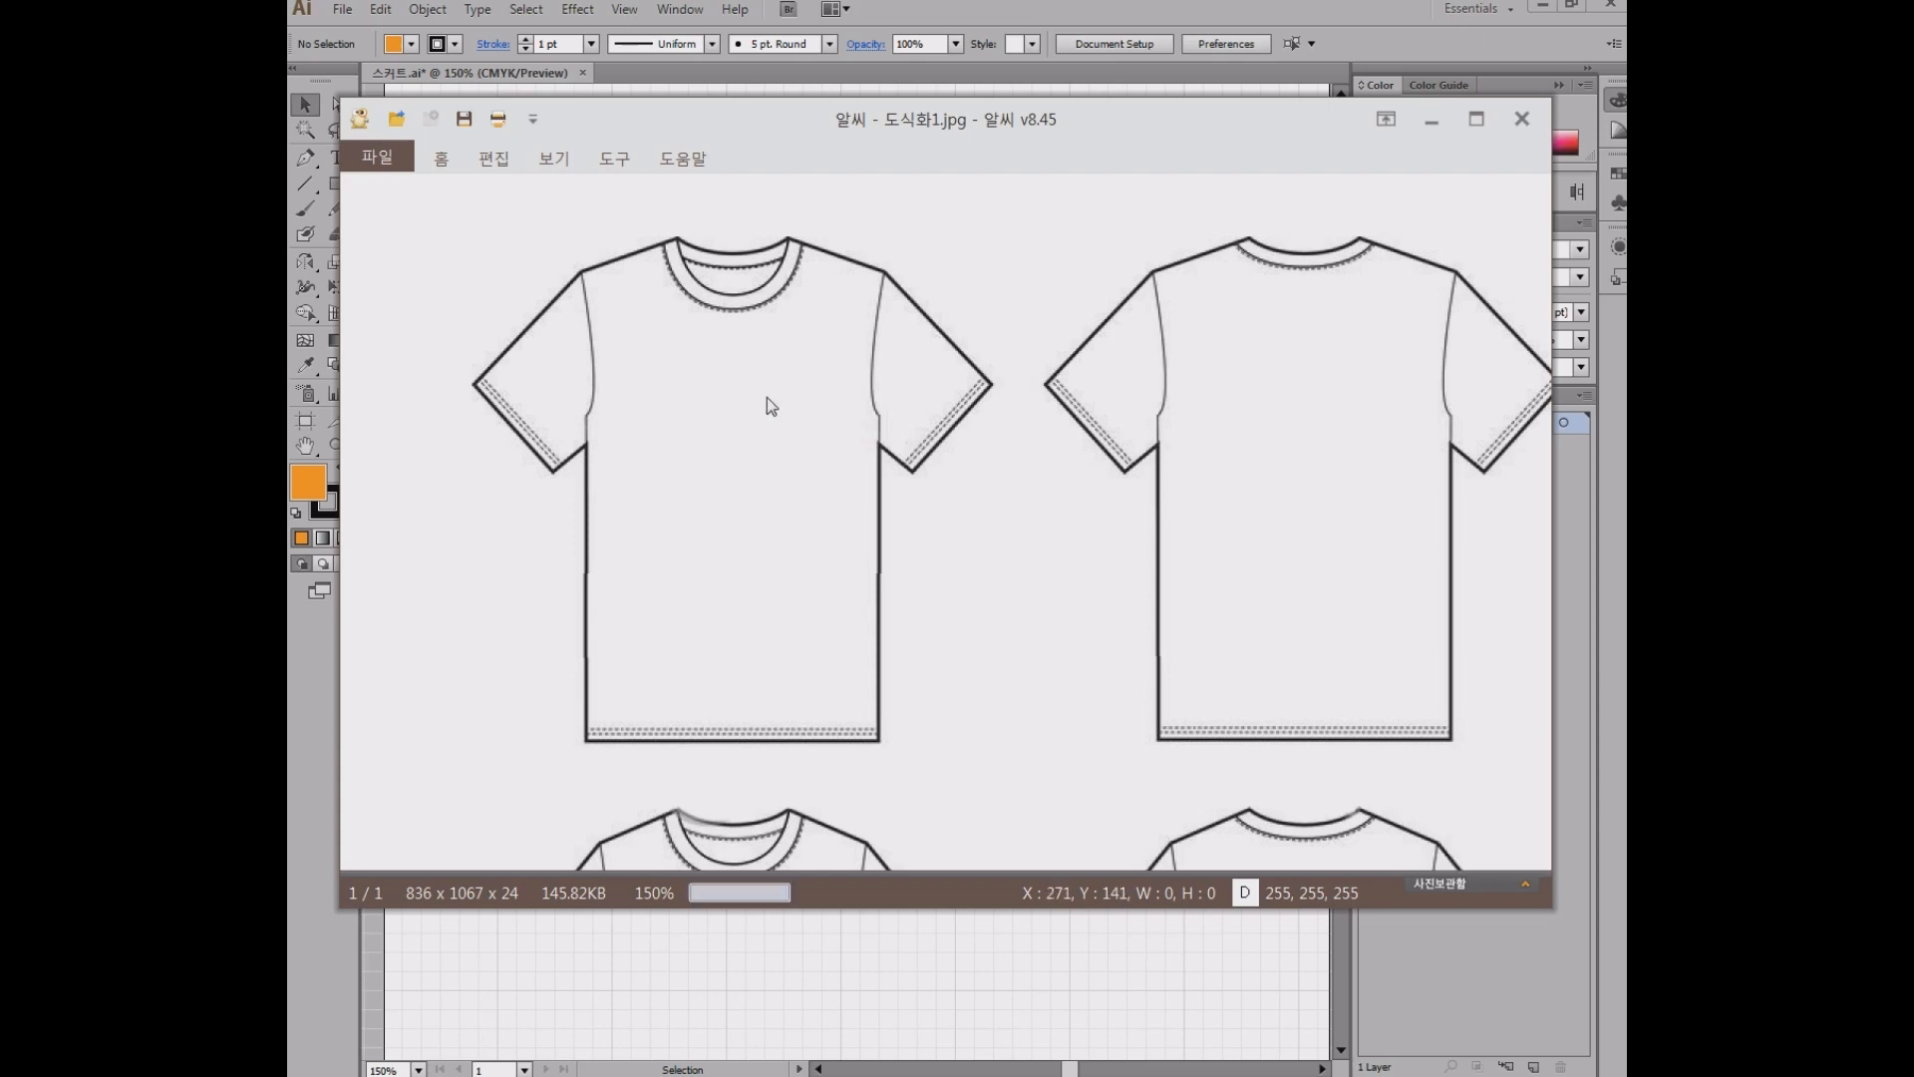
# - Examine the front T-shirt drawing in 도식화1.jpg, including the neckline, sleeves and hem stitching
pyautogui.moveTo(728, 381); pyautogui.dragTo(781, 427)
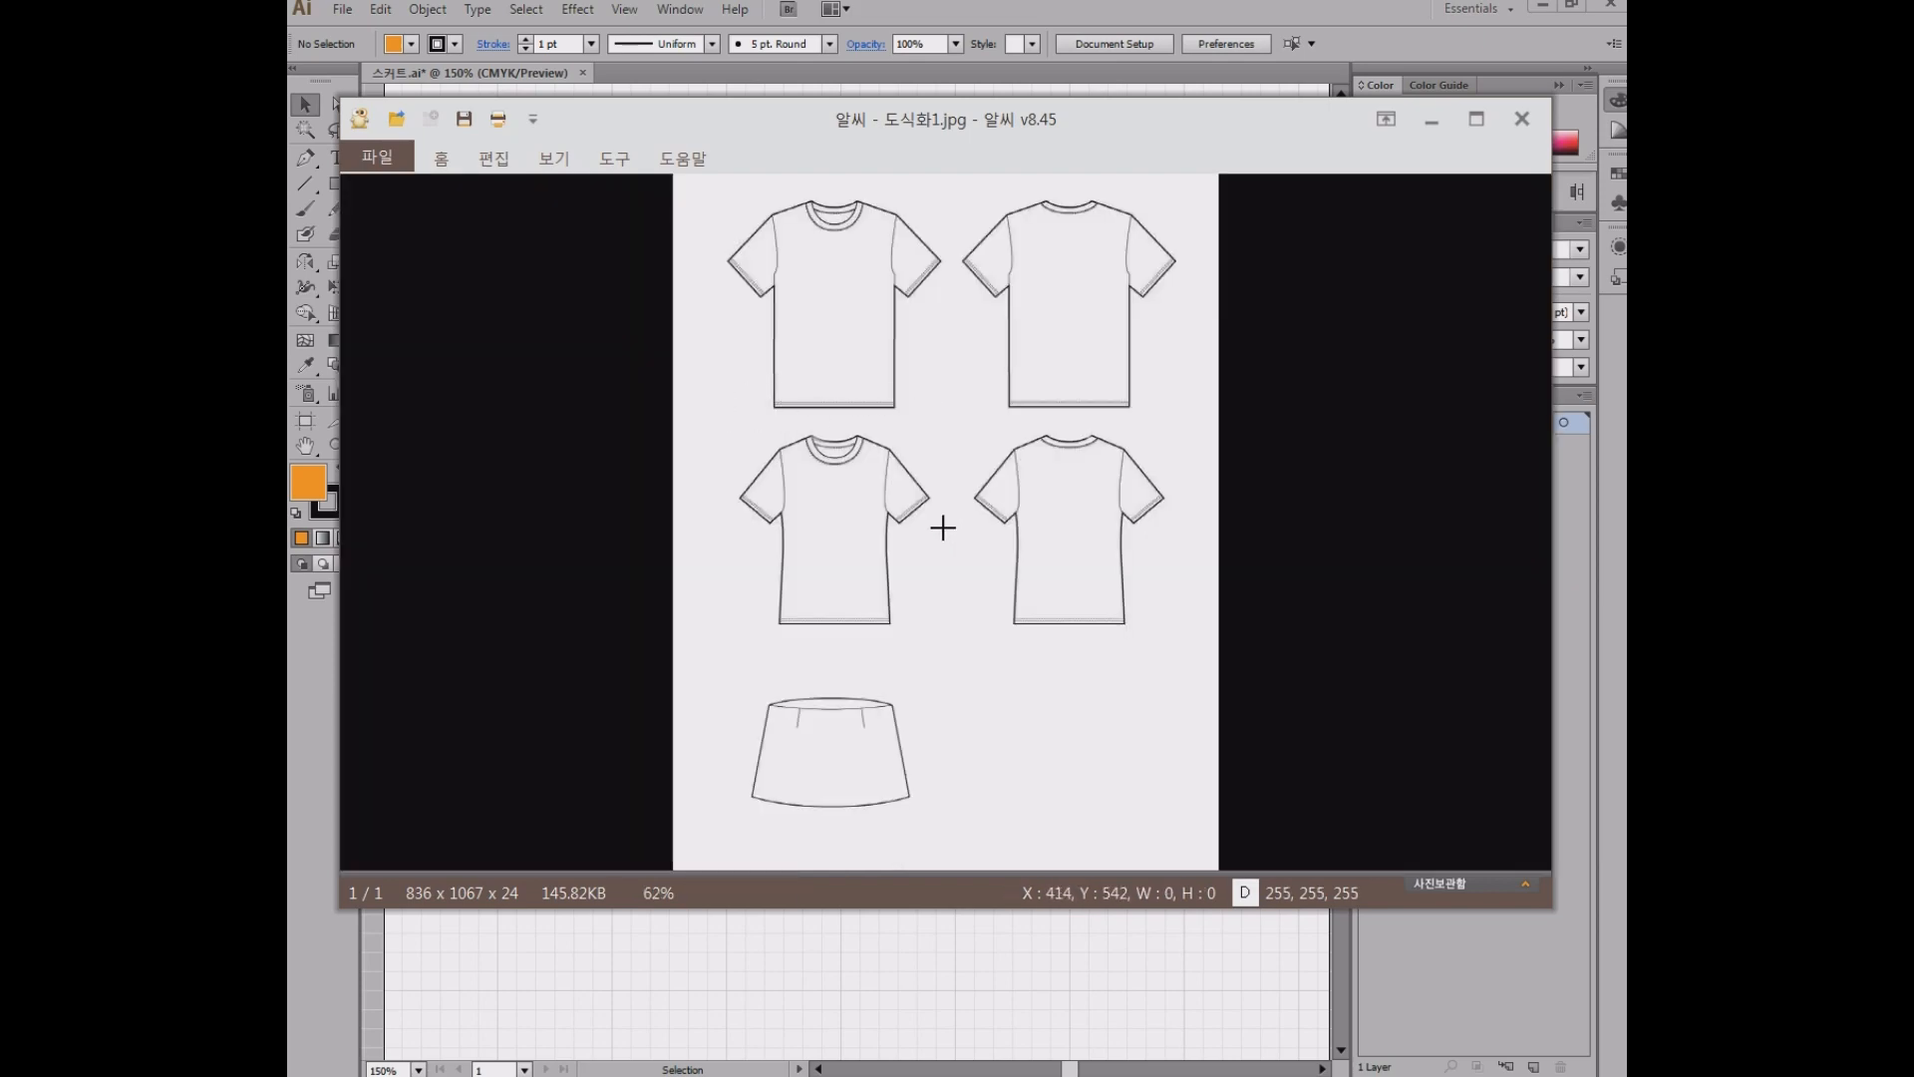
pyautogui.scroll(5, 944, 530)
pyautogui.moveTo(842, 406); pyautogui.dragTo(1202, 848)
pyautogui.moveTo(1081, 397); pyautogui.dragTo(947, 359)
pyautogui.scroll(-2, 1122, 506)
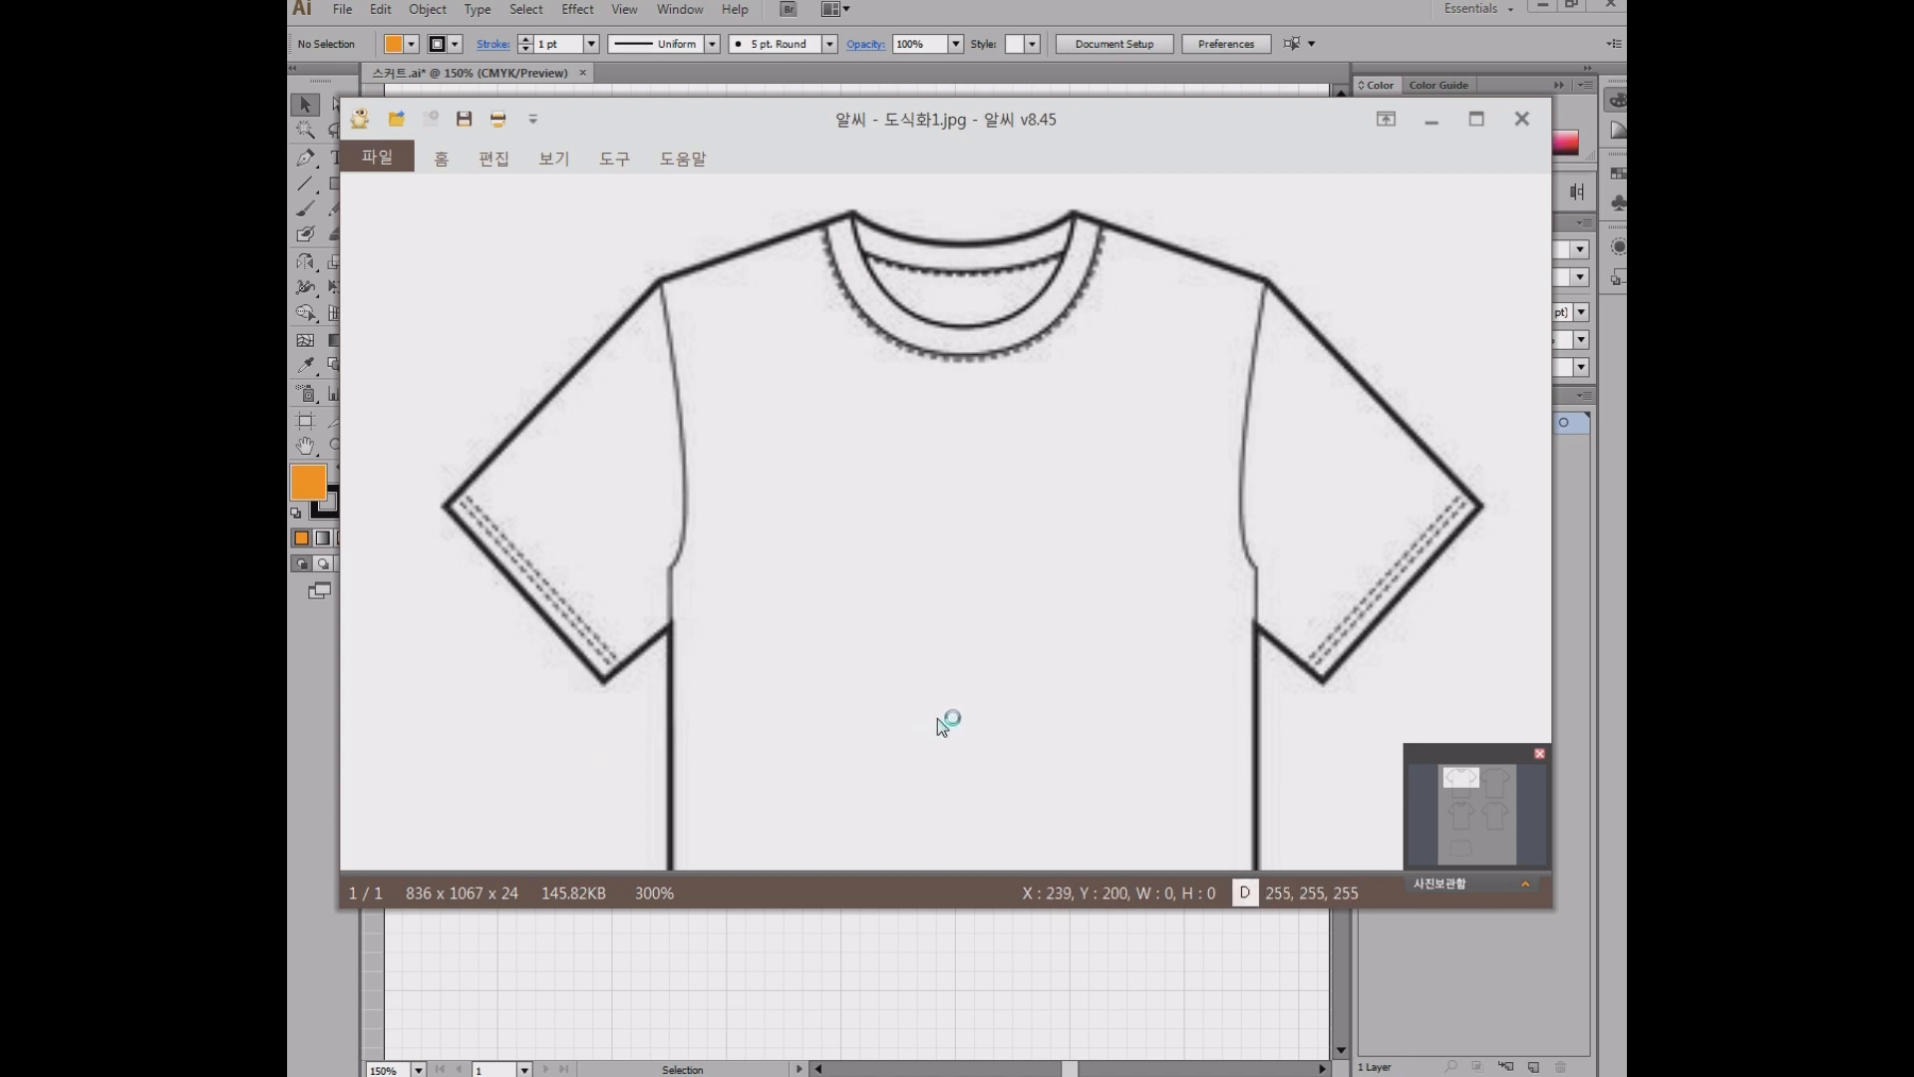
pyautogui.scroll(-5, 978, 742)
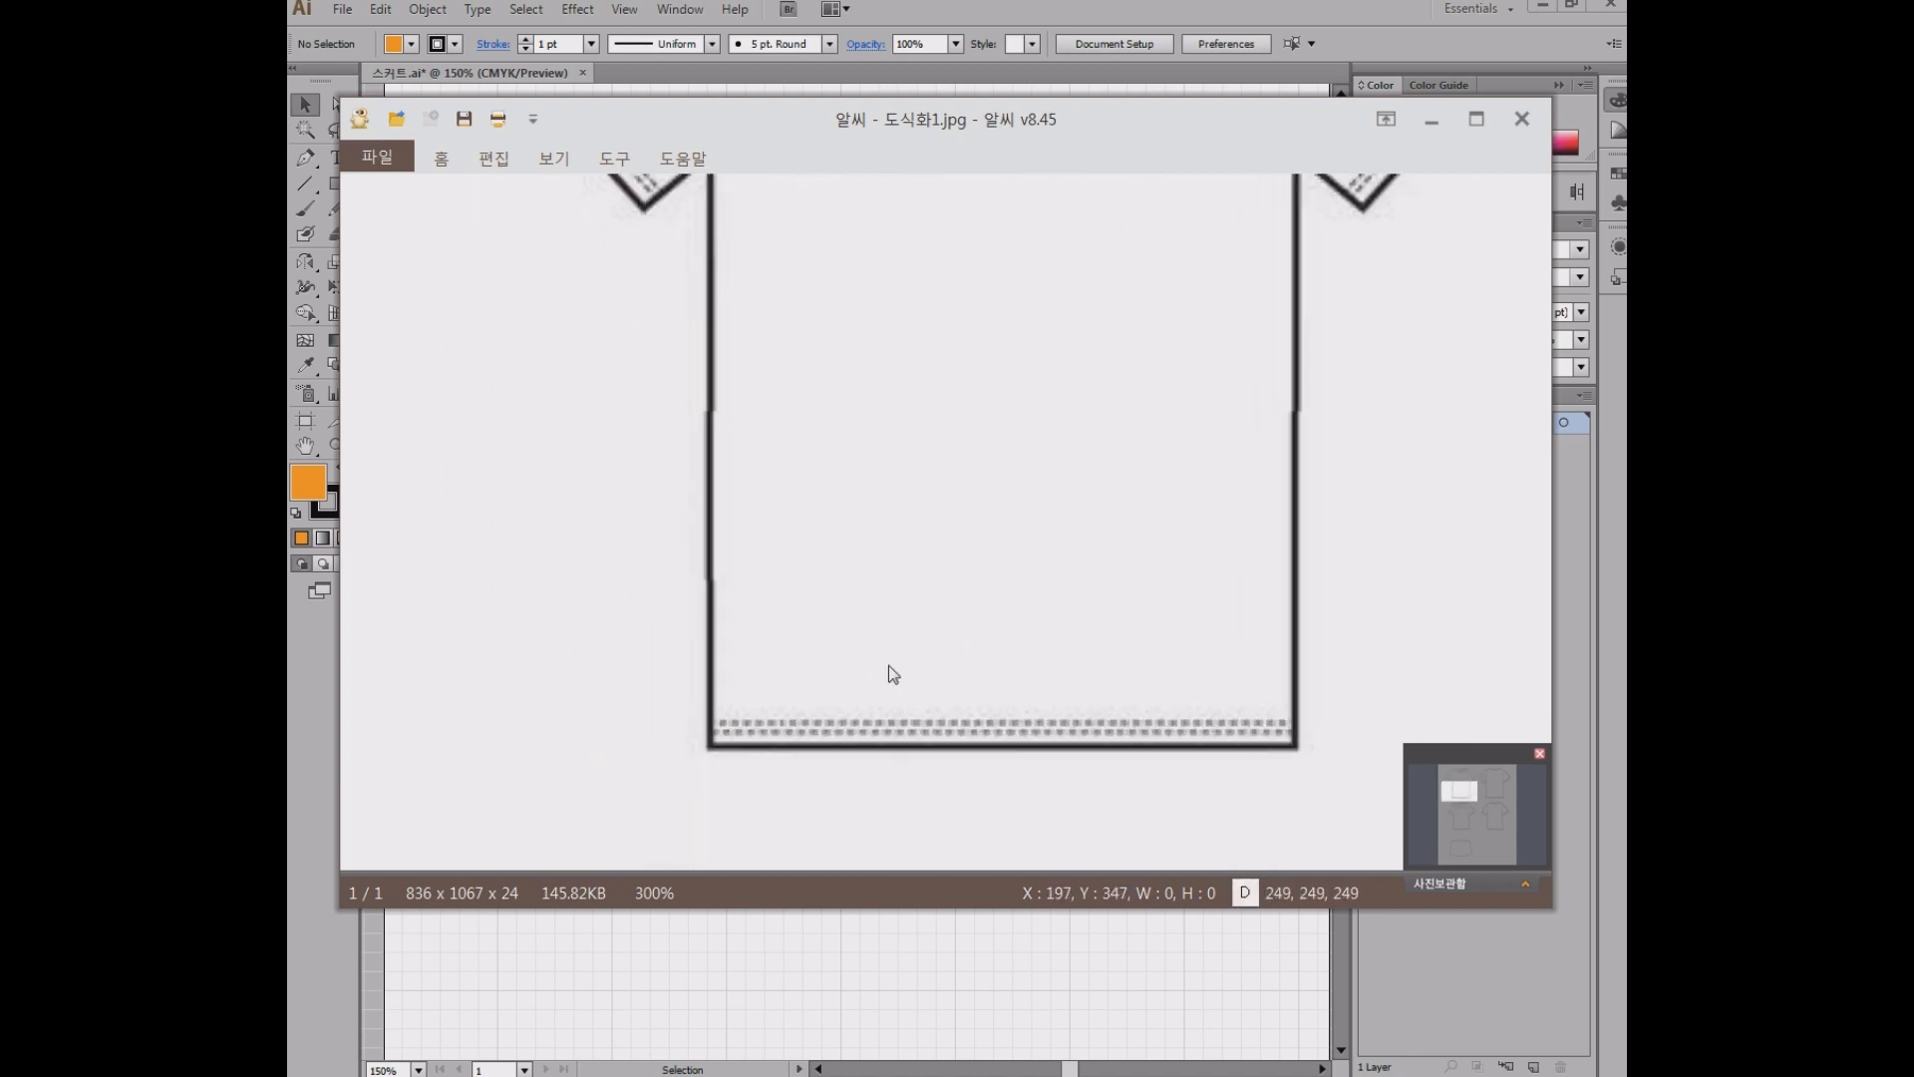
pyautogui.scroll(6, 1014, 628)
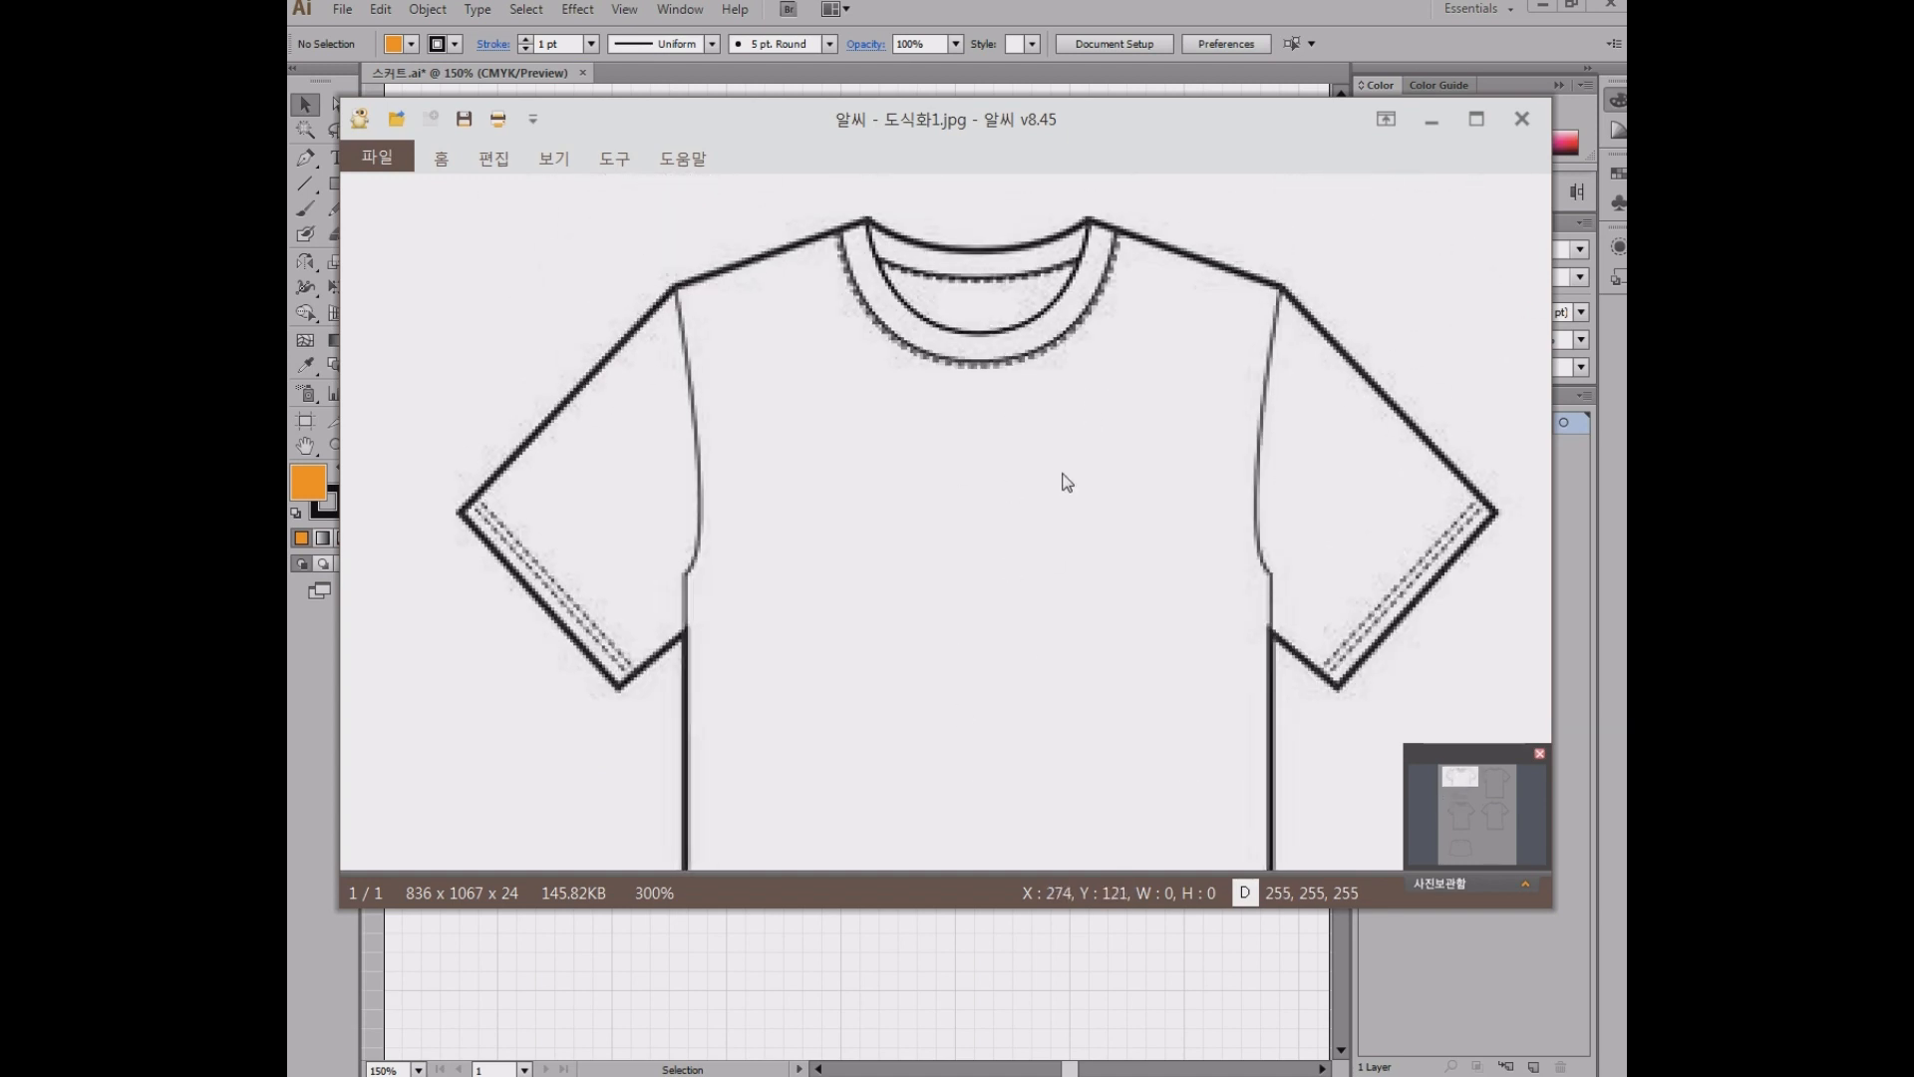
pyautogui.moveTo(1063, 473); pyautogui.dragTo(1074, 474)
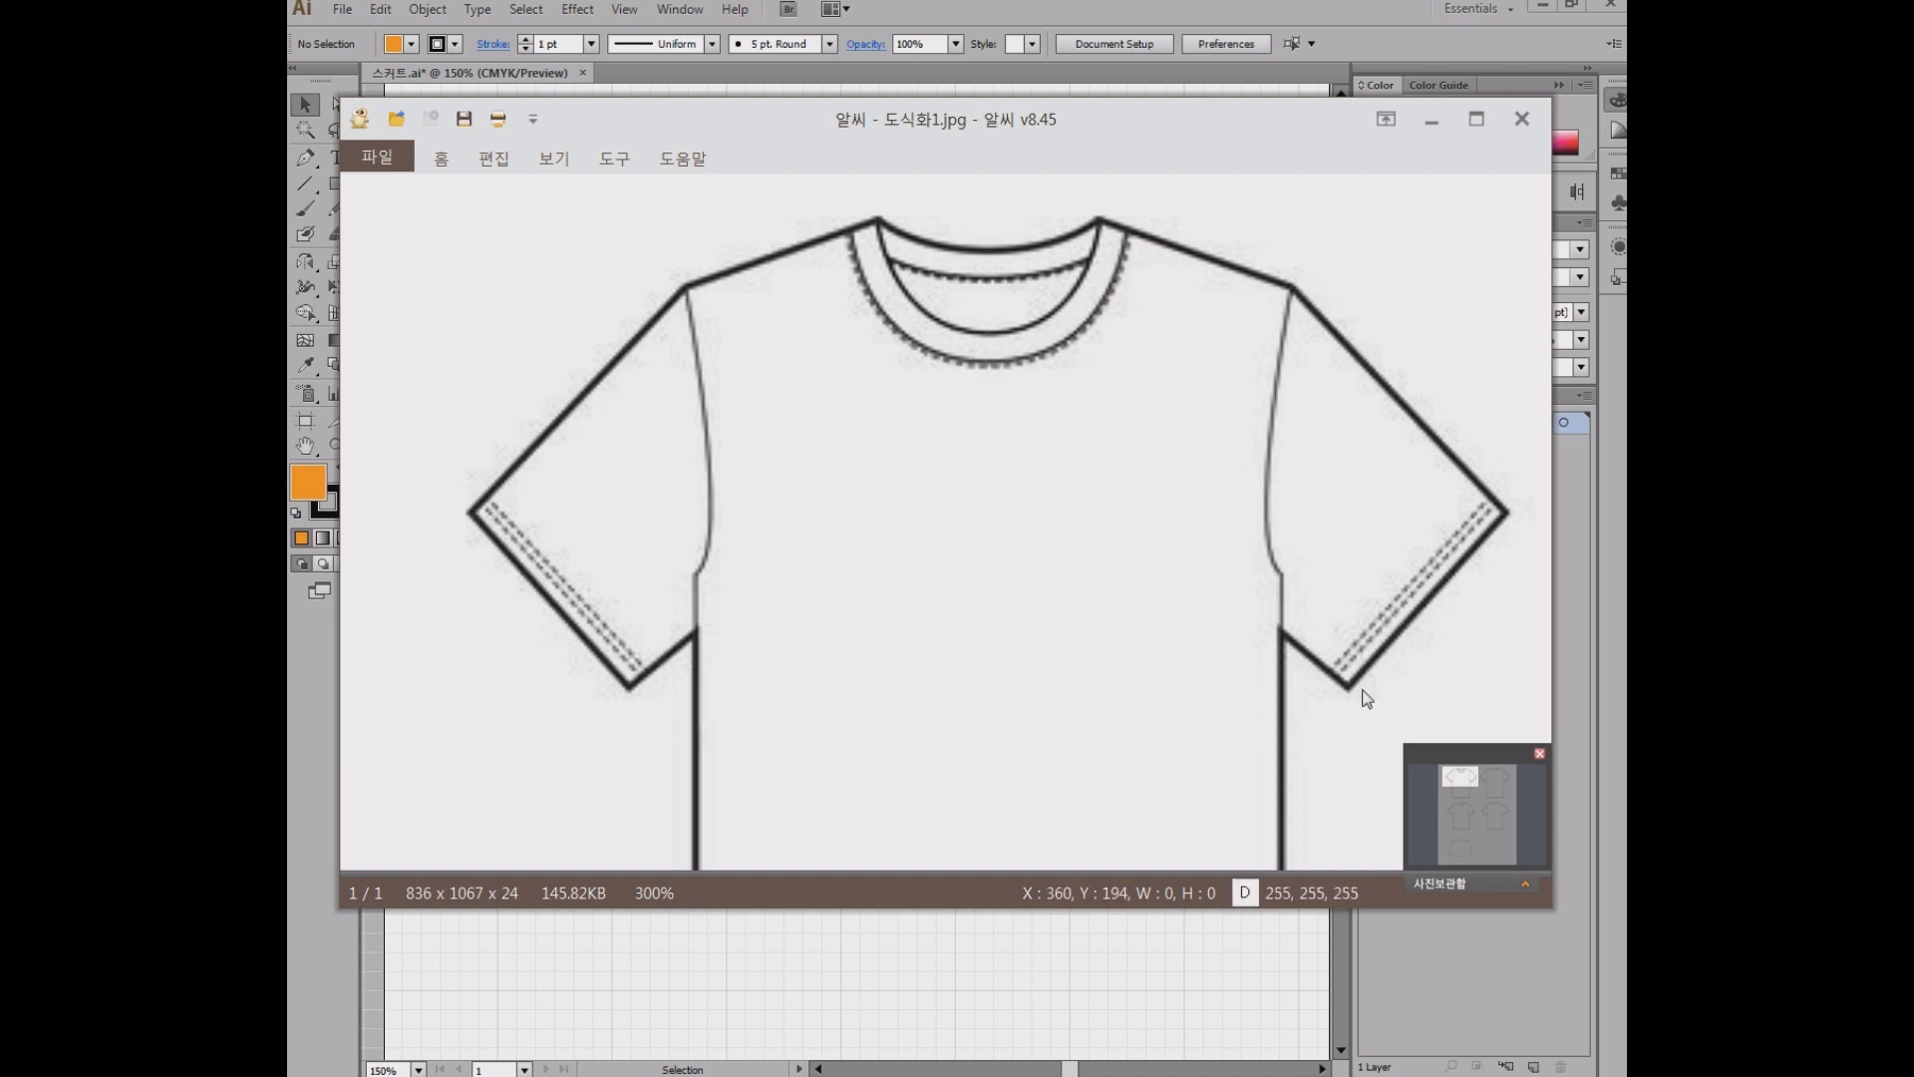
pyautogui.scroll(-5, 1186, 499)
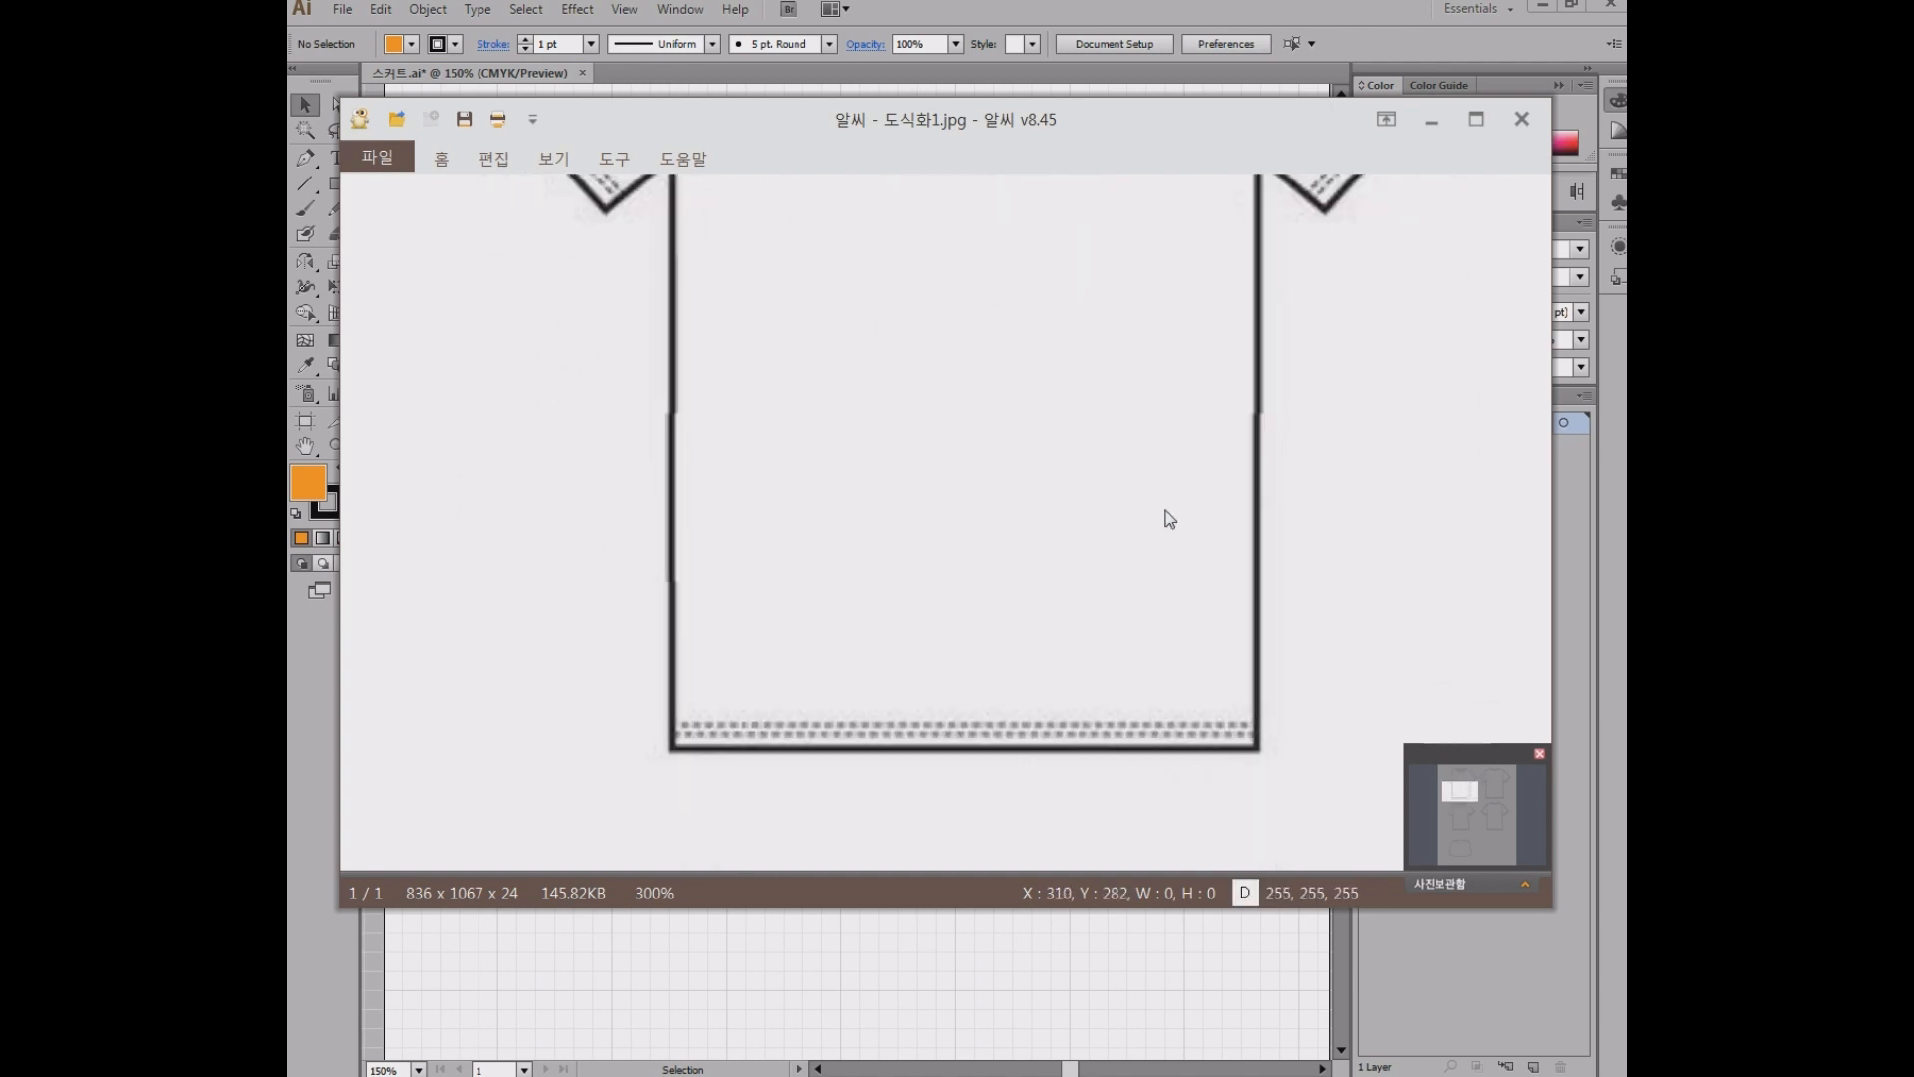
pyautogui.scroll(5, 1169, 519)
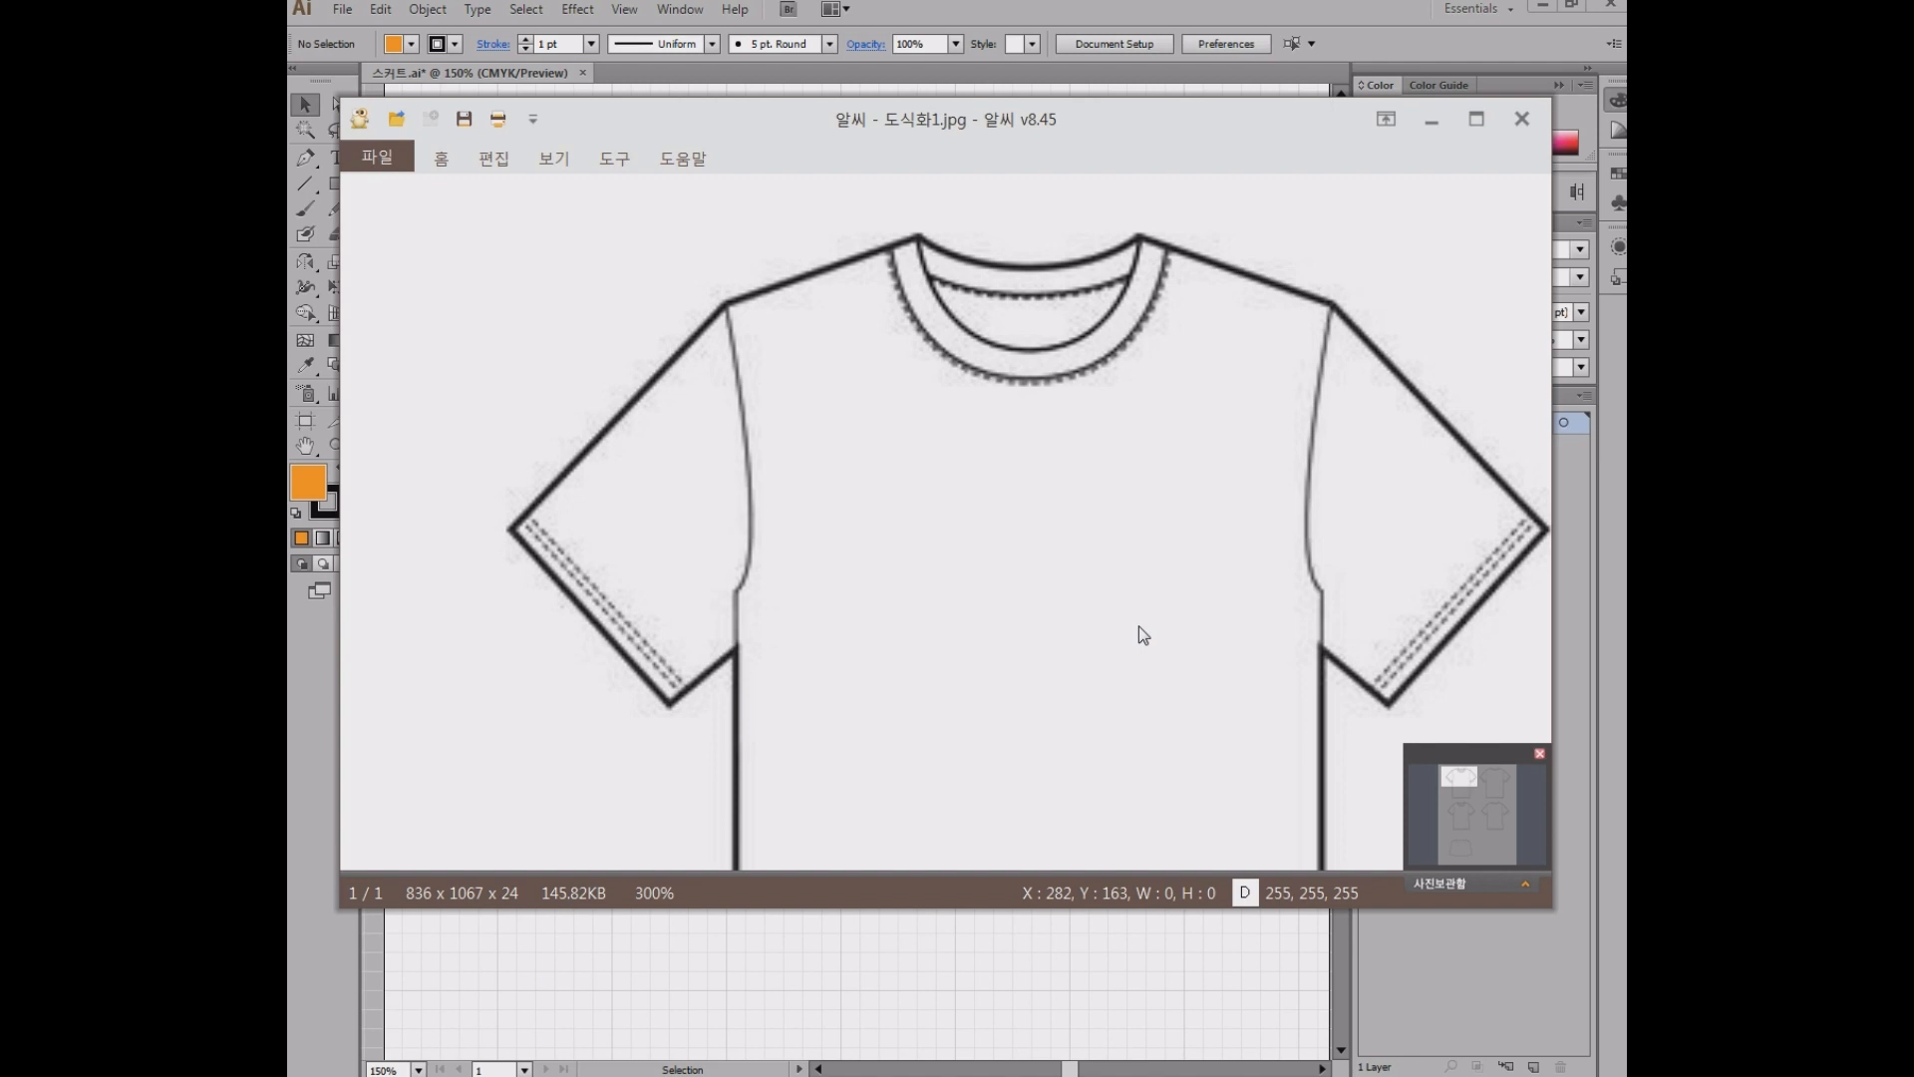
pyautogui.moveTo(951, 122); pyautogui.dragTo(1913, 93)
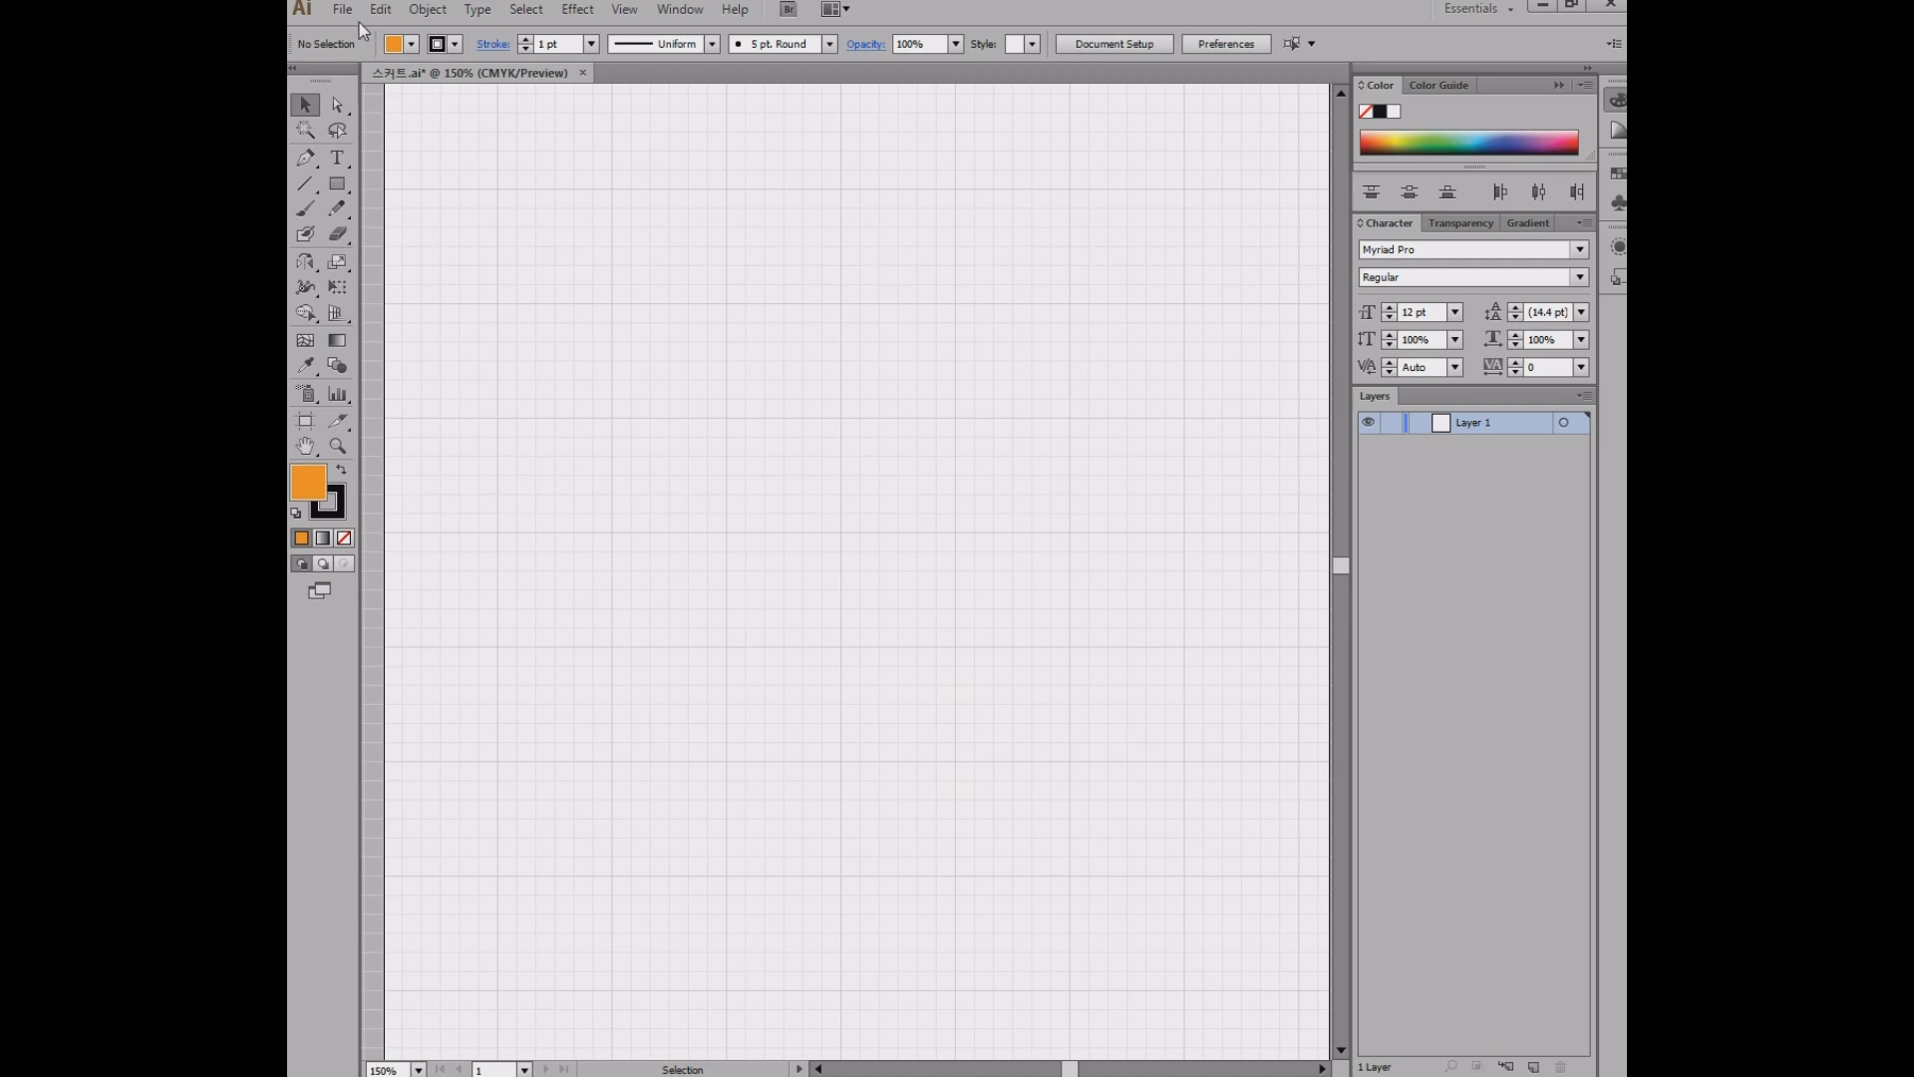
# - Activate the Pen tool in the empty Illustrator document and set the fill to None for drawing the T-shirt outline
pyautogui.moveTo(1016, 535); pyautogui.dragTo(960, 639)
pyautogui.scroll(3, 822, 621)
pyautogui.moveTo(832, 492); pyautogui.dragTo(1075, 536)
pyautogui.moveTo(1019, 409); pyautogui.dragTo(948, 373)
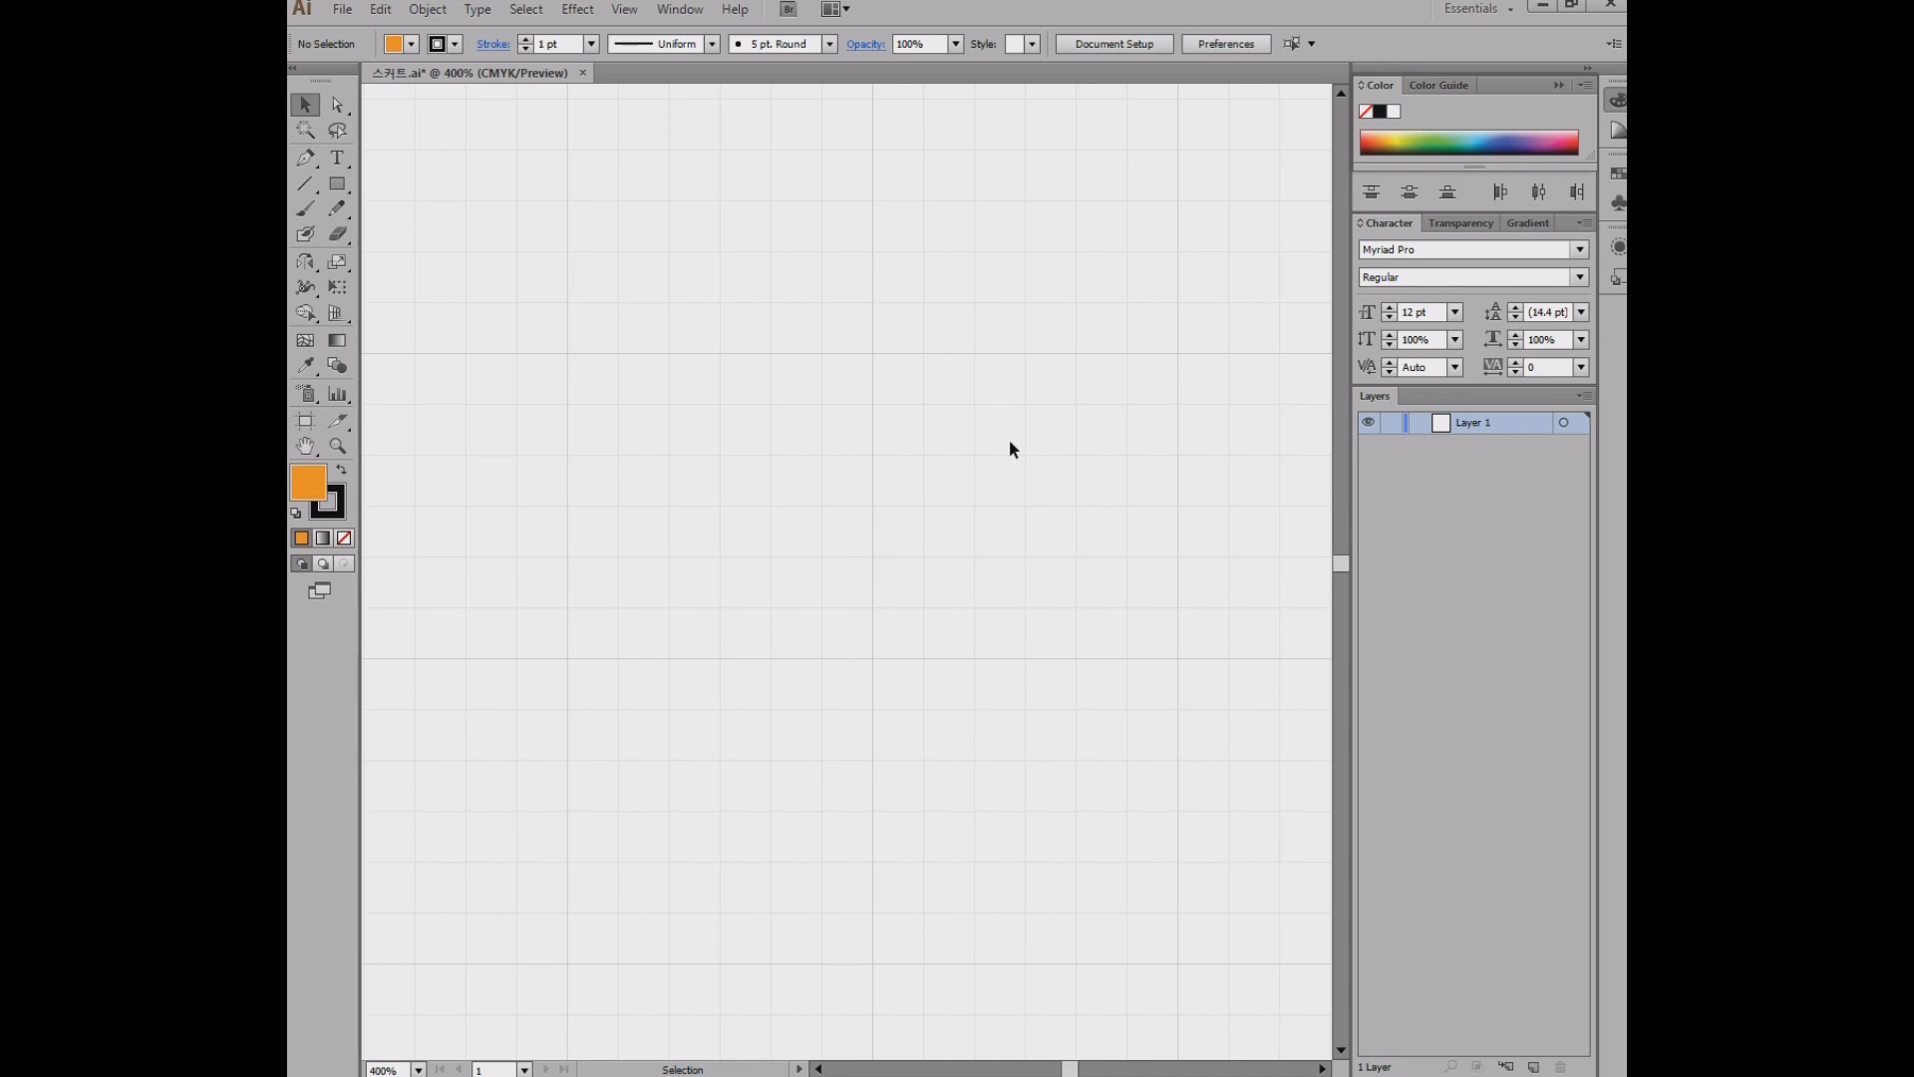
pyautogui.moveTo(1026, 445); pyautogui.dragTo(987, 406)
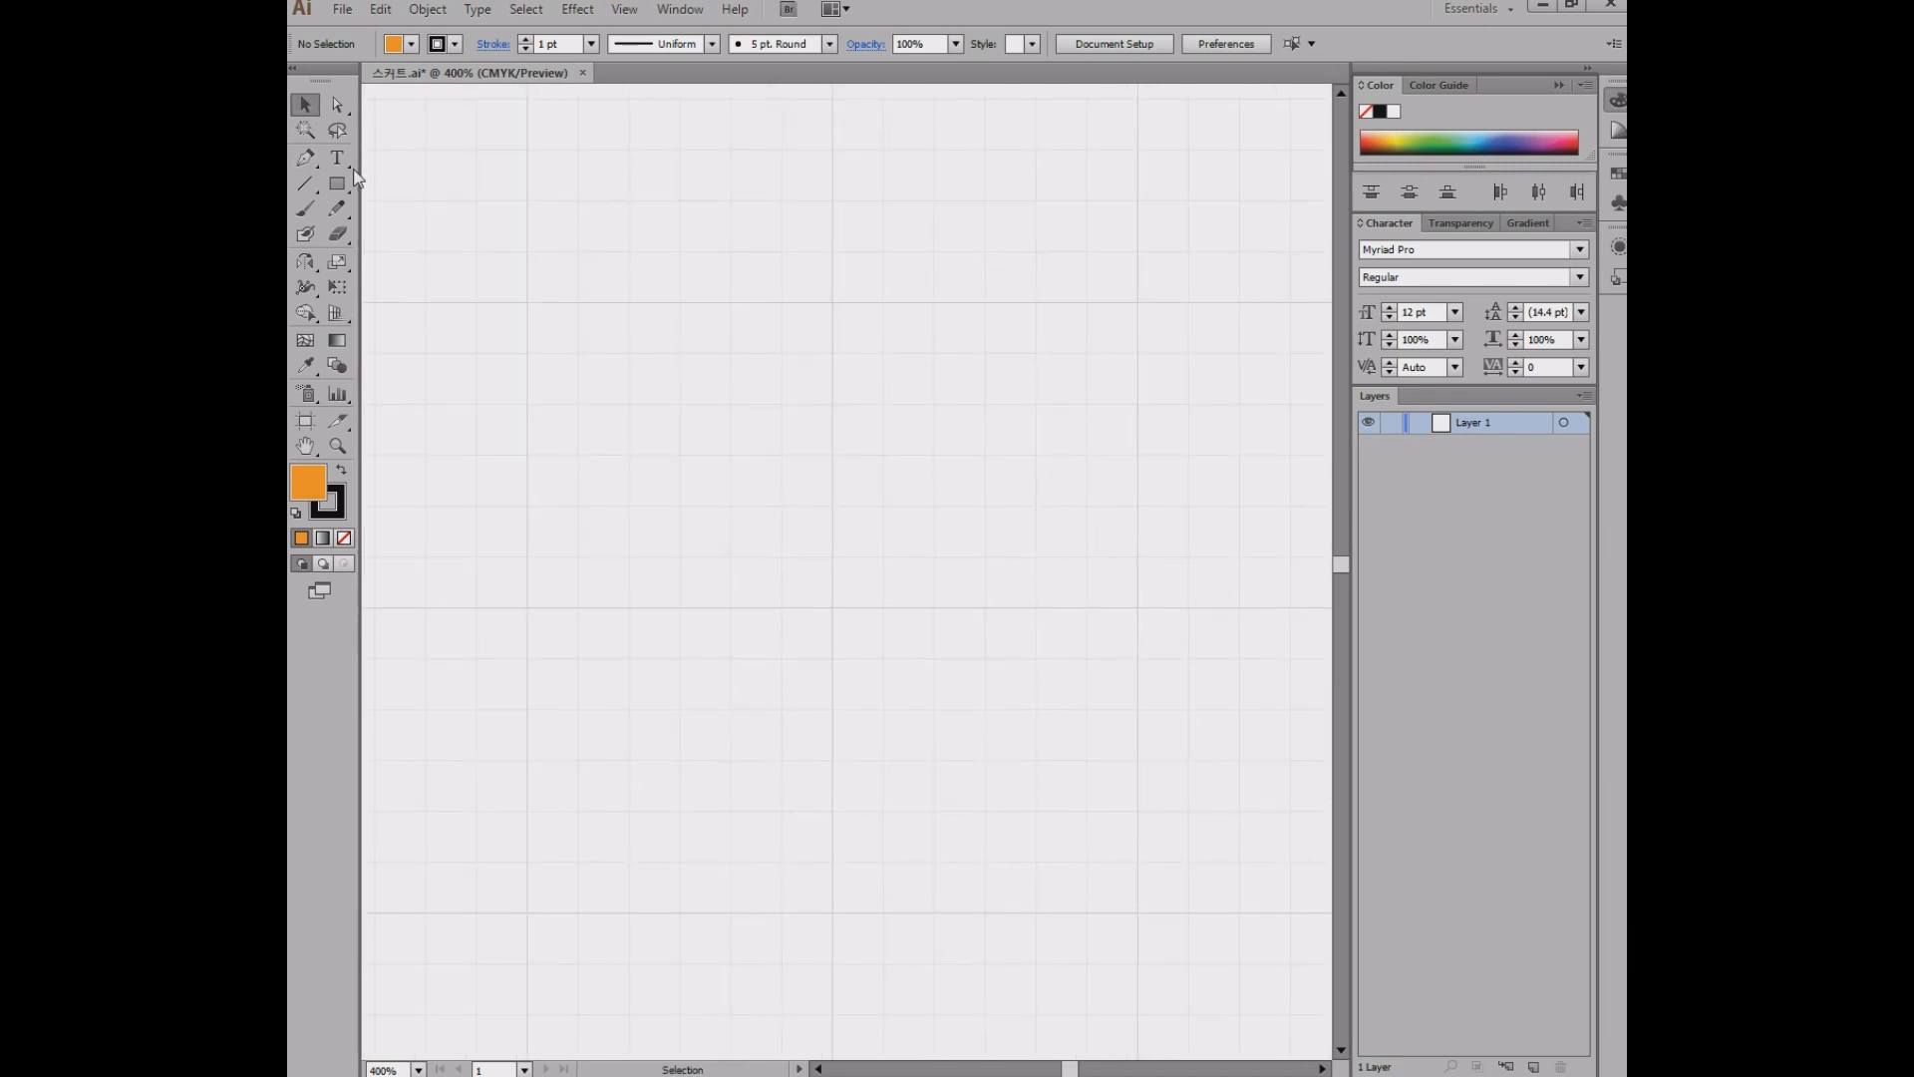
pyautogui.click(305, 158)
pyautogui.click(411, 43)
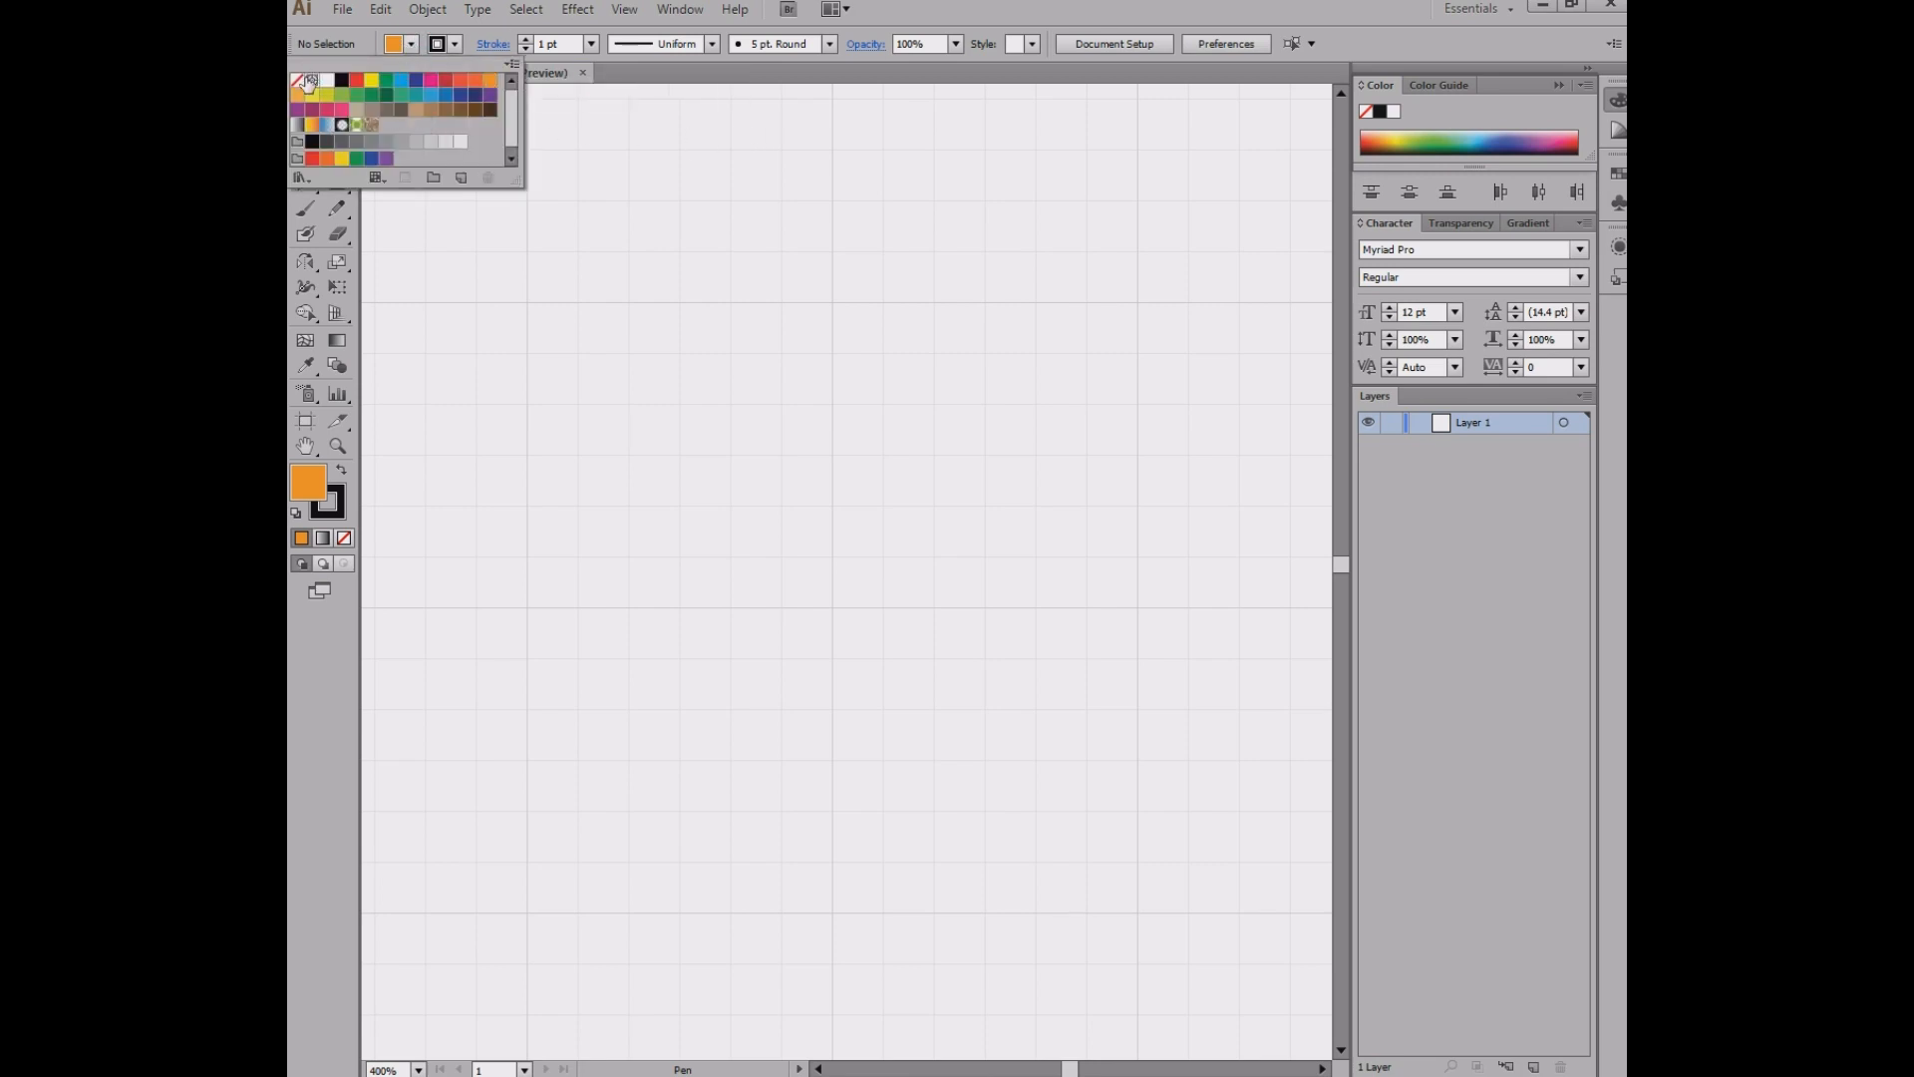
pyautogui.click(297, 79)
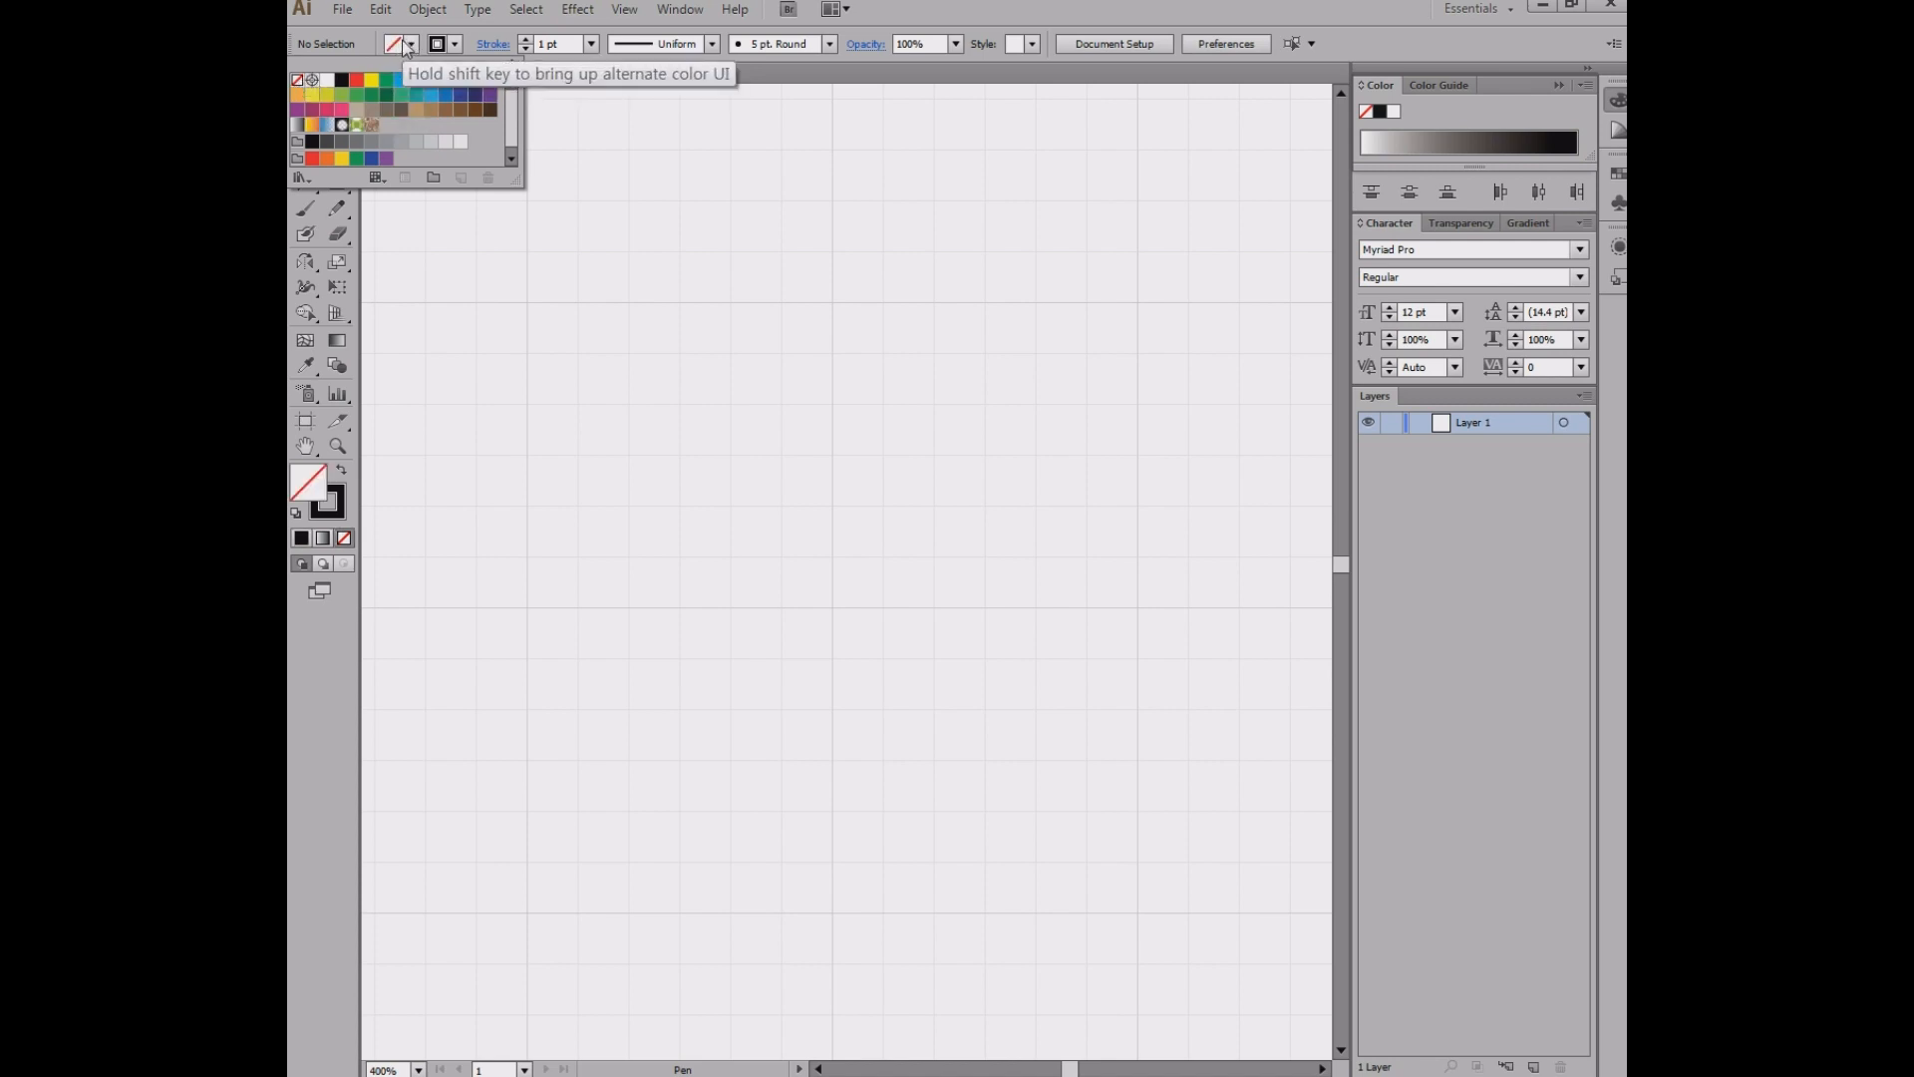
pyautogui.click(410, 43)
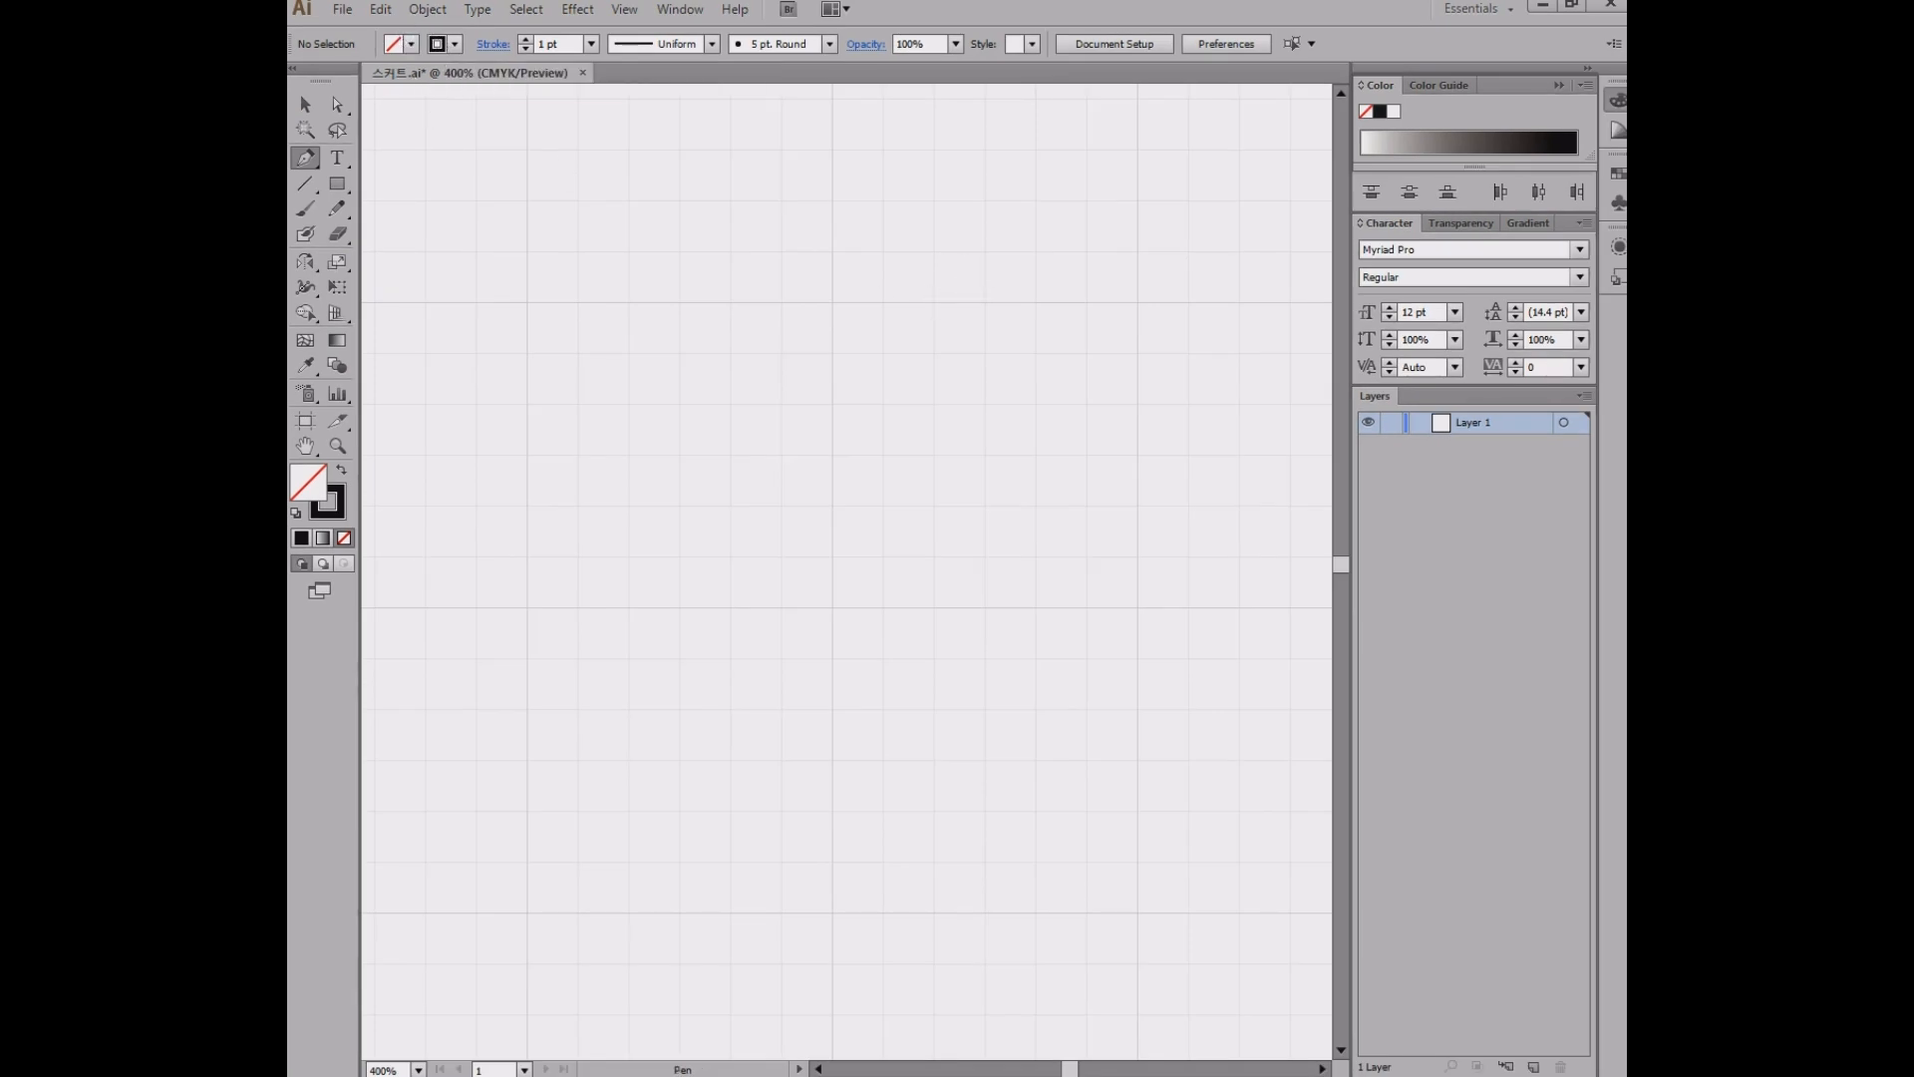
# - Check the T-shirt outline in the 도식화1.jpg reference again, from the neckline down the body
pyautogui.moveTo(1626, 159); pyautogui.dragTo(1161, 219)
pyautogui.moveTo(1171, 588); pyautogui.dragTo(1033, 553)
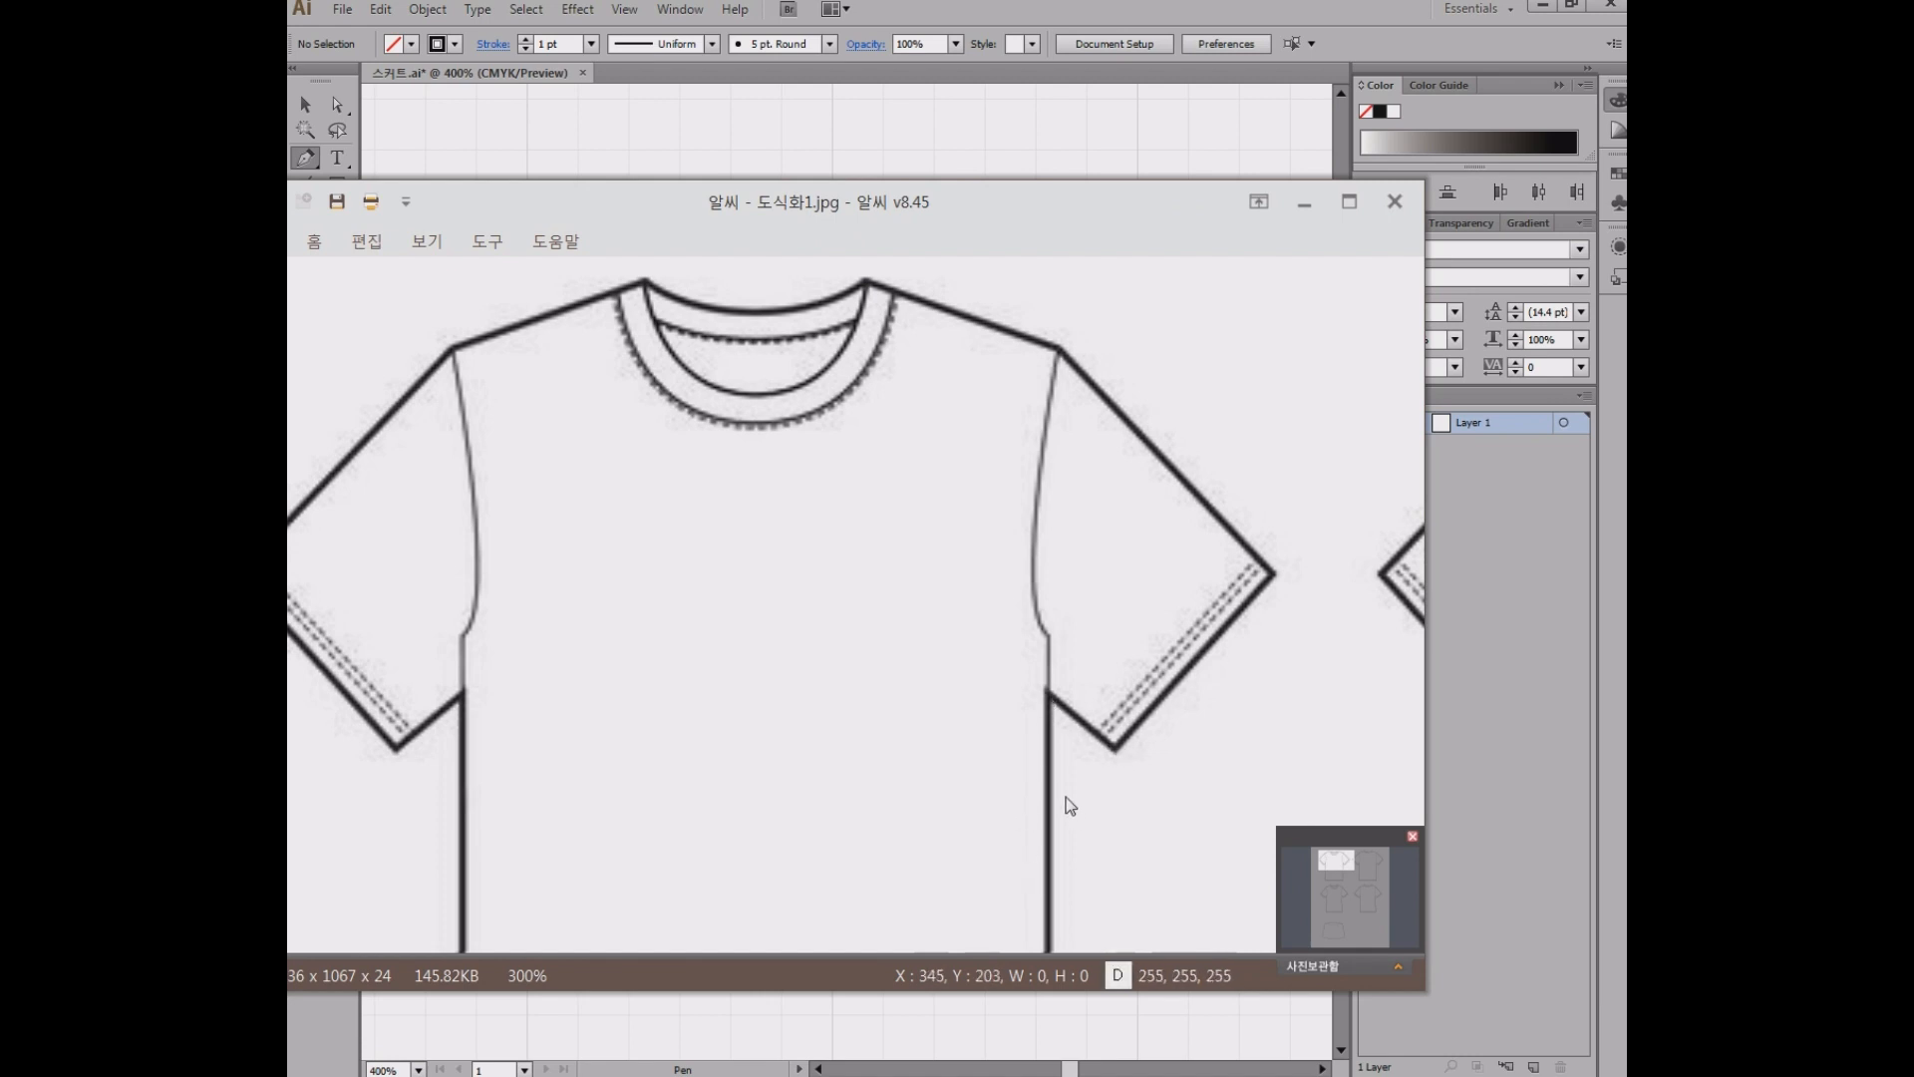
pyautogui.scroll(-3, 1037, 788)
pyautogui.scroll(-1, 1002, 776)
pyautogui.scroll(4, 817, 872)
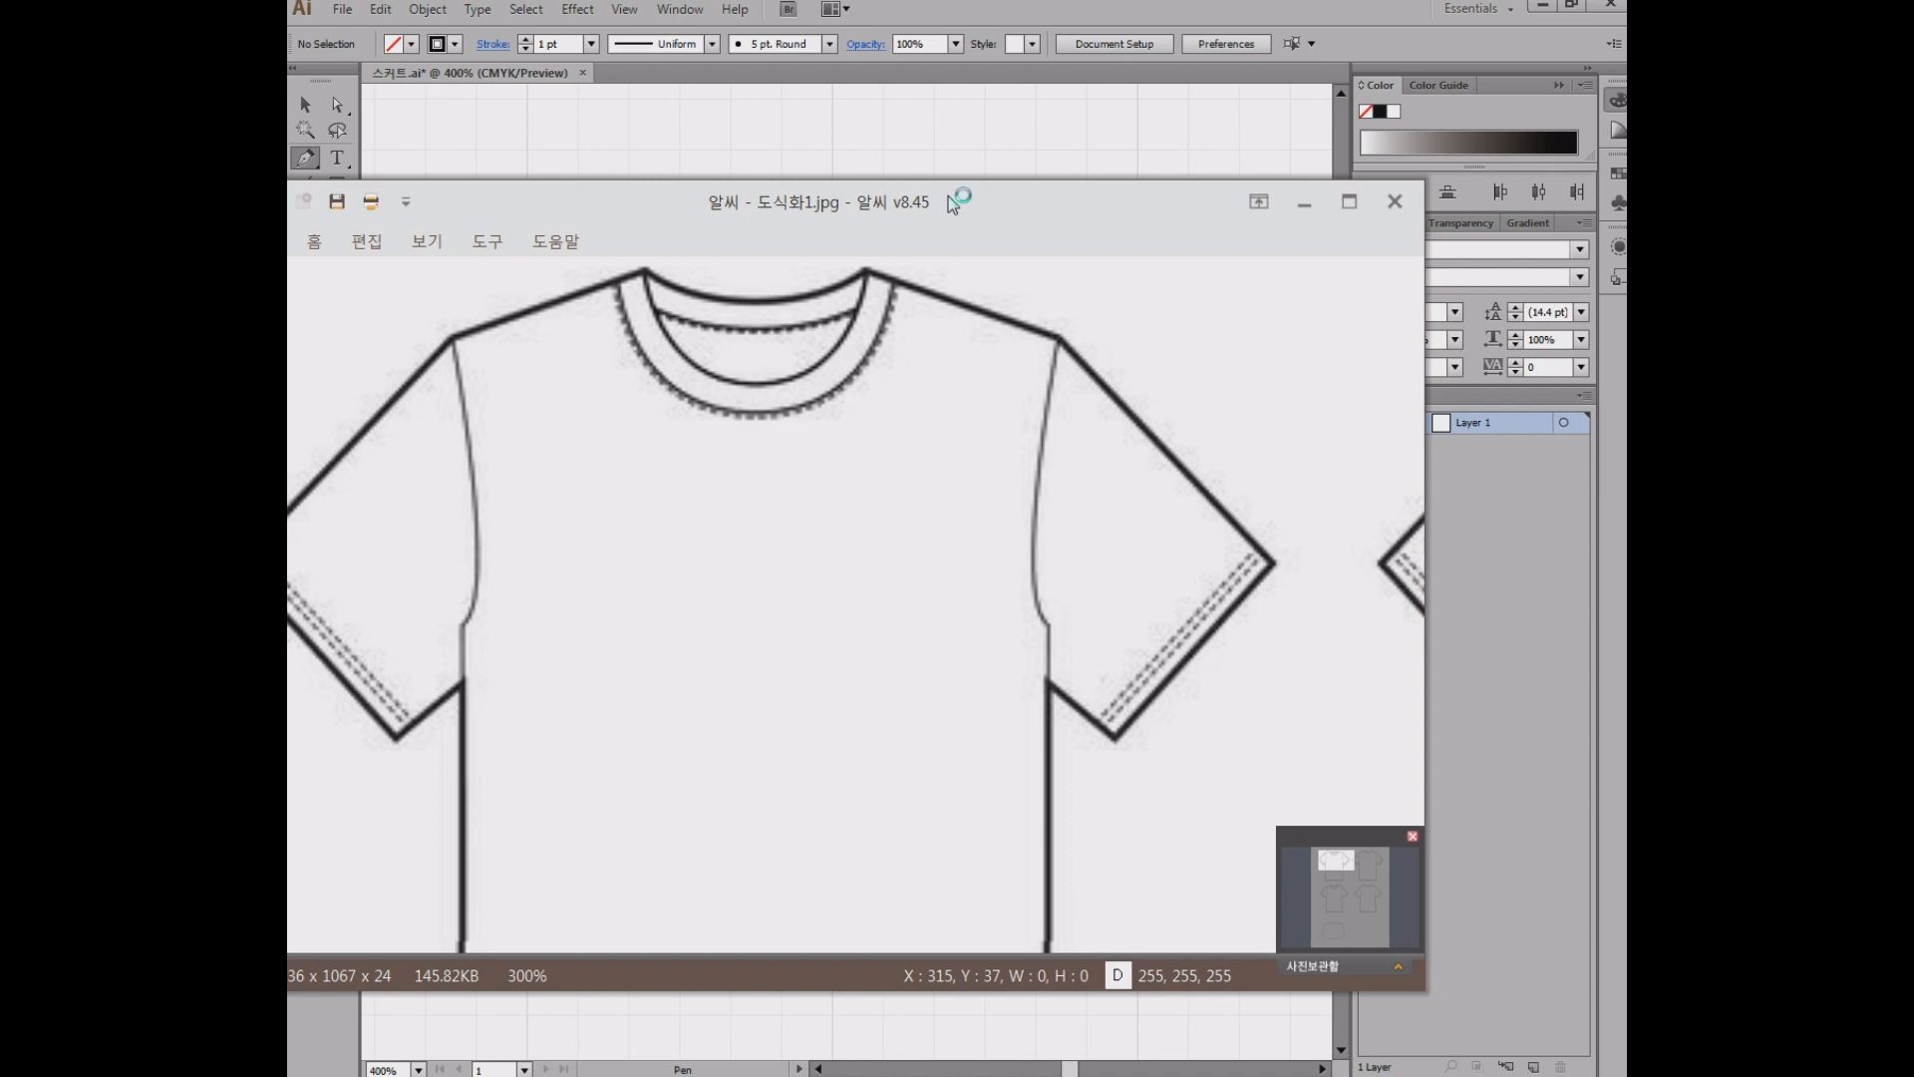
pyautogui.moveTo(850, 200); pyautogui.dragTo(1913, 204)
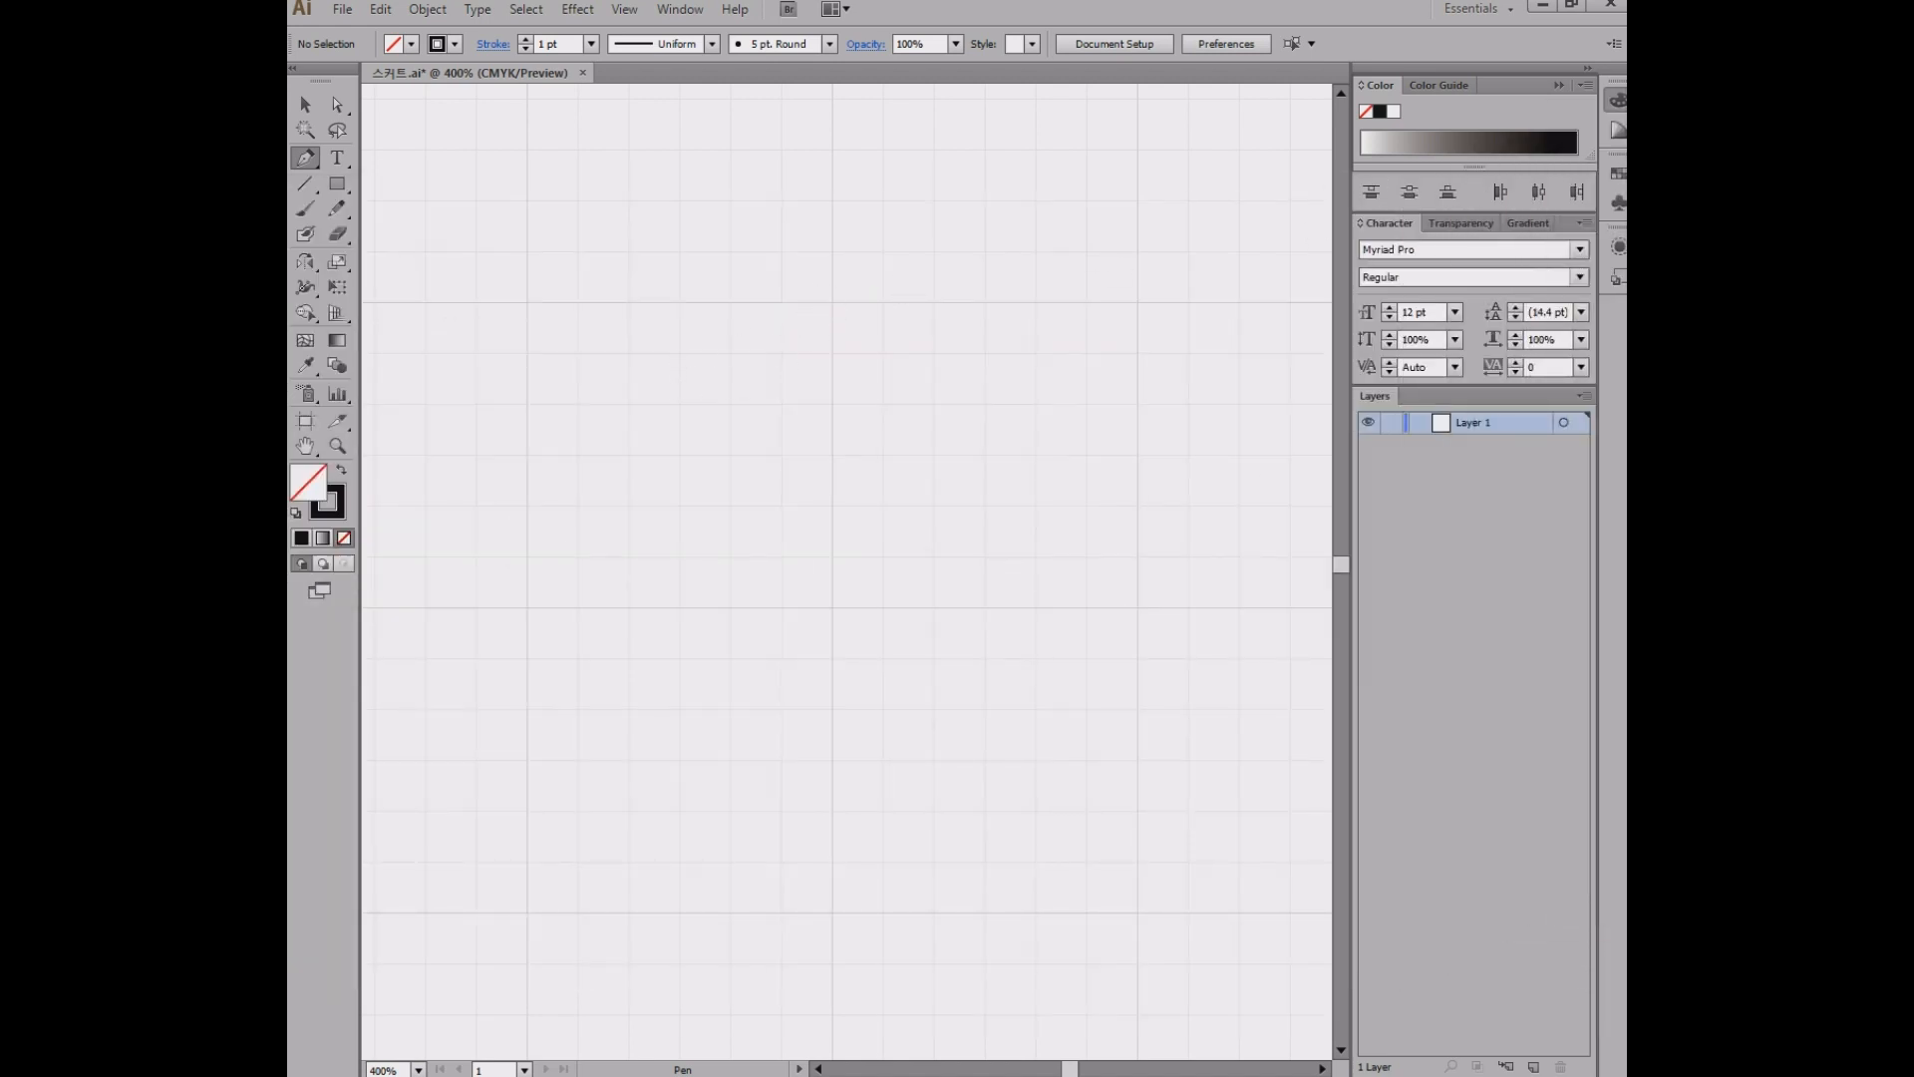
pyautogui.moveTo(1913, 100); pyautogui.dragTo(1299, 177)
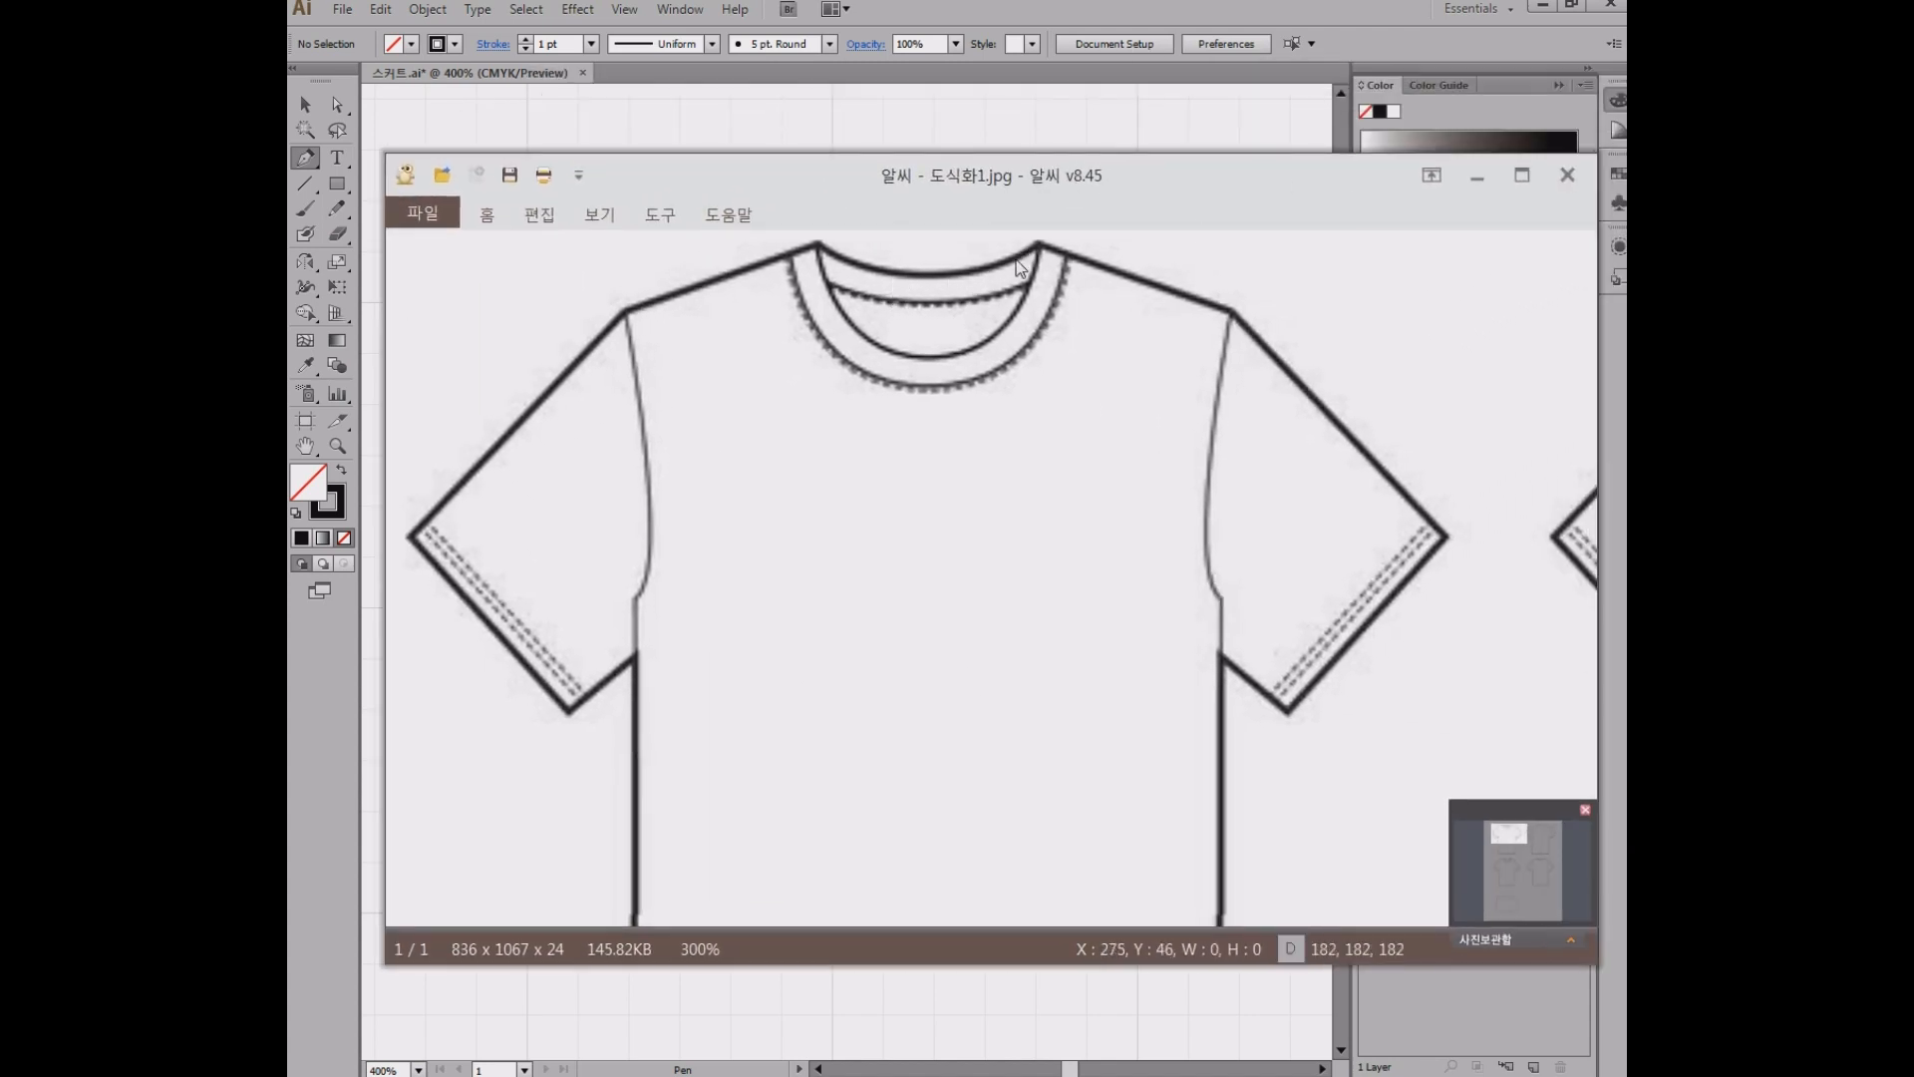
pyautogui.moveTo(917, 181); pyautogui.dragTo(1913, 179)
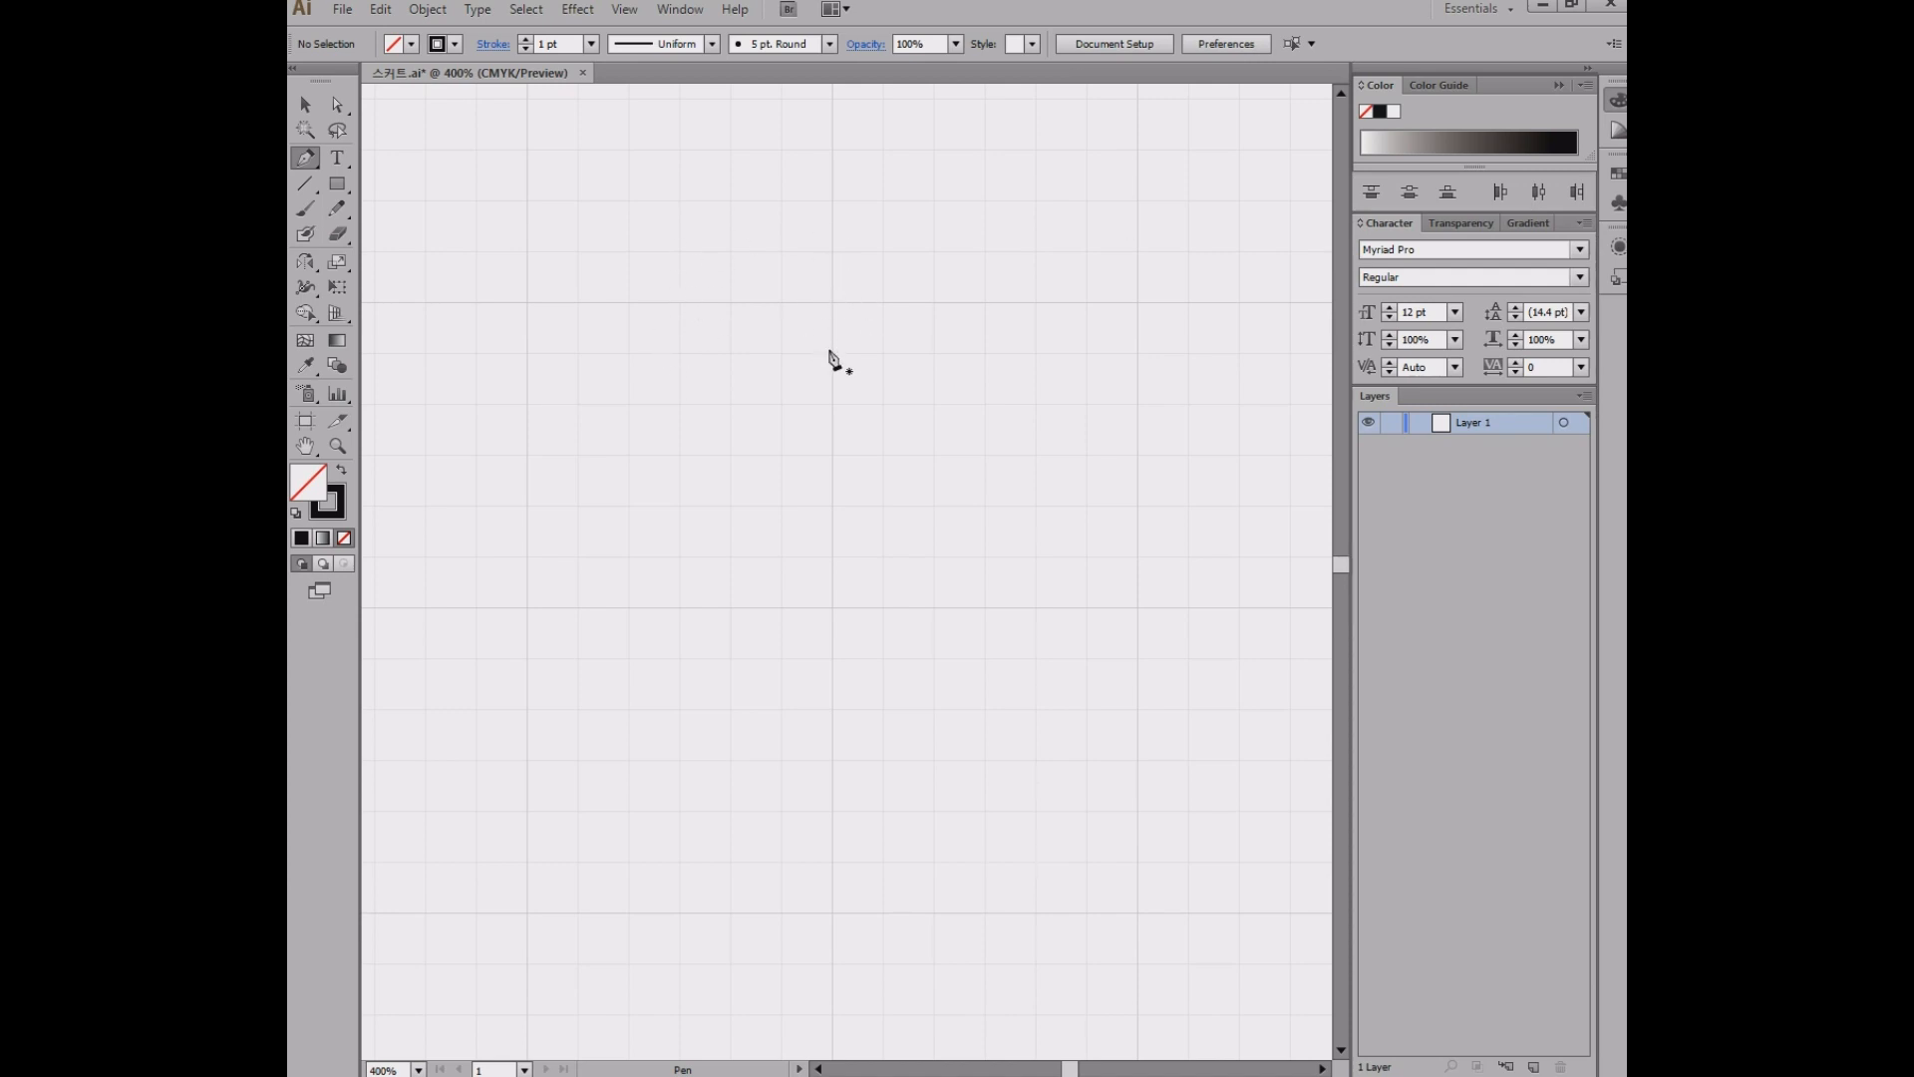
pyautogui.click(859, 297)
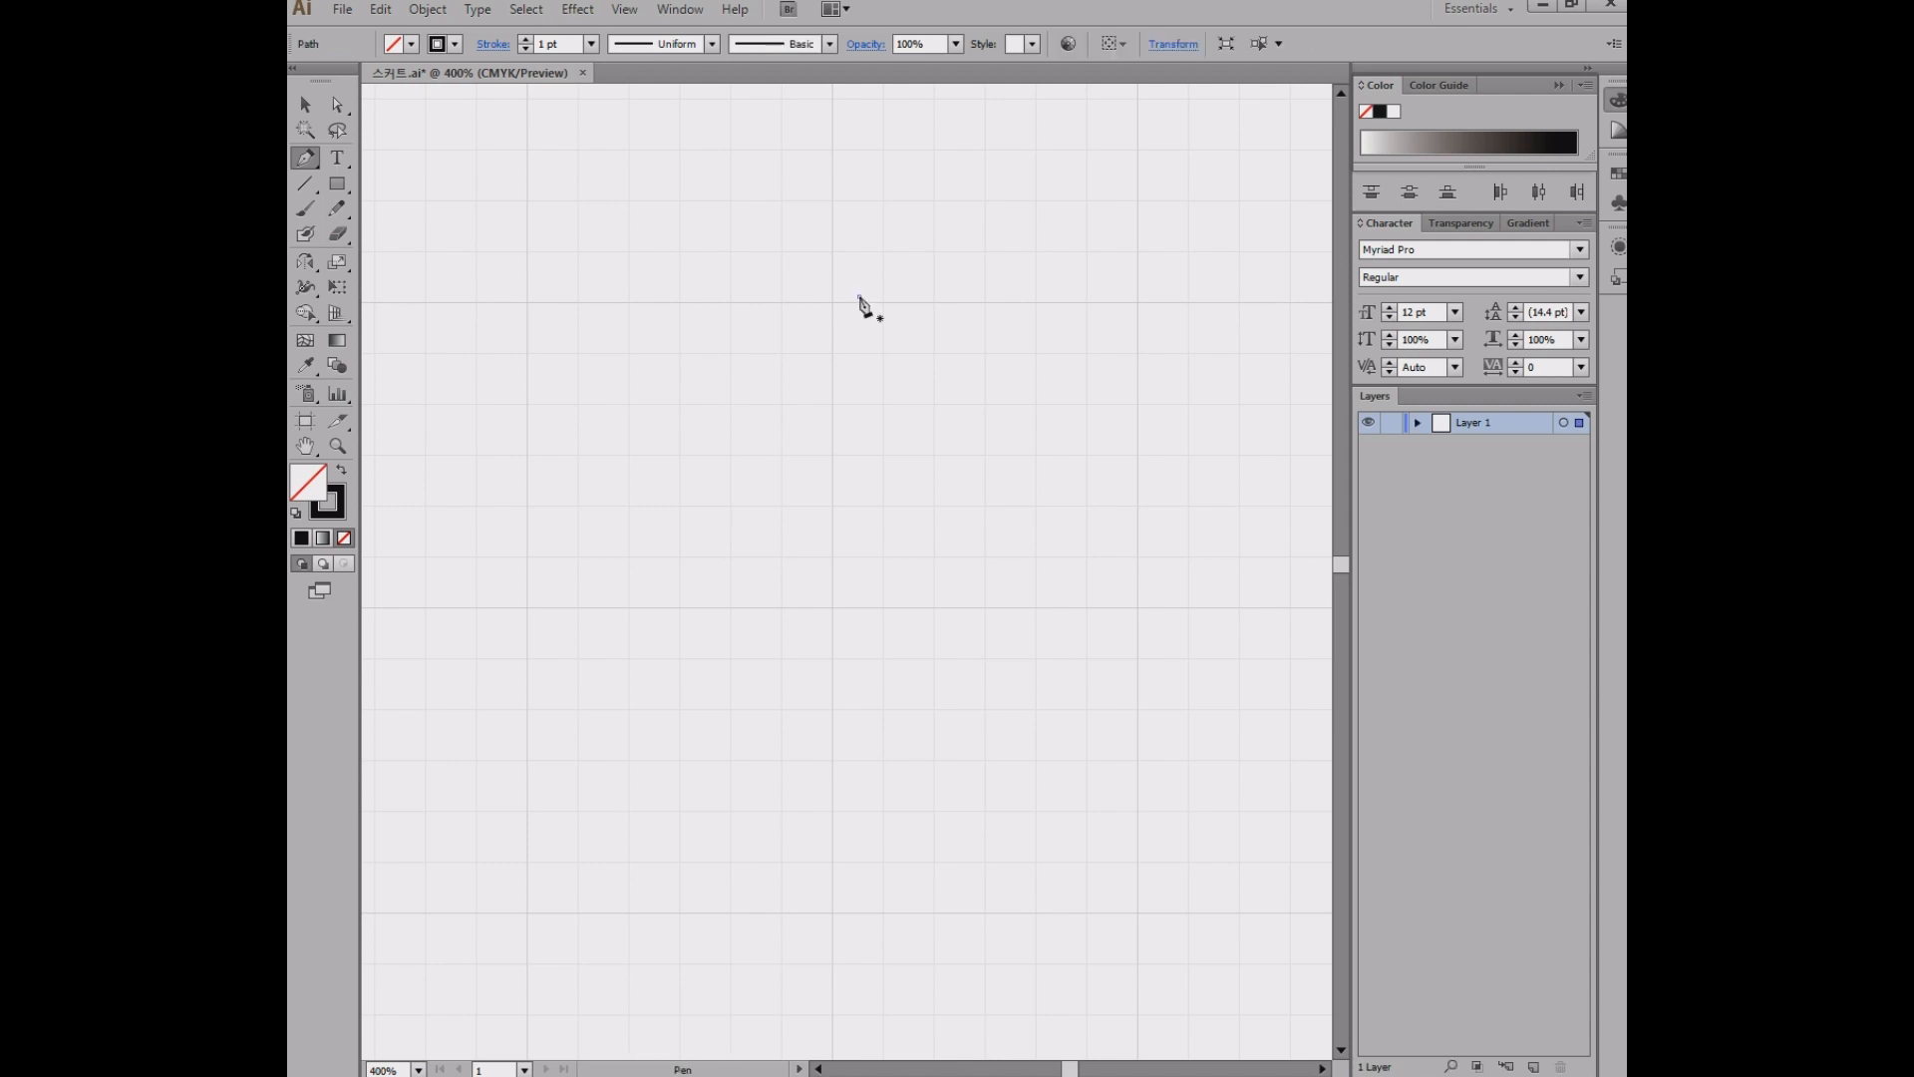
pyautogui.hotkey('ctrl', 'z')
pyautogui.scroll(3, 833, 314)
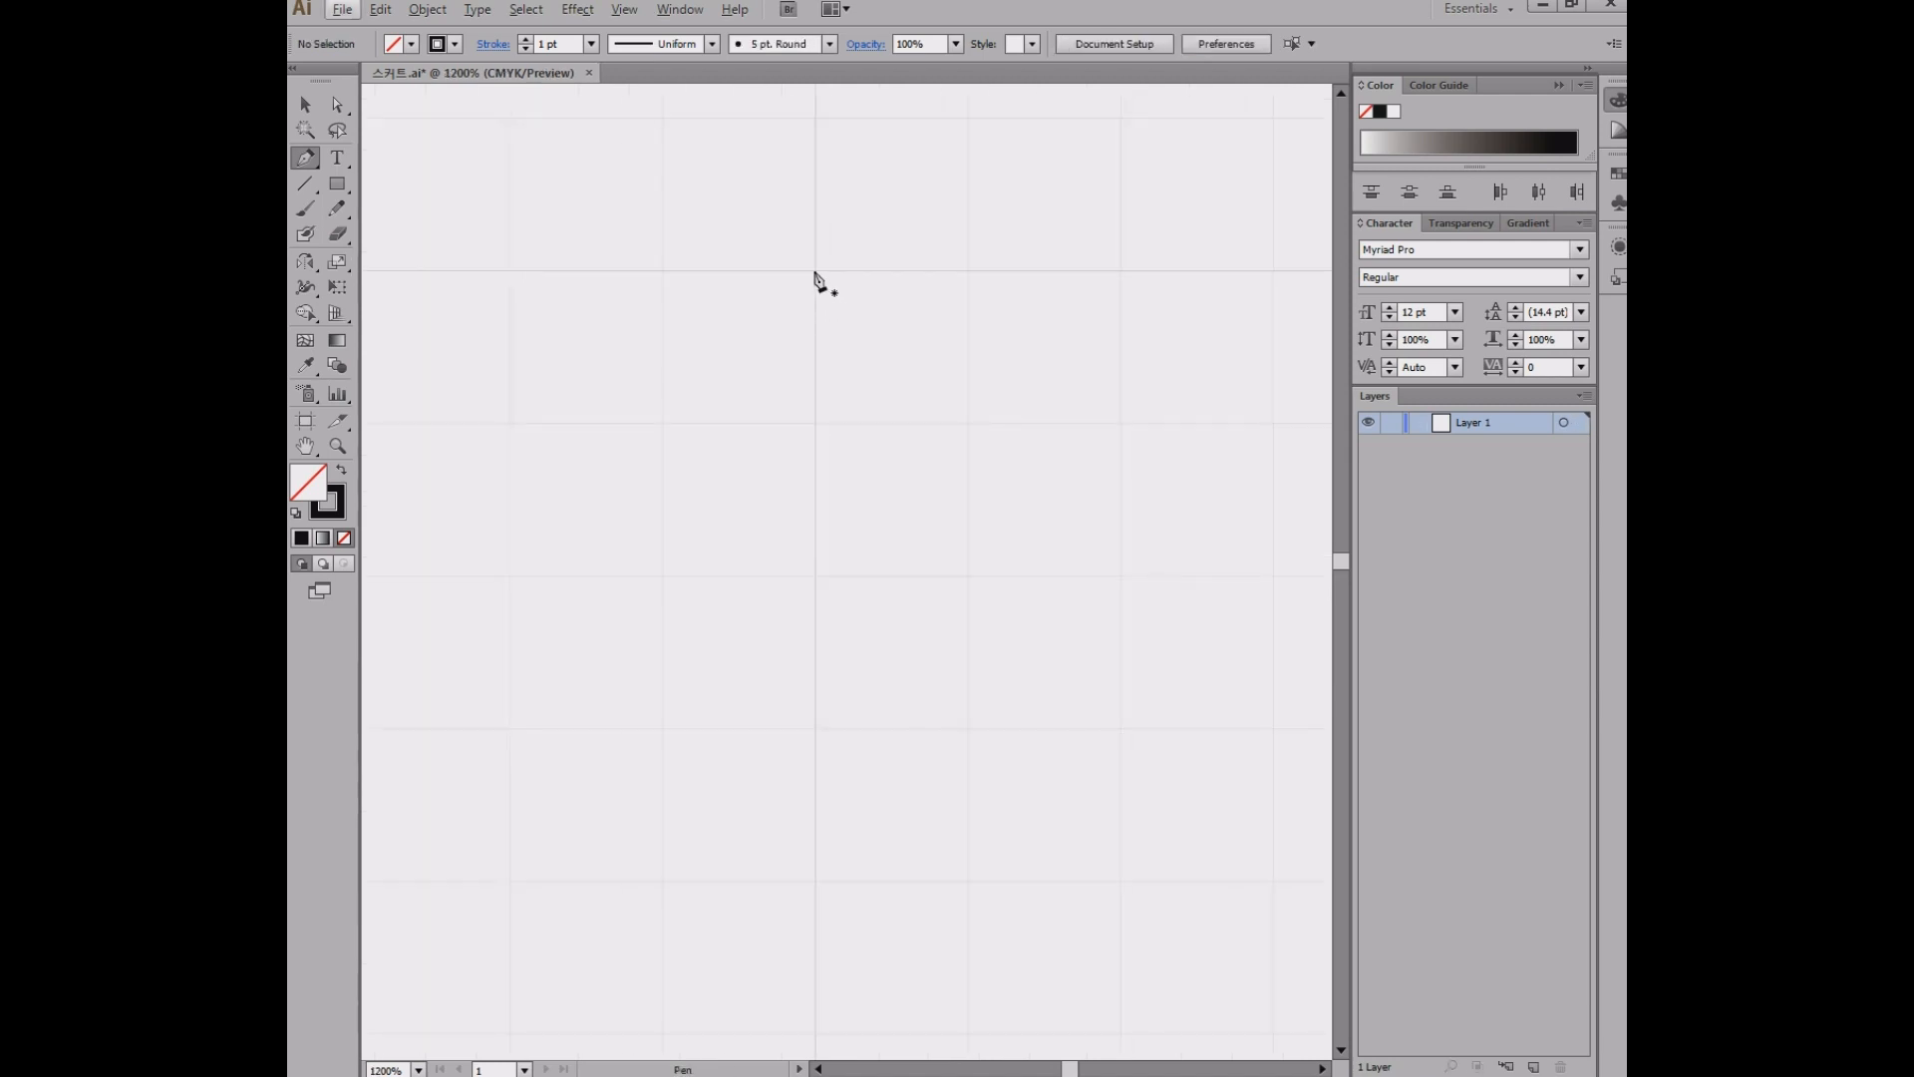
pyautogui.click(814, 271)
pyautogui.hotkey('ctrl', 'z')
pyautogui.moveTo(814, 269); pyautogui.dragTo(888, 271)
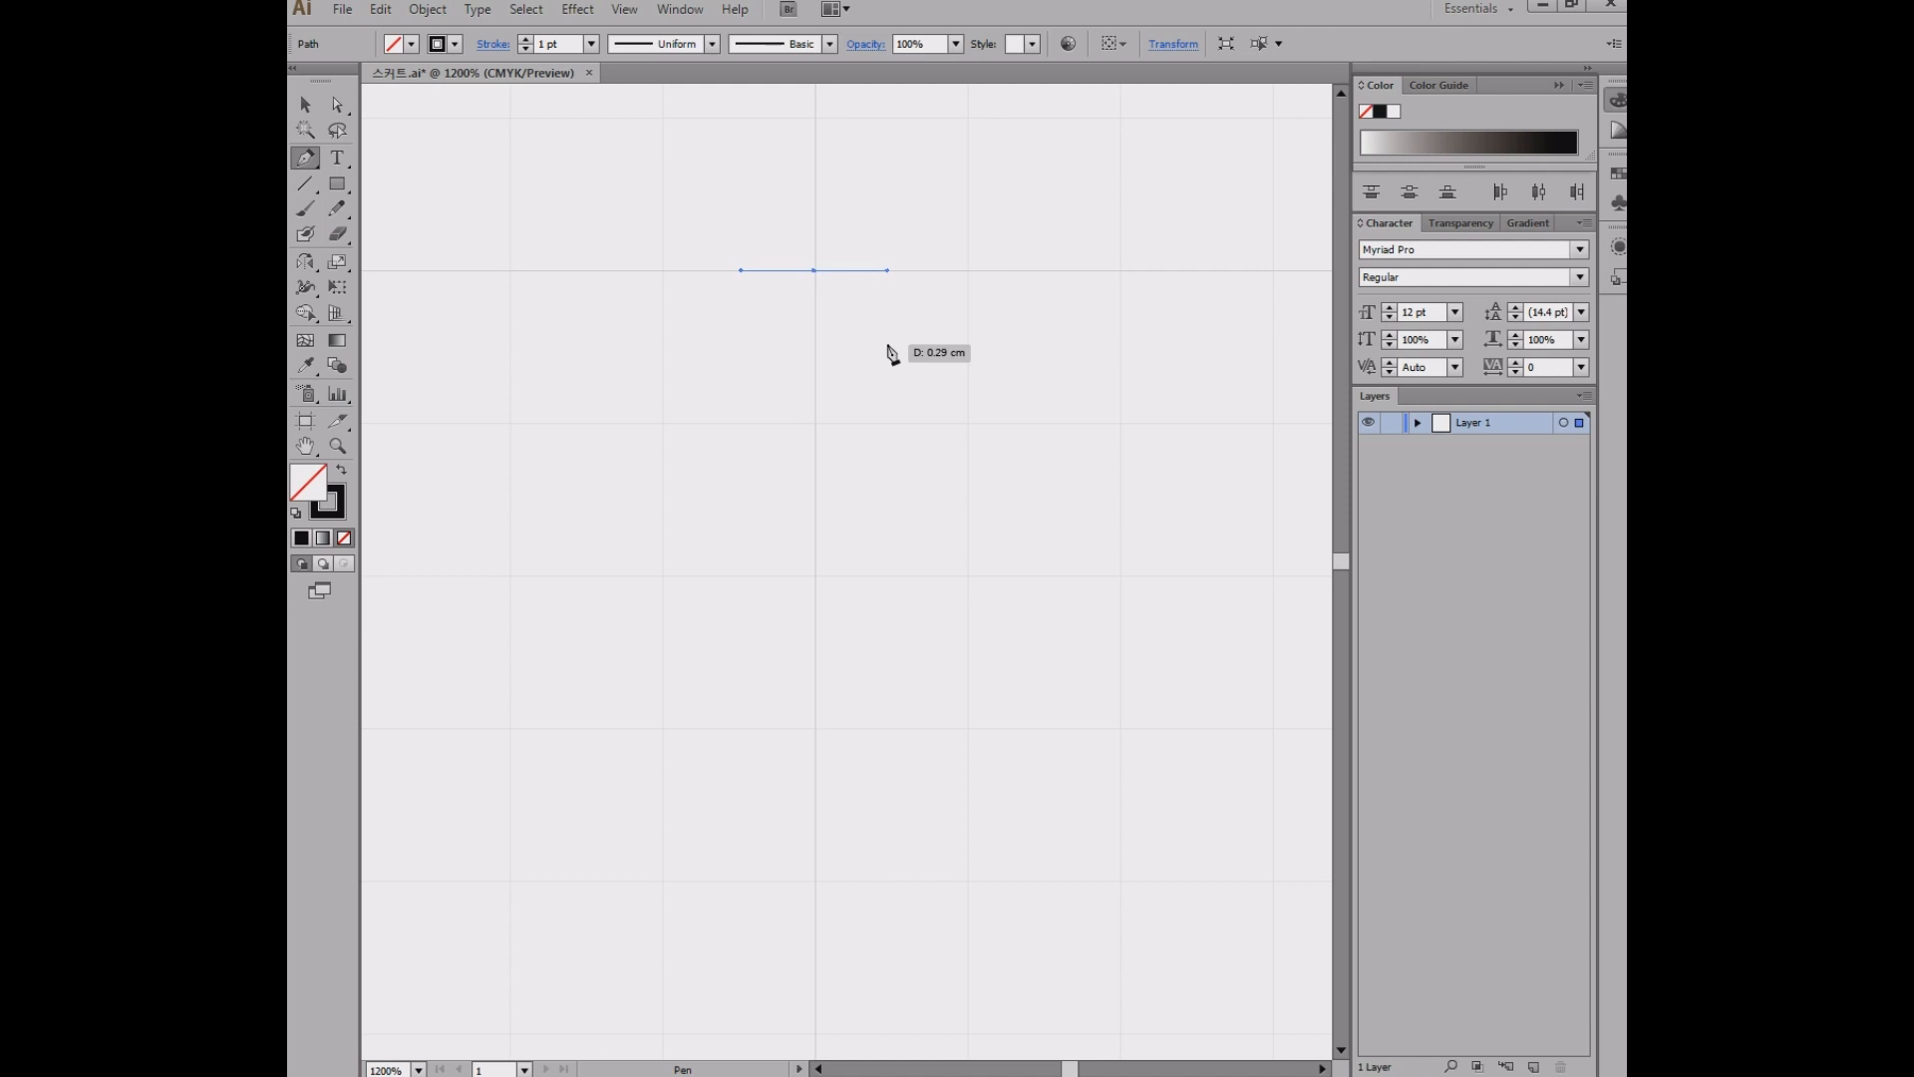
pyautogui.scroll(3, 841, 312)
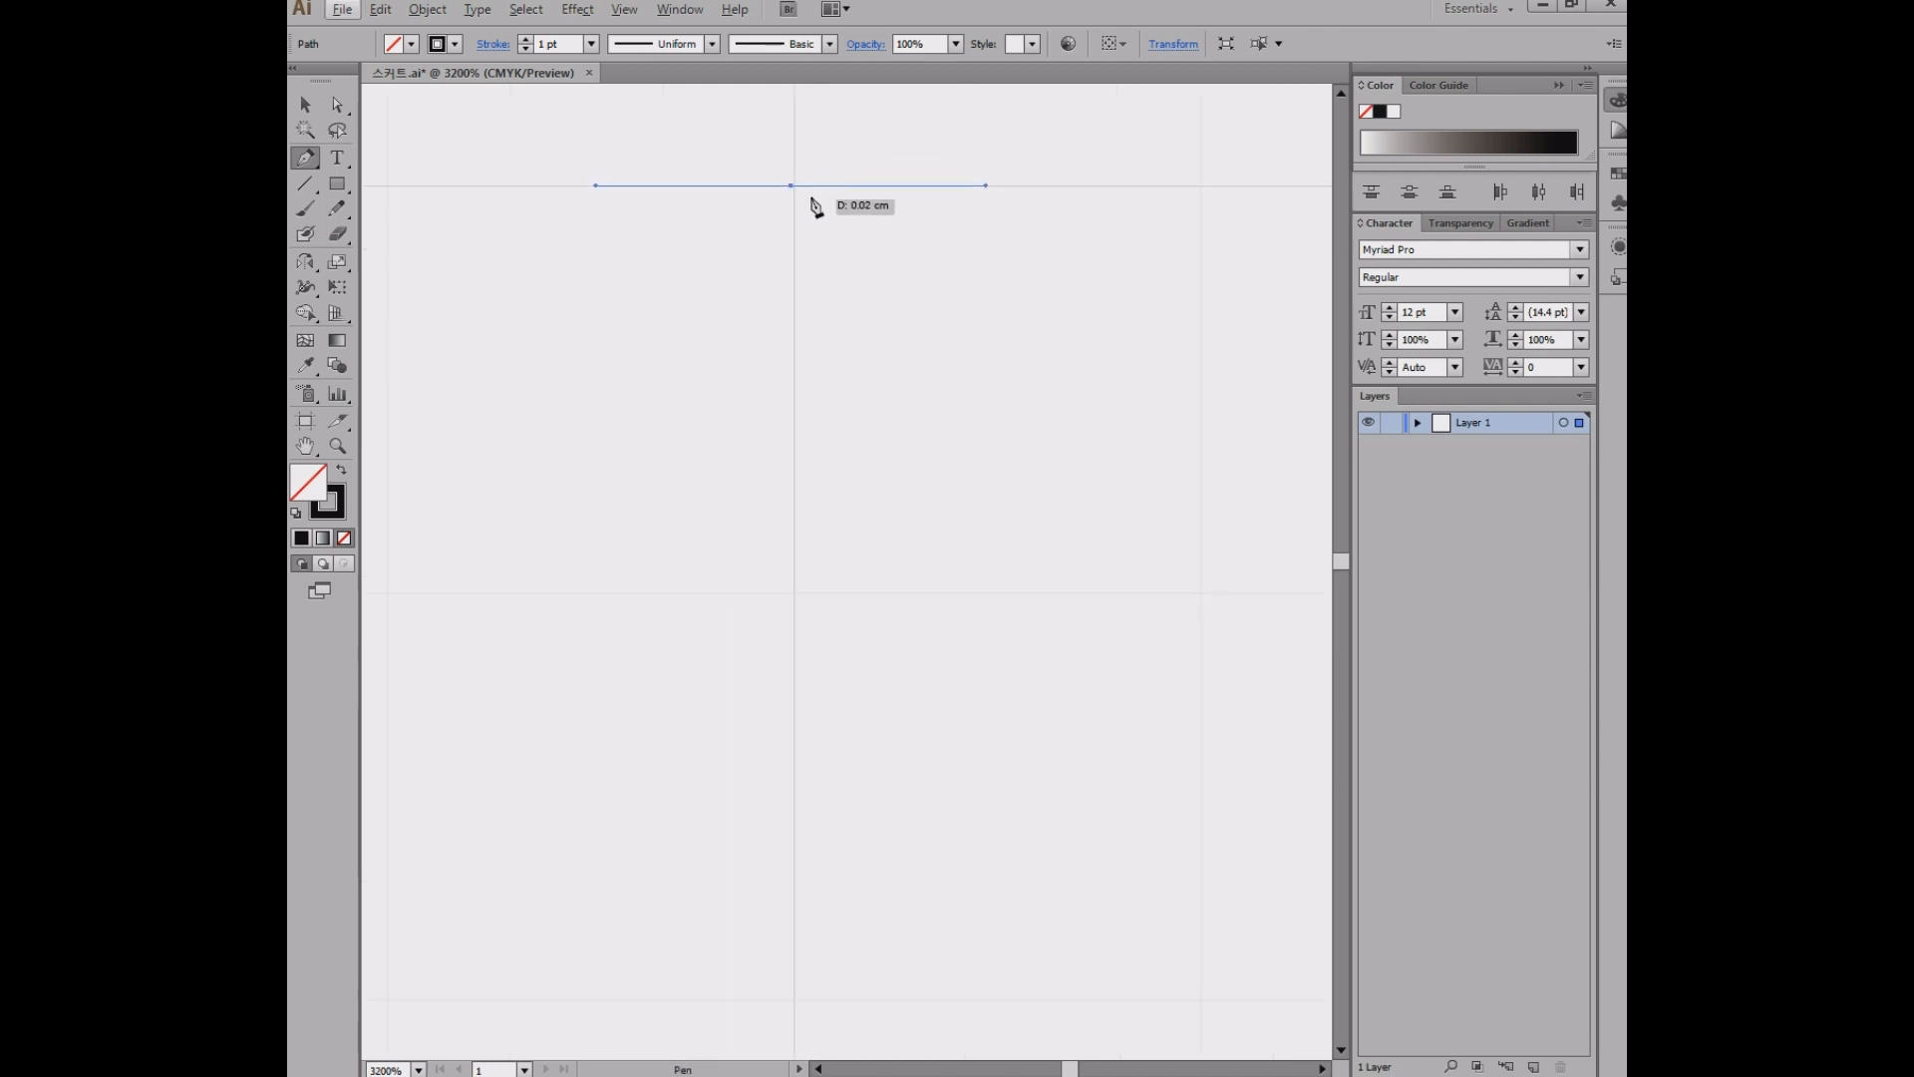
pyautogui.hotkey('ctrl', 'z')
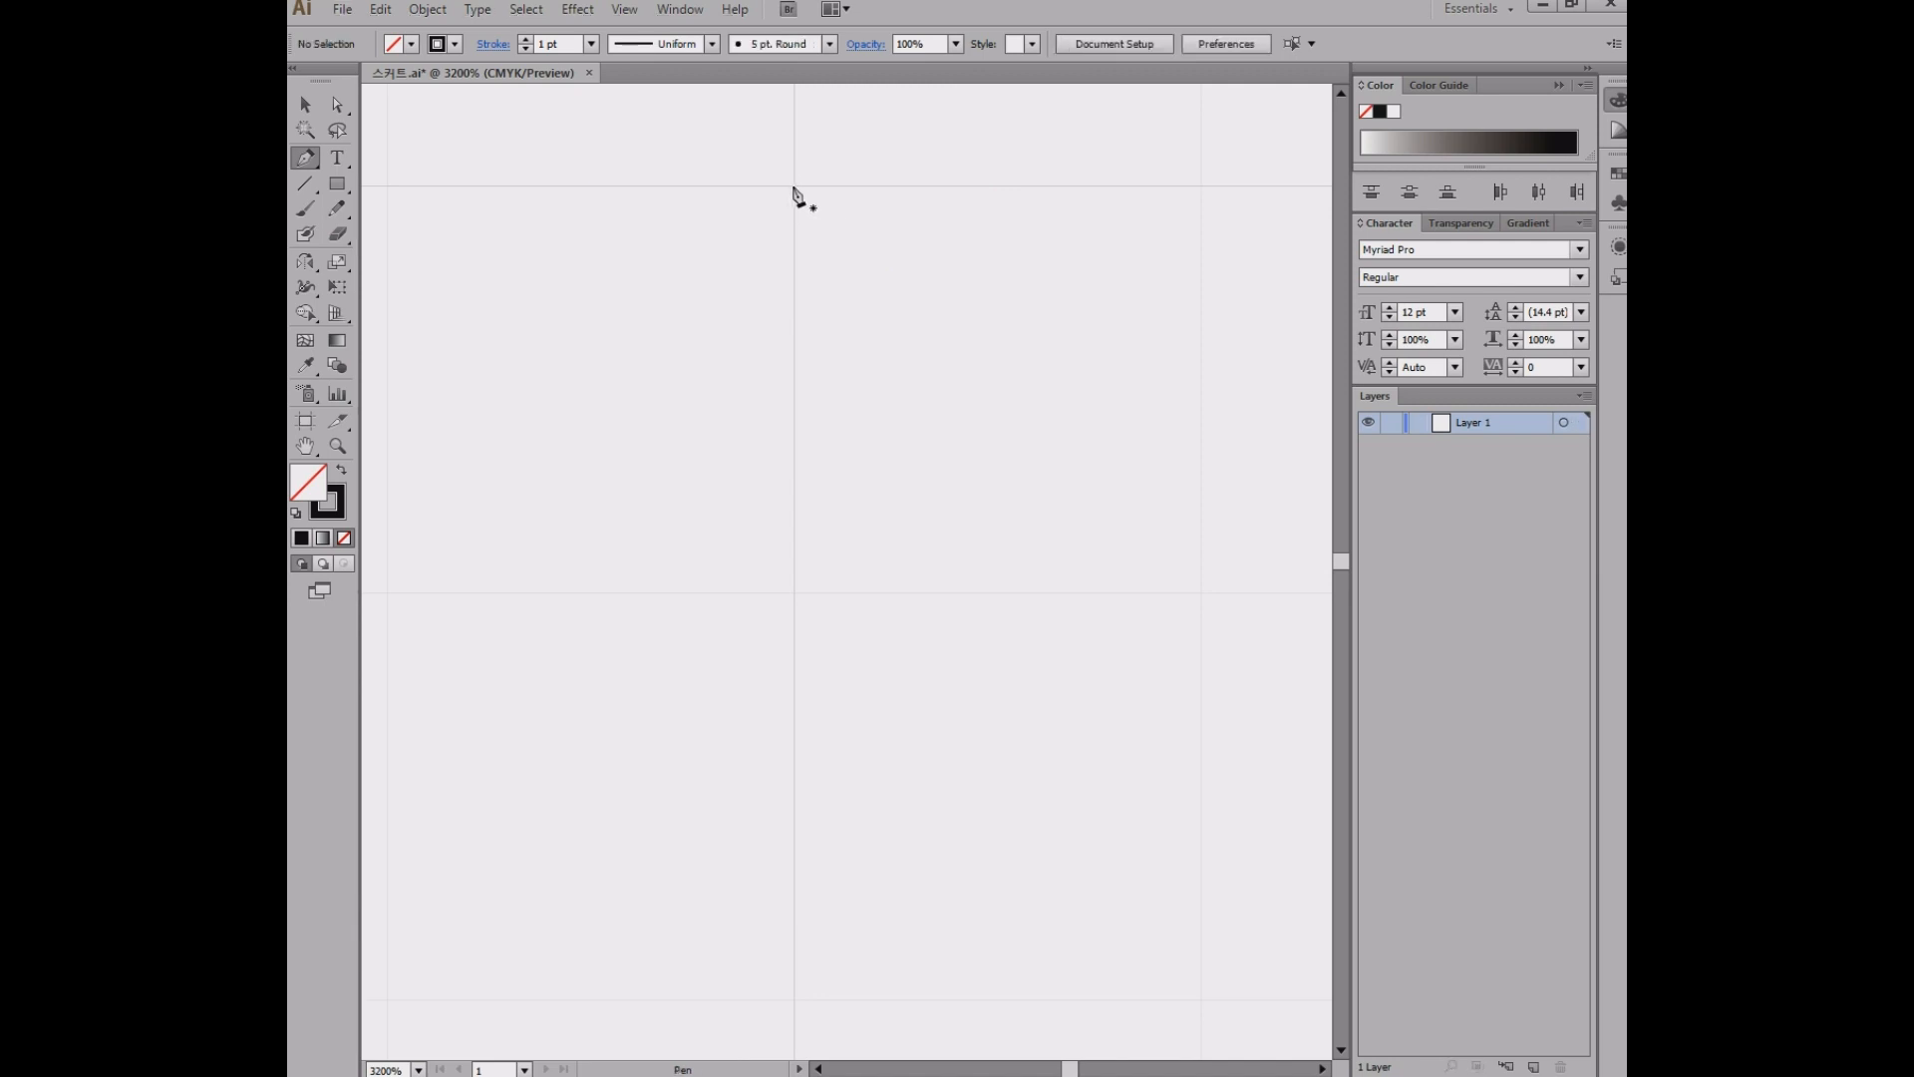
pyautogui.moveTo(793, 187); pyautogui.dragTo(889, 186)
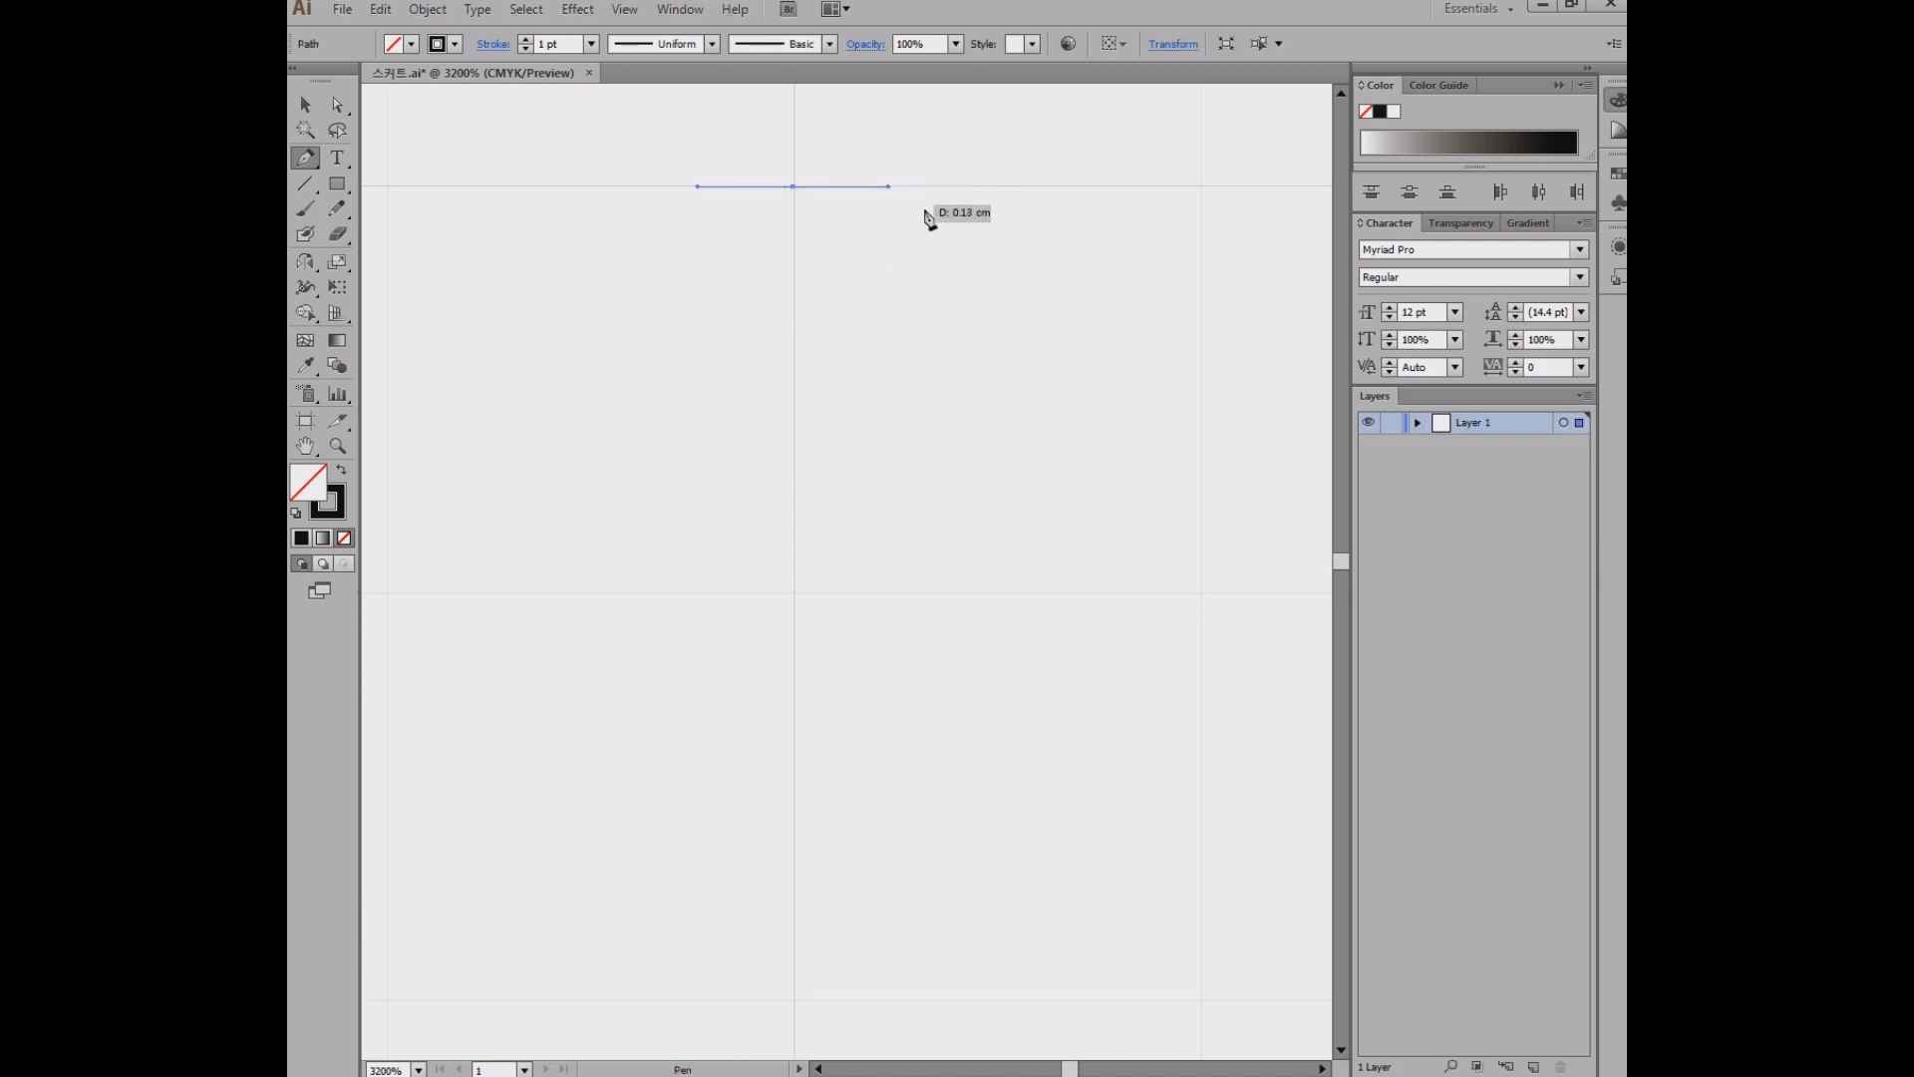
pyautogui.press('Right')
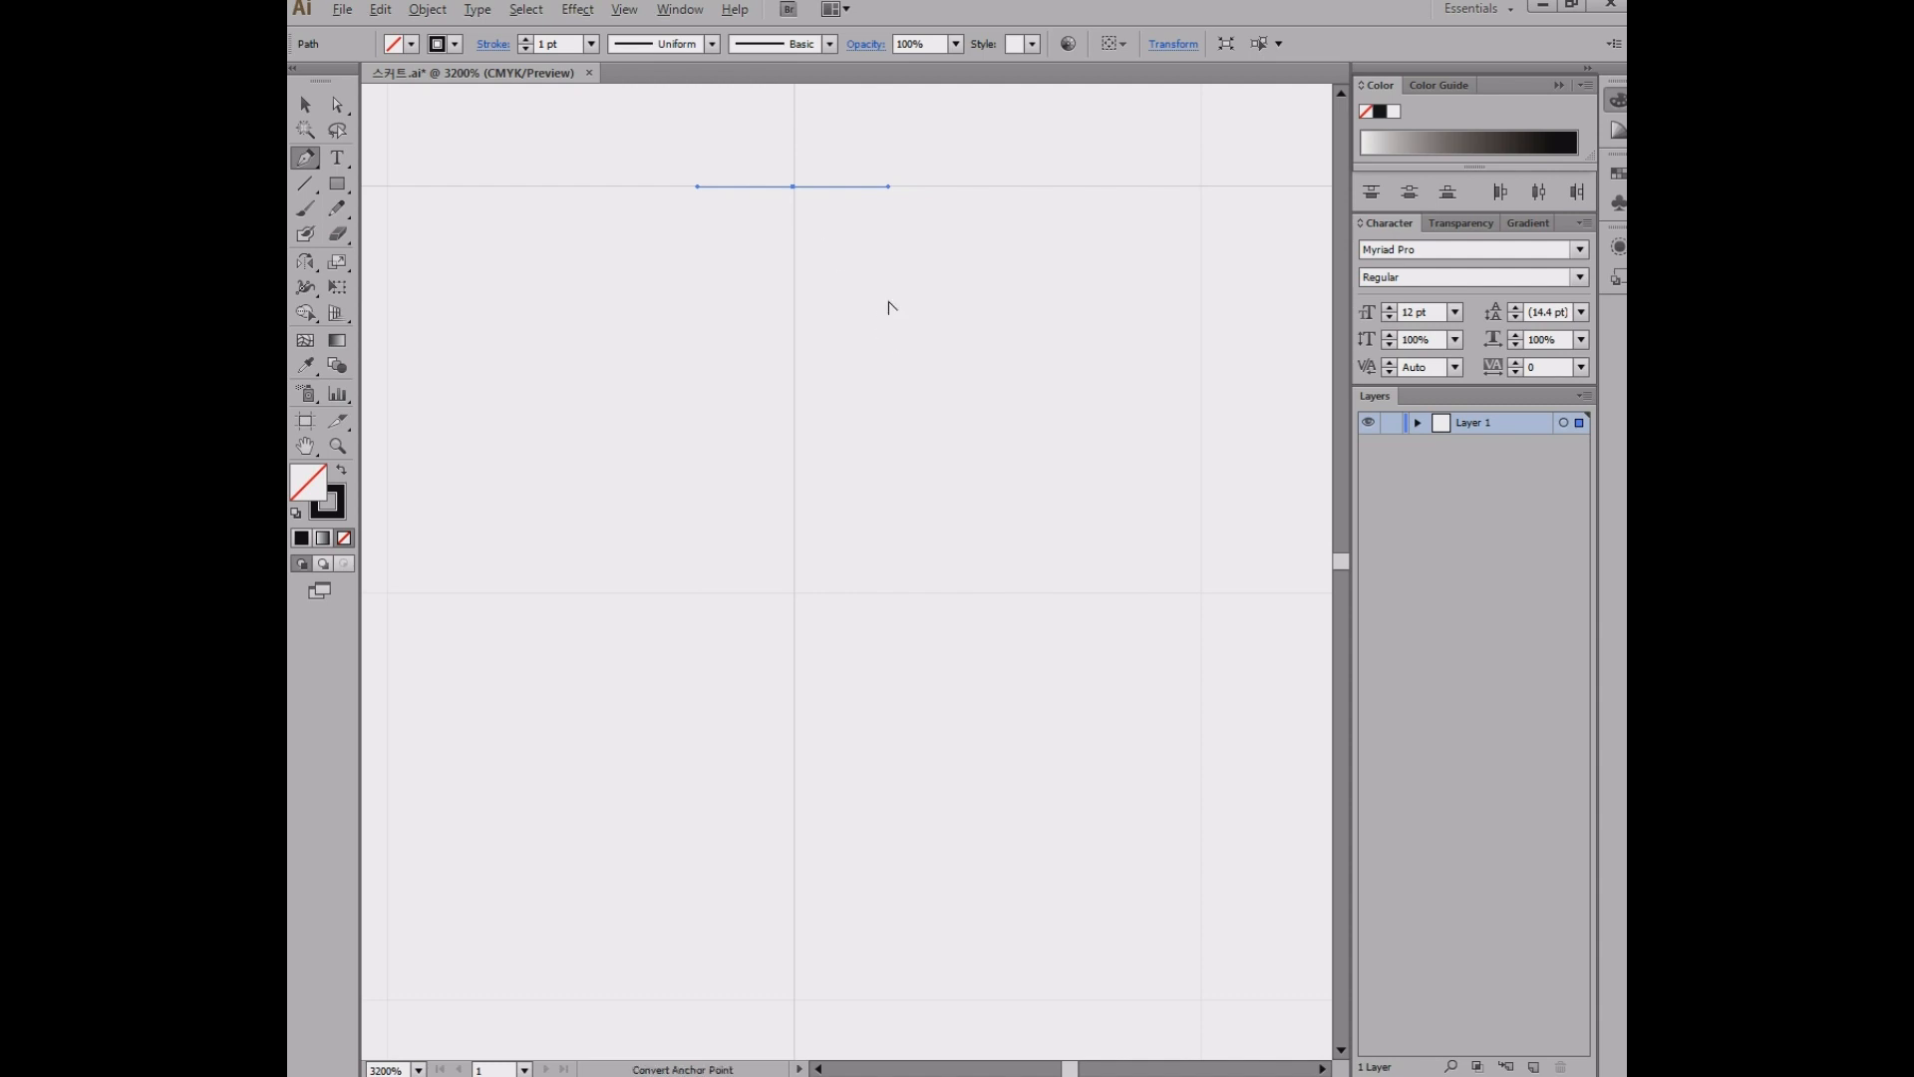
pyautogui.scroll(-4, 889, 303)
pyautogui.scroll(-3, 889, 305)
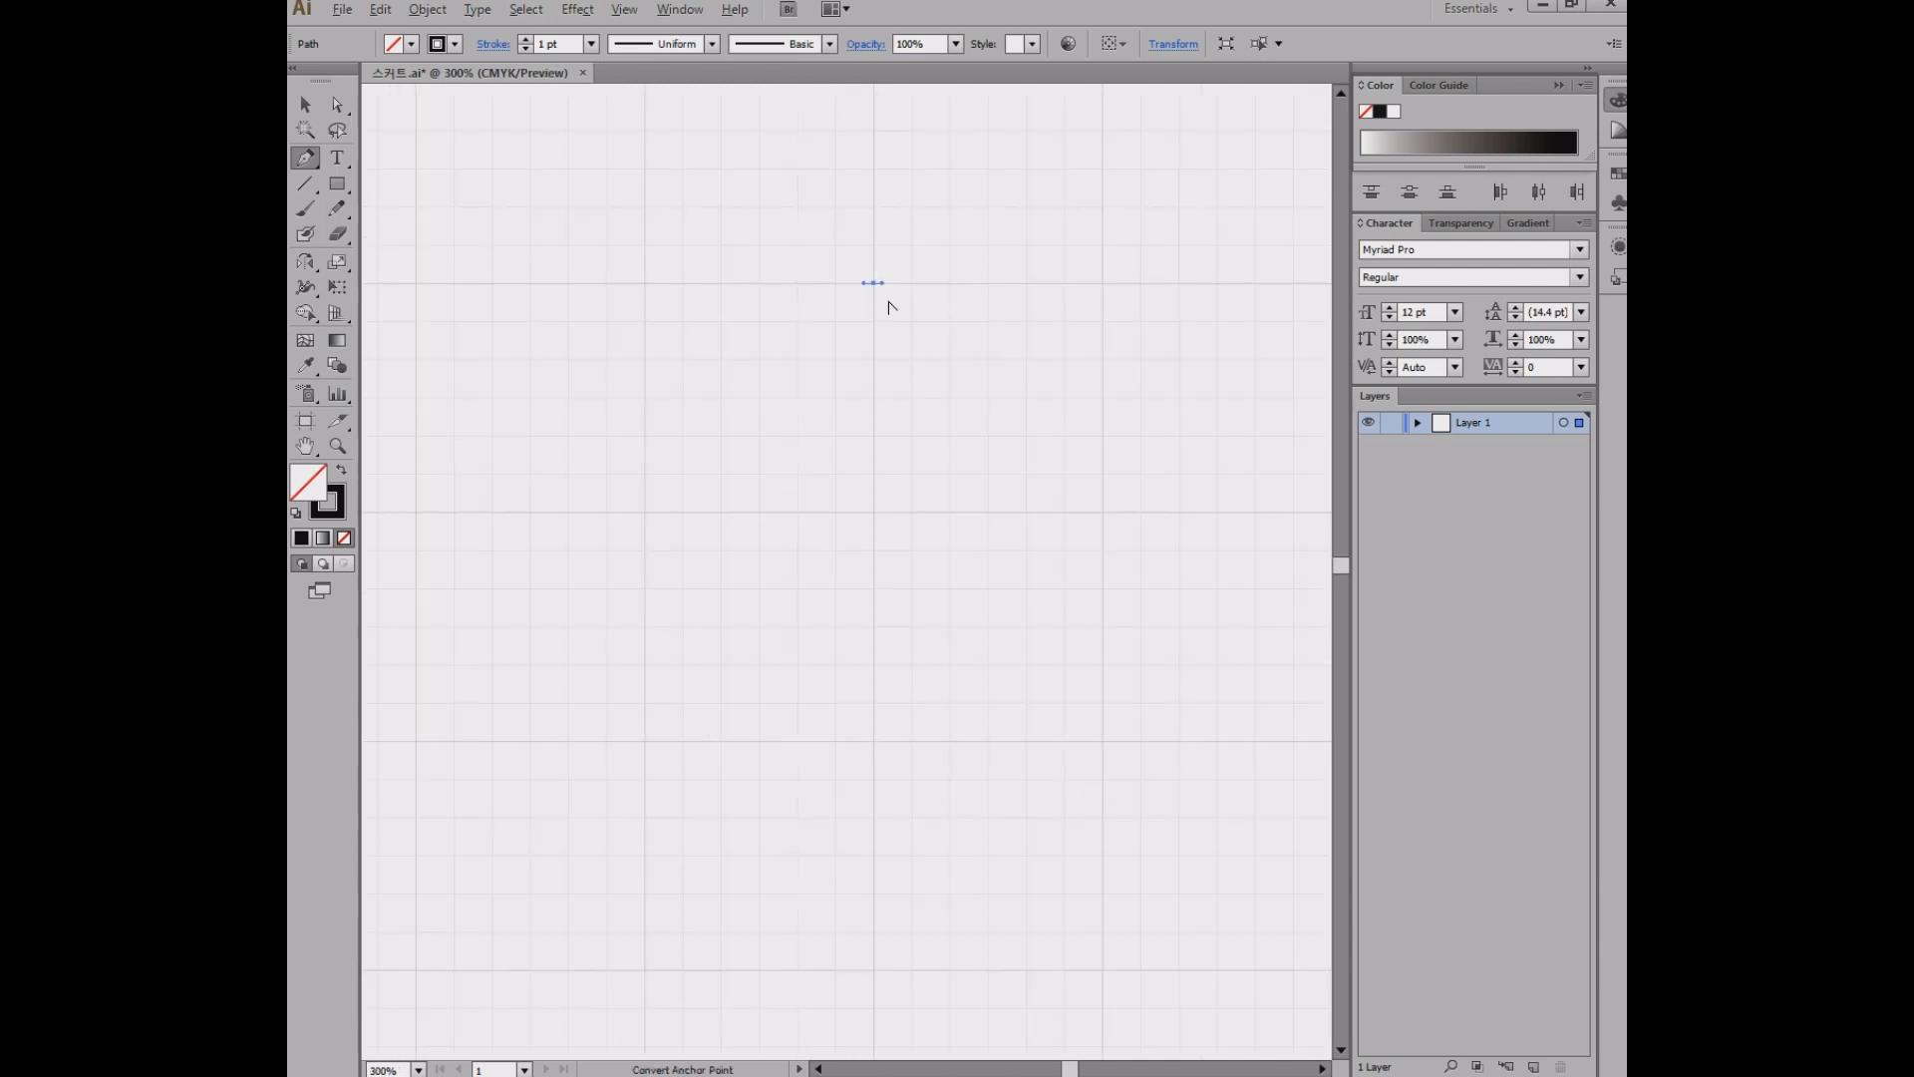
pyautogui.moveTo(982, 314); pyautogui.dragTo(957, 319)
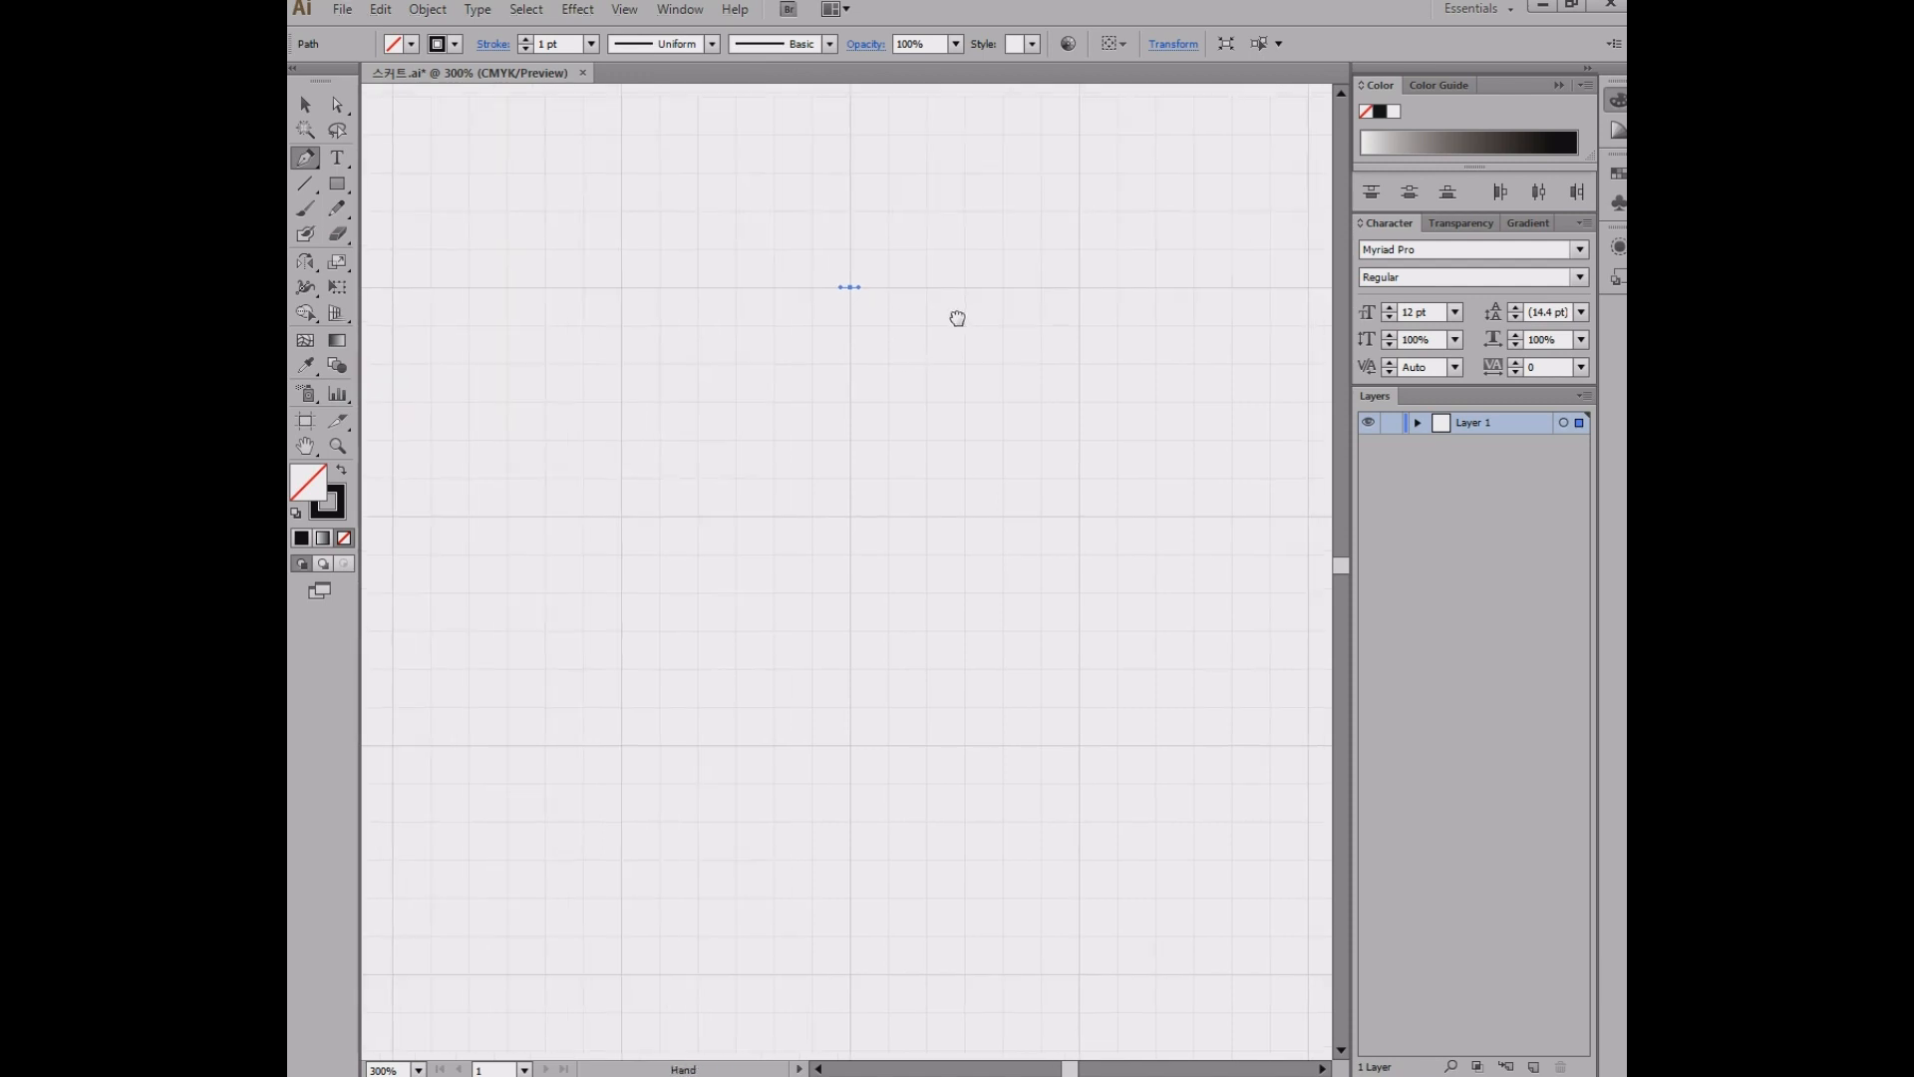
# - Compare the heights of the back neckline's centre and its shoulder neck point in the 도식화1.jpg reference
pyautogui.moveTo(1626, 145); pyautogui.dragTo(1238, 148)
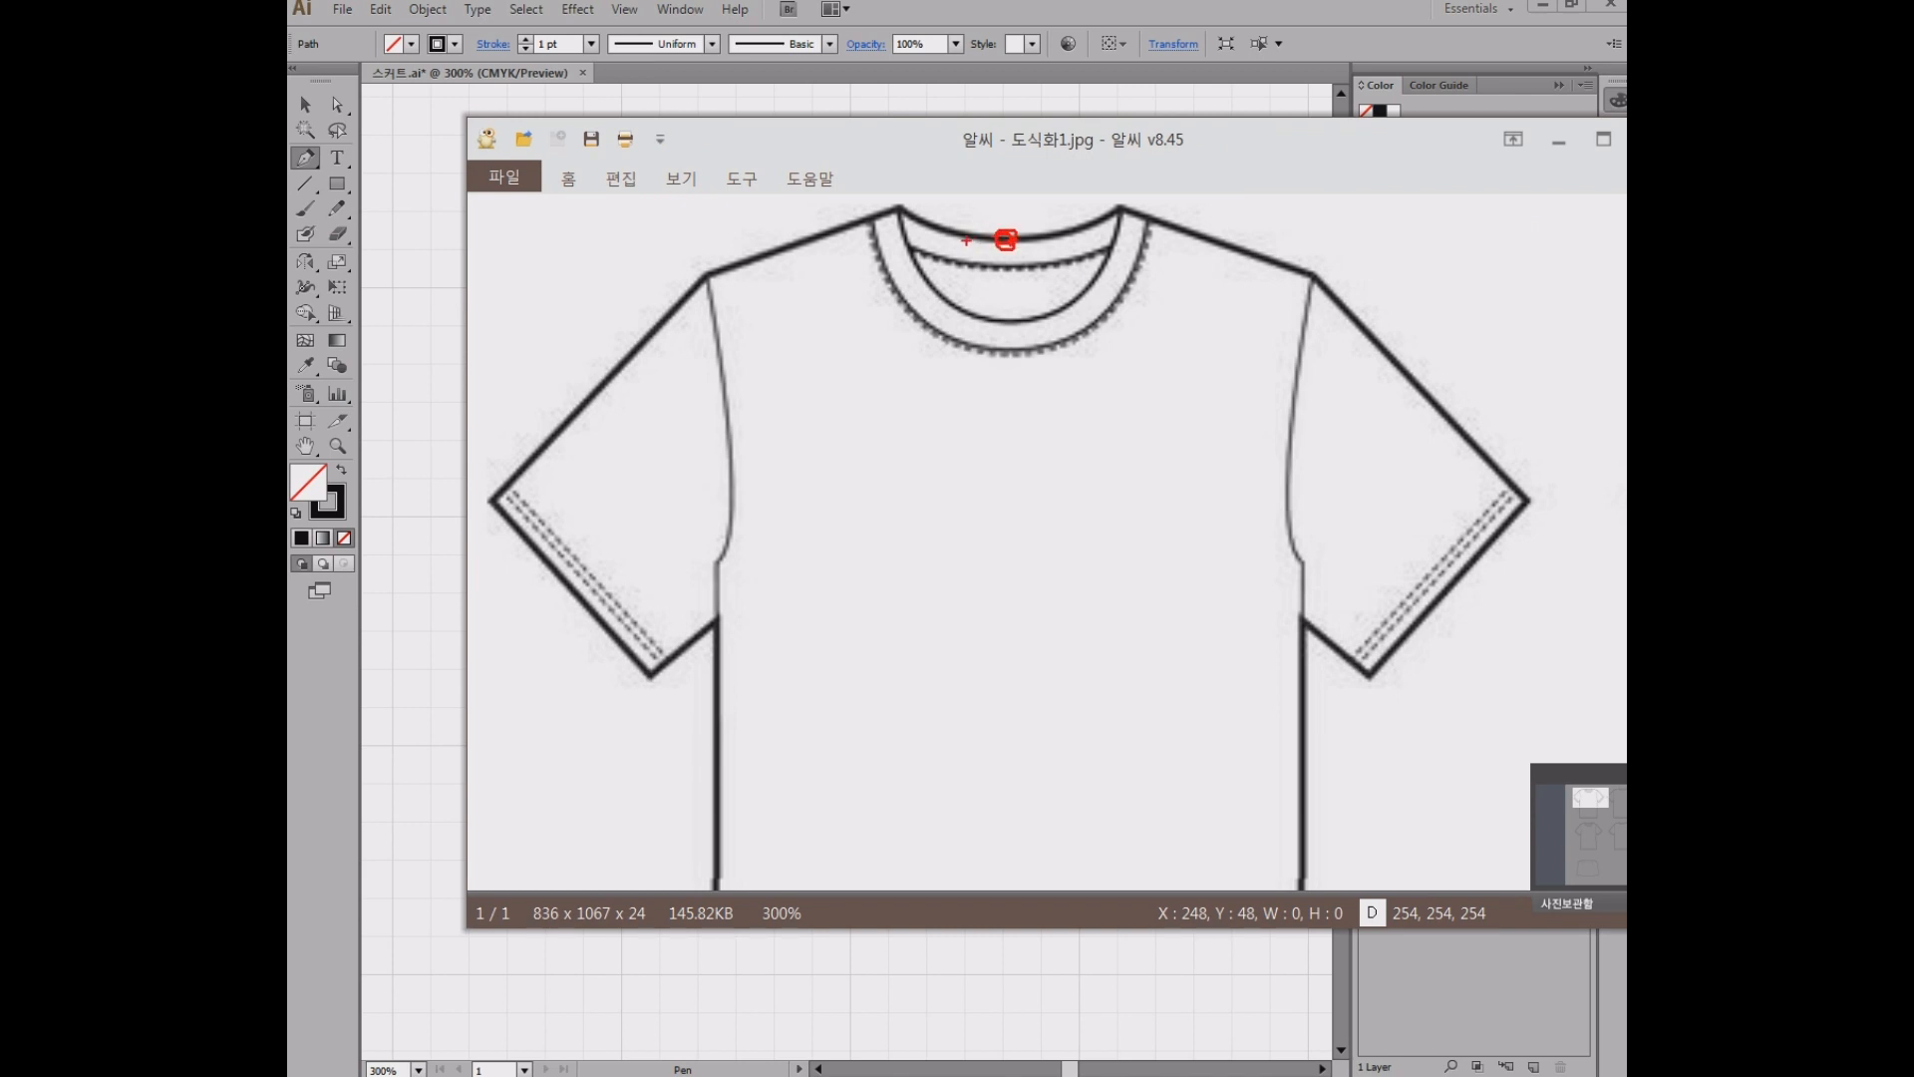
pyautogui.moveTo(966, 240); pyautogui.dragTo(1151, 239)
pyautogui.moveTo(961, 207); pyautogui.dragTo(1172, 206)
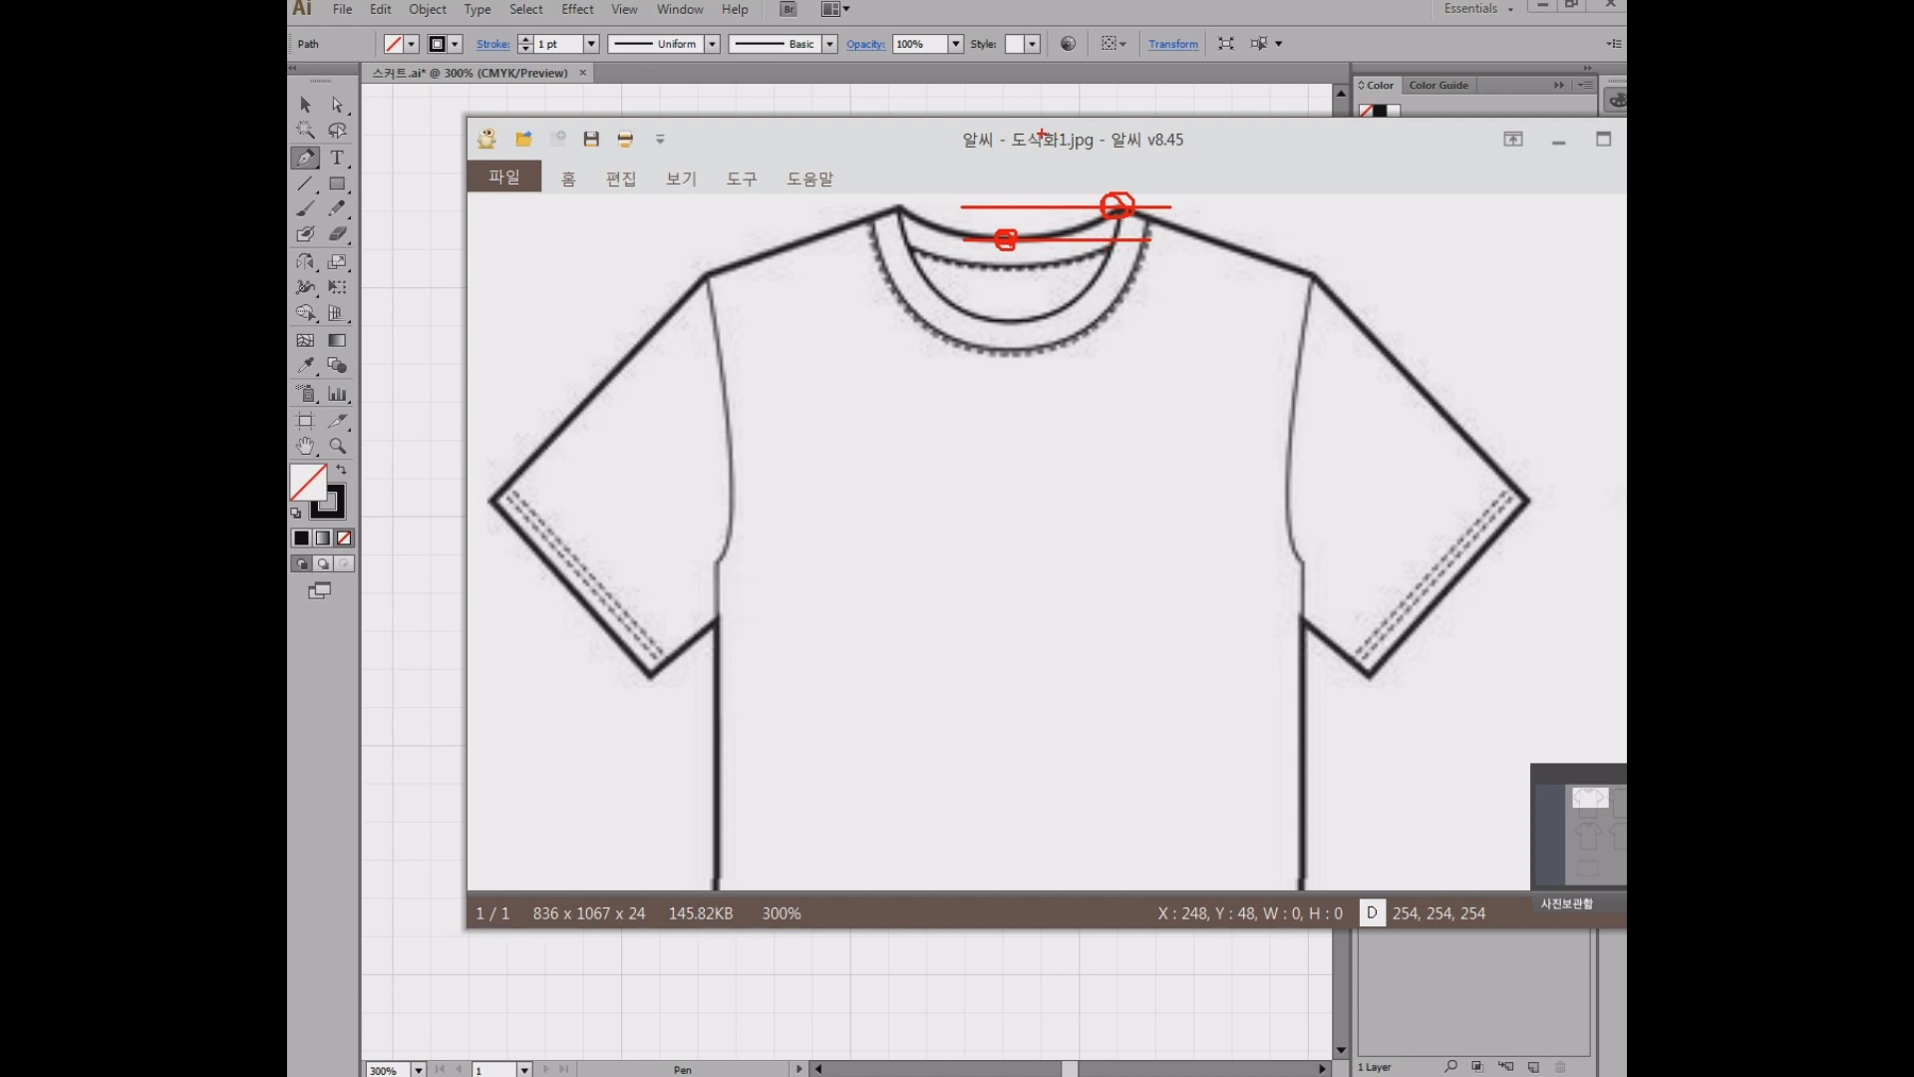
pyautogui.press('Escape')
pyautogui.click(1560, 141)
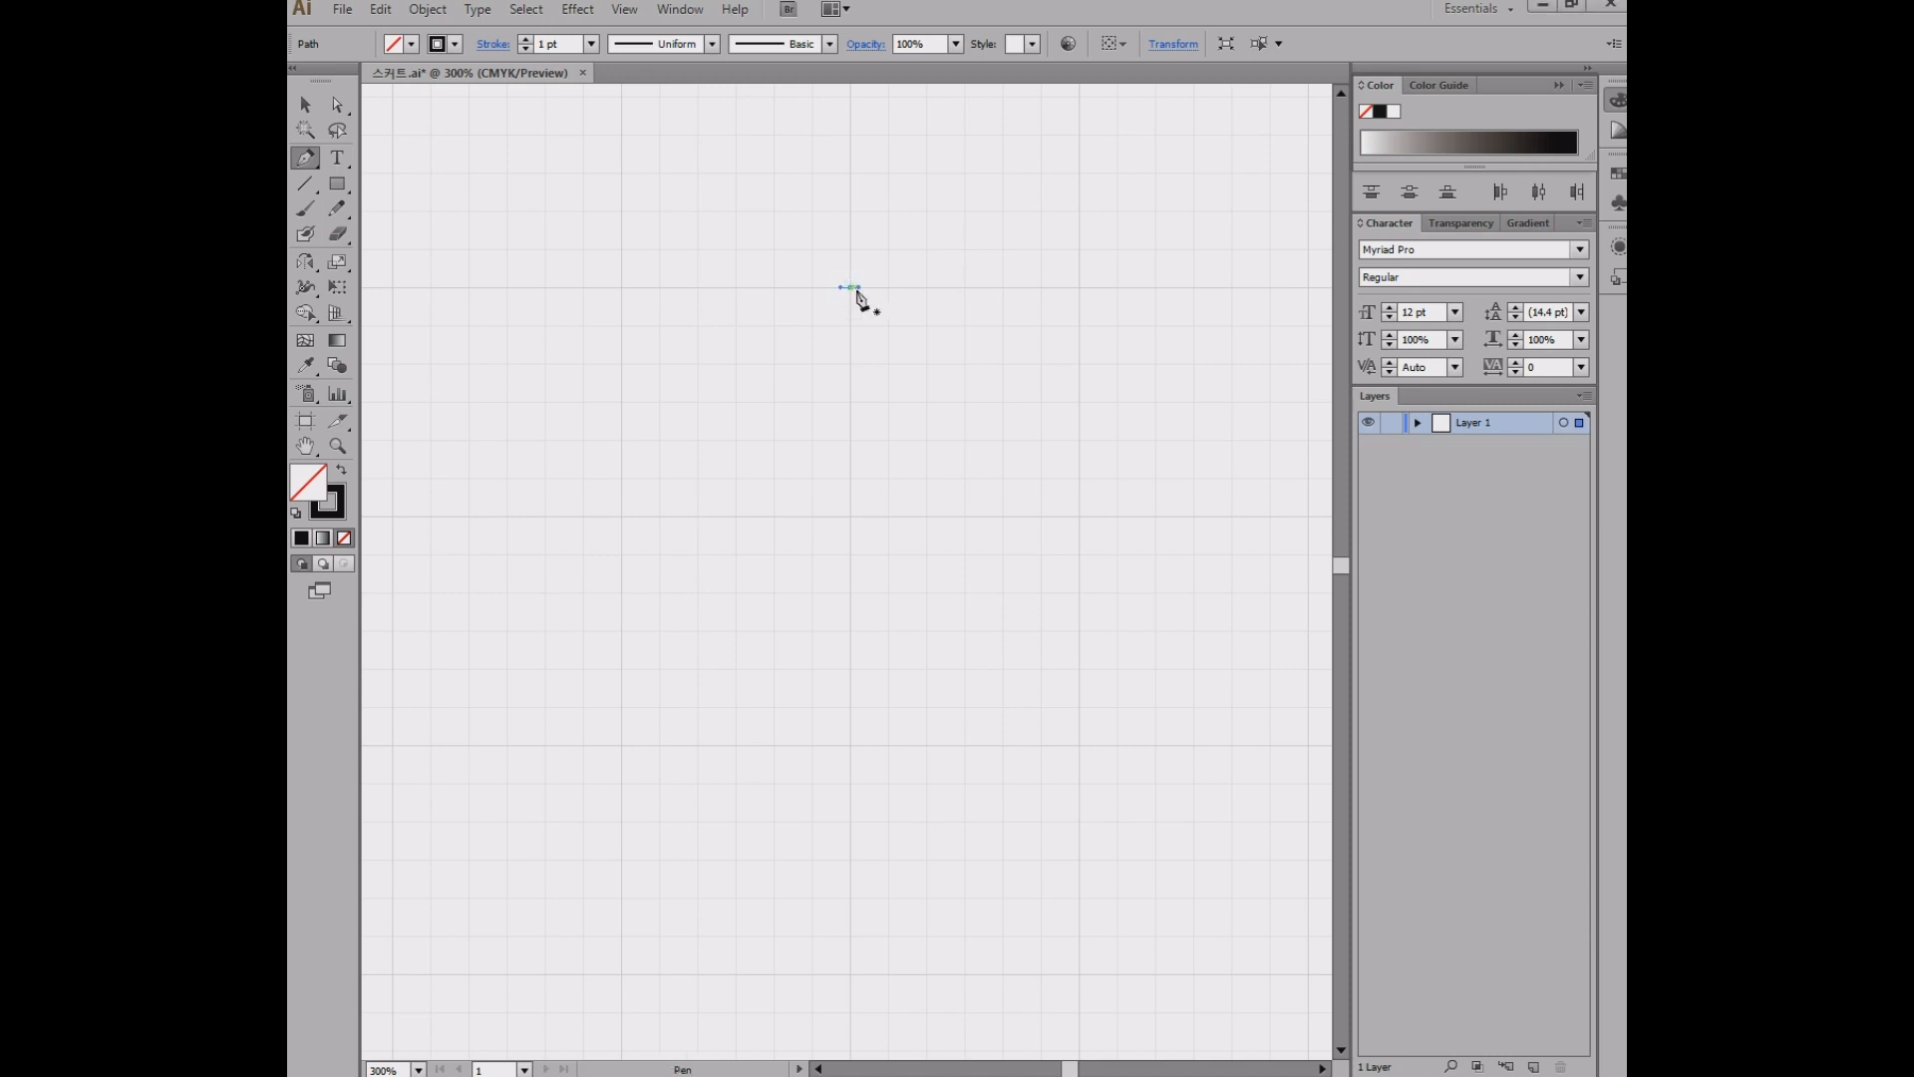
# - Draw half of the back neckline as a Pen curve from the grid intersection up to about X 11.44 cm, Y 7.34 cm
pyautogui.click(852, 291)
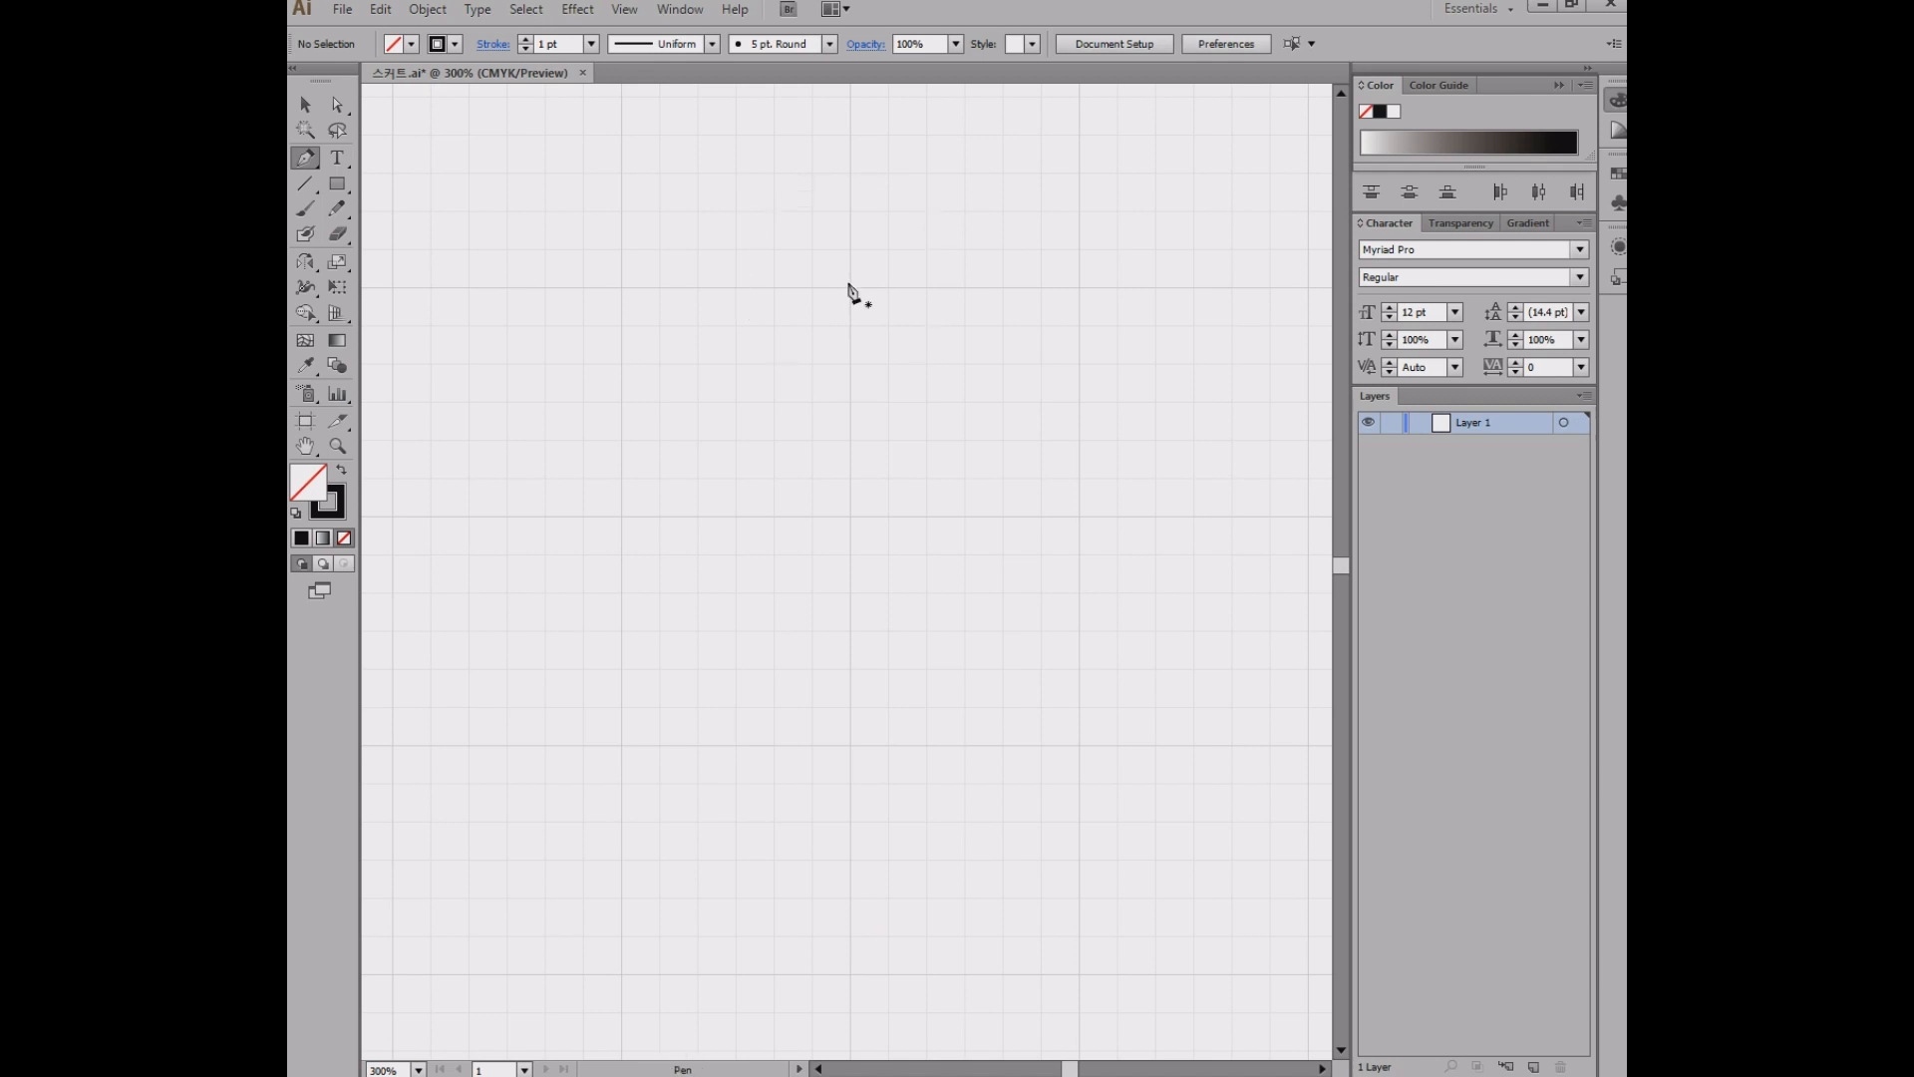
pyautogui.moveTo(849, 286); pyautogui.dragTo(998, 240)
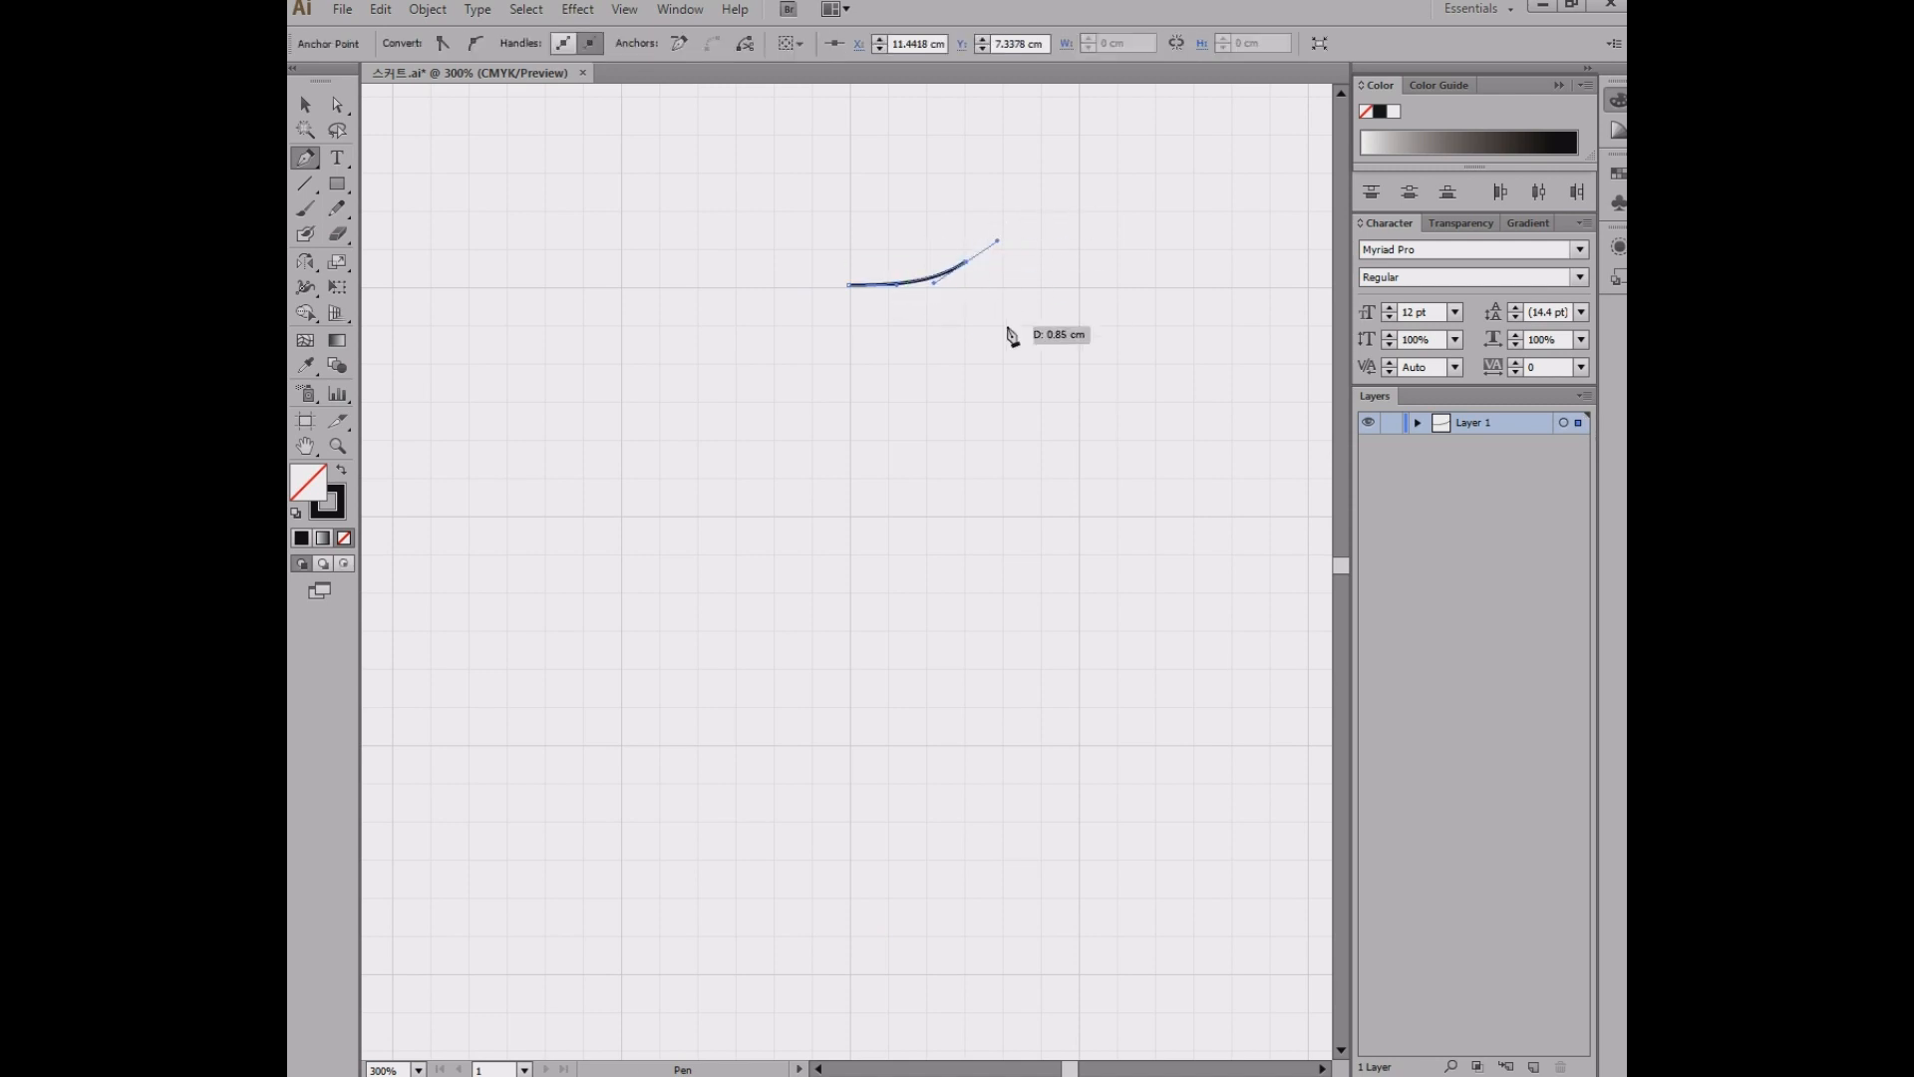
pyautogui.scroll(3, 927, 308)
pyautogui.moveTo(1001, 280); pyautogui.dragTo(1014, 363)
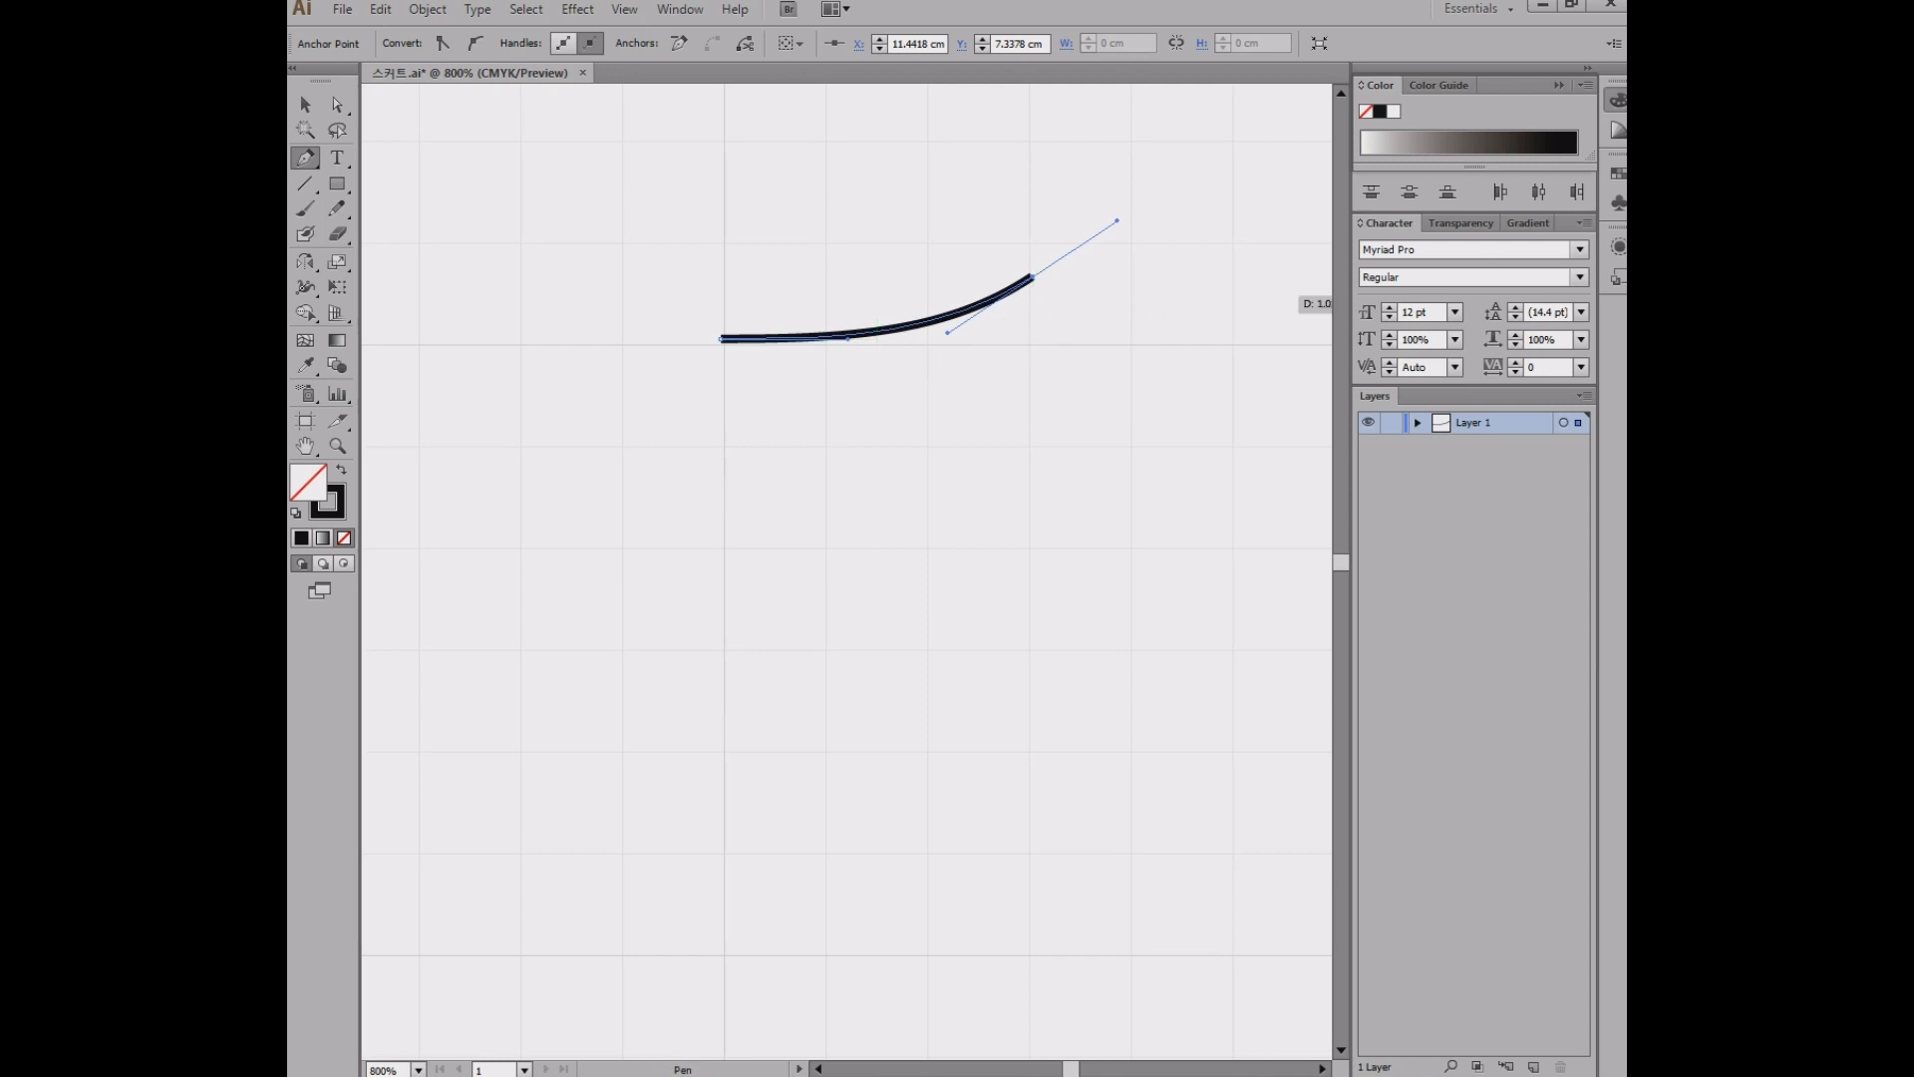
pyautogui.hotkey('alt', 'Tab')
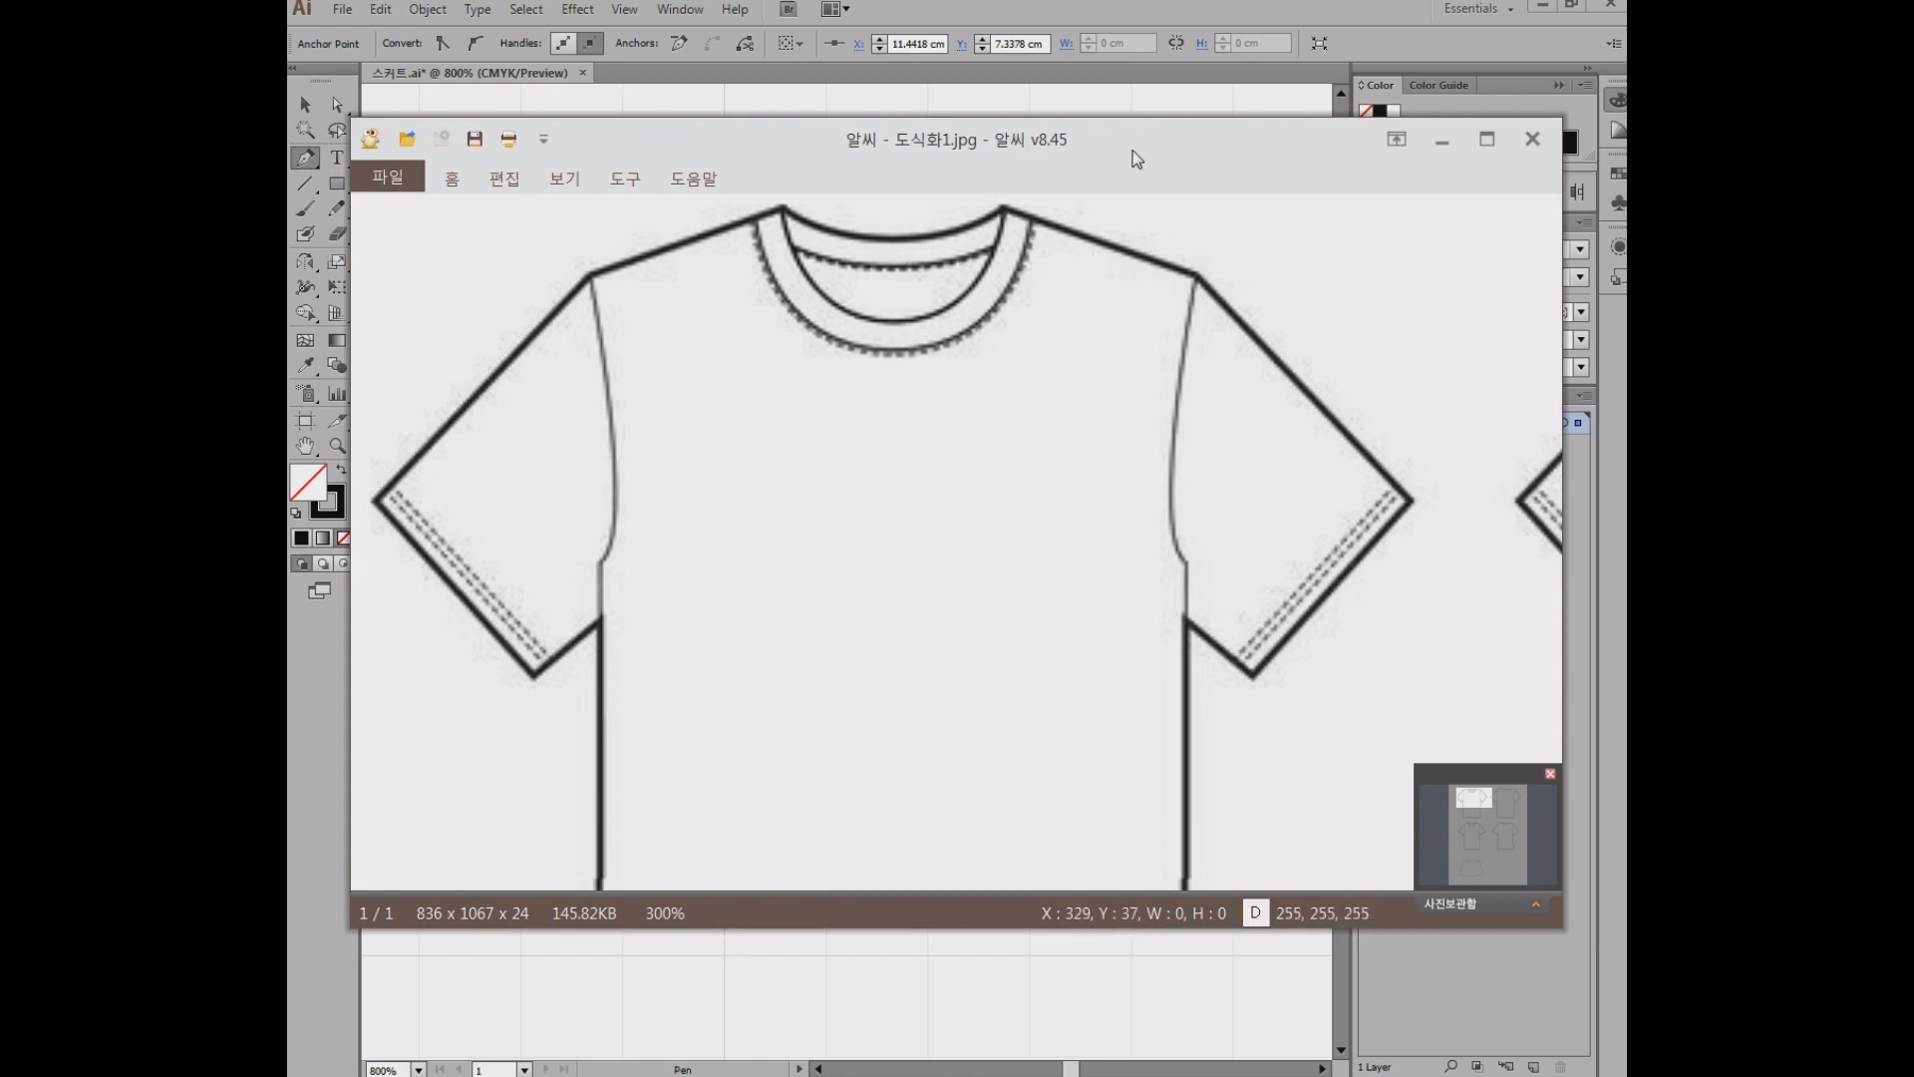
pyautogui.hotkey('alt', 'Tab')
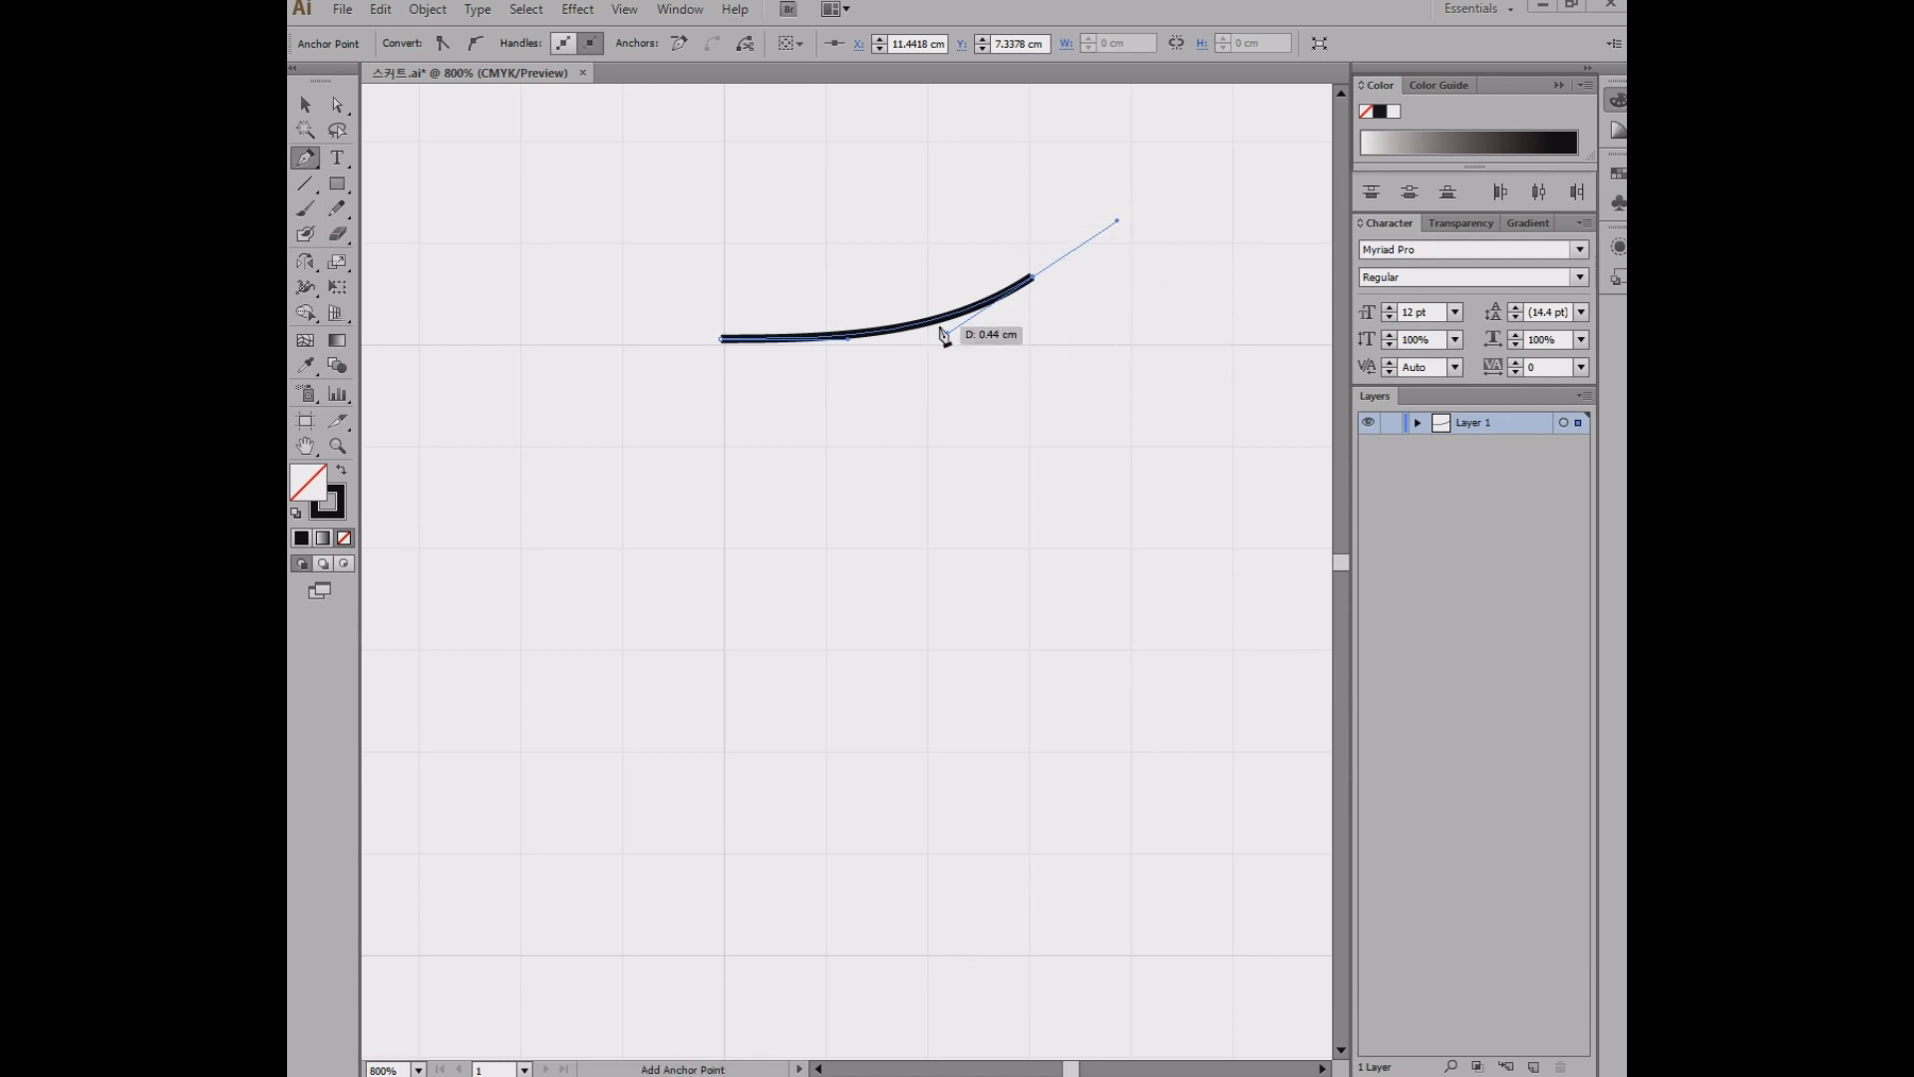
# - Remove the outgoing direction handle from the back neckline's end anchor at the shoulder neck point
pyautogui.click(1033, 281)
pyautogui.press('space')
pyautogui.moveTo(1184, 398); pyautogui.dragTo(1127, 393)
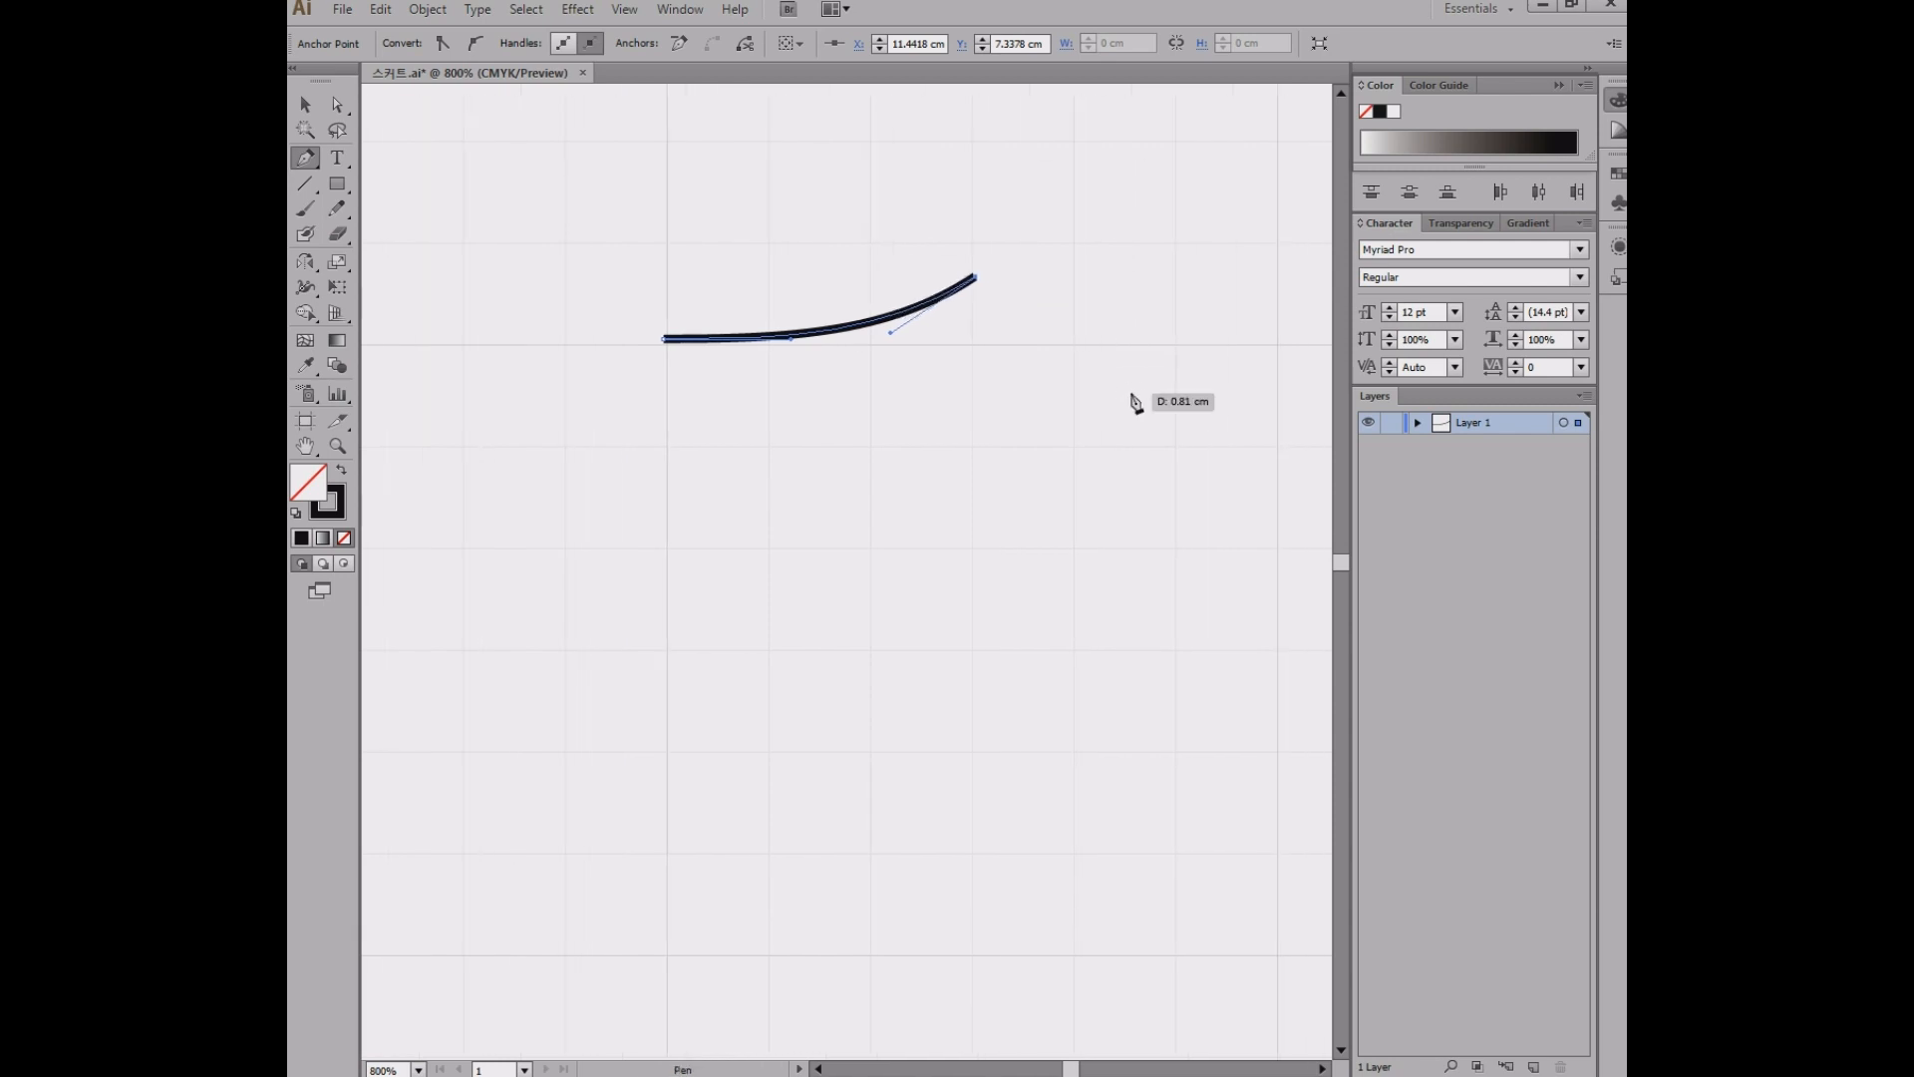
# - Compare the heights of the back neckline's centre and the shoulder tip in the 도식화1.jpg reference
pyautogui.hotkey('alt', 'Tab')
pyautogui.moveTo(1161, 254); pyautogui.dragTo(1057, 238)
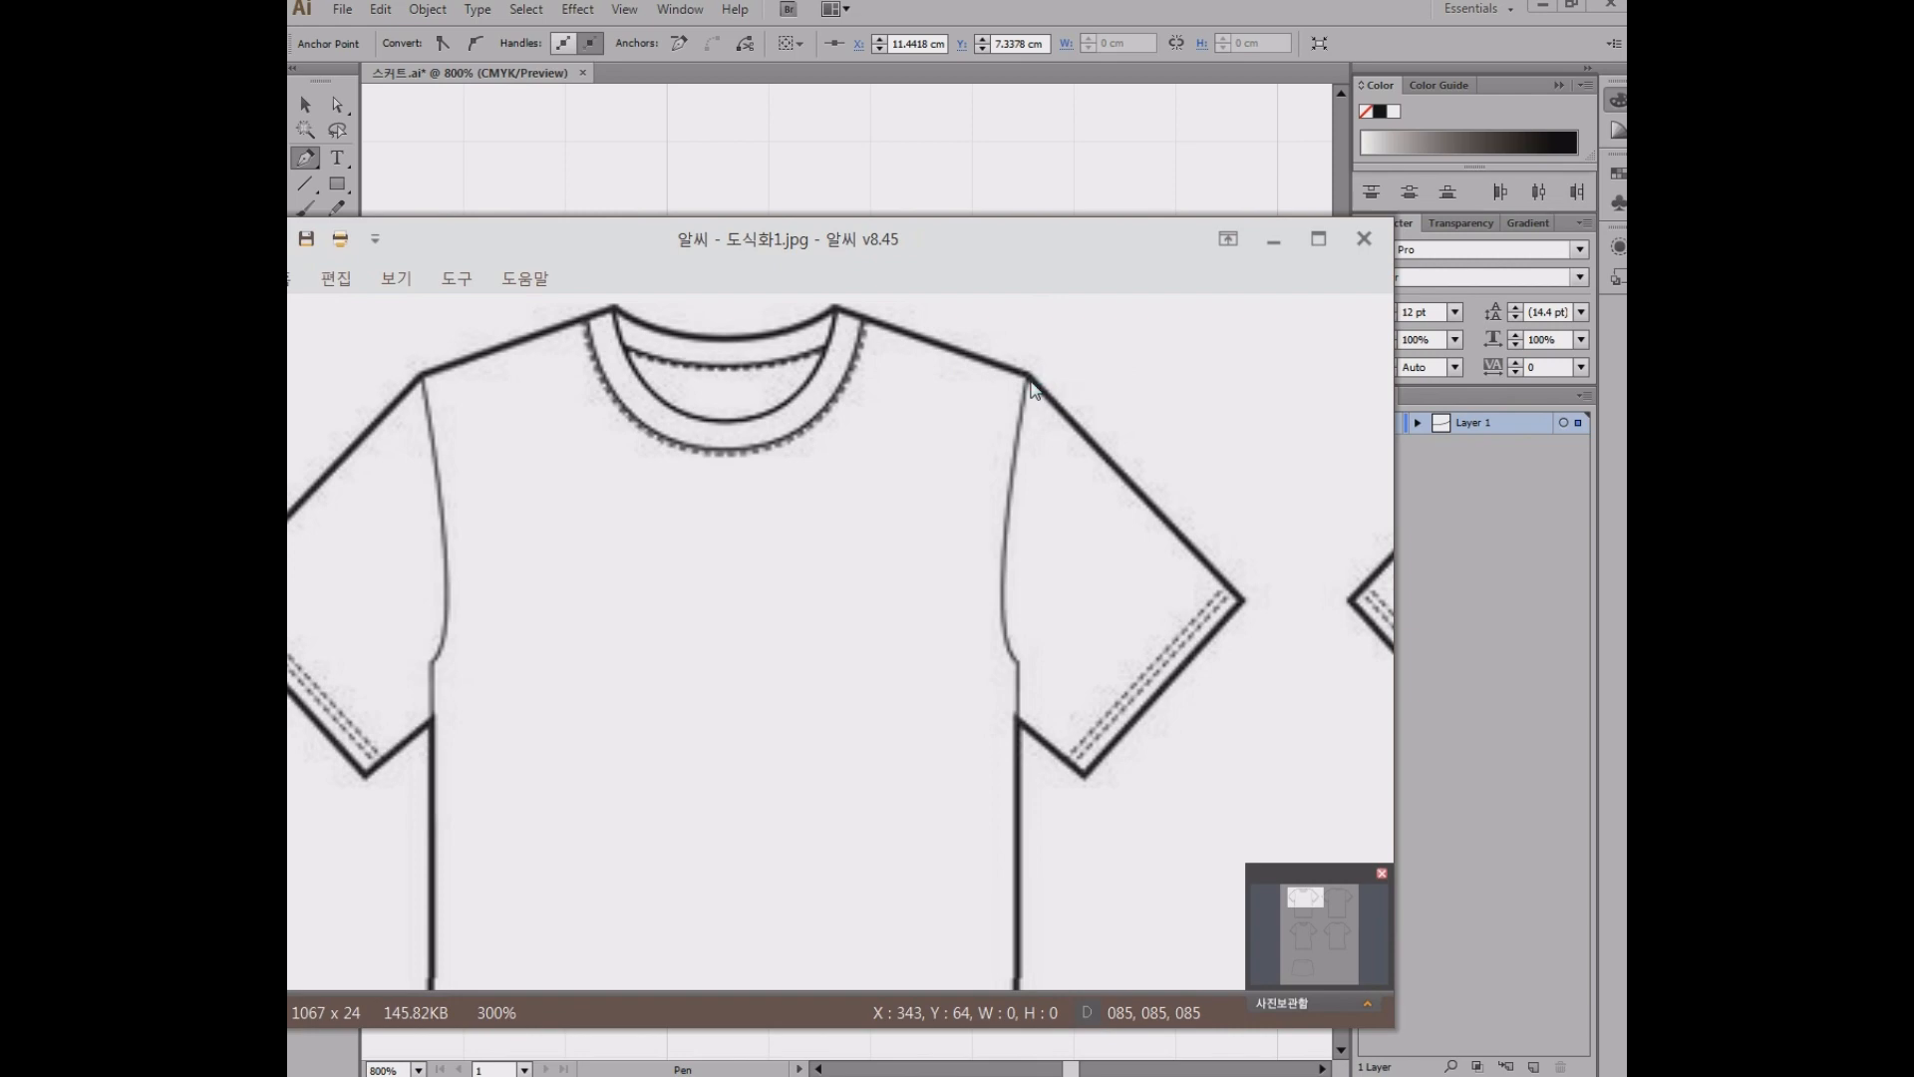
pyautogui.moveTo(706, 341); pyautogui.dragTo(853, 341)
pyautogui.moveTo(961, 380); pyautogui.dragTo(646, 383)
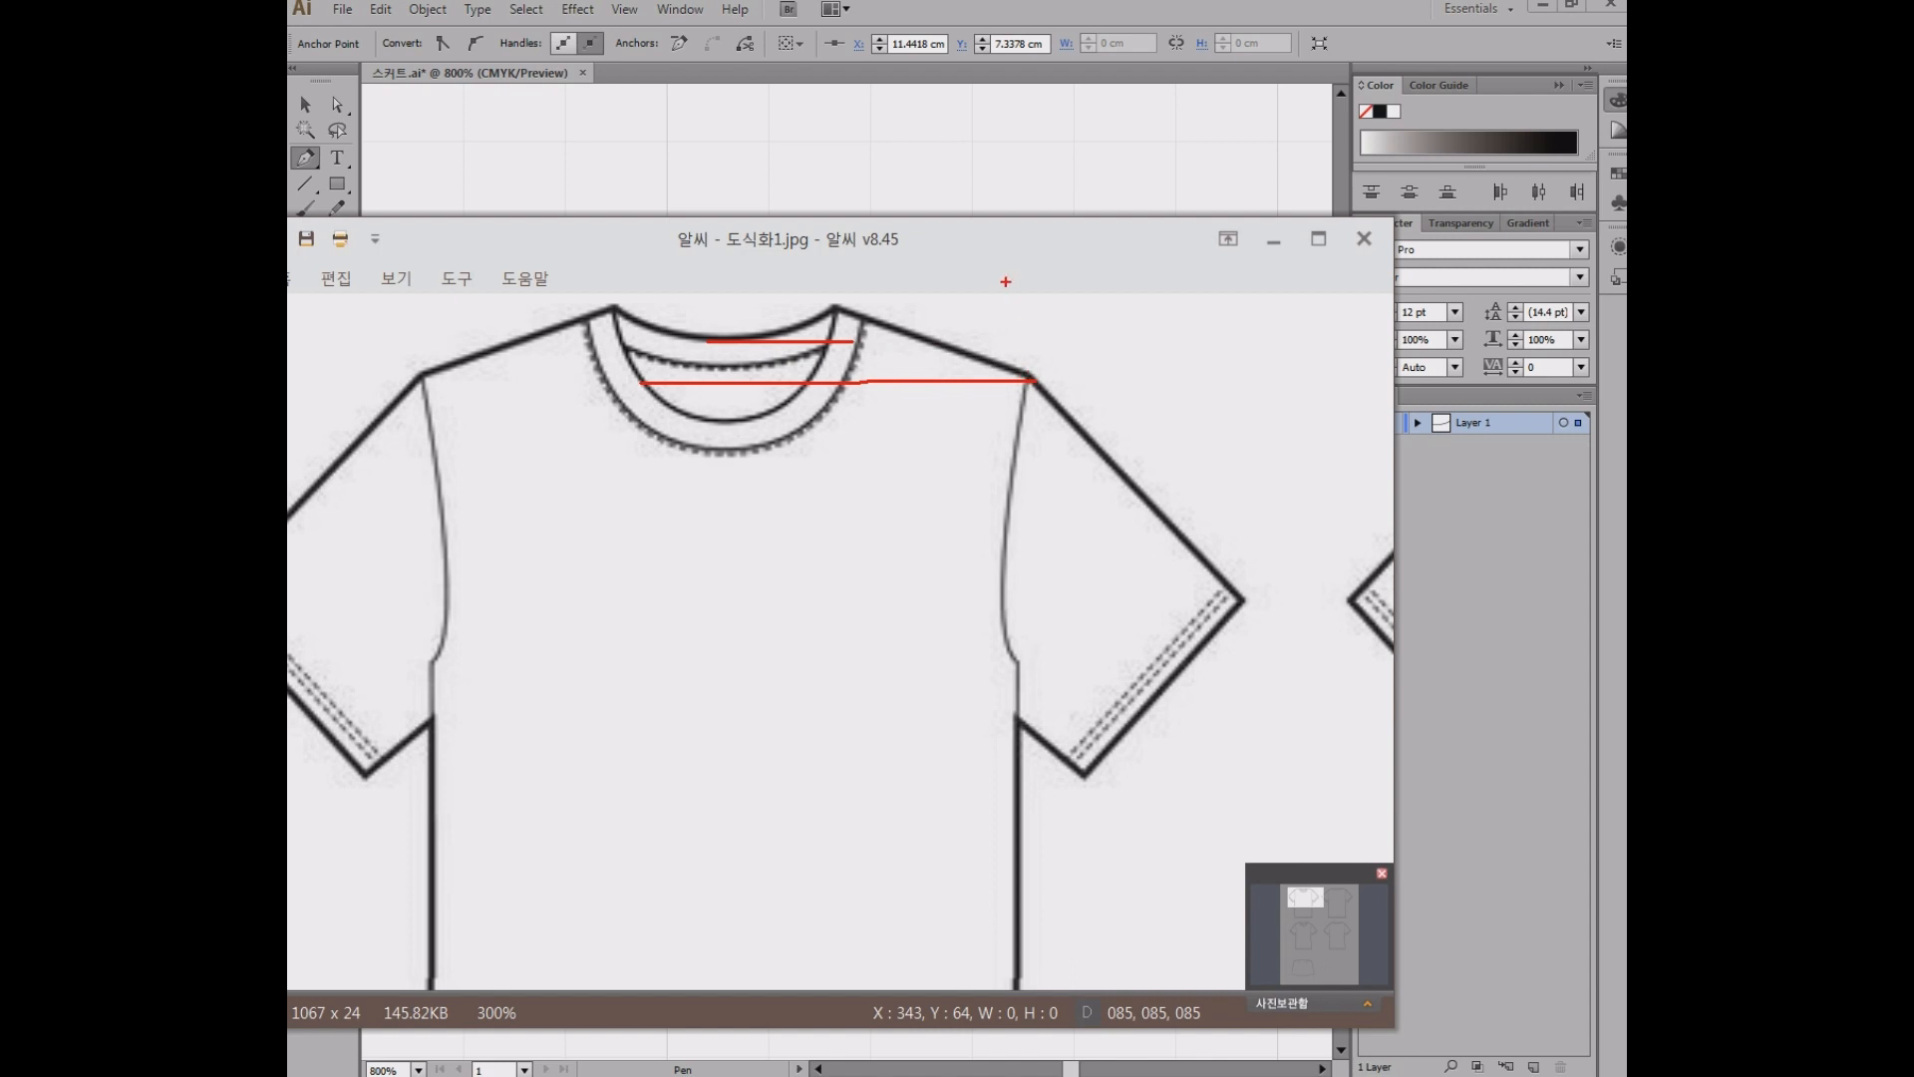
pyautogui.press('Escape')
pyautogui.moveTo(923, 237); pyautogui.dragTo(1913, 229)
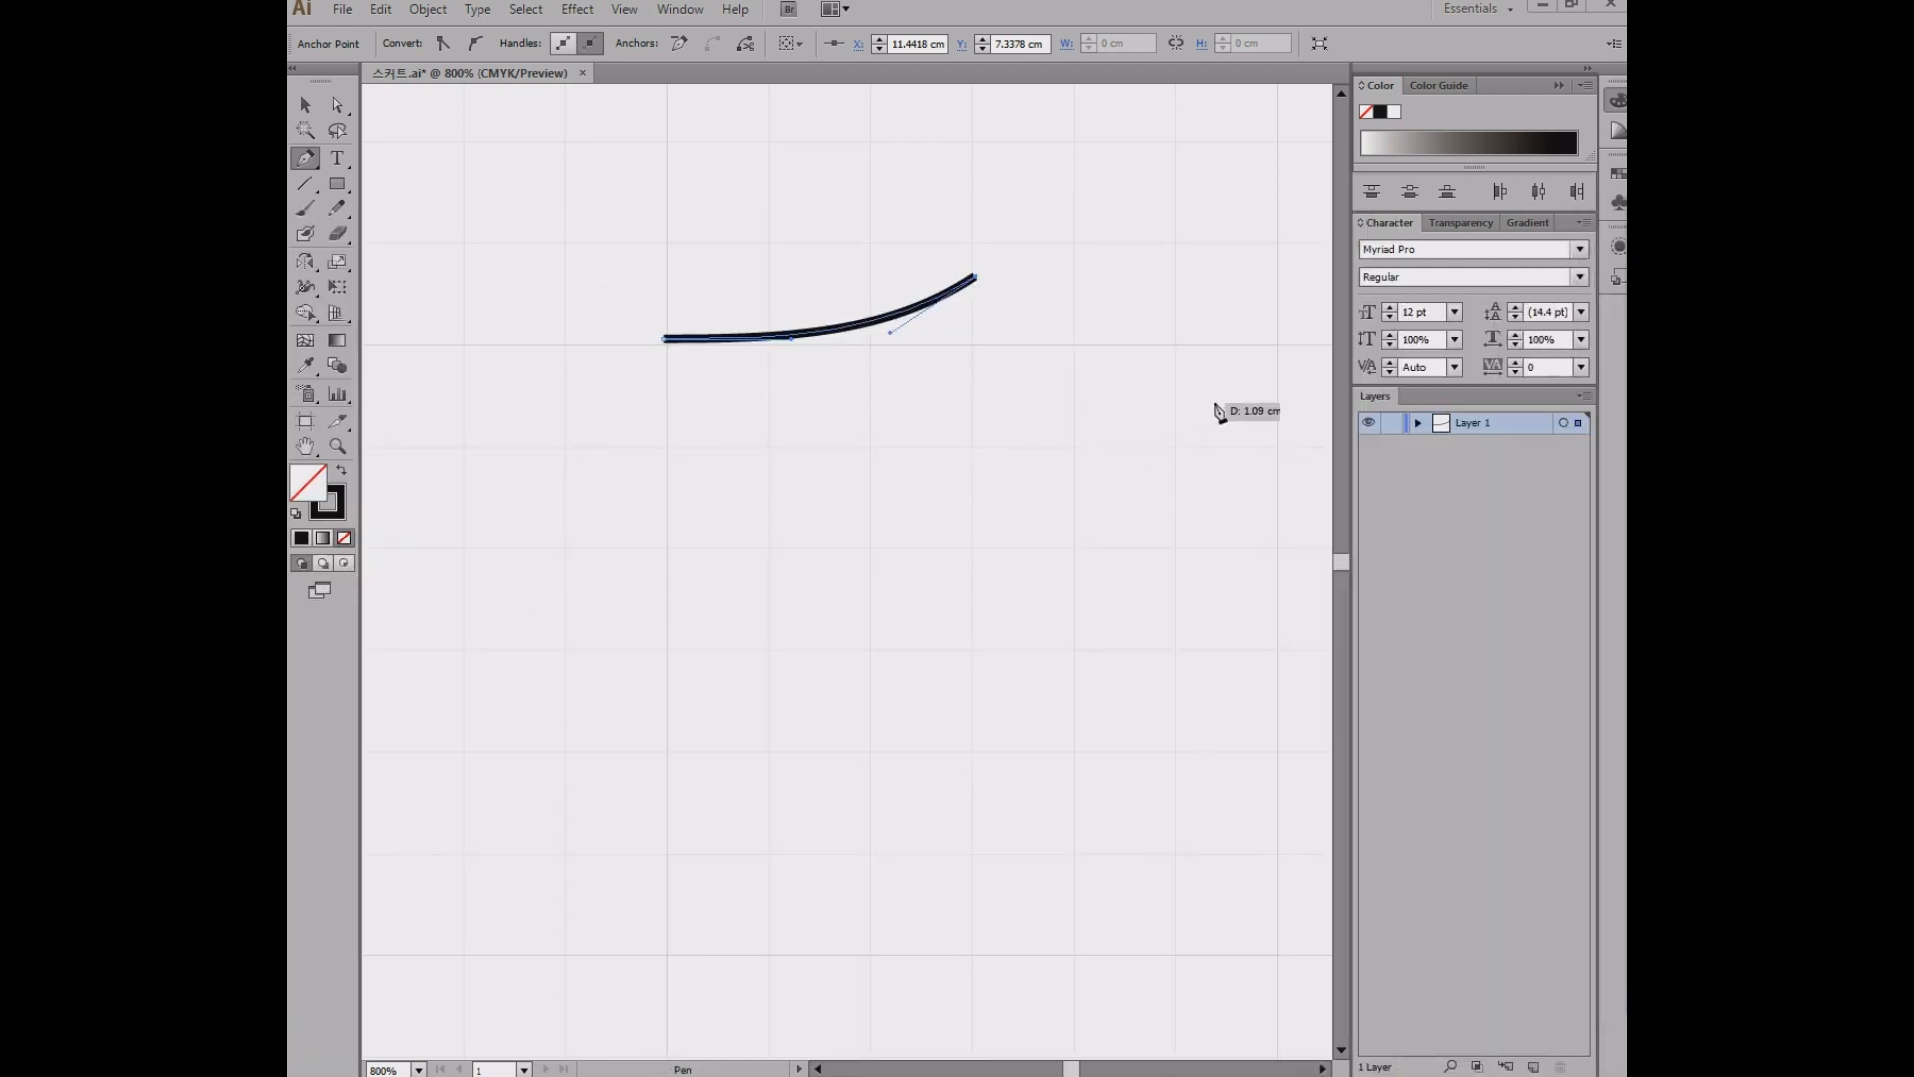
# - Try a straight shoulder line from the neck point to about X 12.7 cm, Y 7.91 cm, and undo it
pyautogui.moveTo(1192, 462); pyautogui.dragTo(1069, 457)
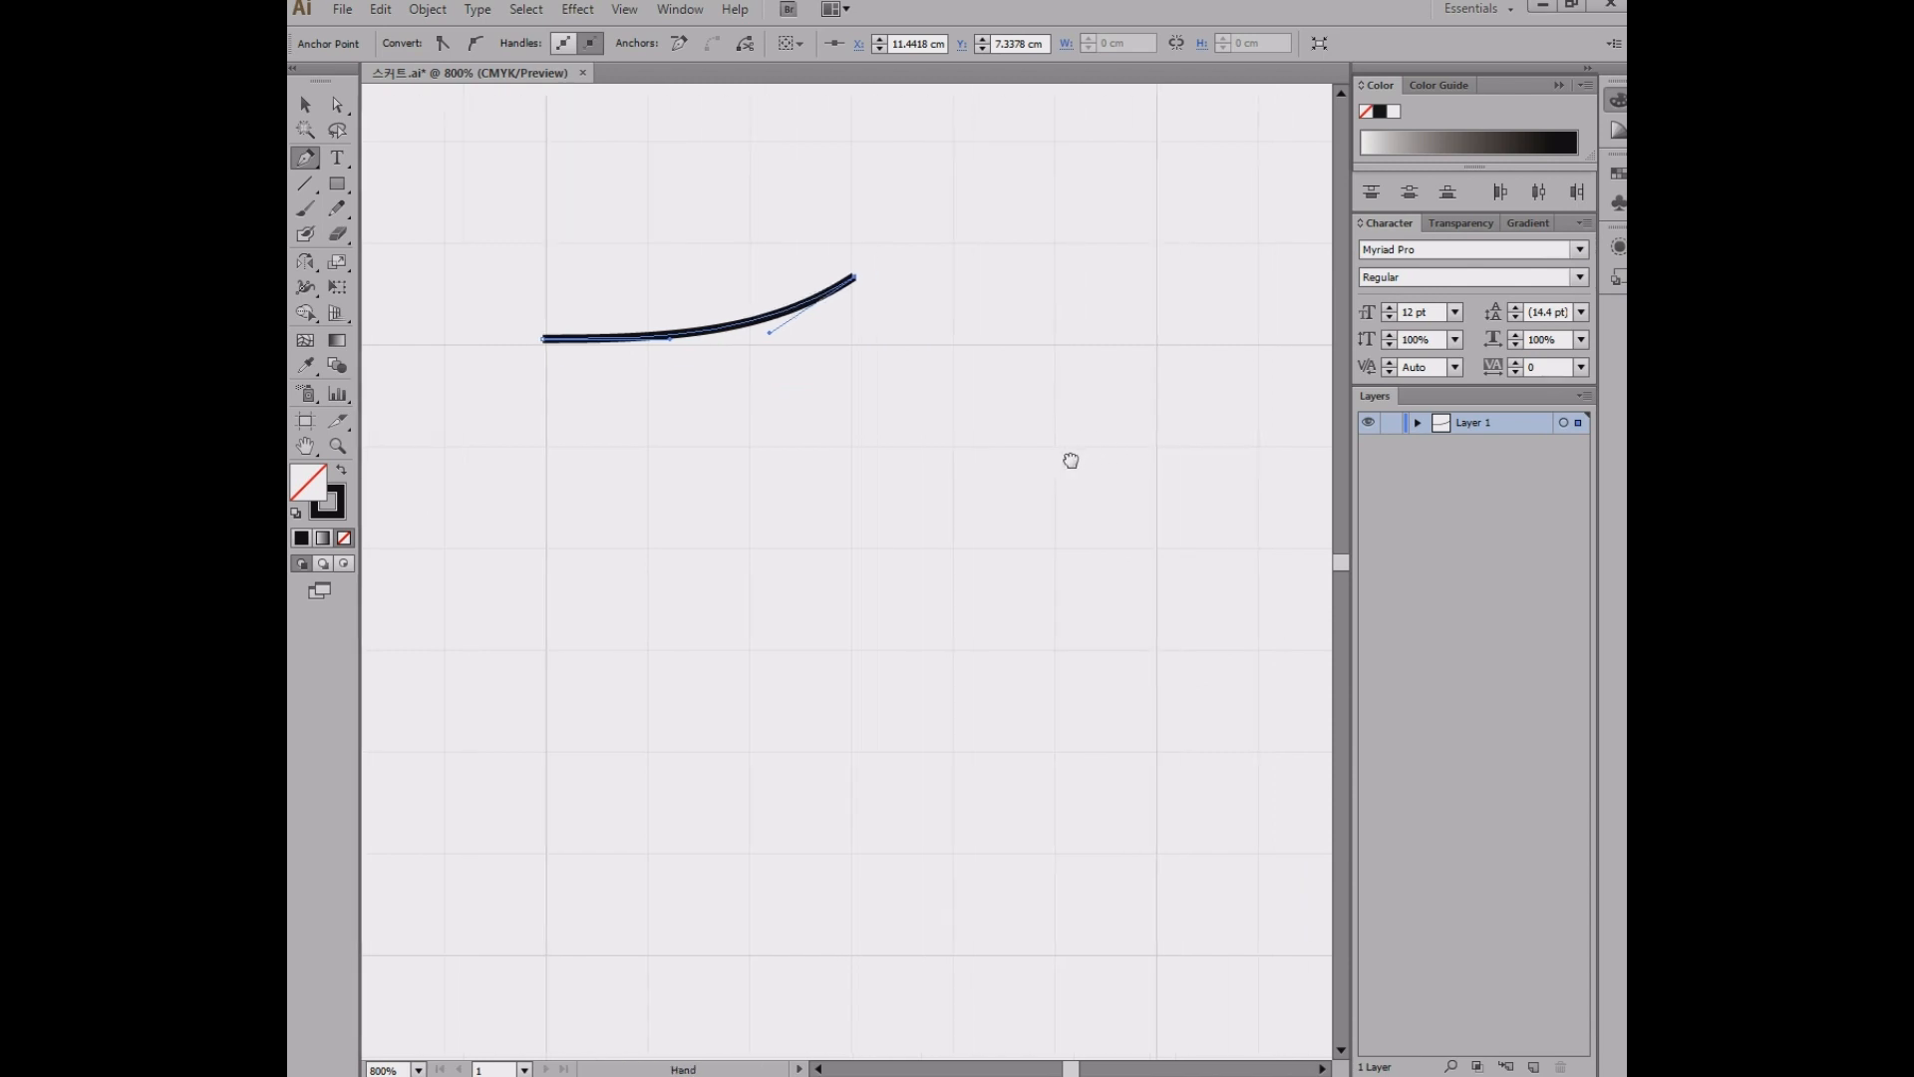
pyautogui.click(1157, 412)
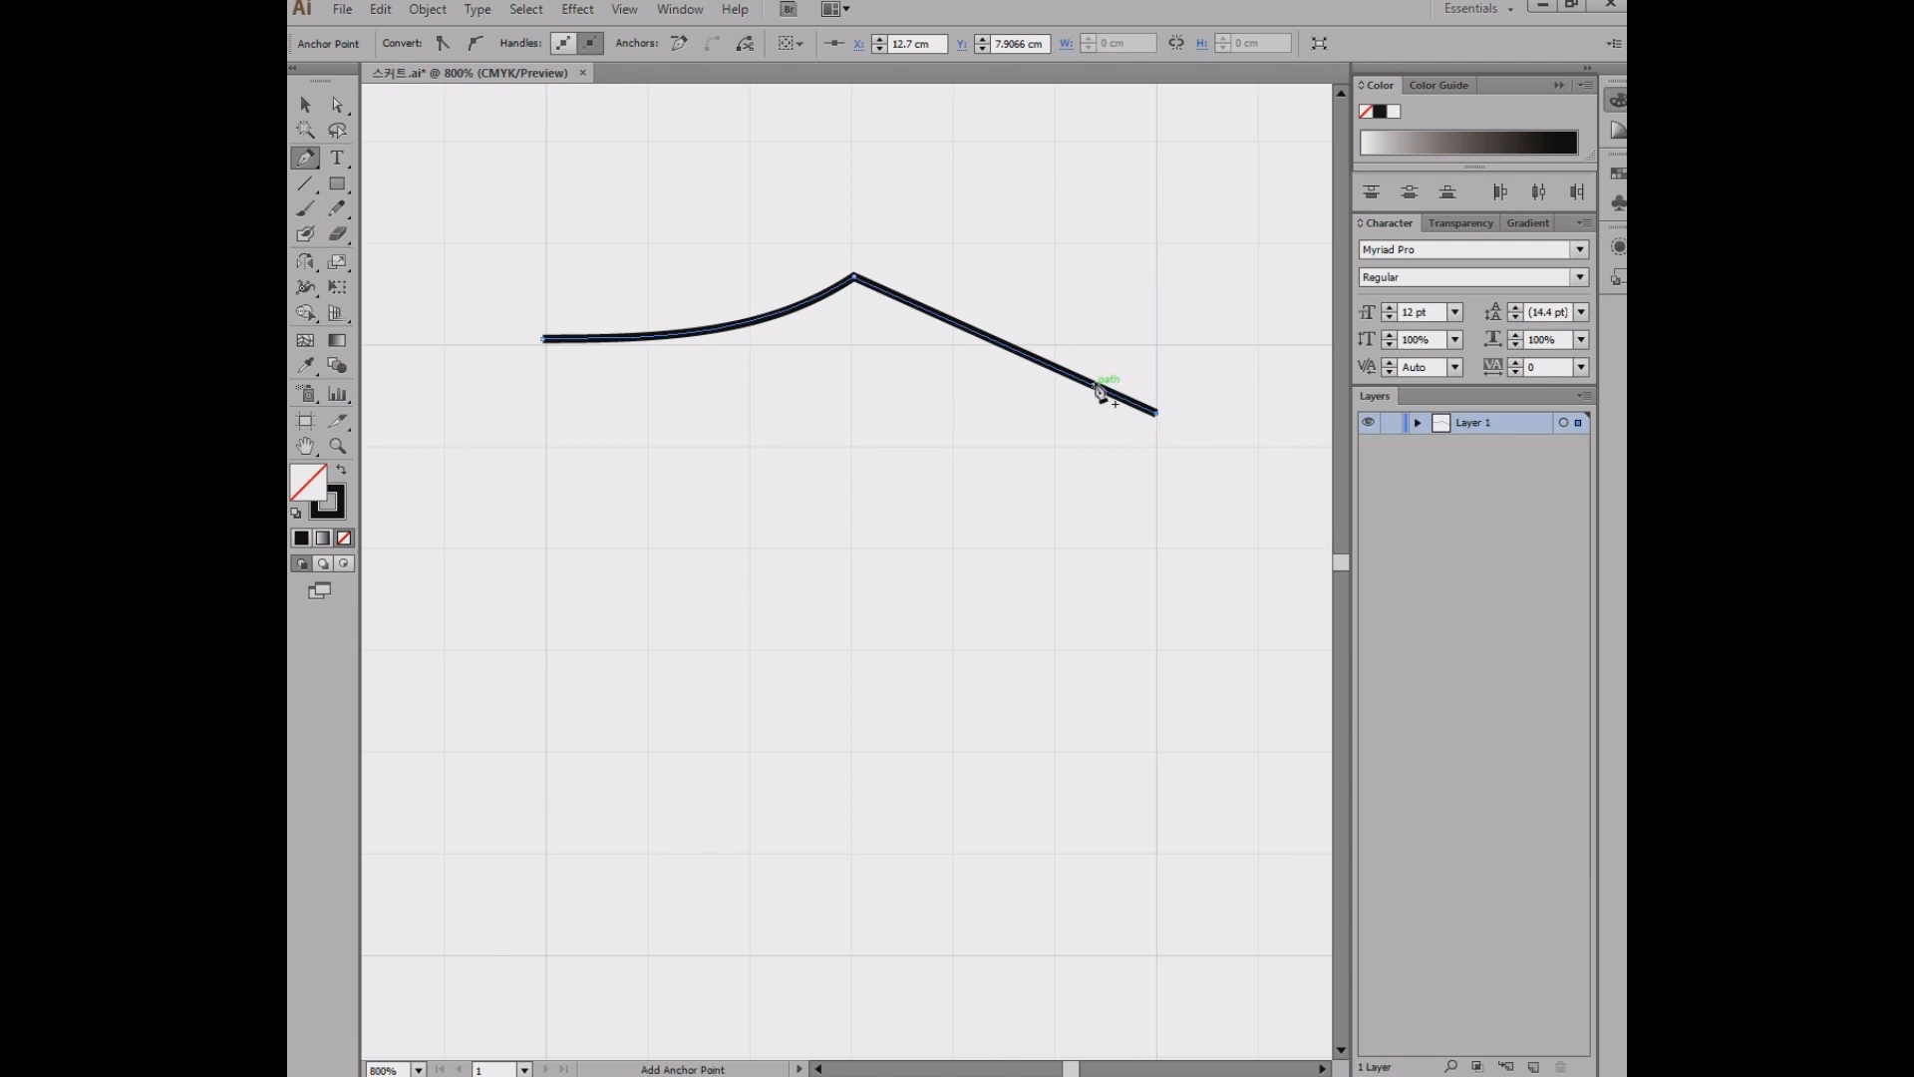
pyautogui.moveTo(1236, 460); pyautogui.dragTo(983, 475)
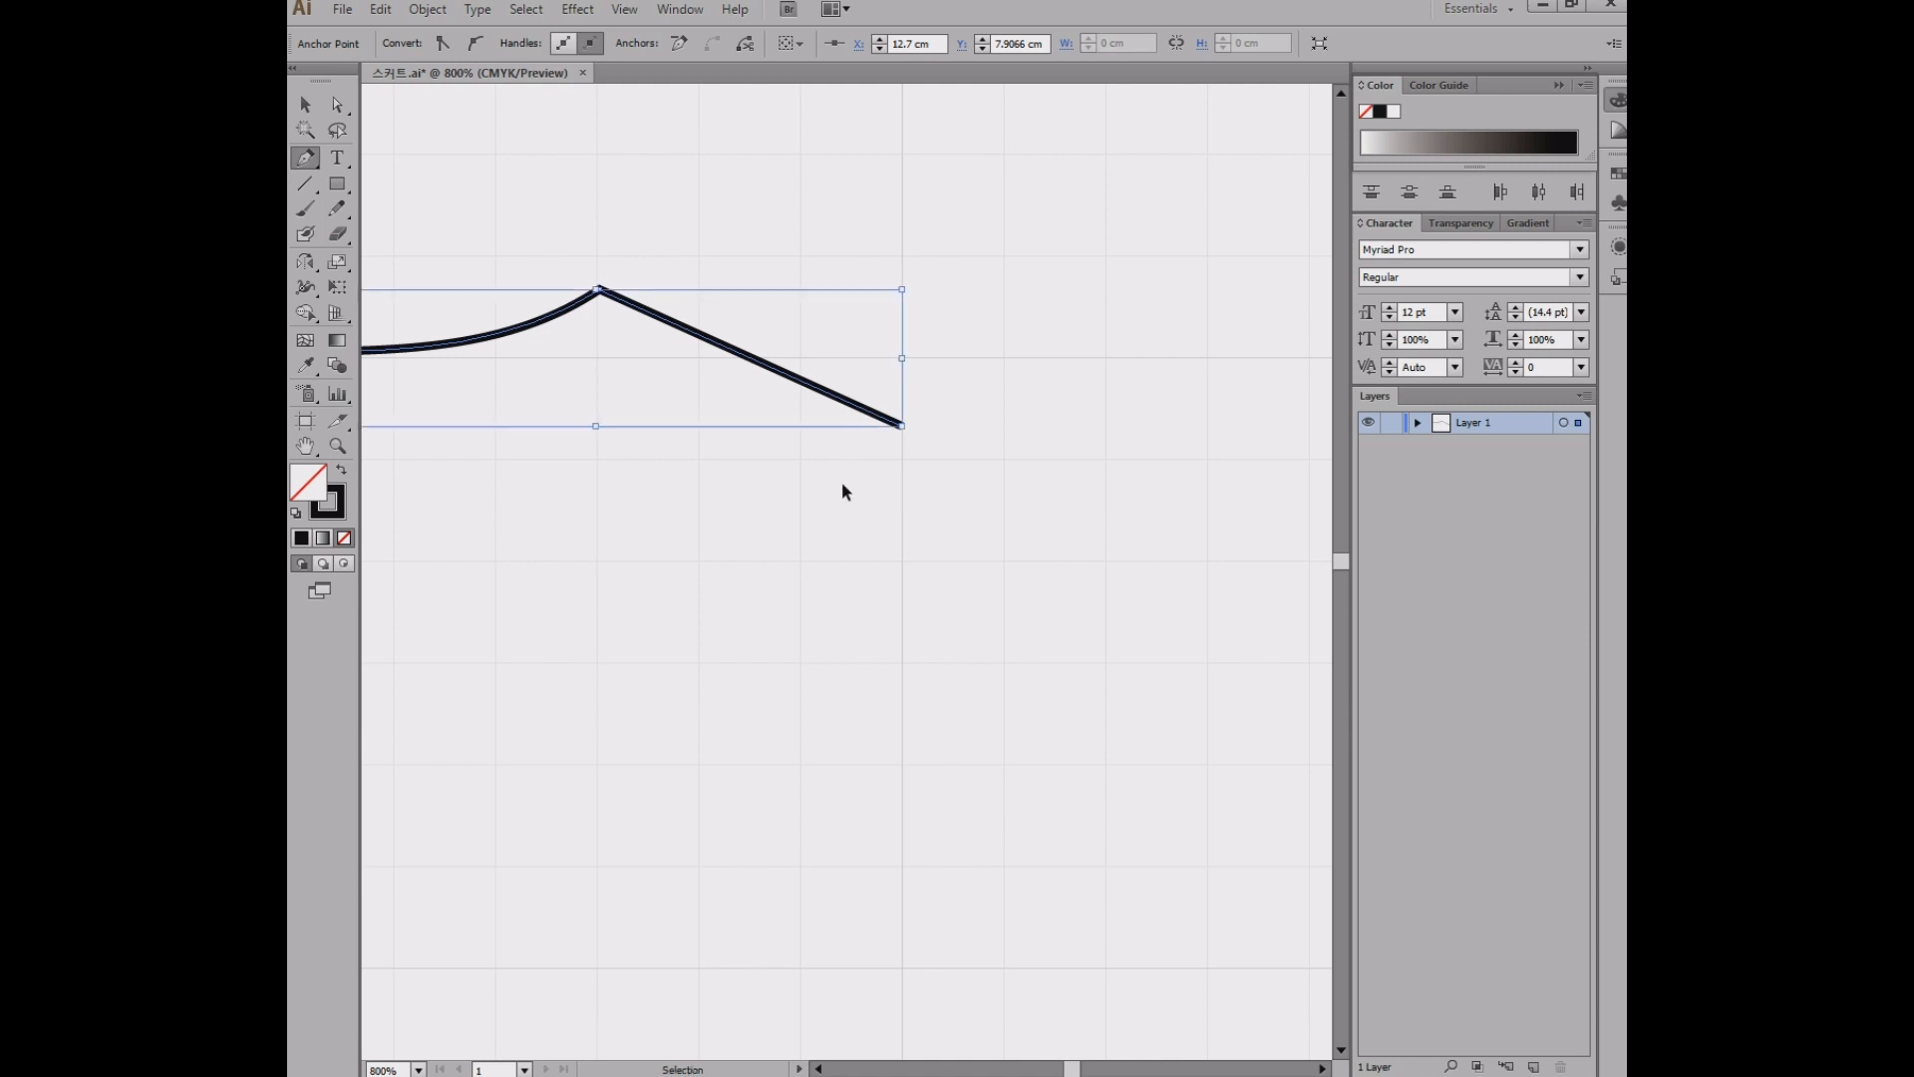
pyautogui.hotkey('ctrl', 'z')
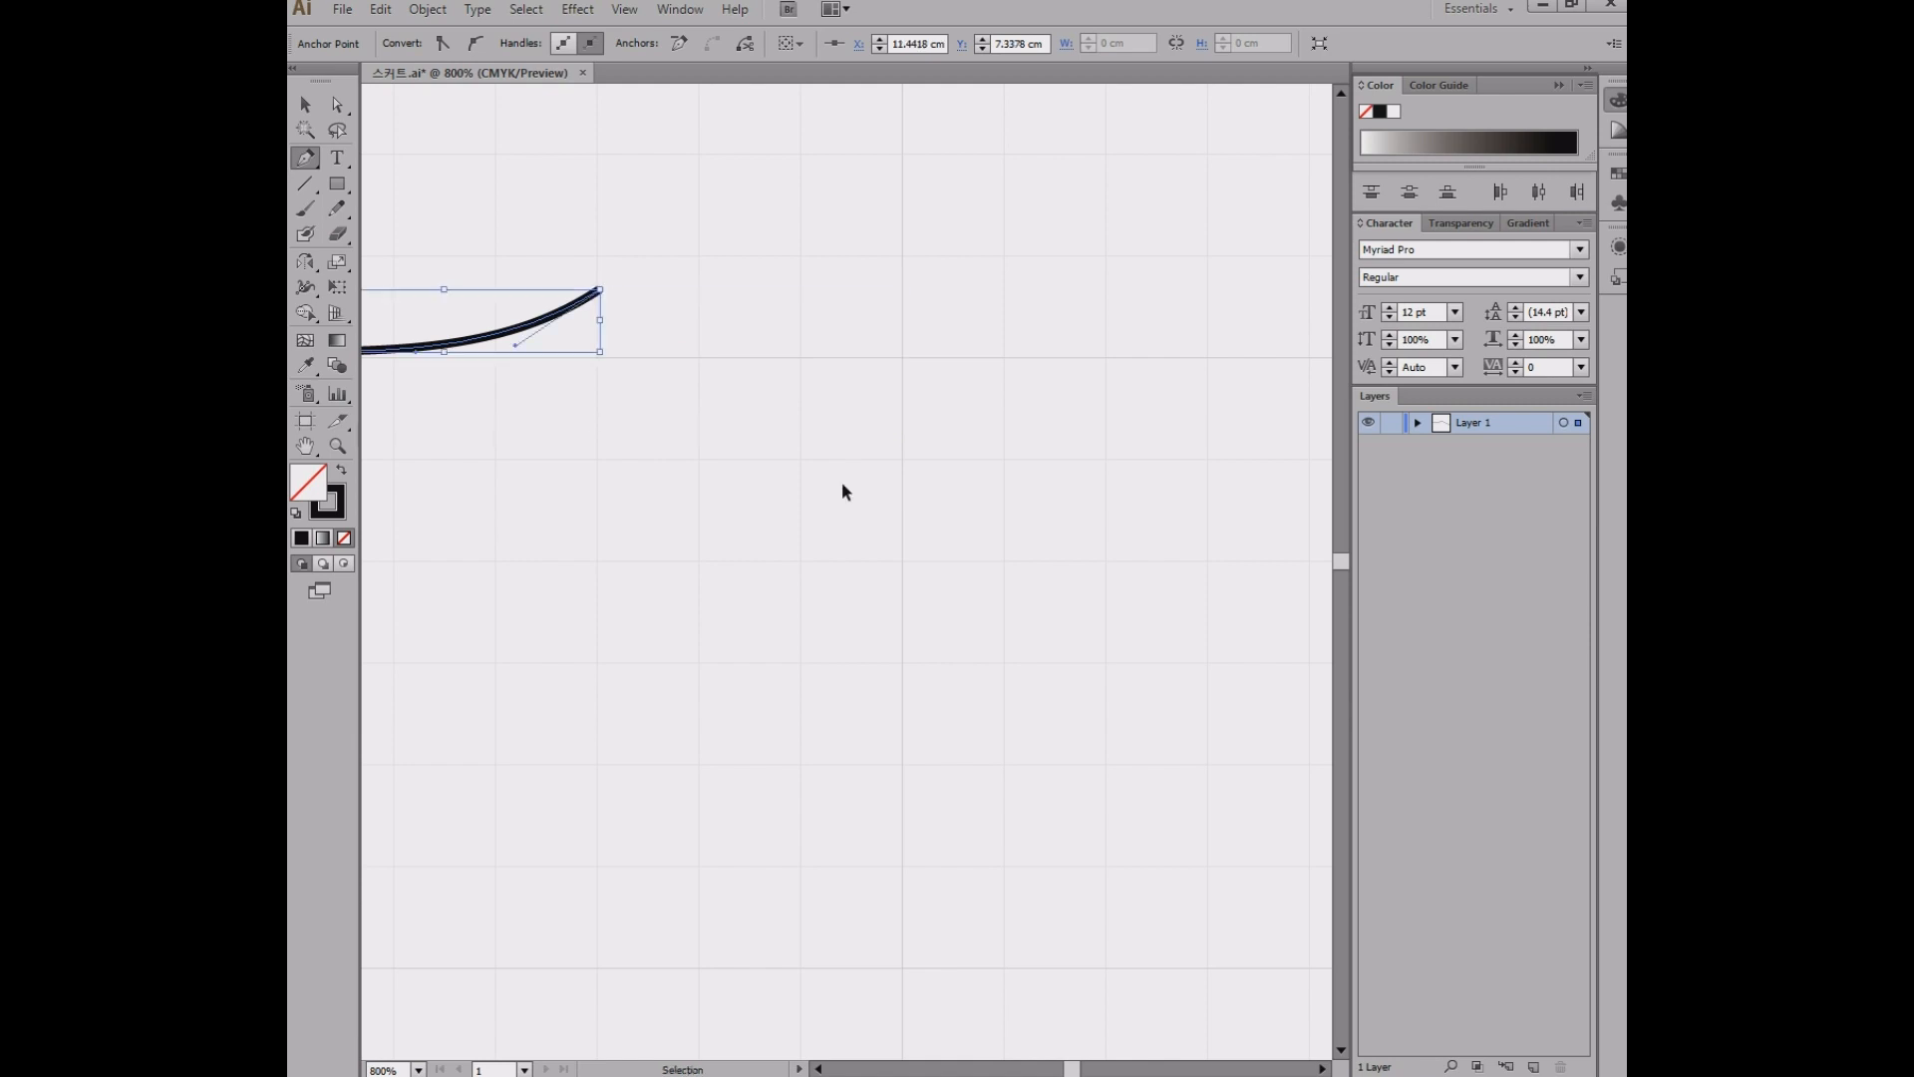
# - Draw a straight shoulder line from the neck point to about X 13.12 cm, Y 7.94 cm
pyautogui.click(1004, 433)
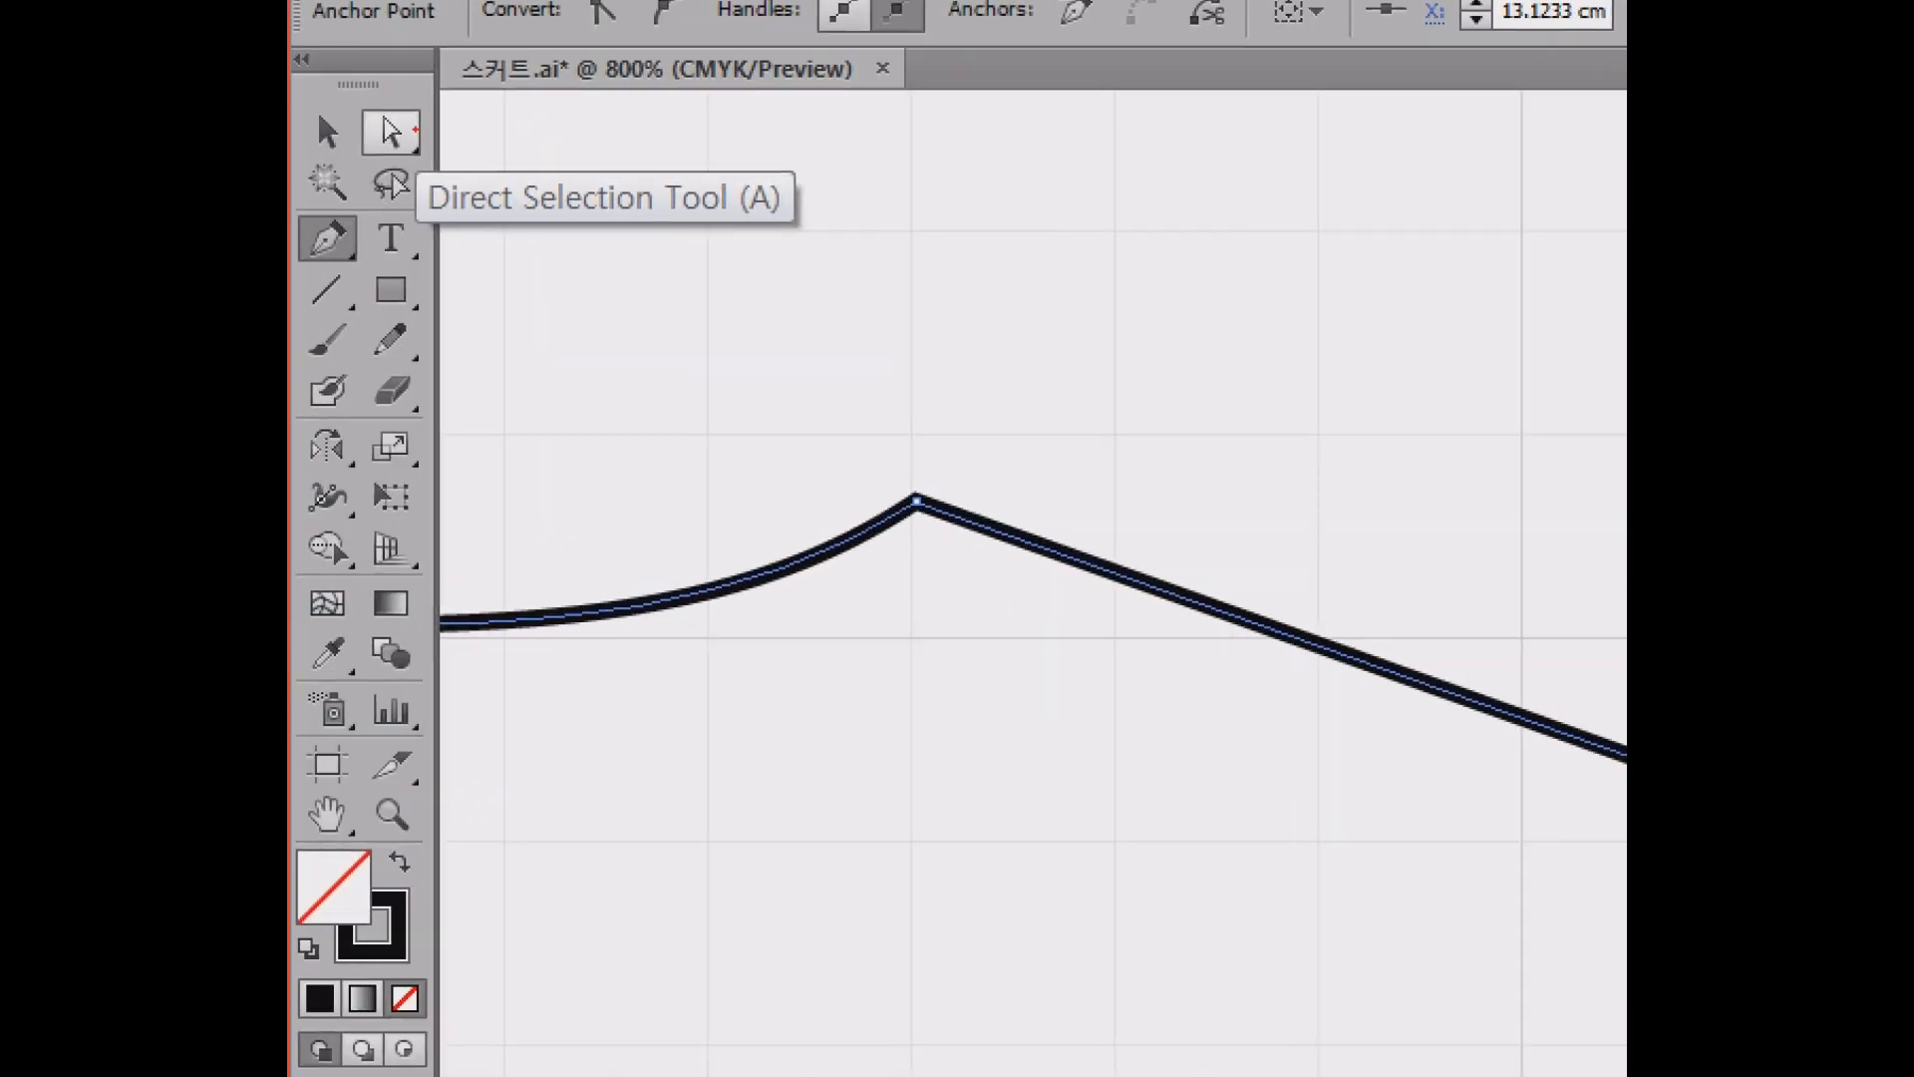
pyautogui.moveTo(342, 90); pyautogui.dragTo(459, 178)
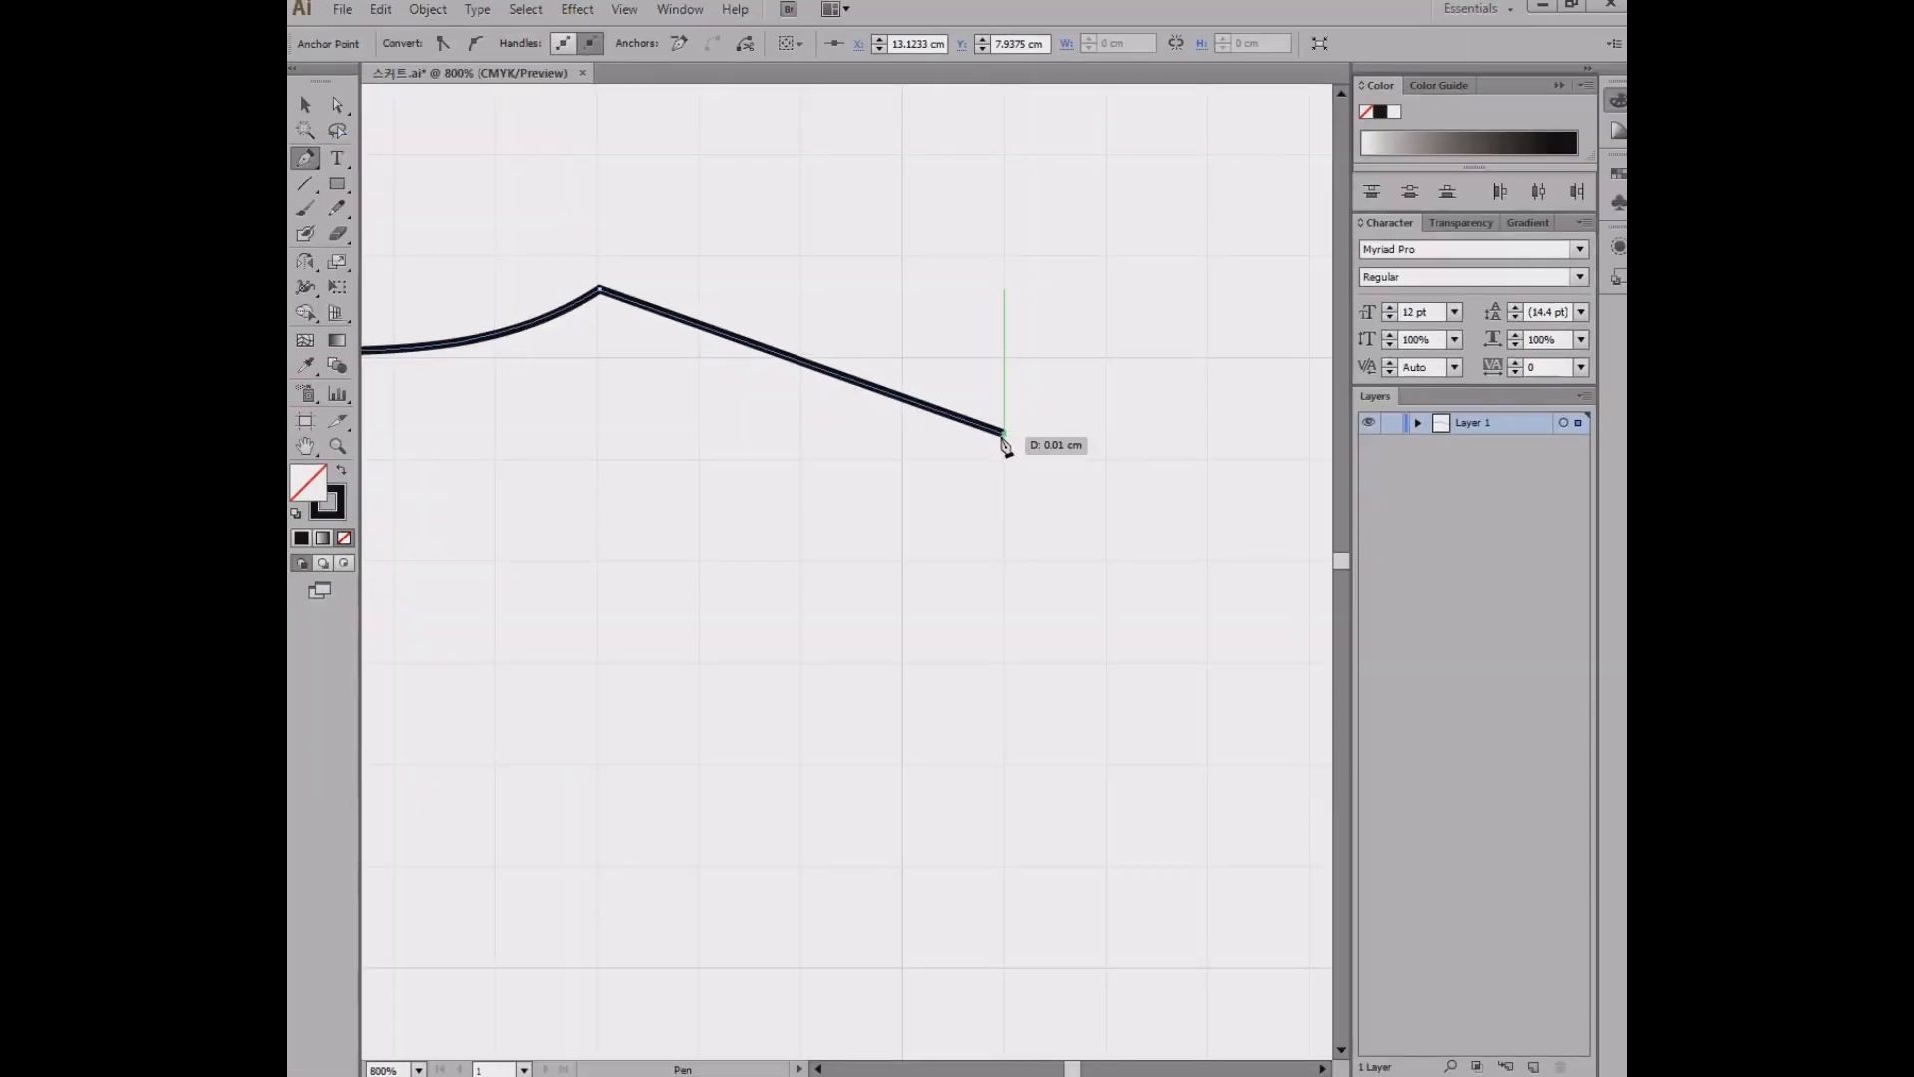
pyautogui.keyDown('ctrl'); pyautogui.click(1003, 442); pyautogui.keyUp('ctrl')
# - Move the shoulder line's outer anchor with Direct Selection to about X 12.7 cm, Y 7.83 cm
pyautogui.click(337, 106)
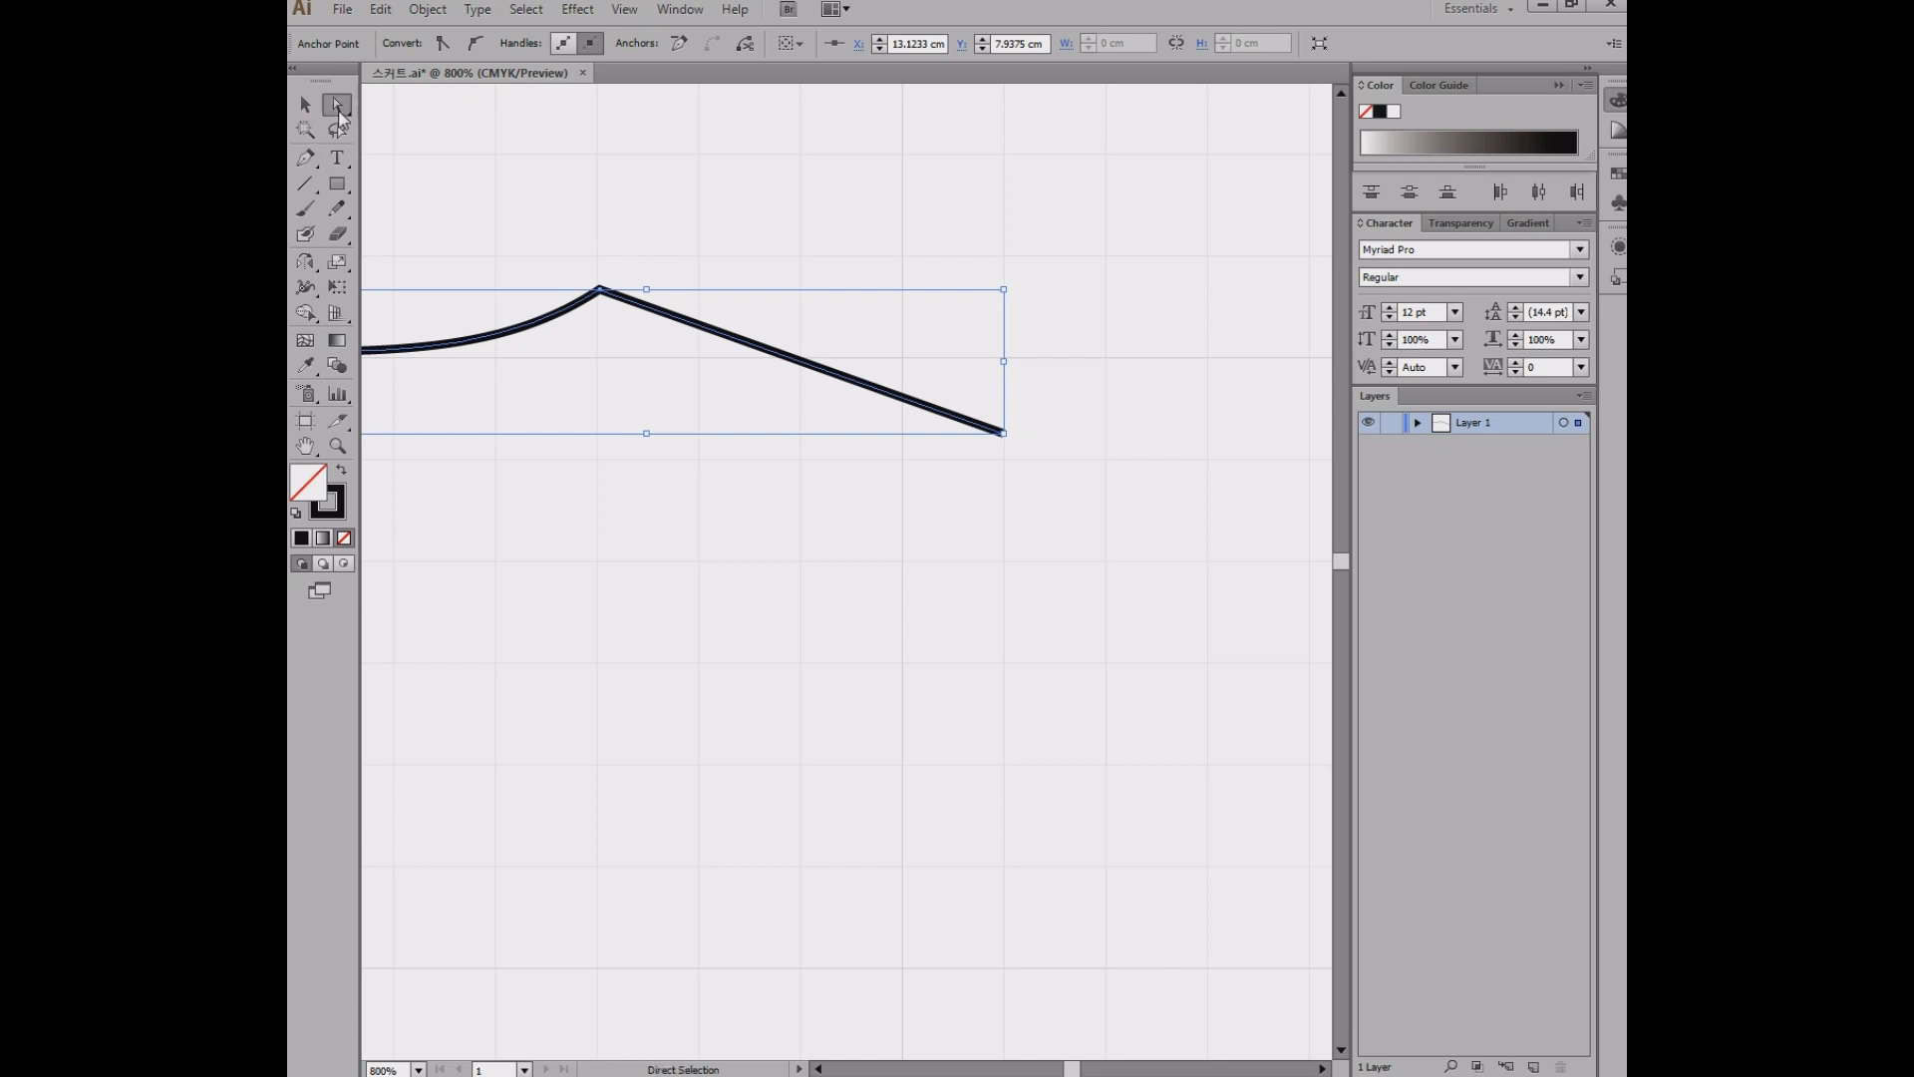
pyautogui.click(1003, 436)
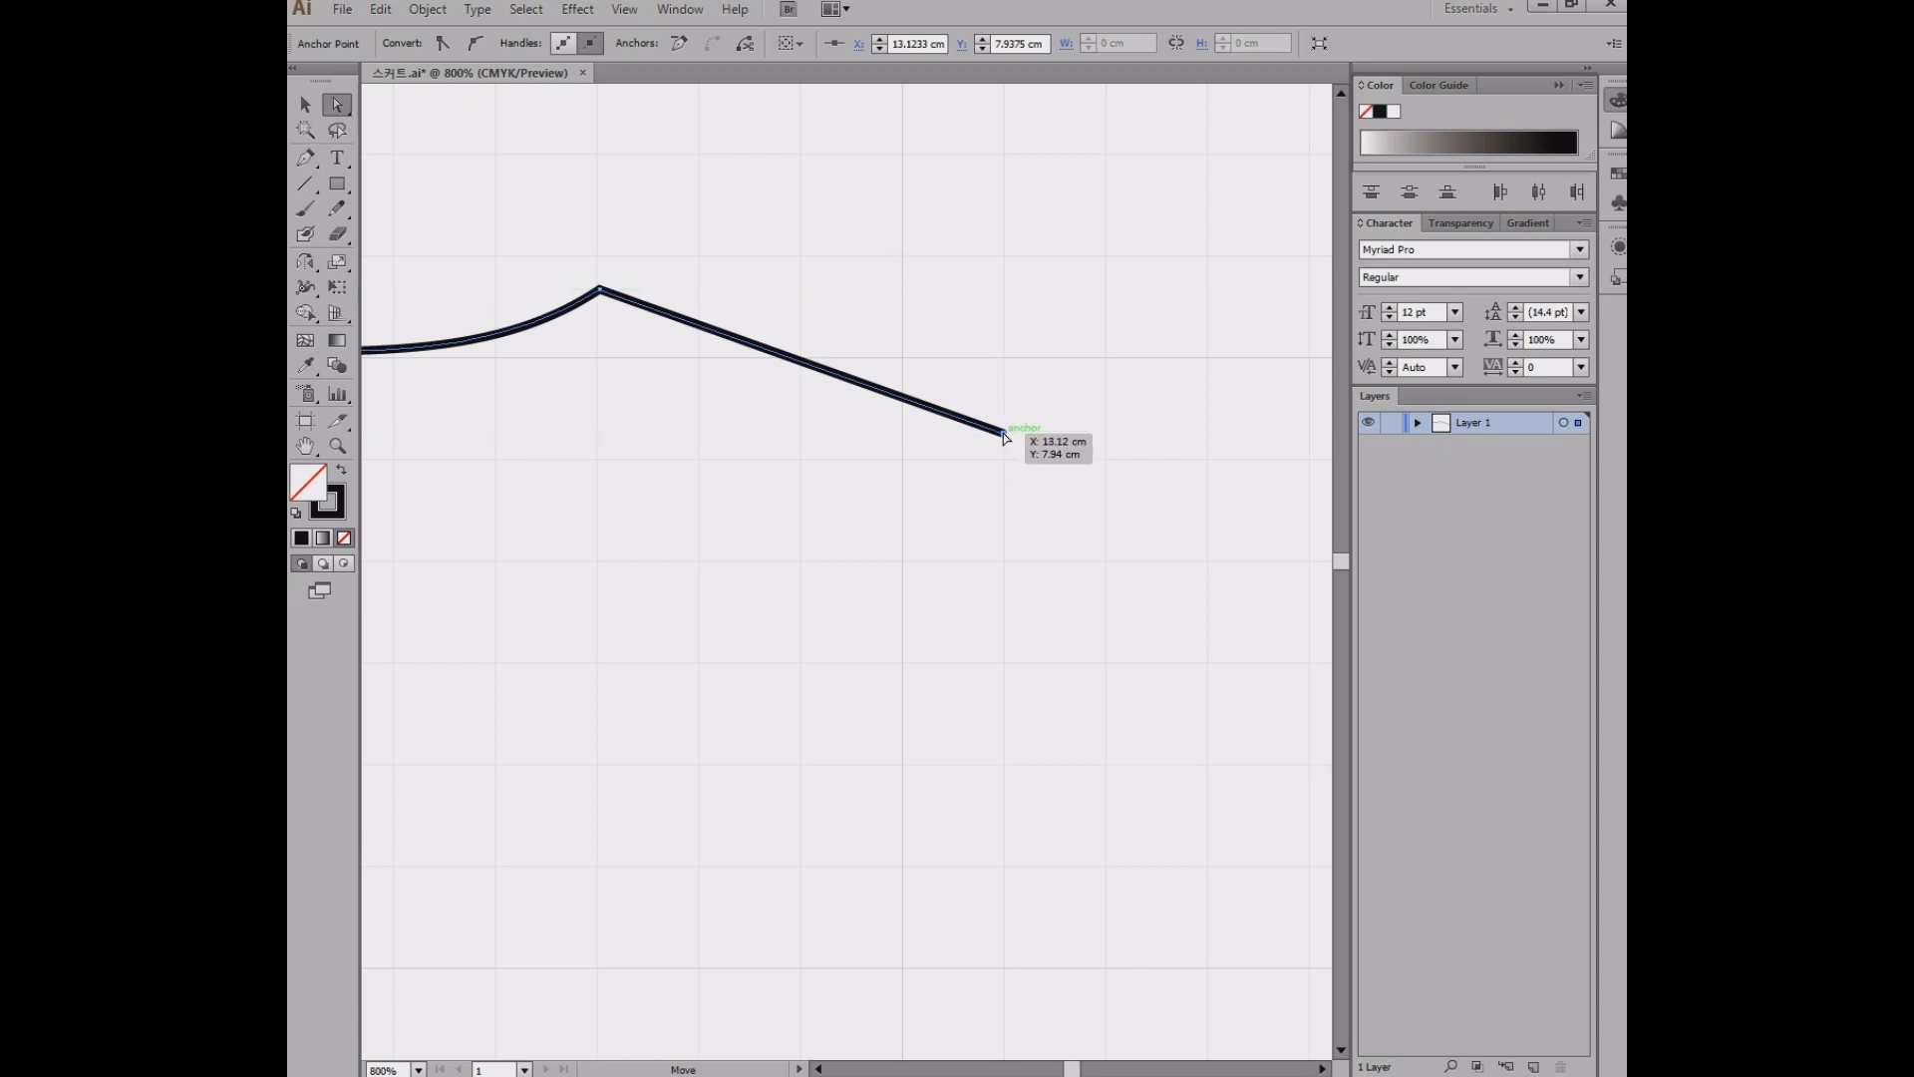
pyautogui.moveTo(1003, 436)
pyautogui.mouseDown()
pyautogui.moveTo(1003, 367)
pyautogui.moveTo(1003, 455)
pyautogui.moveTo(1030, 445)
pyautogui.mouseUp()
pyautogui.press('space')
pyautogui.moveTo(657, 455); pyautogui.dragTo(734, 462)
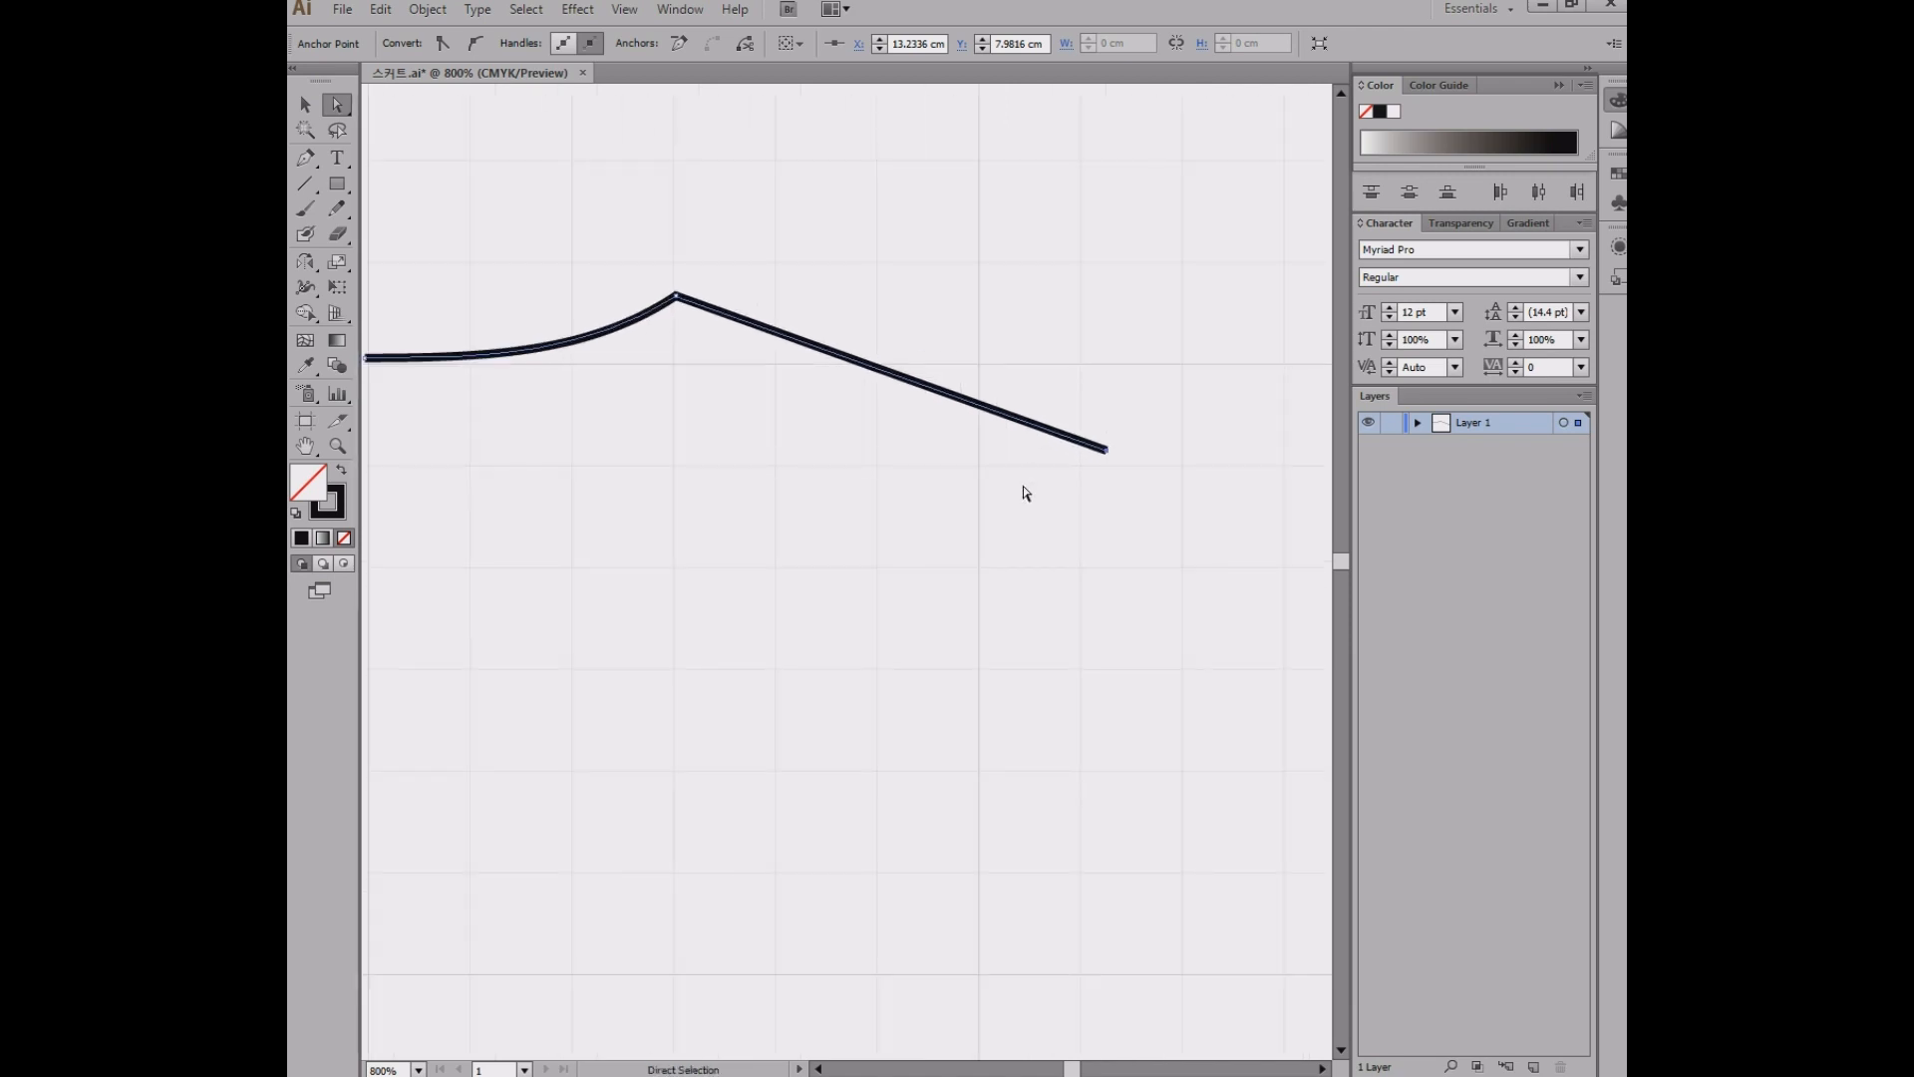
pyautogui.keyDown('alt'); pyautogui.scroll(-1, 966, 499); pyautogui.keyUp('alt')
pyautogui.moveTo(1079, 459); pyautogui.dragTo(969, 430)
pyautogui.moveTo(1026, 534); pyautogui.dragTo(996, 453)
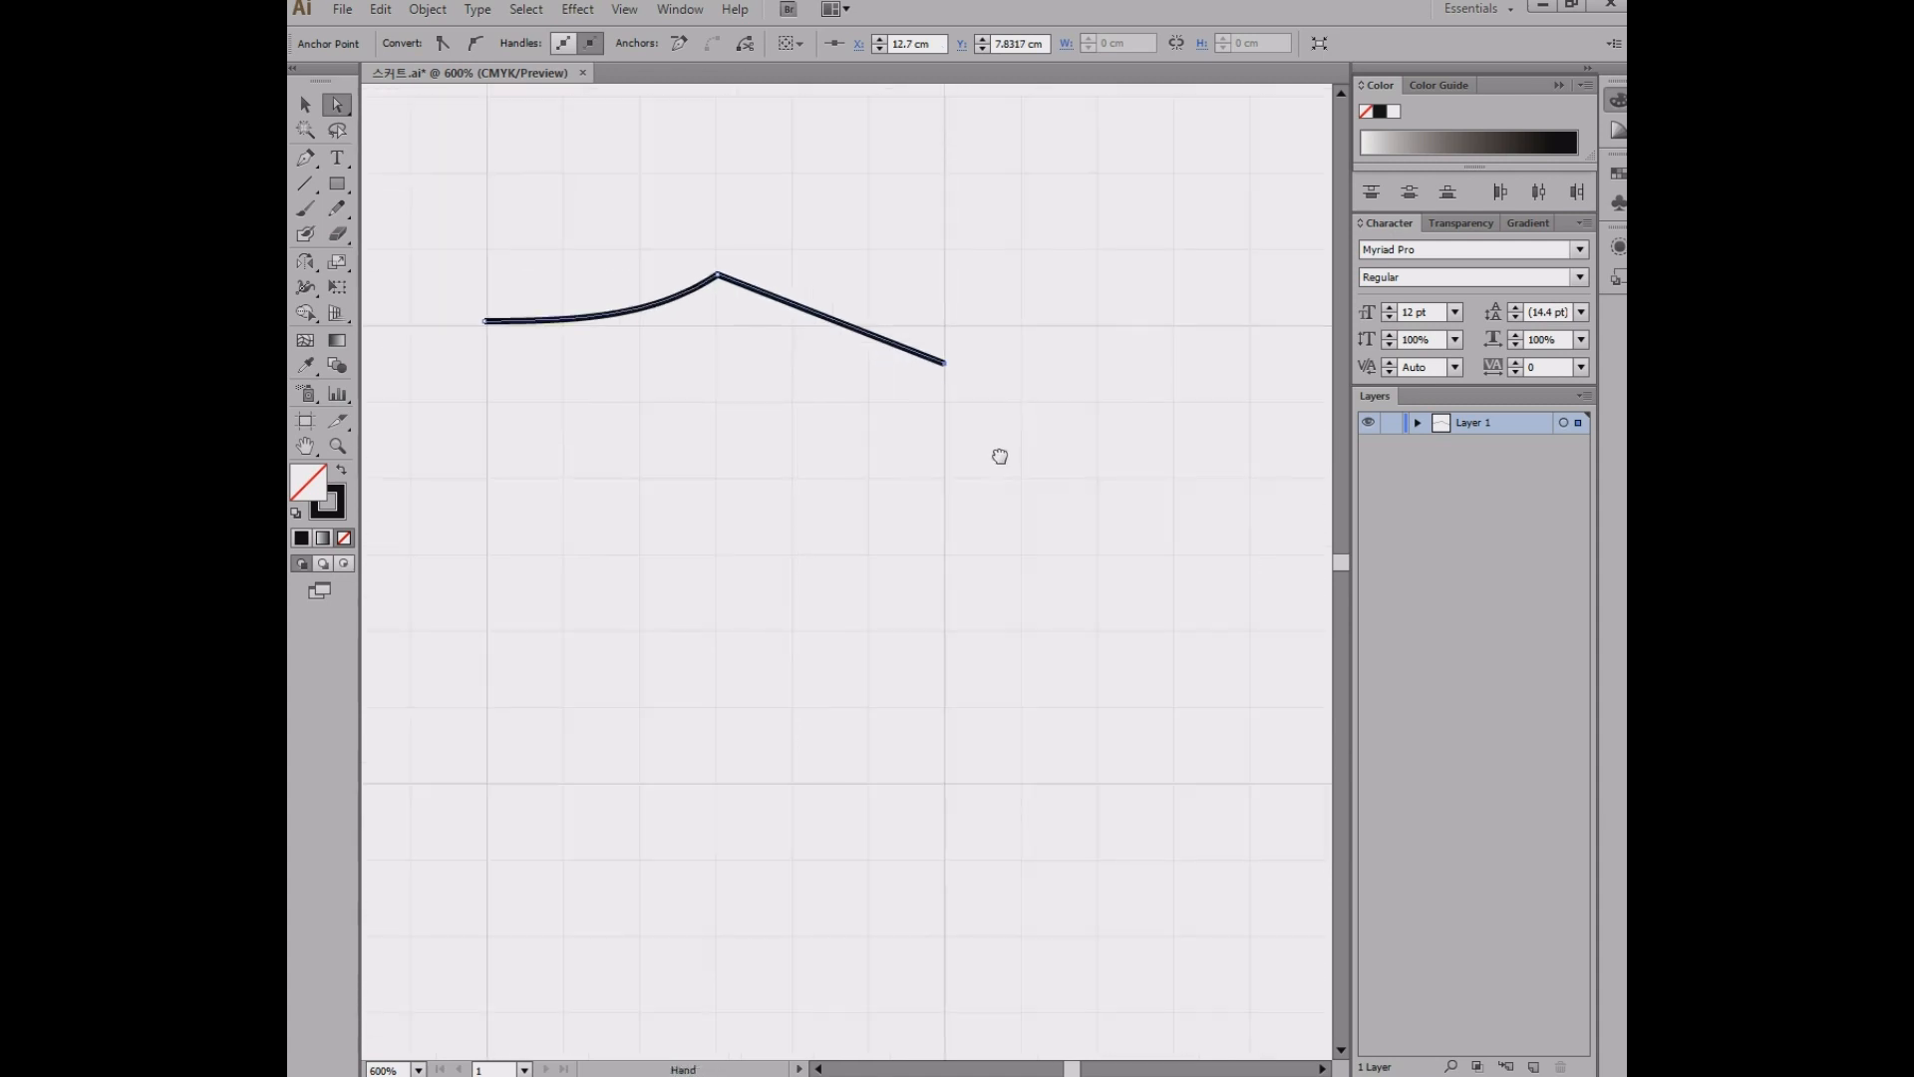
# - Examine the sleeve's slope and length from the shoulder tip to the cuff in the 도식화1.jpg reference
pyautogui.moveTo(1627, 229); pyautogui.dragTo(1228, 229)
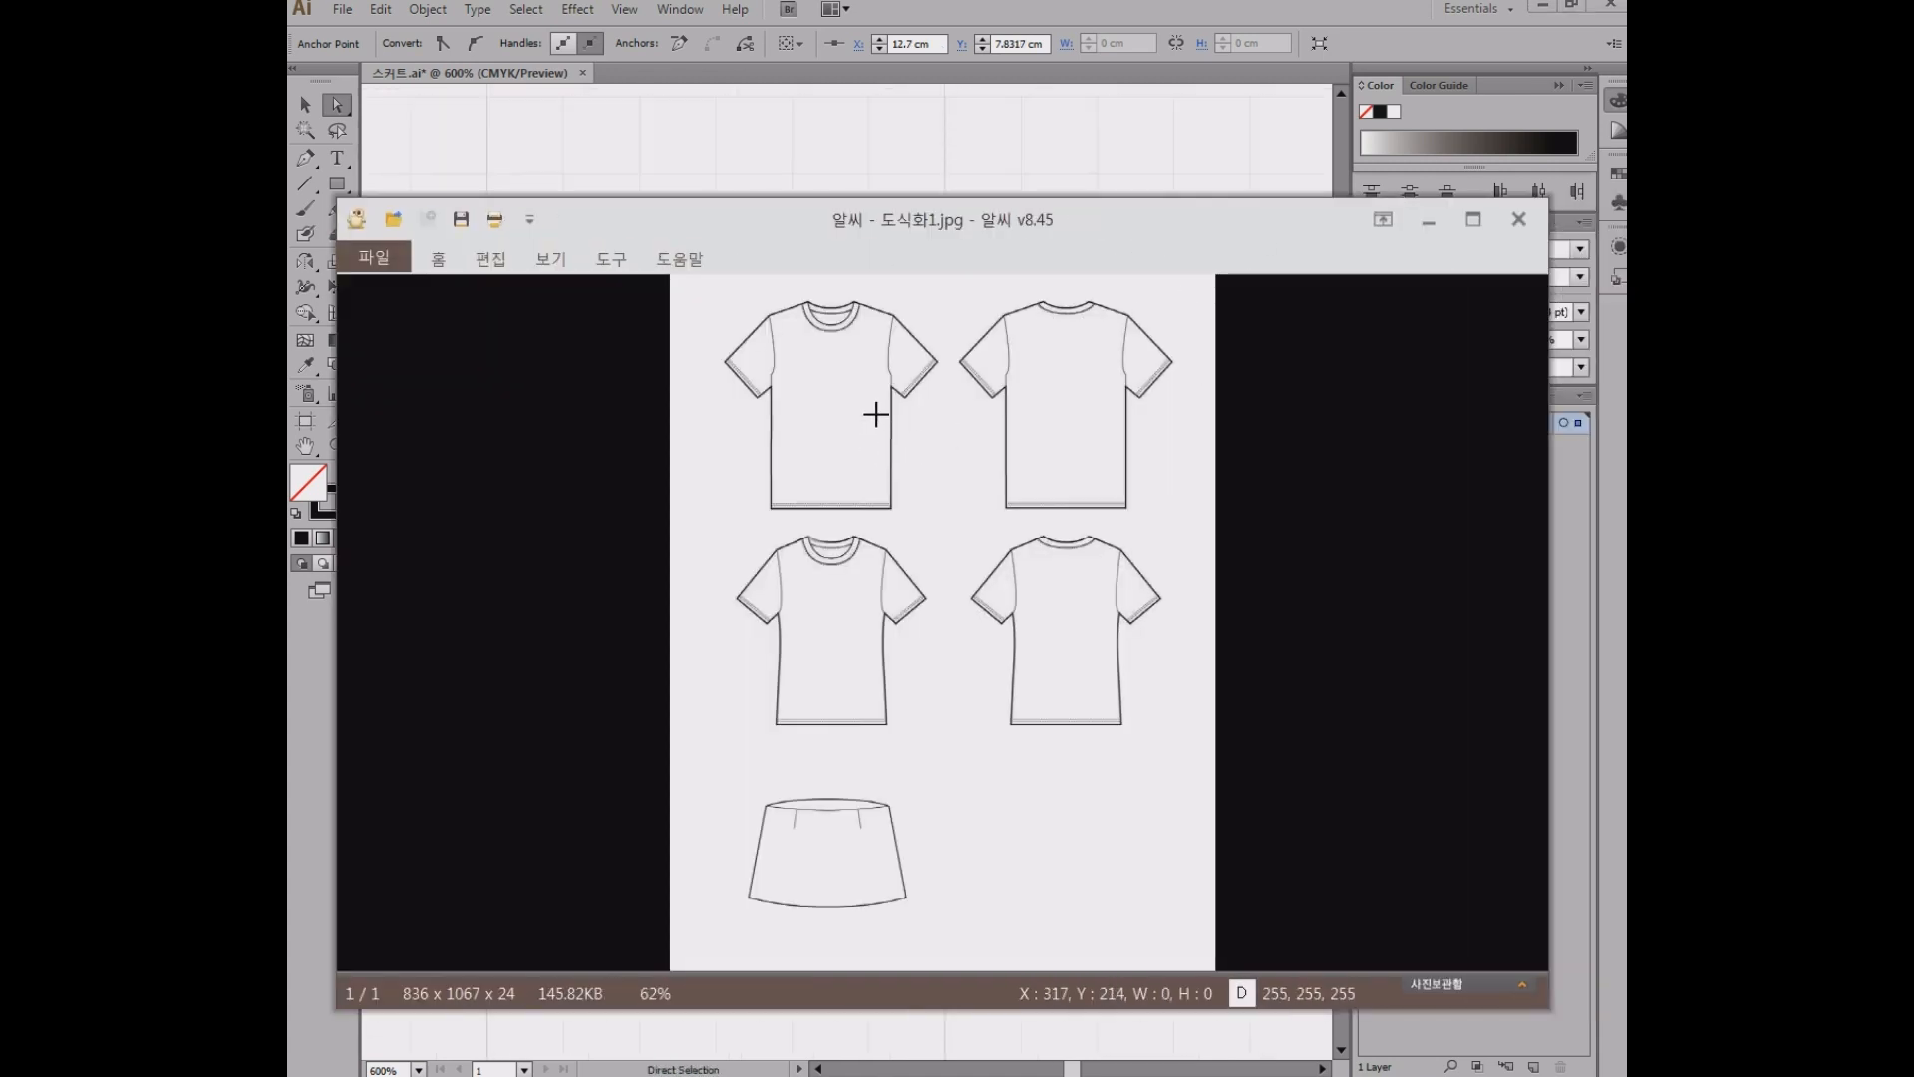
pyautogui.scroll(3, 876, 415)
pyautogui.moveTo(923, 390); pyautogui.dragTo(984, 668)
pyautogui.scroll(-3, 987, 663)
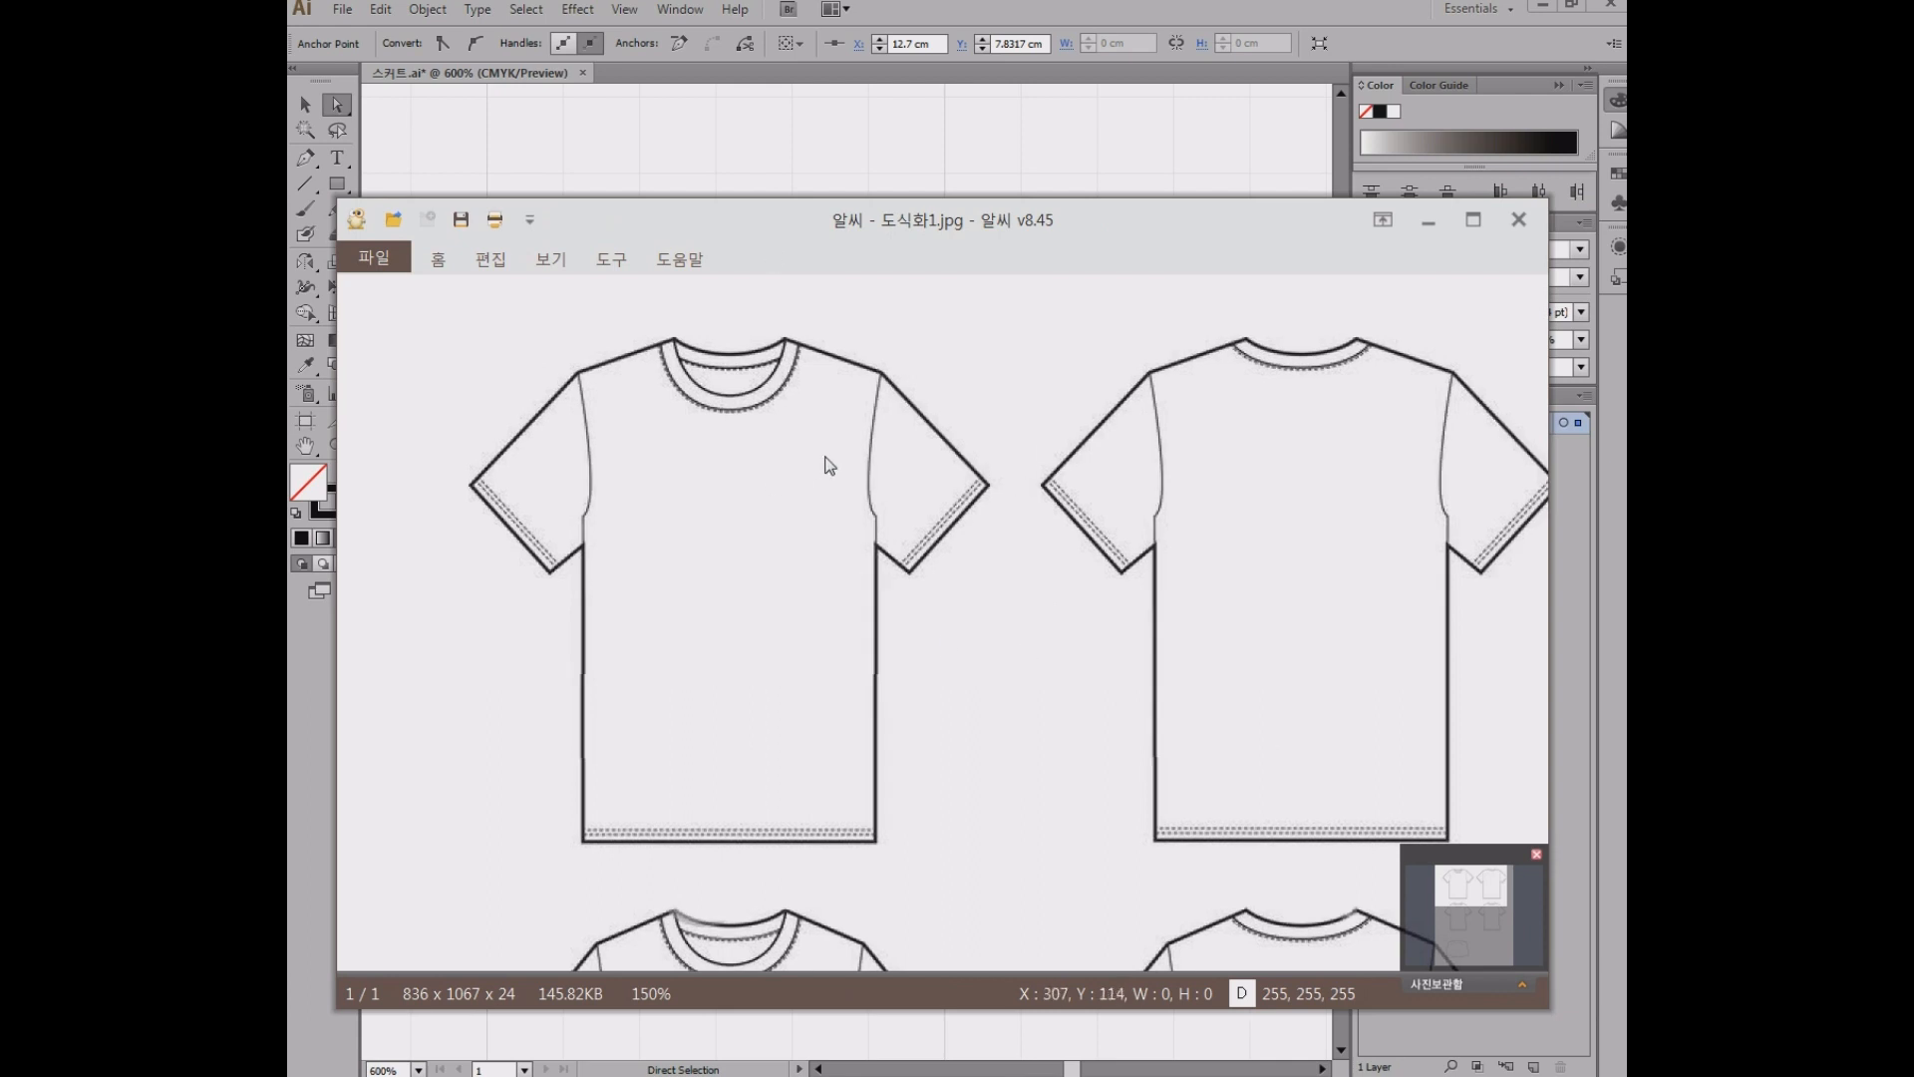
pyautogui.scroll(2, 953, 431)
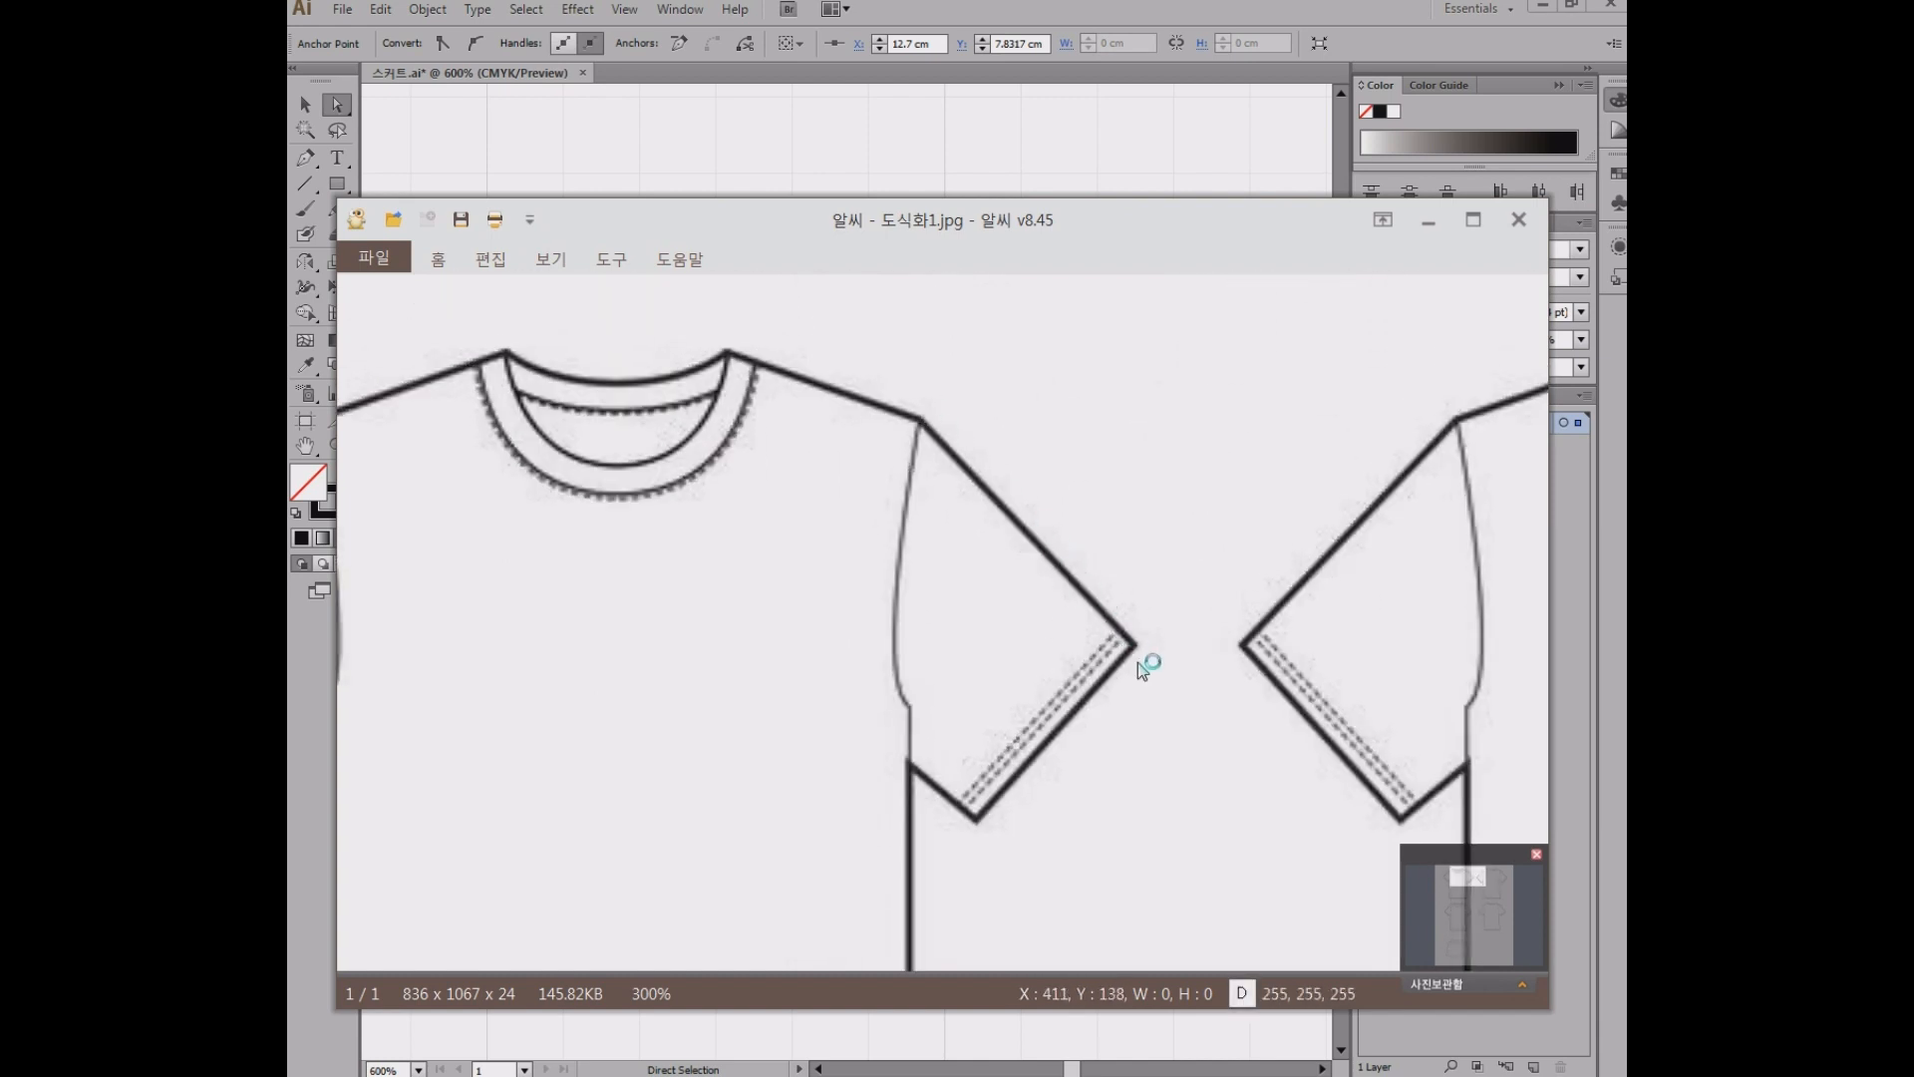
pyautogui.moveTo(926, 222); pyautogui.dragTo(1913, 299)
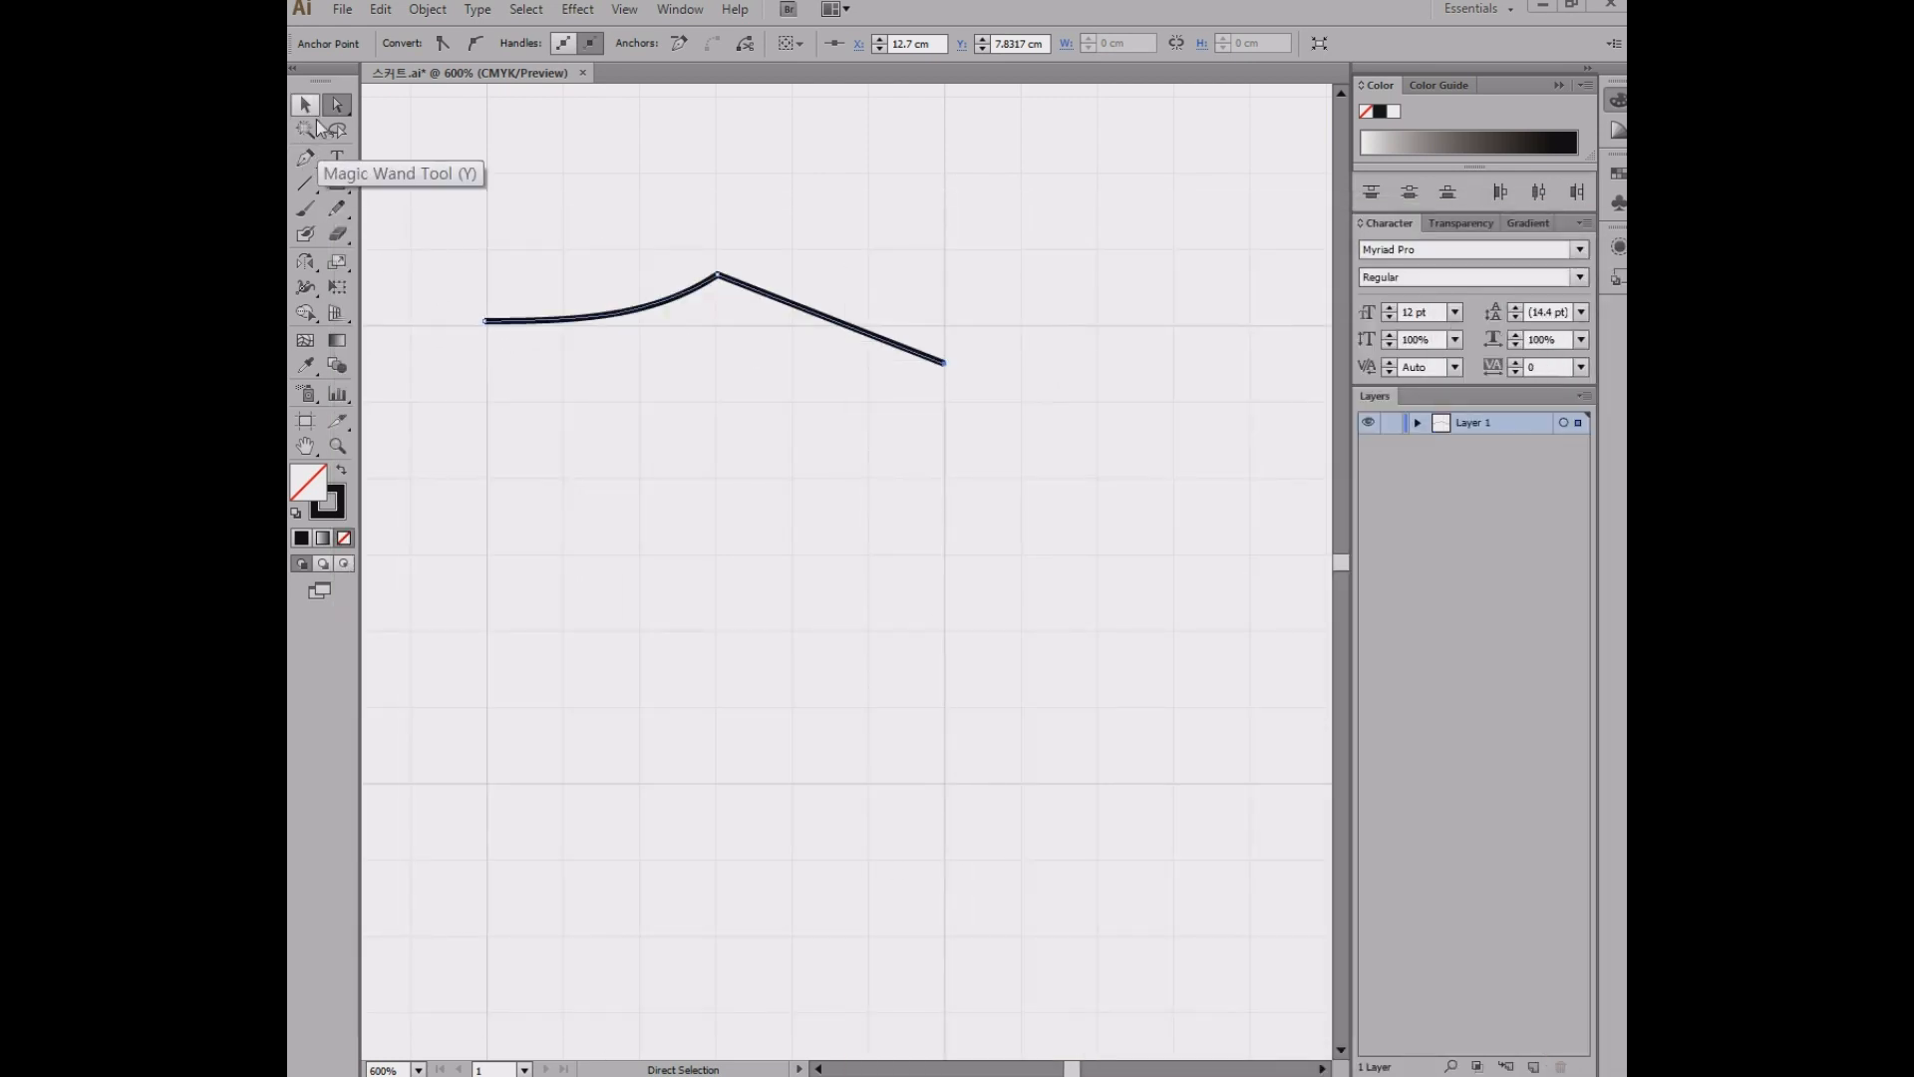
# - Continue the path from the shoulder tip with a straight upper sleeve edge to about X 14.38 cm, Y 9.31 cm
pyautogui.click(305, 158)
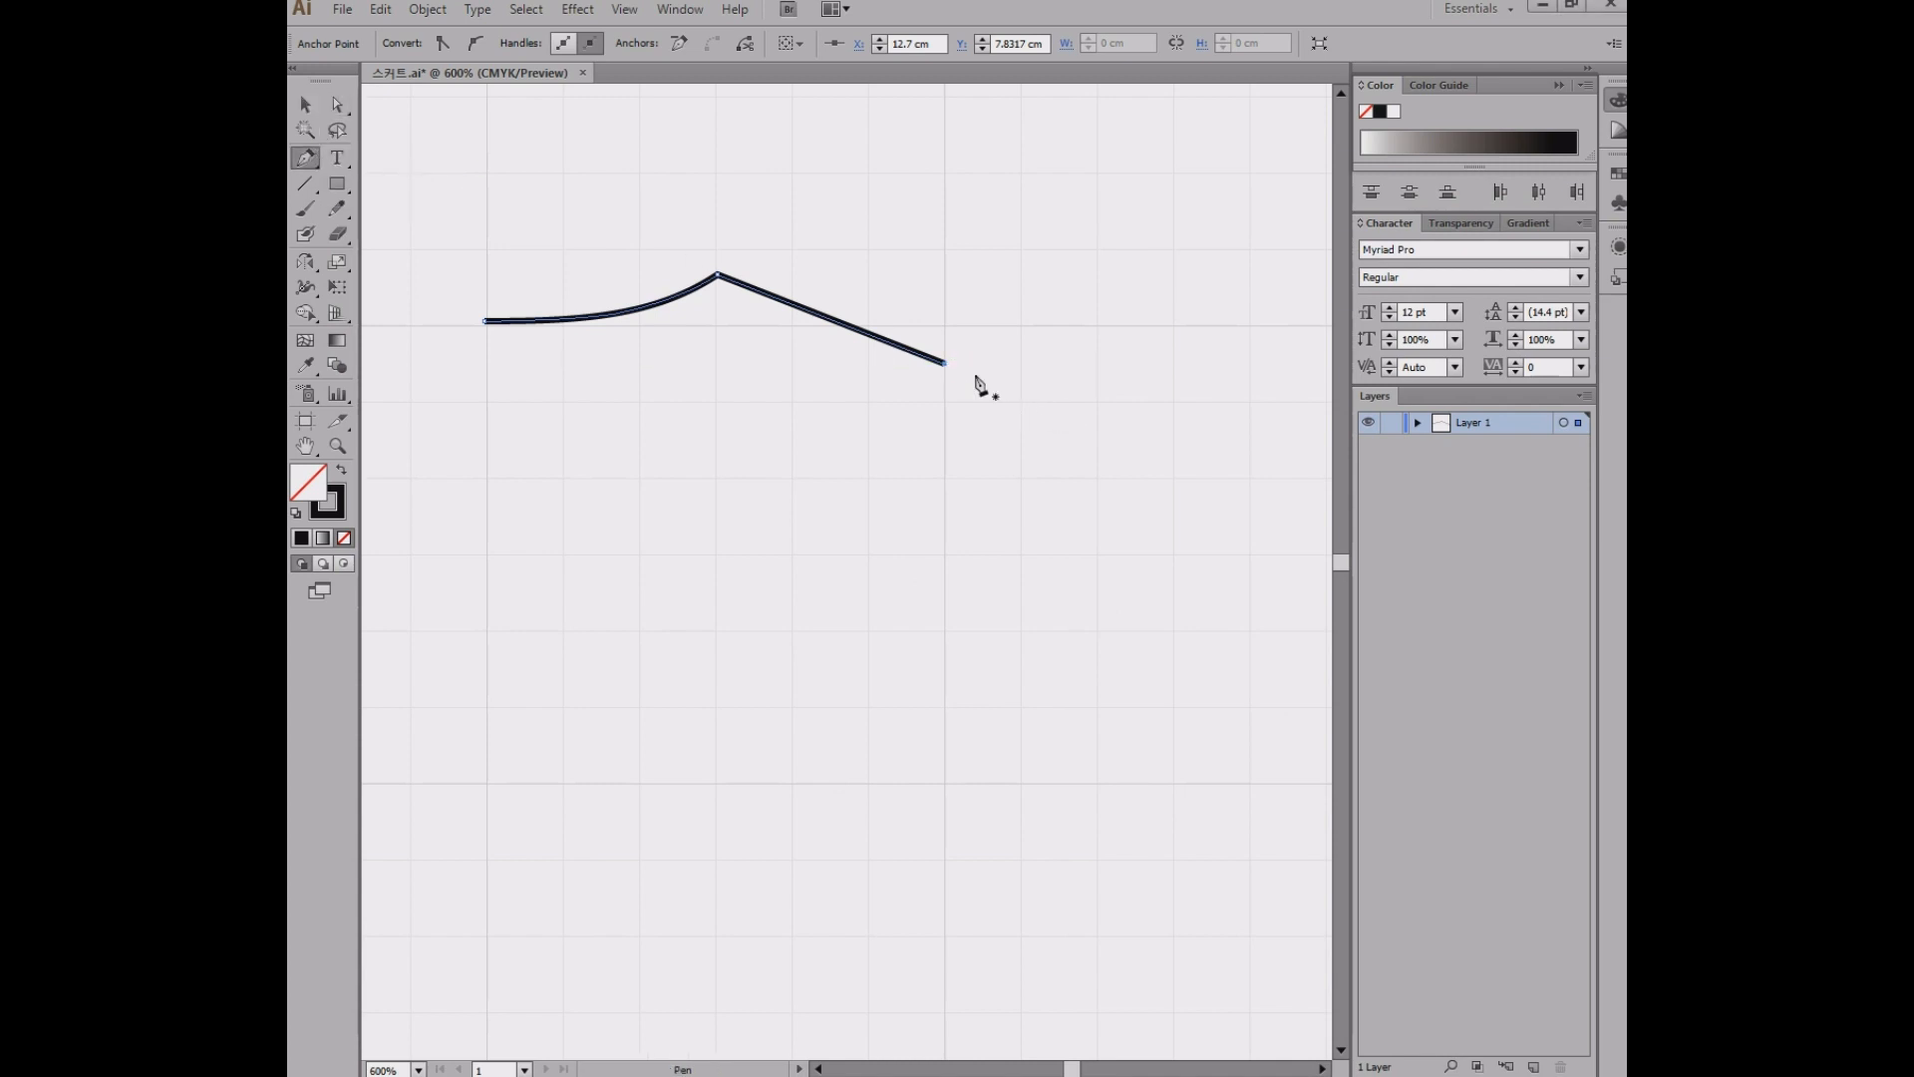
pyautogui.moveTo(1101, 460); pyautogui.dragTo(1013, 376)
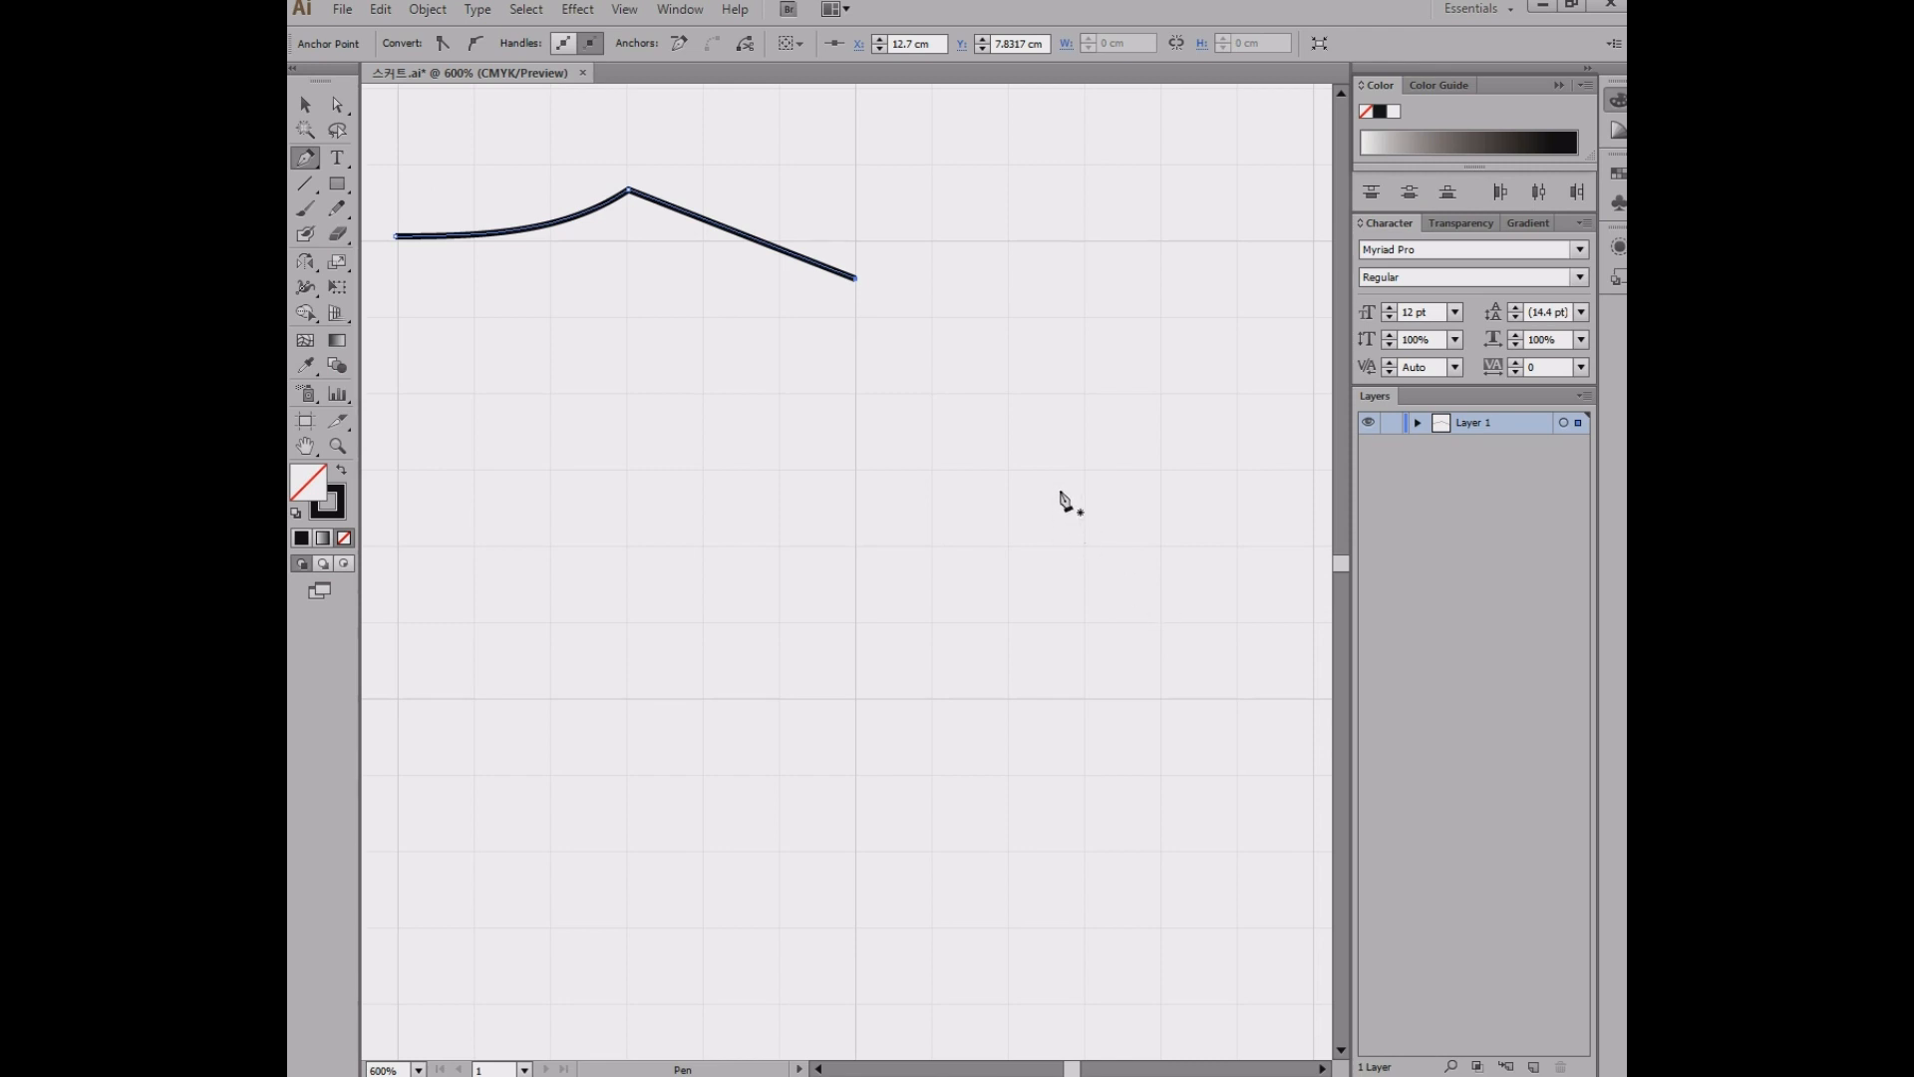
pyautogui.moveTo(1120, 504)
pyautogui.mouseDown()
pyautogui.moveTo(1149, 499)
pyautogui.moveTo(1136, 482)
pyautogui.mouseUp()
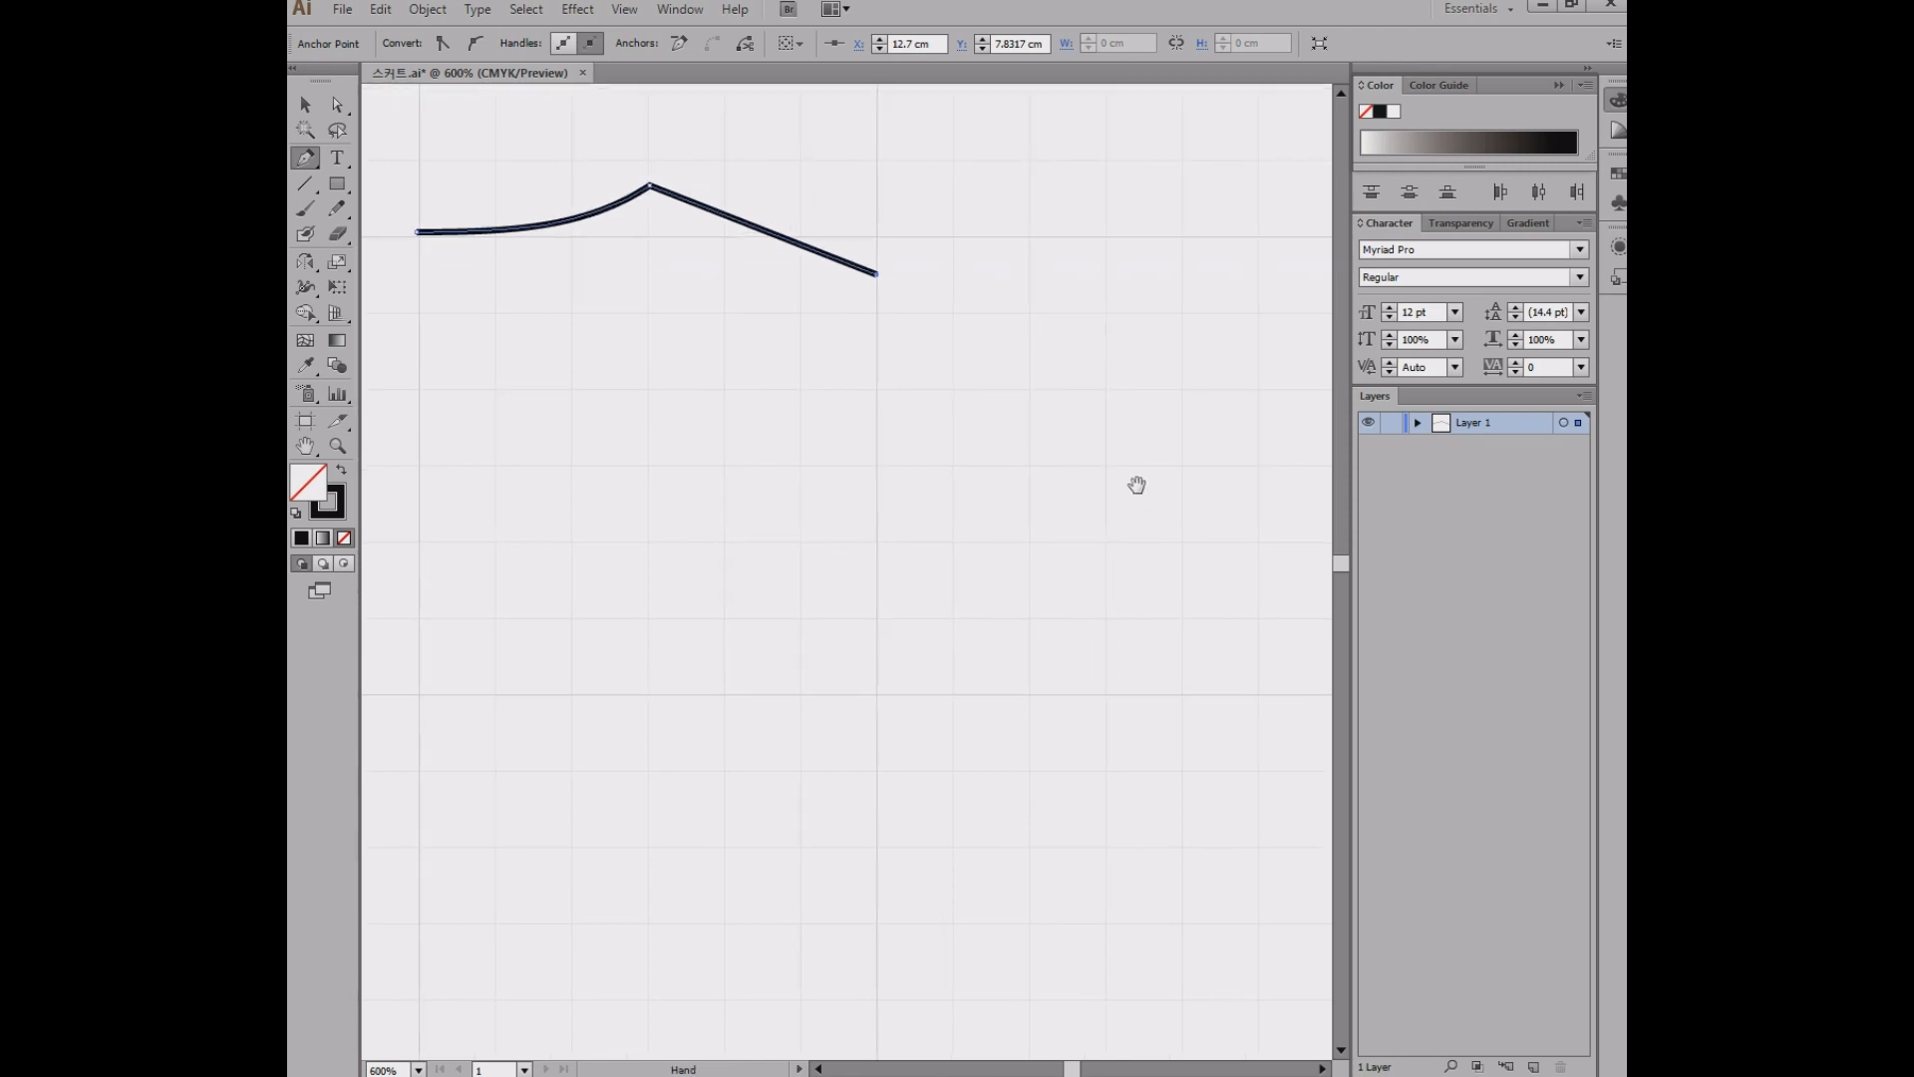
pyautogui.click(1185, 544)
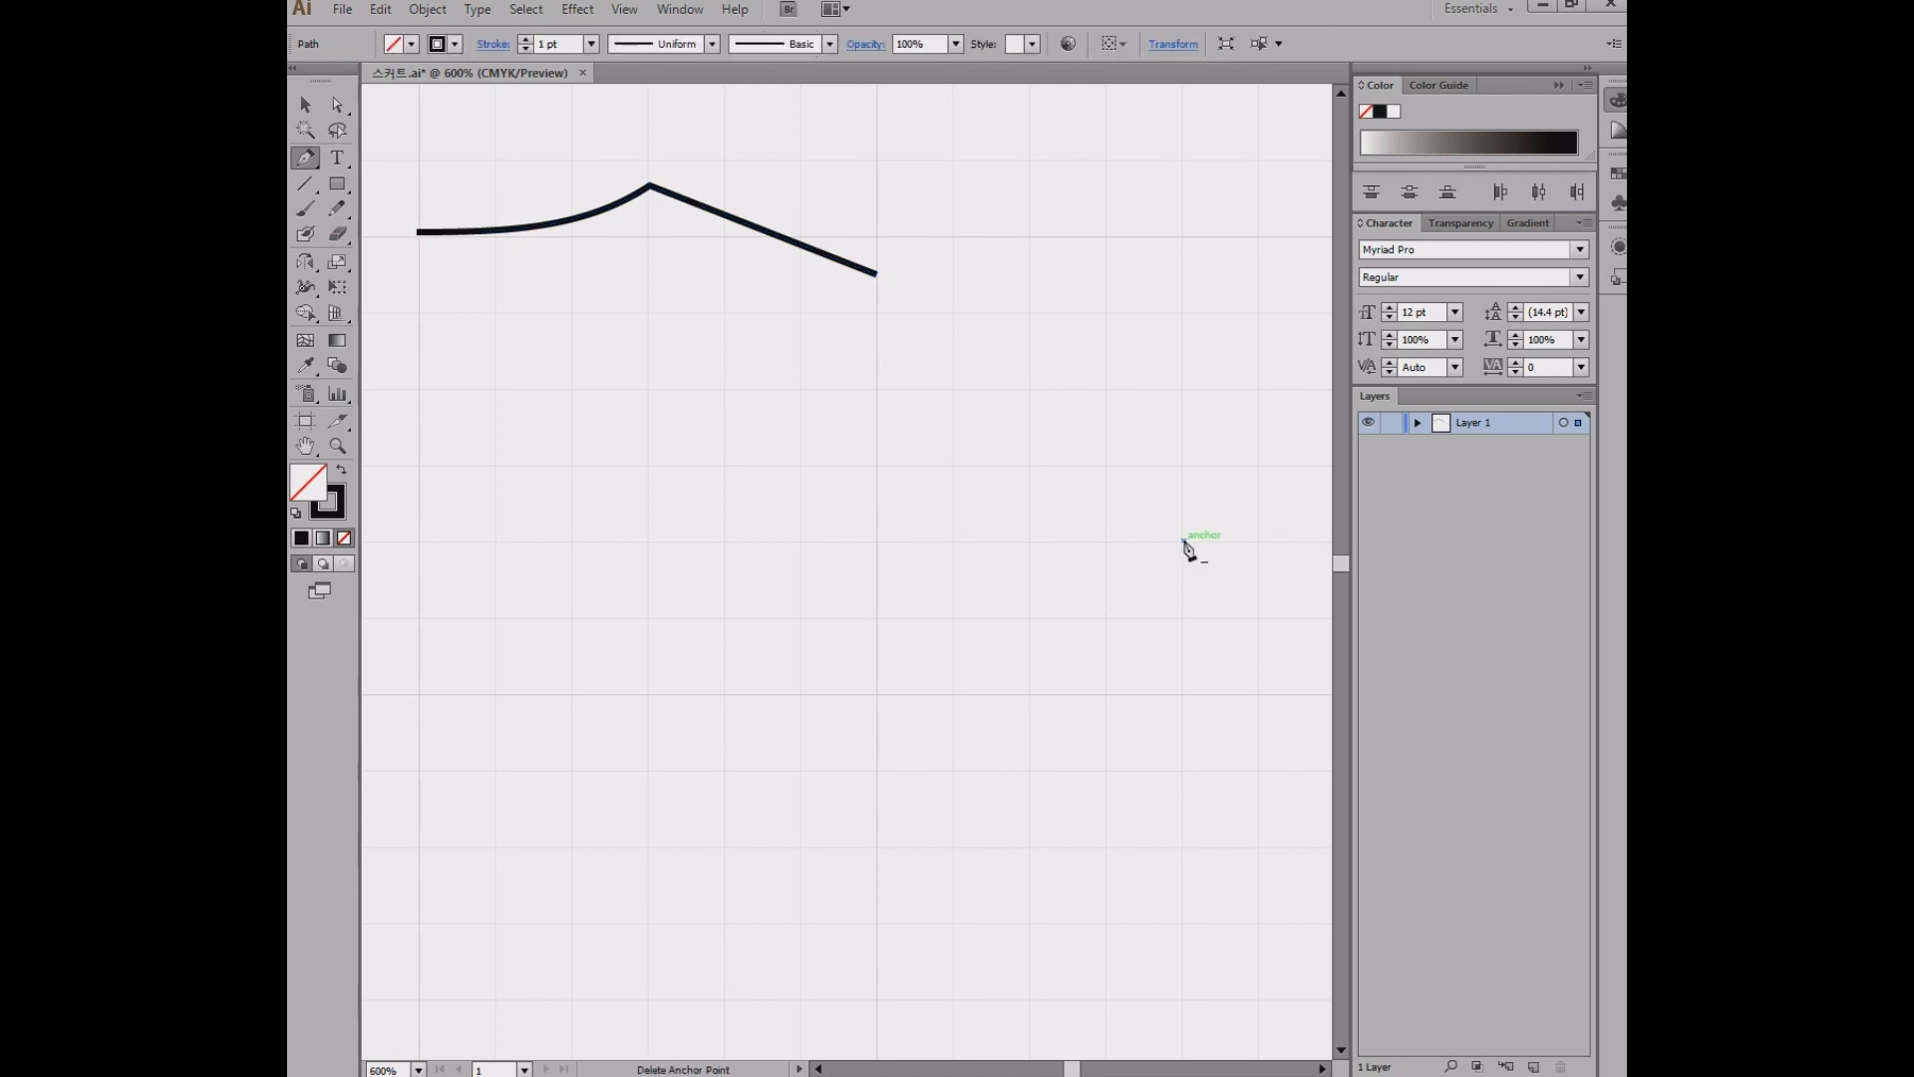
pyautogui.hotkey('ctrl', 'z')
pyautogui.click(875, 274)
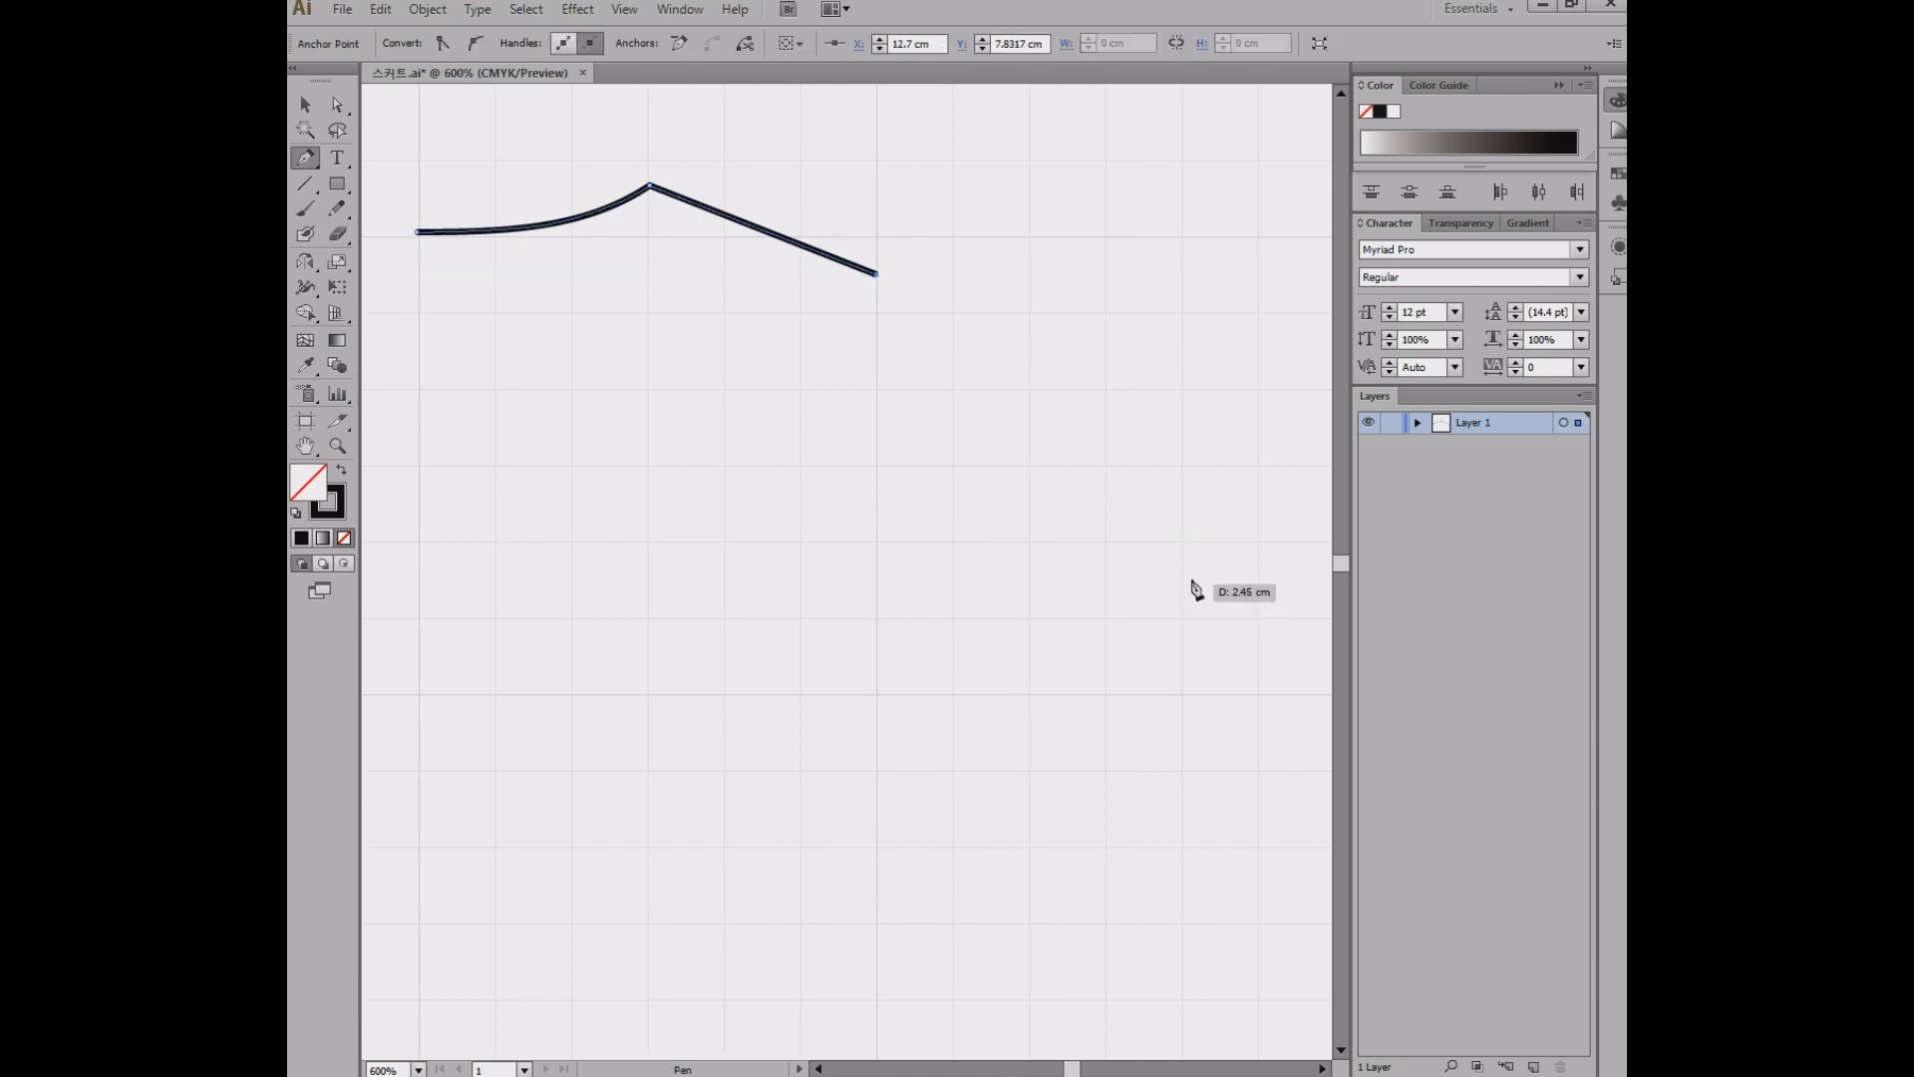
pyautogui.click(1179, 541)
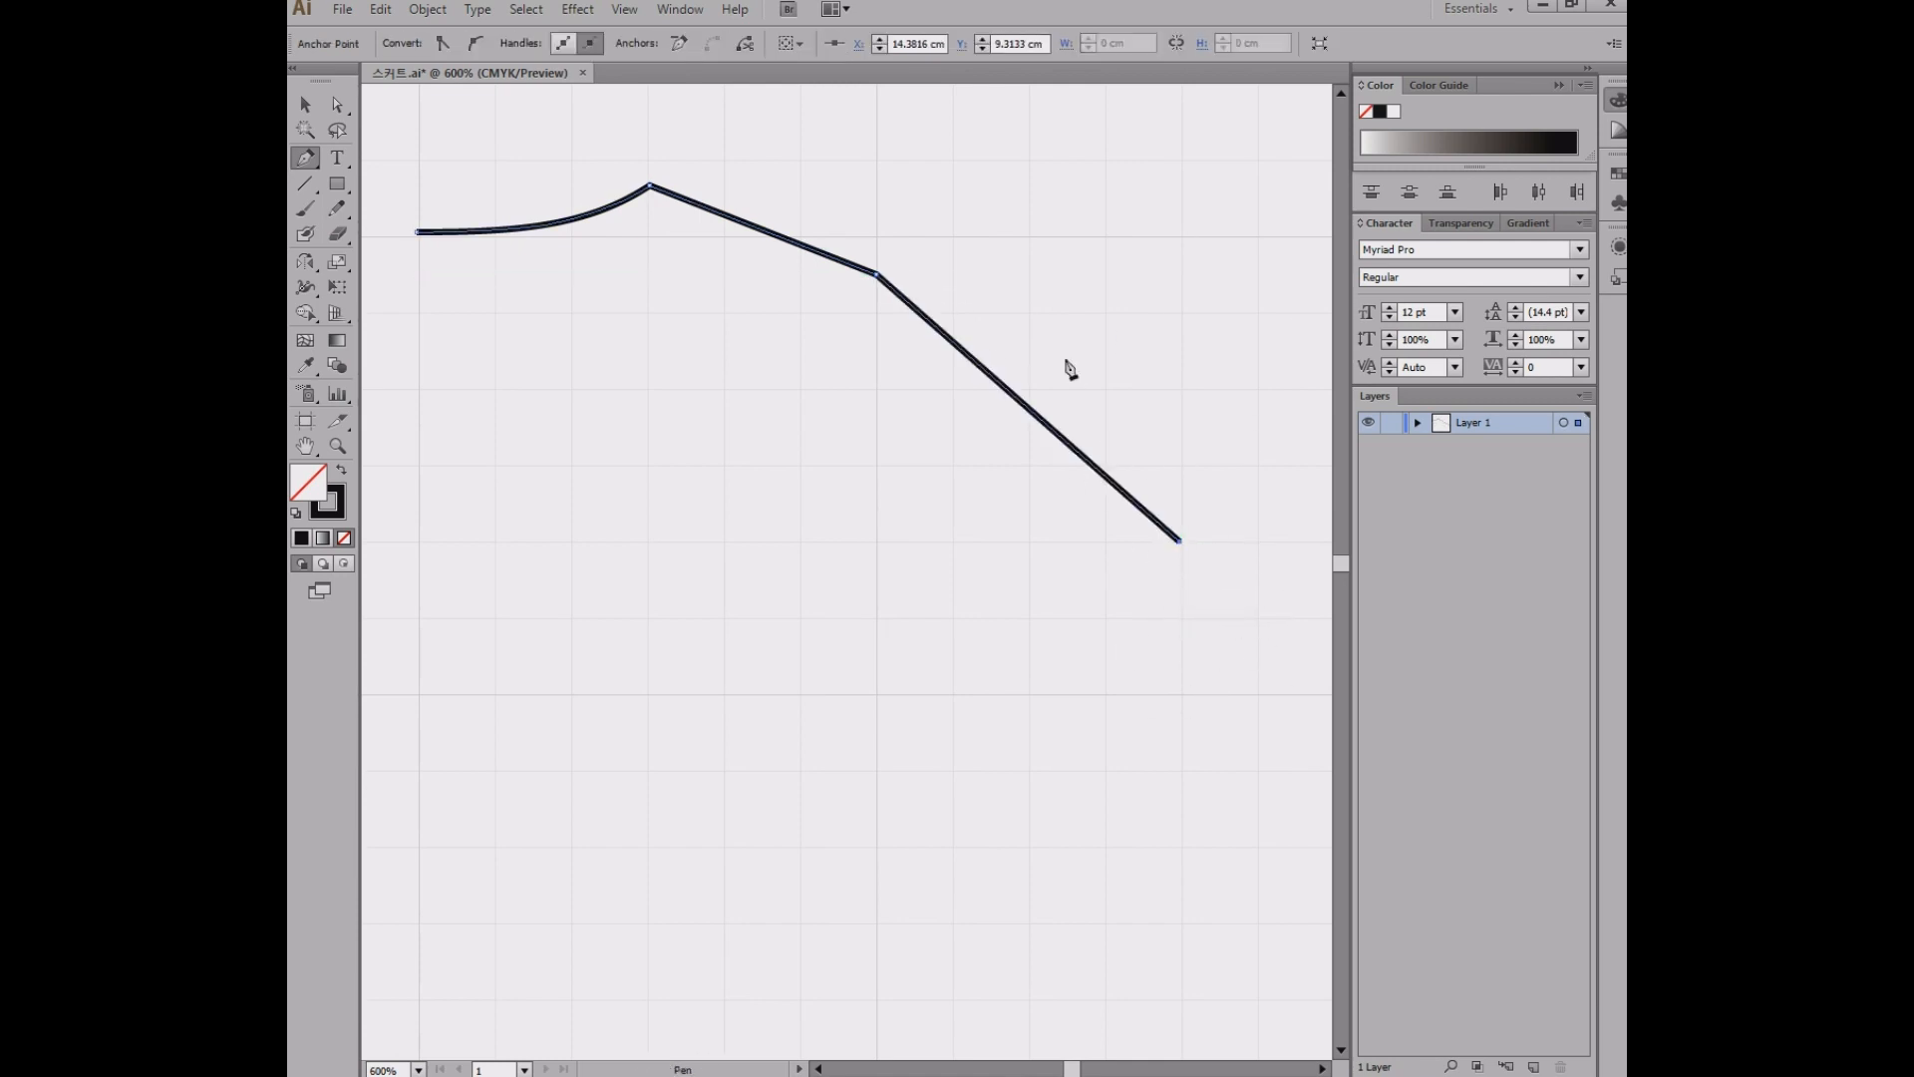
# - Draw the sleeve hem from the sleeve's outer corner diagonally down towards the underarm, following the 도식화1.jpg reference
pyautogui.press('space')
pyautogui.moveTo(1037, 532); pyautogui.dragTo(1032, 406)
pyautogui.moveTo(1913, 204); pyautogui.dragTo(1229, 163)
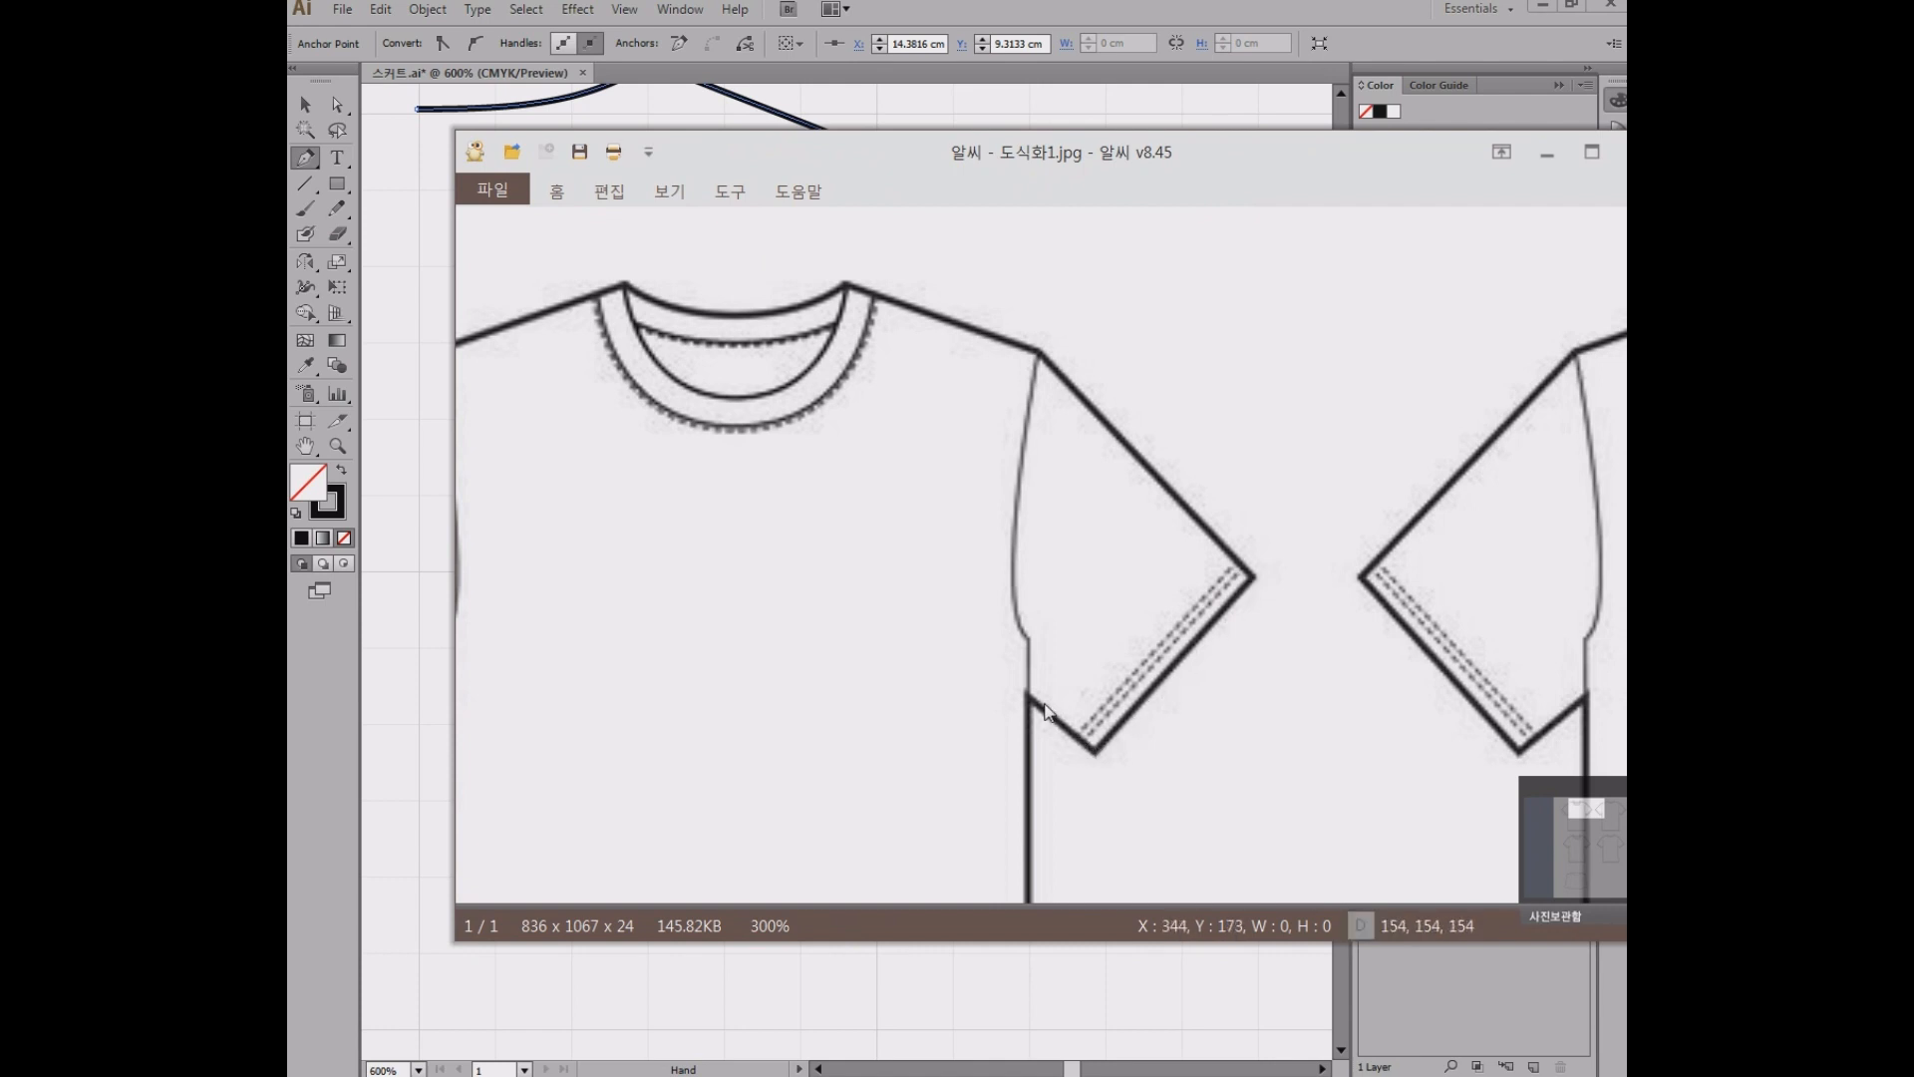
pyautogui.moveTo(1003, 155); pyautogui.dragTo(1913, 76)
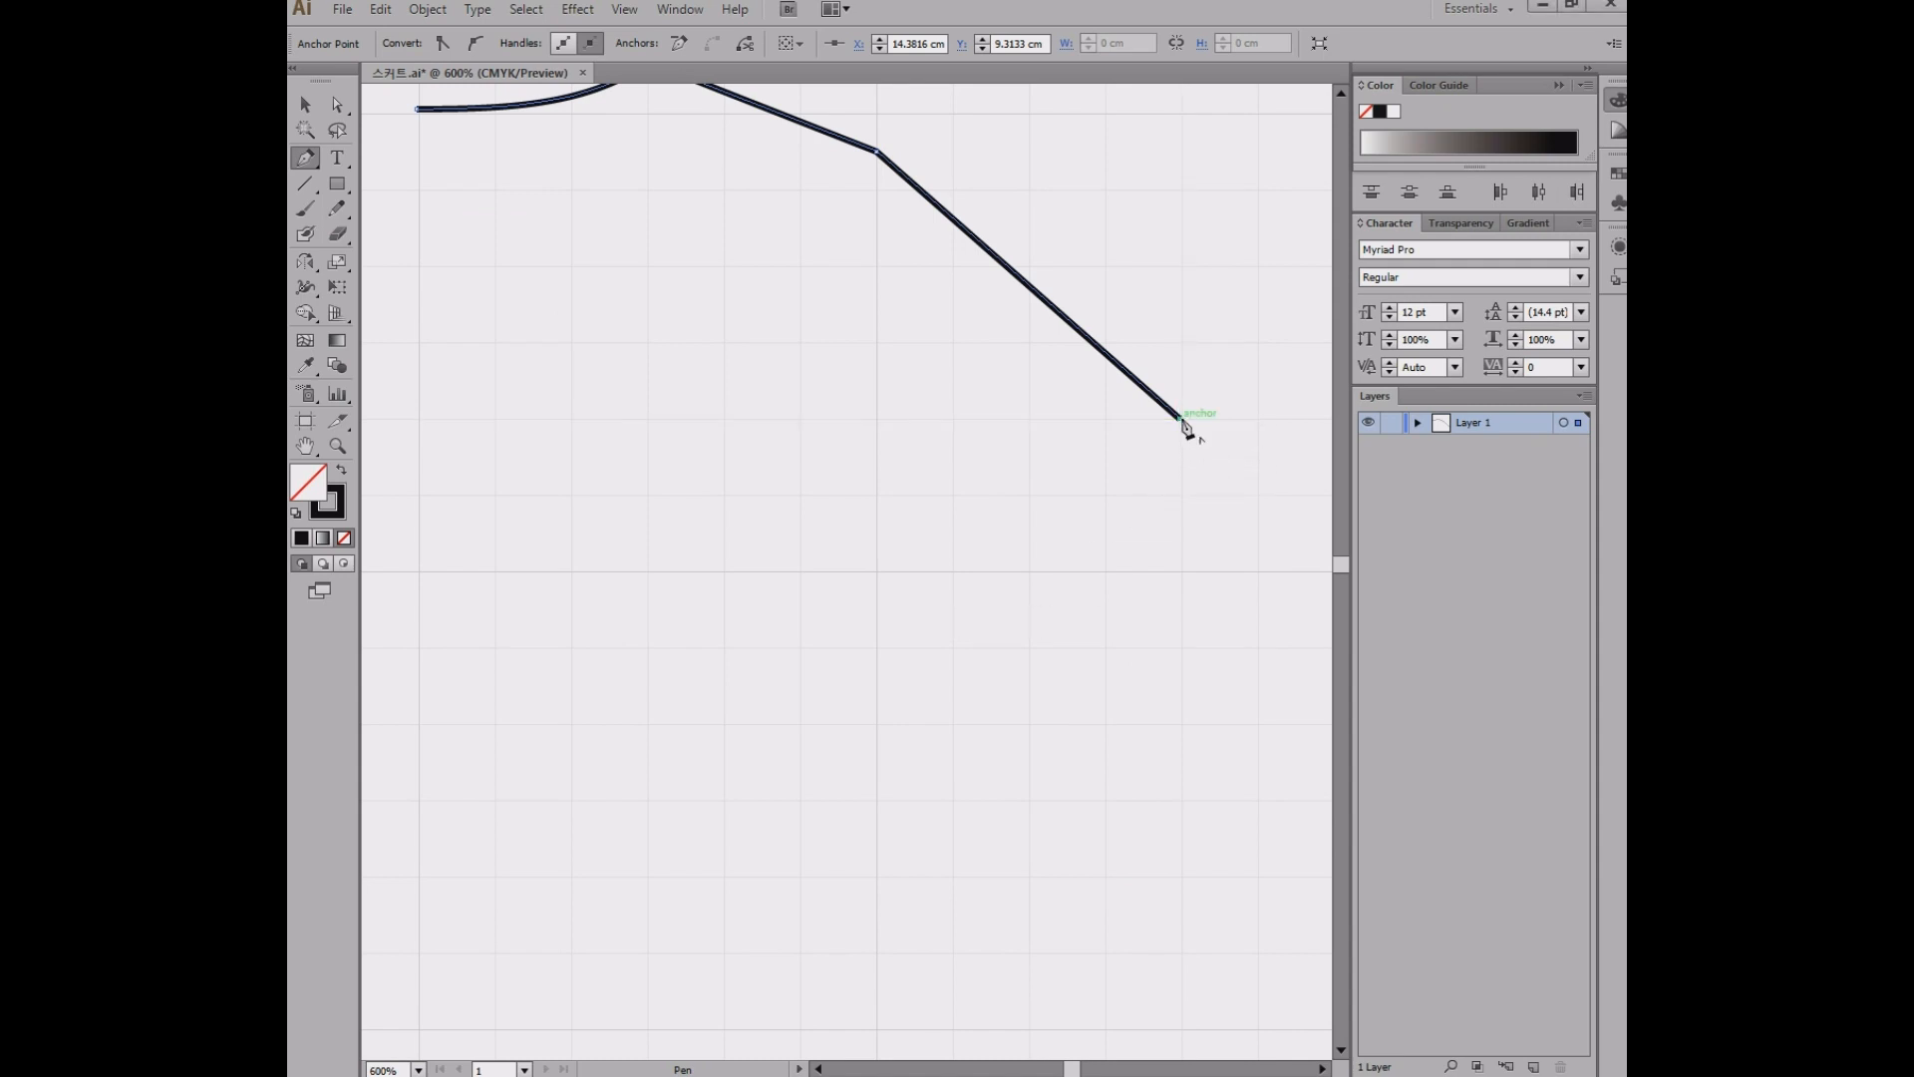
pyautogui.click(952, 626)
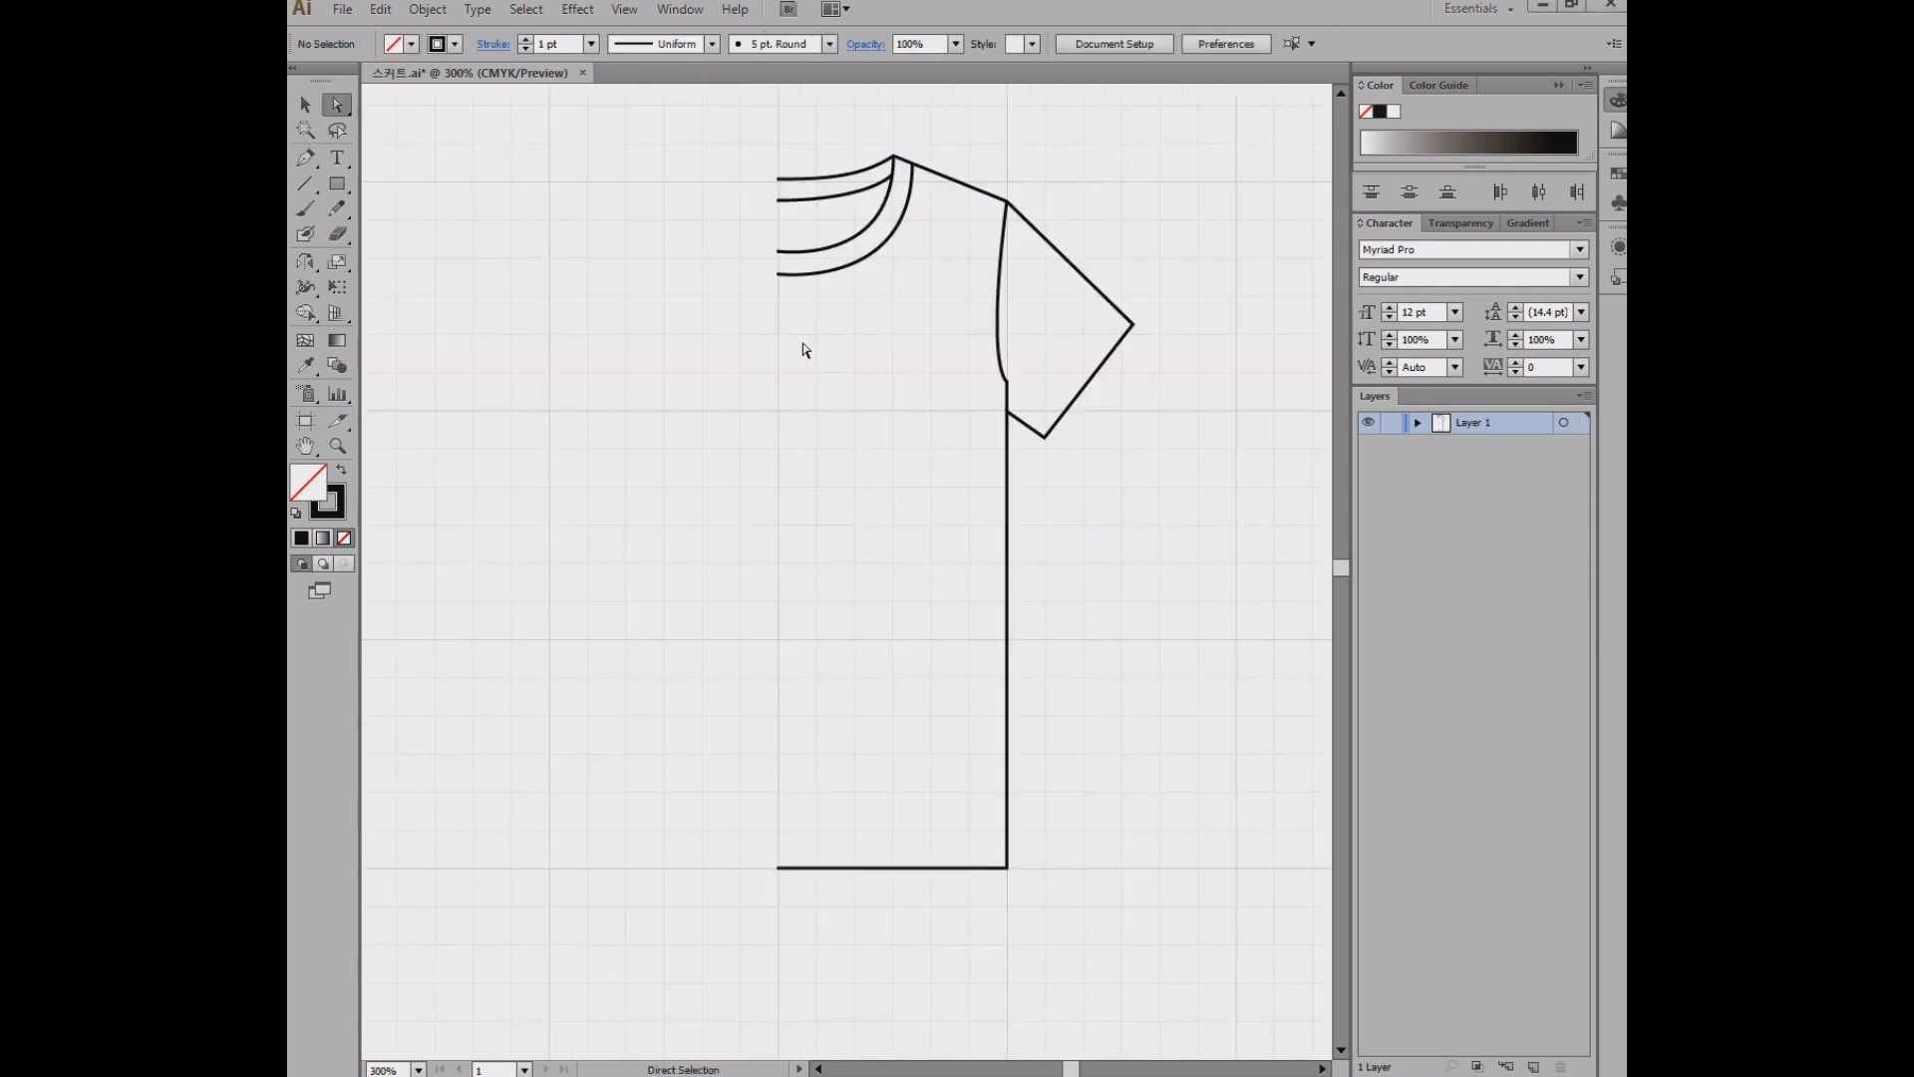
# - Move the centre end anchor of the upper back neckline curve exactly onto the vertical centre grid line
pyautogui.scroll(4, 805, 349)
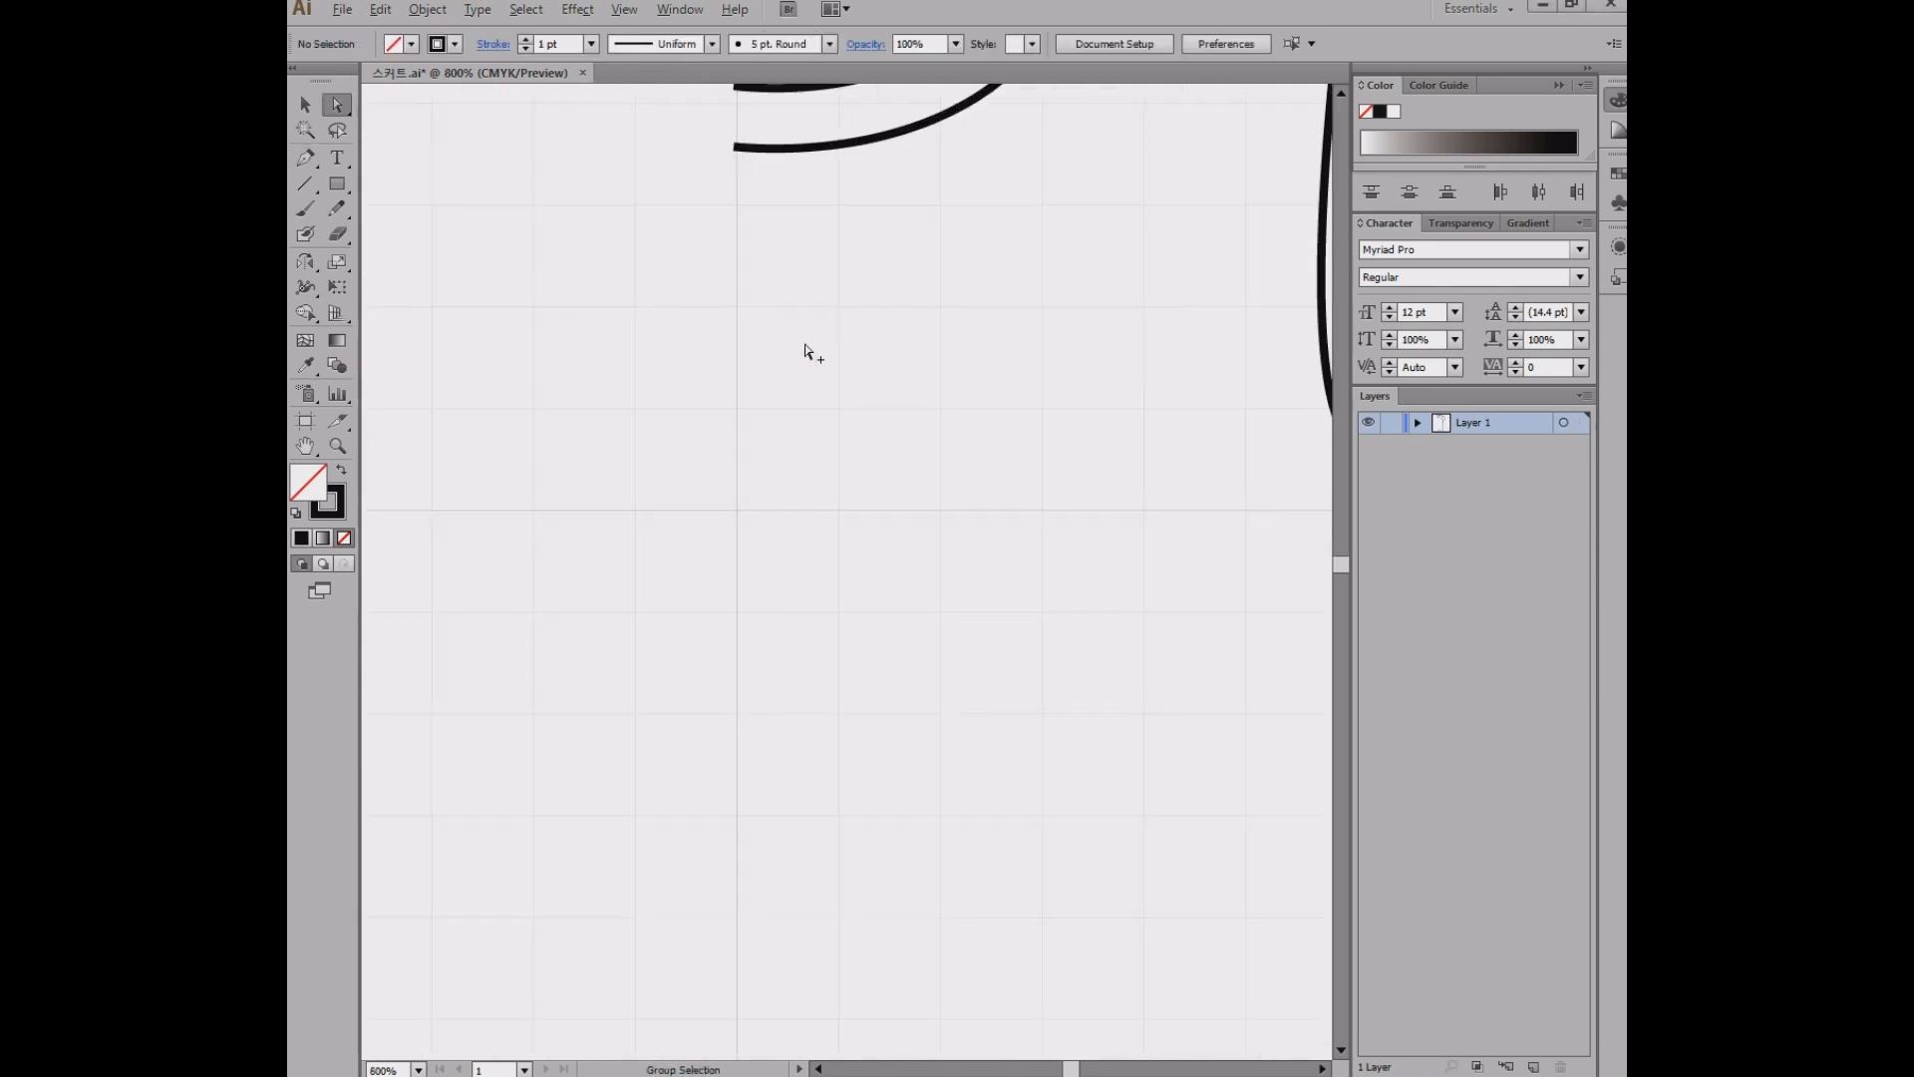
pyautogui.press('space')
pyautogui.moveTo(875, 104); pyautogui.dragTo(928, 454)
pyautogui.moveTo(897, 293); pyautogui.dragTo(880, 387)
pyautogui.scroll(3, 743, 414)
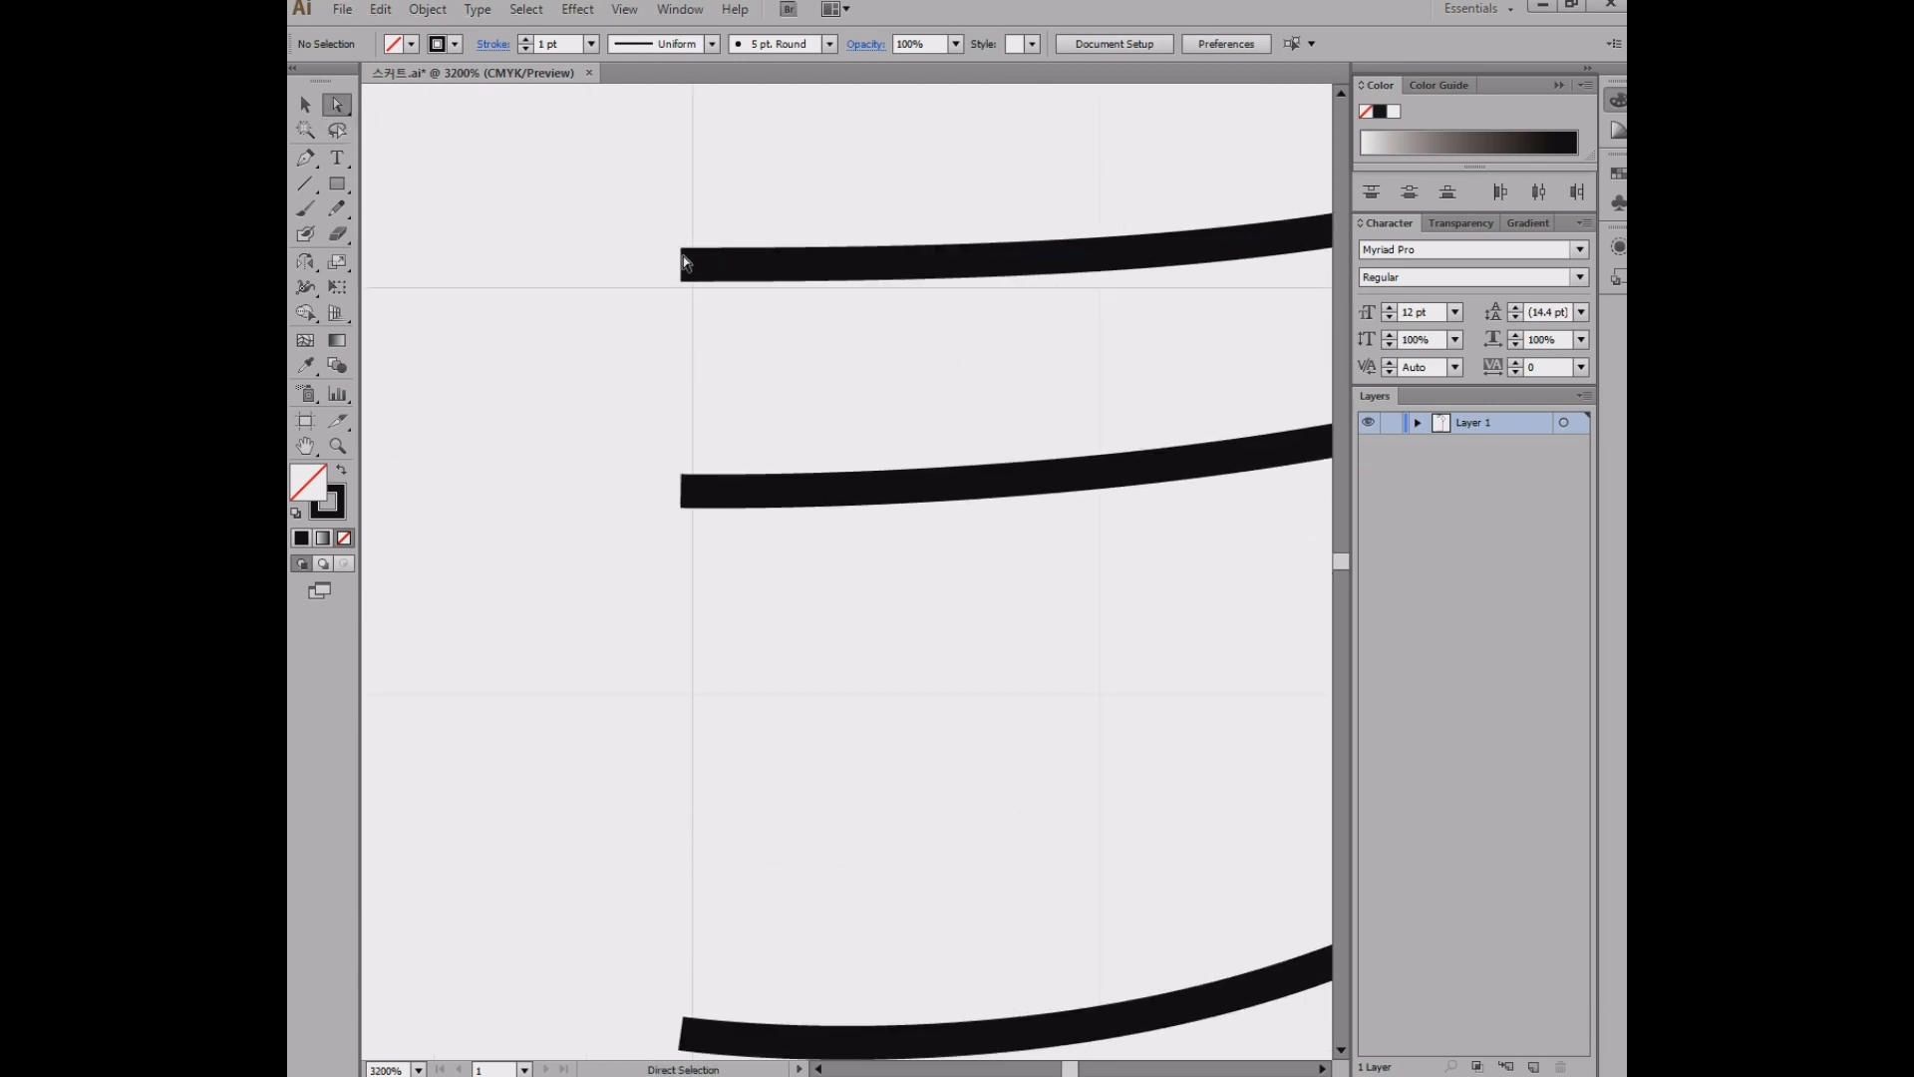
pyautogui.moveTo(682, 261); pyautogui.dragTo(692, 265)
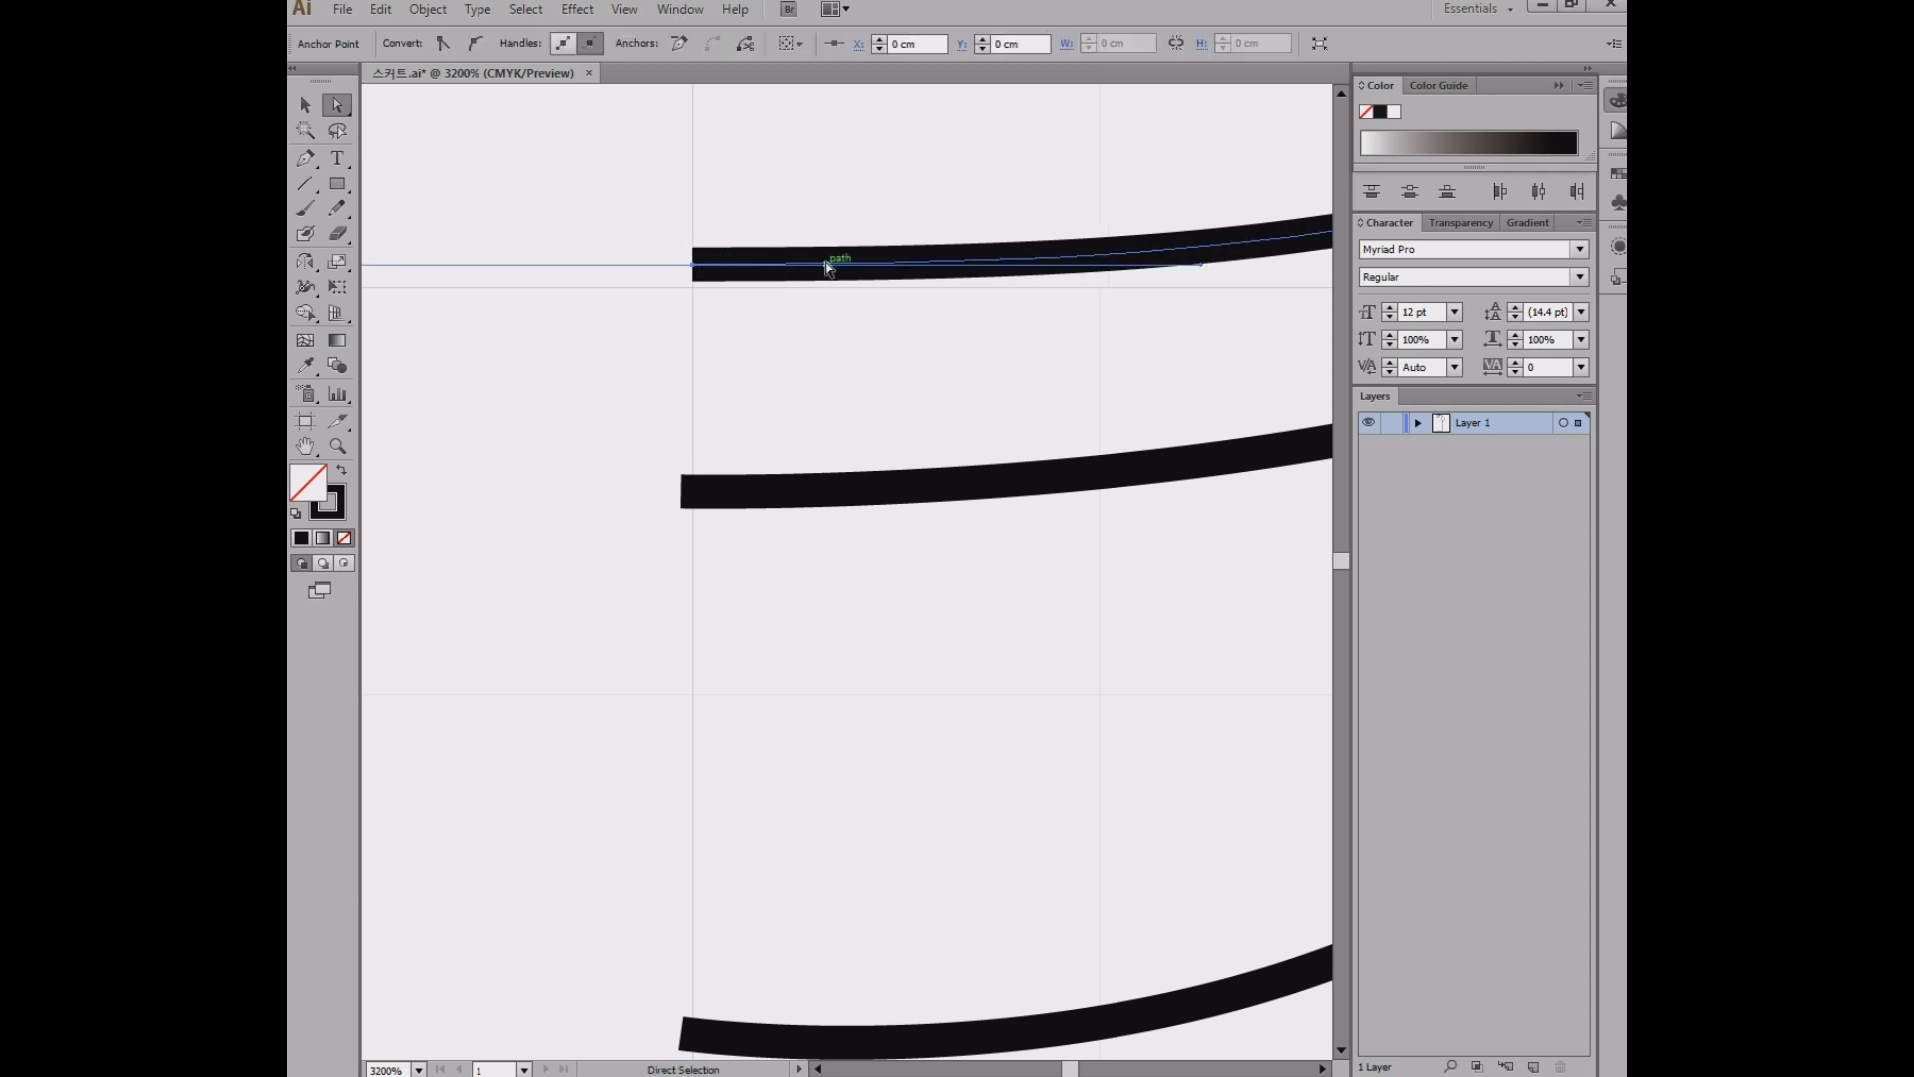
# - Align the centre end anchor of the lower back neckband curve with the centre grid line at about X 10.16 cm
pyautogui.moveTo(676, 496); pyautogui.dragTo(695, 492)
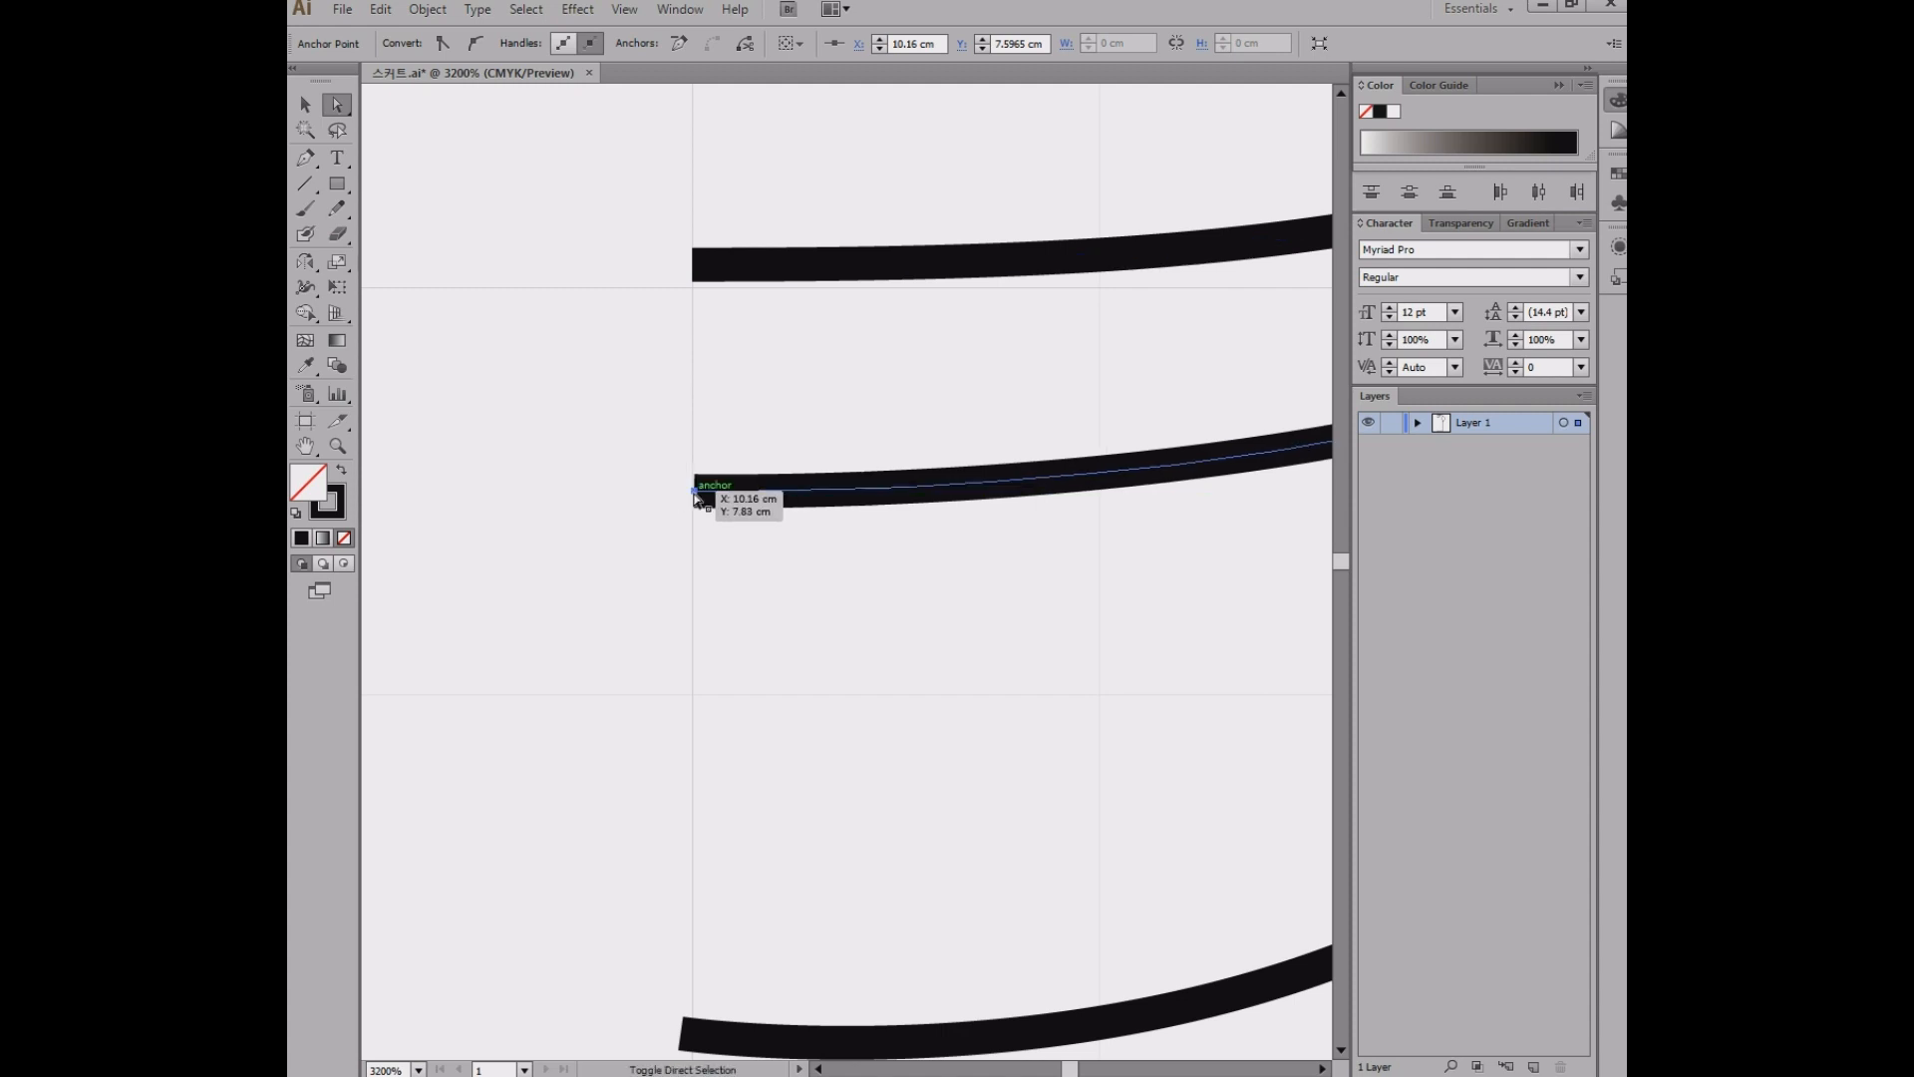
pyautogui.scroll(2, 738, 440)
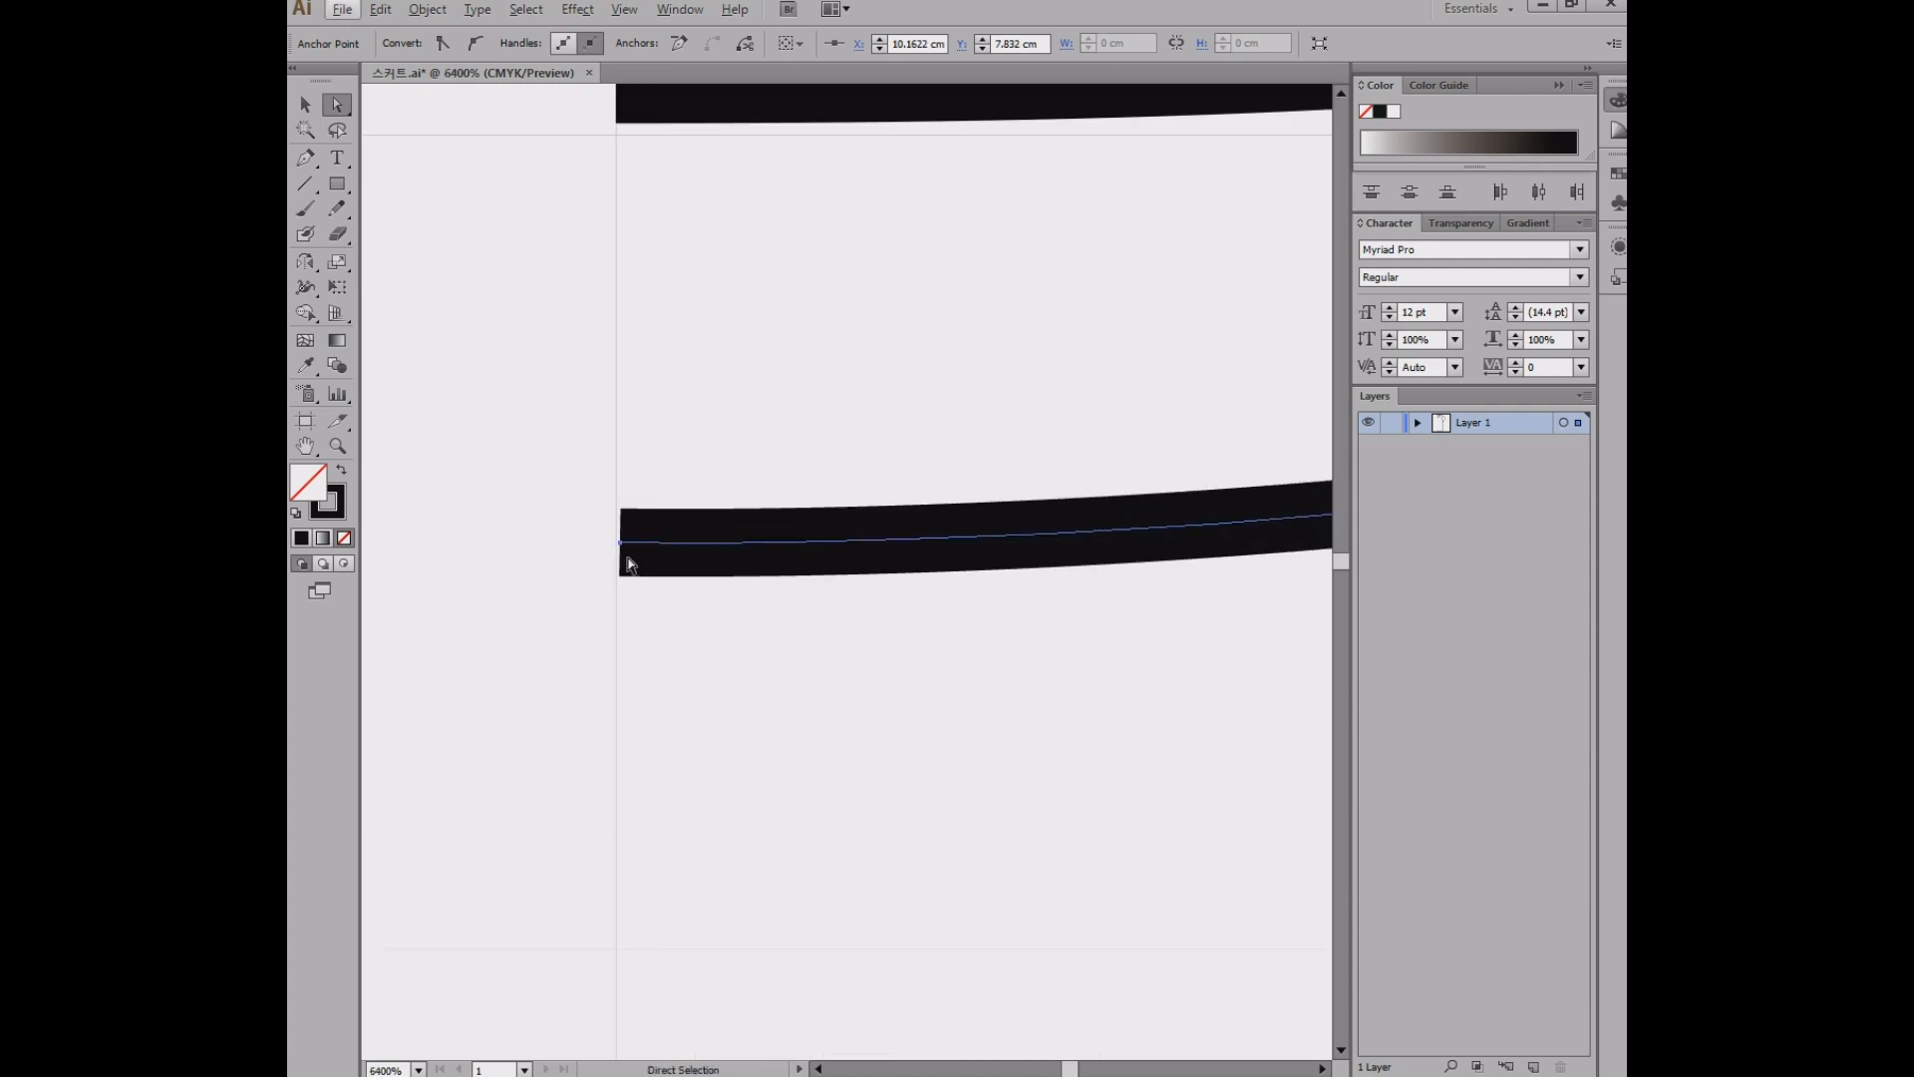
pyautogui.moveTo(626, 545)
pyautogui.mouseDown()
pyautogui.moveTo(582, 544)
pyautogui.moveTo(620, 544)
pyautogui.mouseUp()
pyautogui.click(698, 360)
# - Move the inner front neckline curve's centre end anchor onto the centre grid line, at about X 10.16 cm, Y 8.41 cm
pyautogui.press('space')
pyautogui.moveTo(835, 639); pyautogui.dragTo(837, 384)
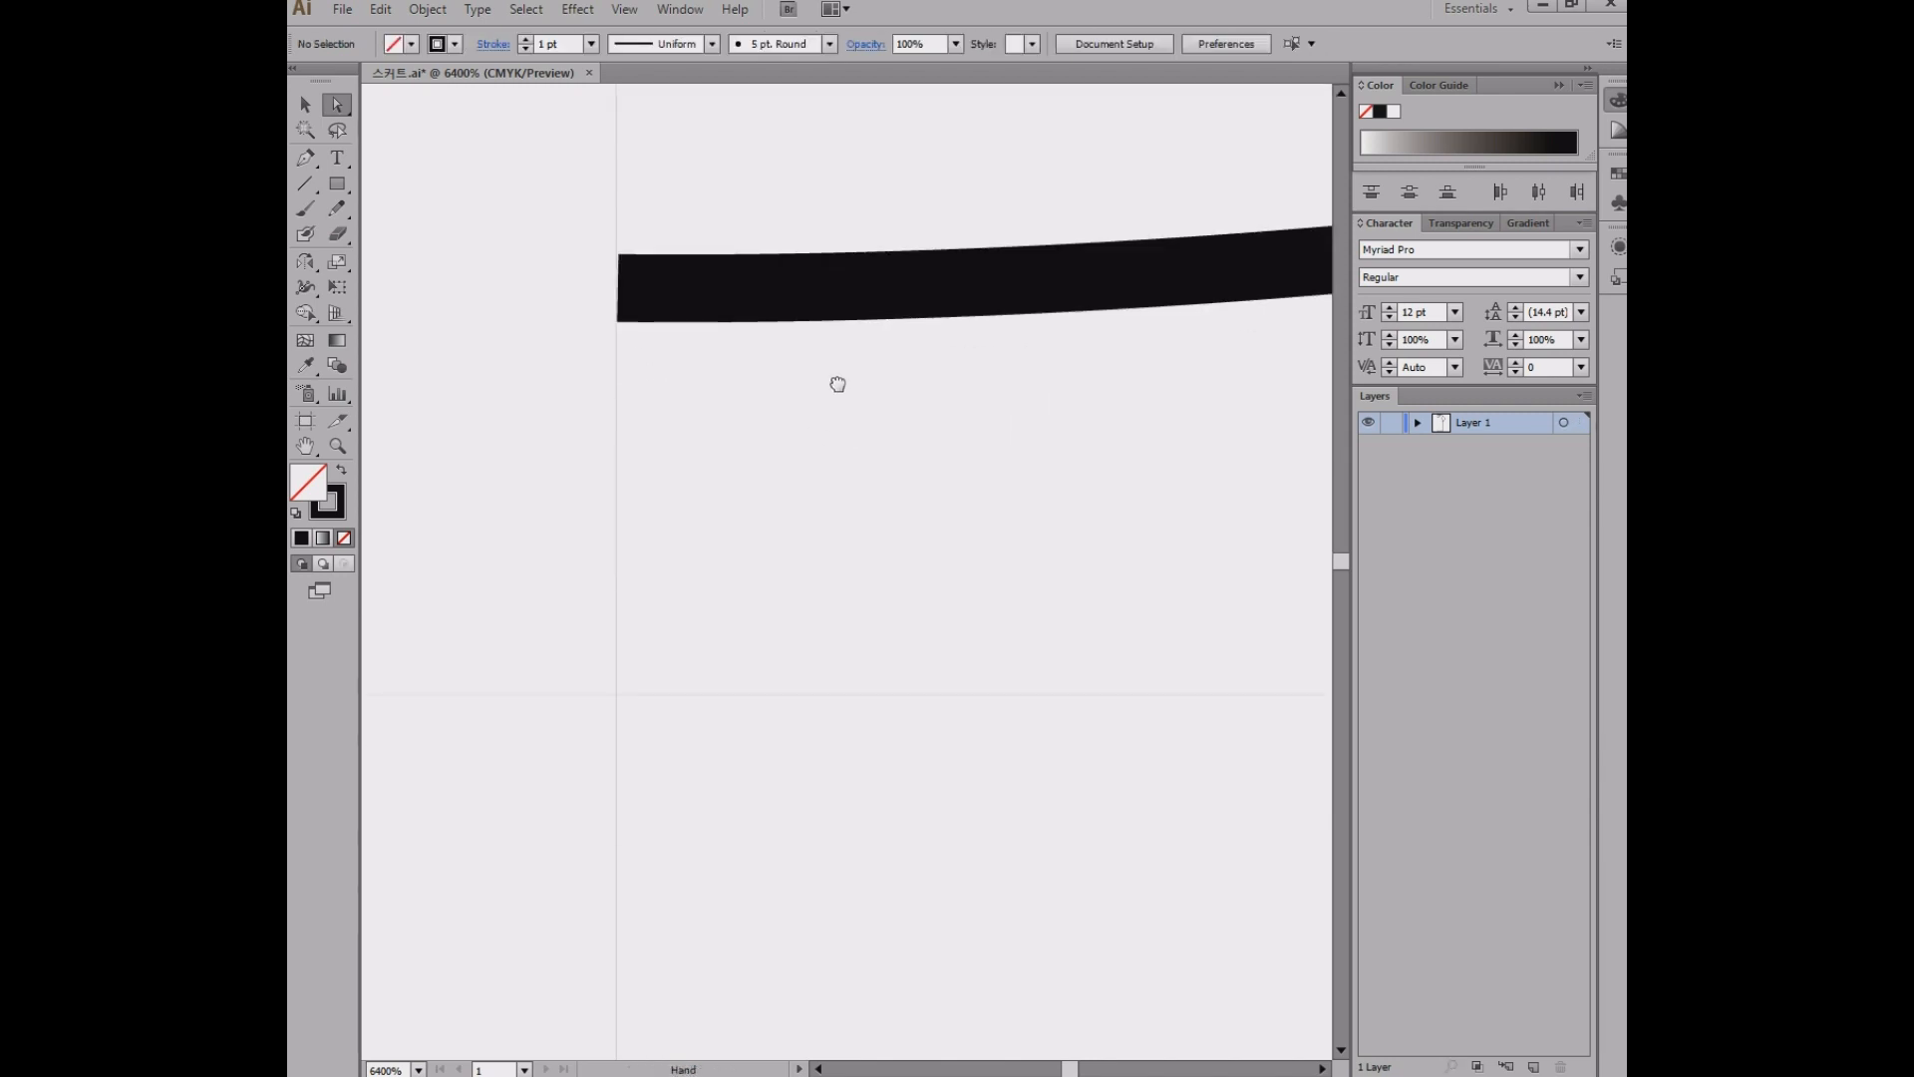
pyautogui.moveTo(716, 667); pyautogui.dragTo(816, 309)
pyautogui.moveTo(822, 698); pyautogui.dragTo(874, 396)
pyautogui.moveTo(825, 678); pyautogui.dragTo(817, 341)
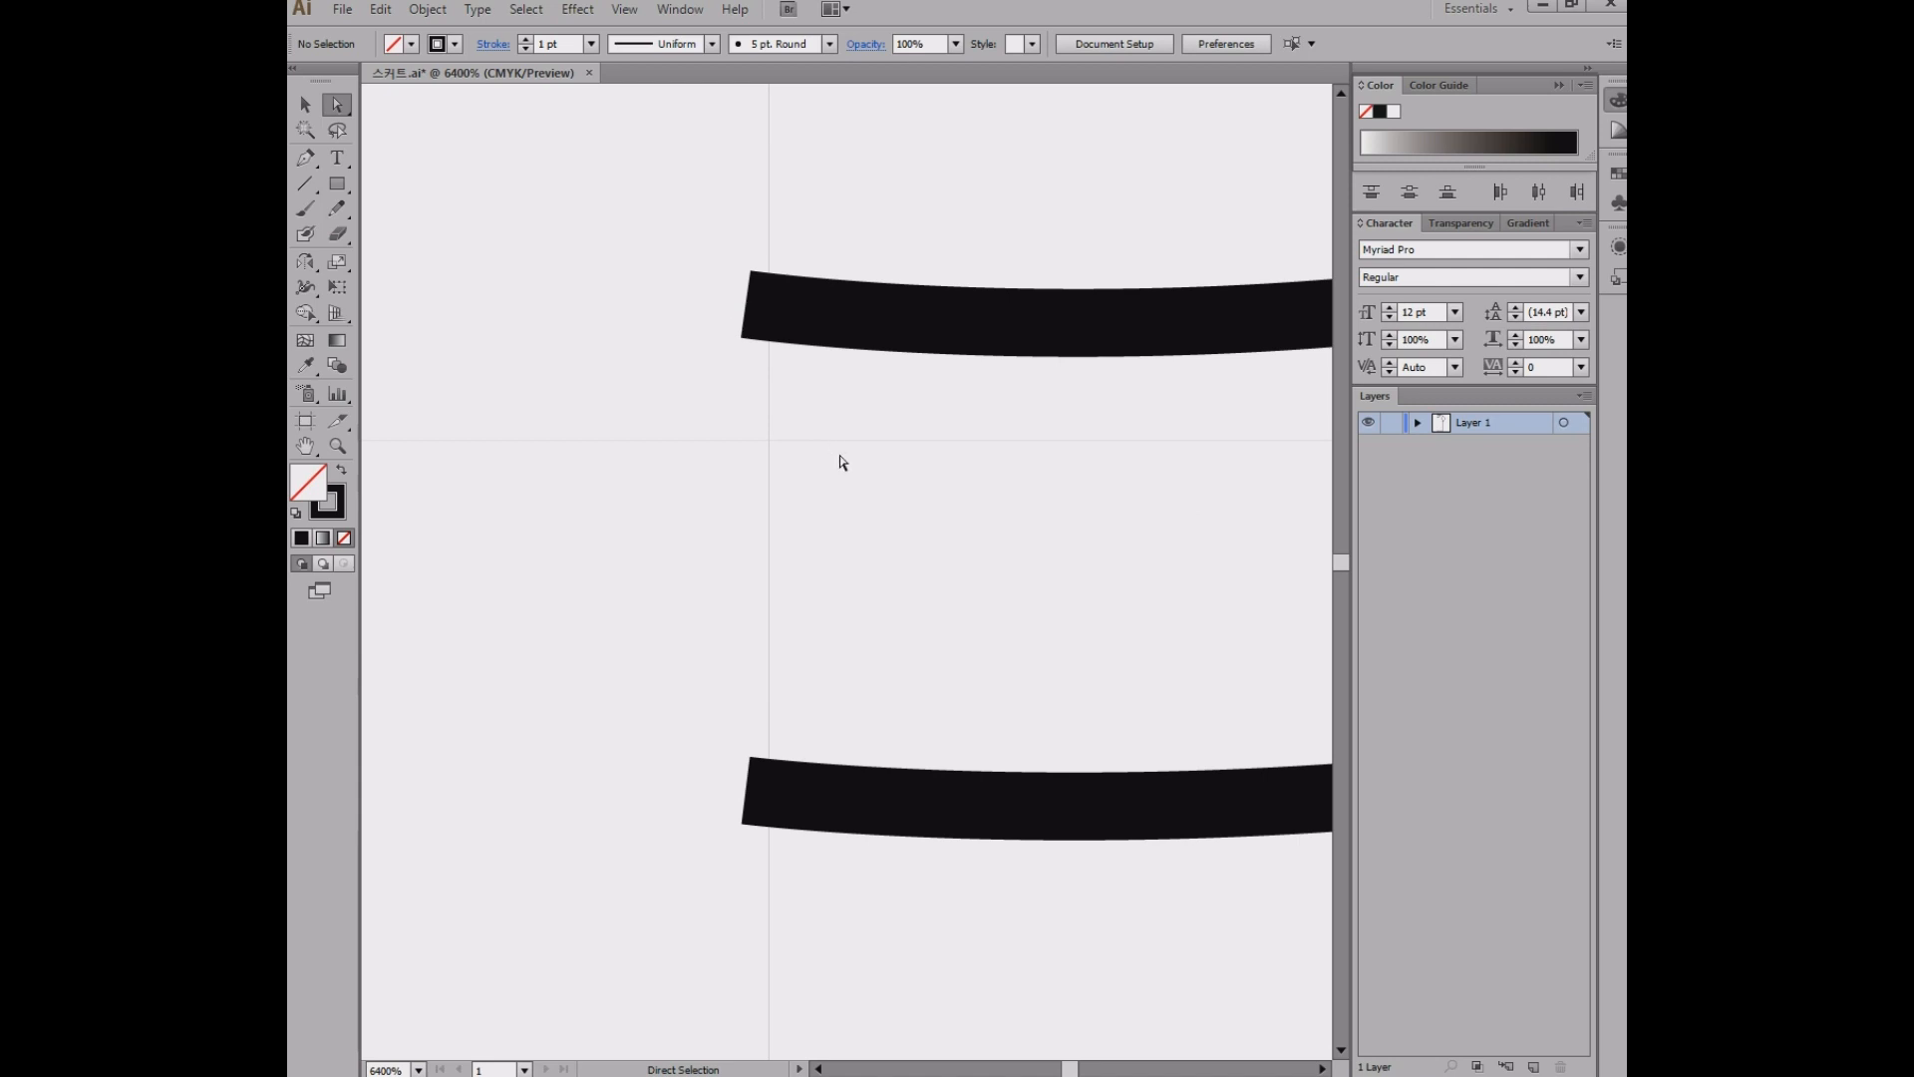
pyautogui.moveTo(772, 290); pyautogui.dragTo(796, 314)
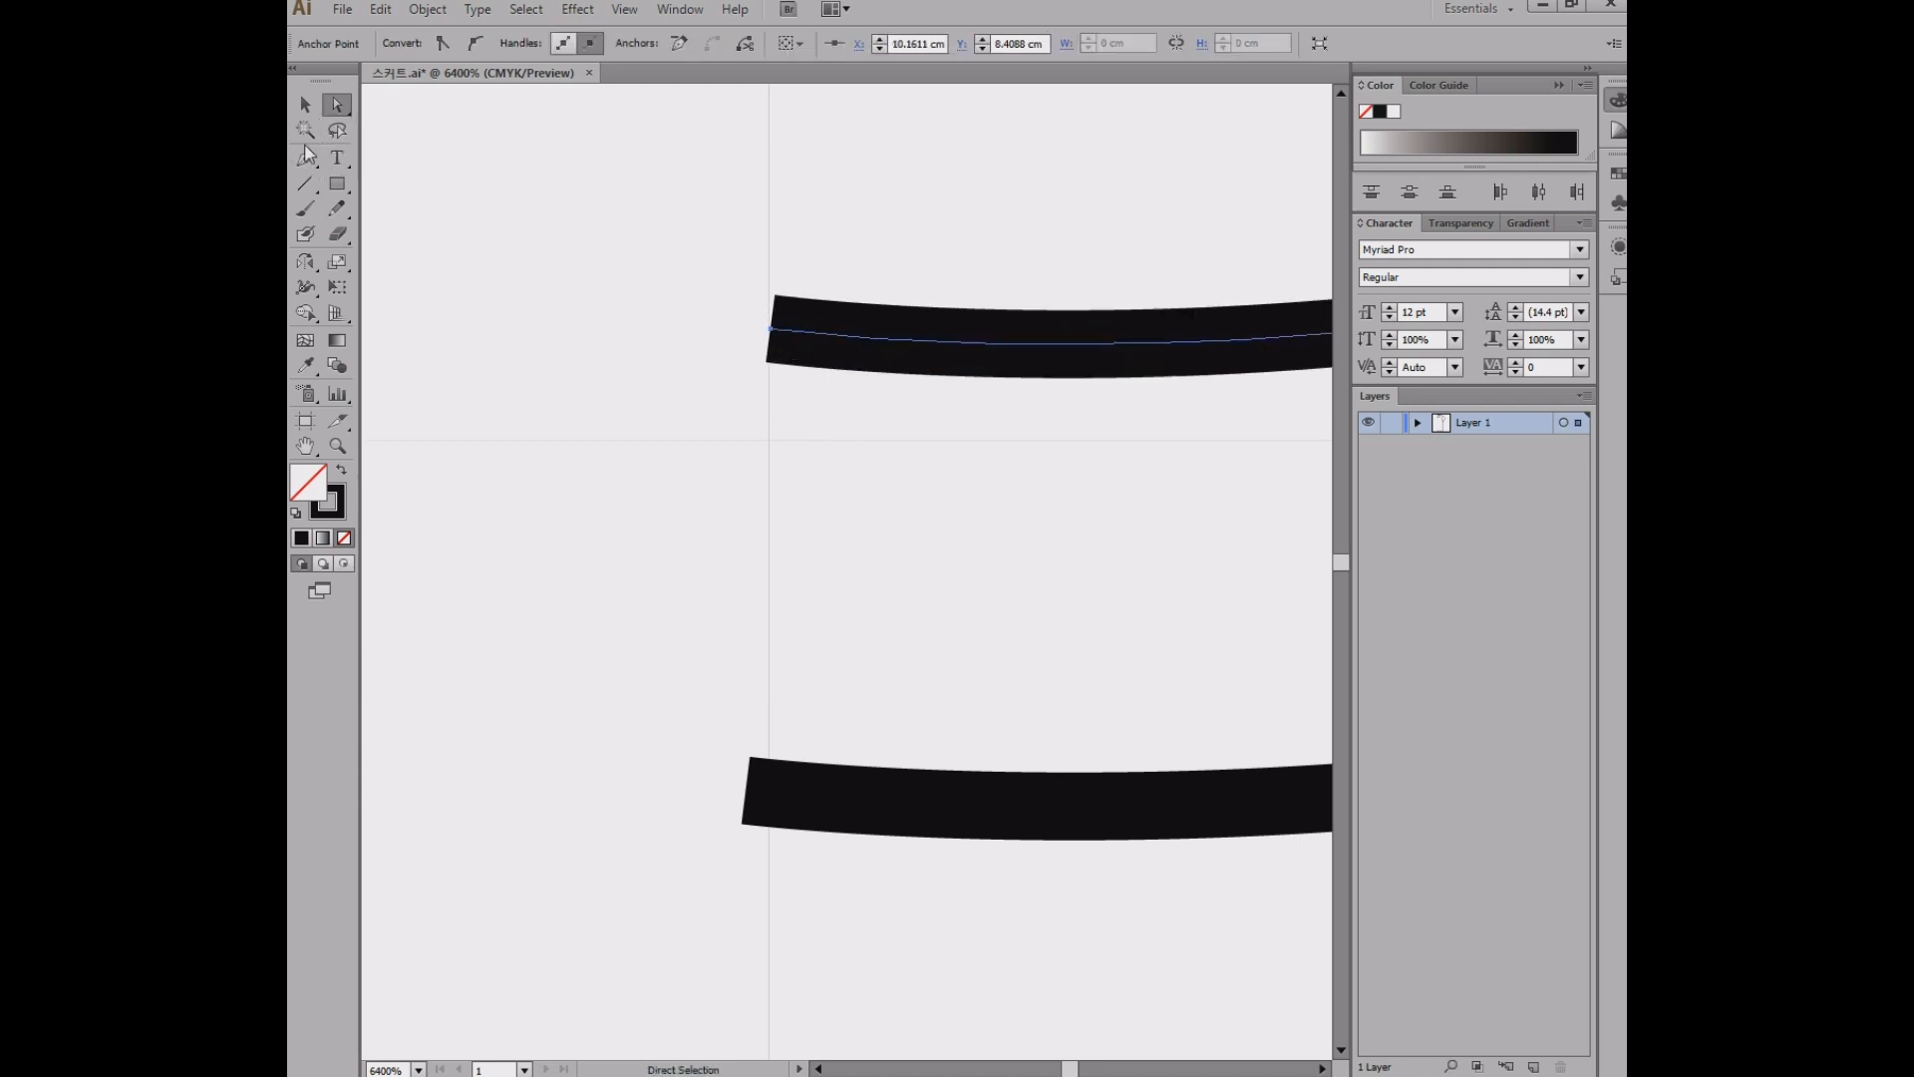
# - Give both front neckline curves horizontal handles at their centre ends, placing the inner curve's end anchor at about Y 8.42 cm
pyautogui.moveTo(305, 157); pyautogui.dragTo(387, 247)
pyautogui.moveTo(768, 333); pyautogui.dragTo(925, 329)
pyautogui.press('a')
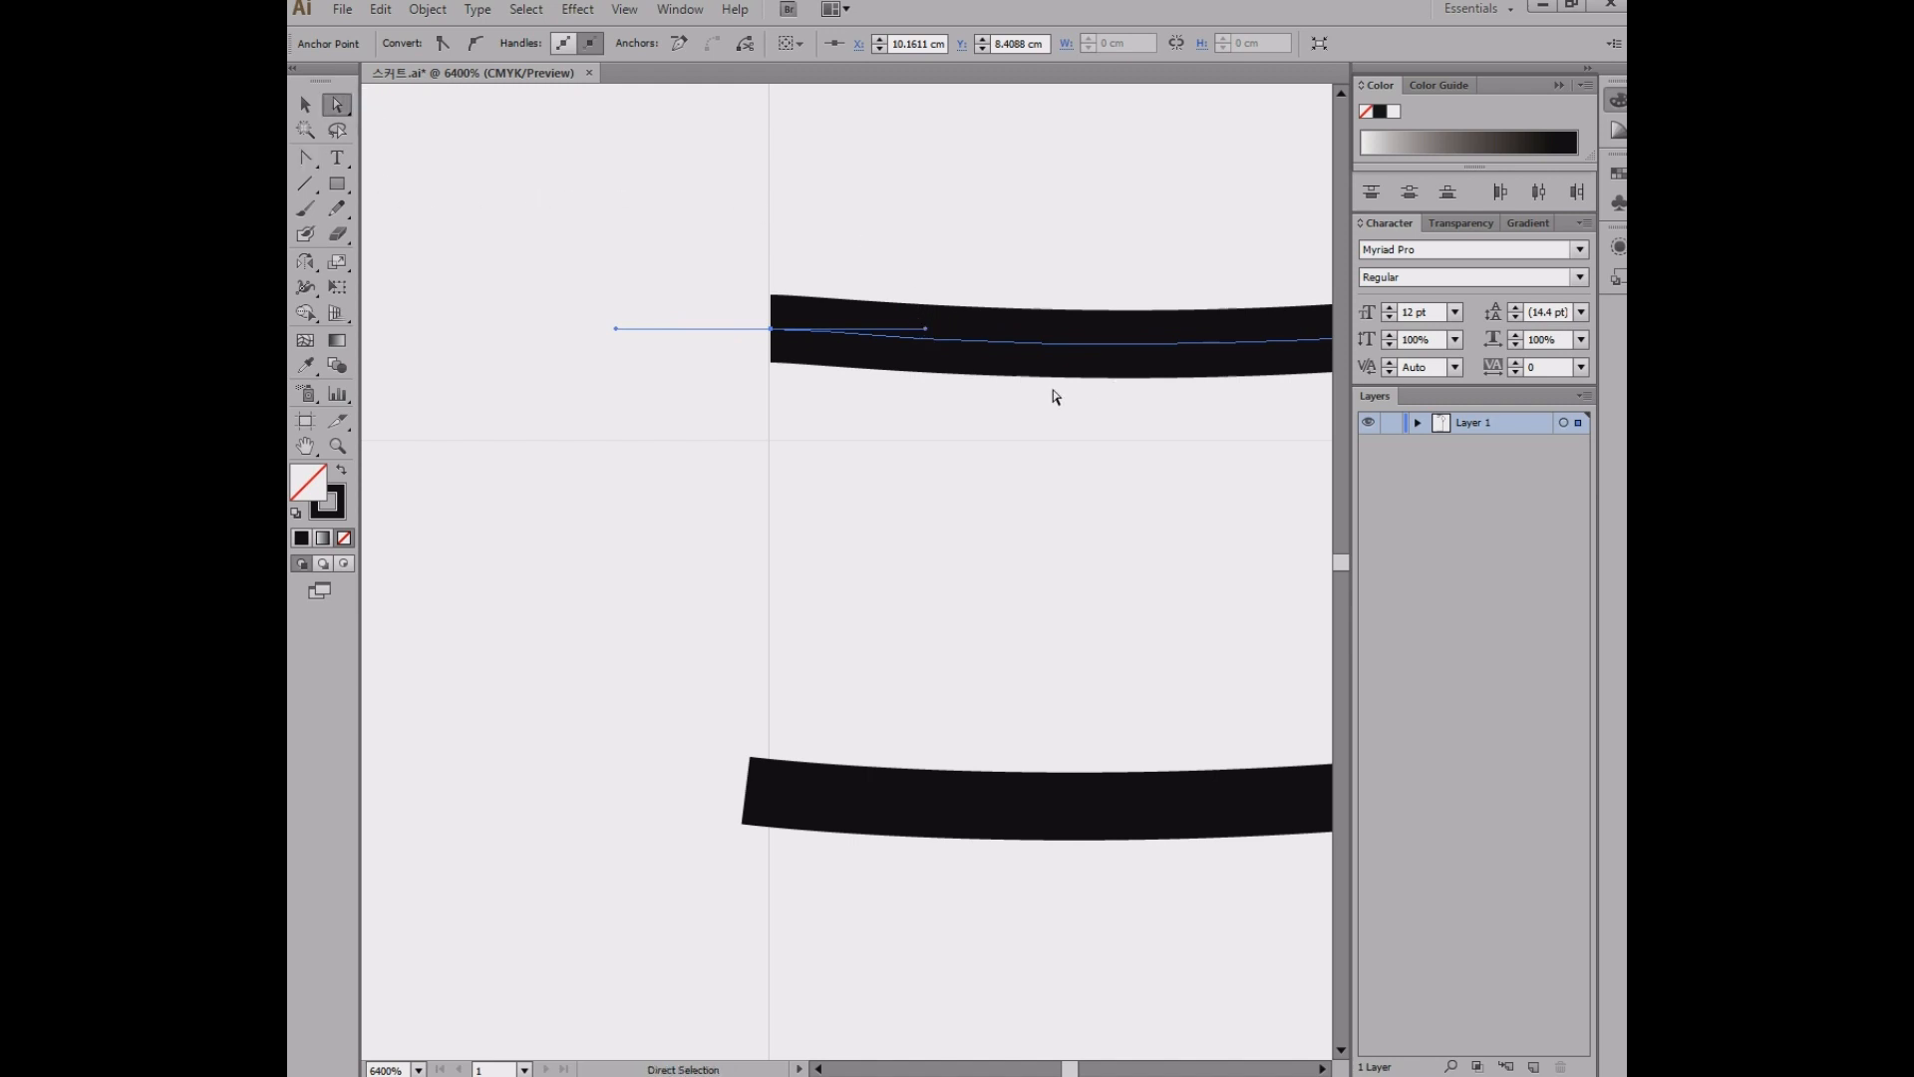
pyautogui.moveTo(777, 337); pyautogui.dragTo(777, 358)
pyautogui.scroll(-5, 1043, 531)
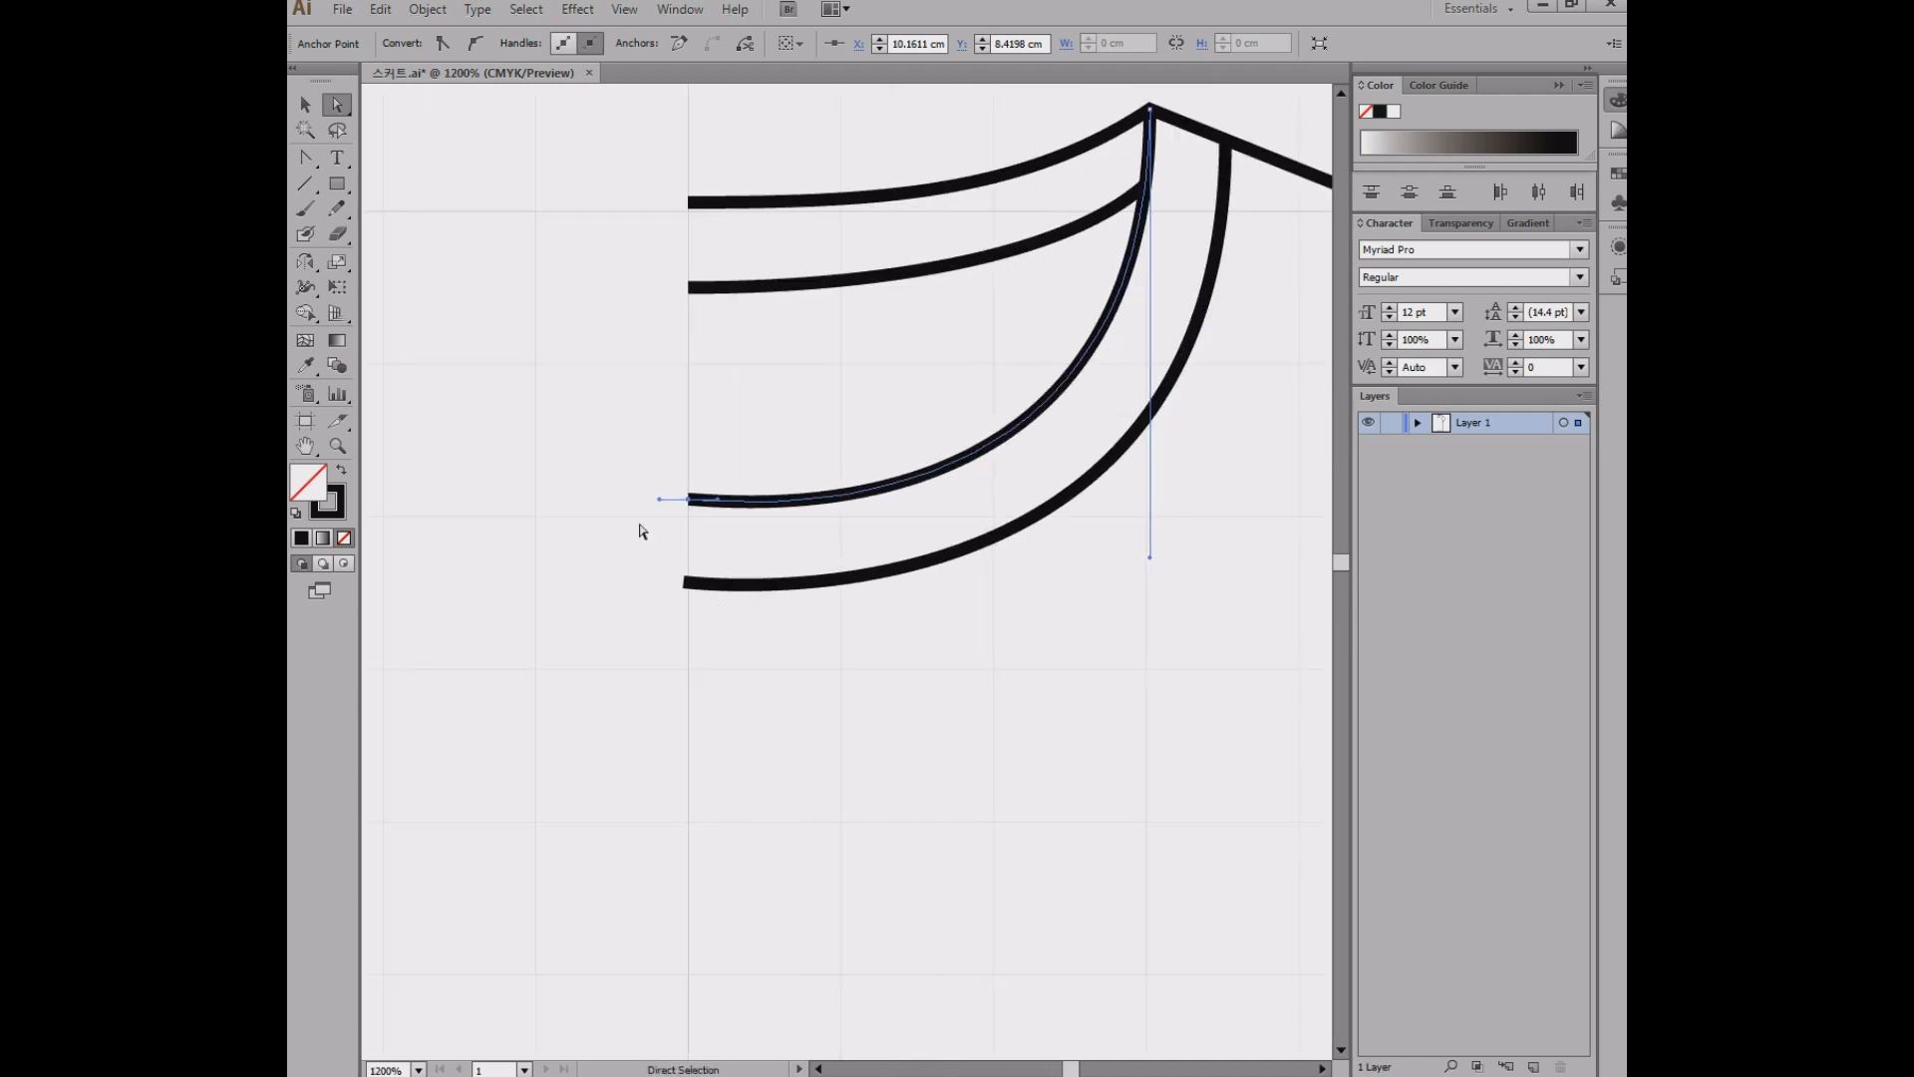
pyautogui.click(305, 158)
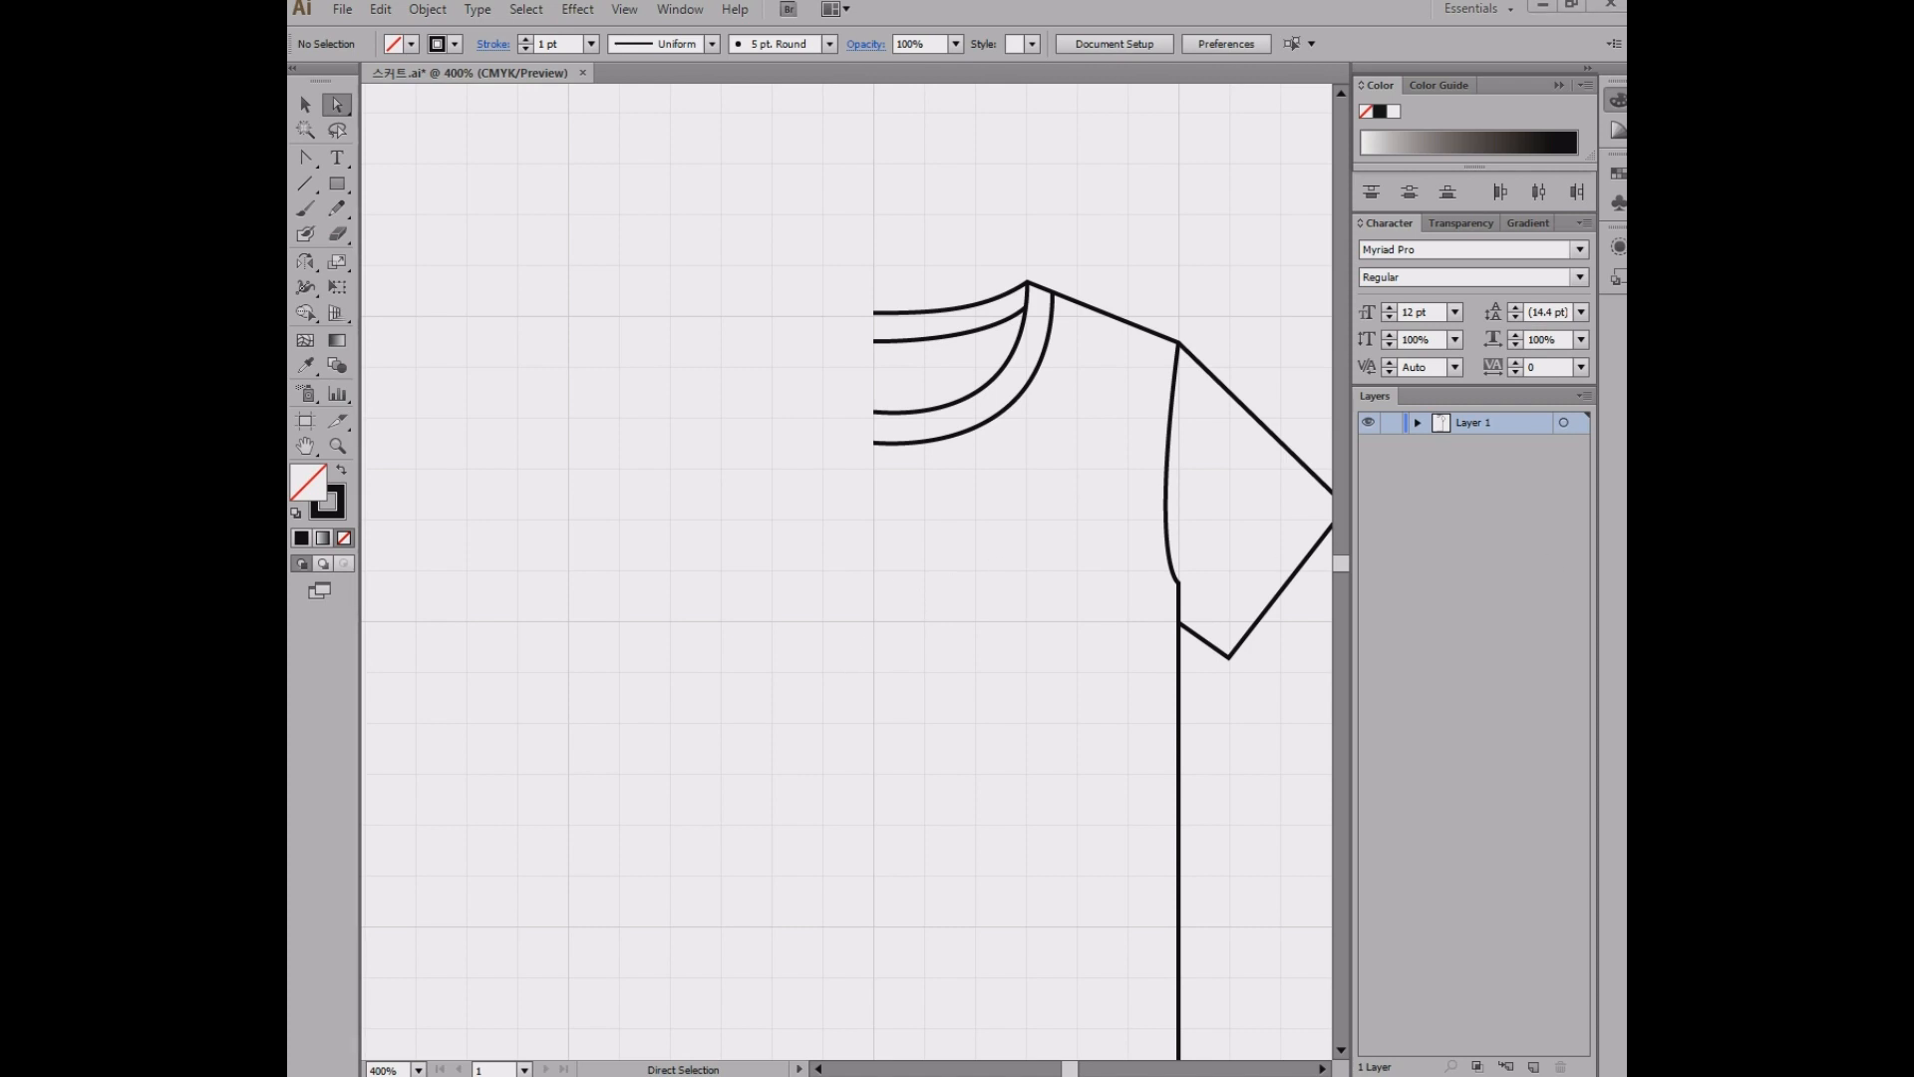
# - Set the stroke weight of the lower back neckband and both front neckline curves to 0.75 pt, after checking the 도식화1.jpg reference
pyautogui.moveTo(1626, 231); pyautogui.dragTo(1189, 175)
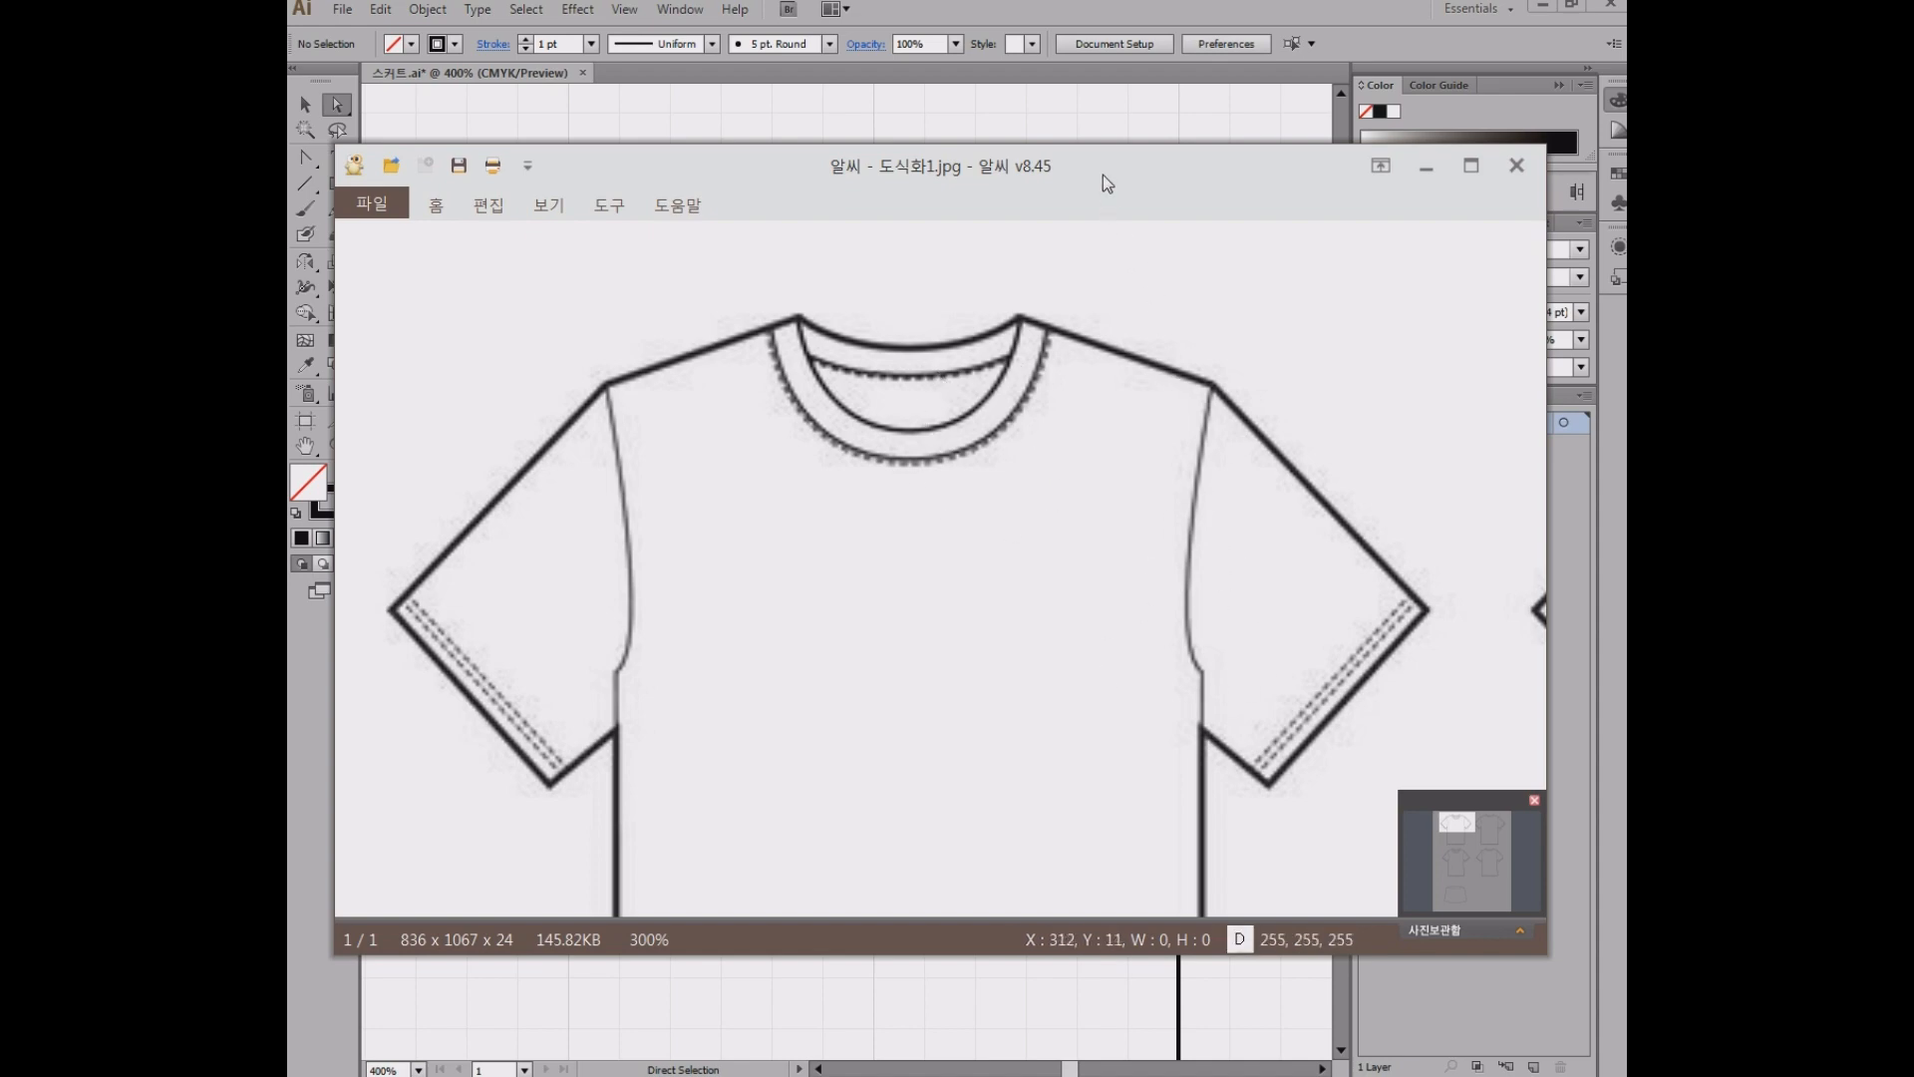
pyautogui.hotkey('alt', 'Tab')
pyautogui.press('space')
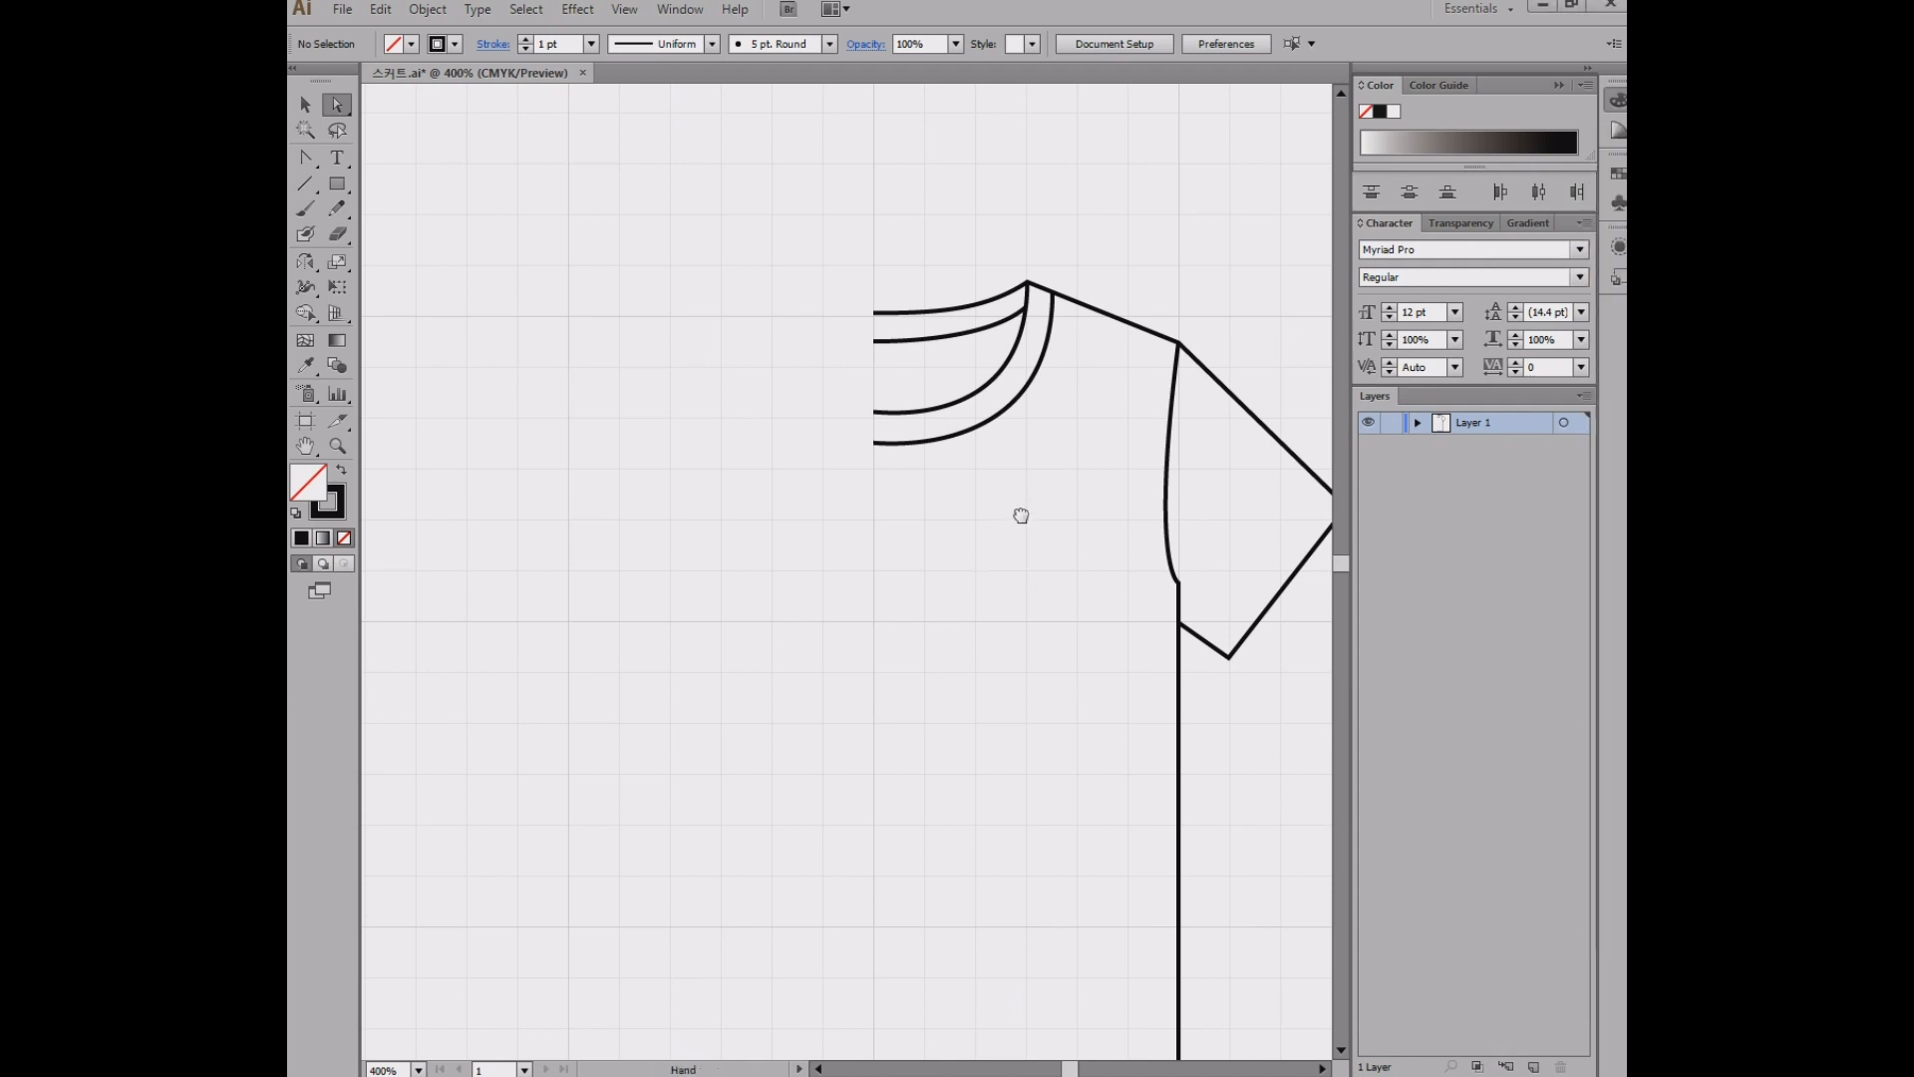
pyautogui.moveTo(1022, 515); pyautogui.dragTo(894, 496)
pyautogui.click(305, 103)
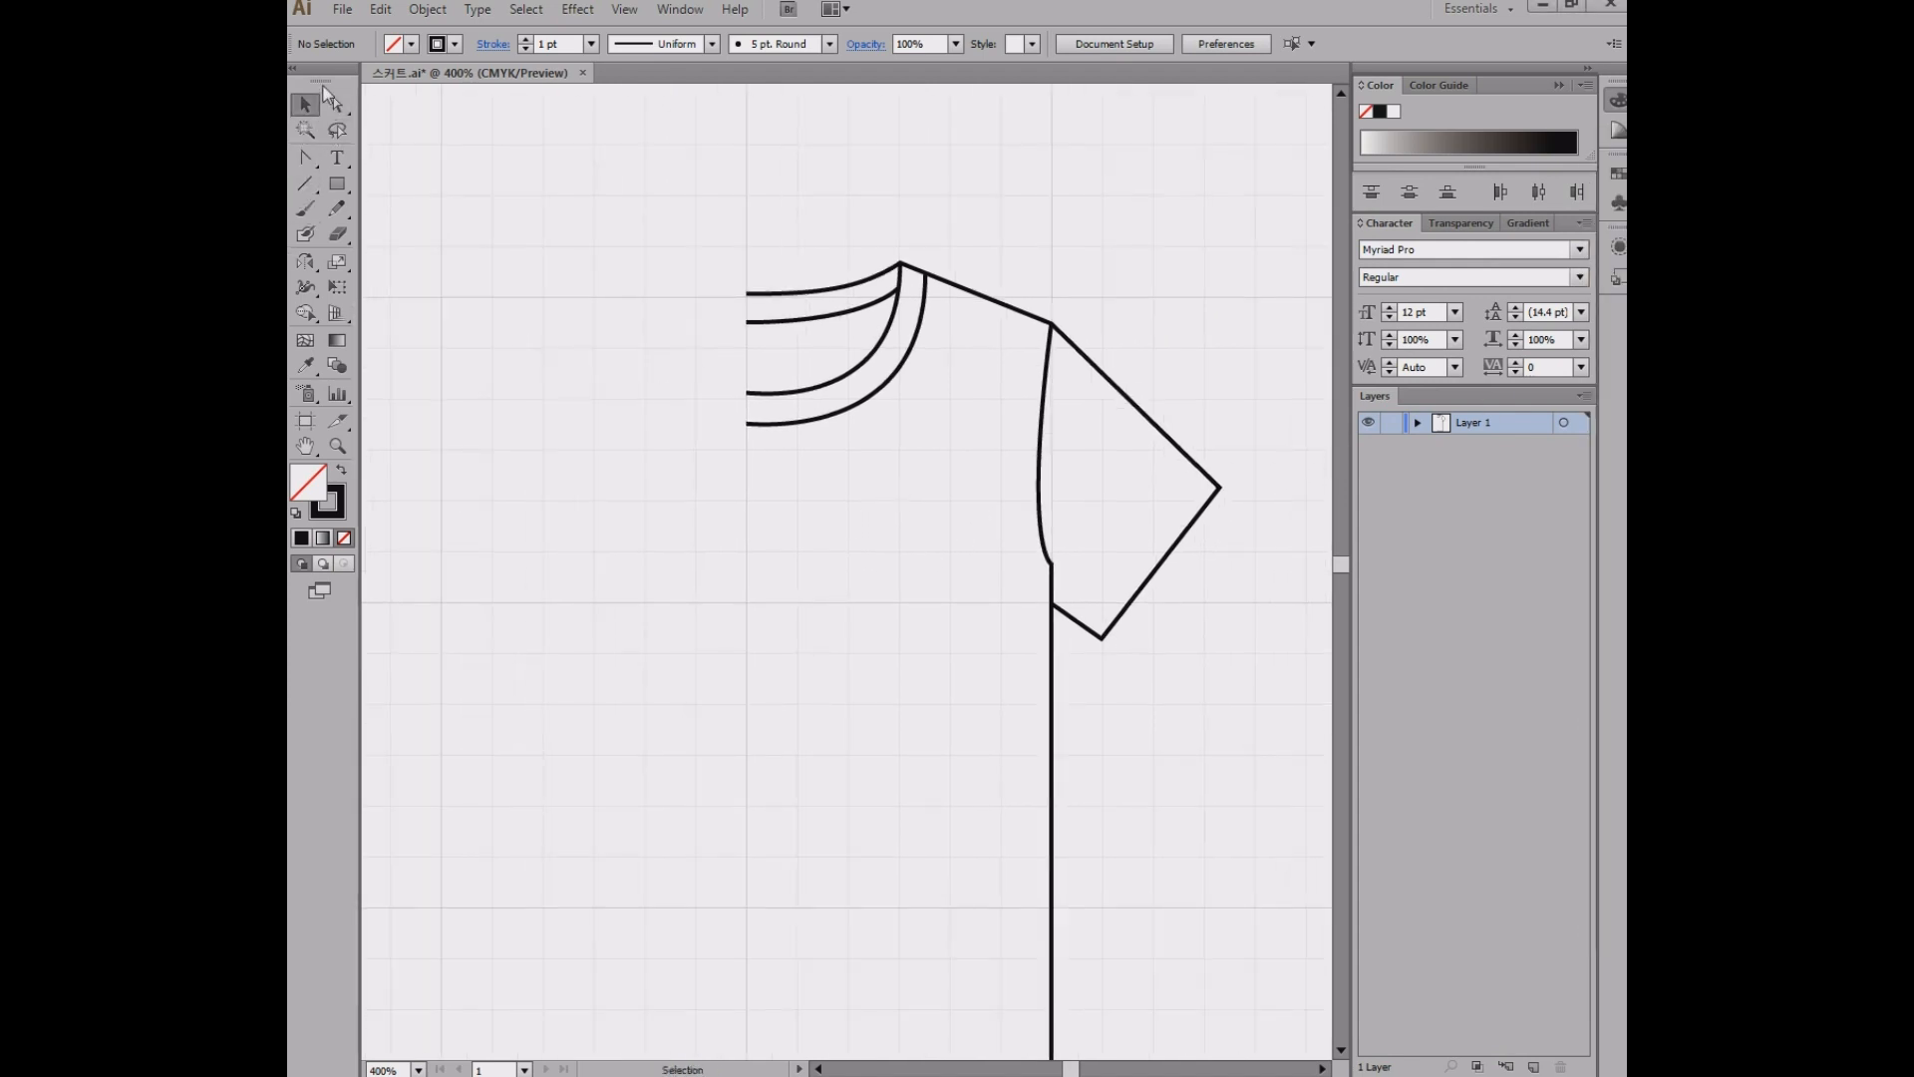
pyautogui.moveTo(820, 474); pyautogui.dragTo(932, 317)
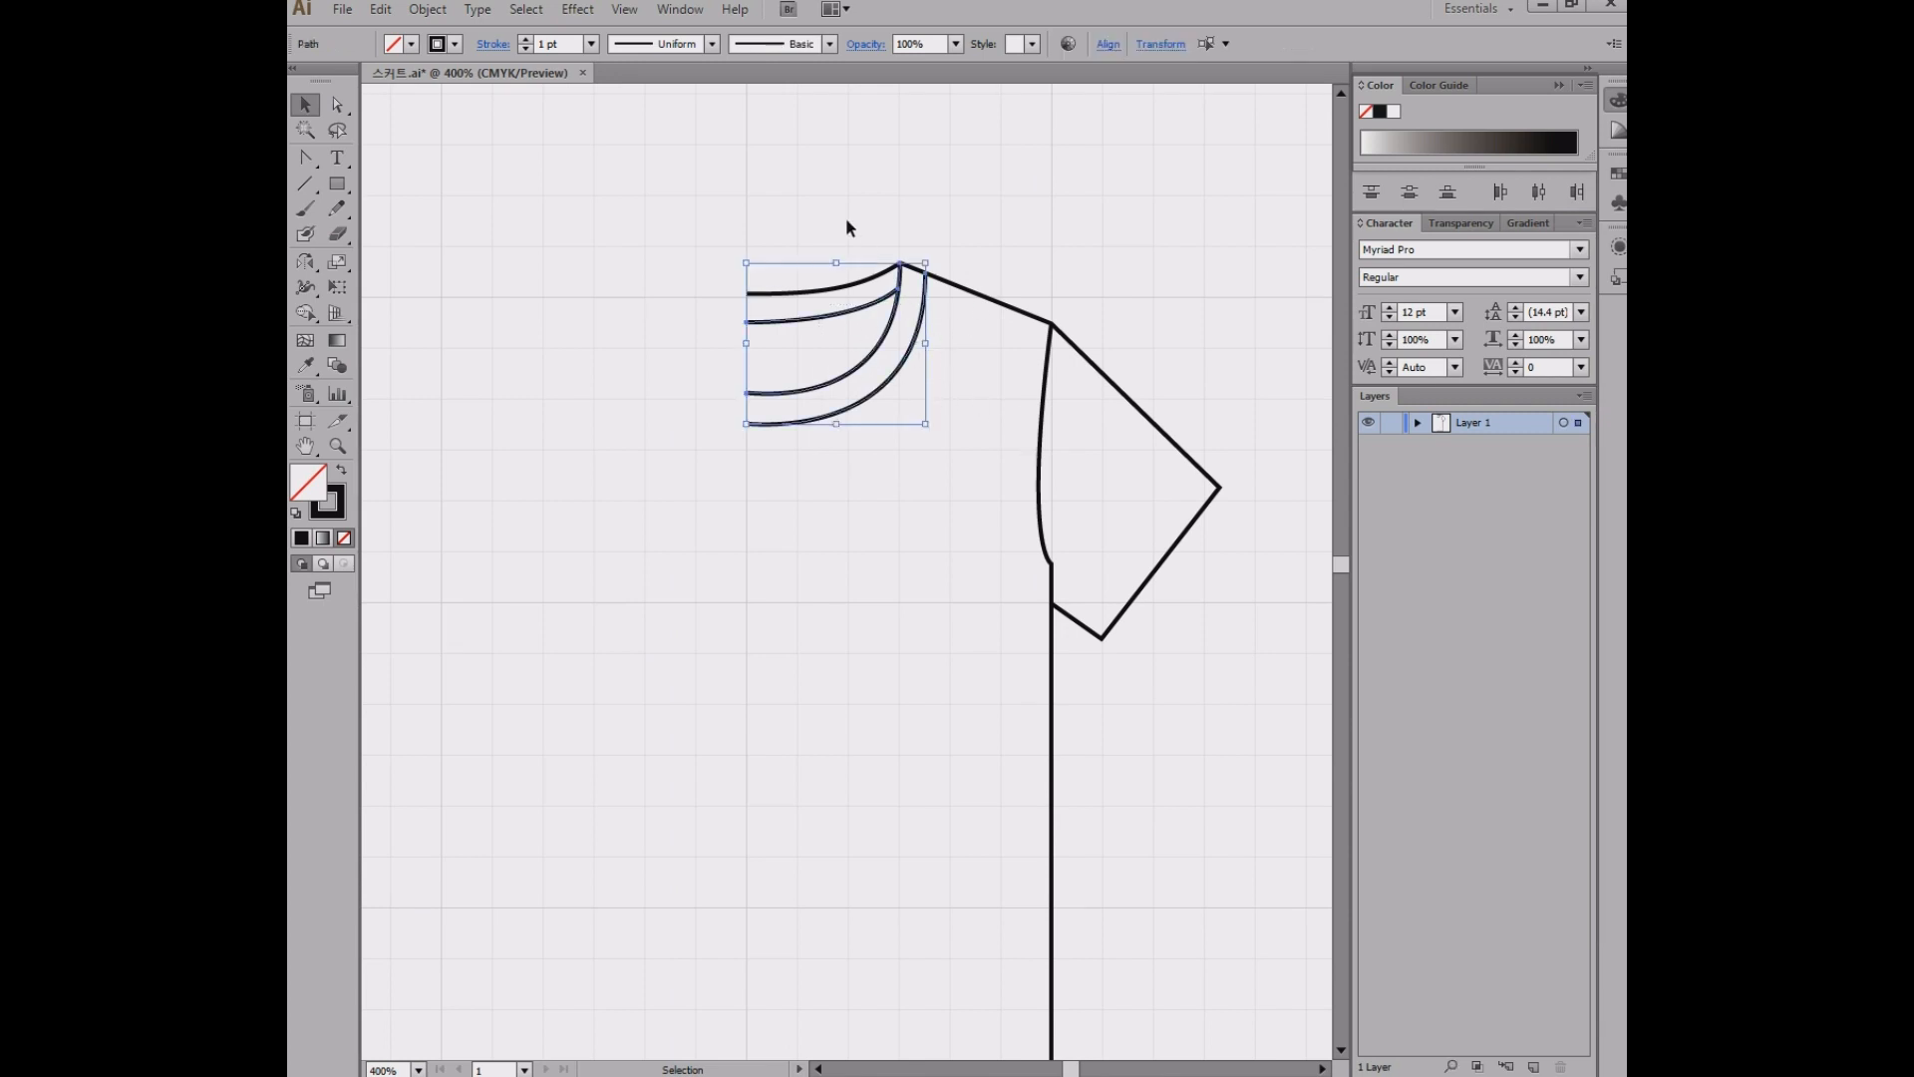
pyautogui.click(592, 50)
pyautogui.click(629, 109)
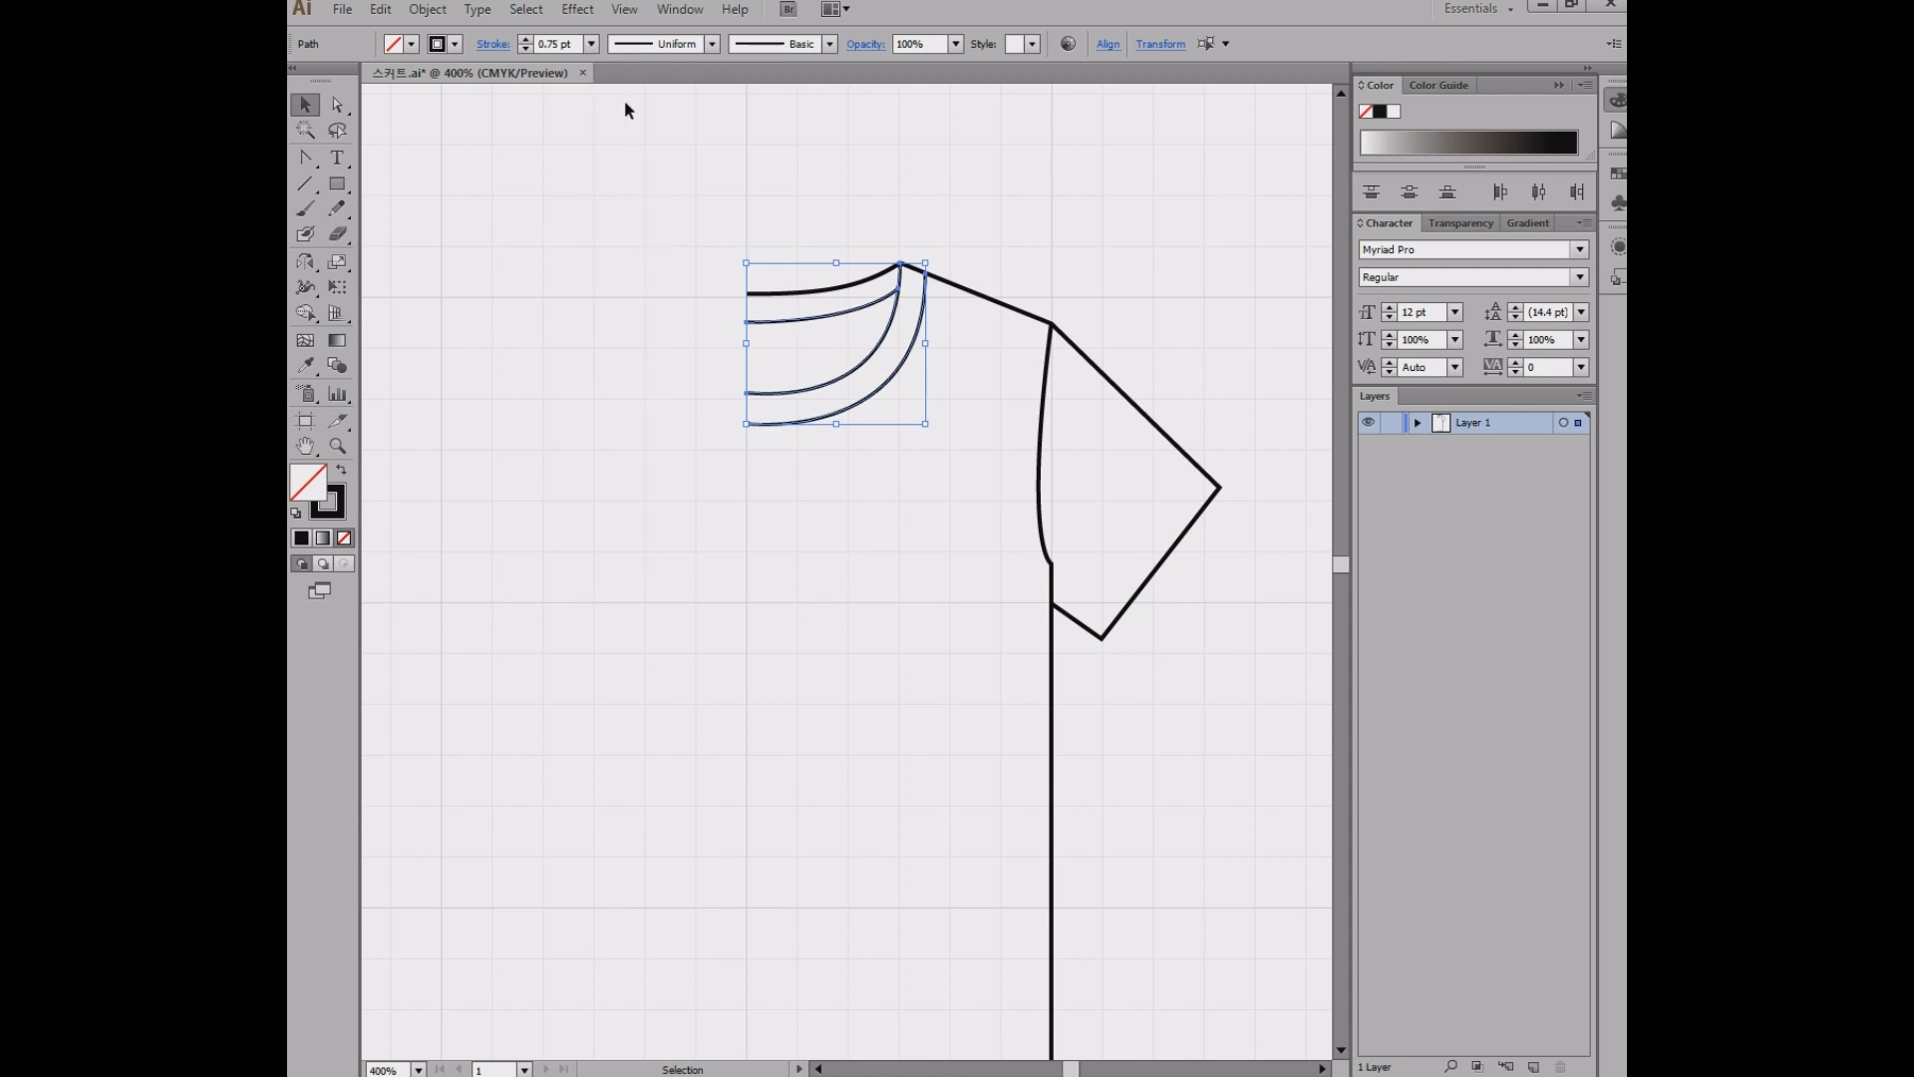
pyautogui.click(1075, 506)
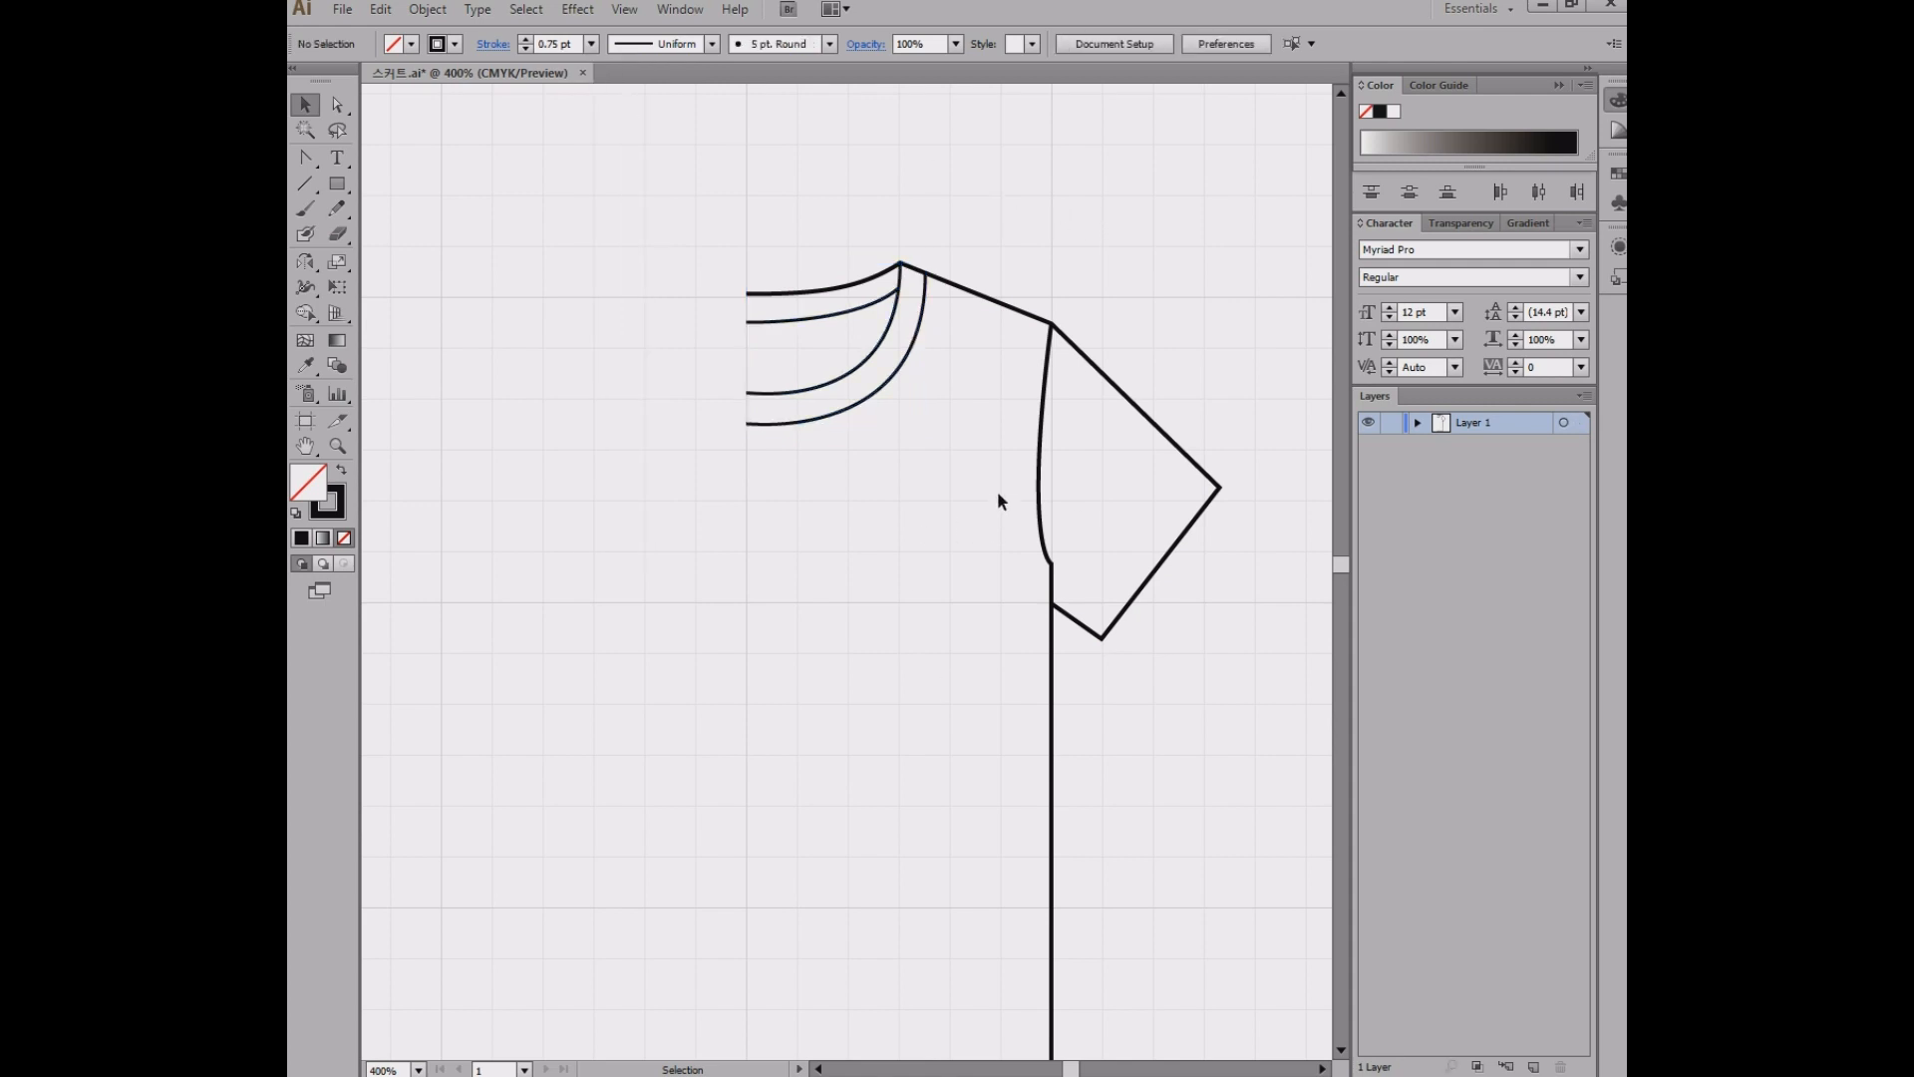
# - Set the stroke weight of the armhole seam between the body and the sleeve to 0.5 pt
pyautogui.click(1042, 495)
pyautogui.click(592, 44)
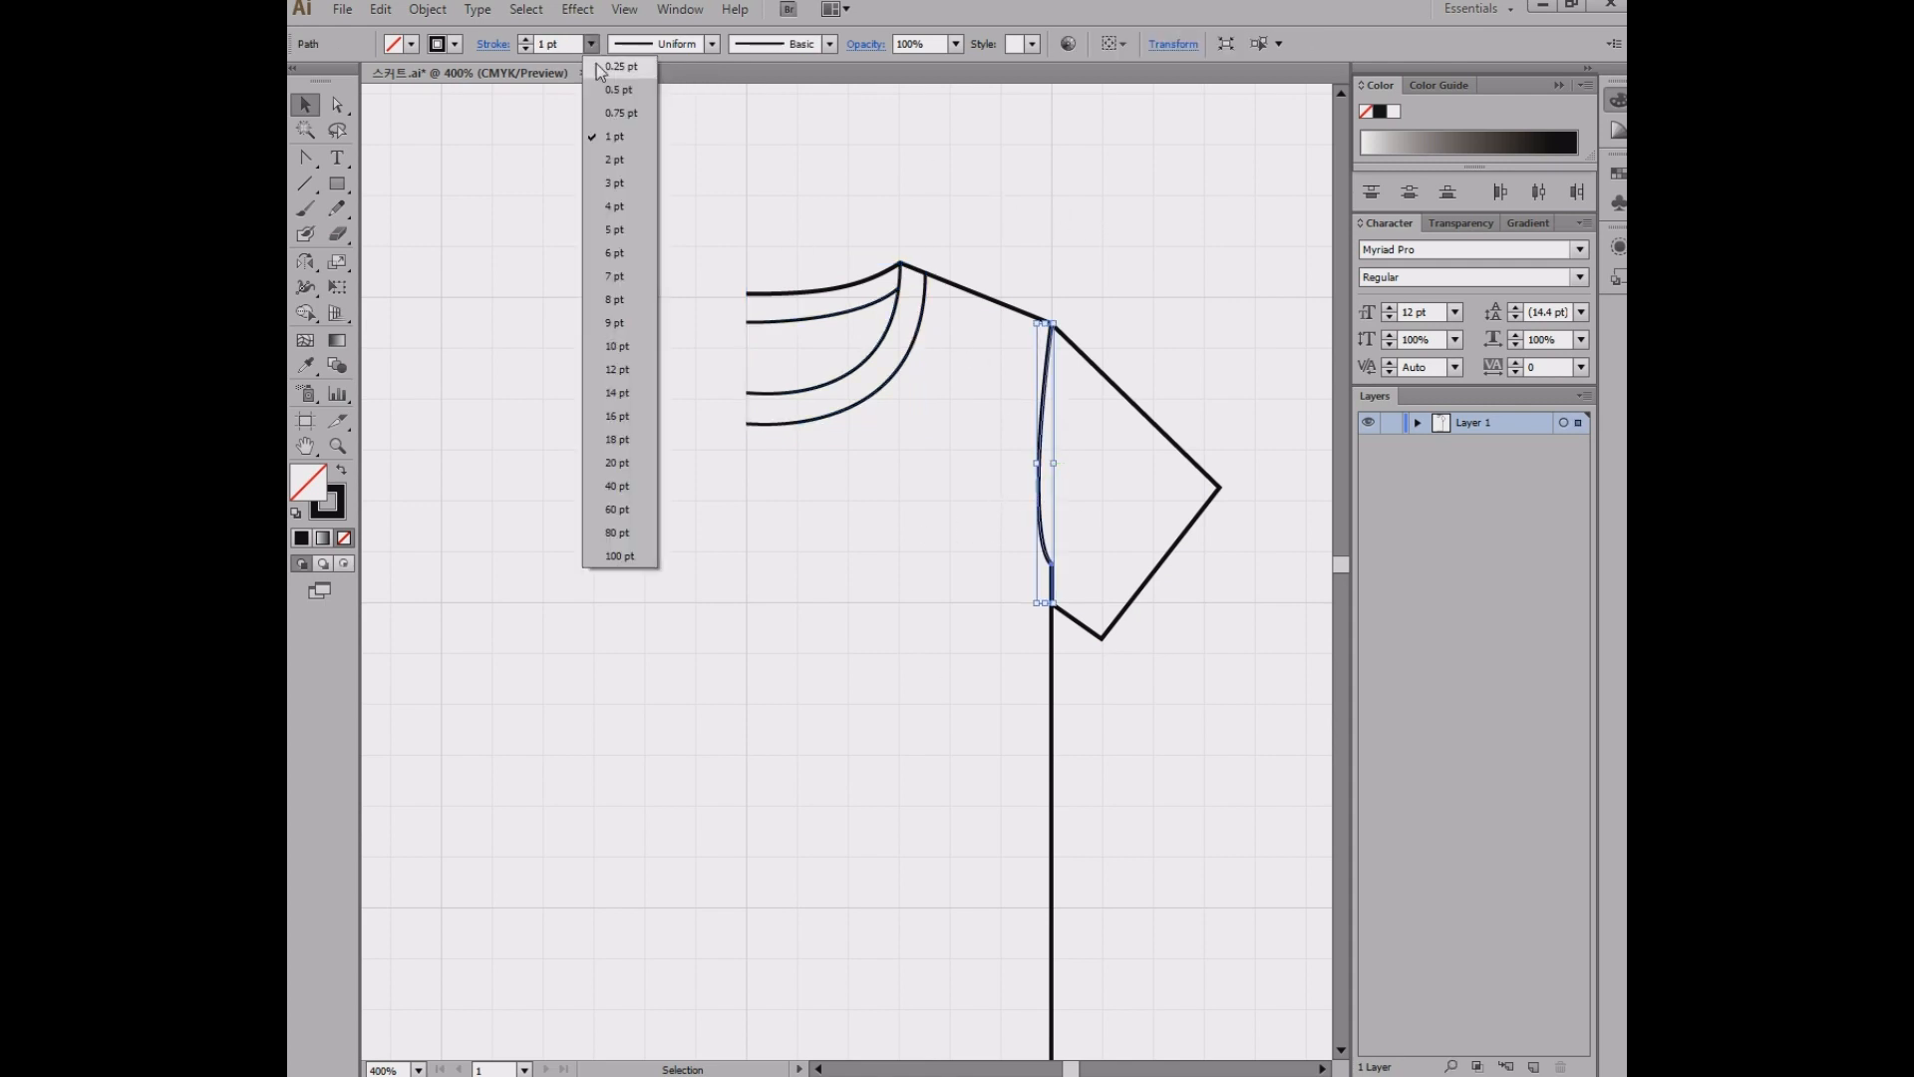
pyautogui.click(619, 88)
pyautogui.click(919, 482)
pyautogui.moveTo(937, 653); pyautogui.dragTo(937, 567)
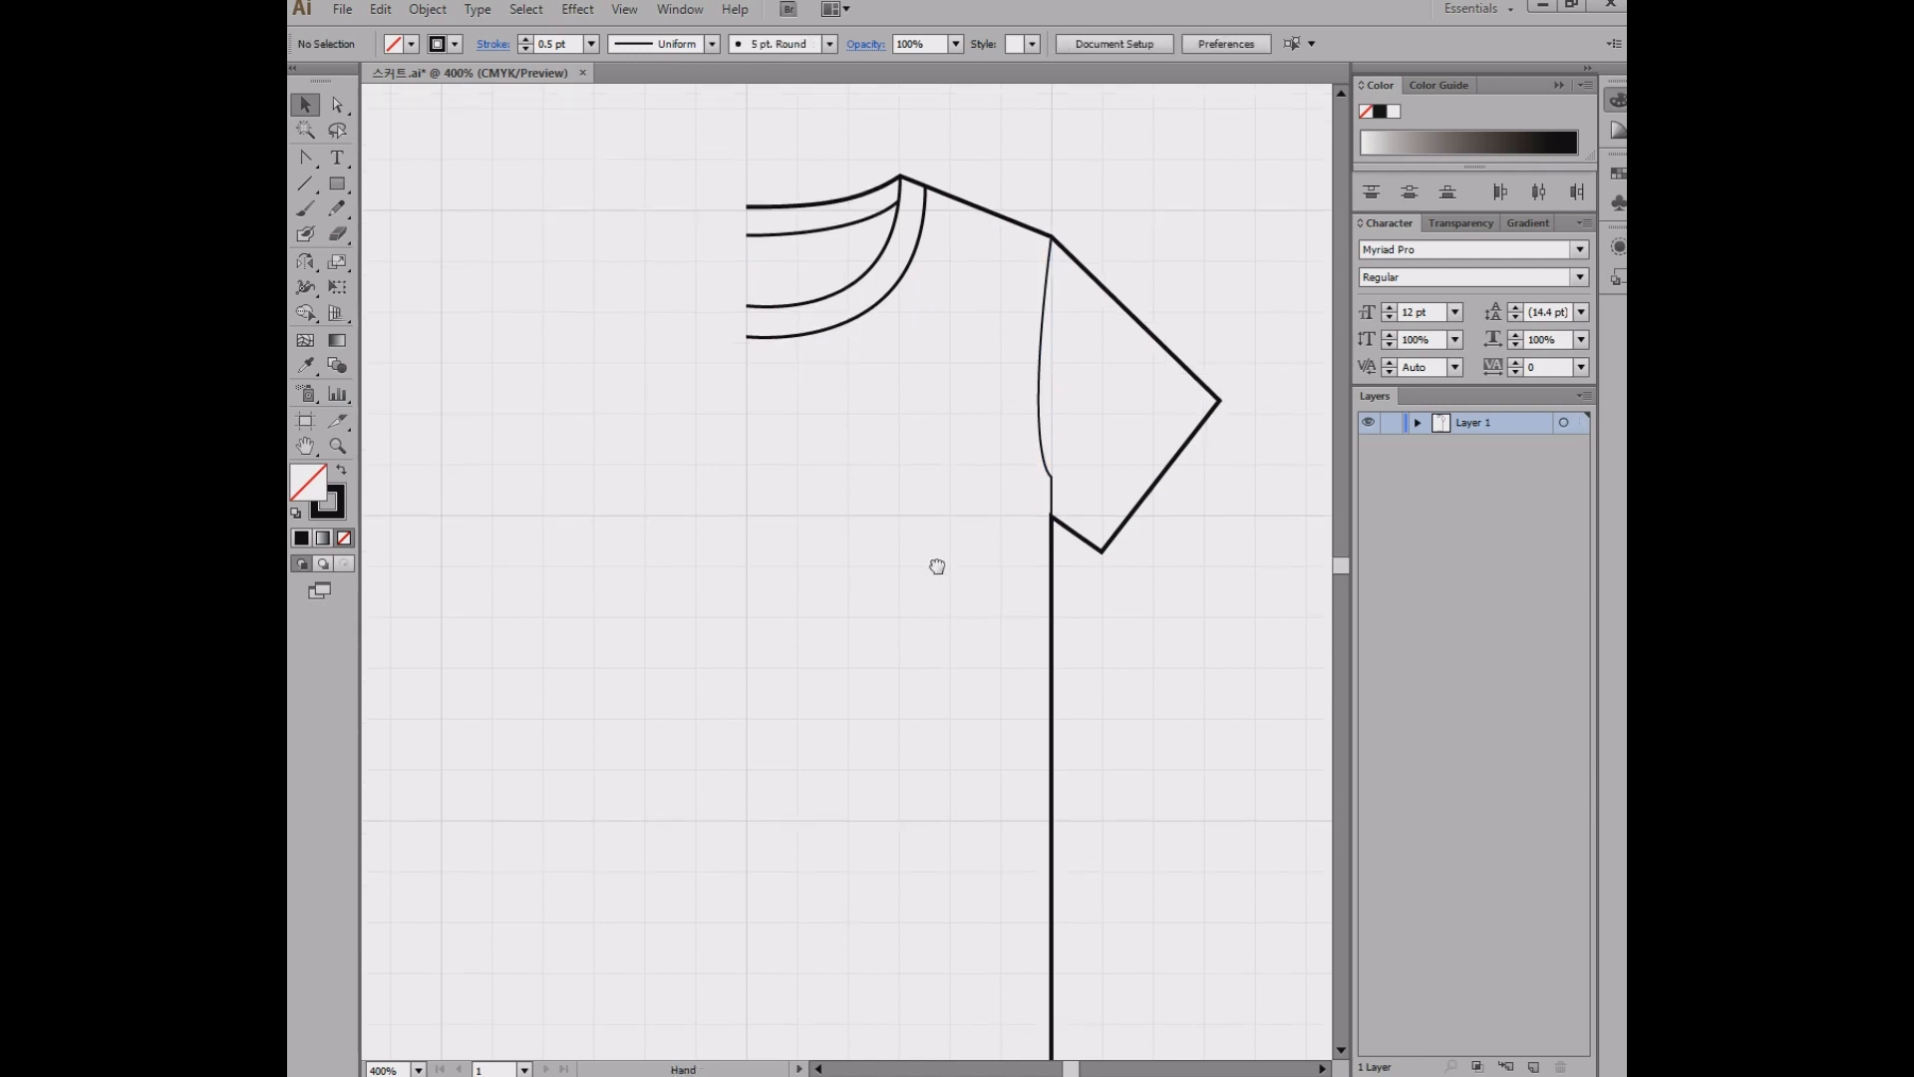
pyautogui.moveTo(798, 377); pyautogui.dragTo(881, 207)
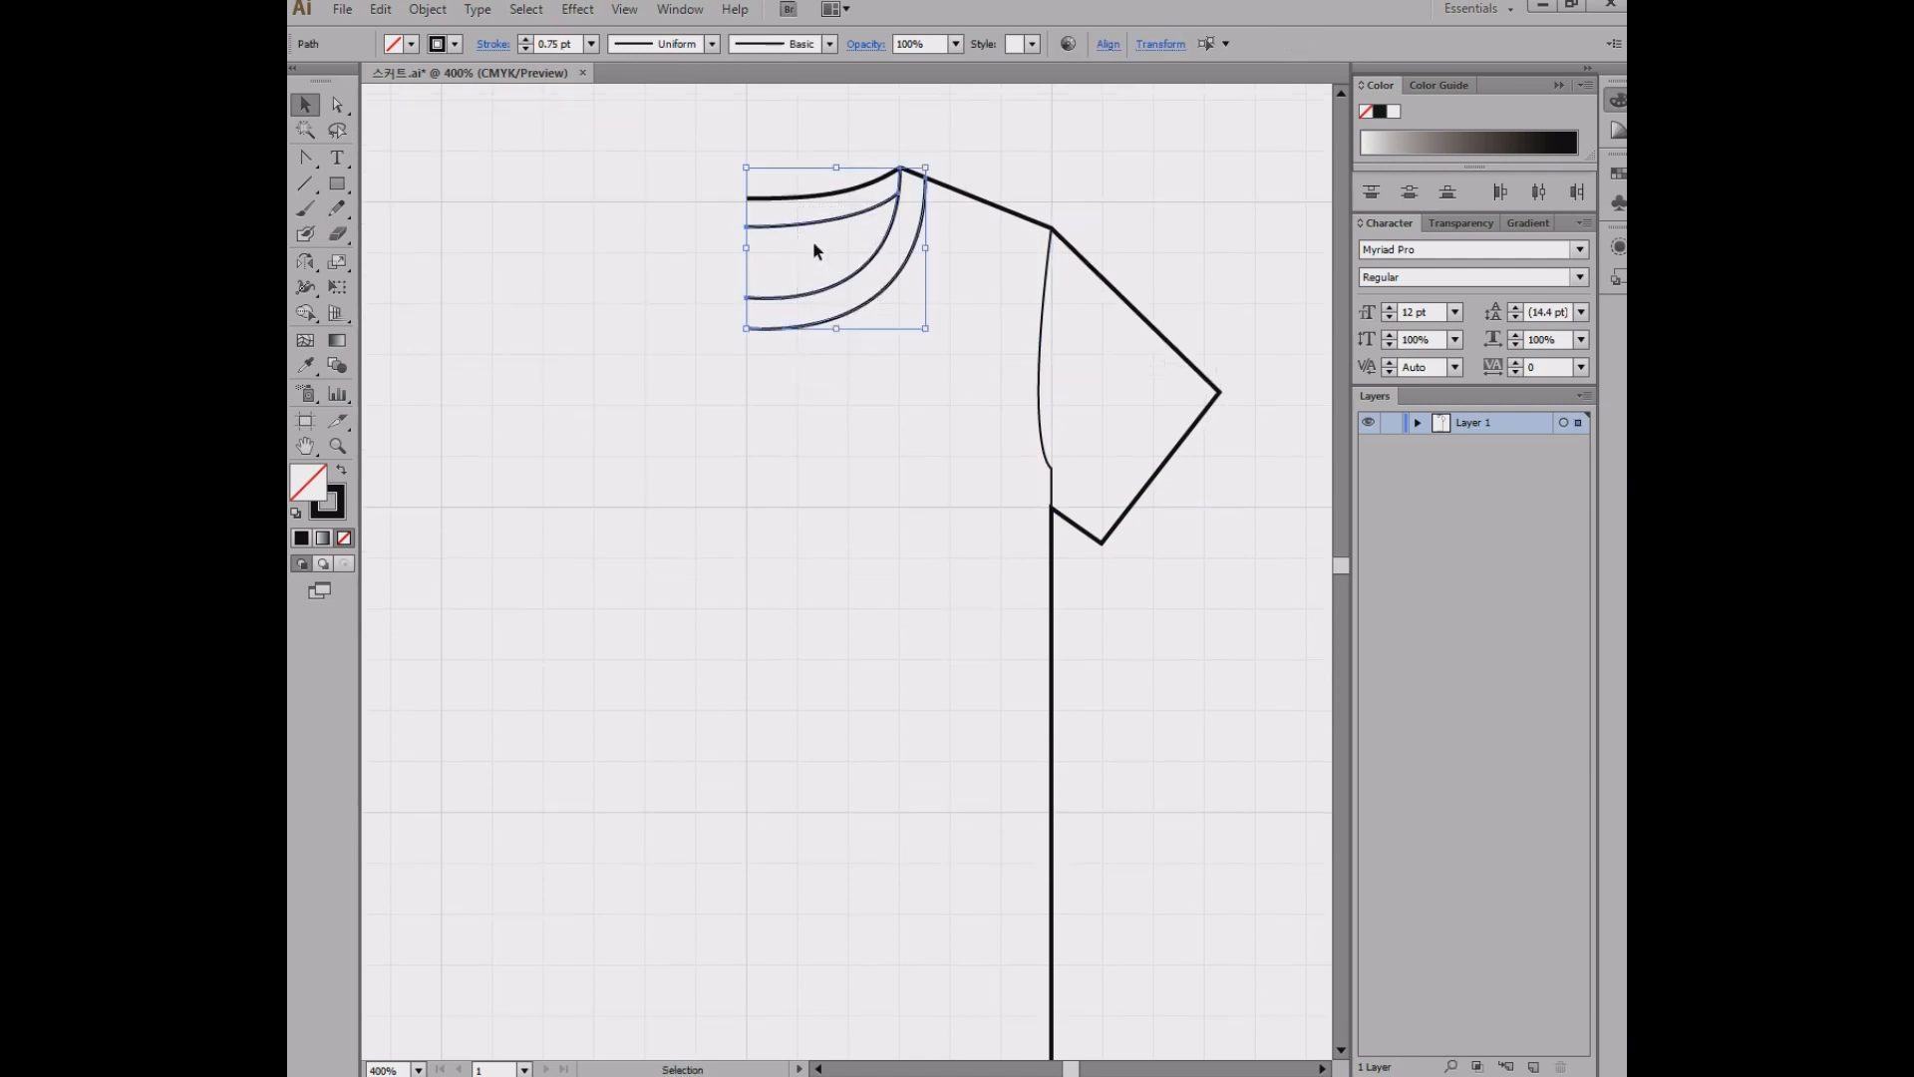
pyautogui.click(592, 44)
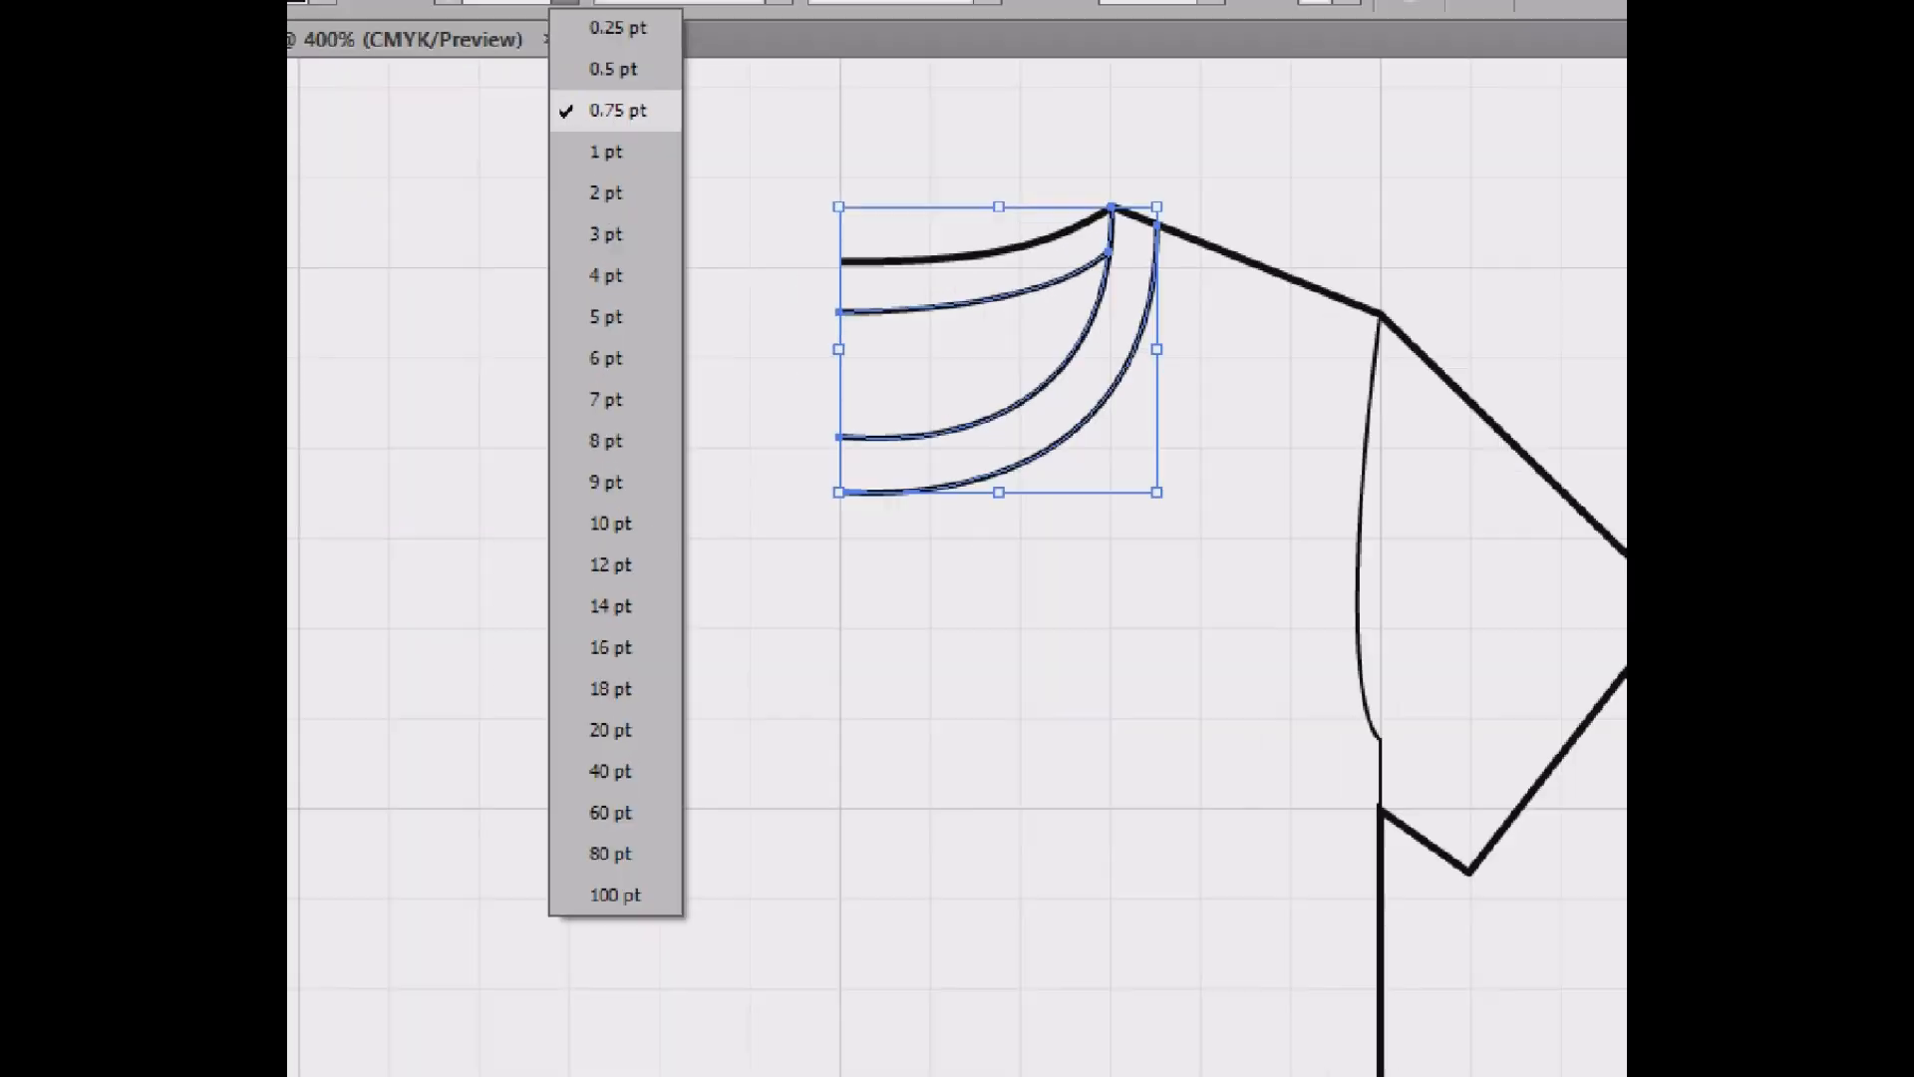
pyautogui.moveTo(559, 87); pyautogui.dragTo(659, 130)
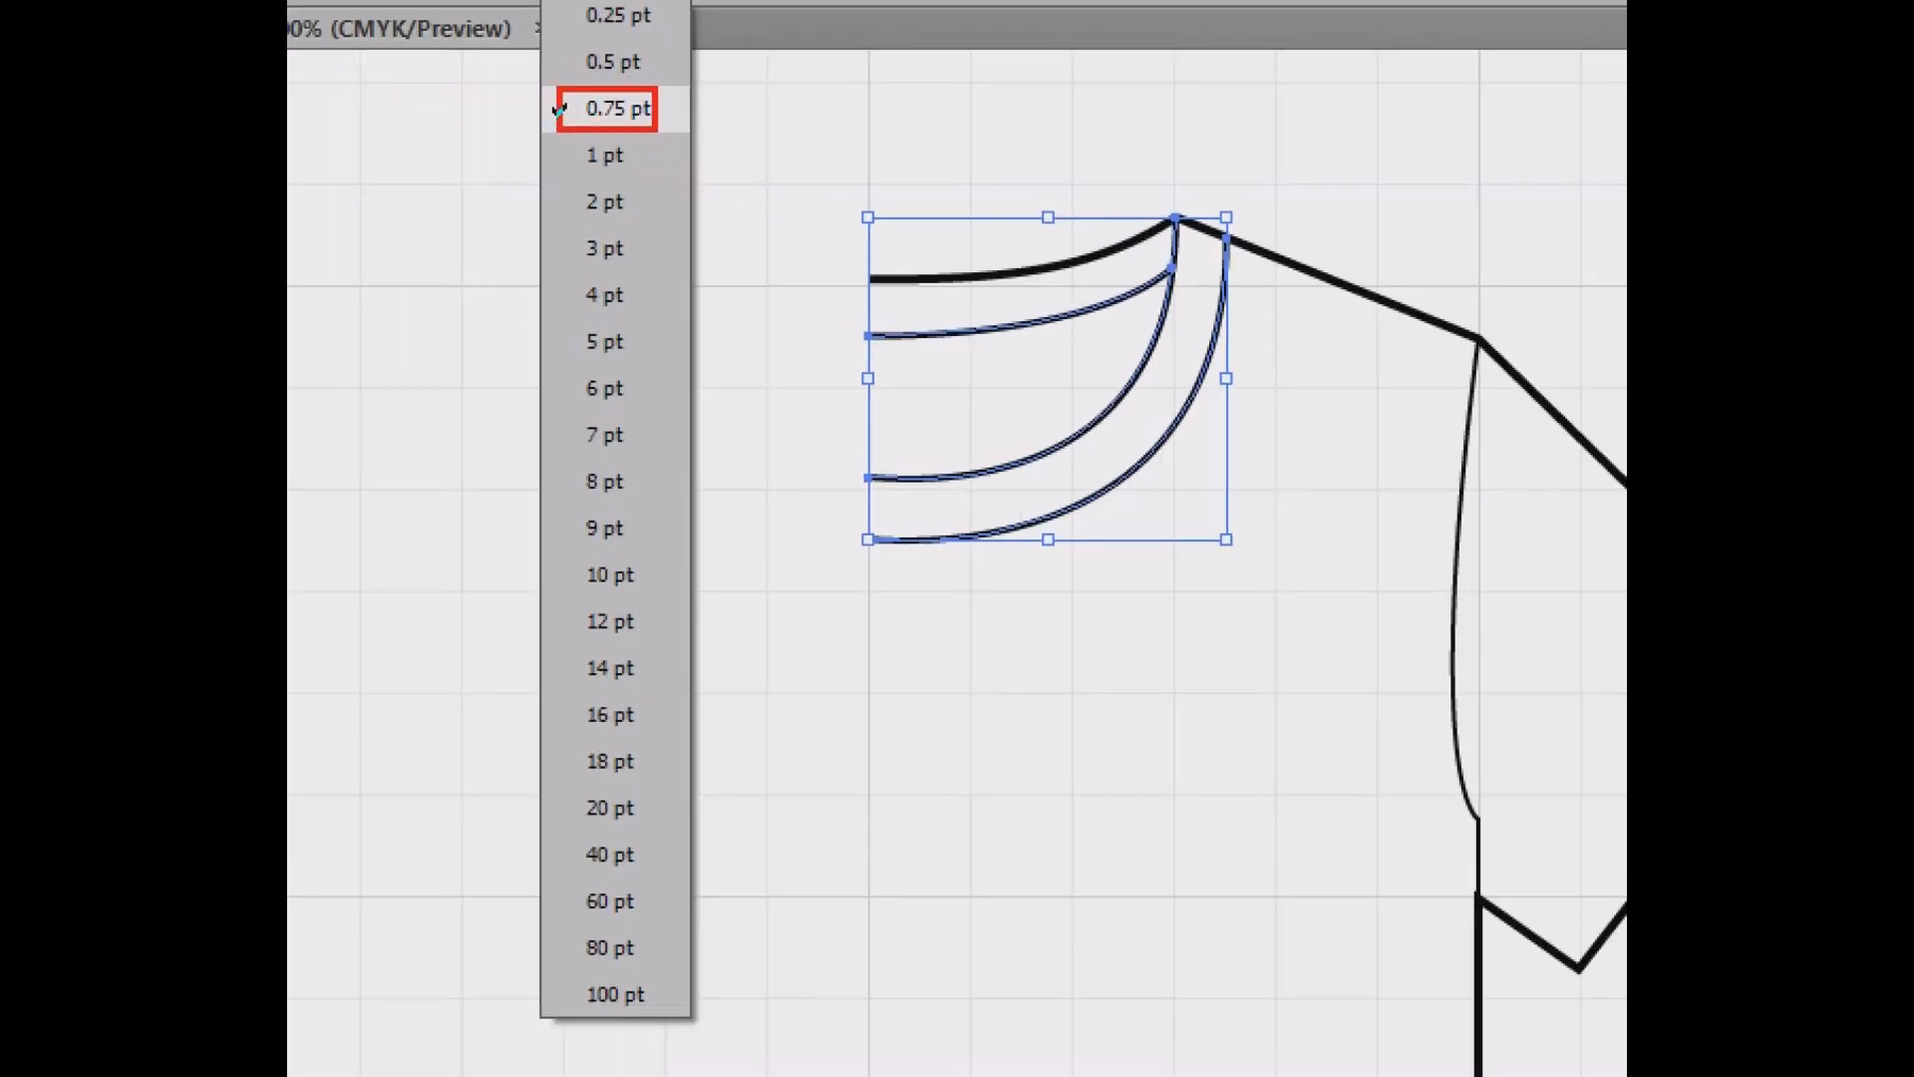
pyautogui.moveTo(1486, 640)
pyautogui.mouseDown()
pyautogui.moveTo(1409, 697)
pyautogui.moveTo(1391, 584)
pyautogui.moveTo(1486, 682)
pyautogui.mouseUp()
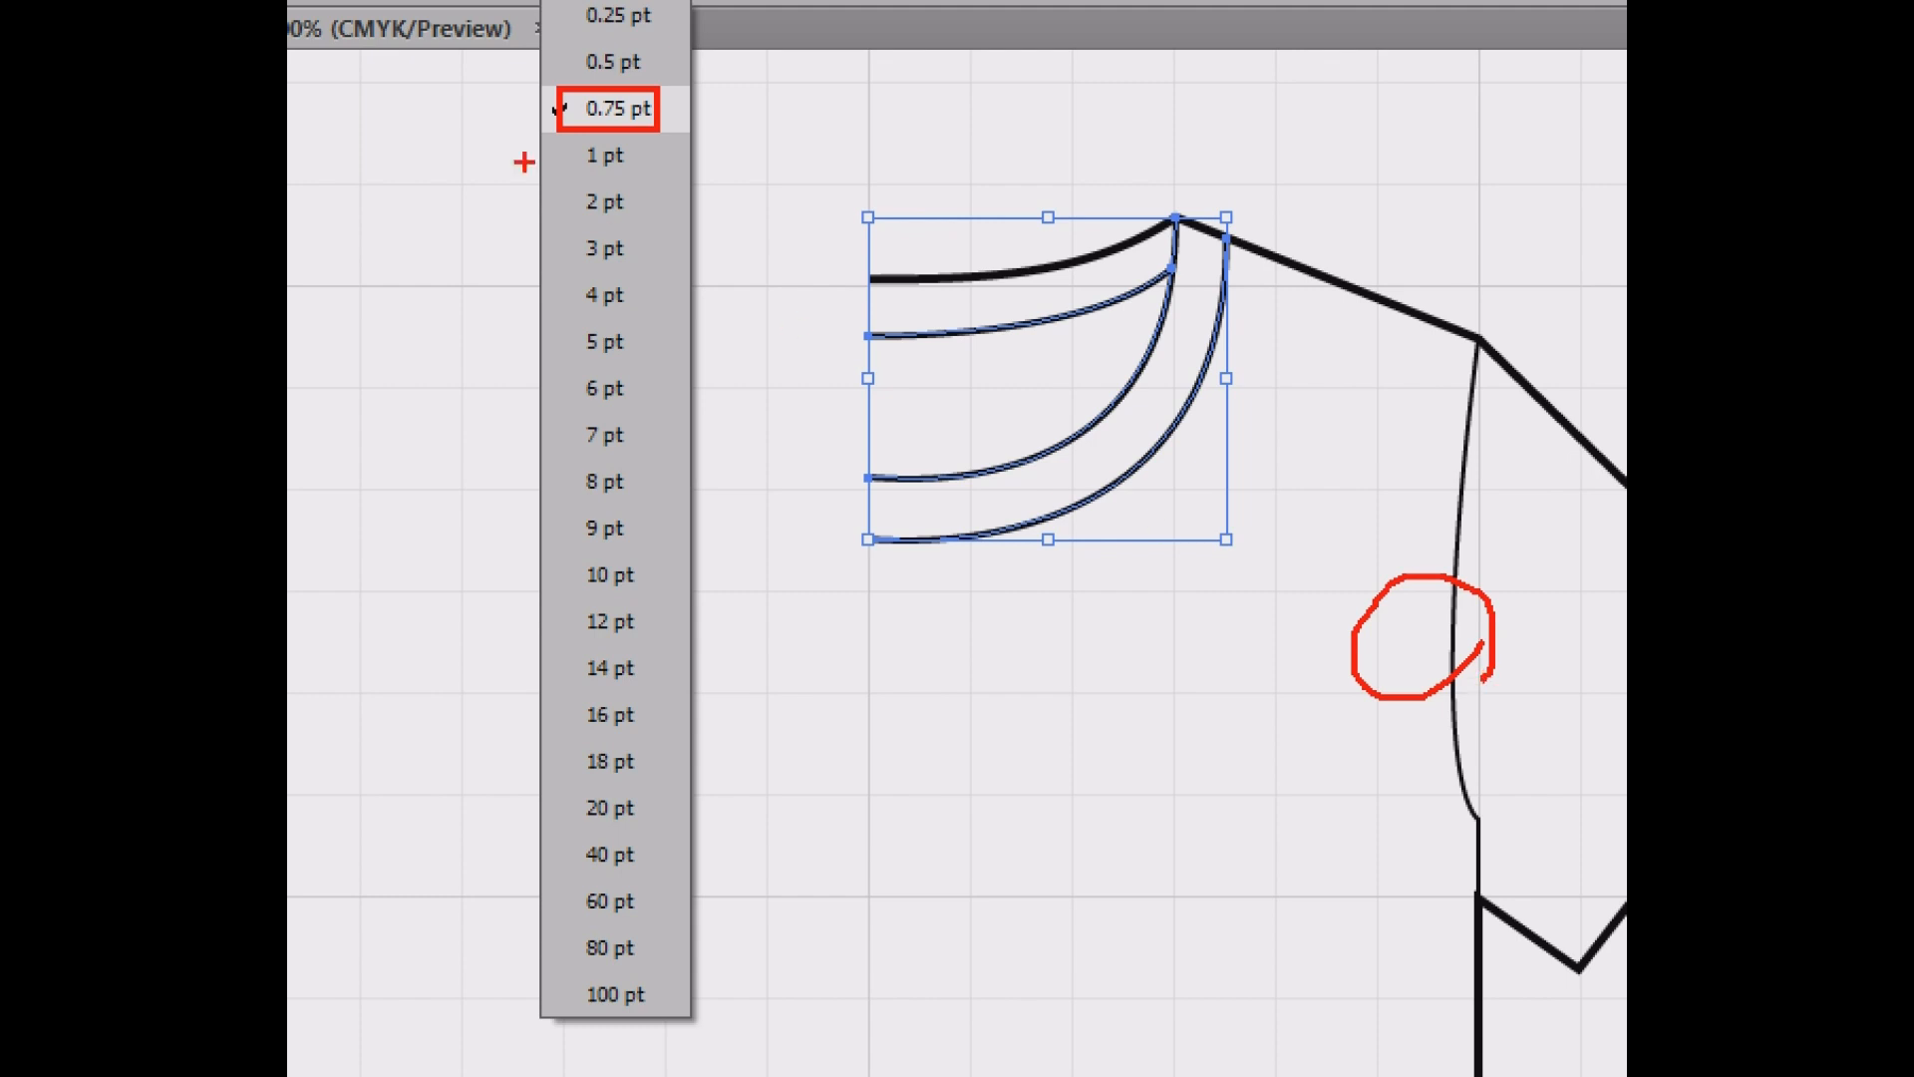
pyautogui.moveTo(653, 64)
pyautogui.mouseDown()
pyautogui.moveTo(587, 72)
pyautogui.moveTo(596, 40)
pyautogui.moveTo(654, 58)
pyautogui.mouseUp()
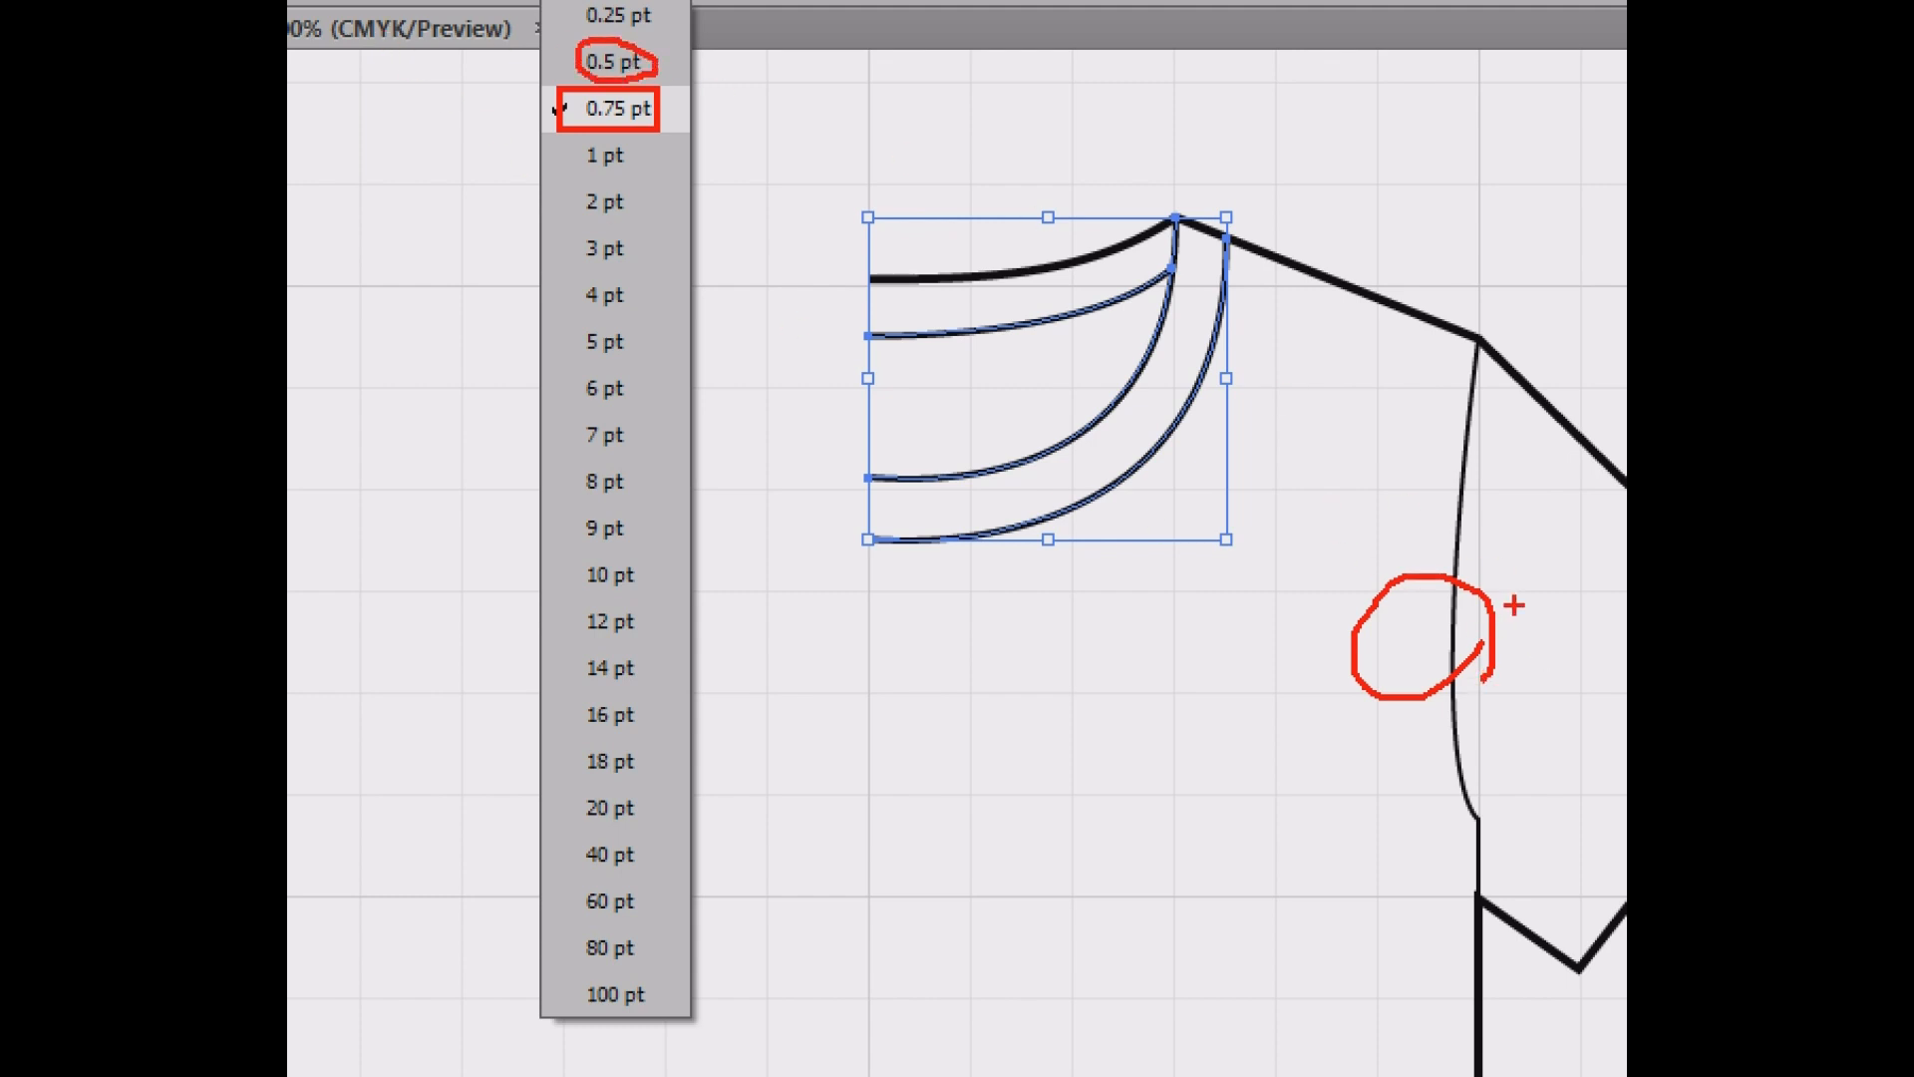
pyautogui.press('Escape')
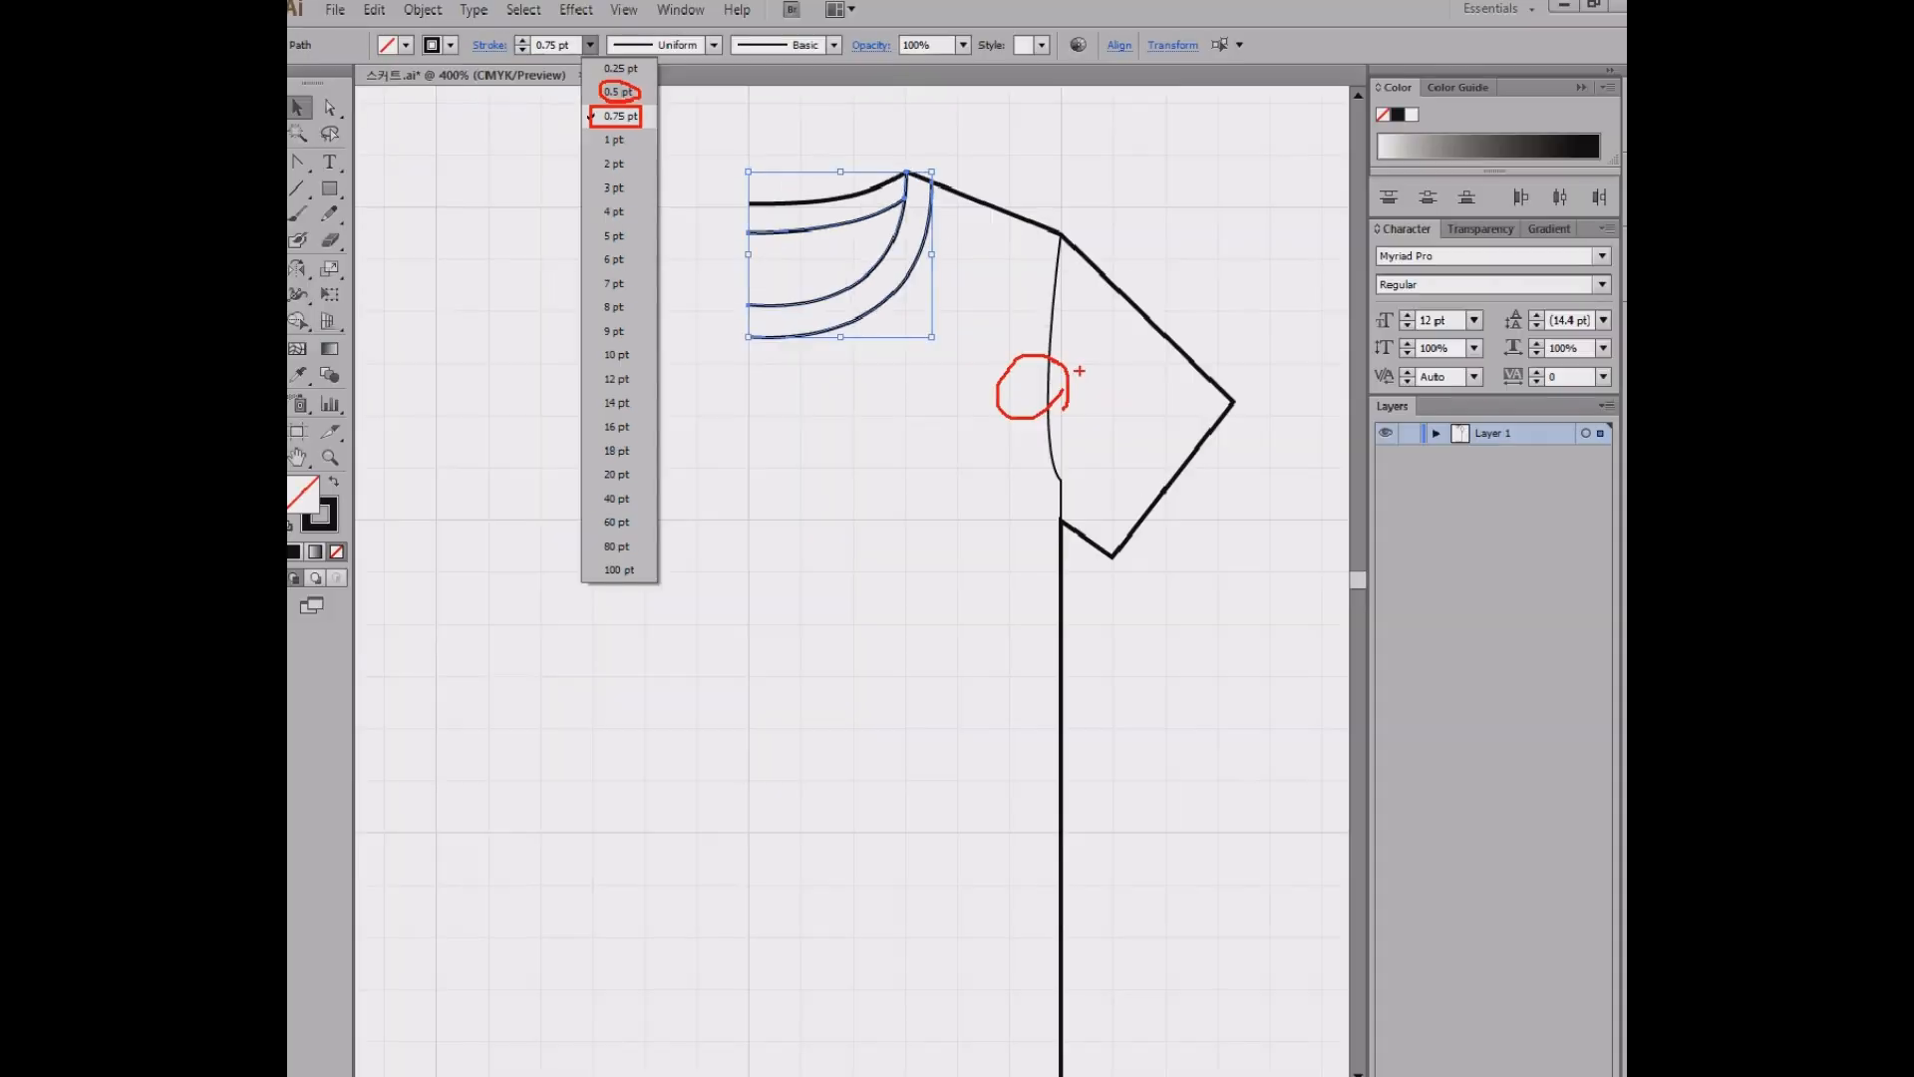
pyautogui.click(997, 314)
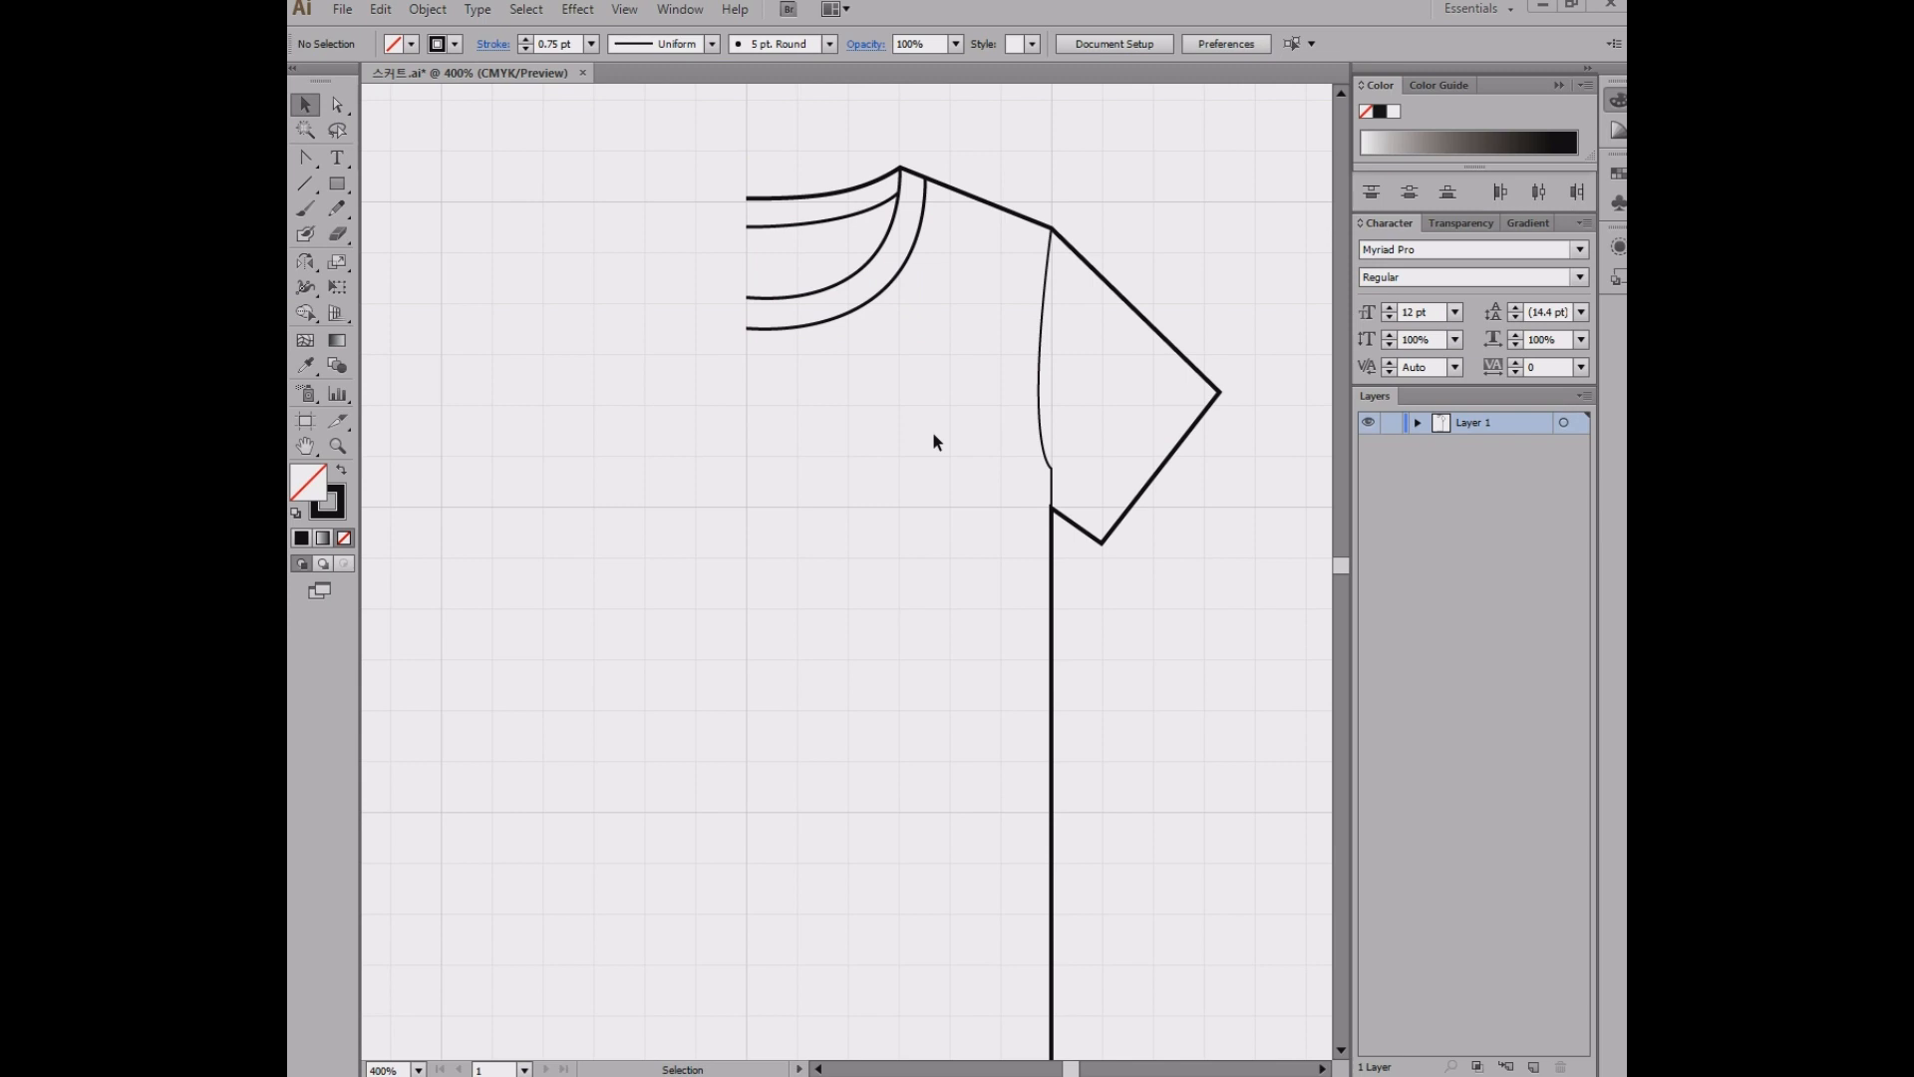
pyautogui.click(591, 44)
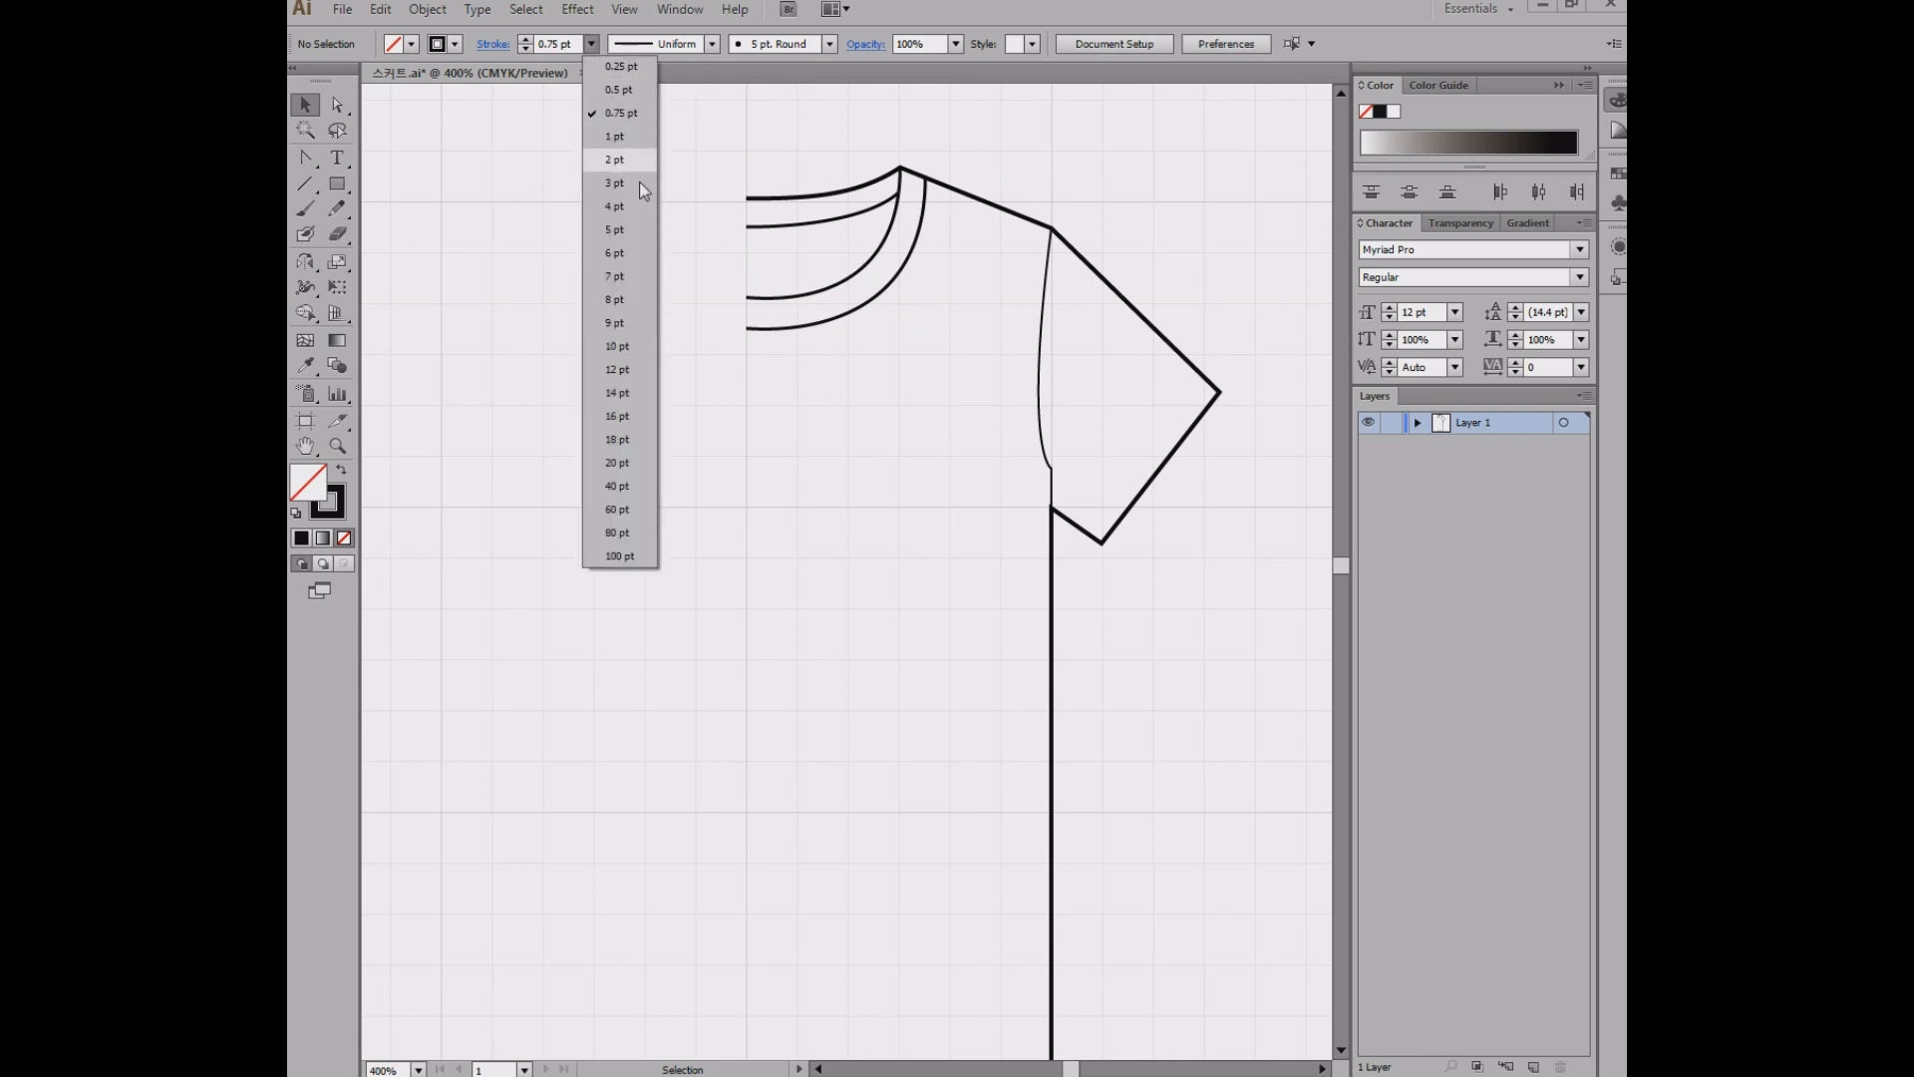
pyautogui.click(591, 44)
# - Set the stroke weight of the lower back neckband curve and both front neckline curves to 0.8 pt
pyautogui.moveTo(819, 344)
pyautogui.mouseDown()
pyautogui.moveTo(843, 220)
pyautogui.moveTo(866, 219)
pyautogui.mouseUp()
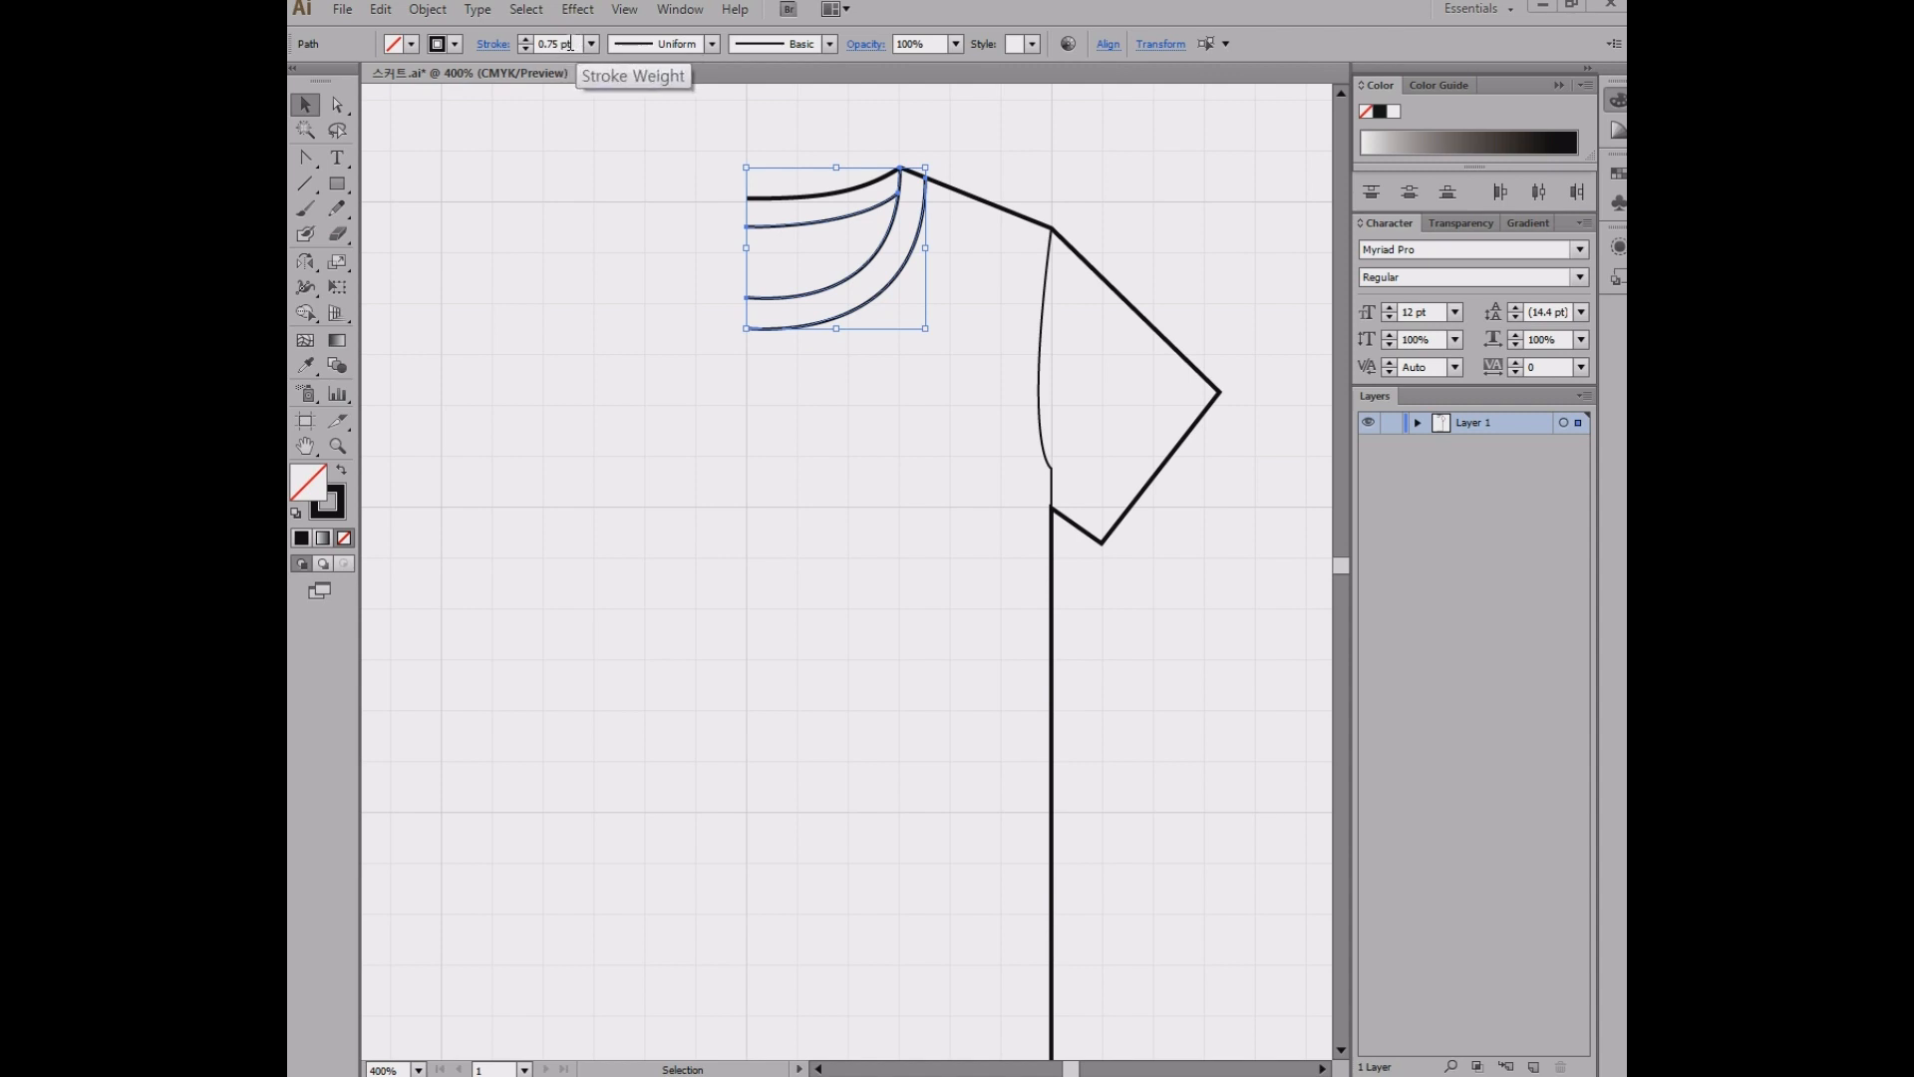
pyautogui.moveTo(569, 43); pyautogui.dragTo(524, 47)
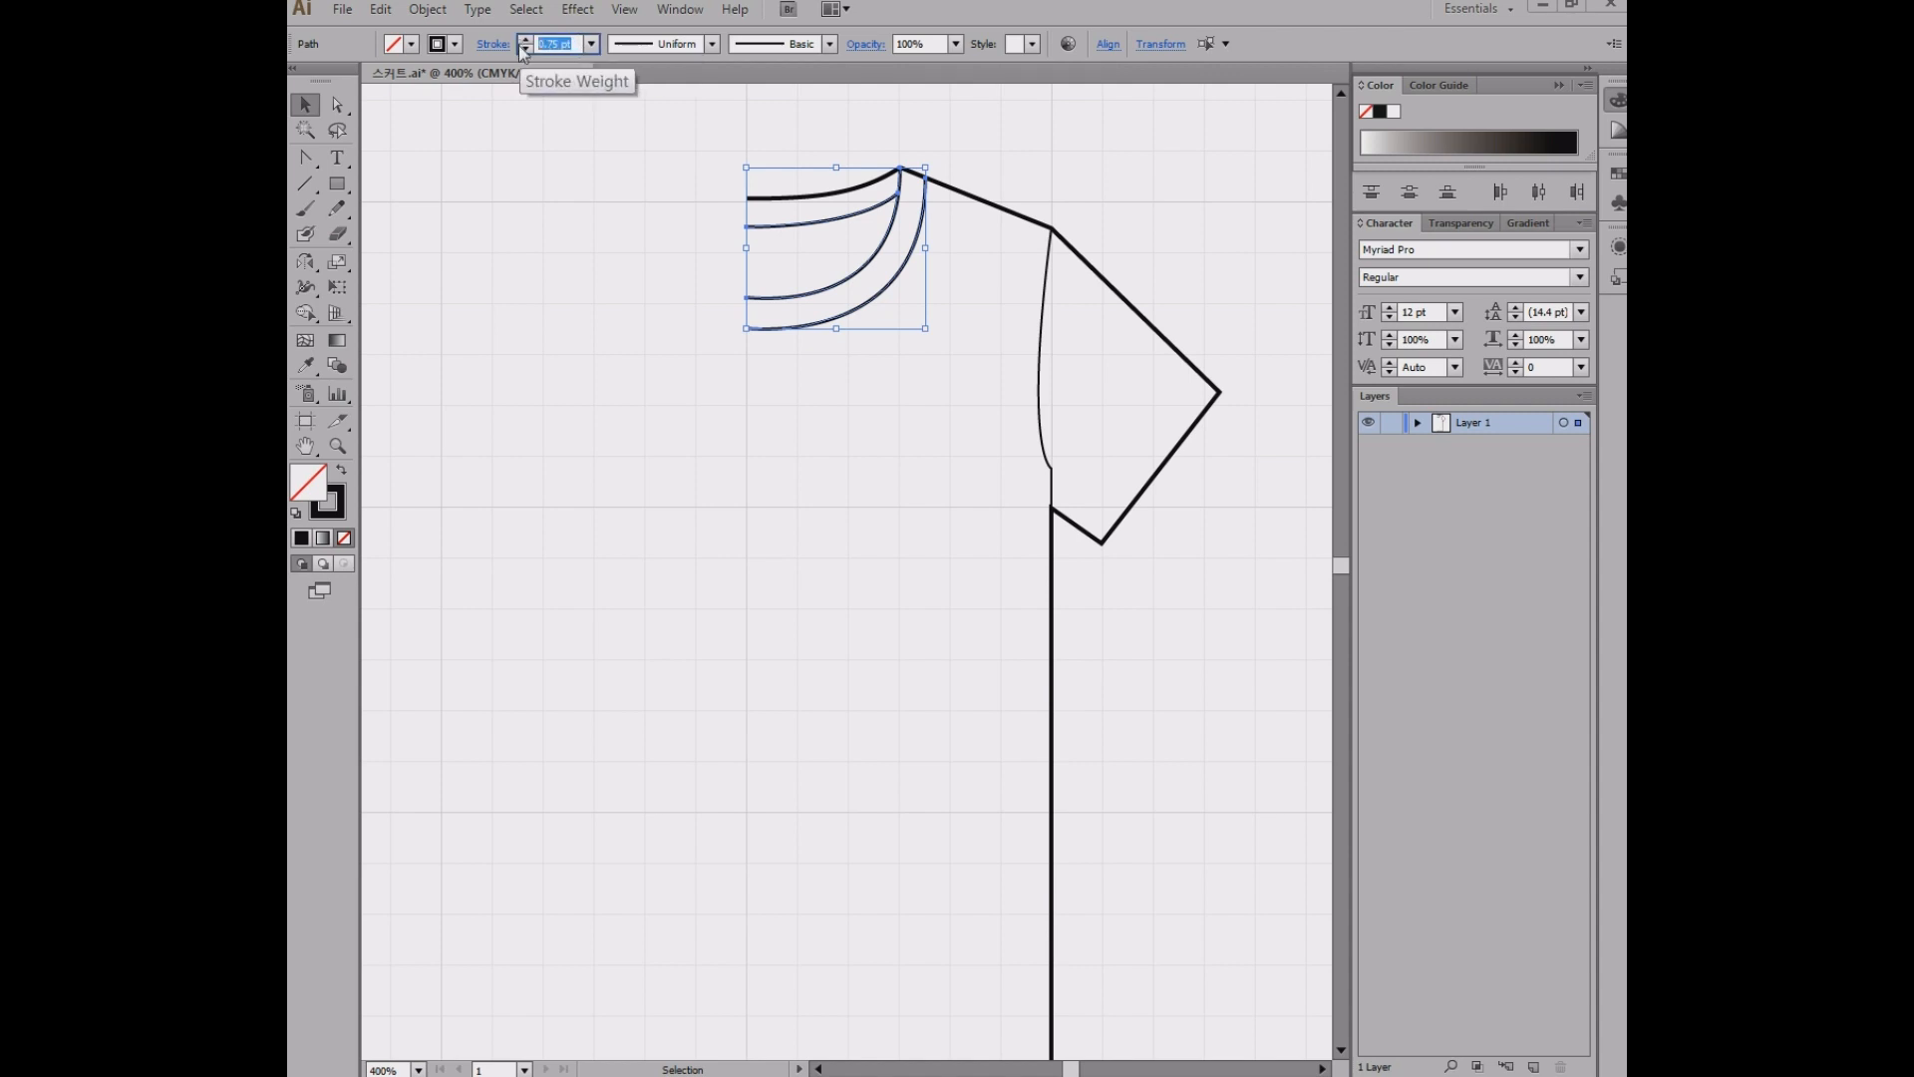
pyautogui.write('0.8')
pyautogui.press('Return')
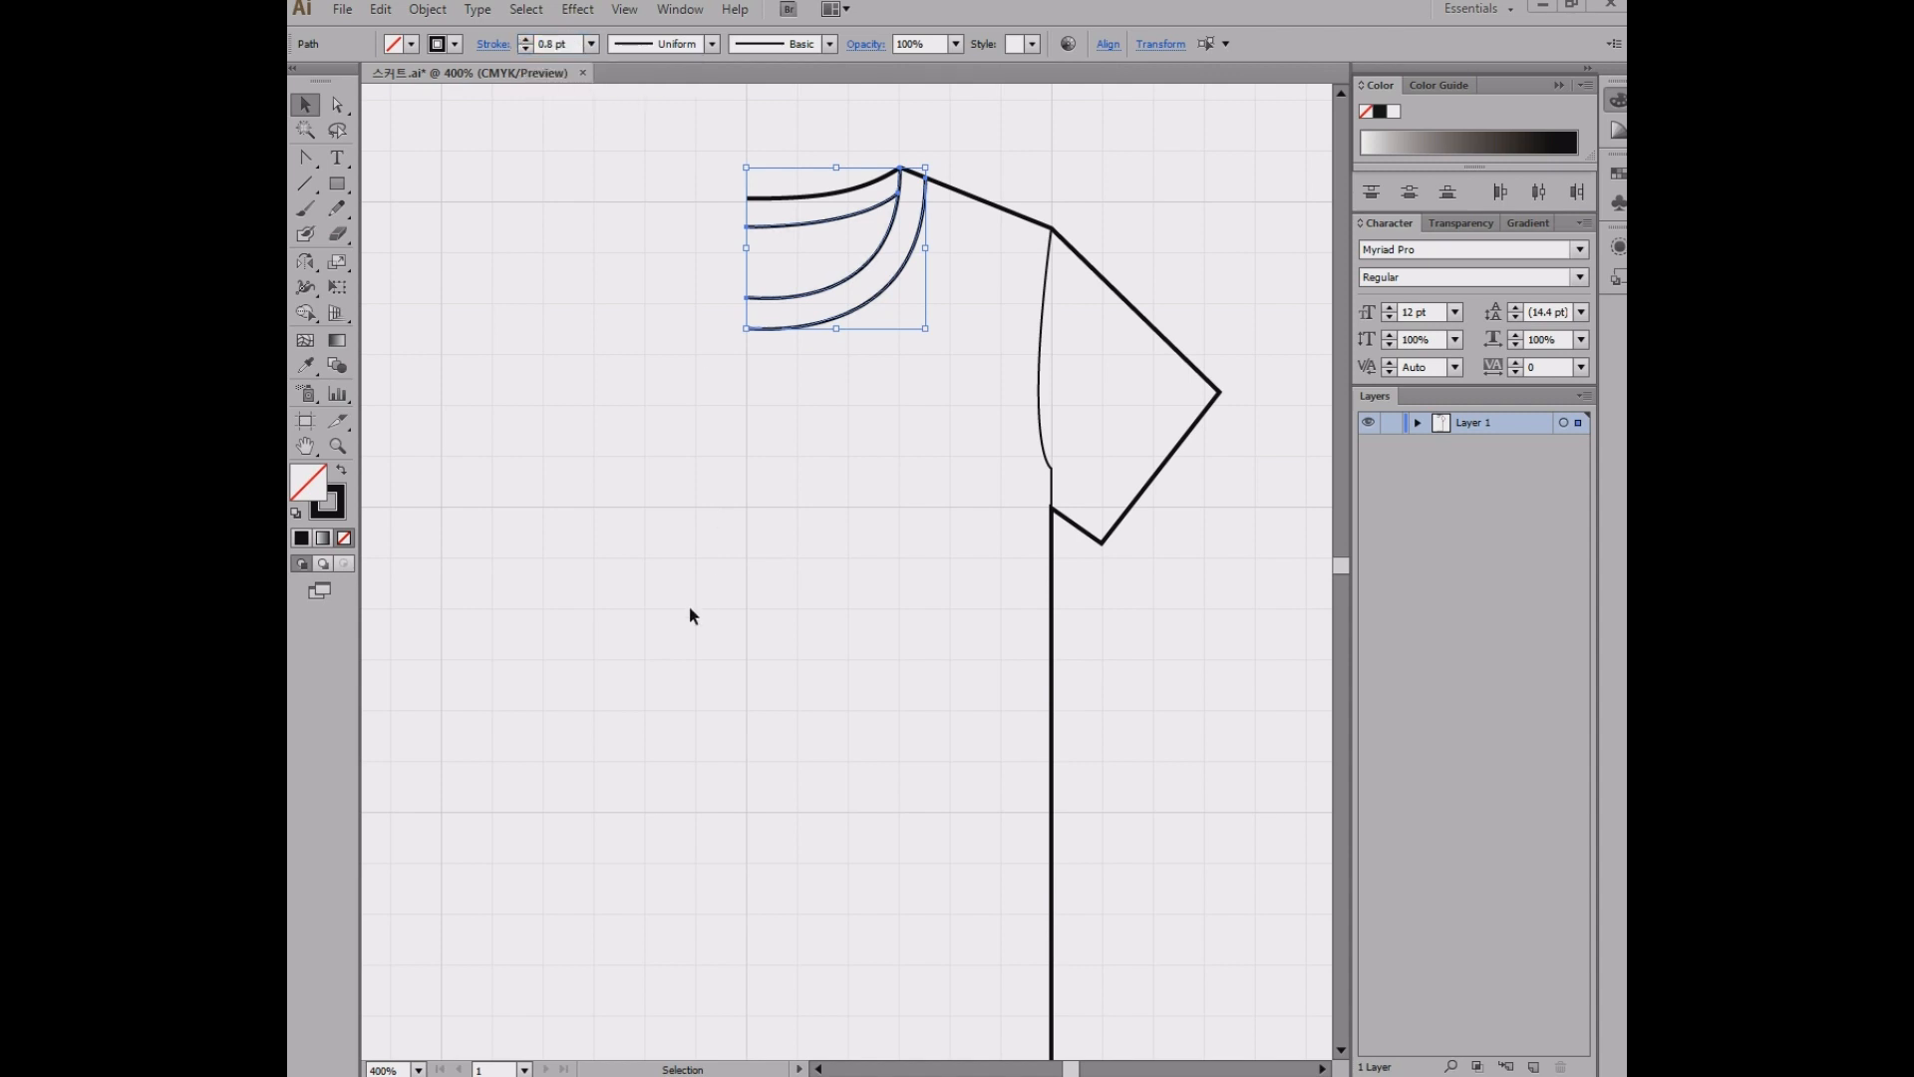
pyautogui.click(990, 394)
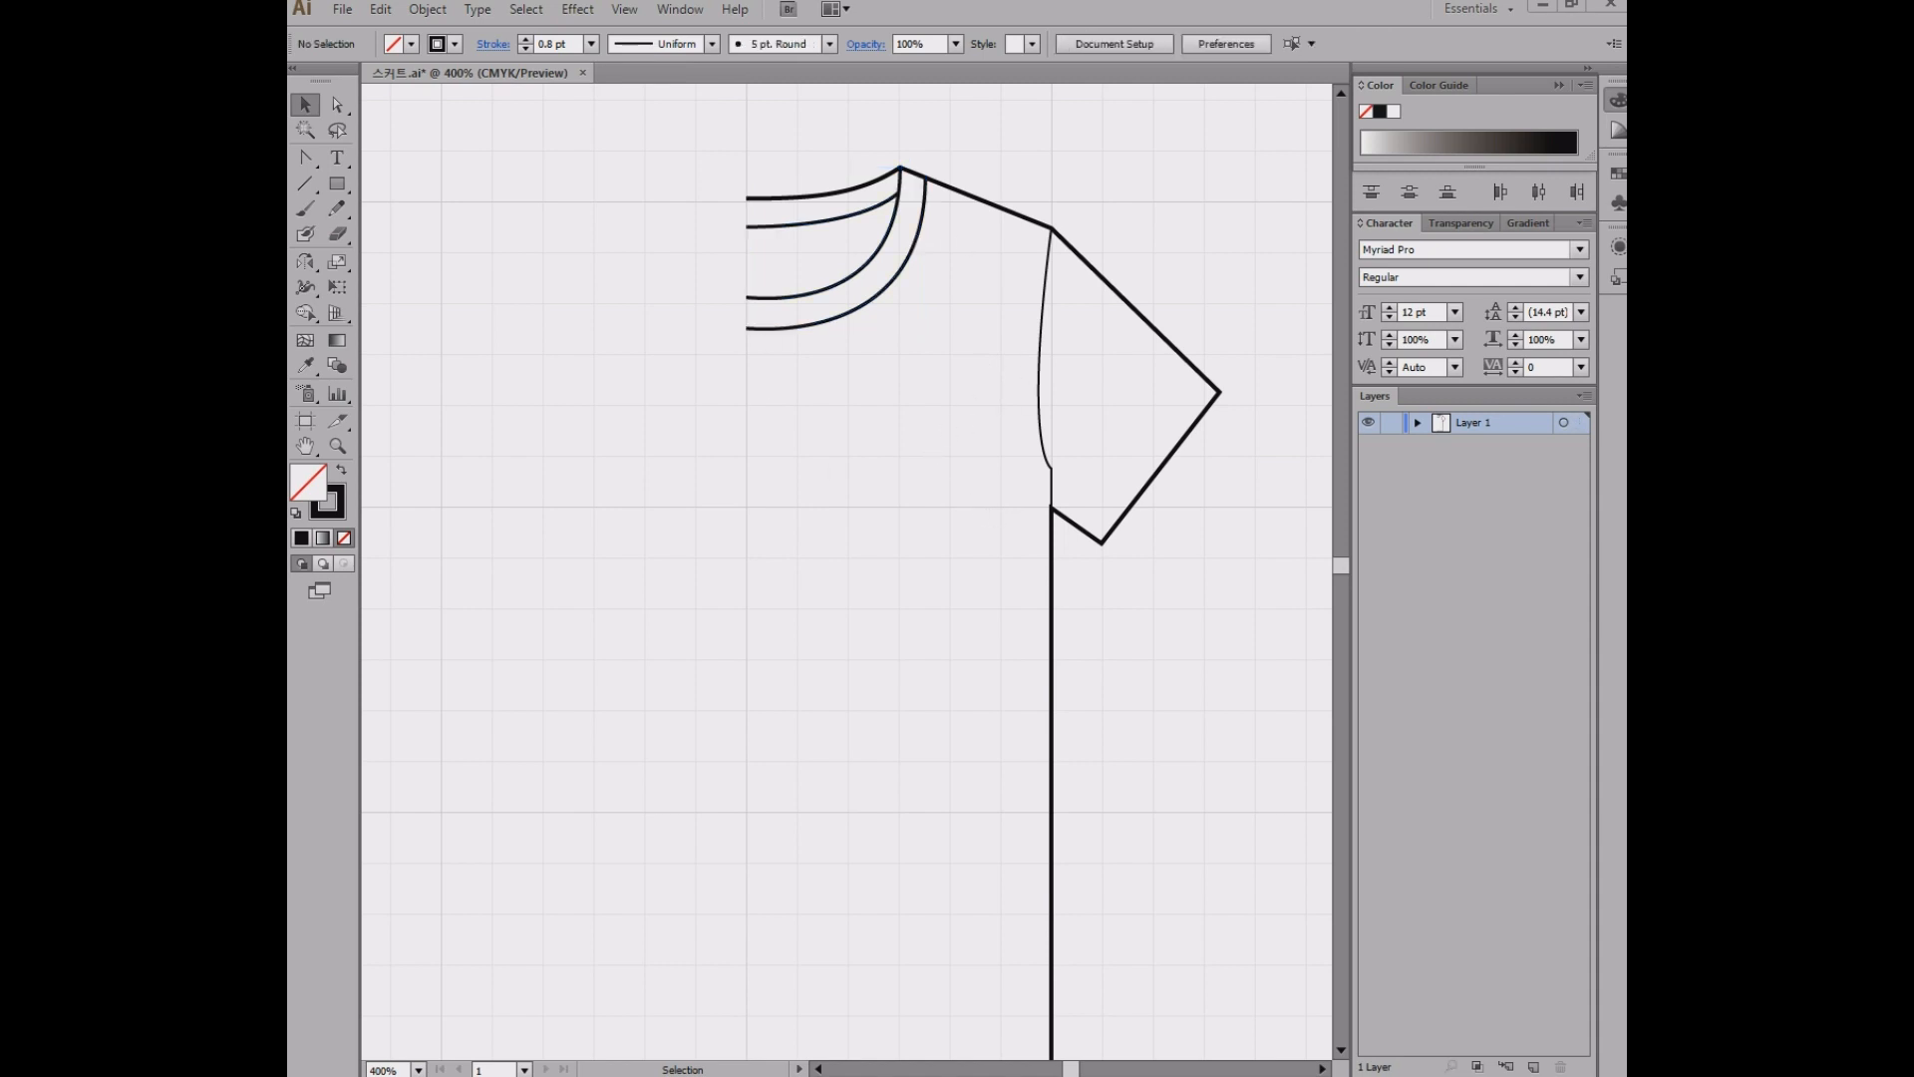
# - Following the 도식화1.jpg reference, duplicate the lower back neckband curve about 0.05 cm below itself and align the copy's centre end with the centre grid line
pyautogui.moveTo(1913, 167); pyautogui.dragTo(1148, 178)
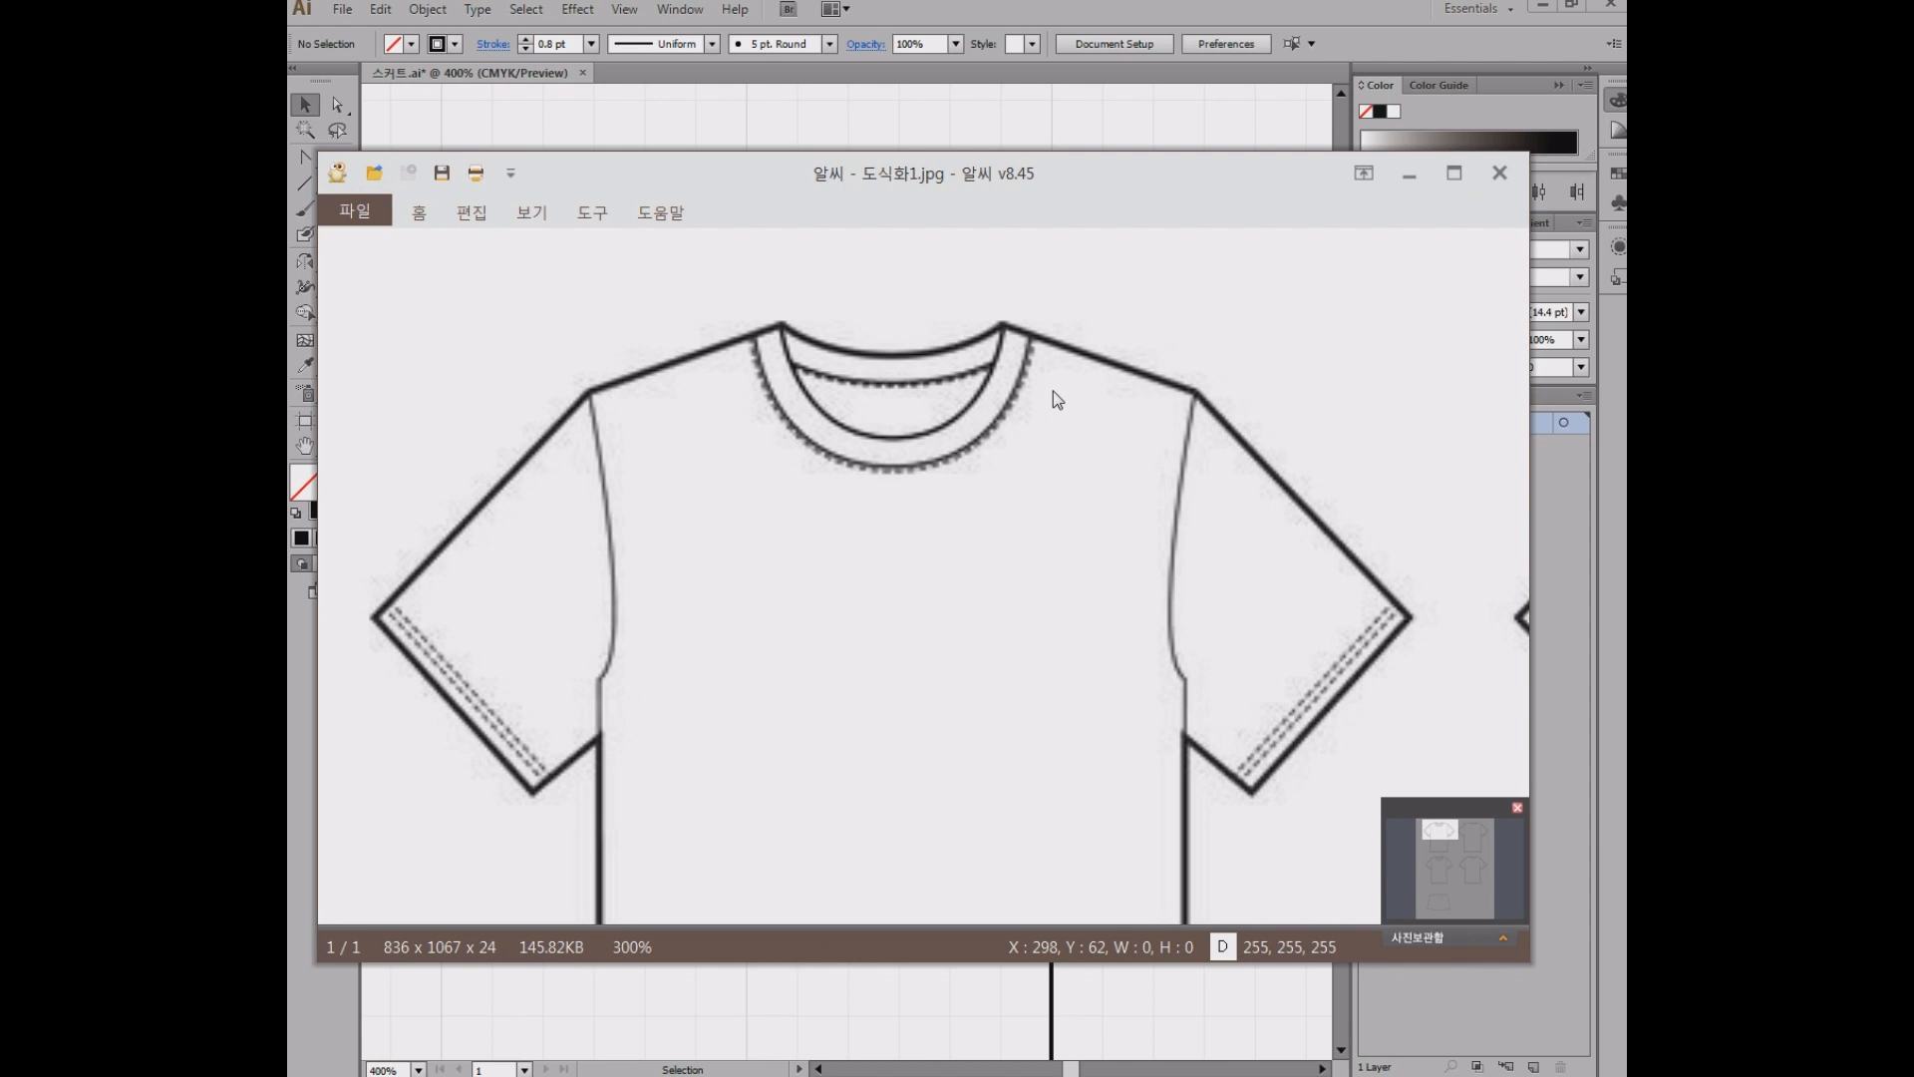
pyautogui.moveTo(1047, 164)
pyautogui.mouseDown()
pyautogui.moveTo(1581, 271)
pyautogui.moveTo(1913, 279)
pyautogui.mouseUp()
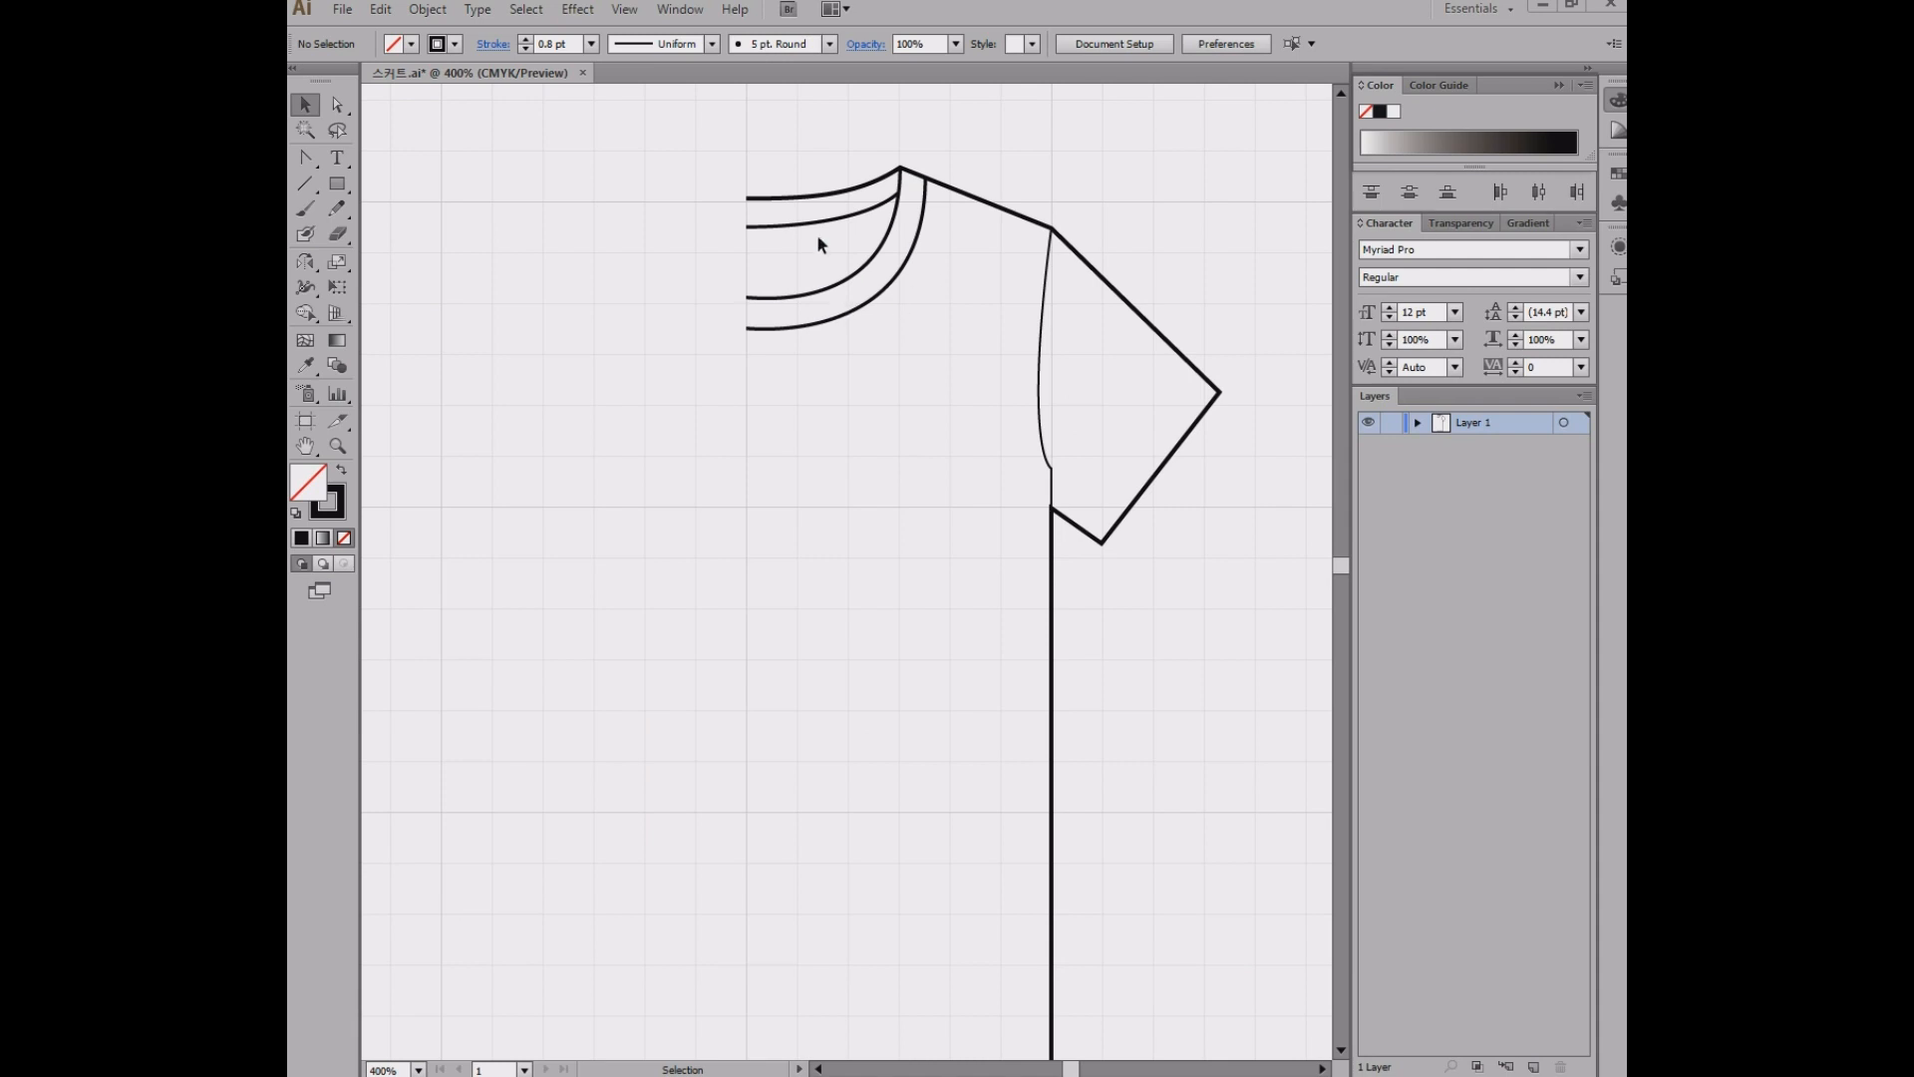
pyautogui.scroll(3, 843, 283)
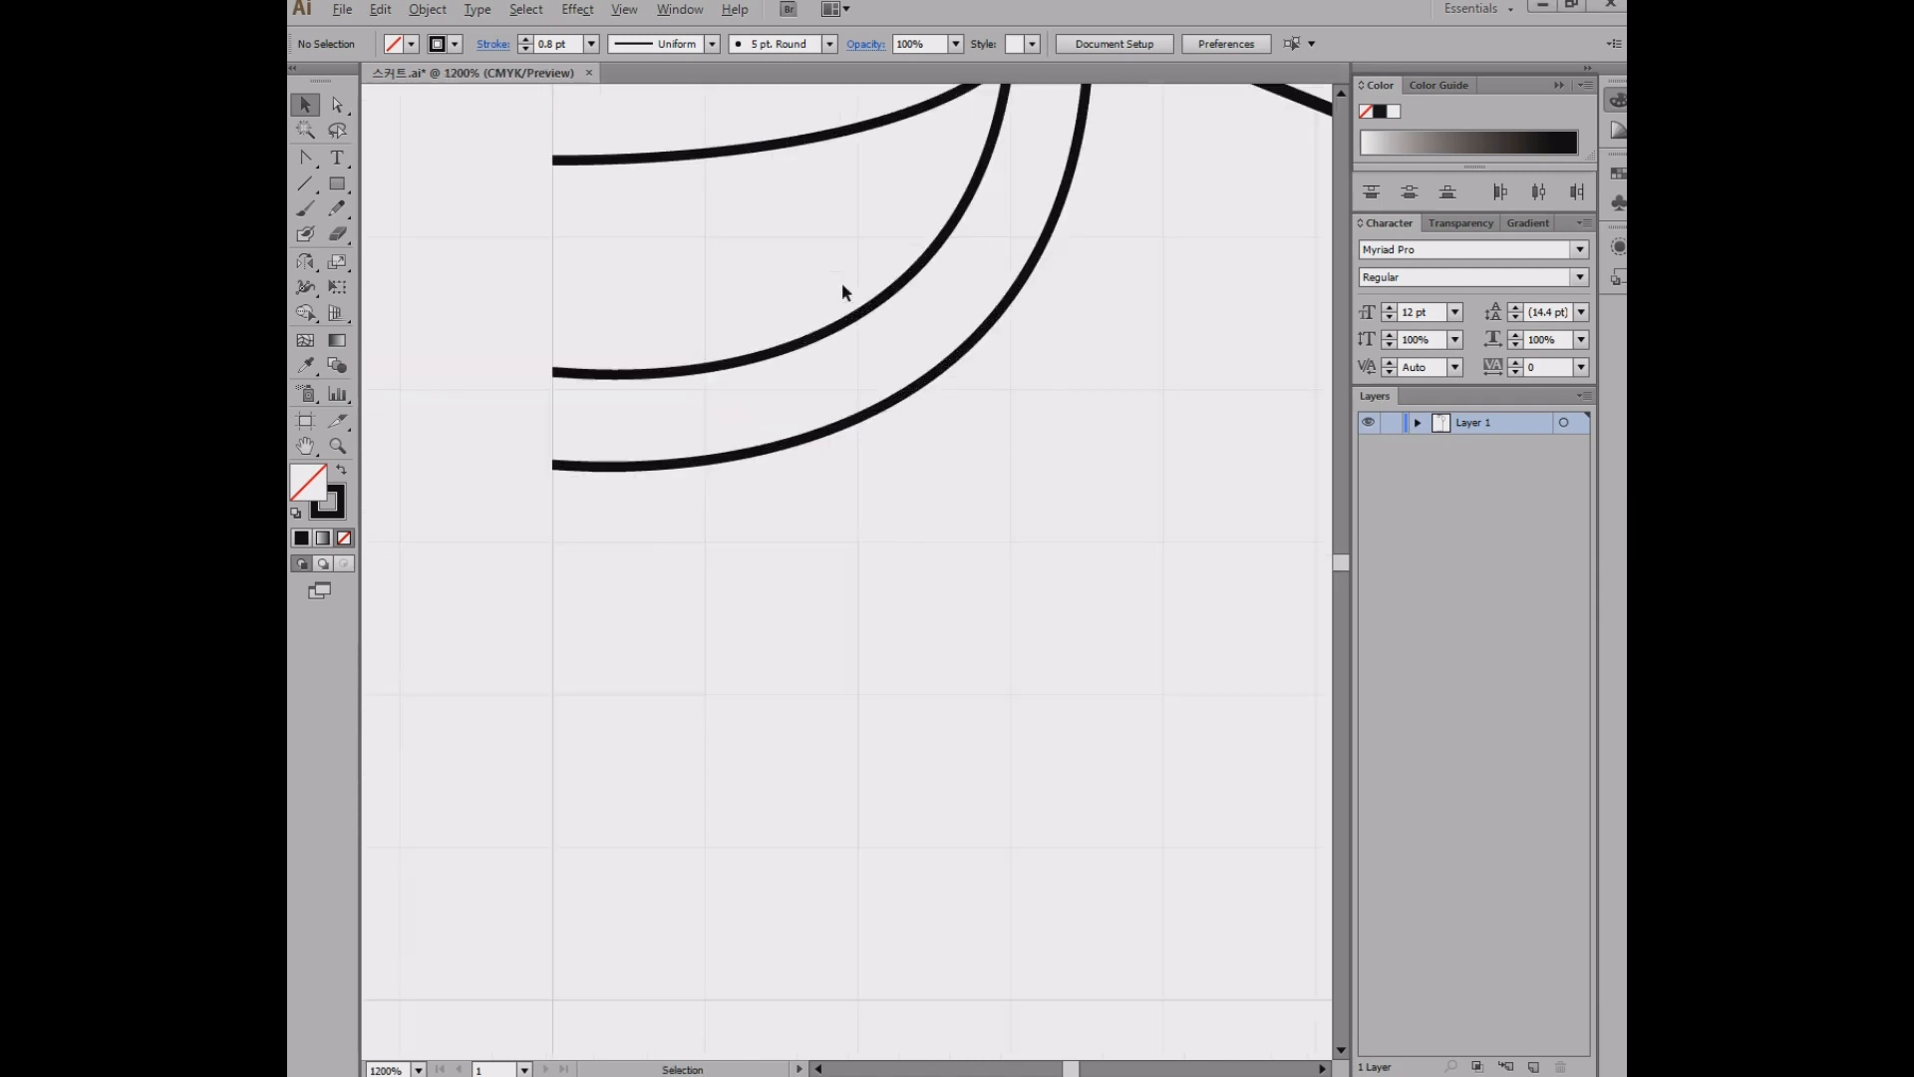
pyautogui.moveTo(872, 161); pyautogui.dragTo(931, 313)
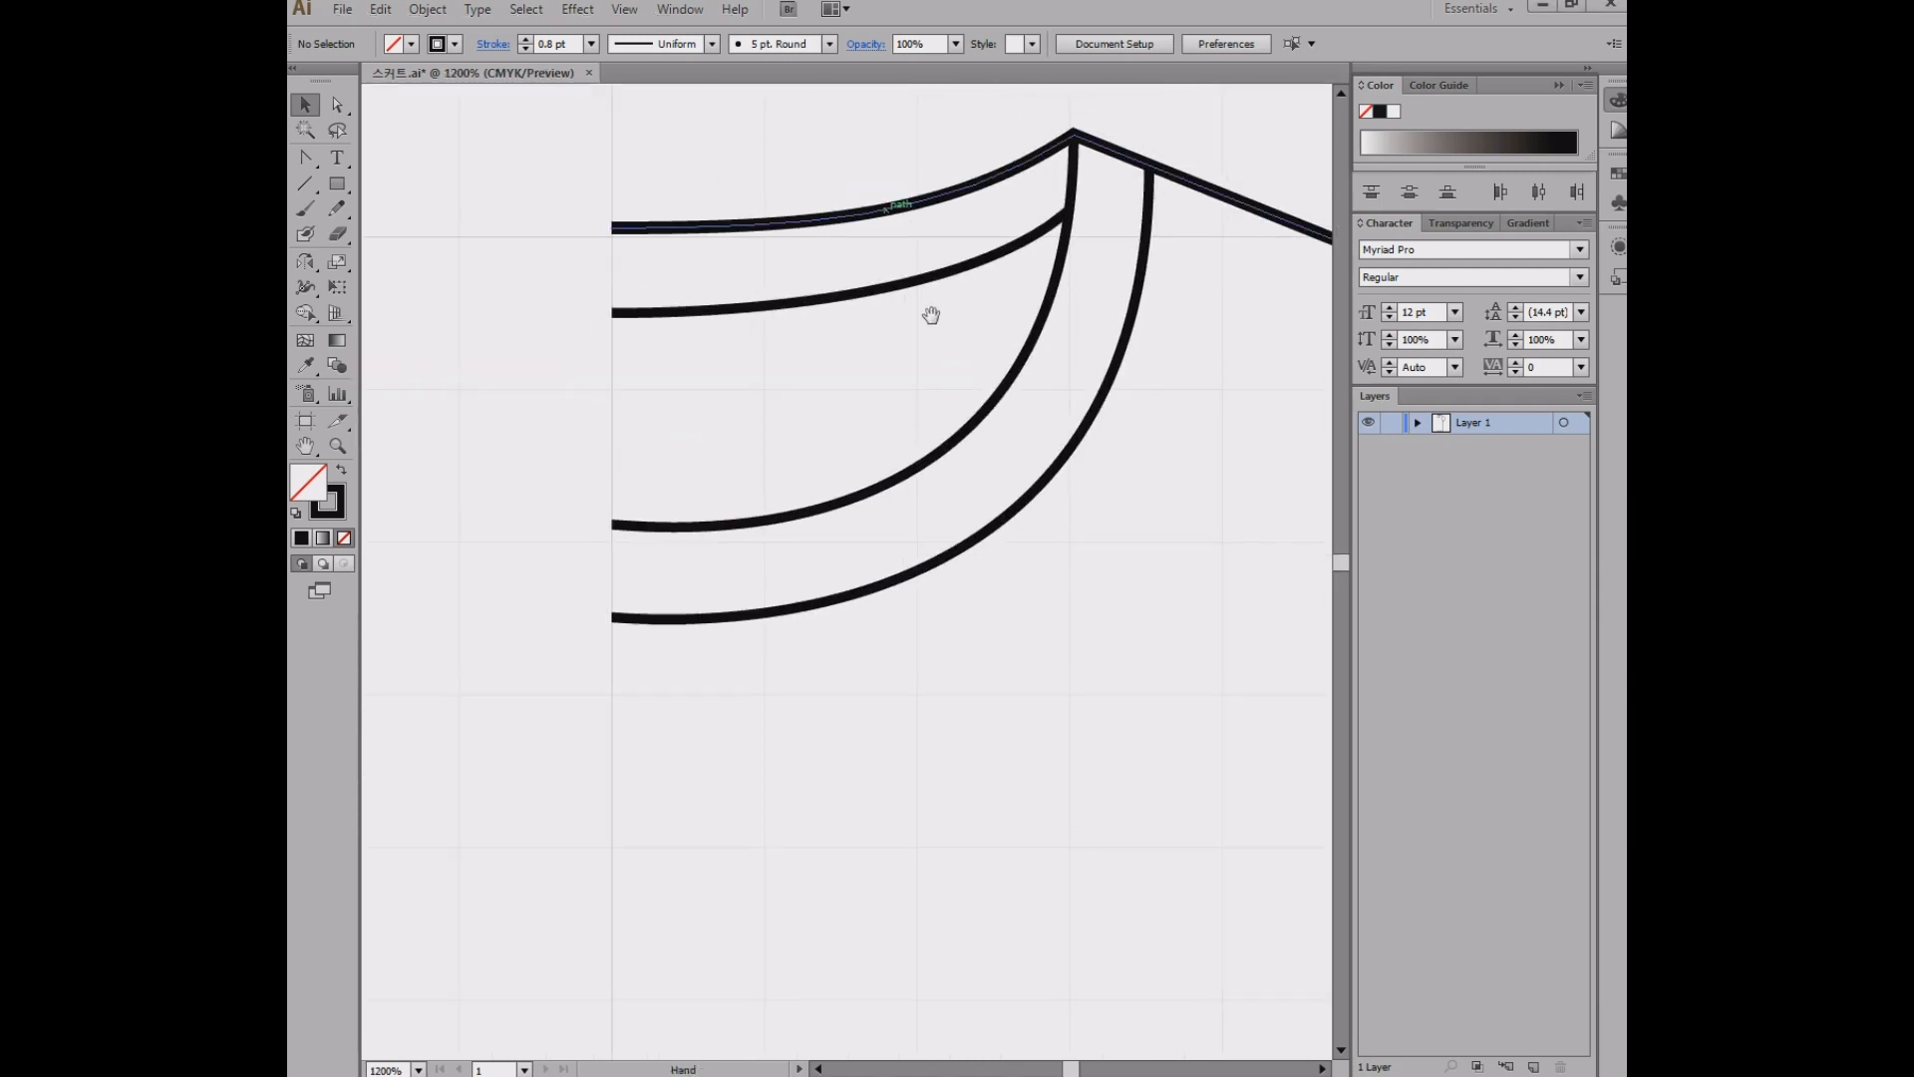
pyautogui.click(863, 297)
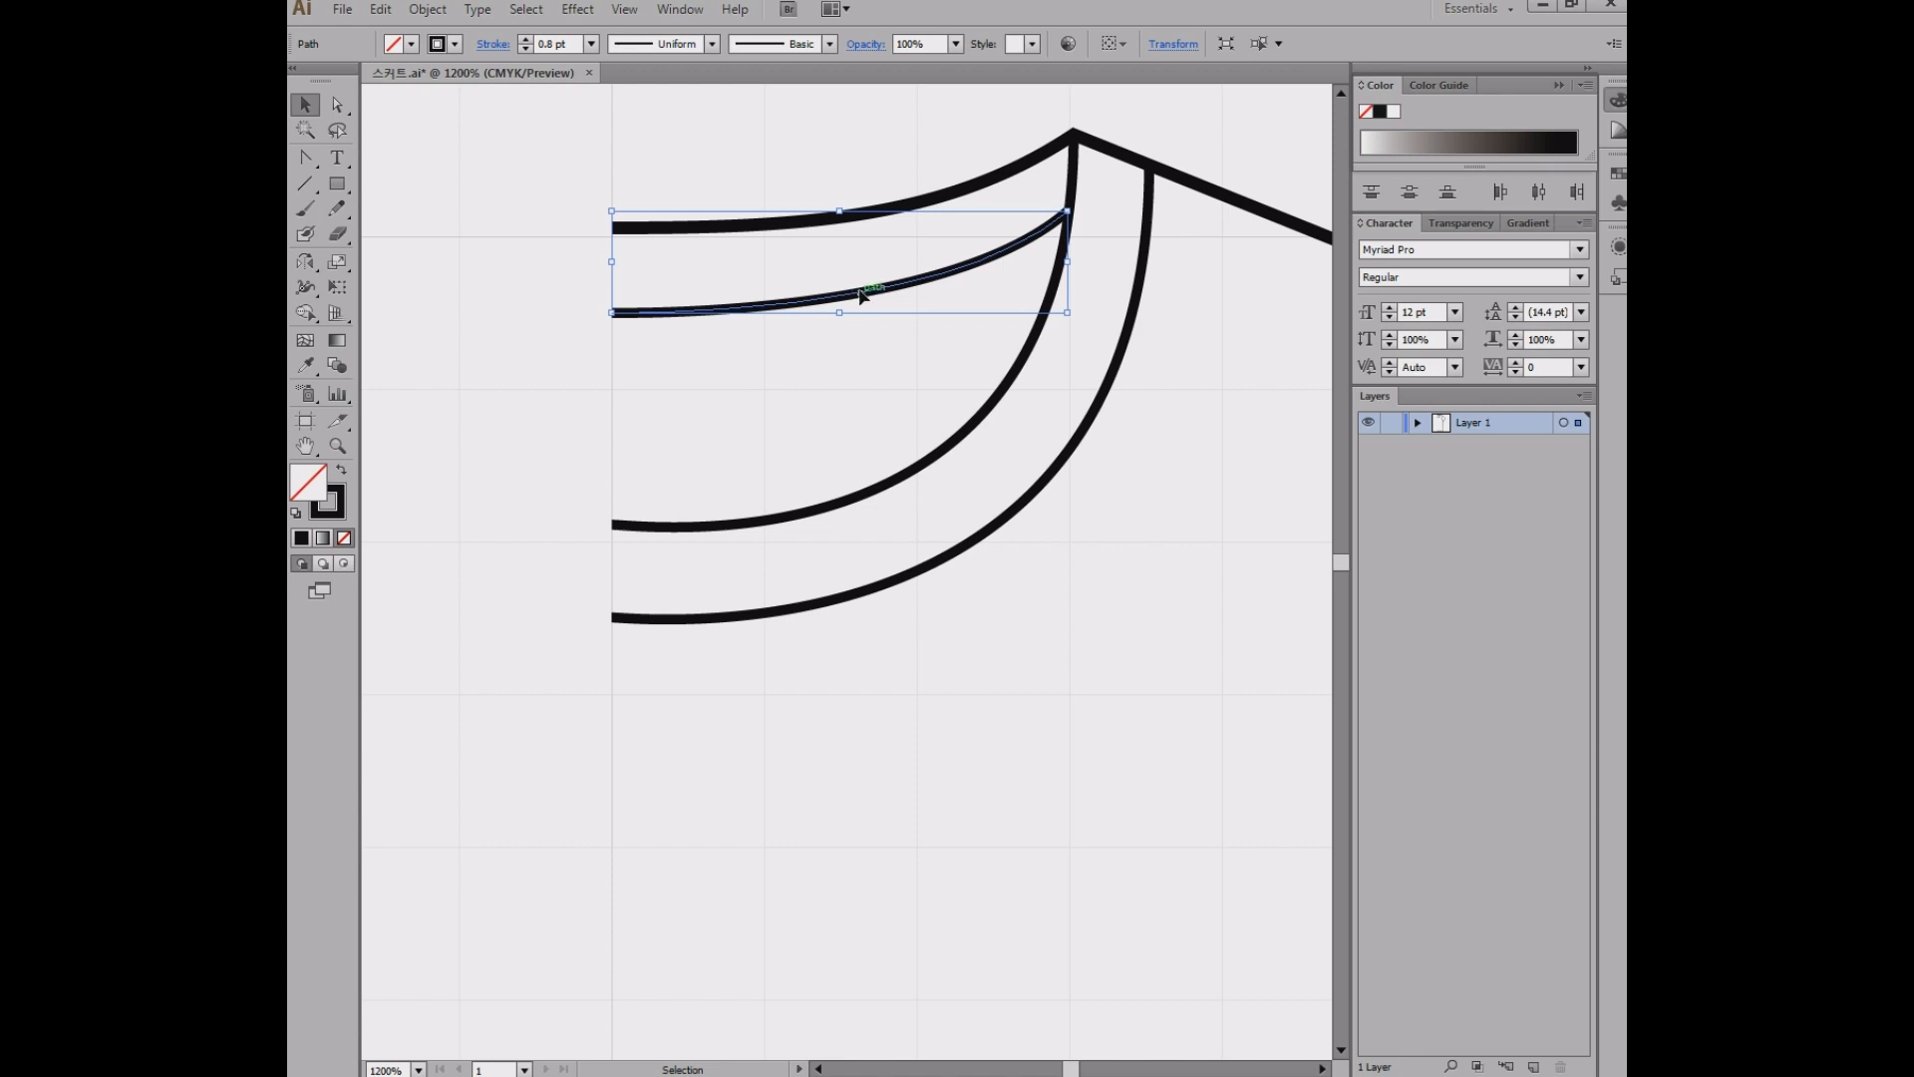
pyautogui.moveTo(863, 296); pyautogui.dragTo(866, 315)
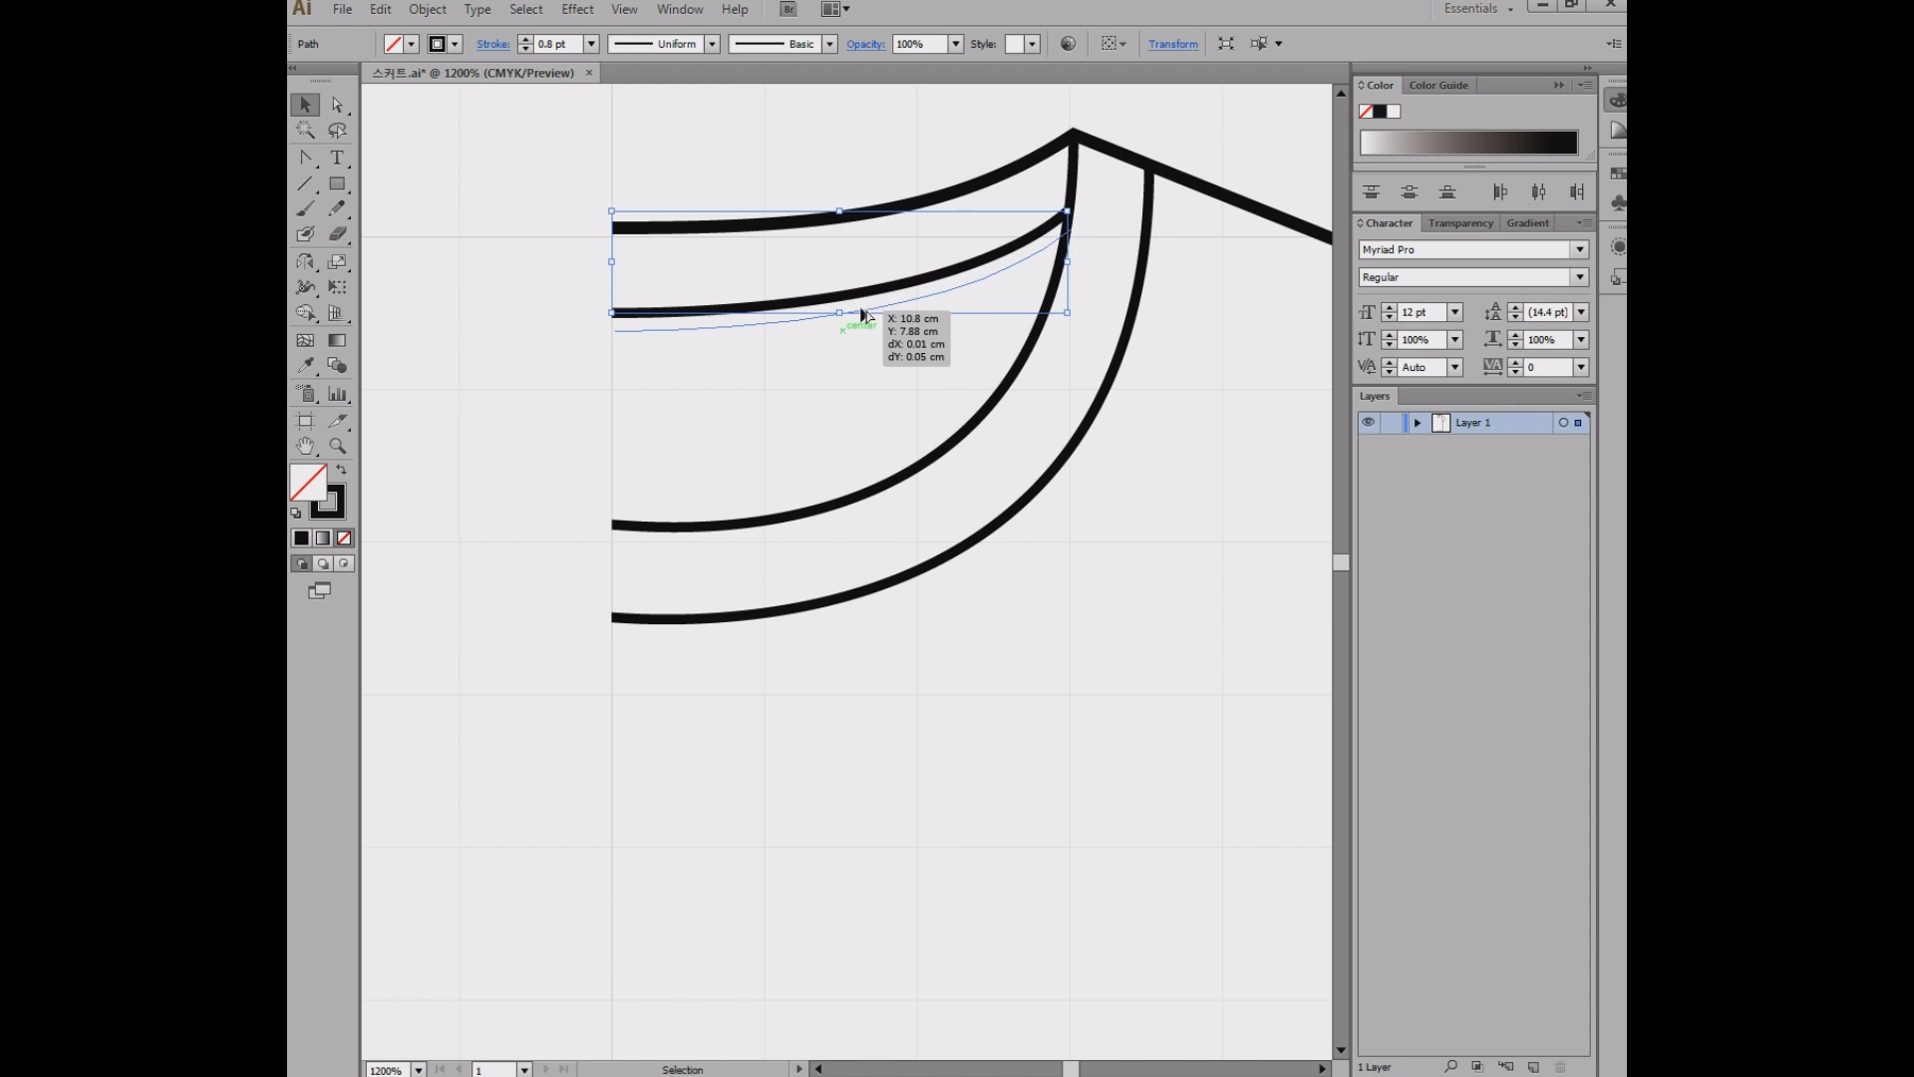
pyautogui.click(800, 426)
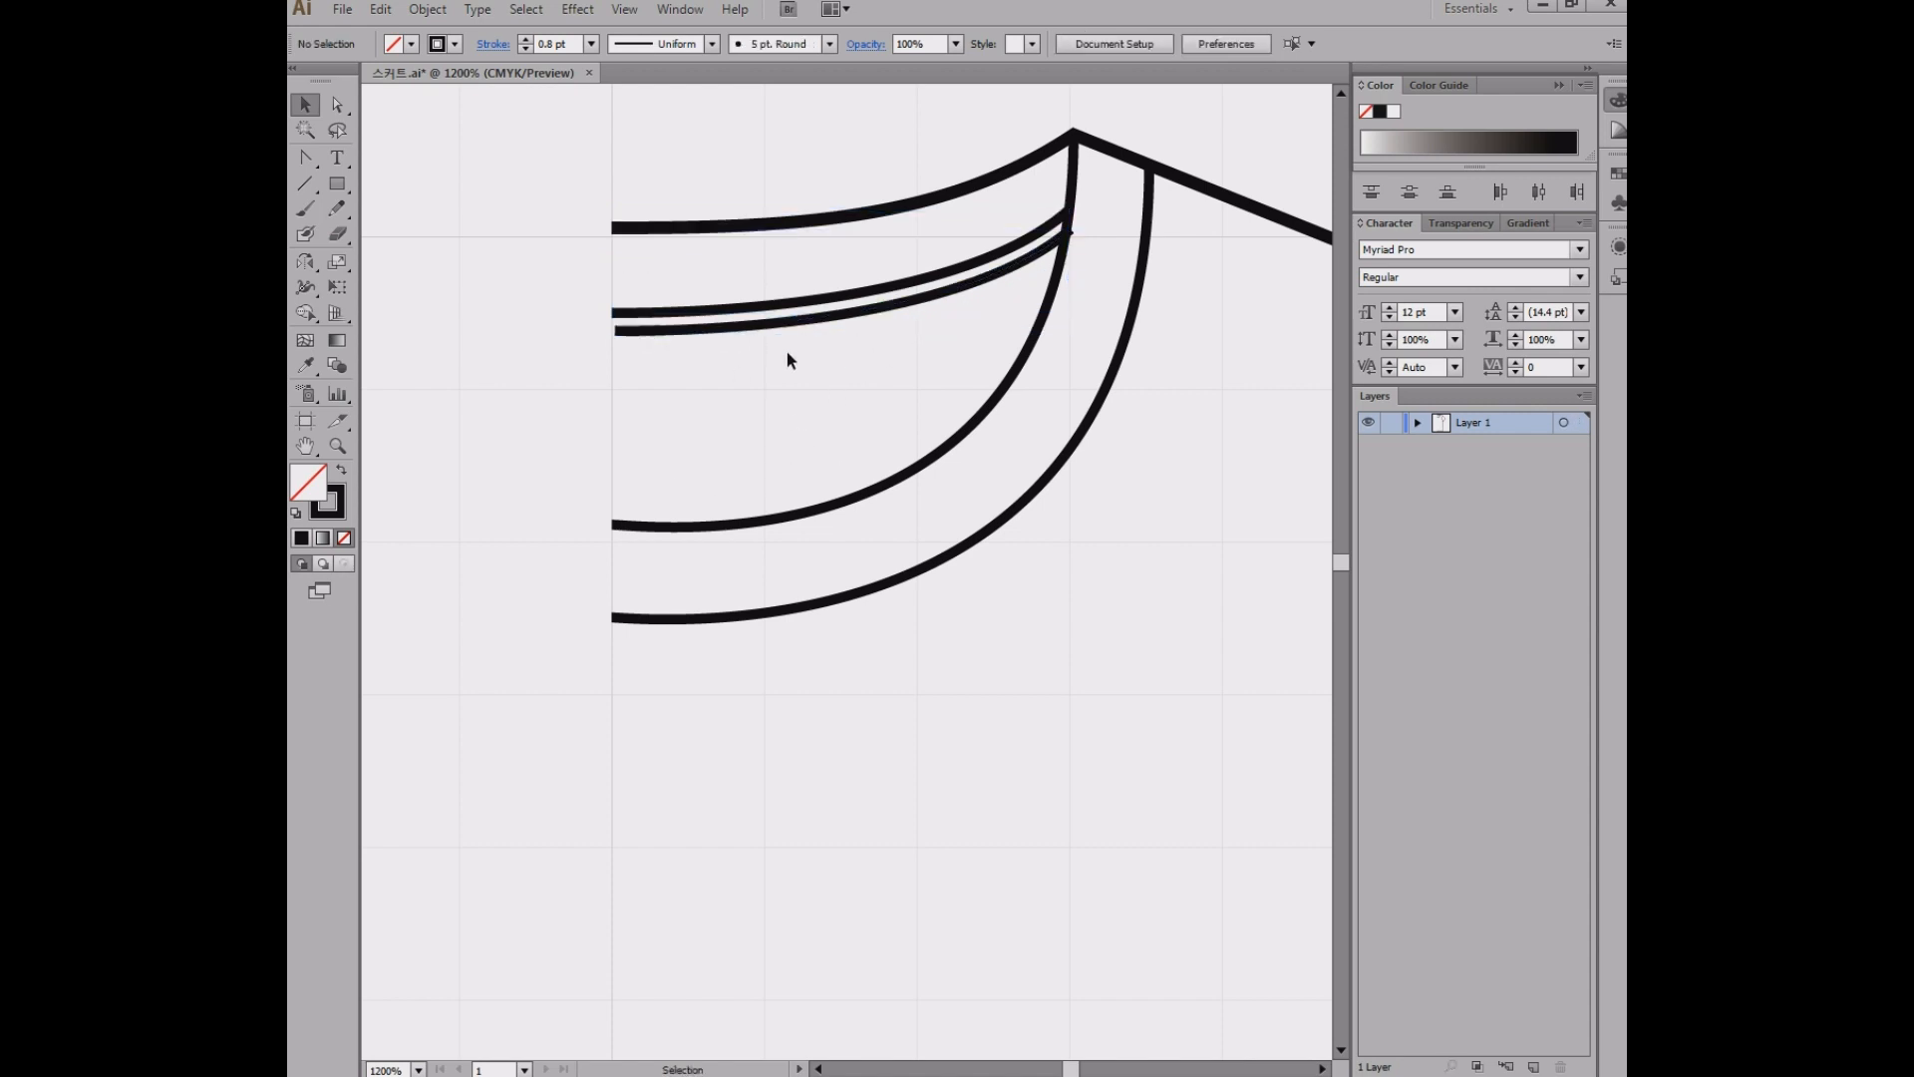
pyautogui.moveTo(798, 327)
pyautogui.mouseDown()
pyautogui.moveTo(798, 309)
pyautogui.moveTo(801, 327)
pyautogui.mouseUp()
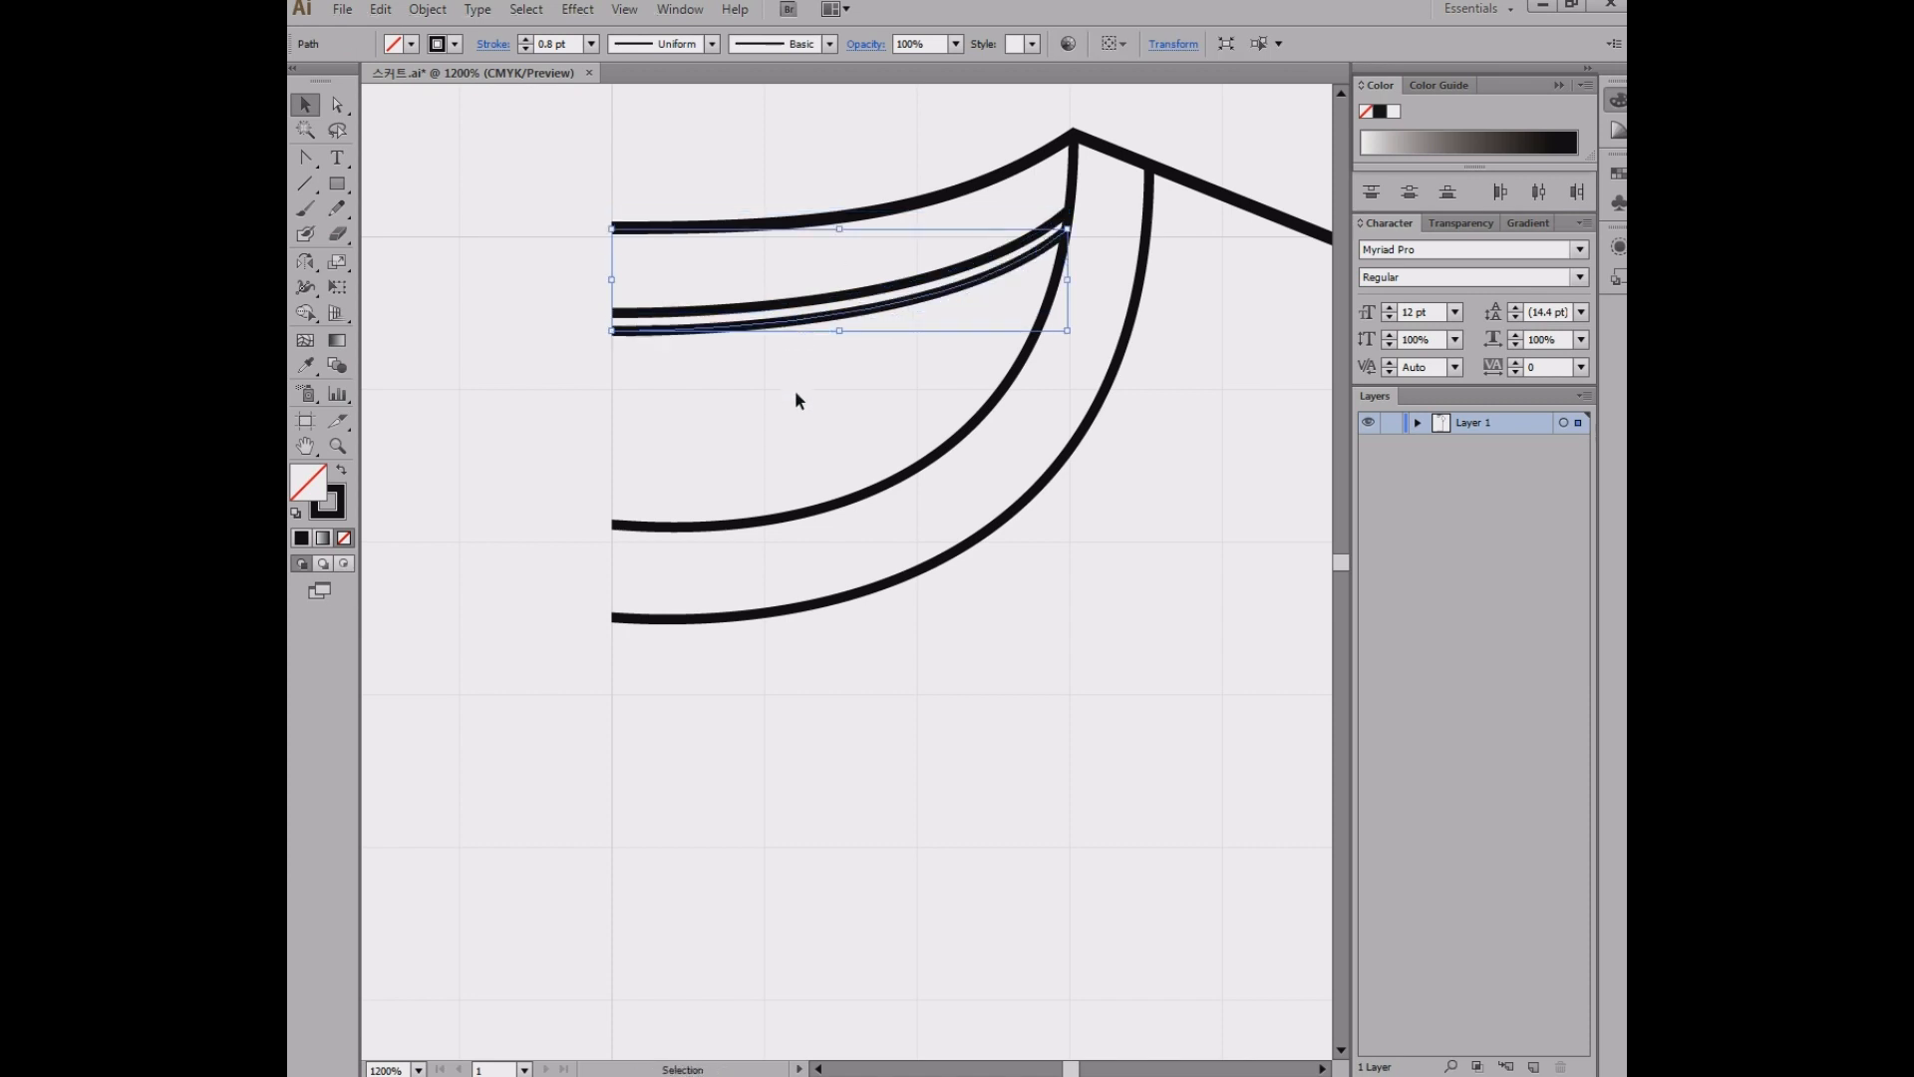
pyautogui.click(794, 397)
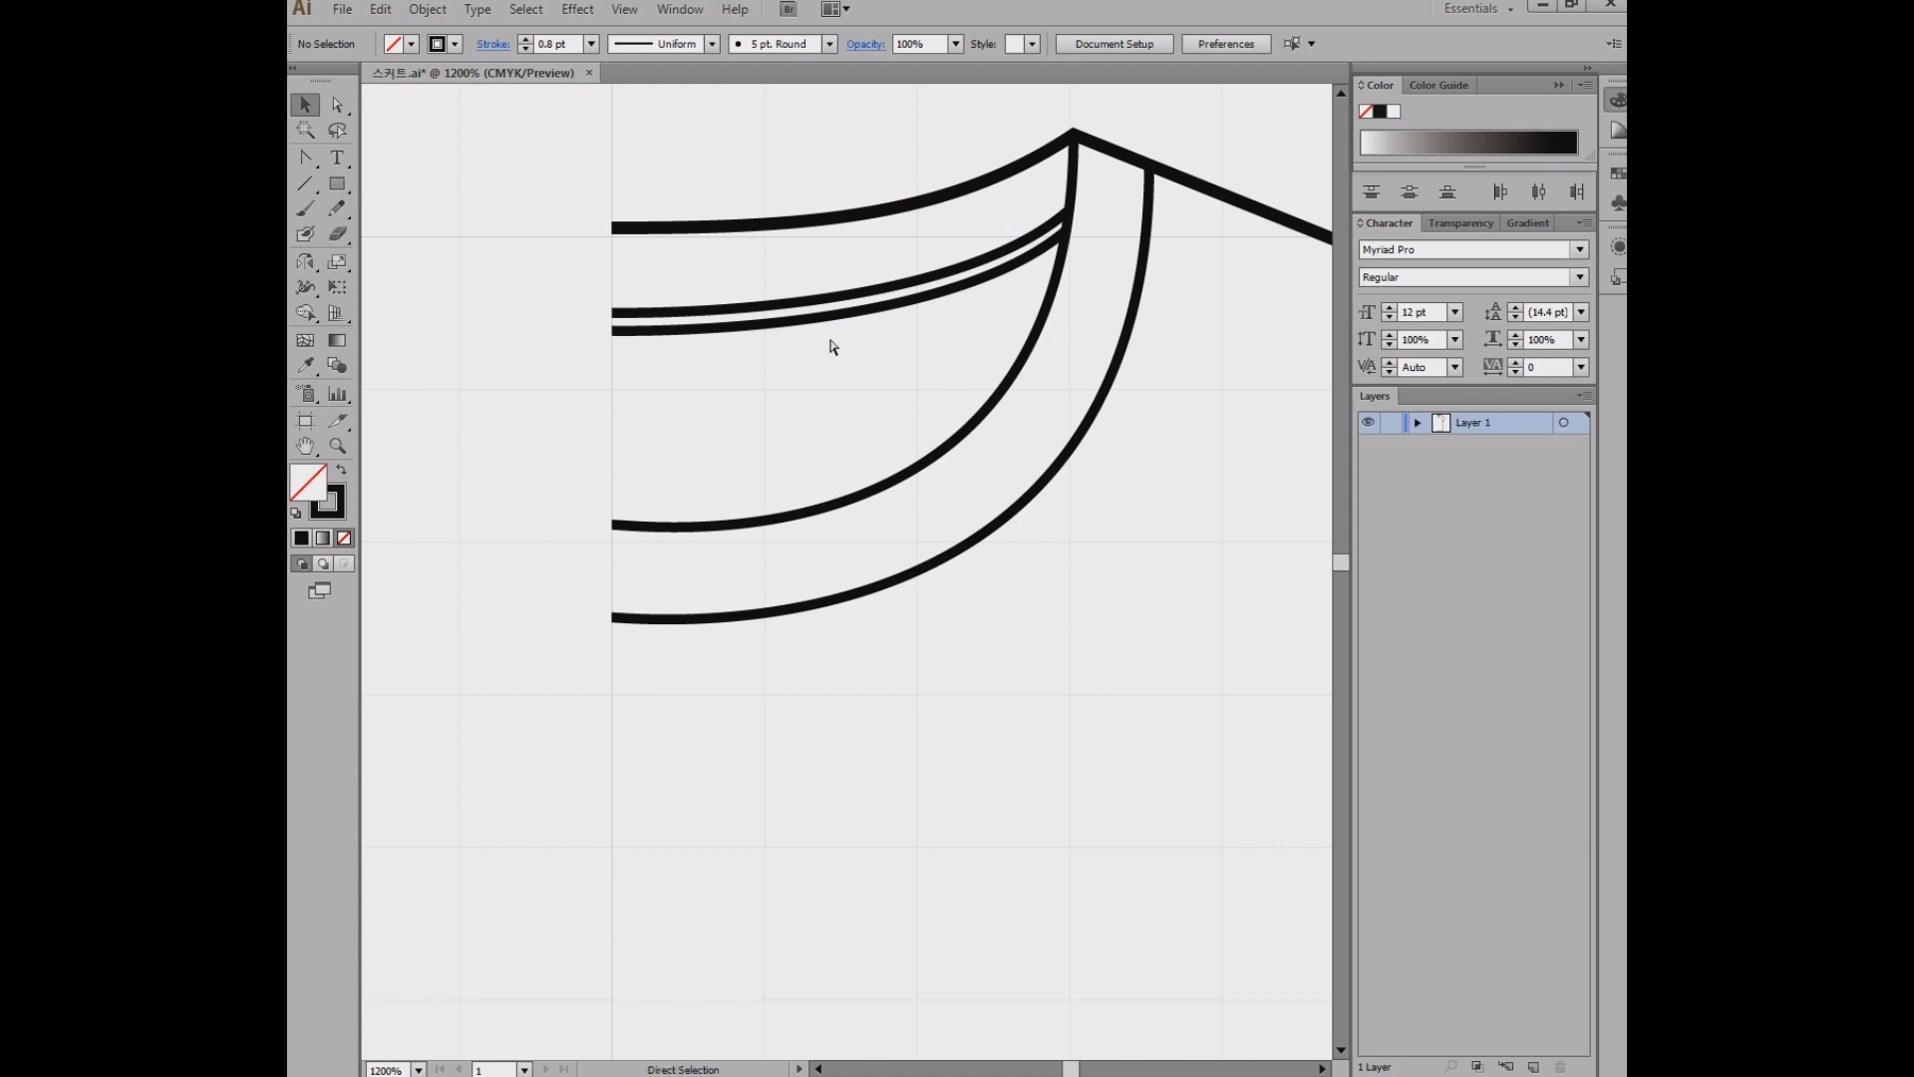
# - Try copying the lower back neckband curve just below itself again, and undo the attempt
pyautogui.hotkey('ctrl', 'z')
pyautogui.moveTo(835, 309)
pyautogui.mouseDown()
pyautogui.moveTo(836, 339)
pyautogui.moveTo(813, 317)
pyautogui.moveTo(810, 406)
pyautogui.moveTo(840, 342)
pyautogui.moveTo(821, 389)
pyautogui.moveTo(821, 329)
pyautogui.mouseUp()
pyautogui.hotkey('ctrl', 'z')
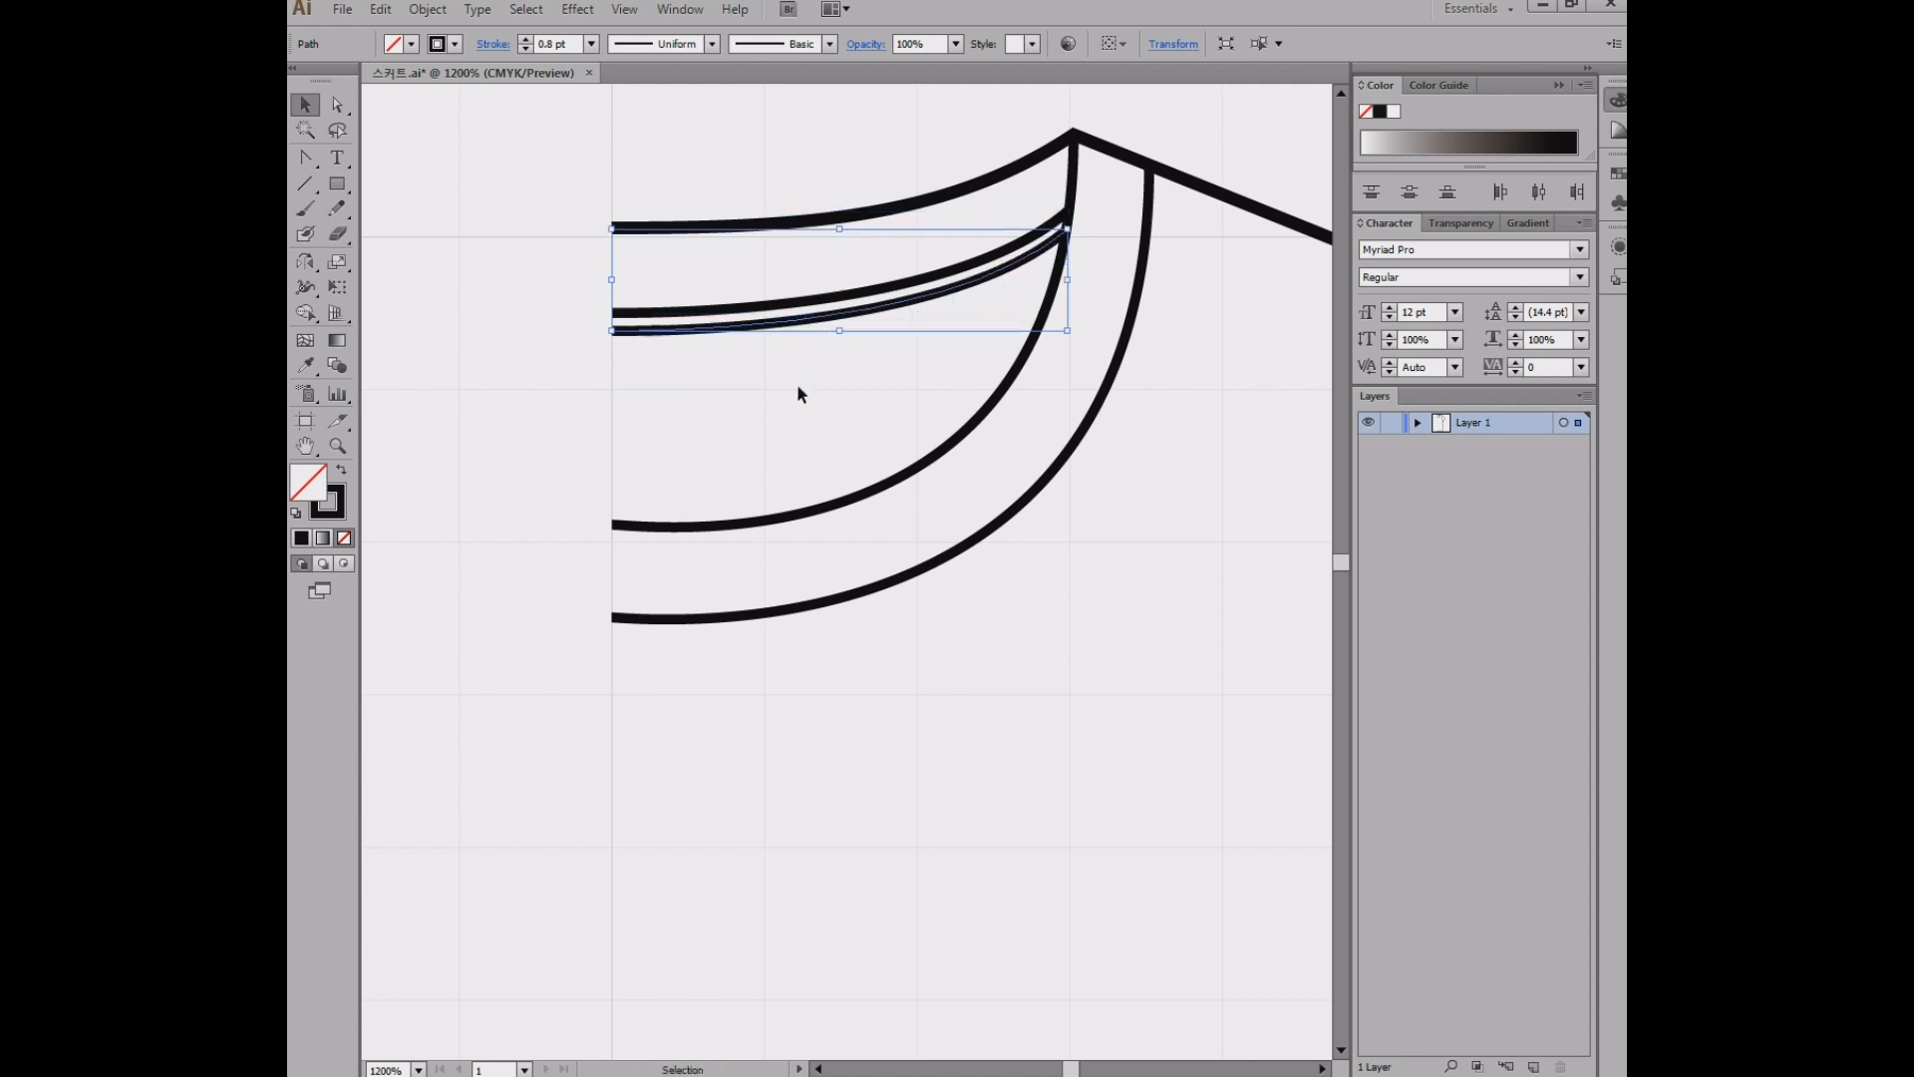
pyautogui.click(805, 359)
pyautogui.scroll(3, 799, 353)
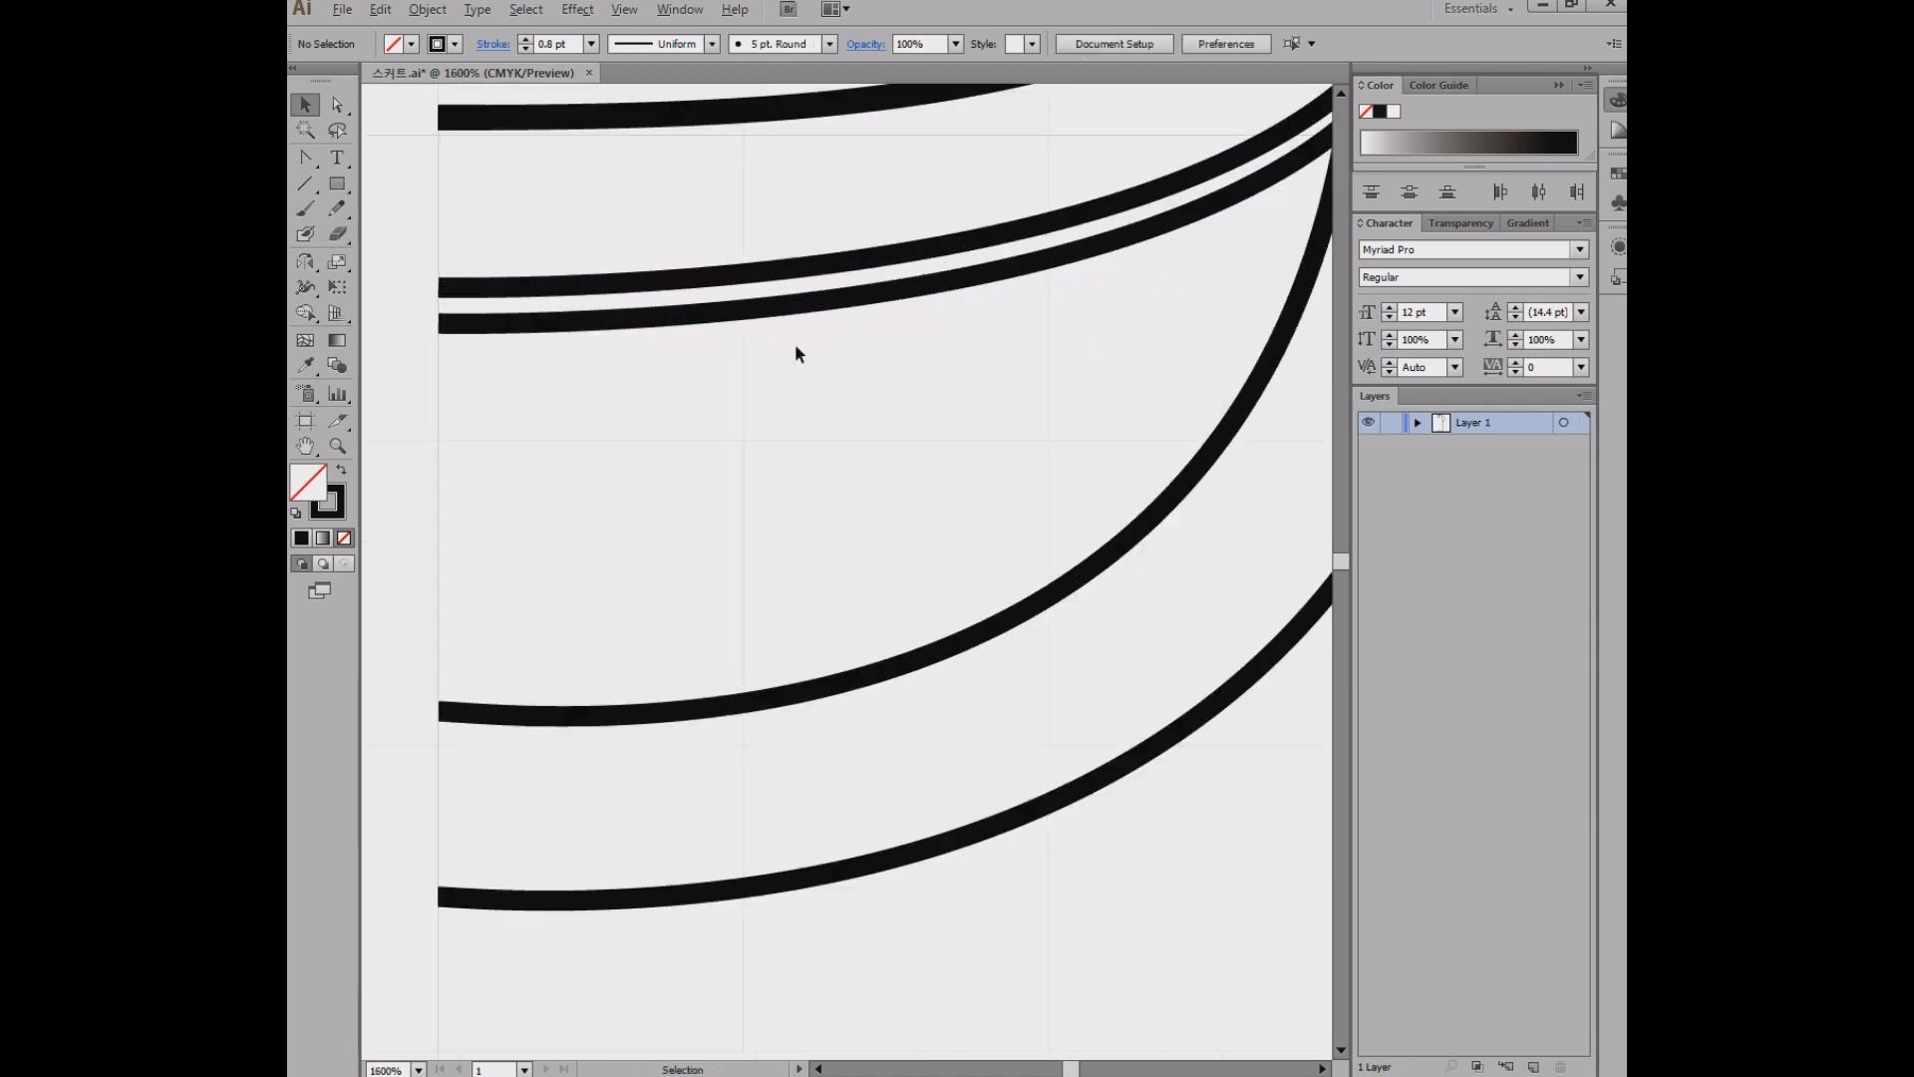
pyautogui.scroll(-3, 862, 395)
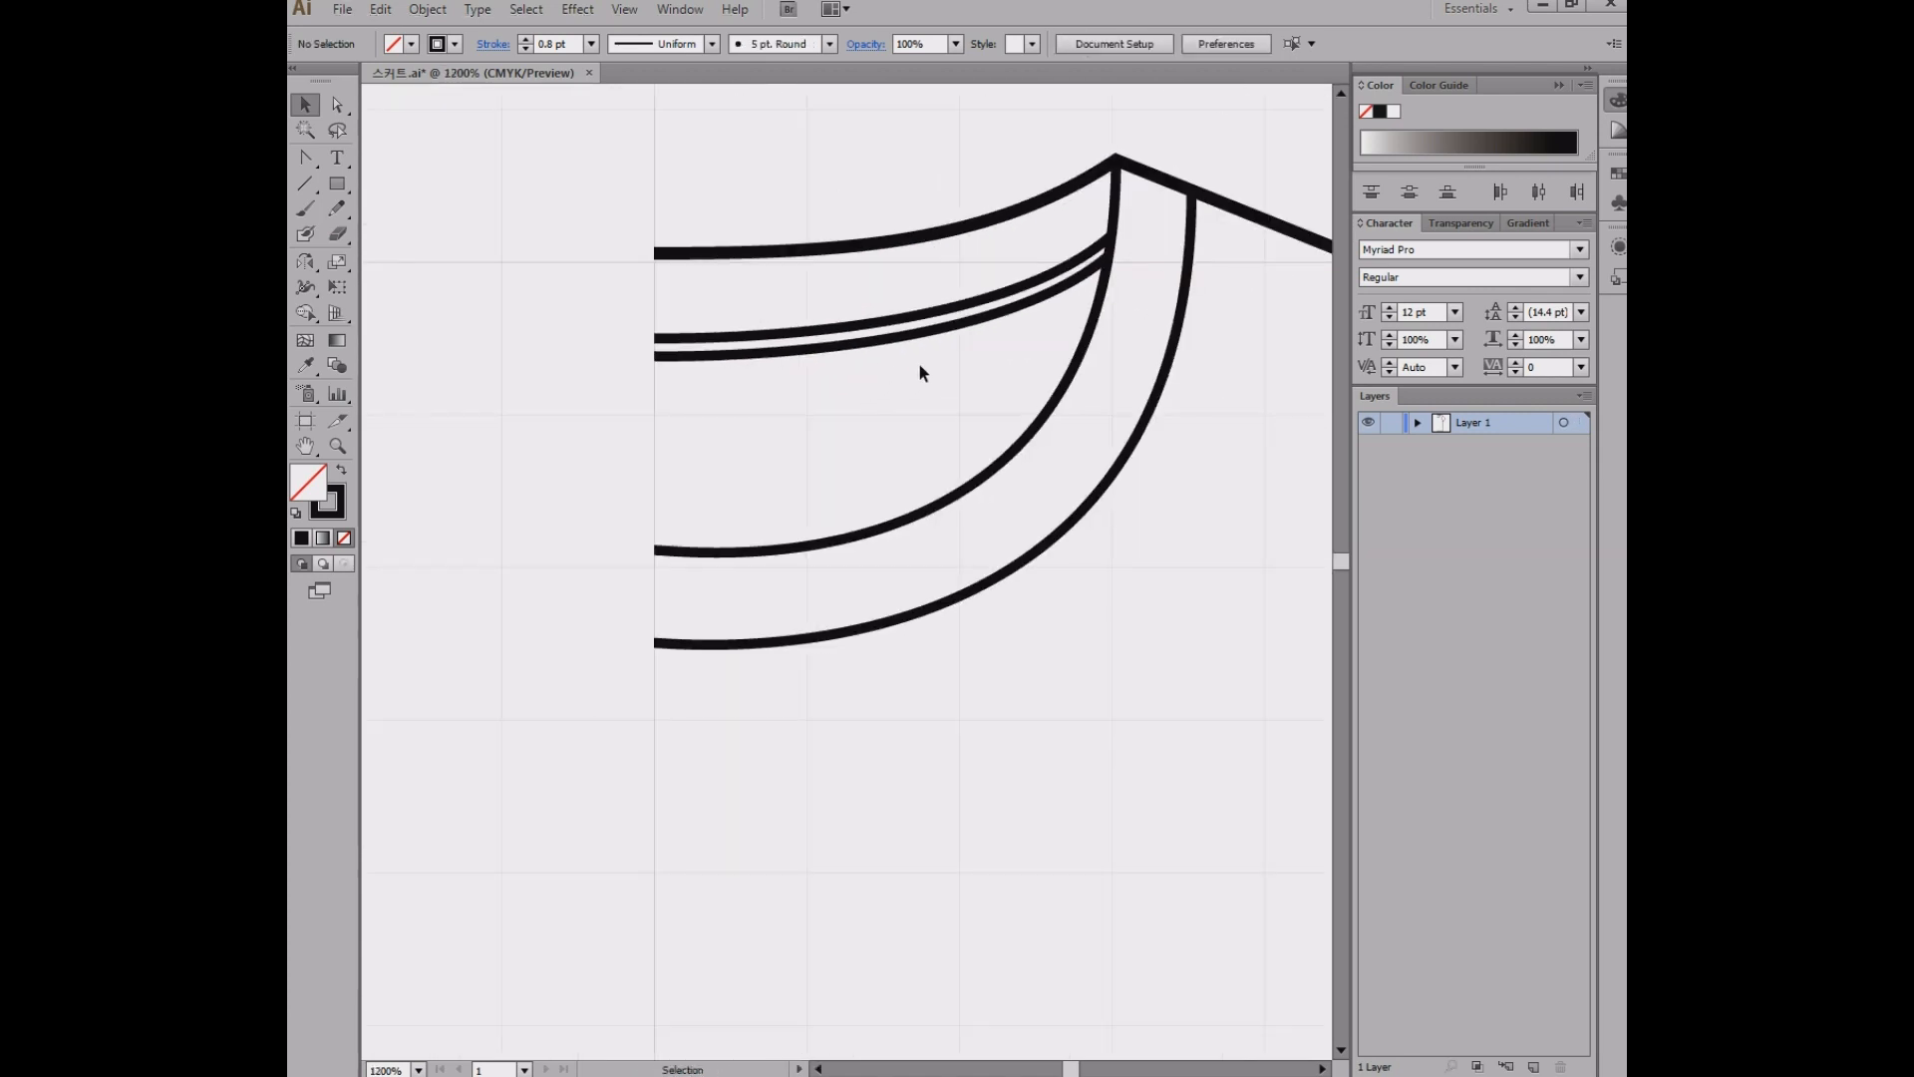
# - Select the copied curve just below the back neckband and display its stroke settings with the dashed line options
pyautogui.click(898, 333)
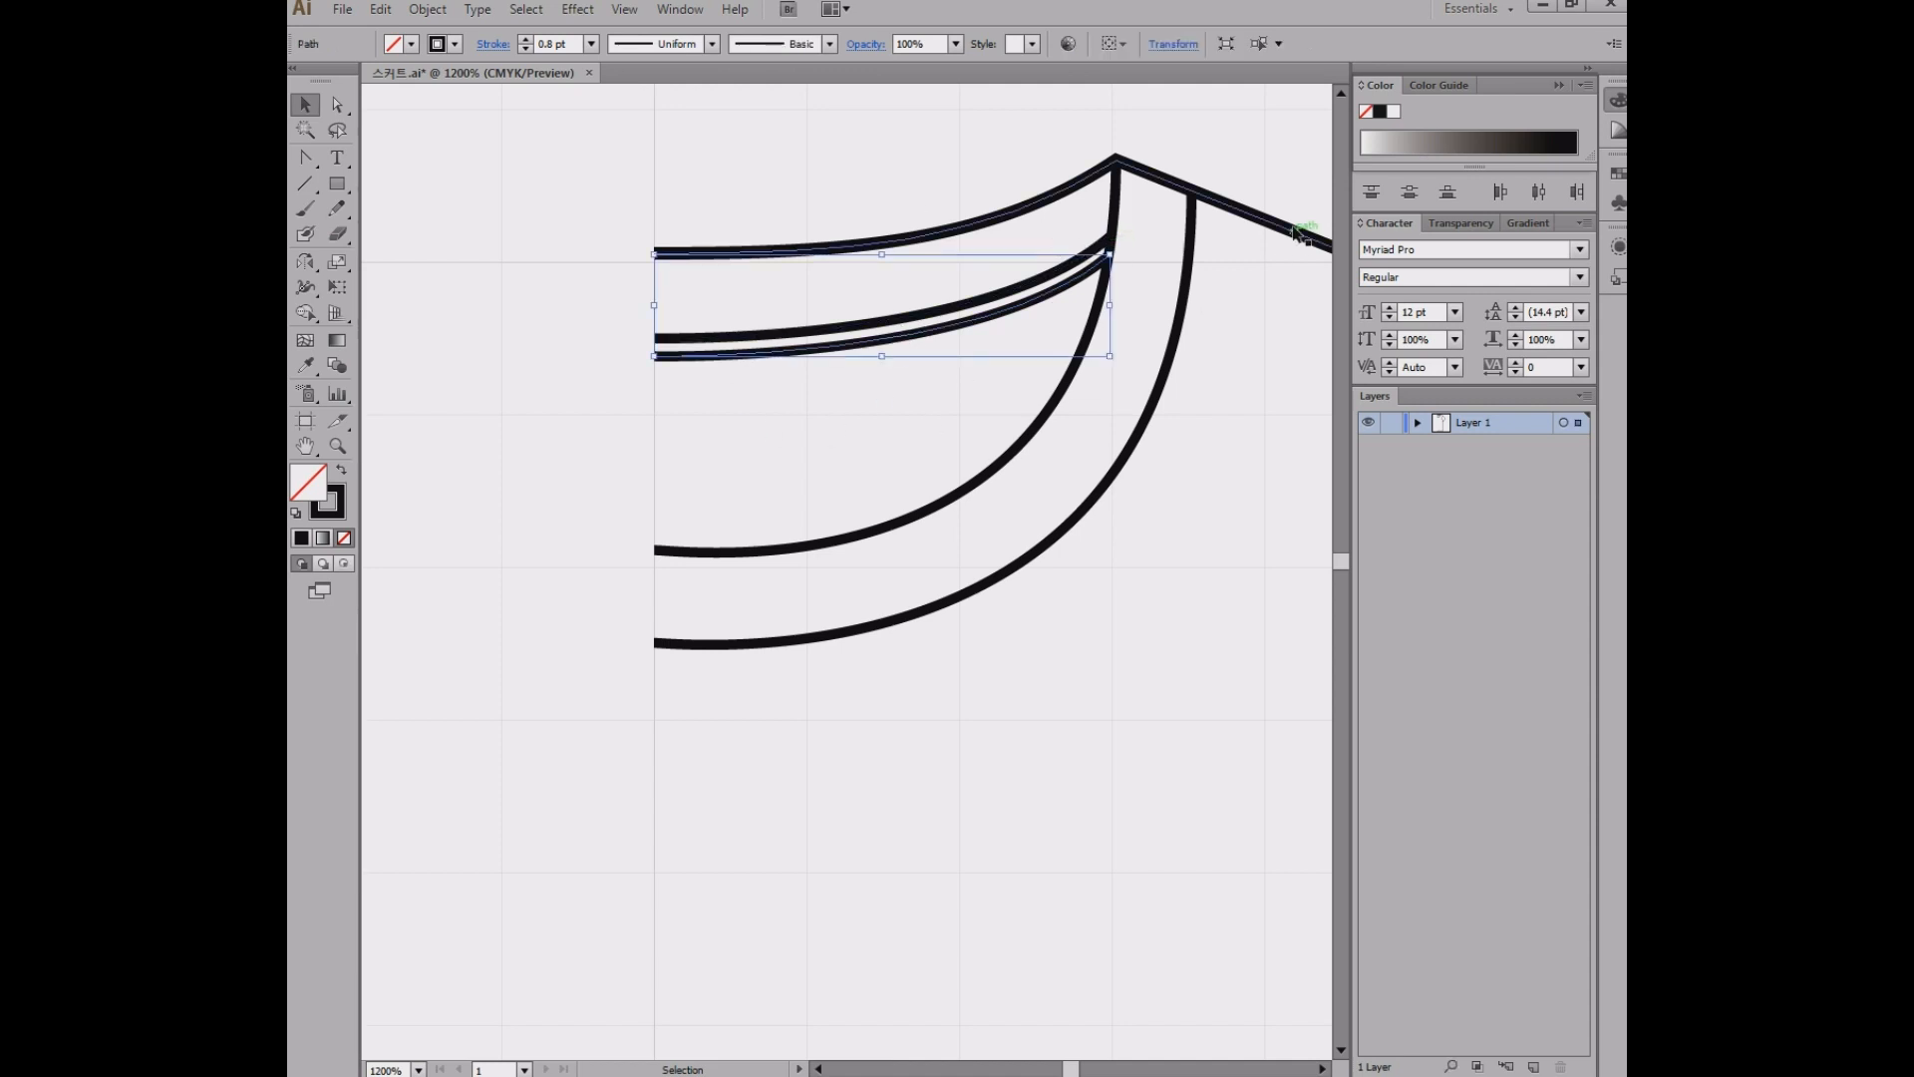
pyautogui.click(679, 12)
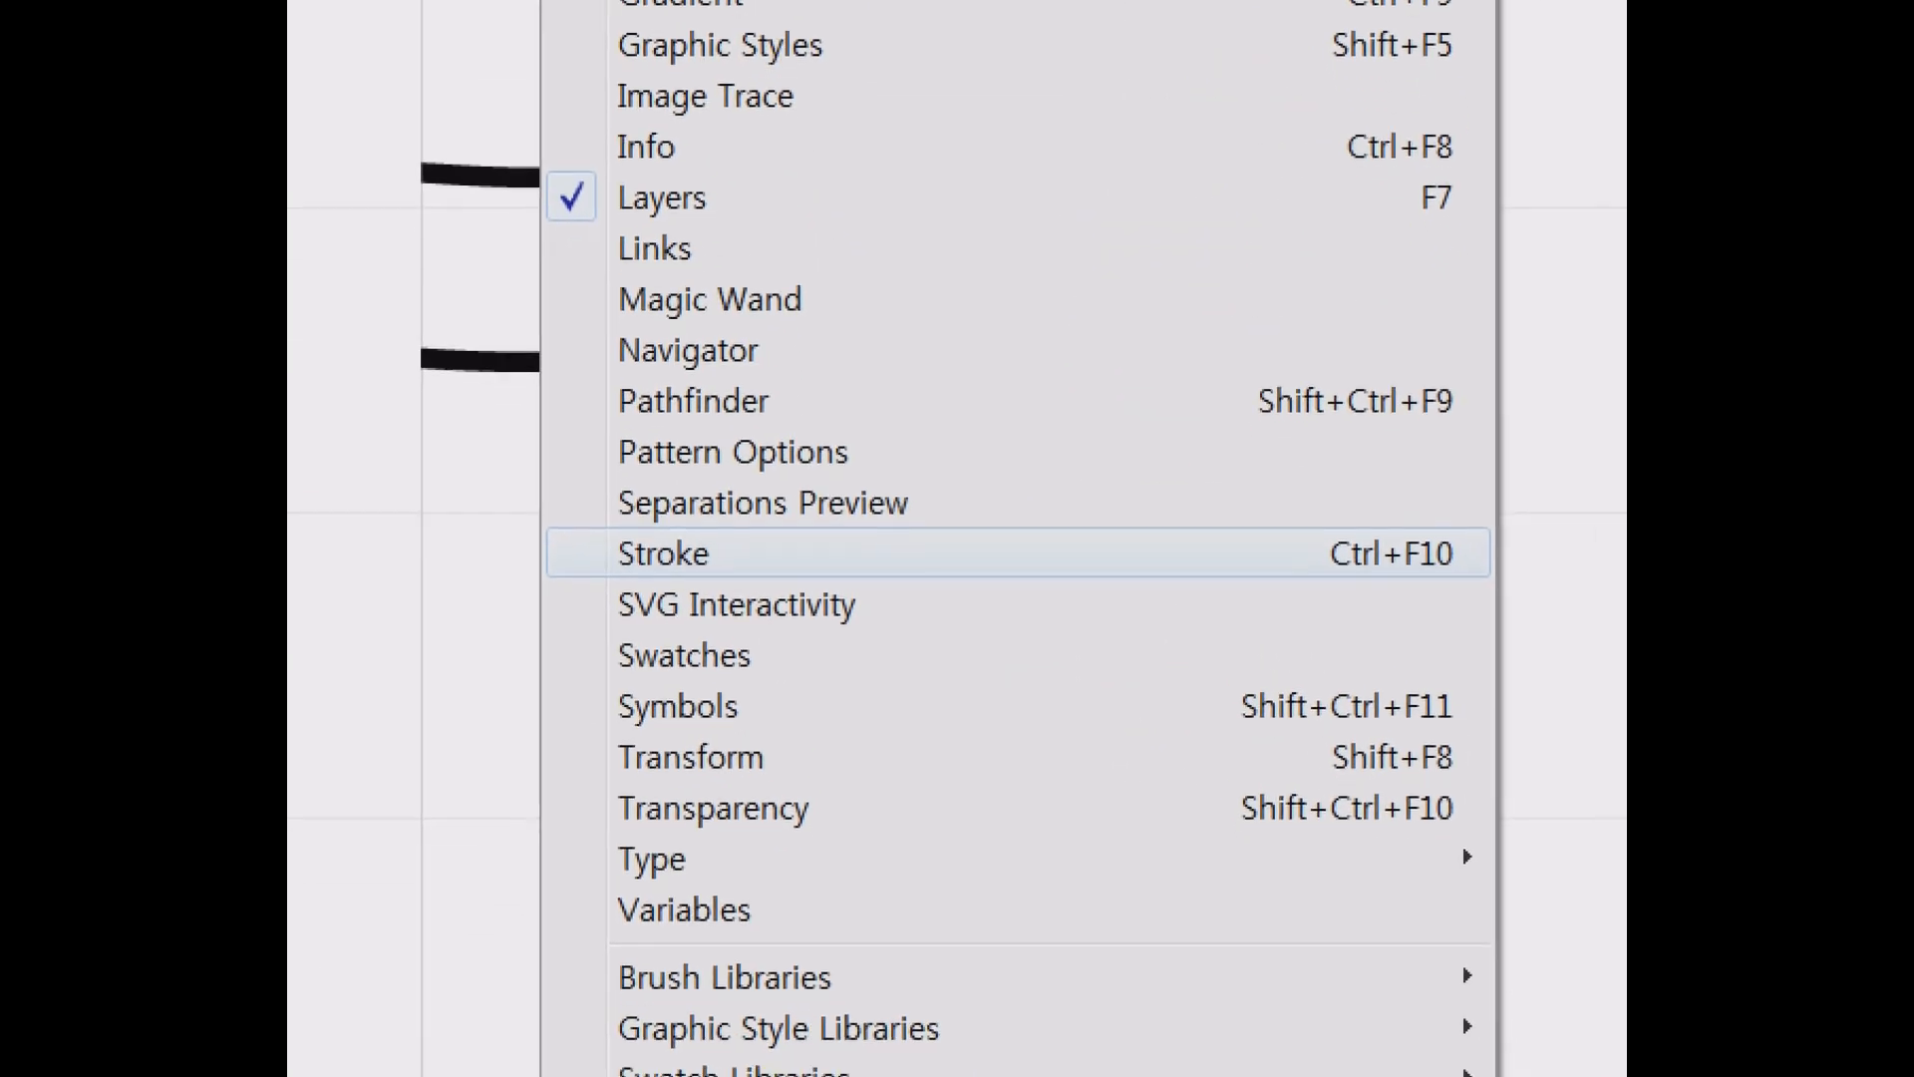
pyautogui.moveTo(601, 527)
pyautogui.mouseDown()
pyautogui.moveTo(649, 588)
pyautogui.moveTo(1083, 590)
pyautogui.mouseUp()
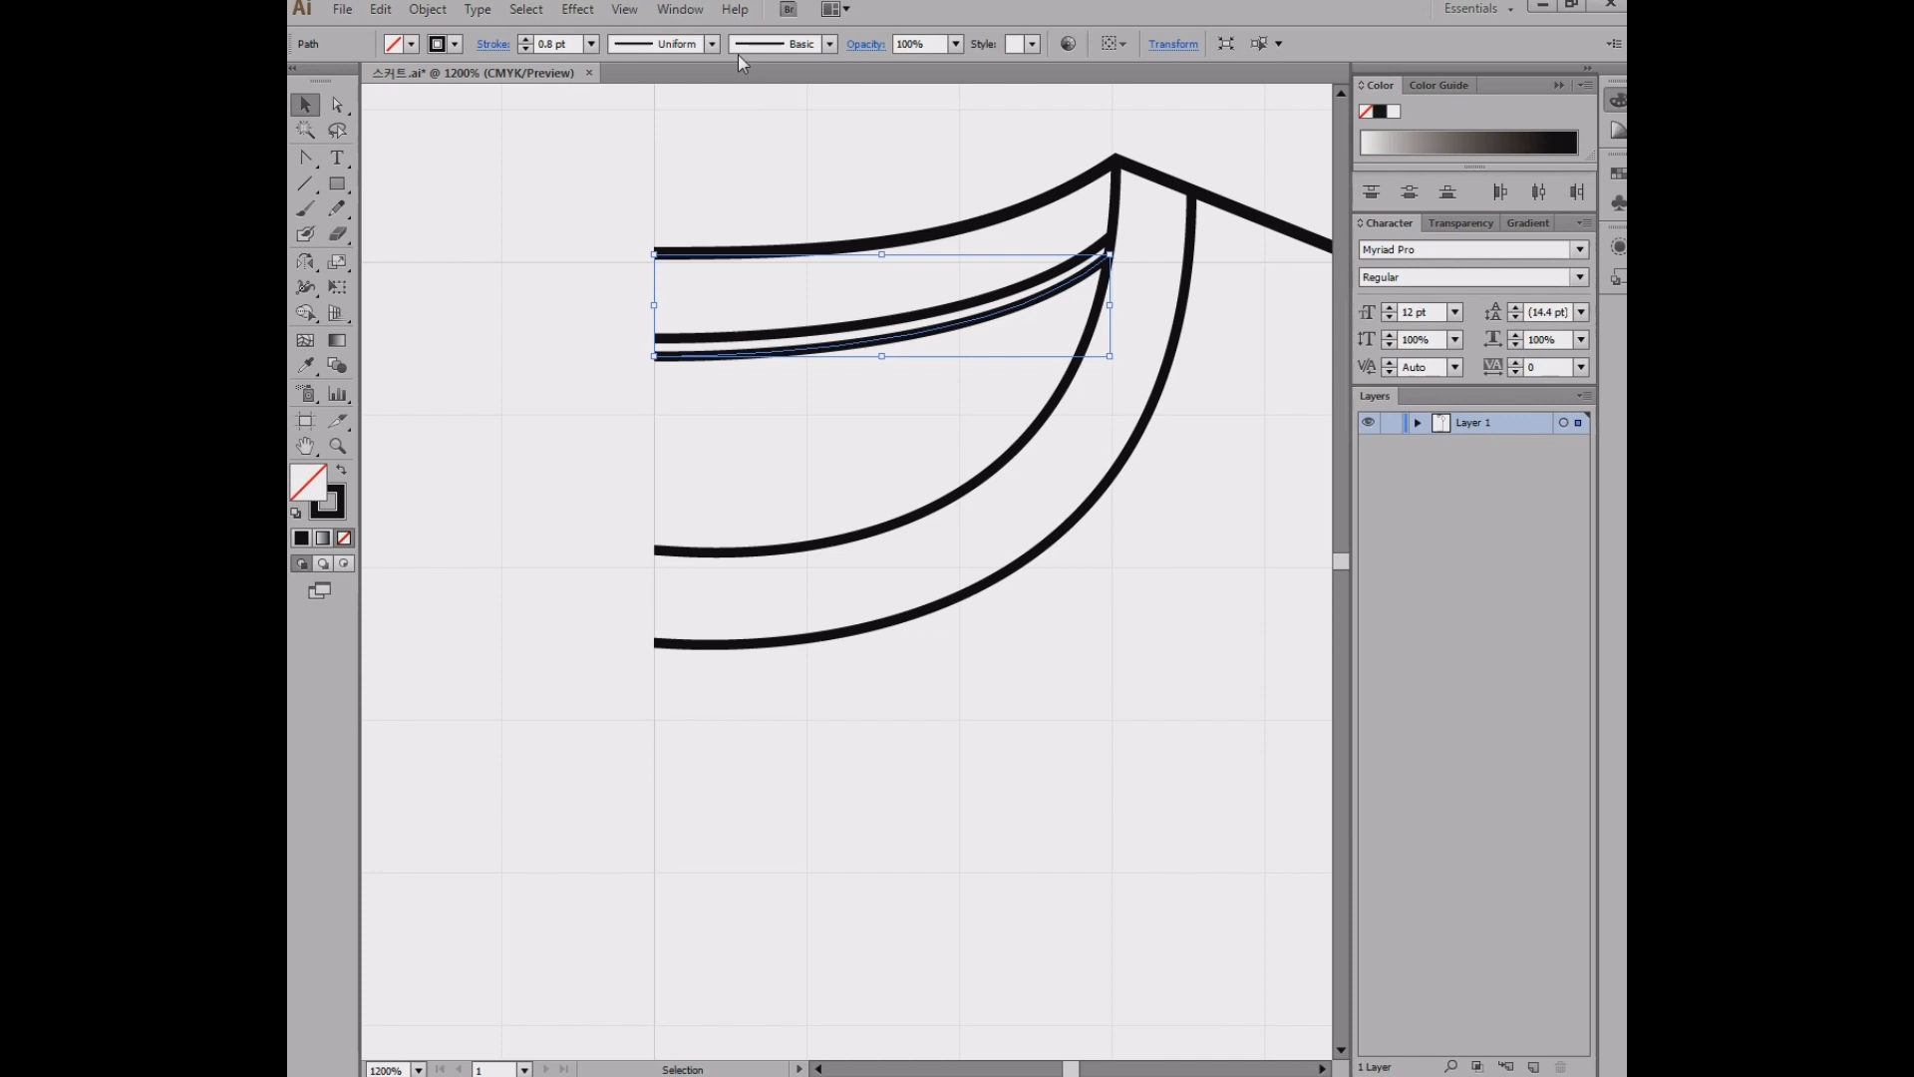
pyautogui.click(680, 9)
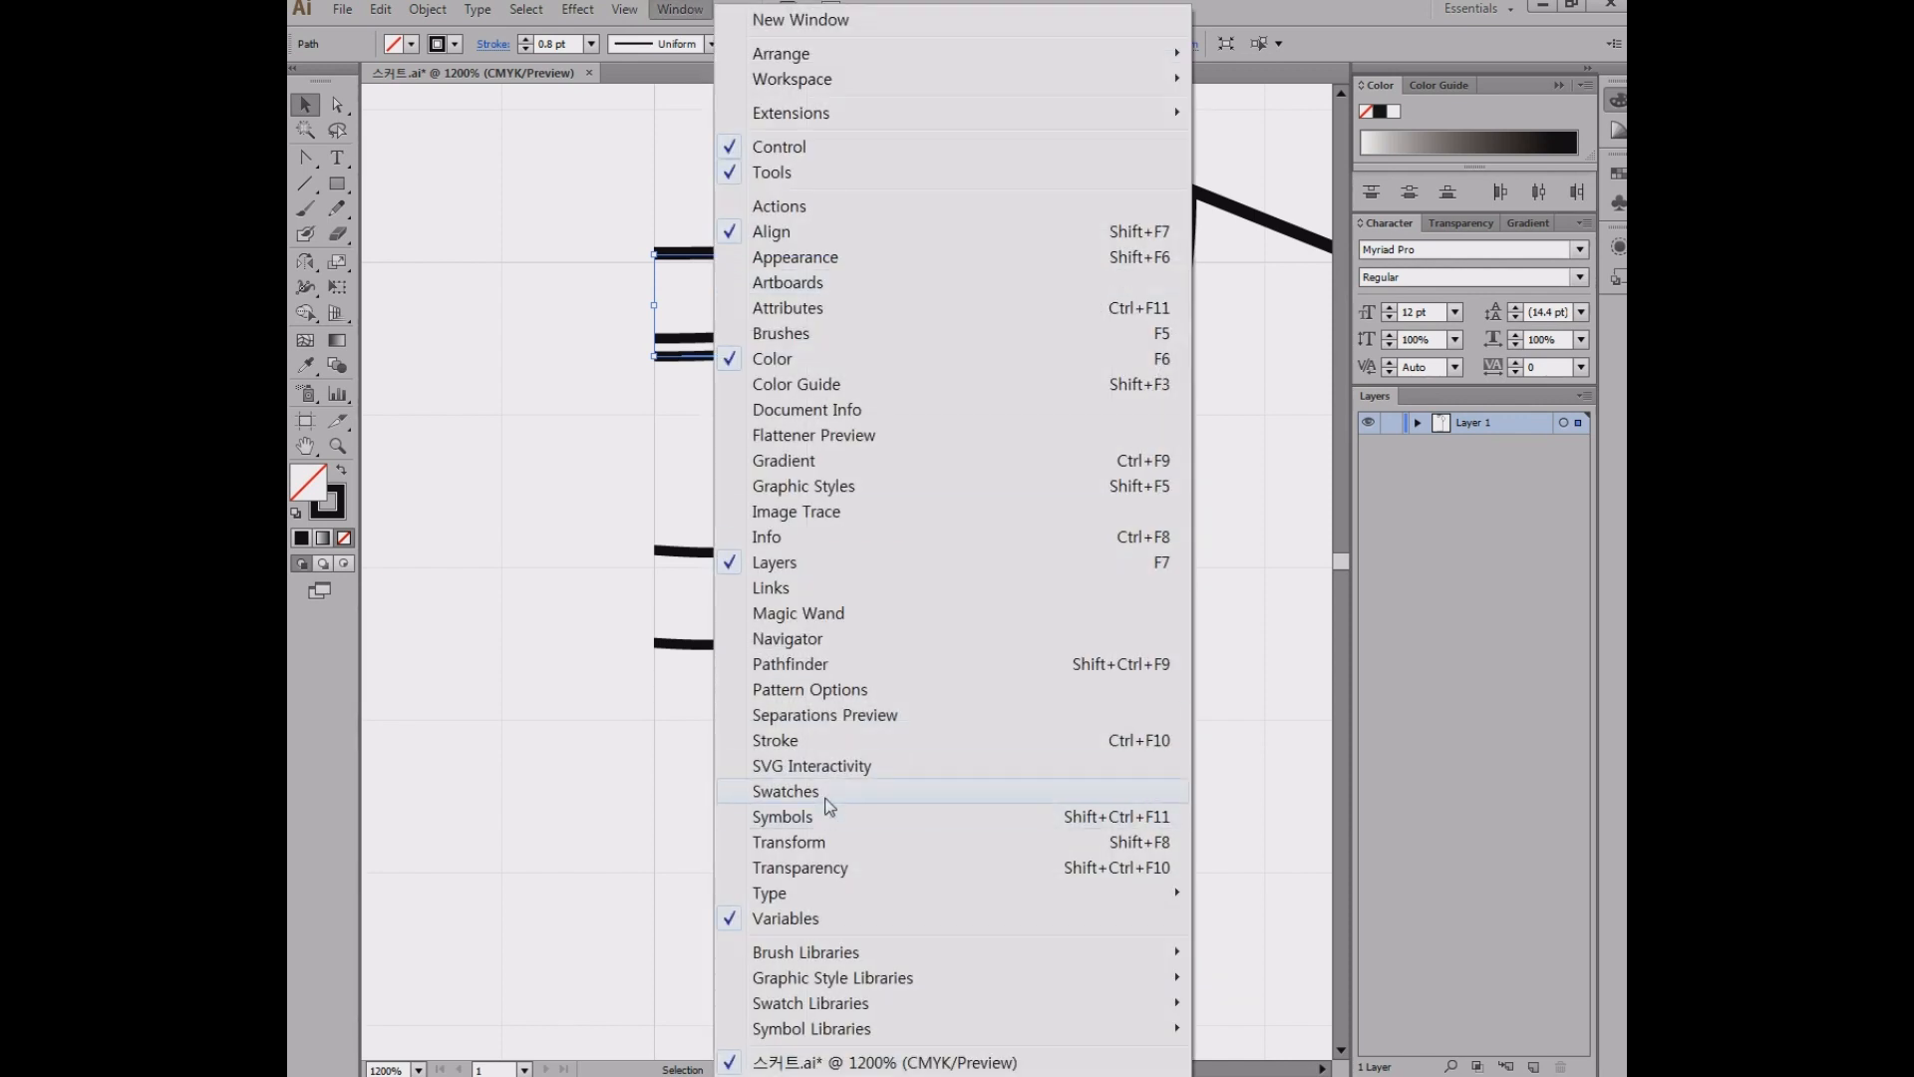
pyautogui.click(822, 738)
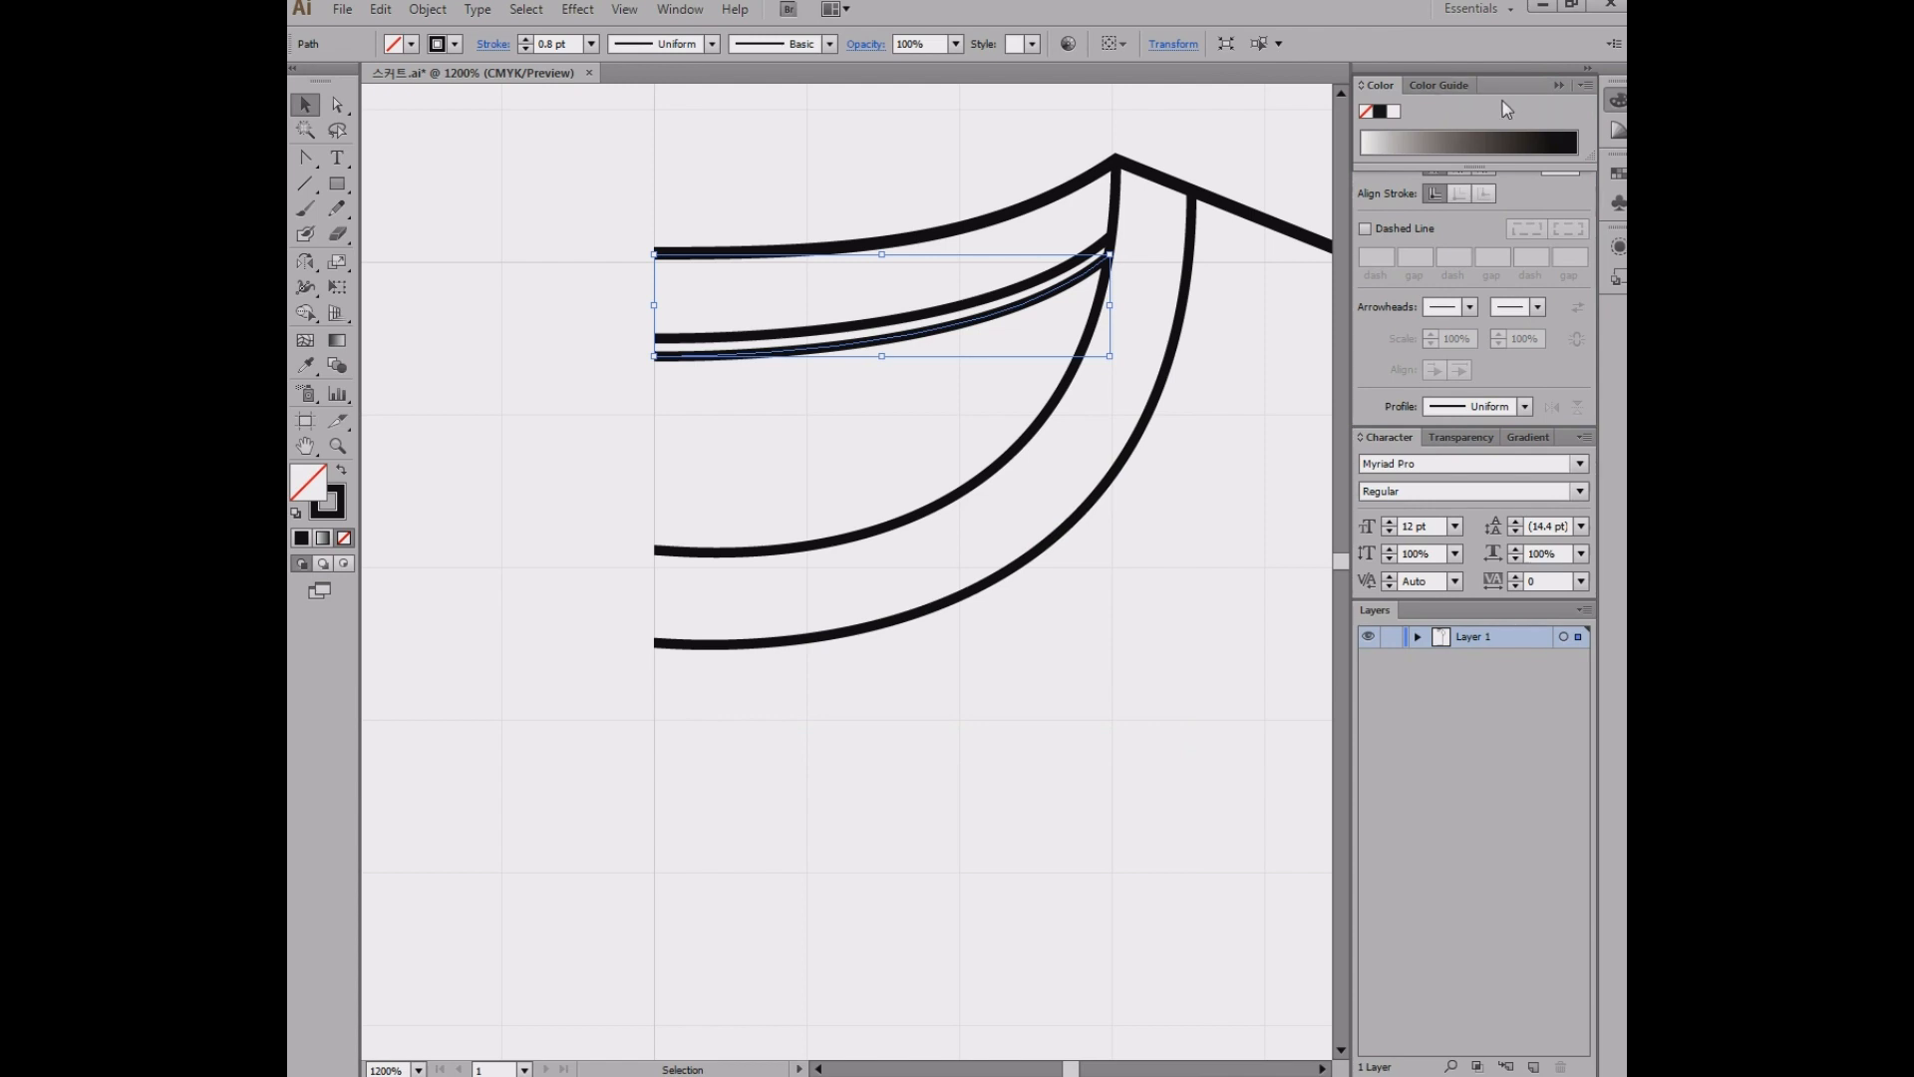
pyautogui.moveTo(1388, 86); pyautogui.dragTo(1509, 98)
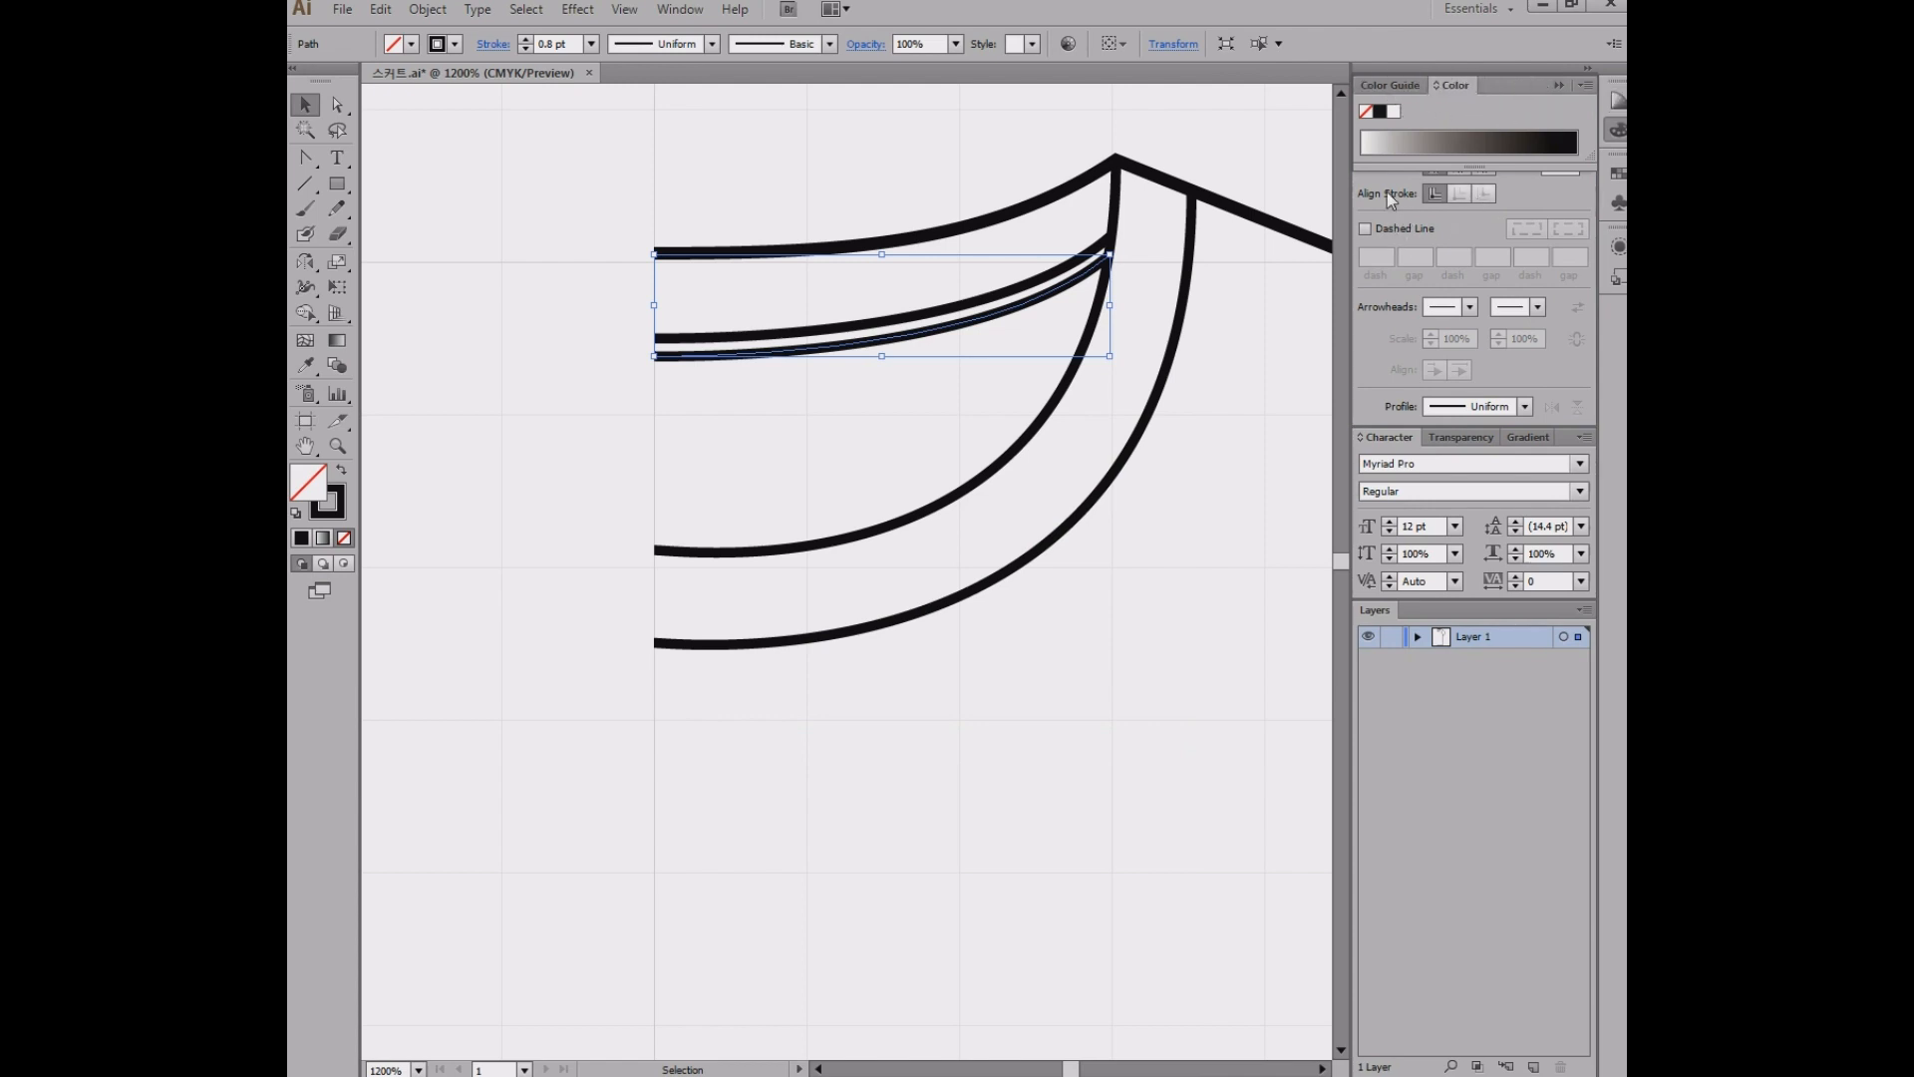
pyautogui.moveTo(1497, 80)
pyautogui.mouseDown()
pyautogui.moveTo(1275, 243)
pyautogui.moveTo(1376, 299)
pyautogui.moveTo(1127, 271)
pyautogui.moveTo(1462, 61)
pyautogui.mouseUp()
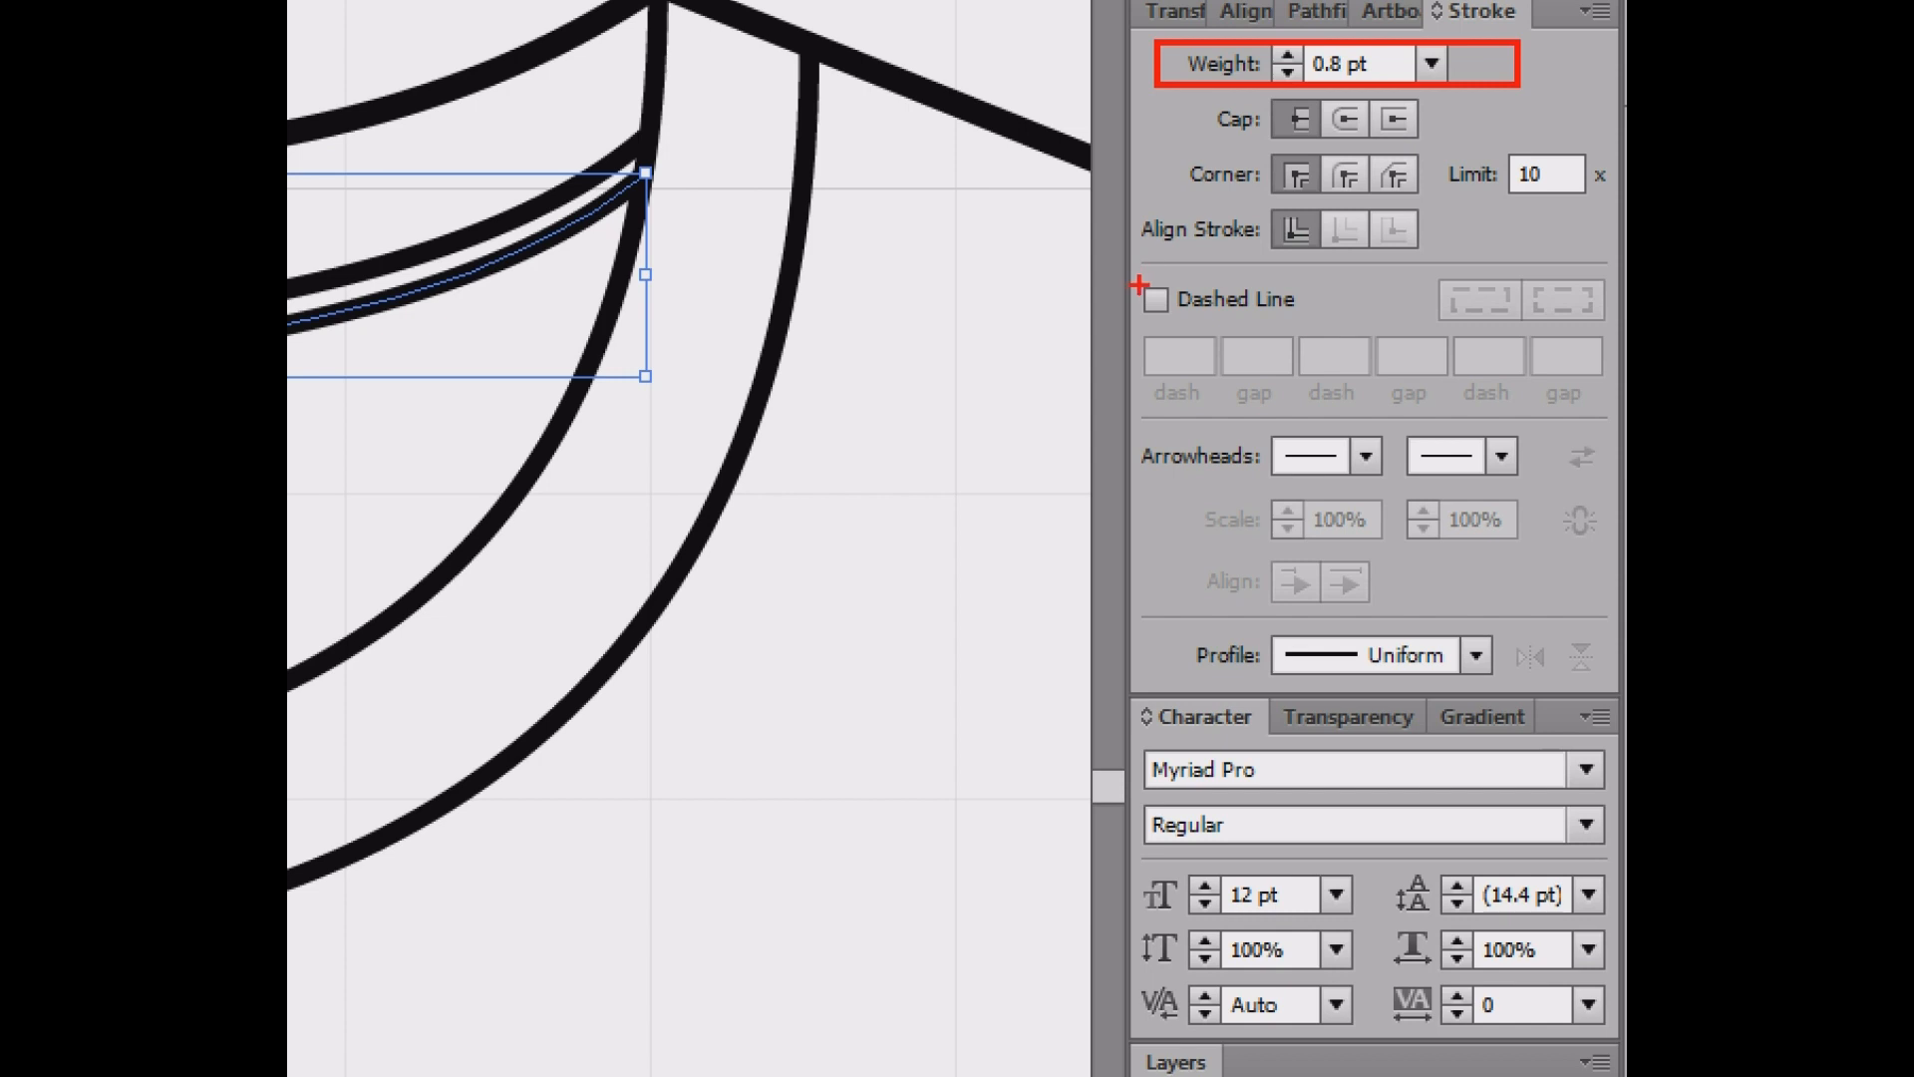
# - Turn the copied back neckband curve into a dashed stitch line
pyautogui.moveTo(1129, 261); pyautogui.dragTo(1340, 344)
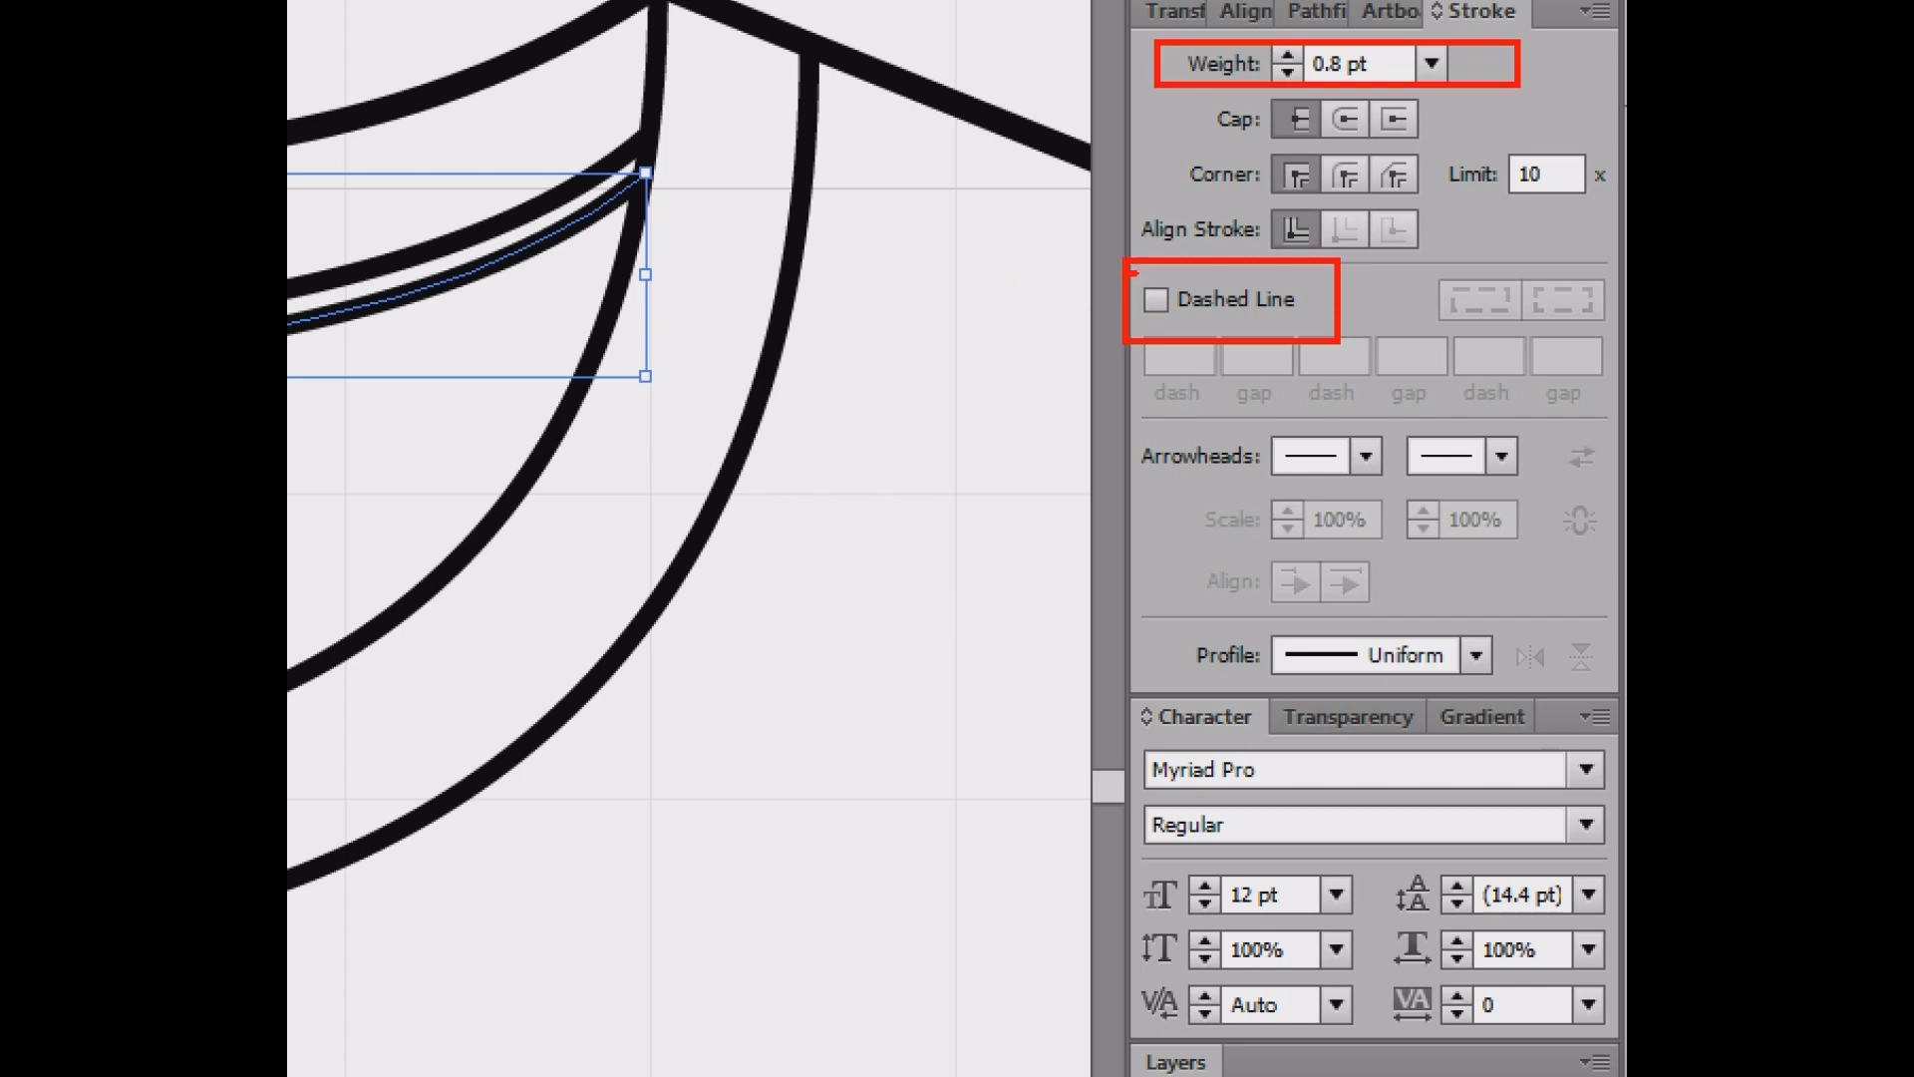
pyautogui.moveTo(1134, 272)
pyautogui.mouseDown()
pyautogui.moveTo(1200, 291)
pyautogui.moveTo(1214, 254)
pyautogui.mouseUp()
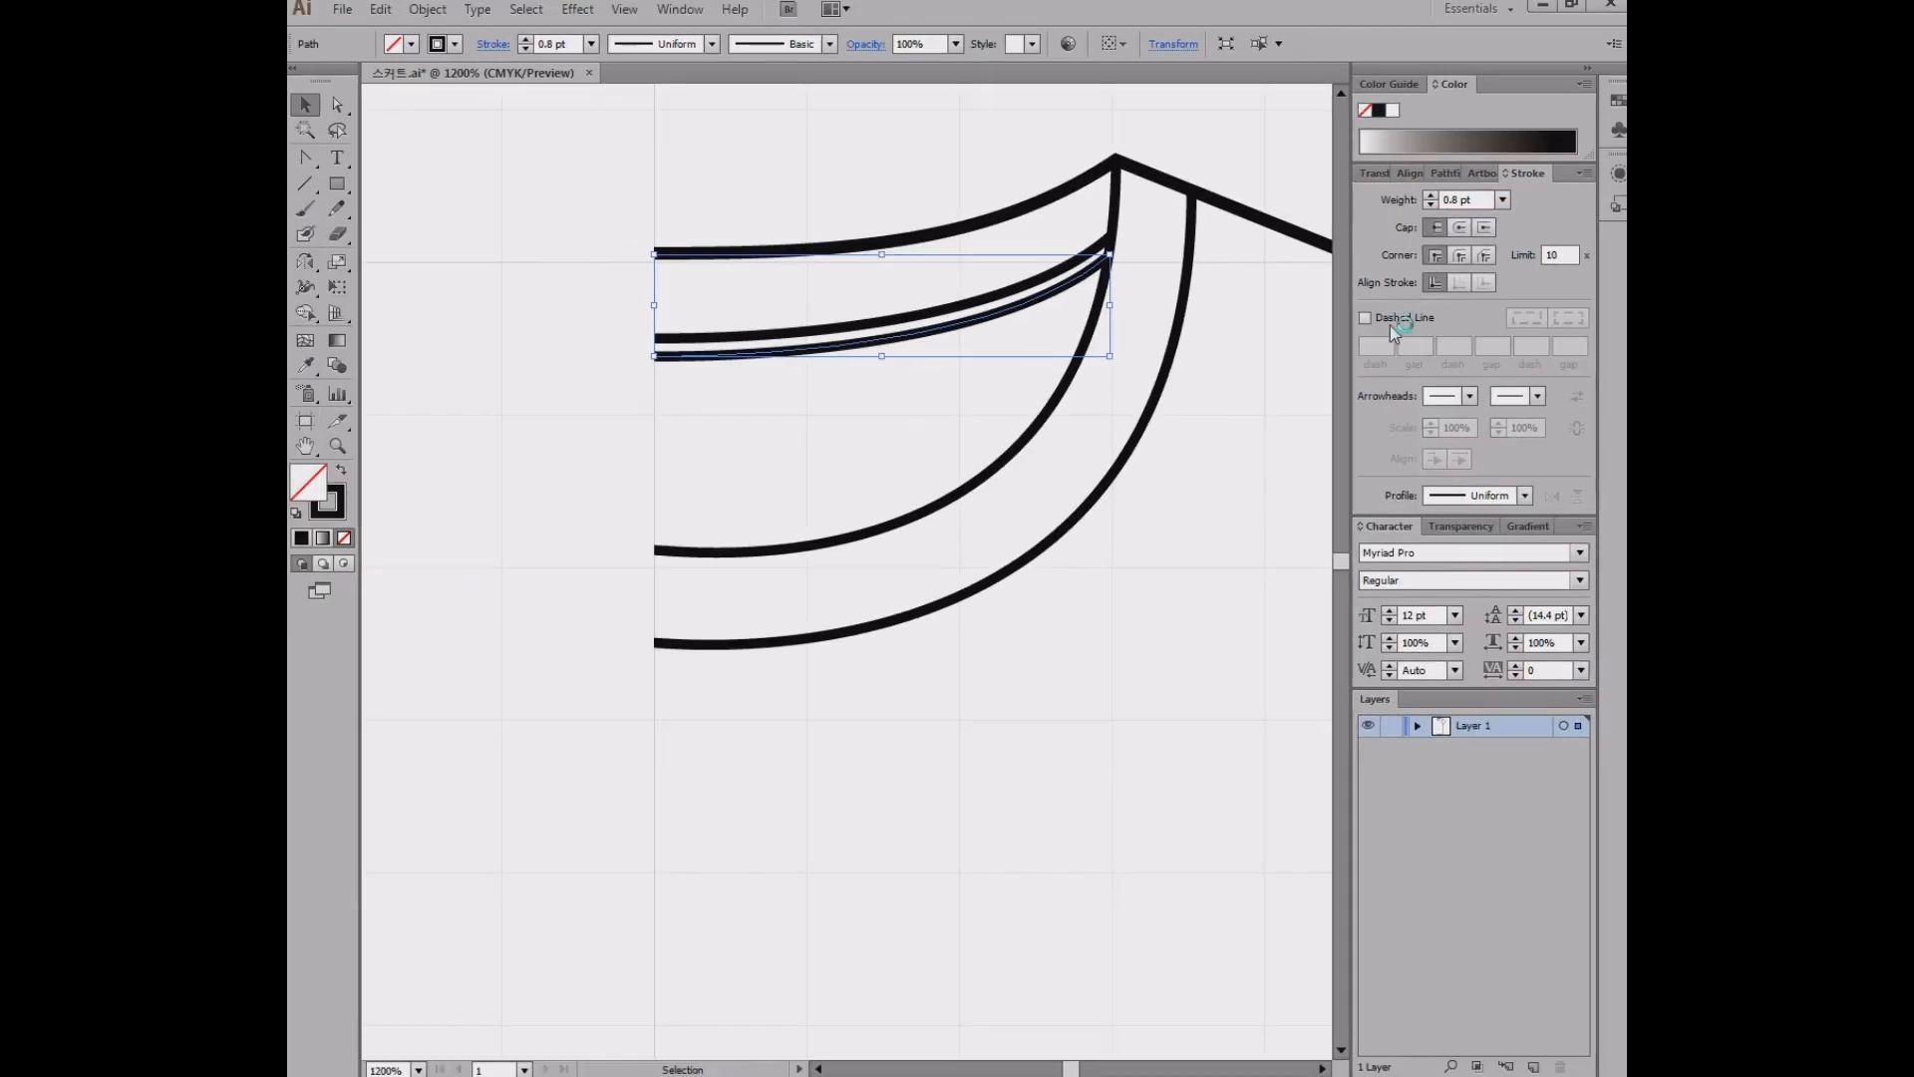
pyautogui.click(1156, 300)
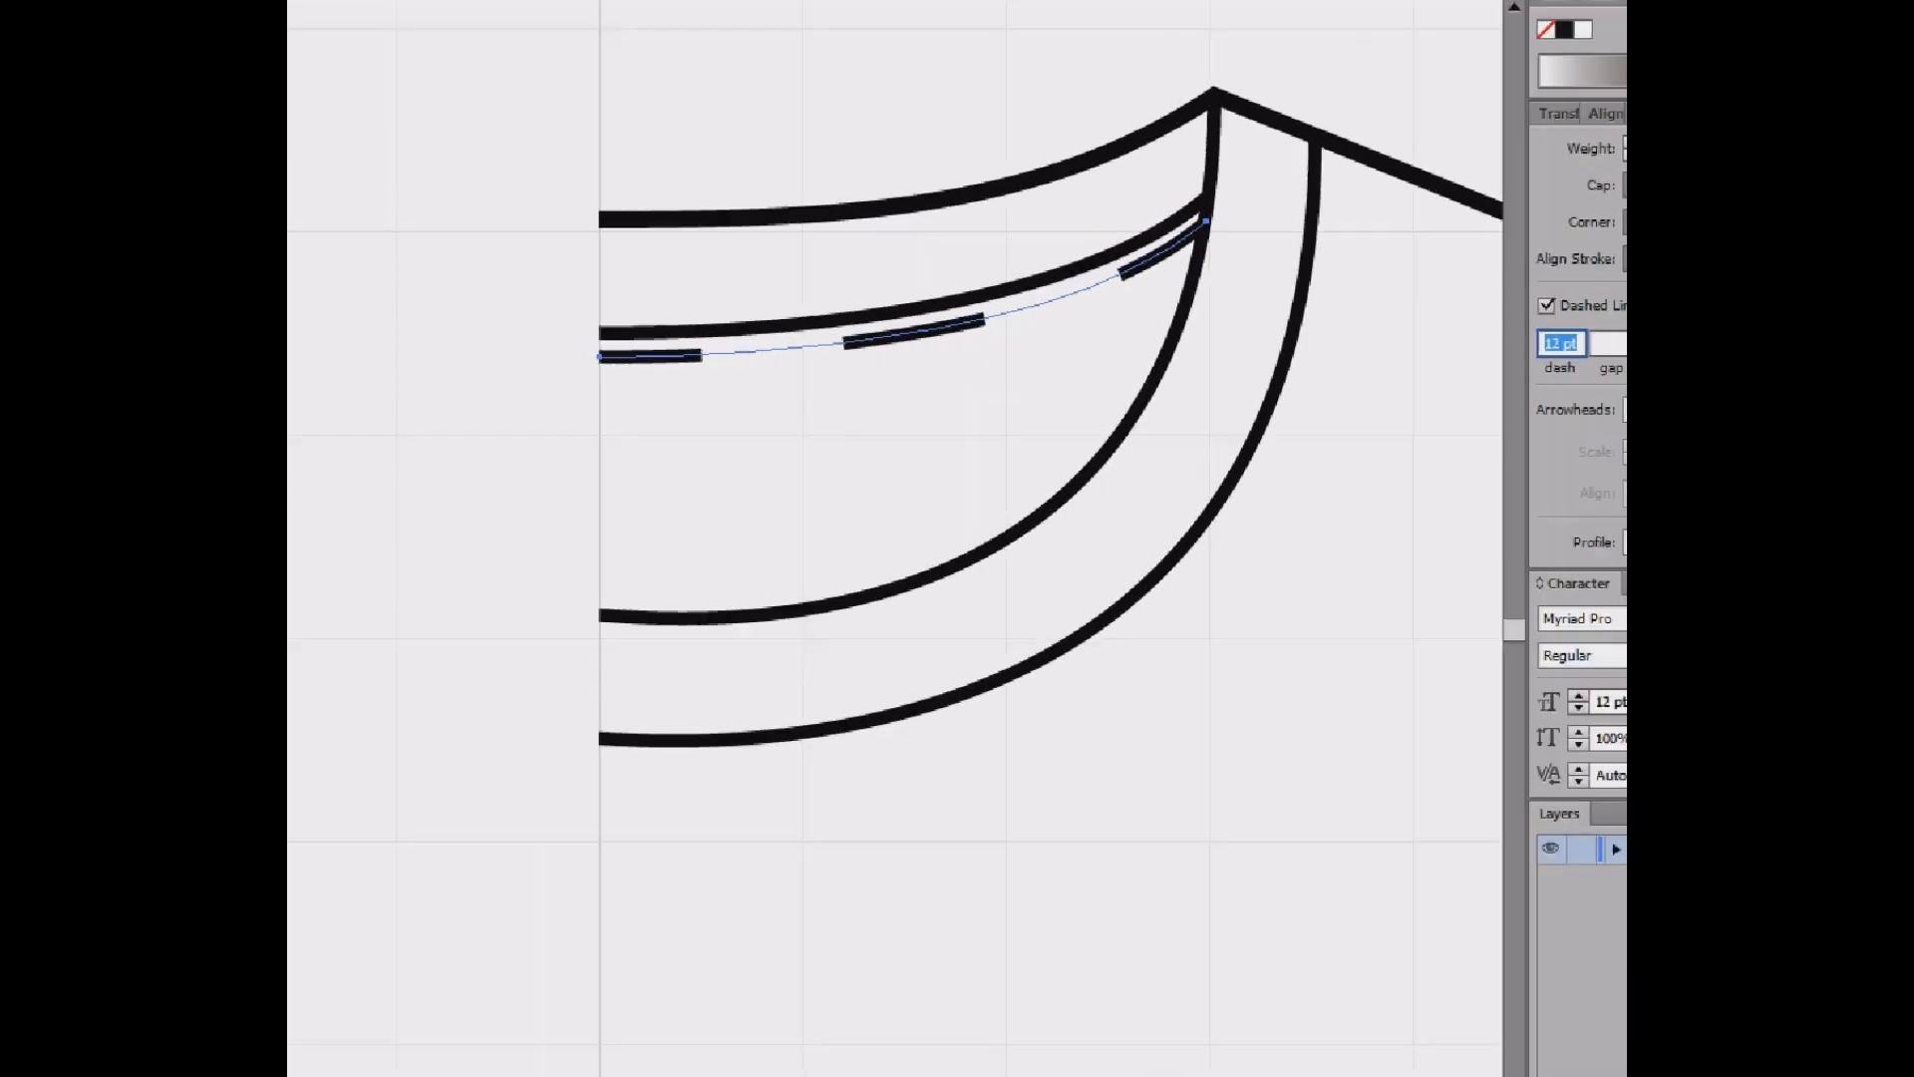
pyautogui.moveTo(704, 349); pyautogui.dragTo(1060, 299)
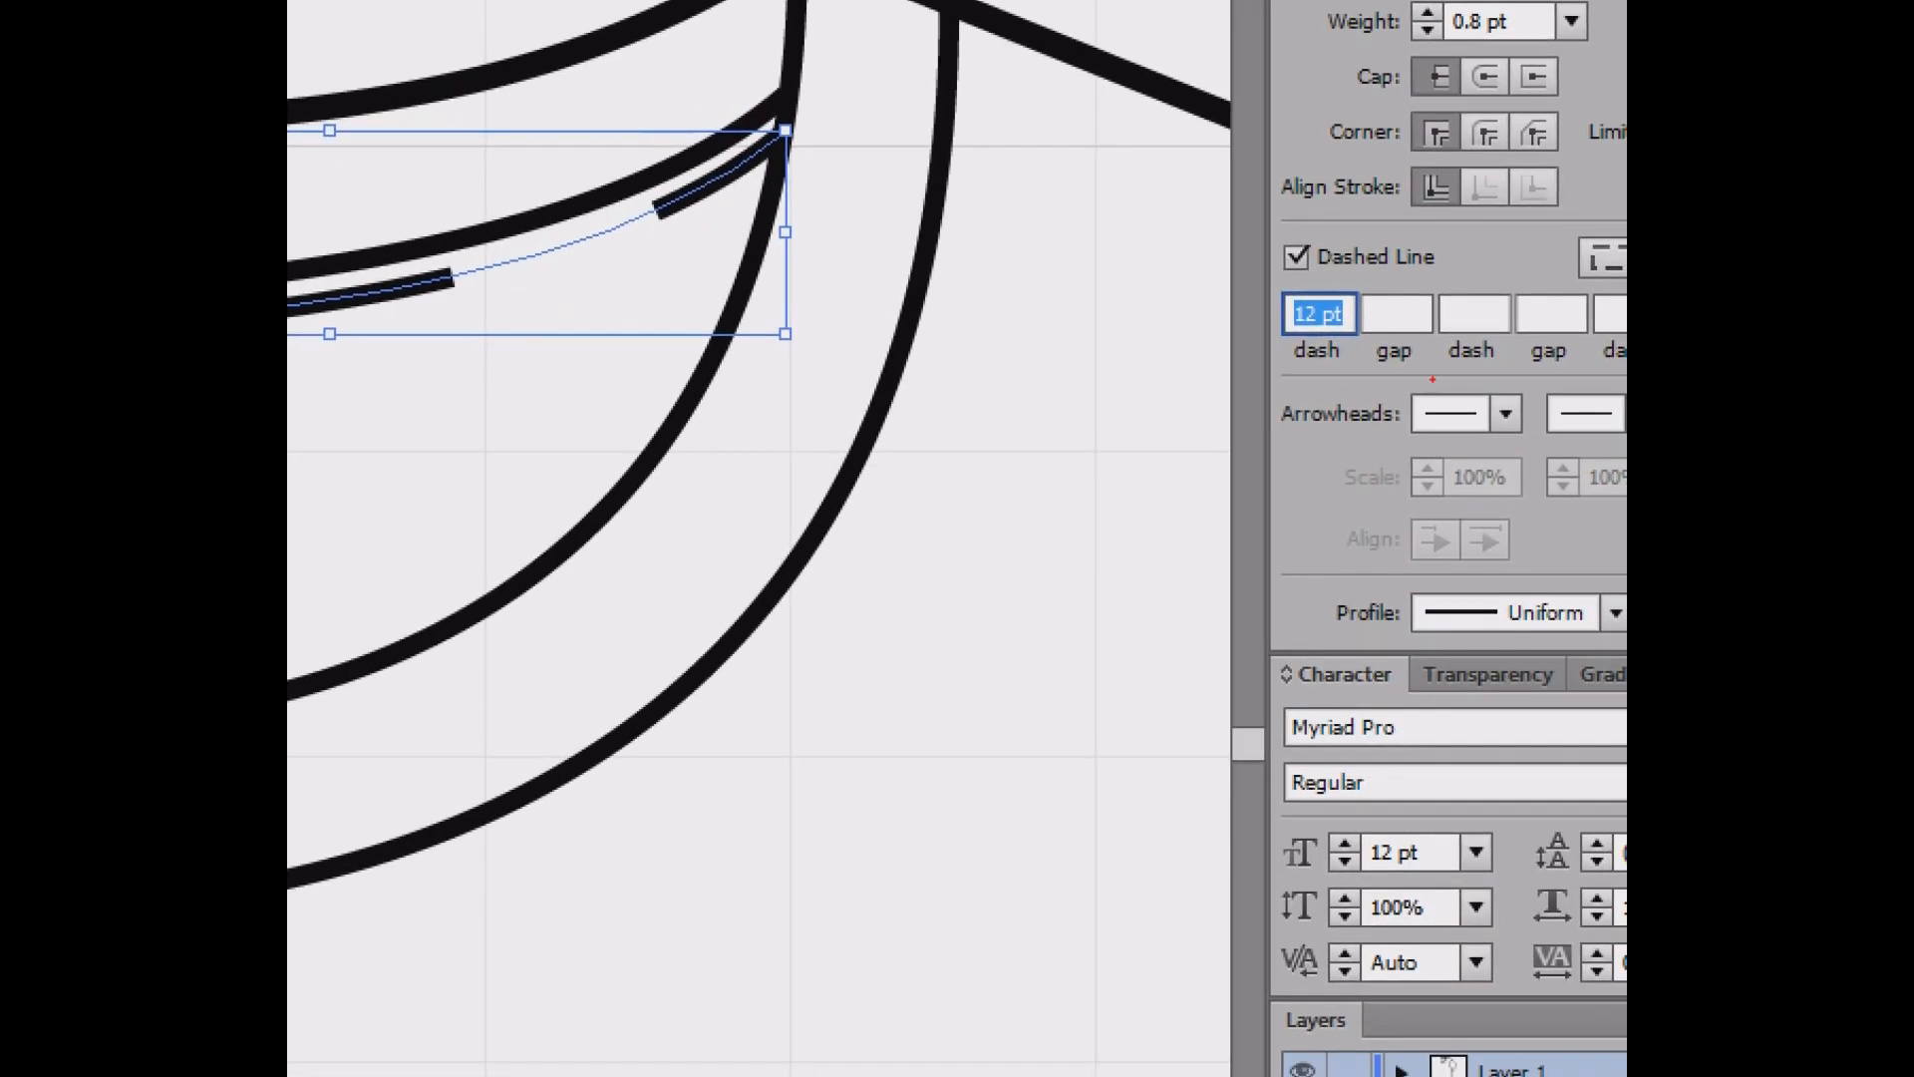
pyautogui.moveTo(1272, 275); pyautogui.dragTo(1364, 389)
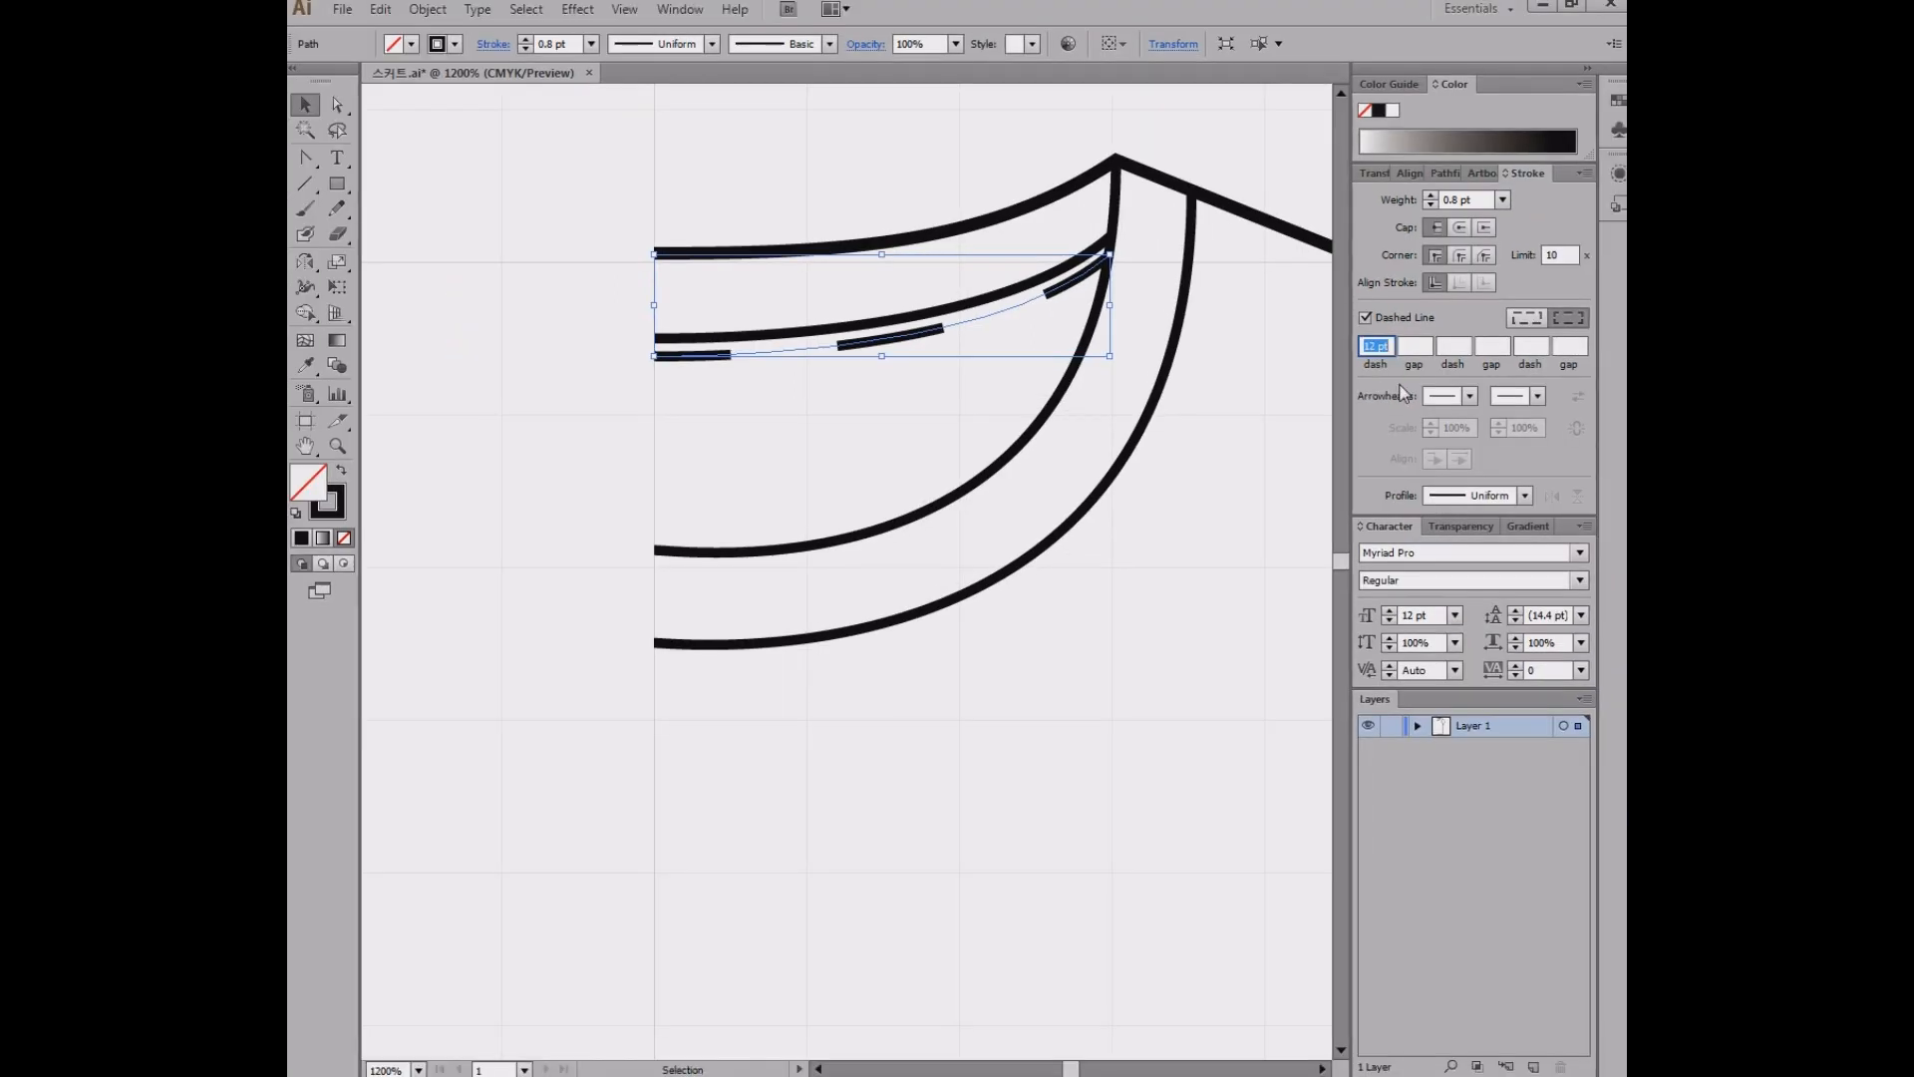
# - Try dash lengths of 5 pt and 3 pt on the back neck stitch line
pyautogui.write('5')
pyautogui.press('Return')
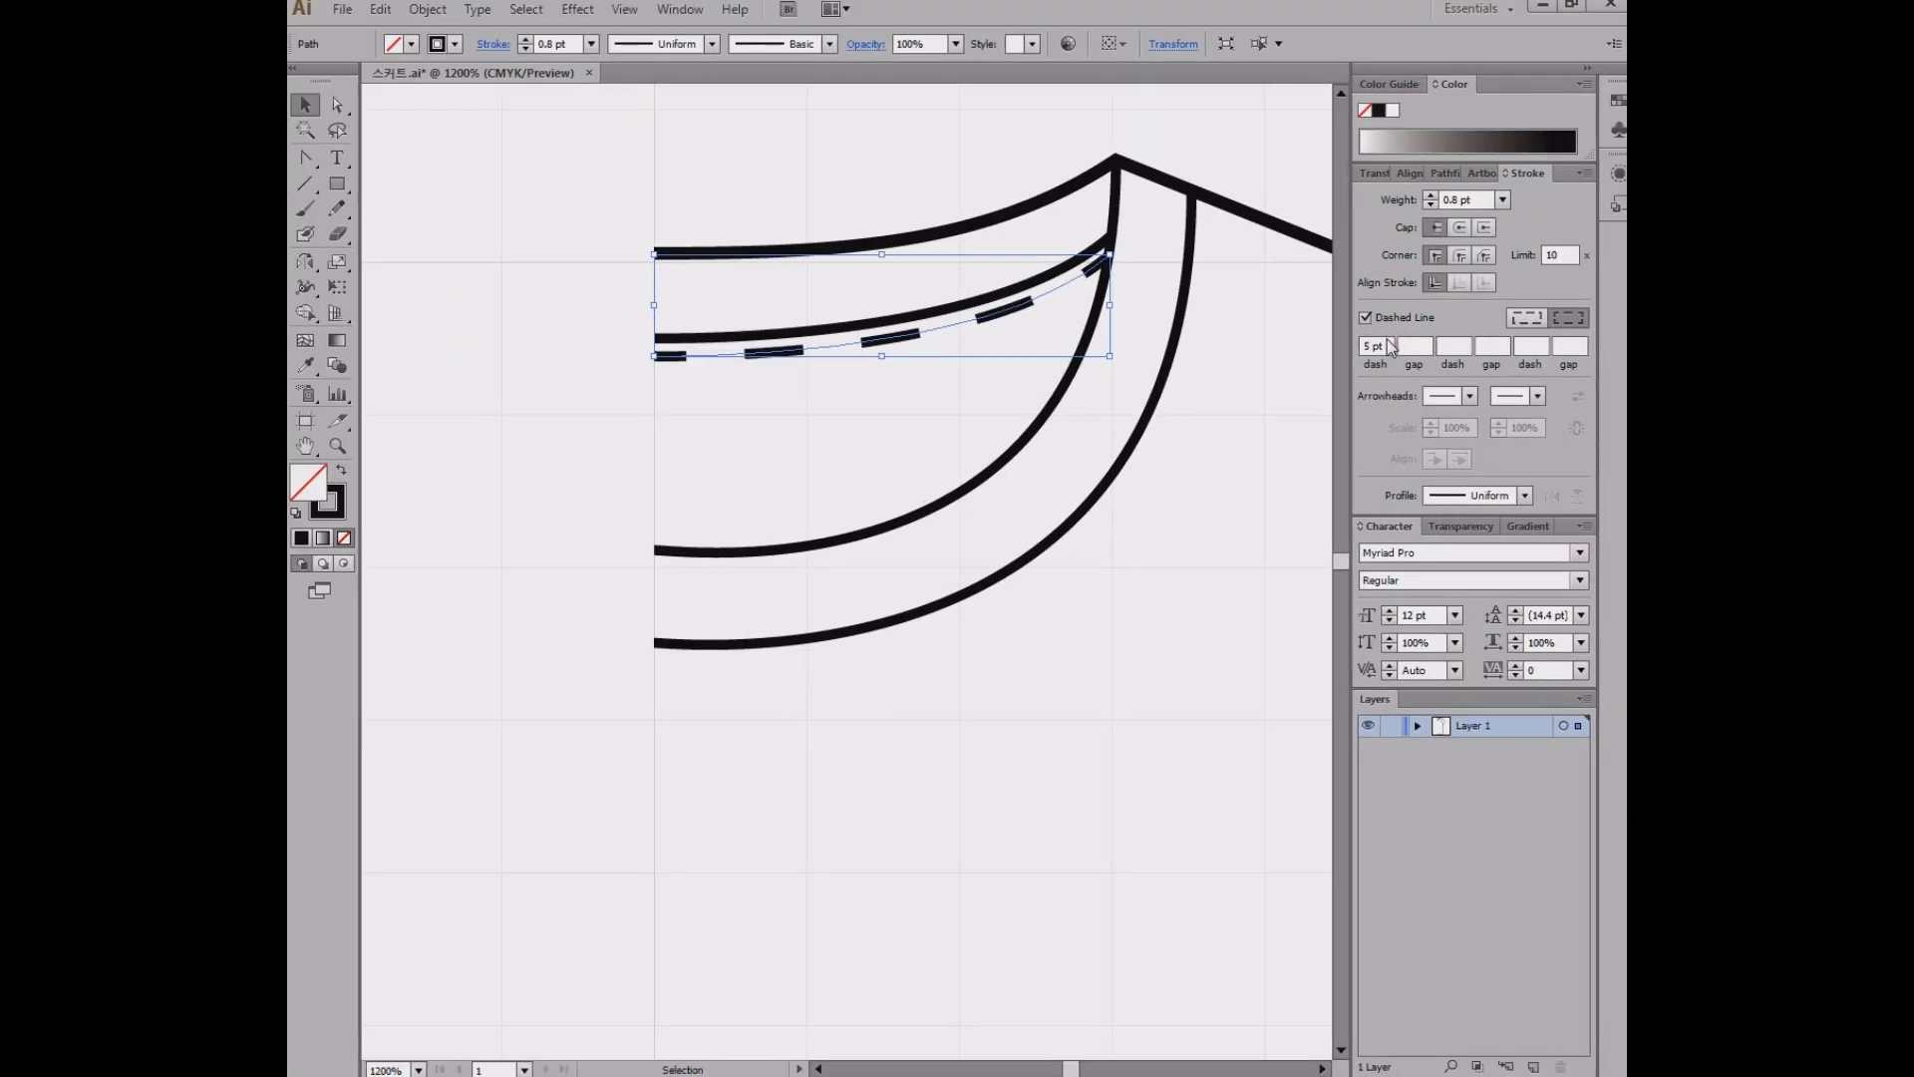
pyautogui.moveTo(1386, 346); pyautogui.dragTo(1325, 360)
pyautogui.write('3')
pyautogui.press('Return')
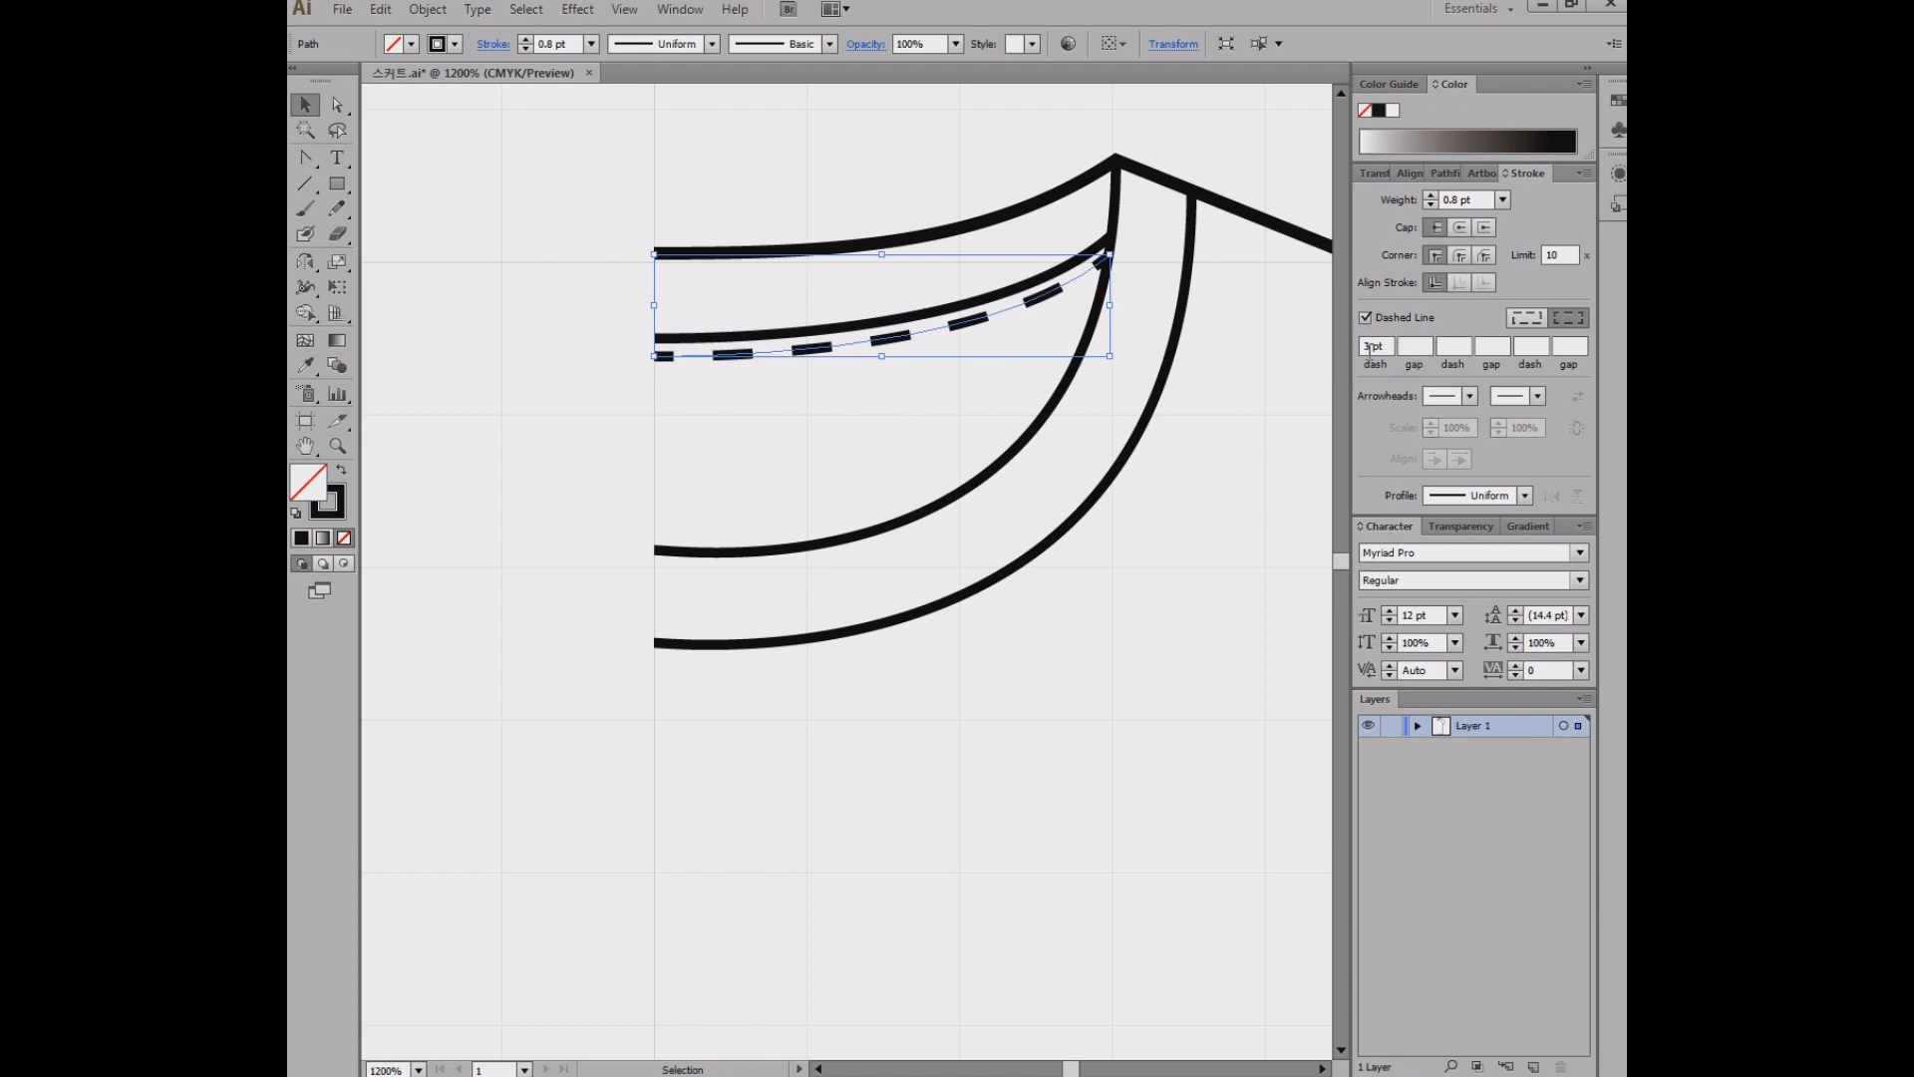
# - Set the dash length of the back neck stitch line to 1 pt
pyautogui.moveTo(1388, 349); pyautogui.dragTo(1360, 354)
pyautogui.write('1')
pyautogui.press('Return')
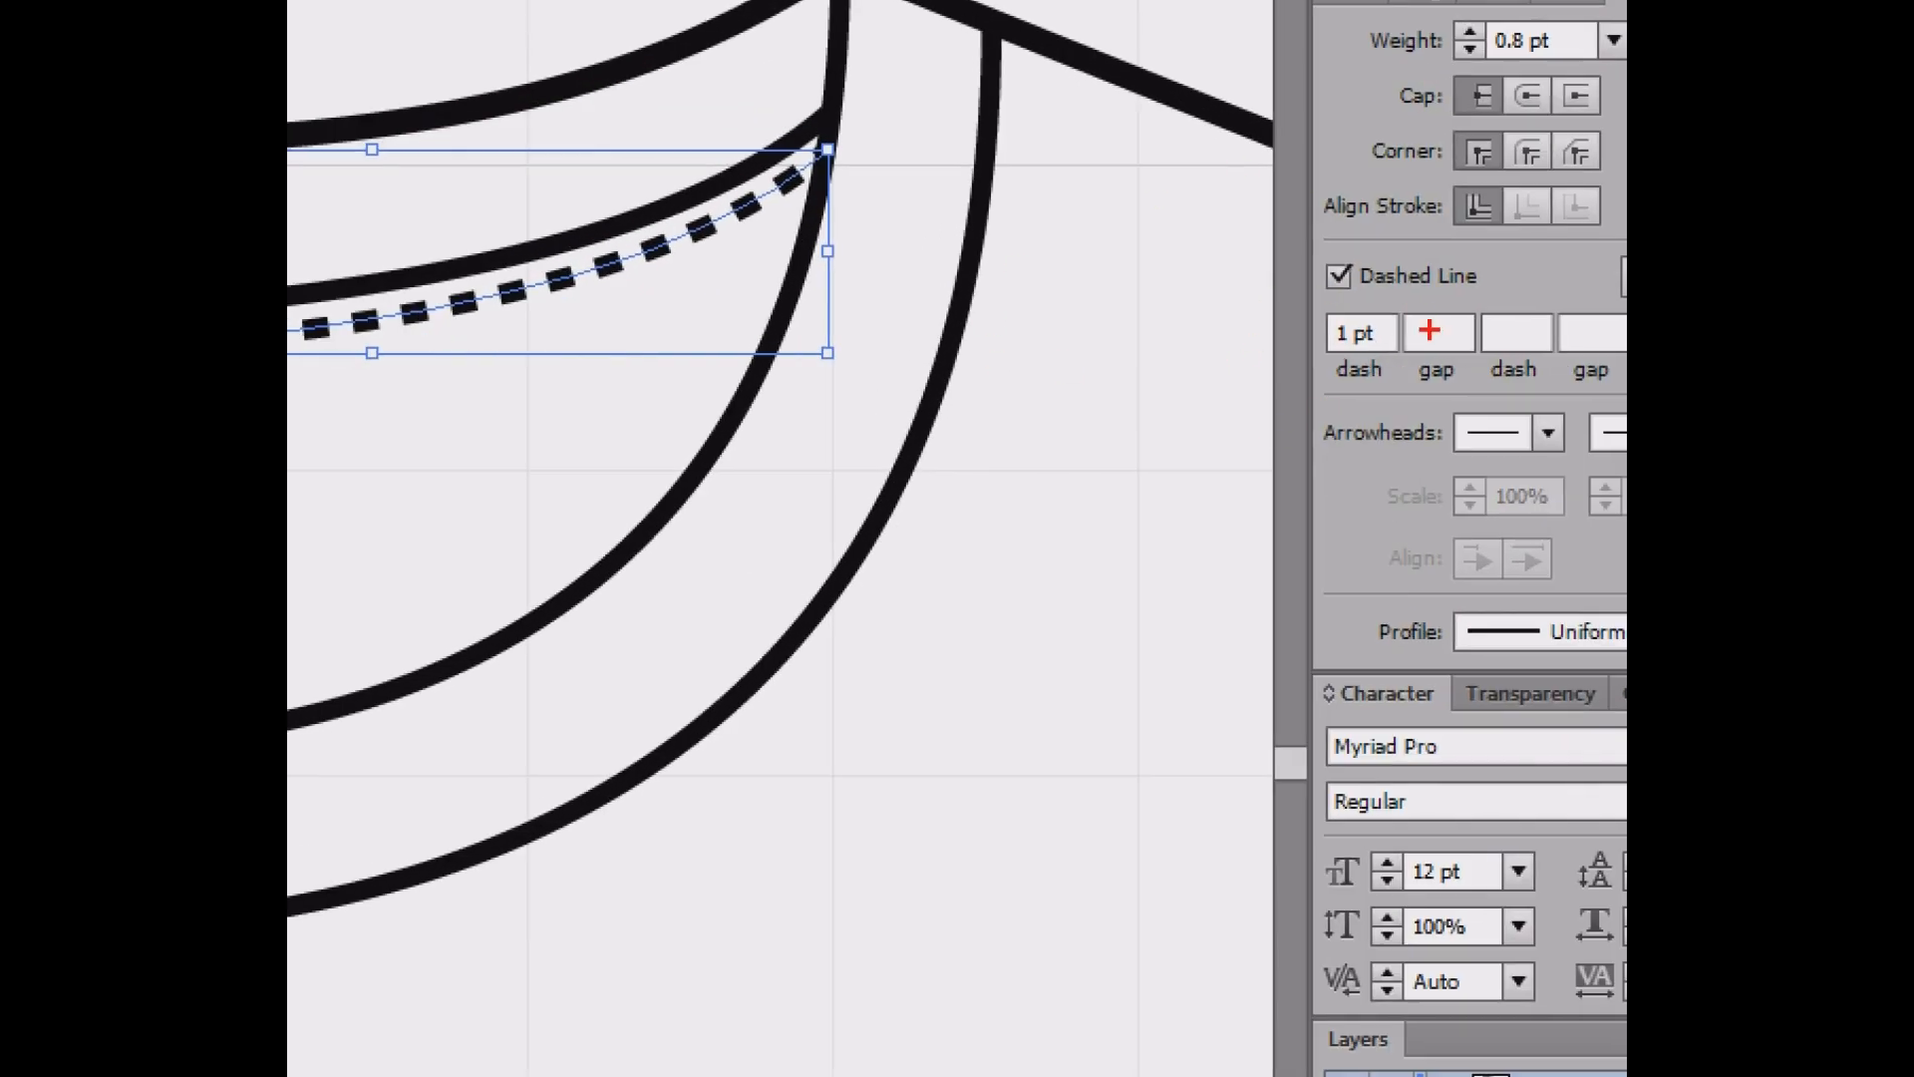
# - Try a 3 pt gap between the dashes of the back neck stitch line
pyautogui.moveTo(521, 299); pyautogui.dragTo(790, 204)
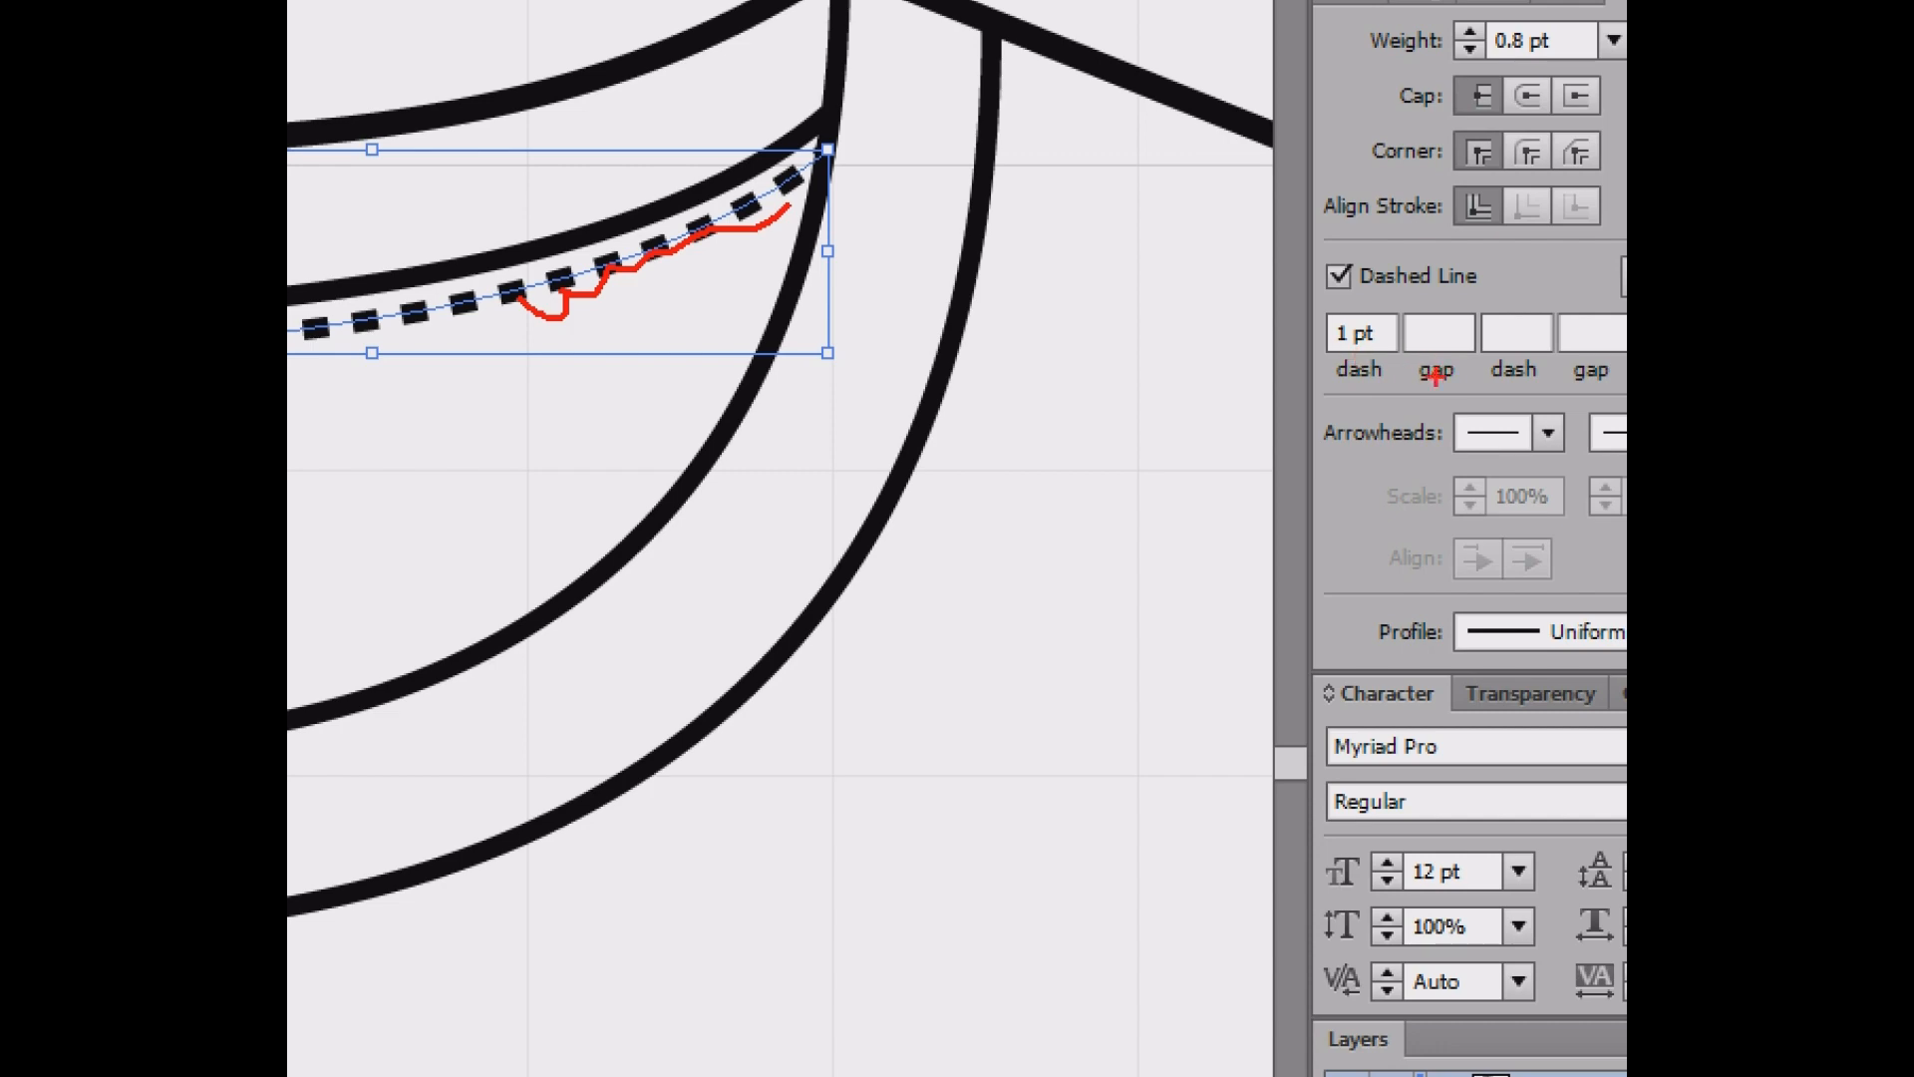
pyautogui.moveTo(1471, 399)
pyautogui.mouseDown()
pyautogui.moveTo(1391, 386)
pyautogui.moveTo(1382, 326)
pyautogui.moveTo(1474, 324)
pyautogui.mouseUp()
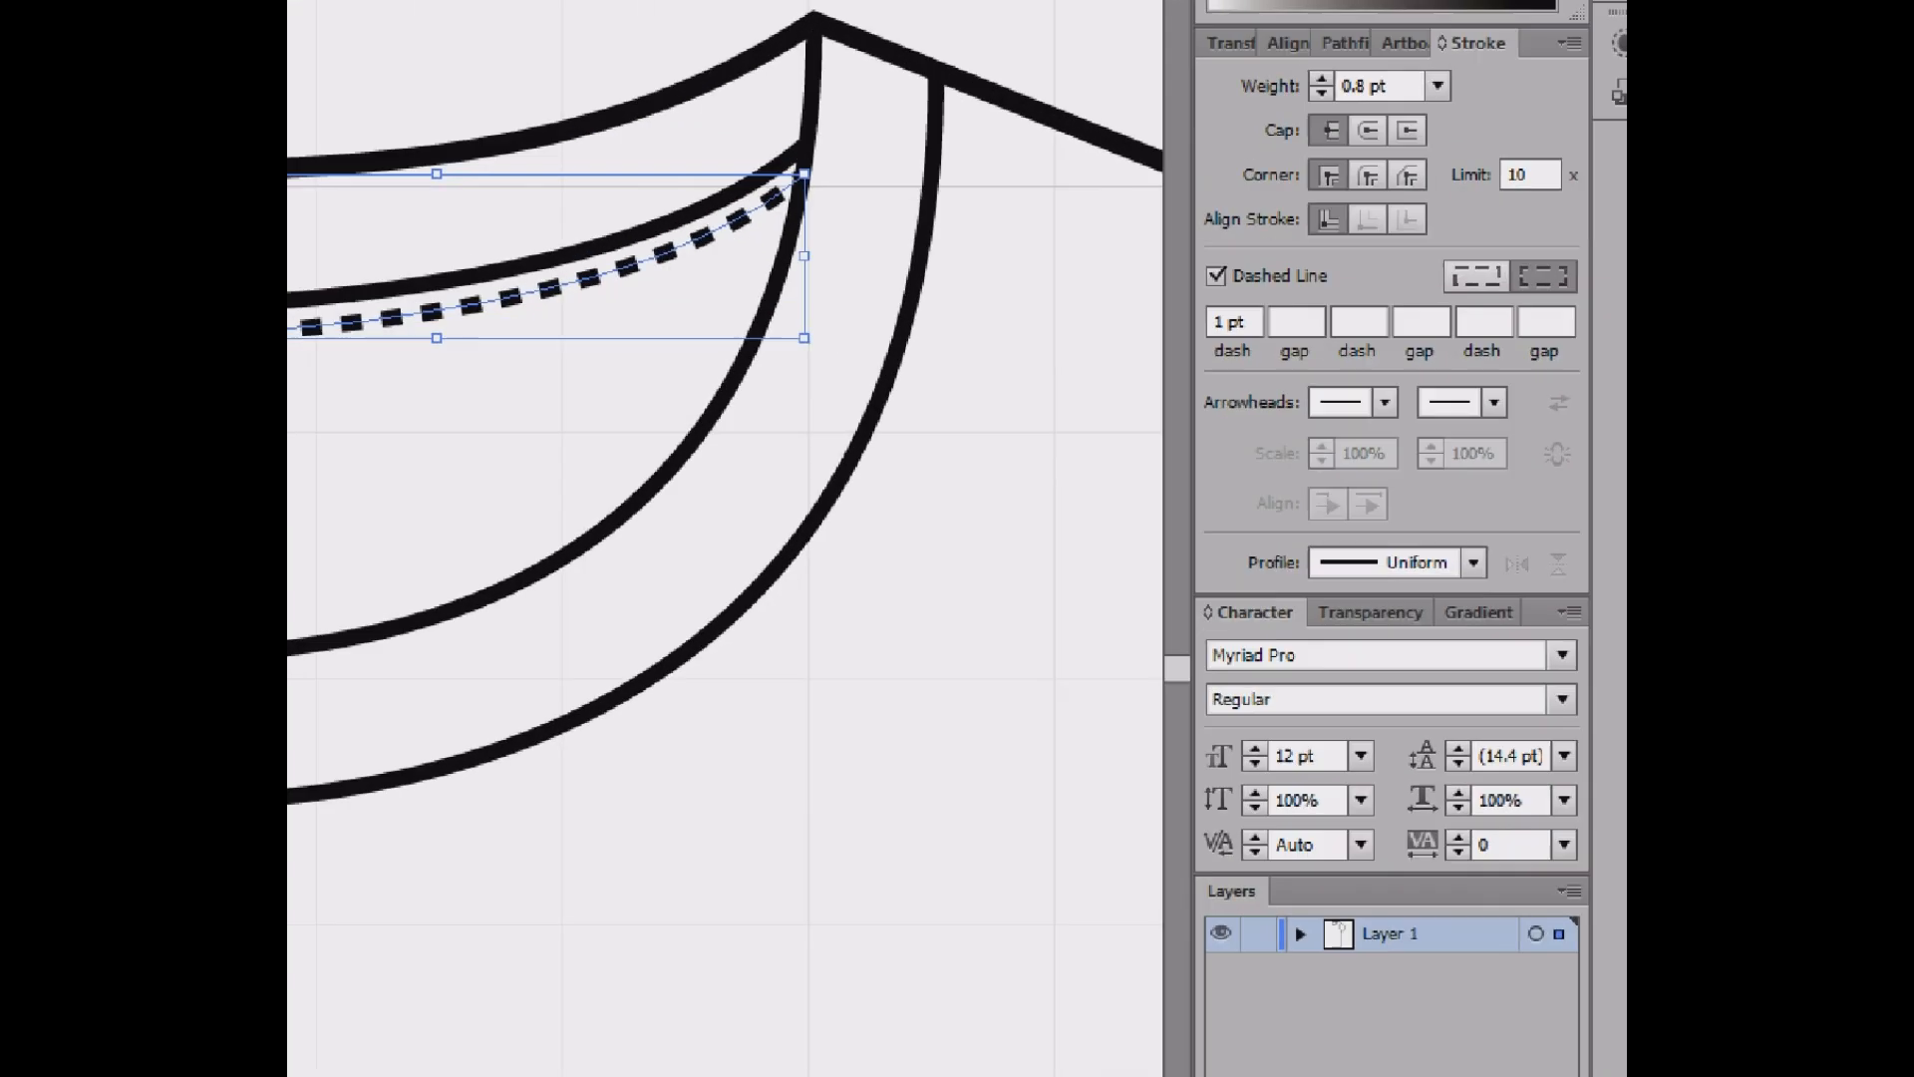
pyautogui.moveTo(1070, 221)
pyautogui.mouseDown()
pyautogui.moveTo(1397, 309)
pyautogui.moveTo(1566, 318)
pyautogui.mouseUp()
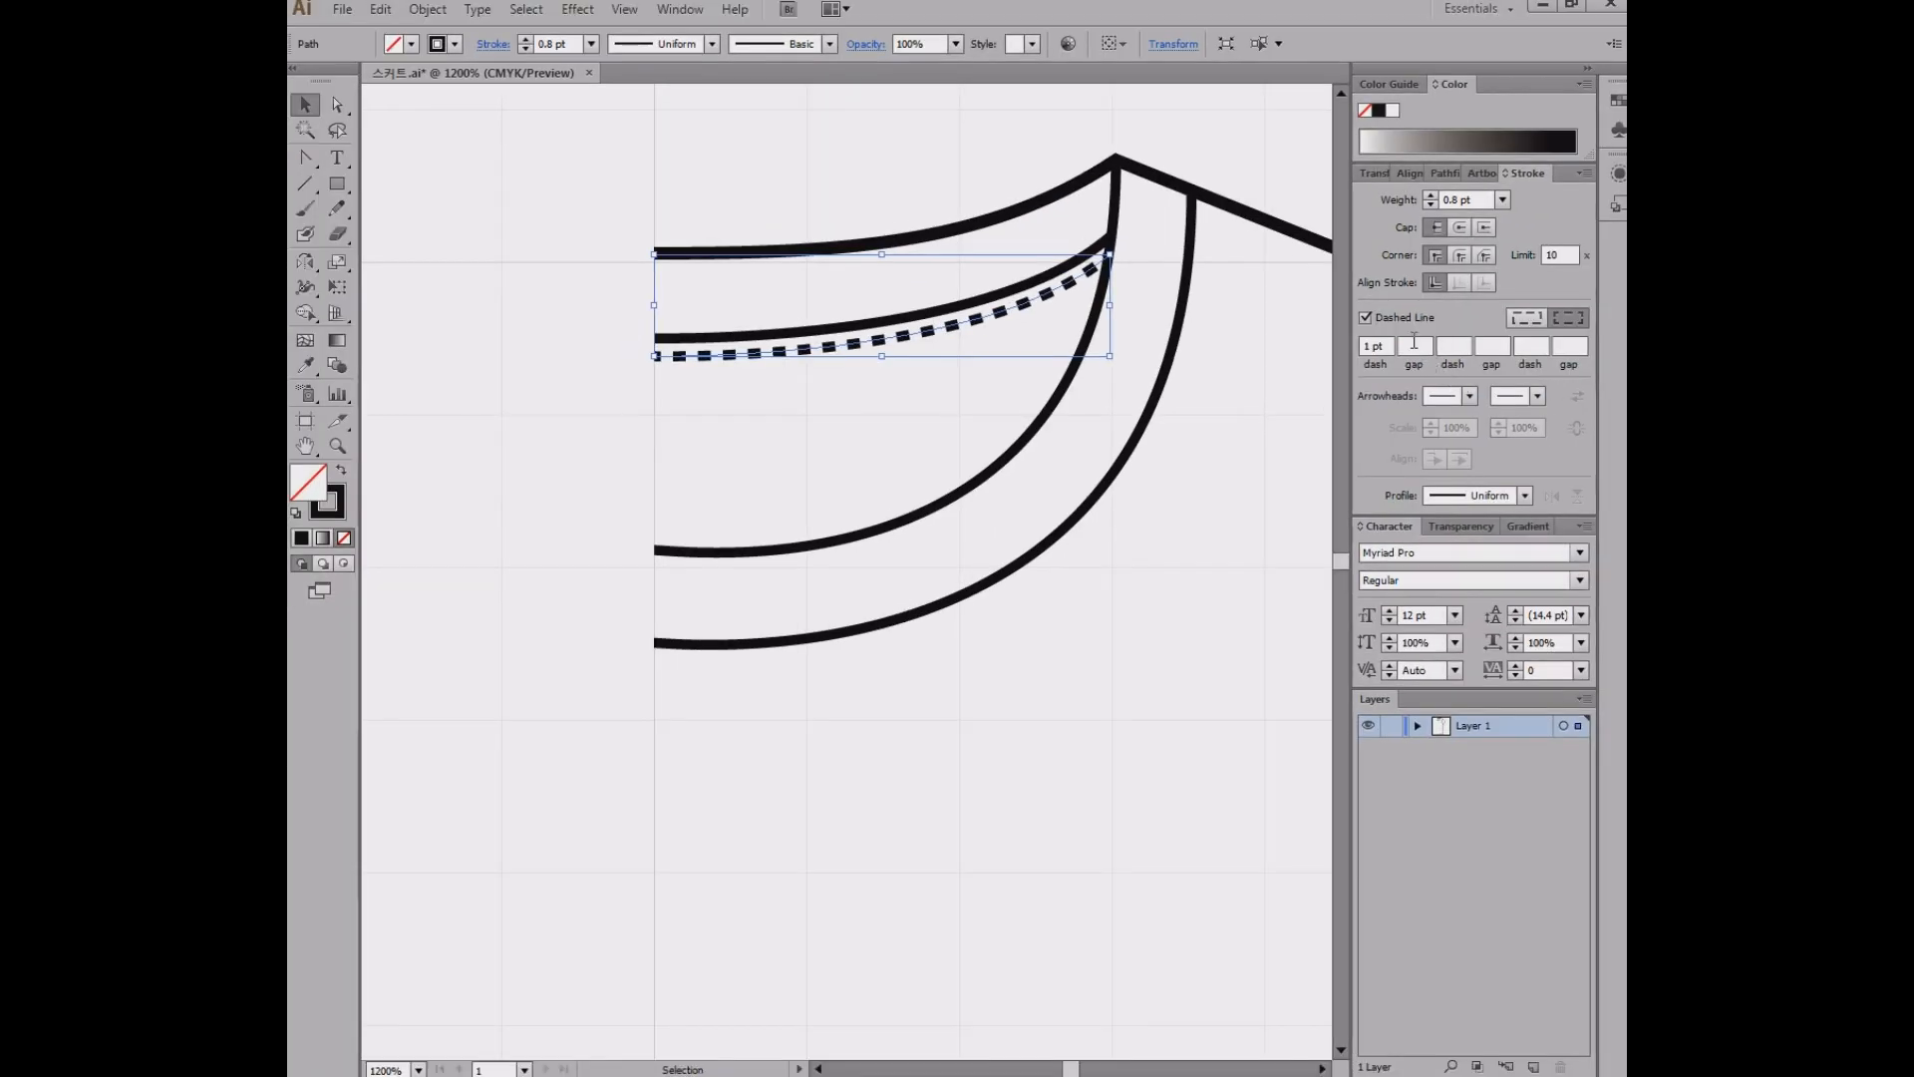
pyautogui.click(1193, 253)
pyautogui.write('3')
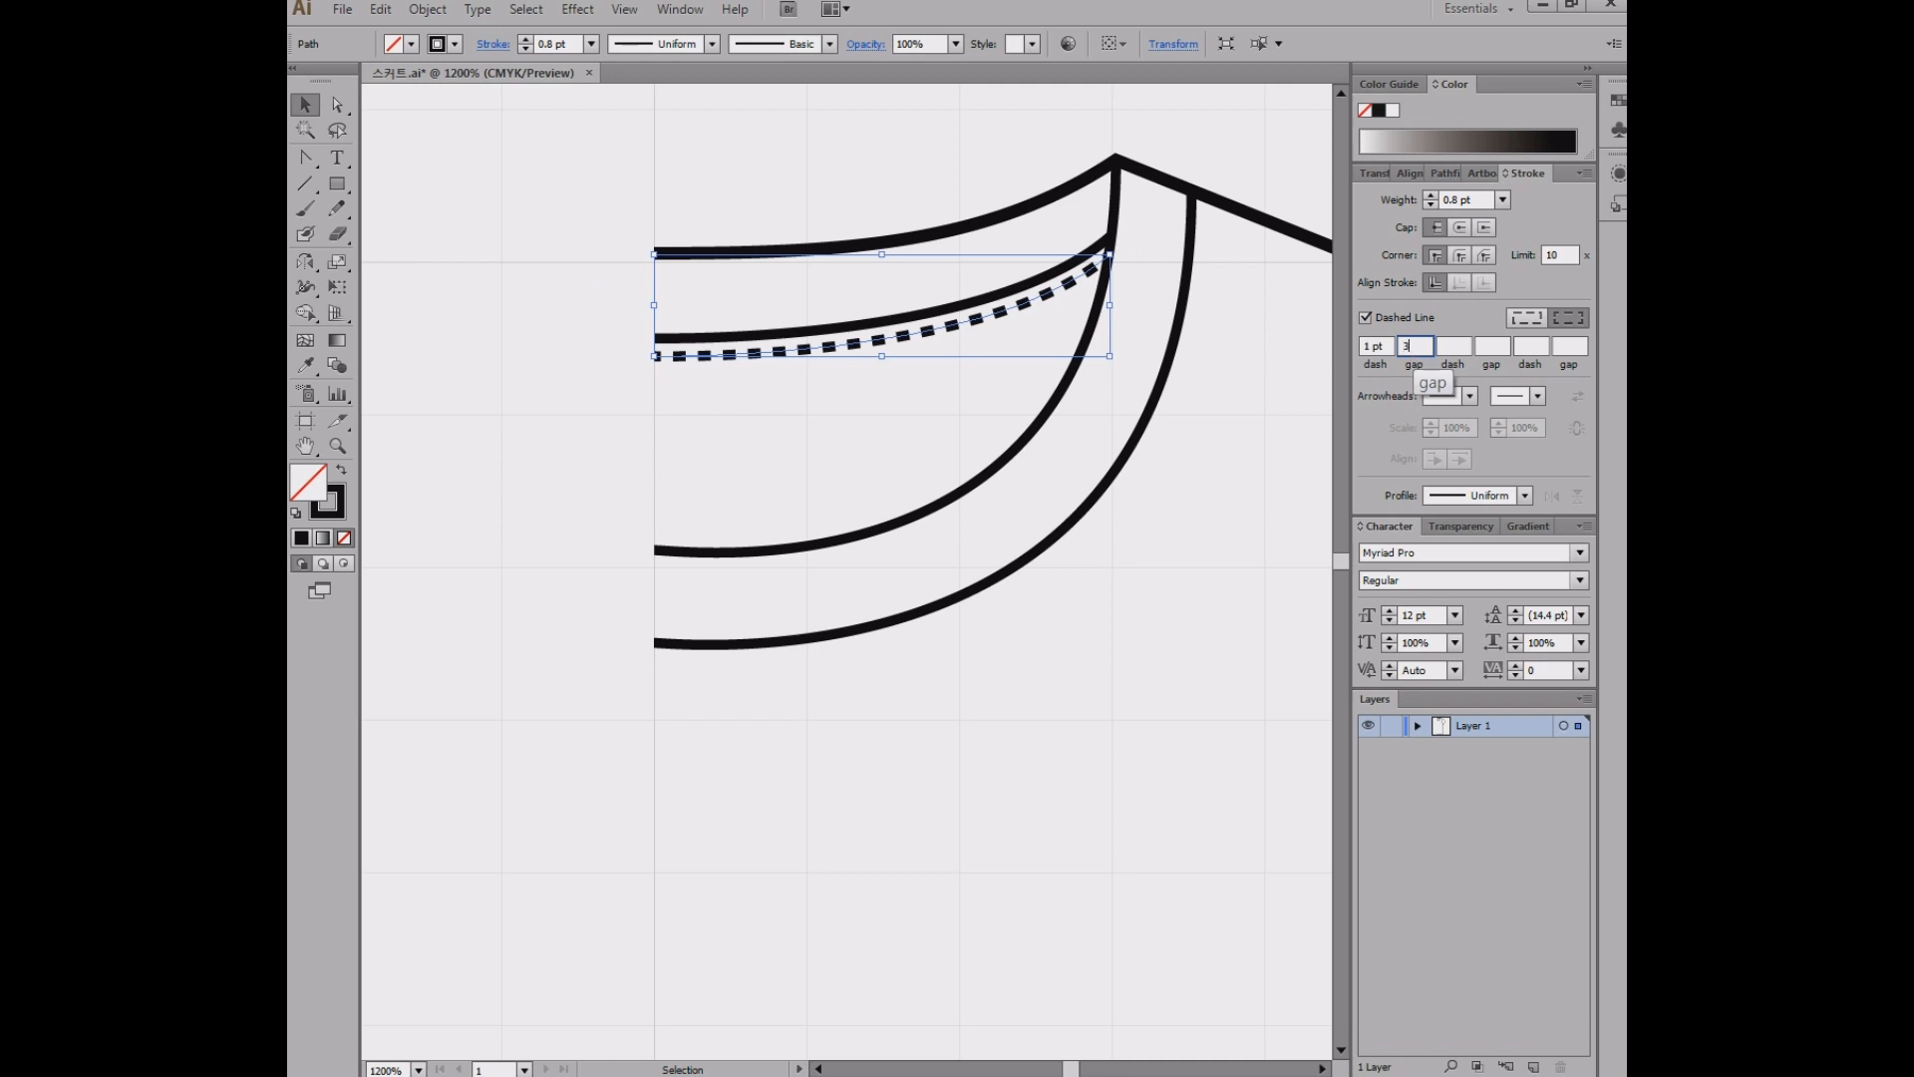
pyautogui.press('Return')
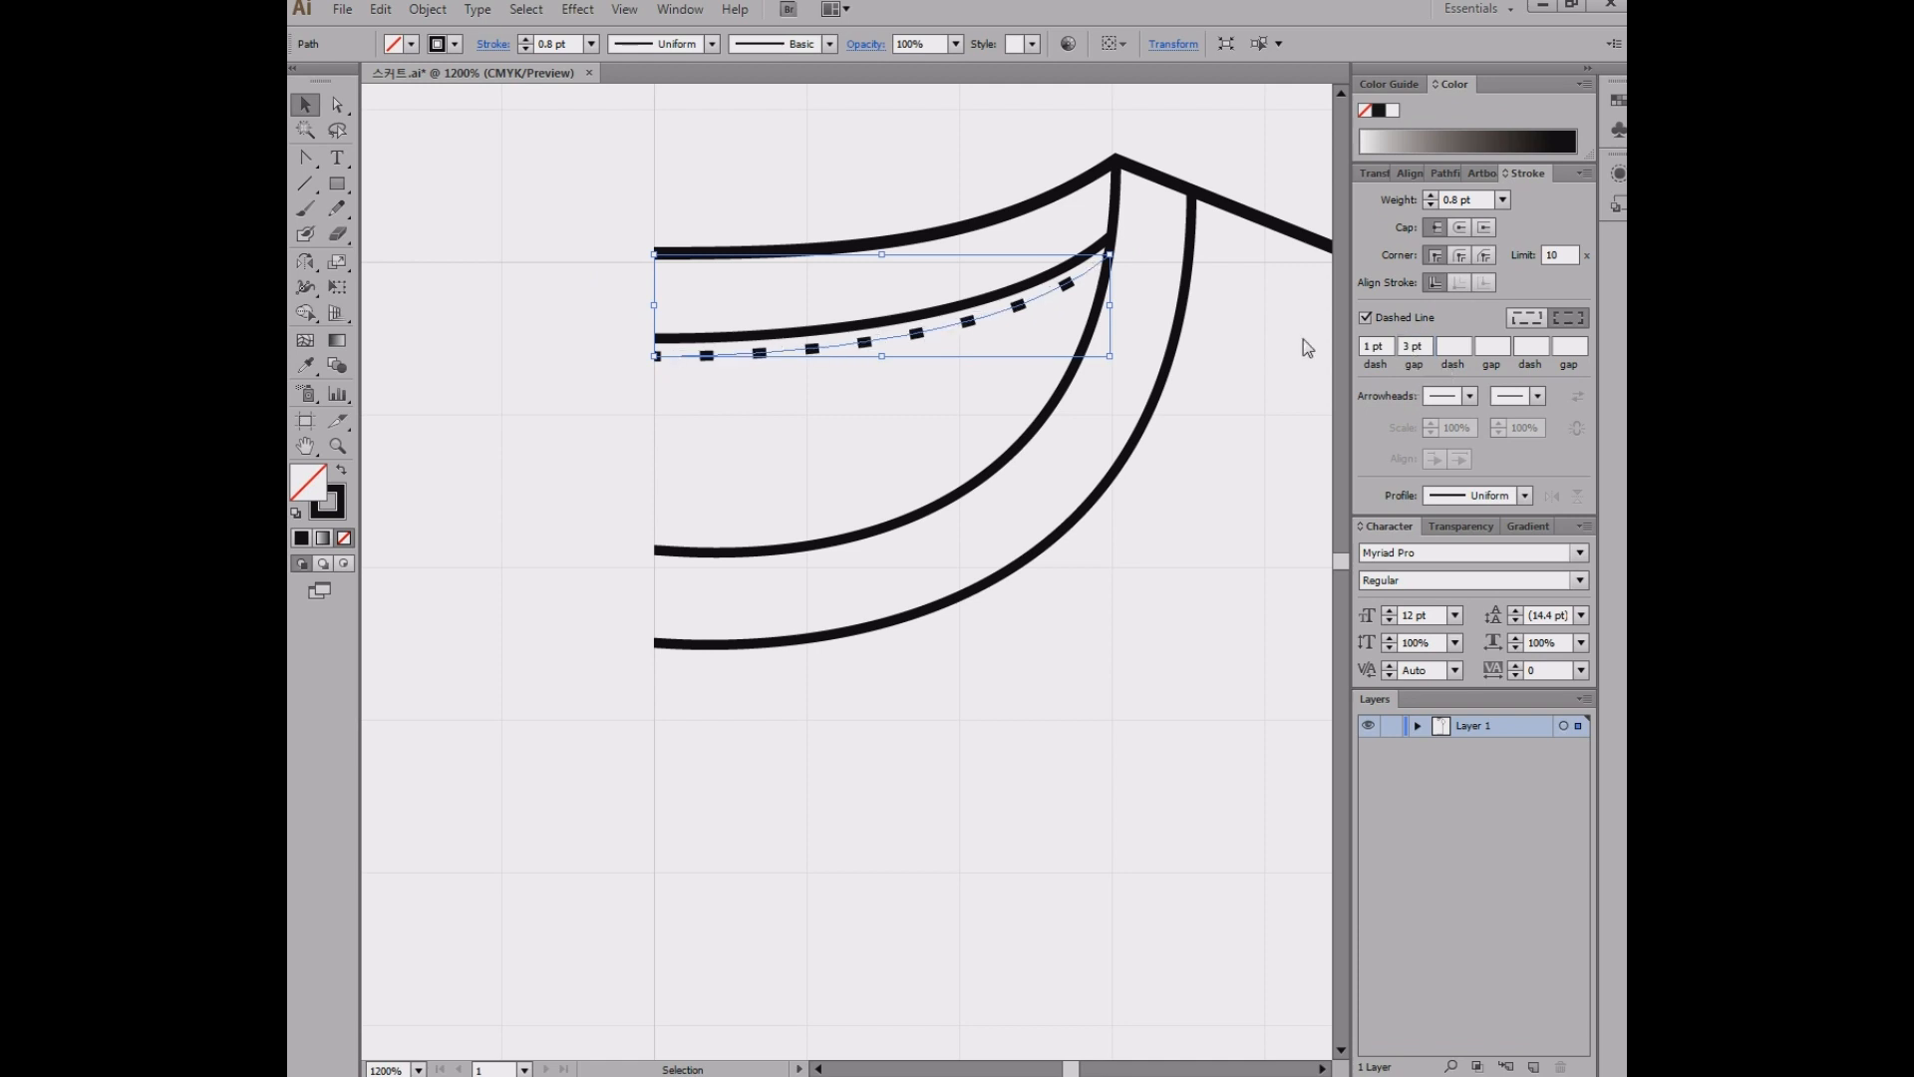
# - Clear the gap value of the back neck stitch line
pyautogui.hotkey('ctrl', '1')
pyautogui.click(1378, 383)
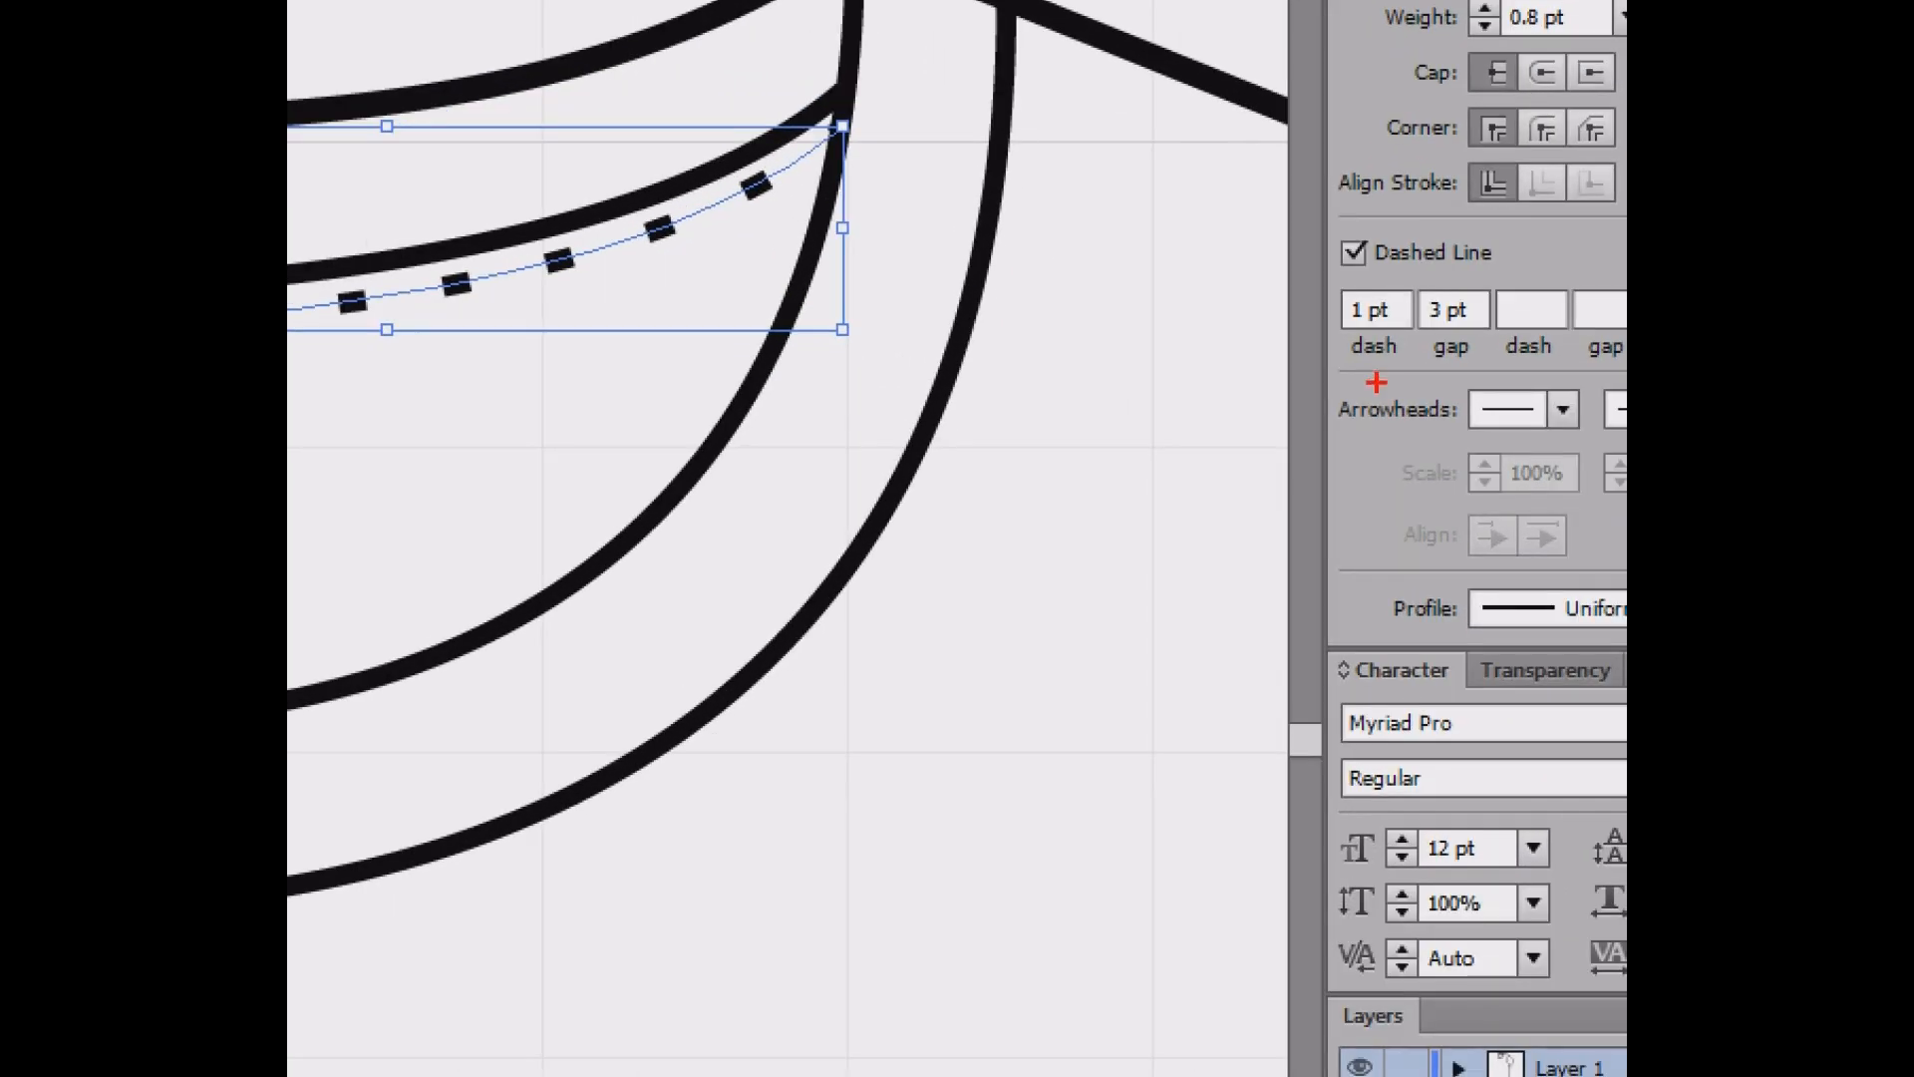
pyautogui.moveTo(1387, 378)
pyautogui.mouseDown()
pyautogui.moveTo(1348, 369)
pyautogui.moveTo(1333, 282)
pyautogui.moveTo(1412, 322)
pyautogui.moveTo(1401, 389)
pyautogui.mouseUp()
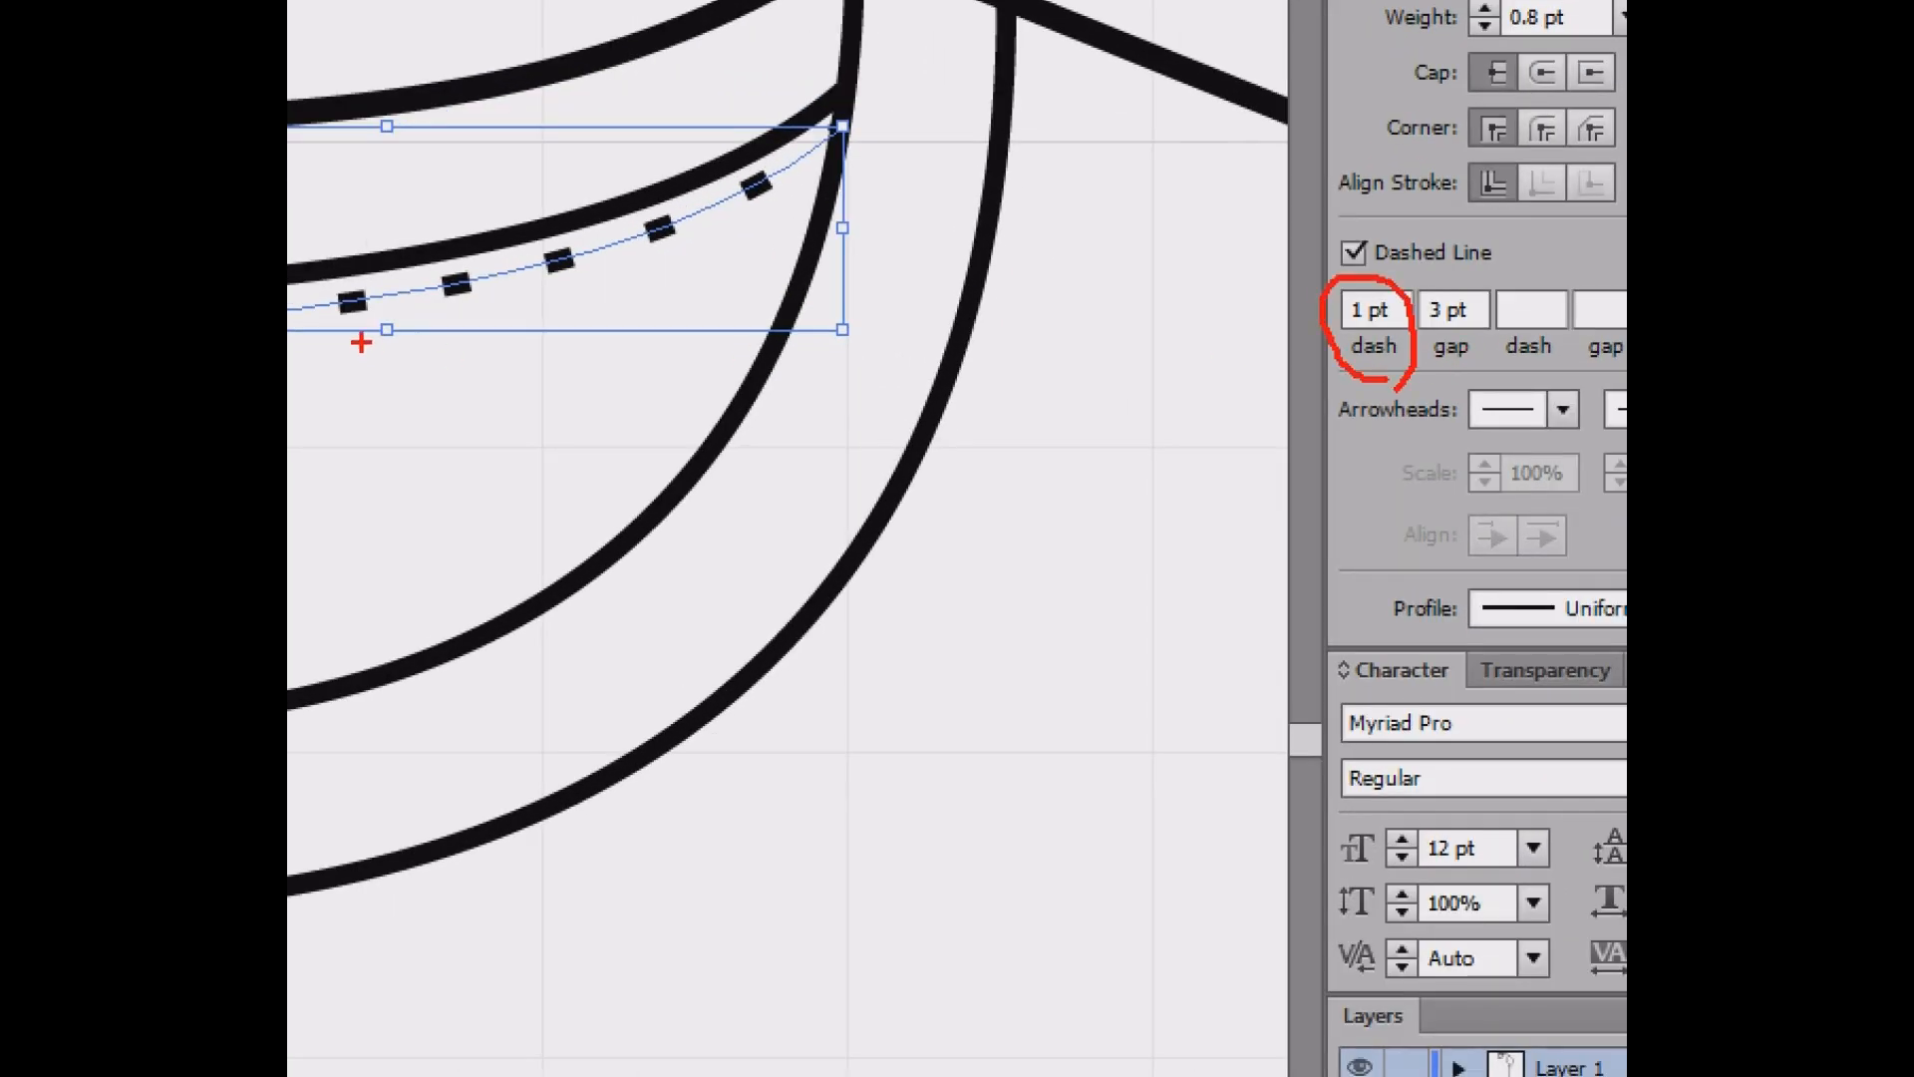
pyautogui.moveTo(566, 259)
pyautogui.mouseDown()
pyautogui.moveTo(645, 271)
pyautogui.moveTo(645, 234)
pyautogui.moveTo(675, 215)
pyautogui.moveTo(722, 232)
pyautogui.moveTo(746, 197)
pyautogui.mouseUp()
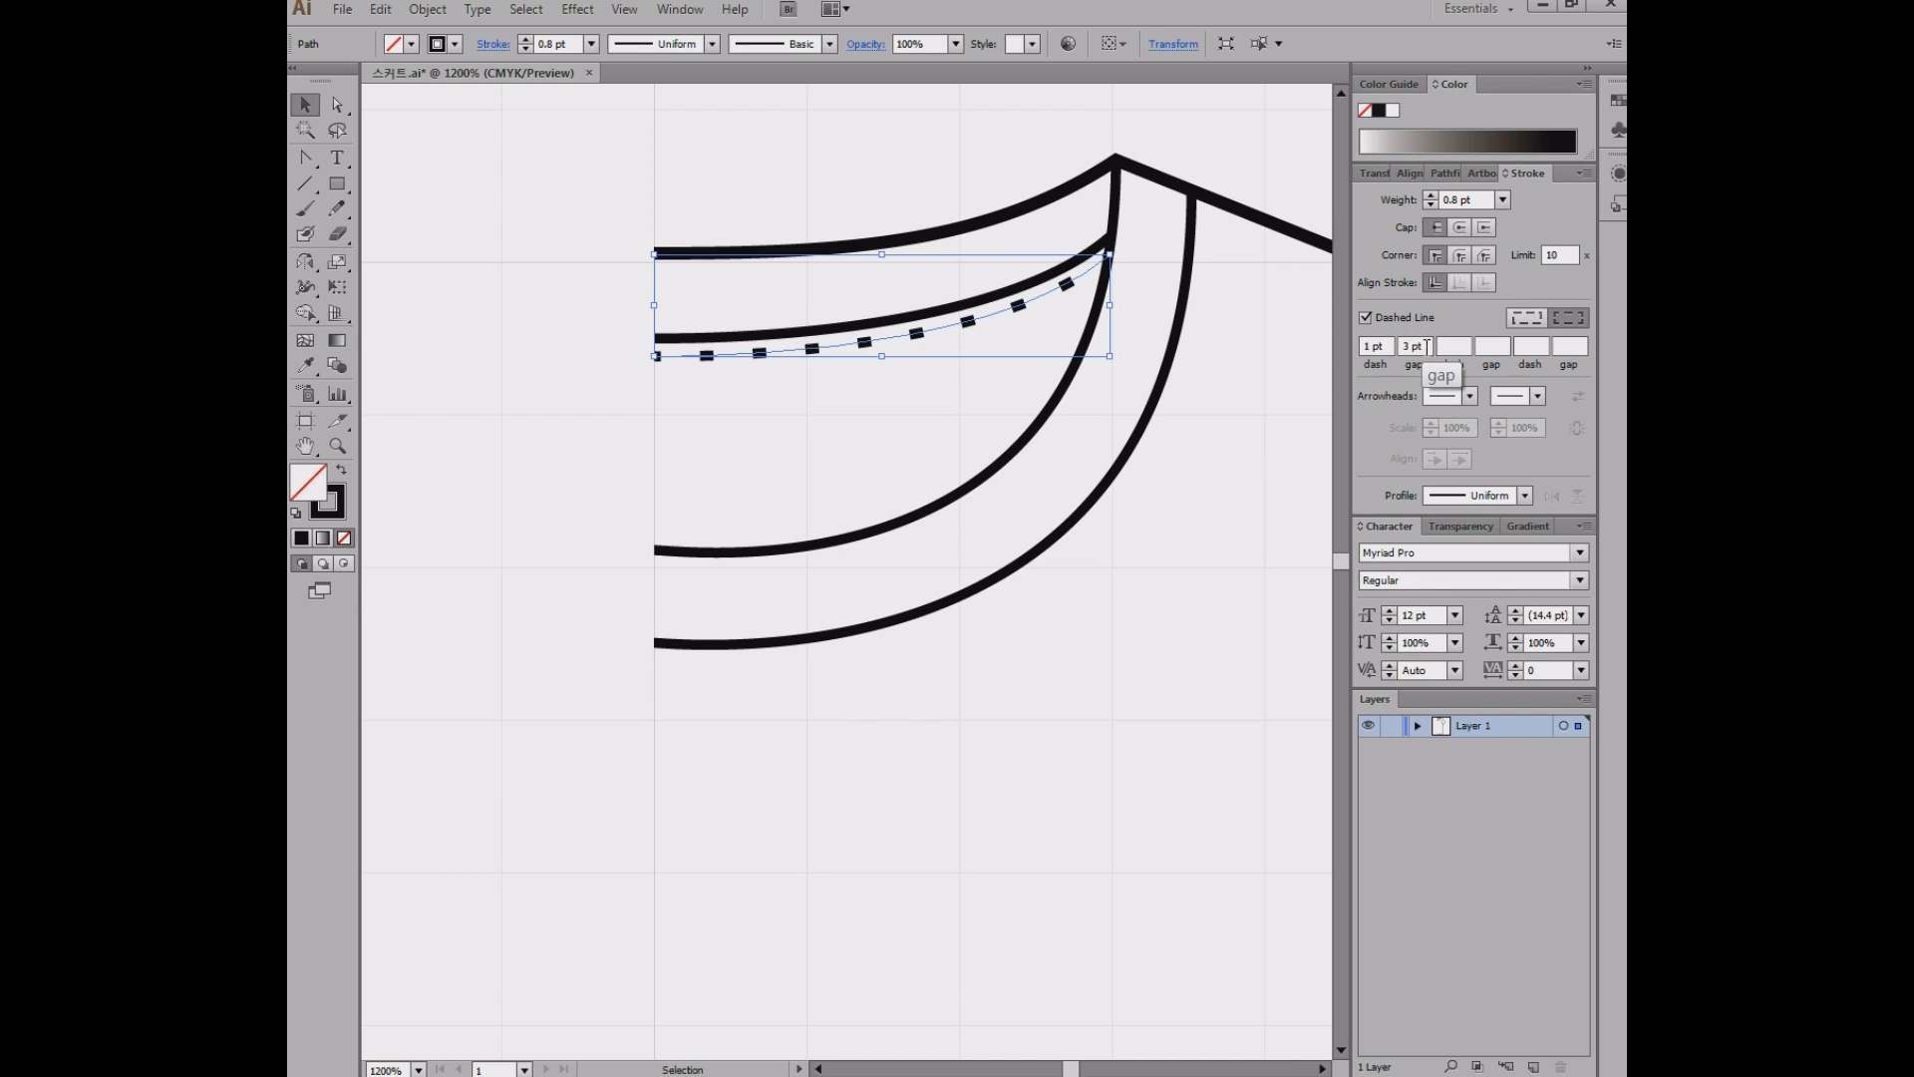
pyautogui.moveTo(1431, 346)
pyautogui.mouseDown()
pyautogui.moveTo(1408, 346)
pyautogui.moveTo(1422, 327)
pyautogui.mouseUp()
pyautogui.press('Return')
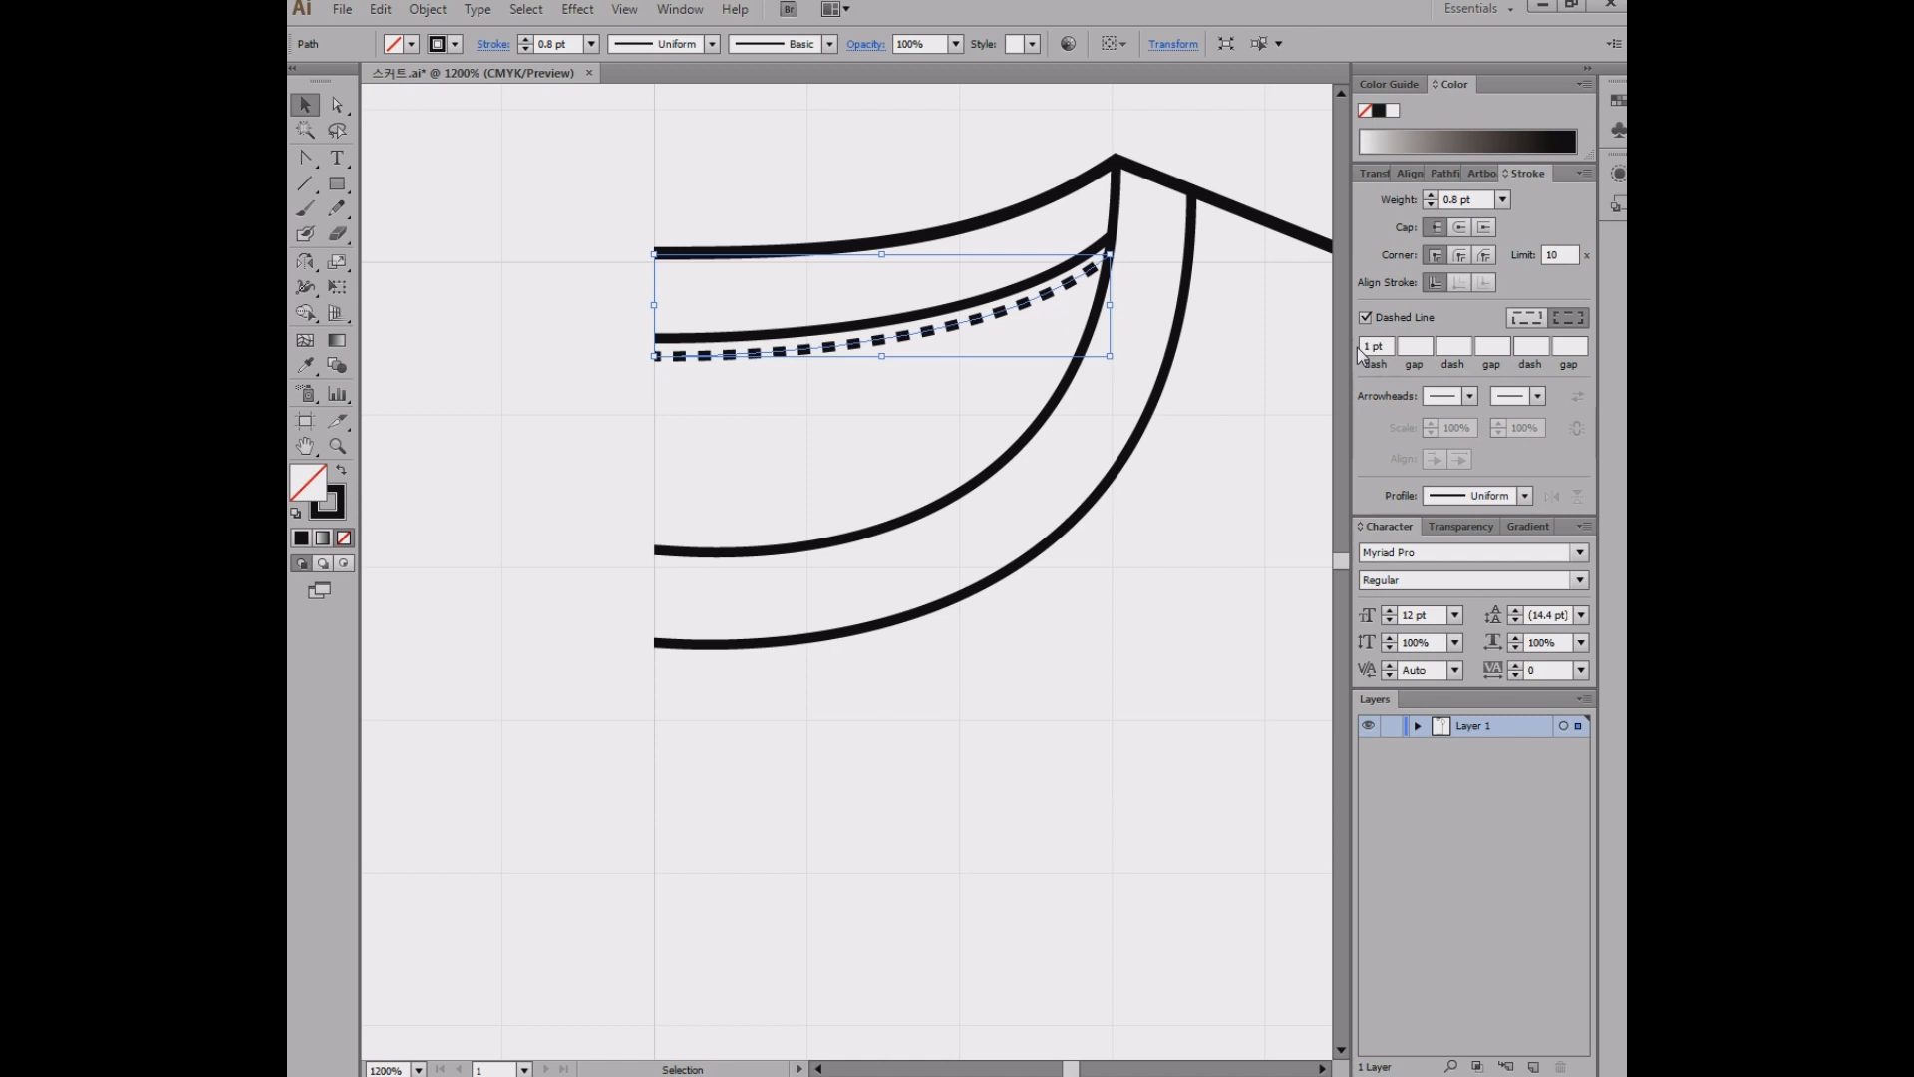
# - Try an alternating stitch pattern by adding a 2 pt gap, a 3 pt dash and another 2 pt gap after the 1 pt dash
pyautogui.click(1361, 349)
pyautogui.click(1421, 349)
pyautogui.write('2')
pyautogui.press('Return')
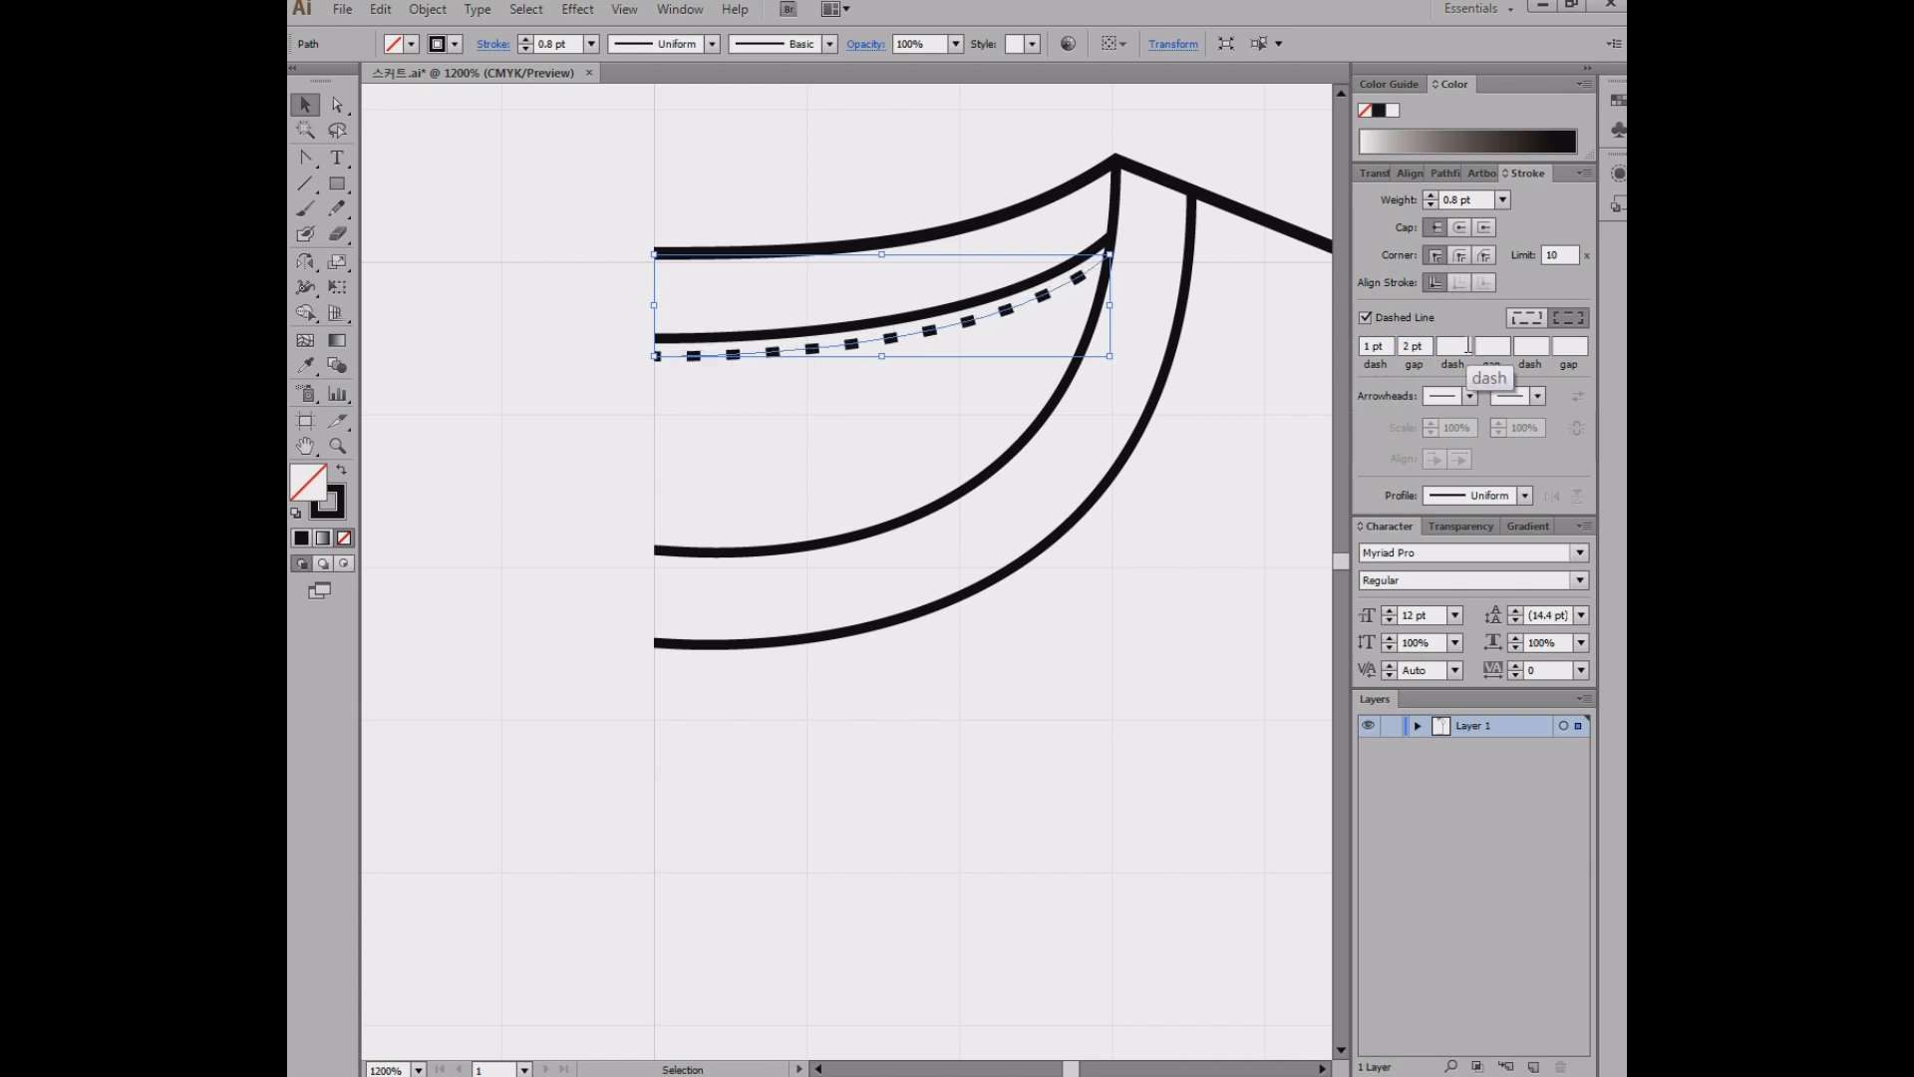
pyautogui.click(1464, 345)
pyautogui.write('3')
pyautogui.press('Return')
pyautogui.click(1501, 345)
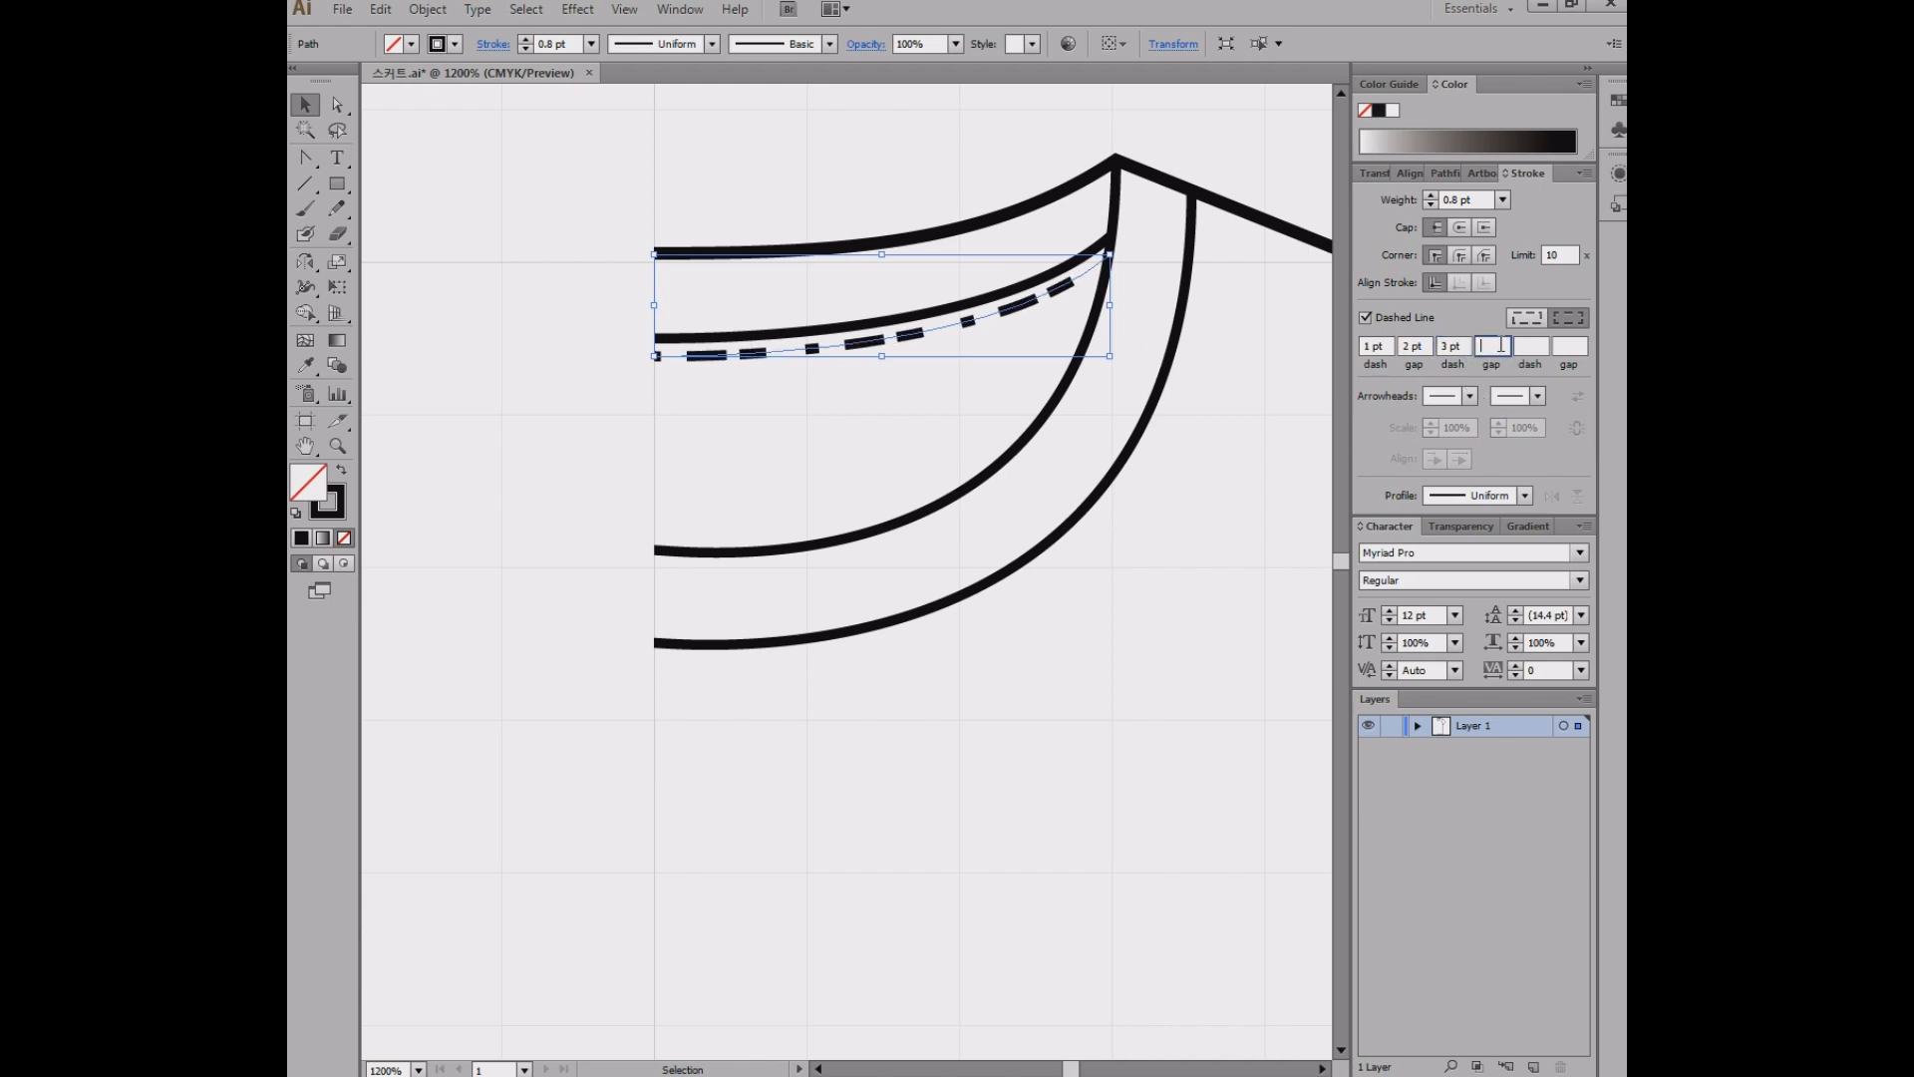
pyautogui.write('2')
pyautogui.press('Return')
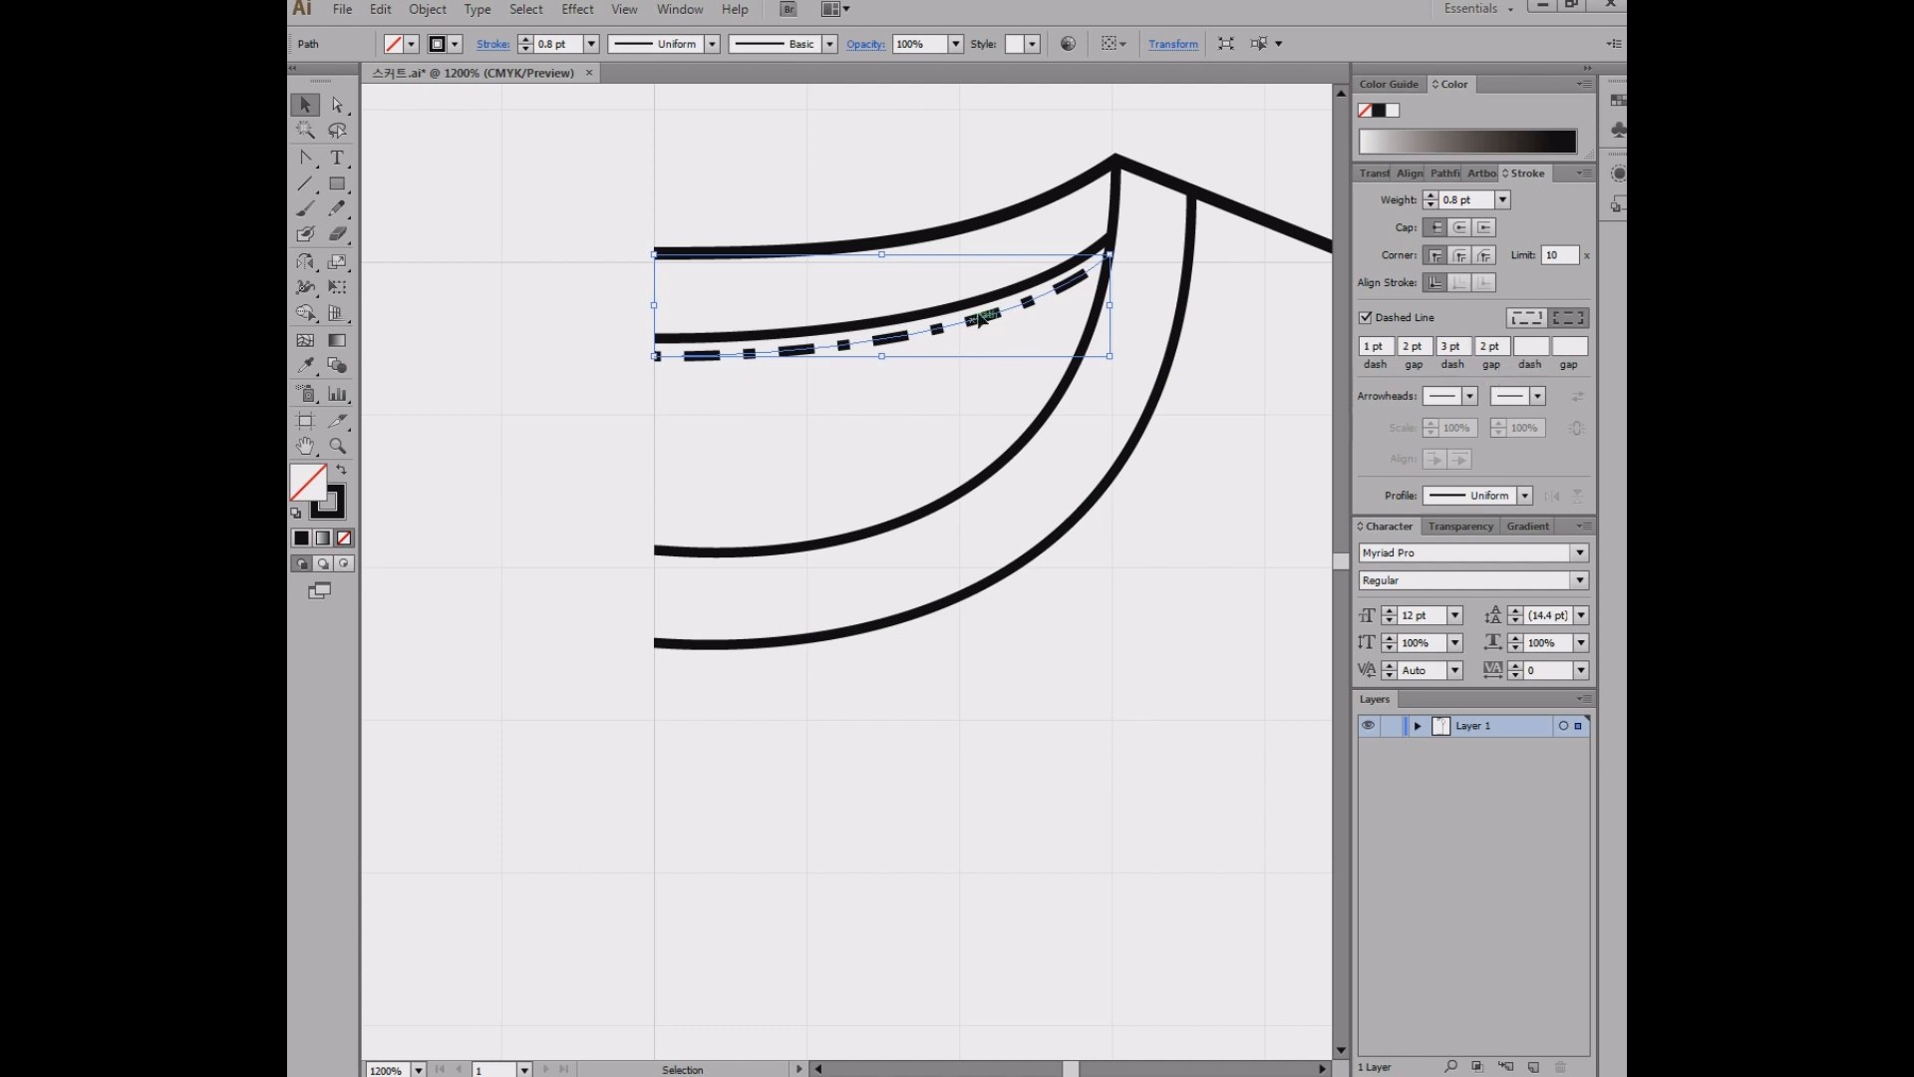
# - Remove the second dash and both gap values, leaving only the 1 pt dash on the back neck stitch line
pyautogui.click(833, 436)
pyautogui.click(846, 345)
pyautogui.doubleClick(1492, 346)
pyautogui.press('BackSpace')
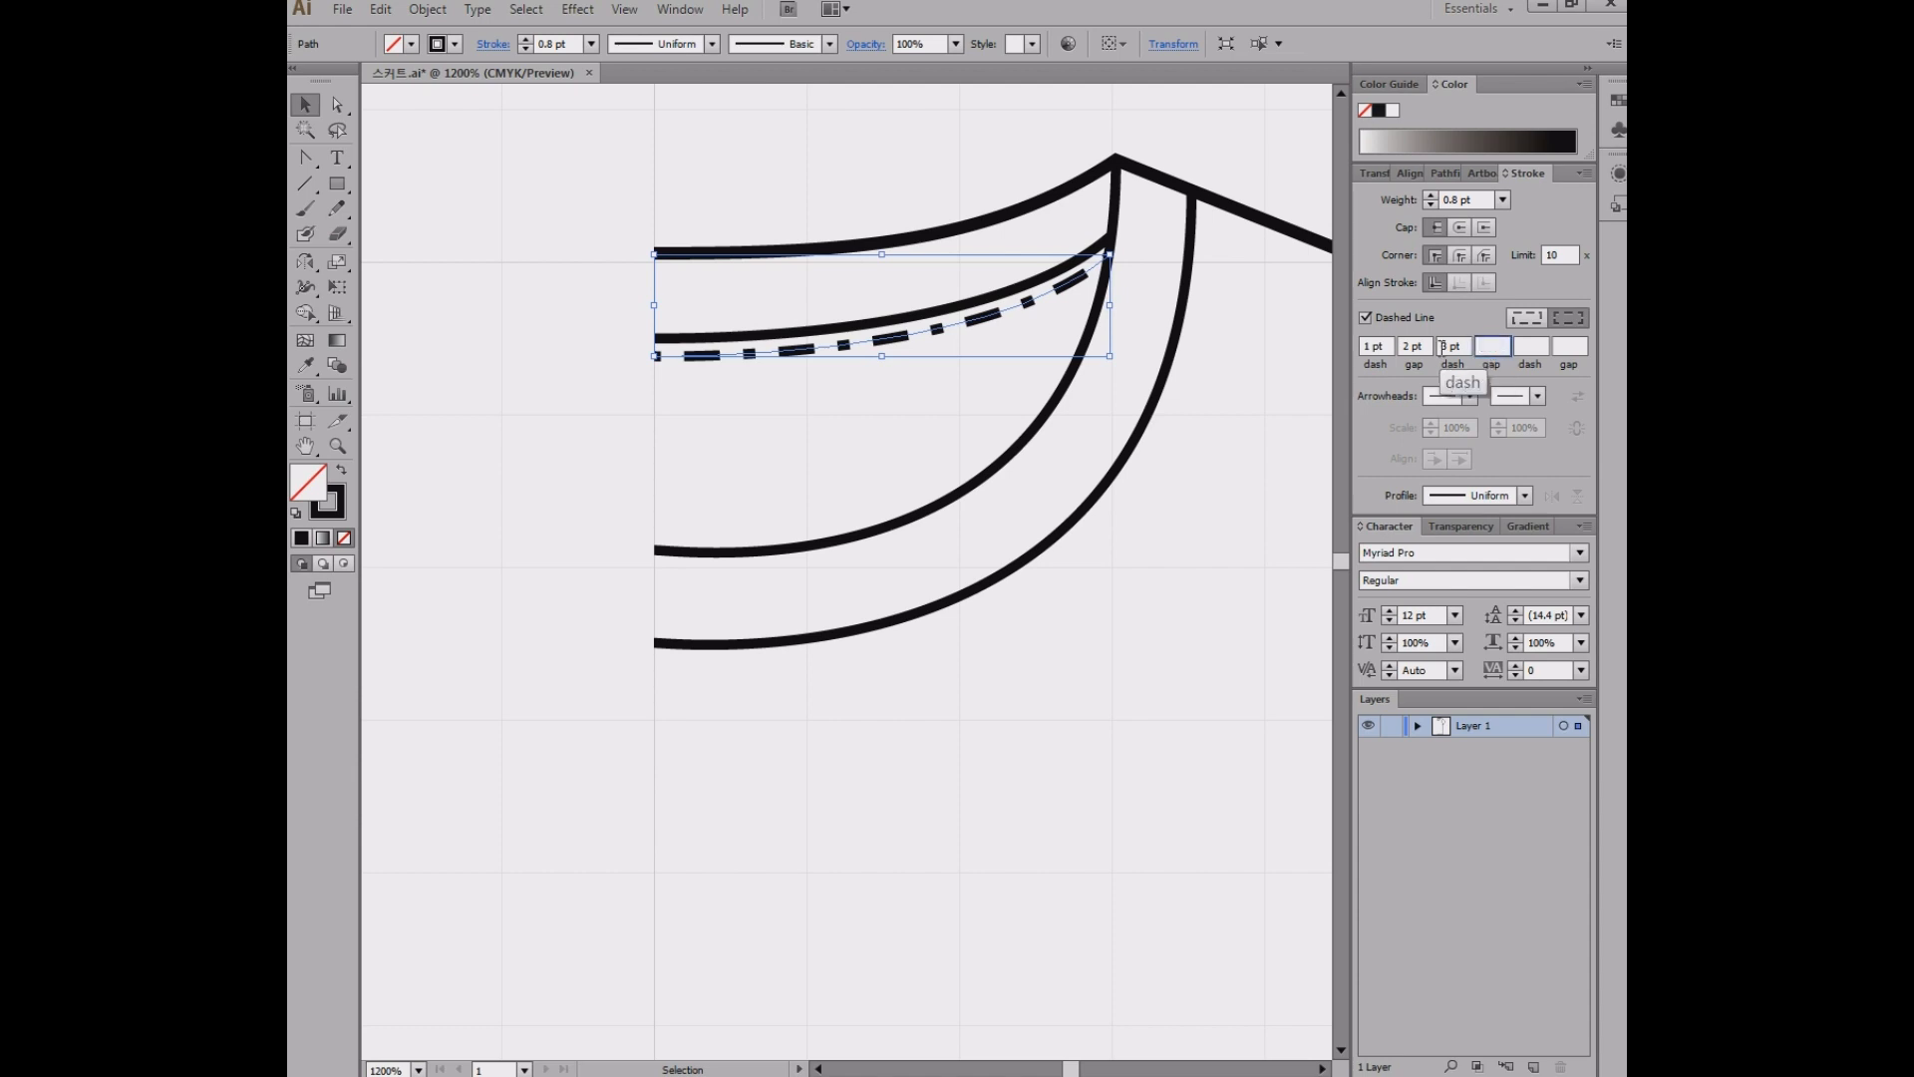
pyautogui.doubleClick(1453, 346)
pyautogui.press('BackSpace')
pyautogui.doubleClick(1413, 346)
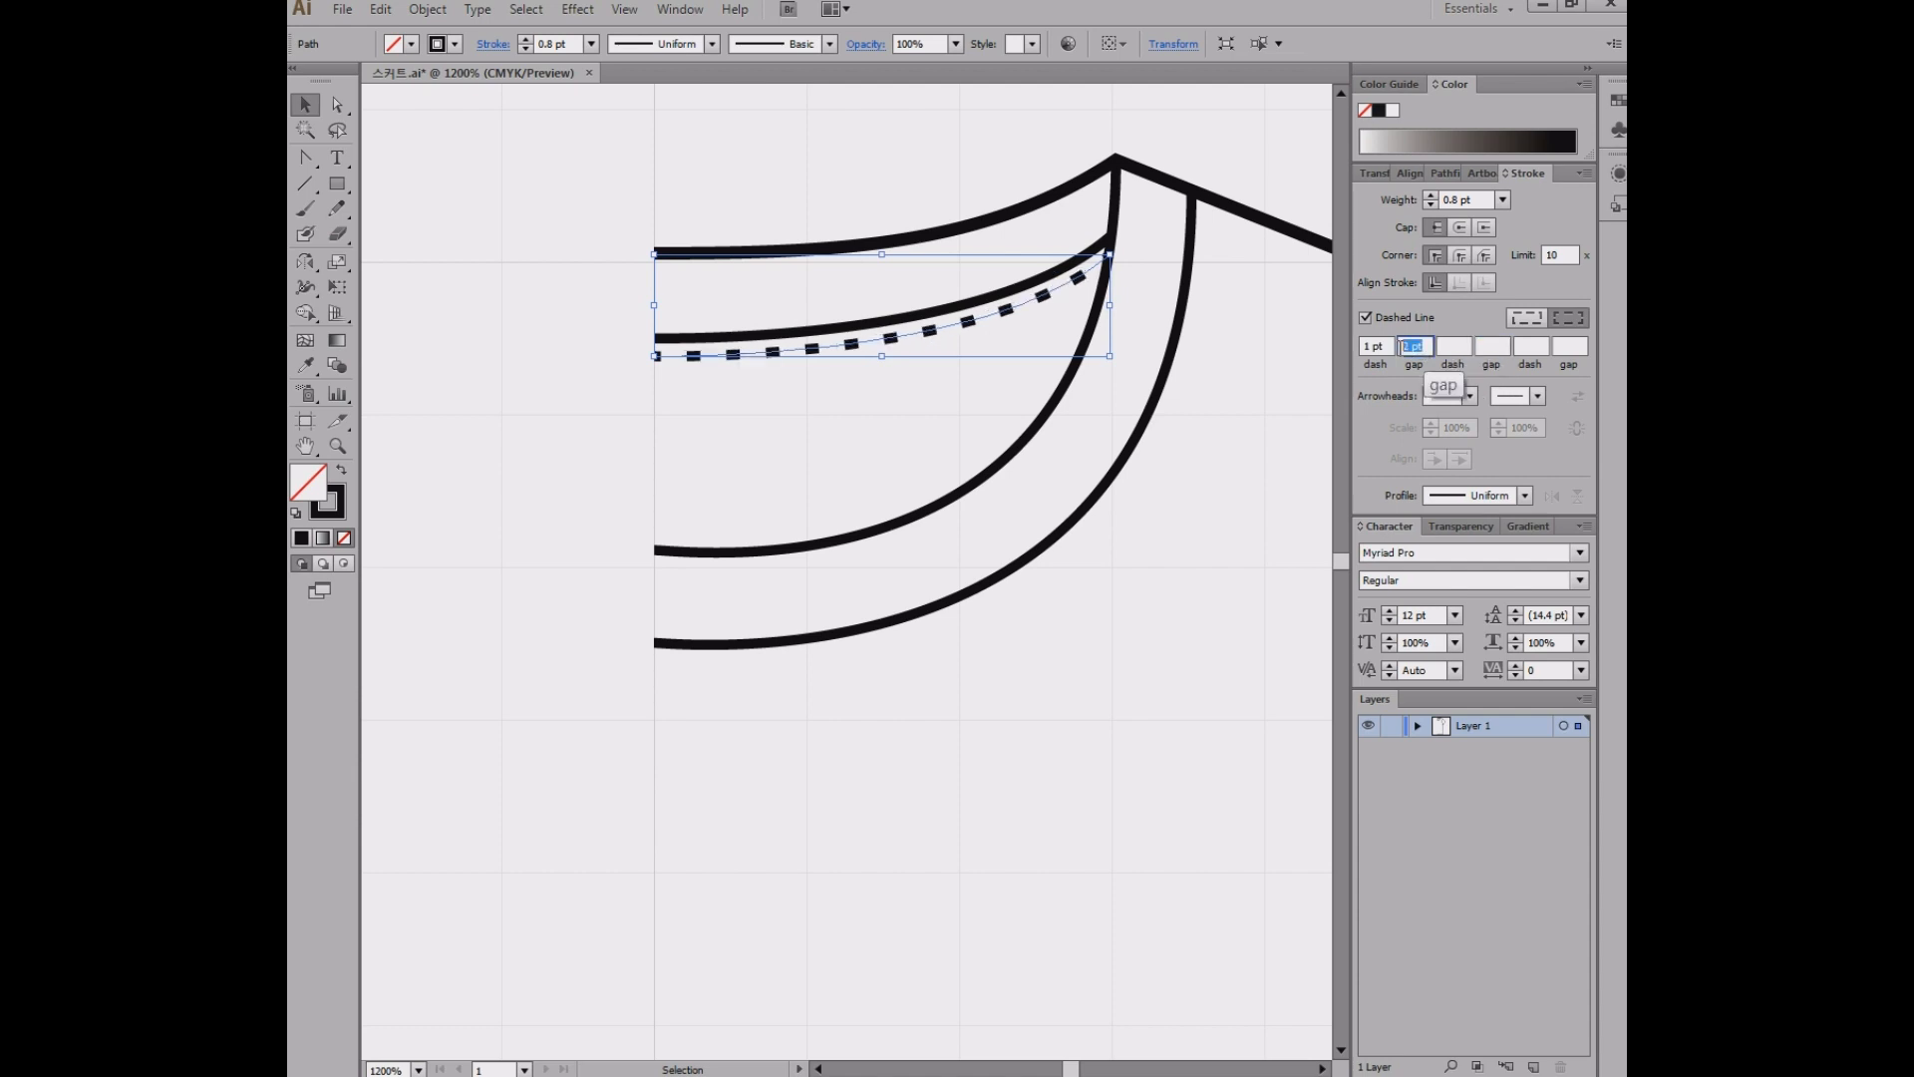
pyautogui.press('BackSpace')
pyautogui.press('Return')
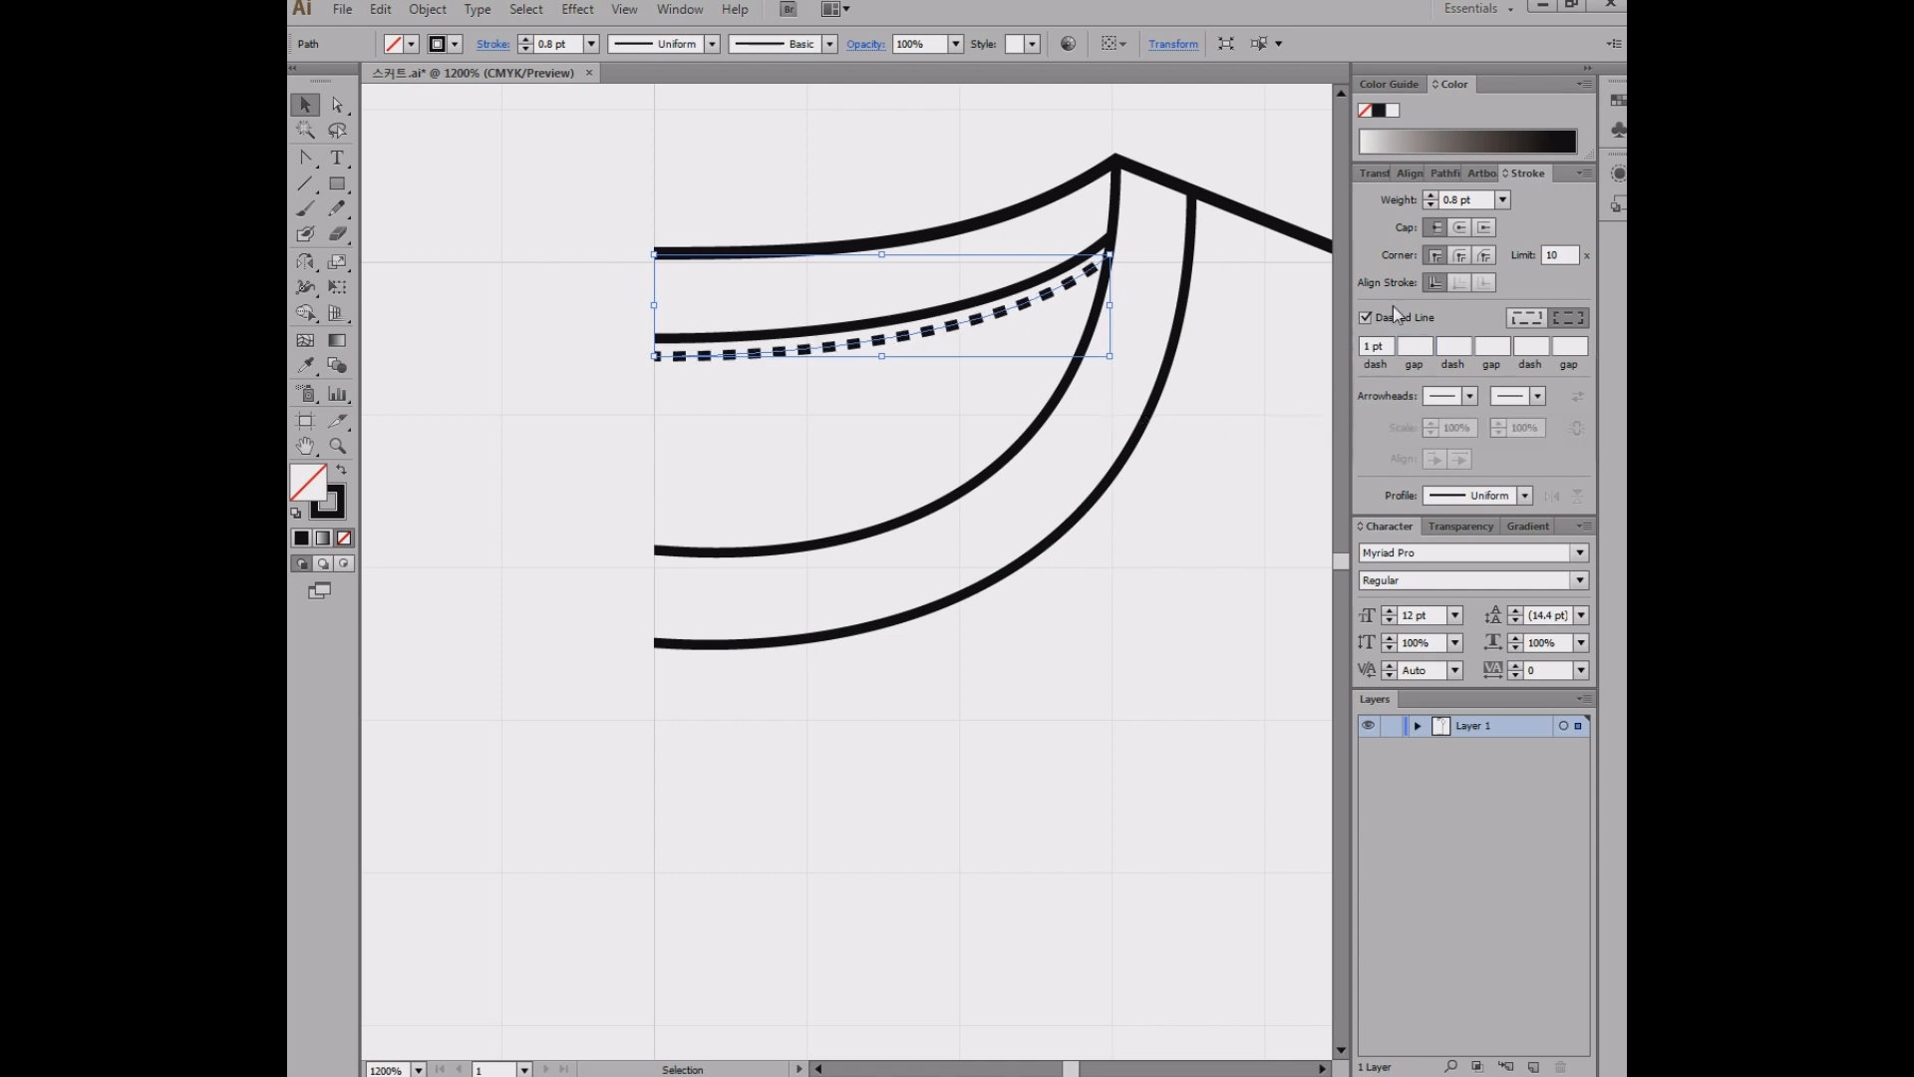
# - Set the stroke weight of the dashed back neck stitch line to 0.5 pt
pyautogui.click(1185, 612)
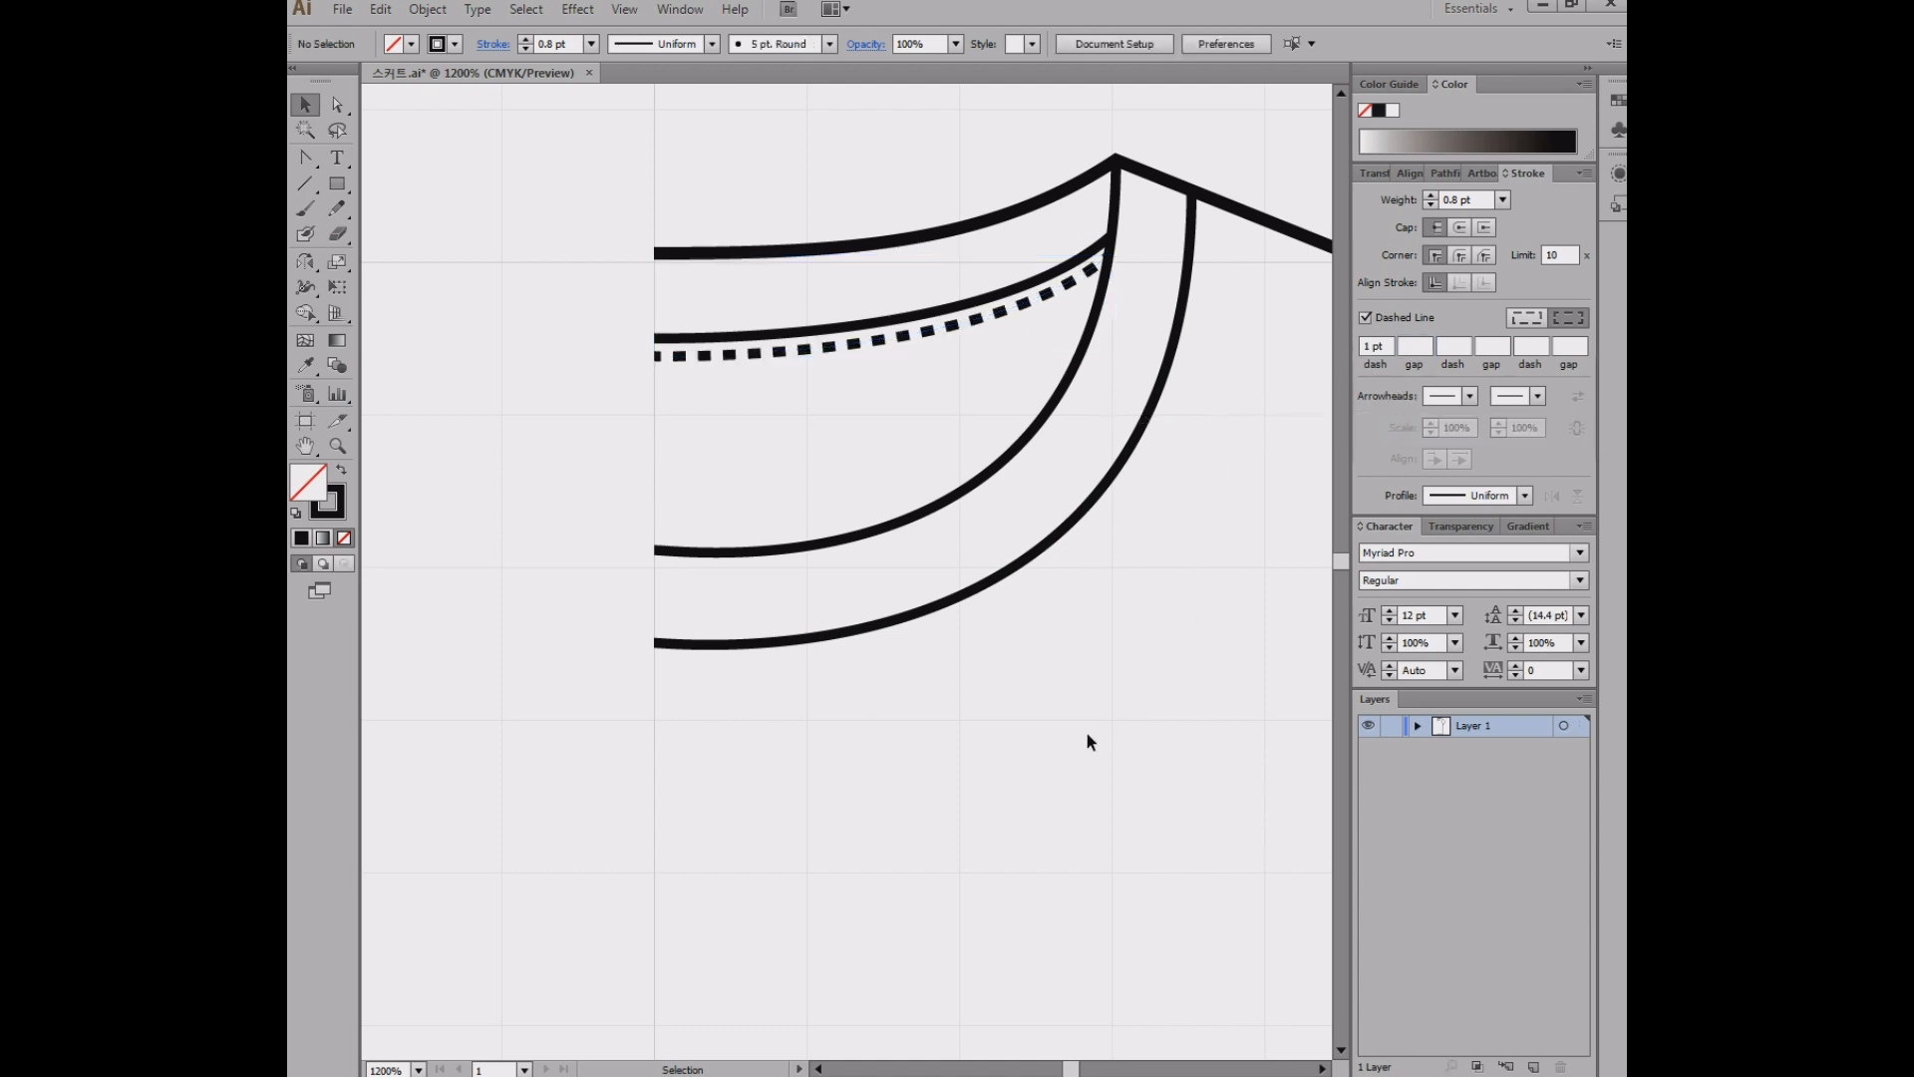
pyautogui.click(878, 342)
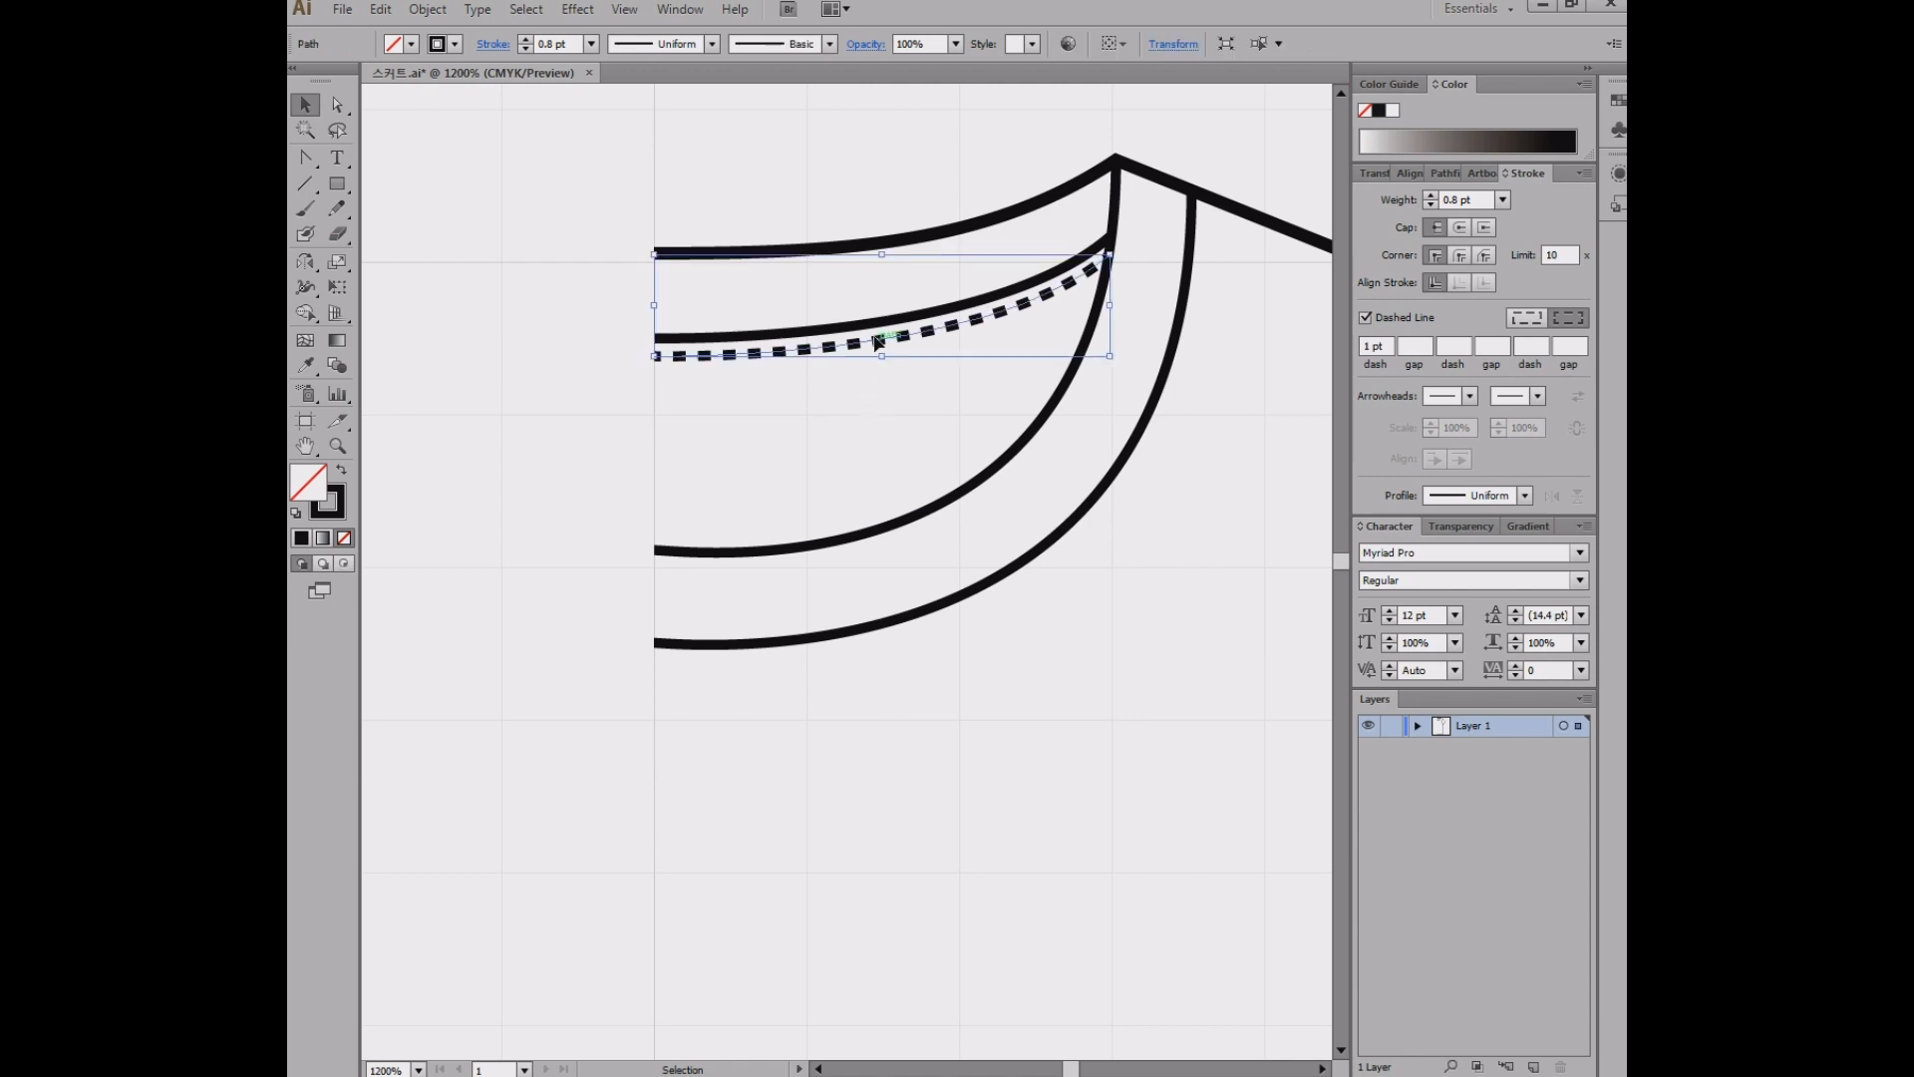
pyautogui.click(590, 44)
pyautogui.click(603, 83)
# - Move the dashed stitch line slightly up, closer to the lower back neckband curve
pyautogui.scroll(3, 876, 365)
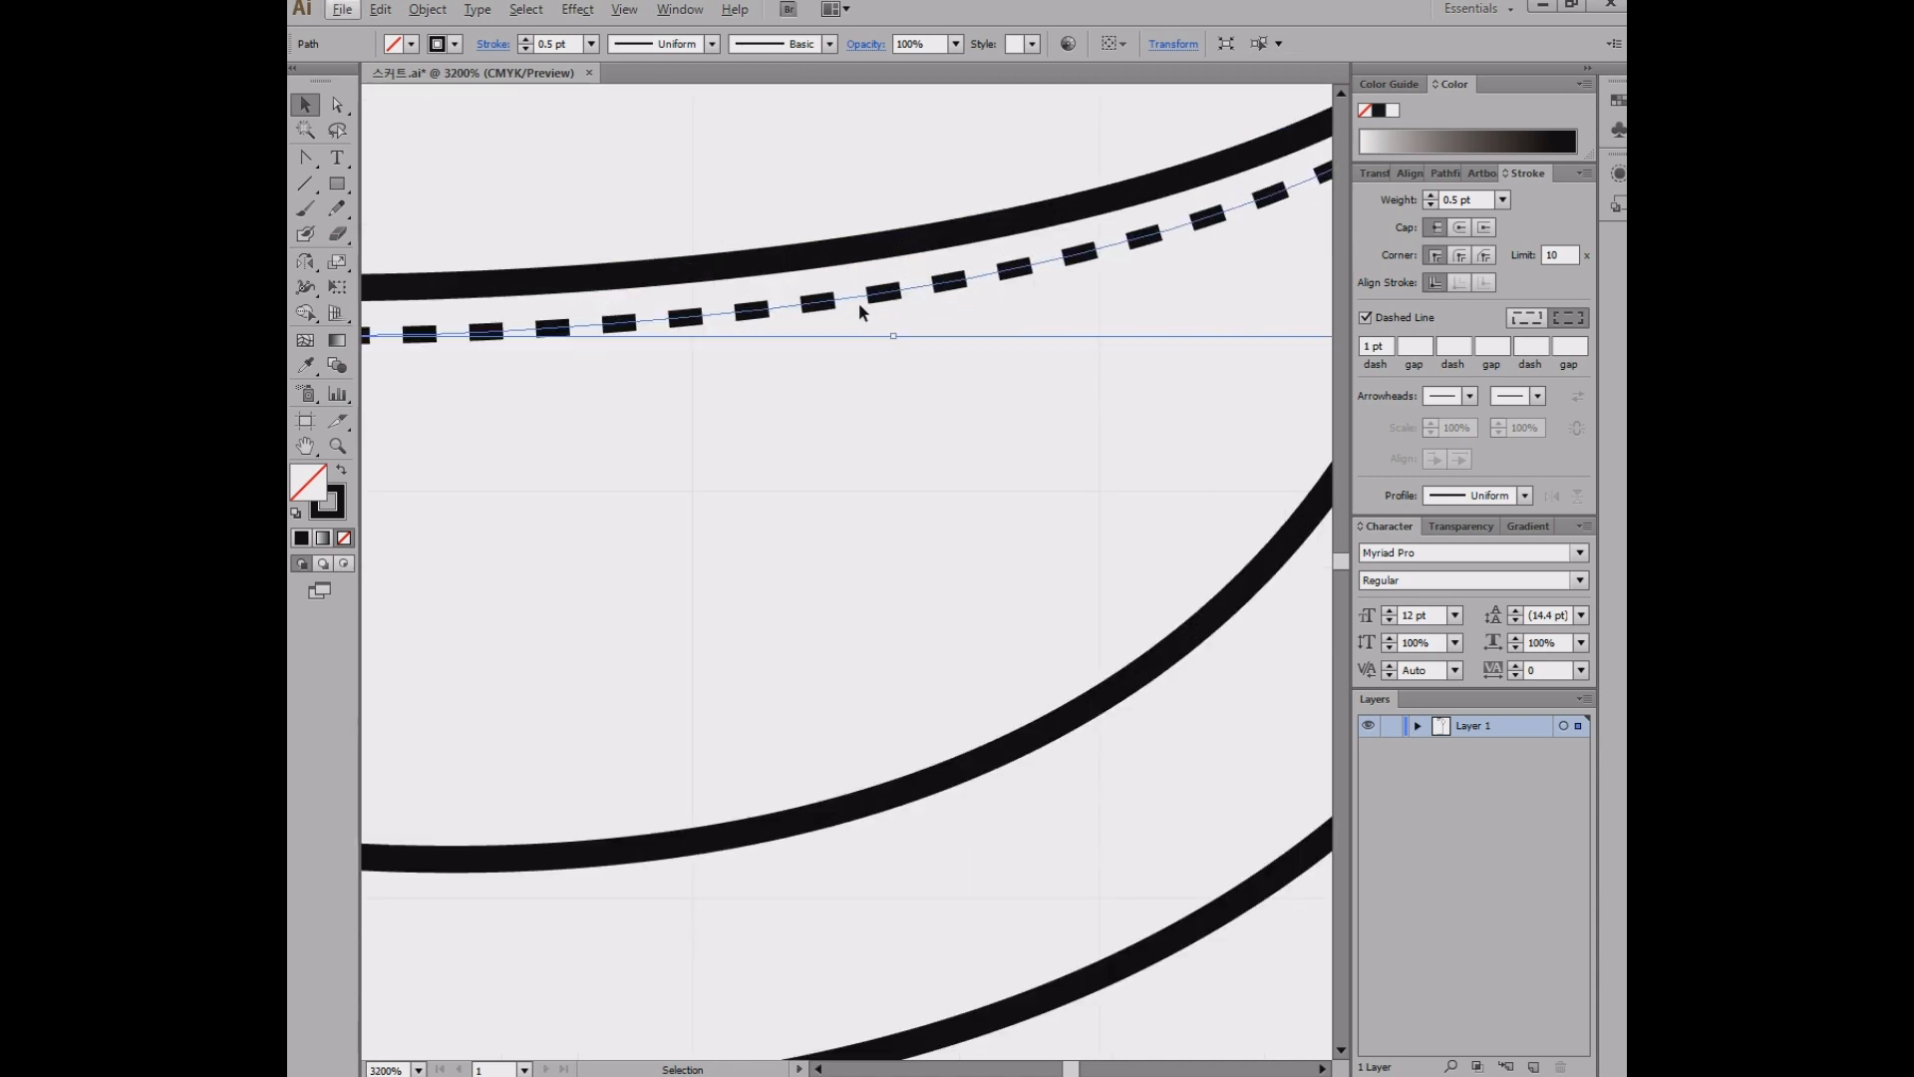
pyautogui.moveTo(871, 301); pyautogui.dragTo(877, 283)
pyautogui.hotkey('ctrl', 'shift', 'a')
pyautogui.scroll(-2, 876, 466)
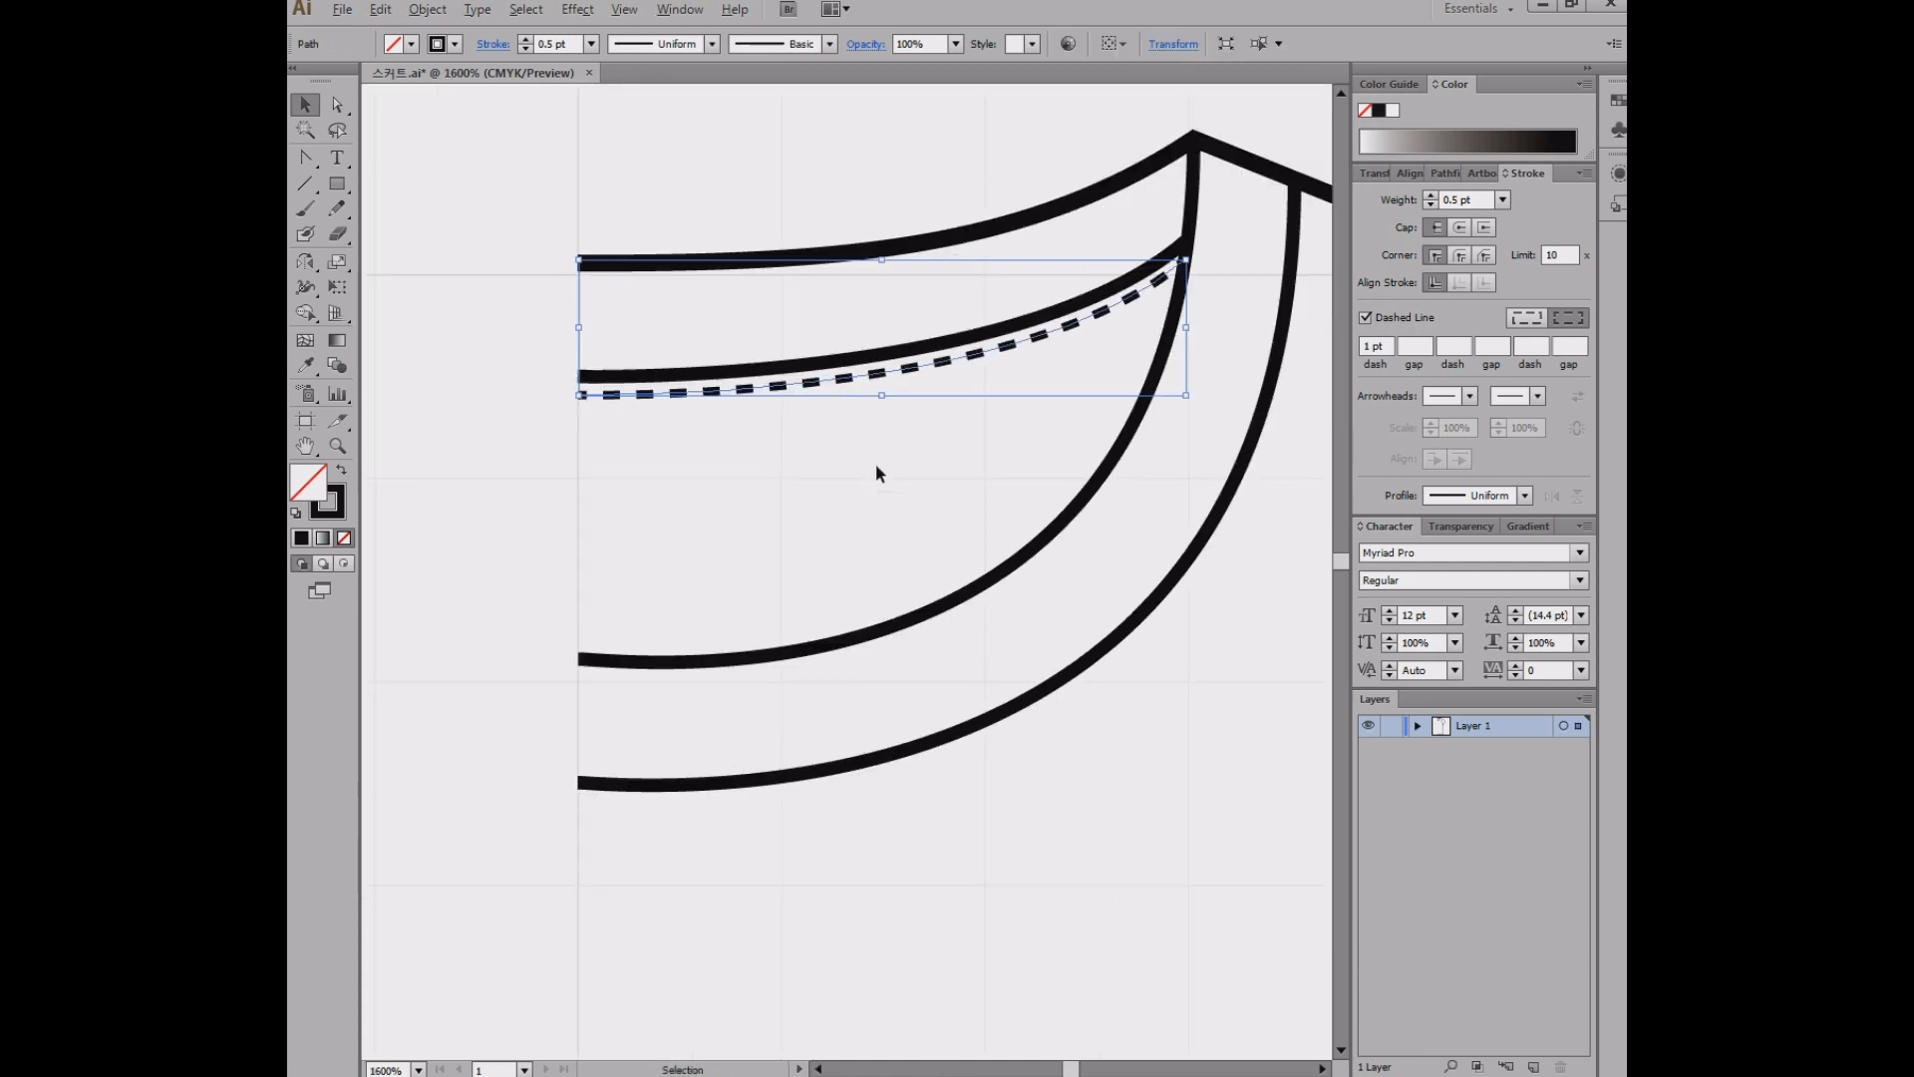
pyautogui.scroll(-1, 878, 467)
pyautogui.press('space')
pyautogui.moveTo(1125, 566); pyautogui.dragTo(1057, 478)
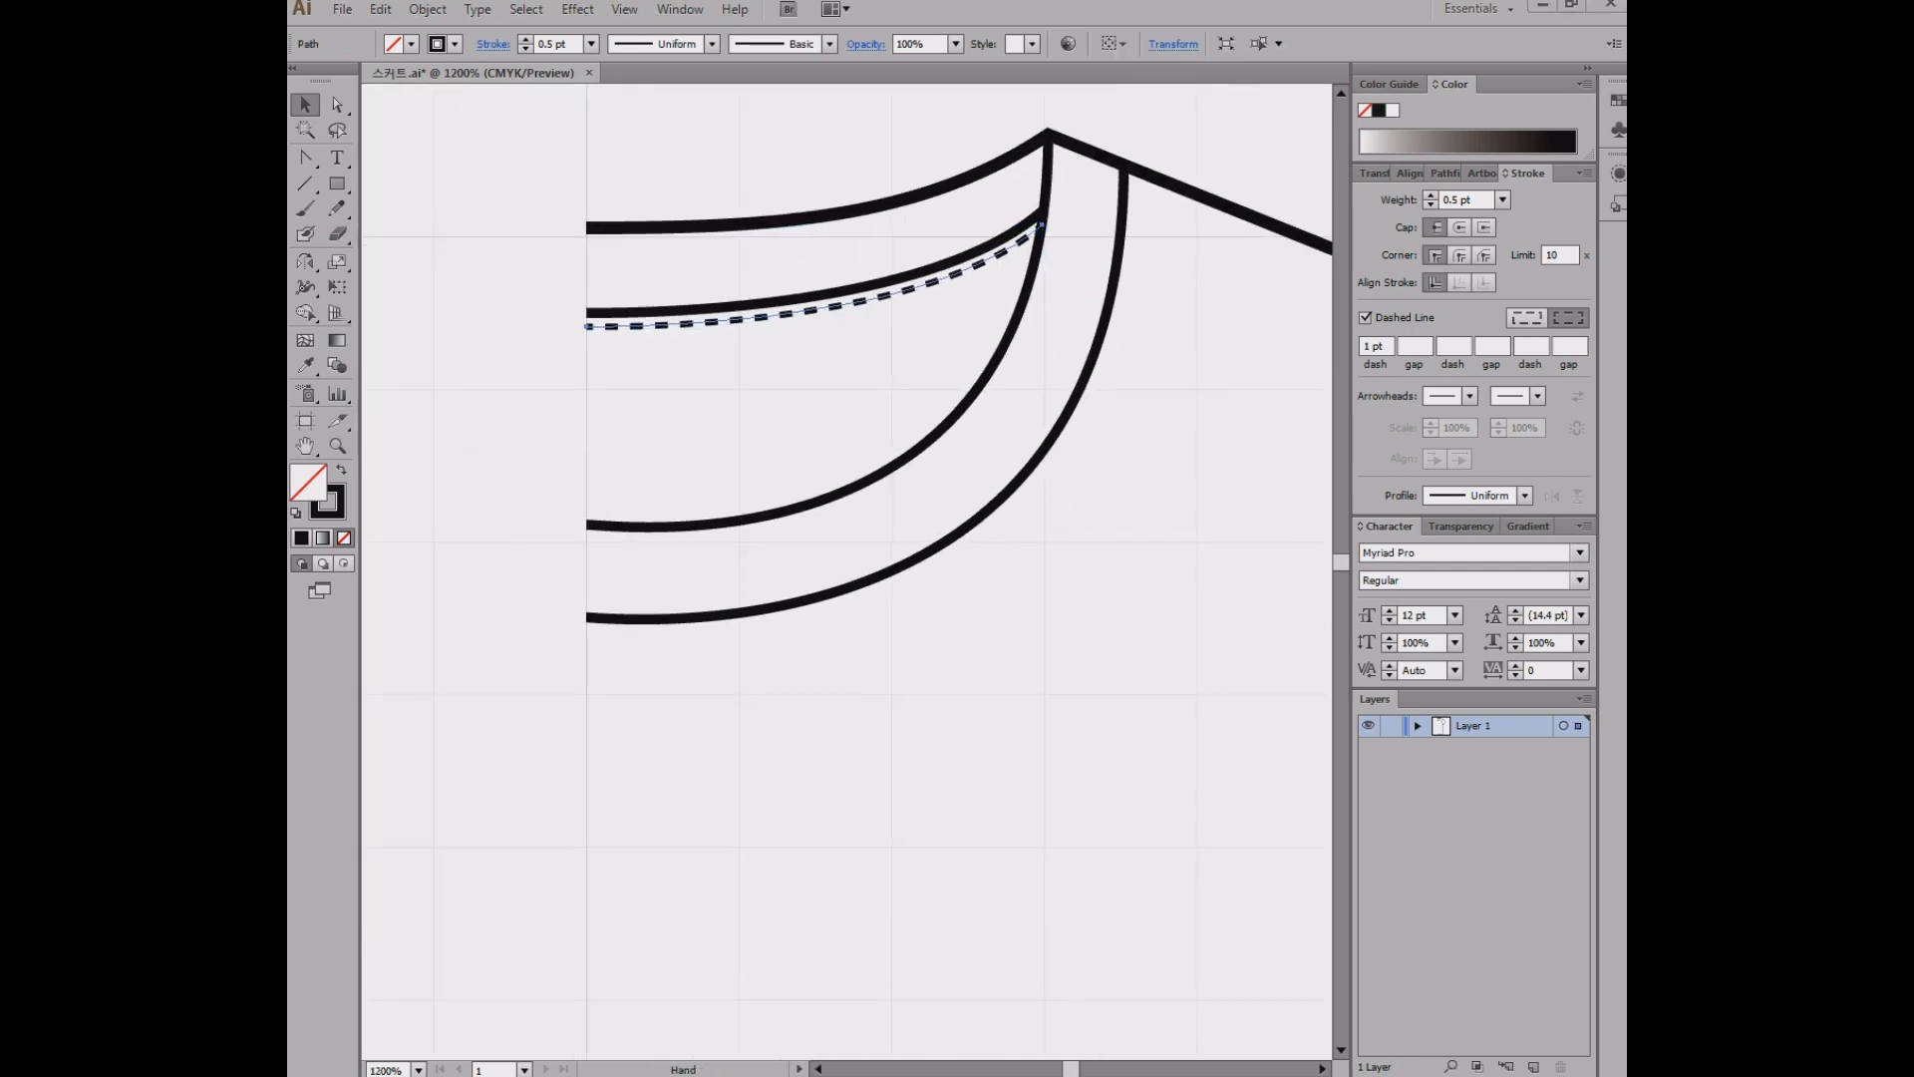
# - Bring the T-shirt reference image into view, examine its neckline stitching, and move it back out of the way
pyautogui.moveTo(1626, 173); pyautogui.dragTo(834, 253)
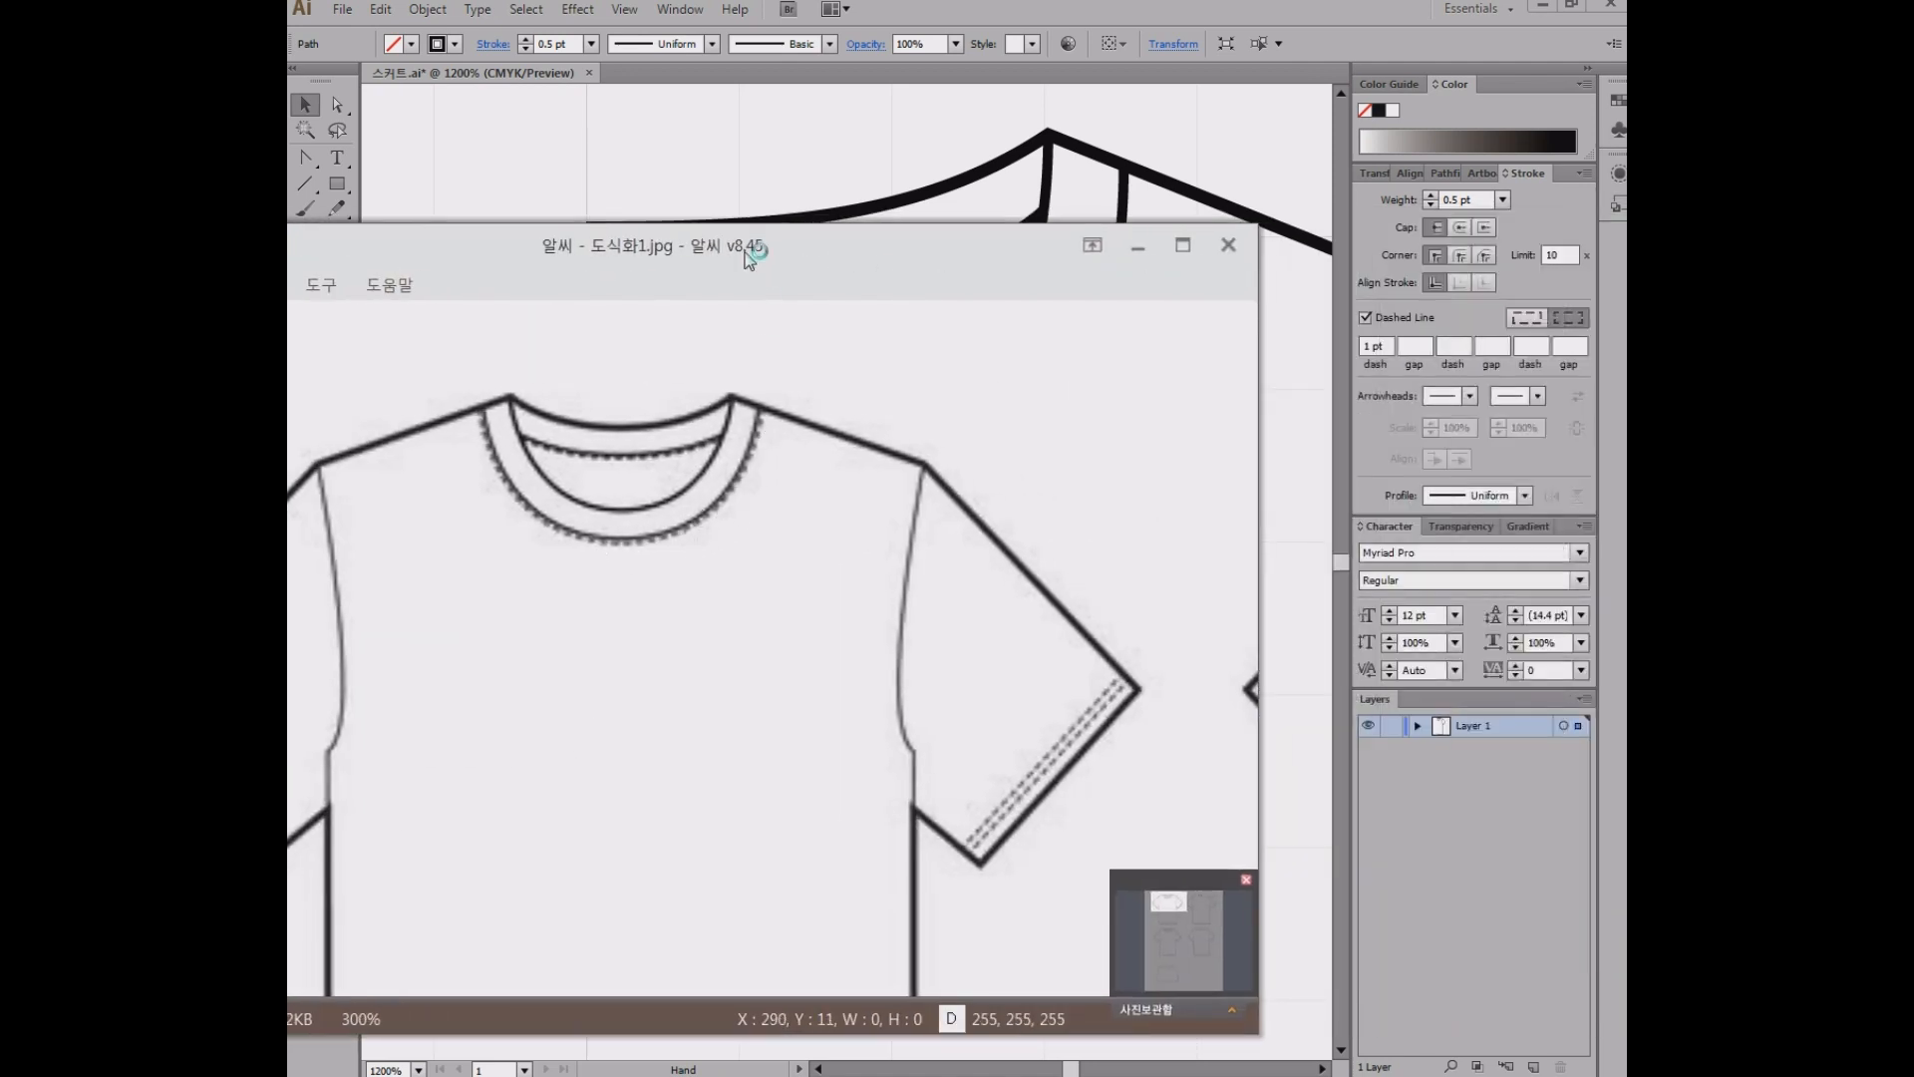
pyautogui.moveTo(745, 252); pyautogui.dragTo(1625, 251)
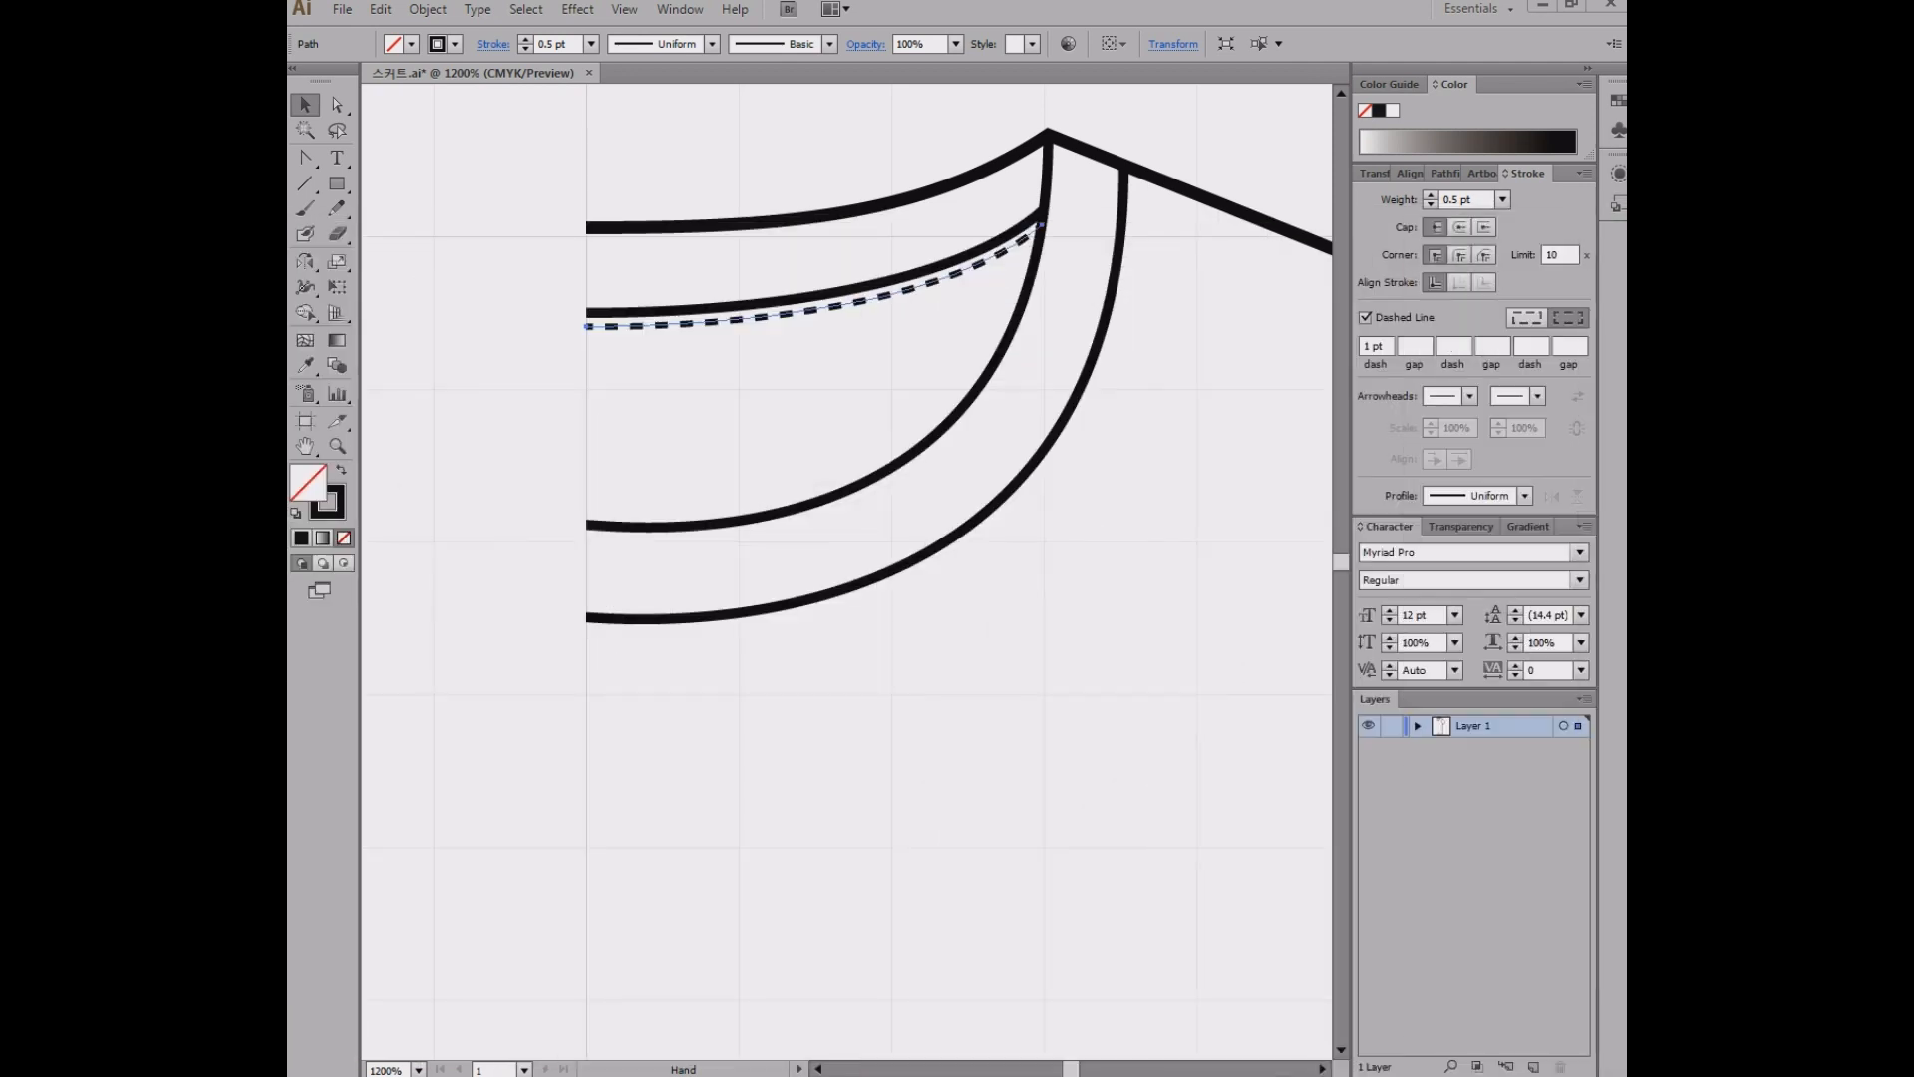
pyautogui.click(1037, 467)
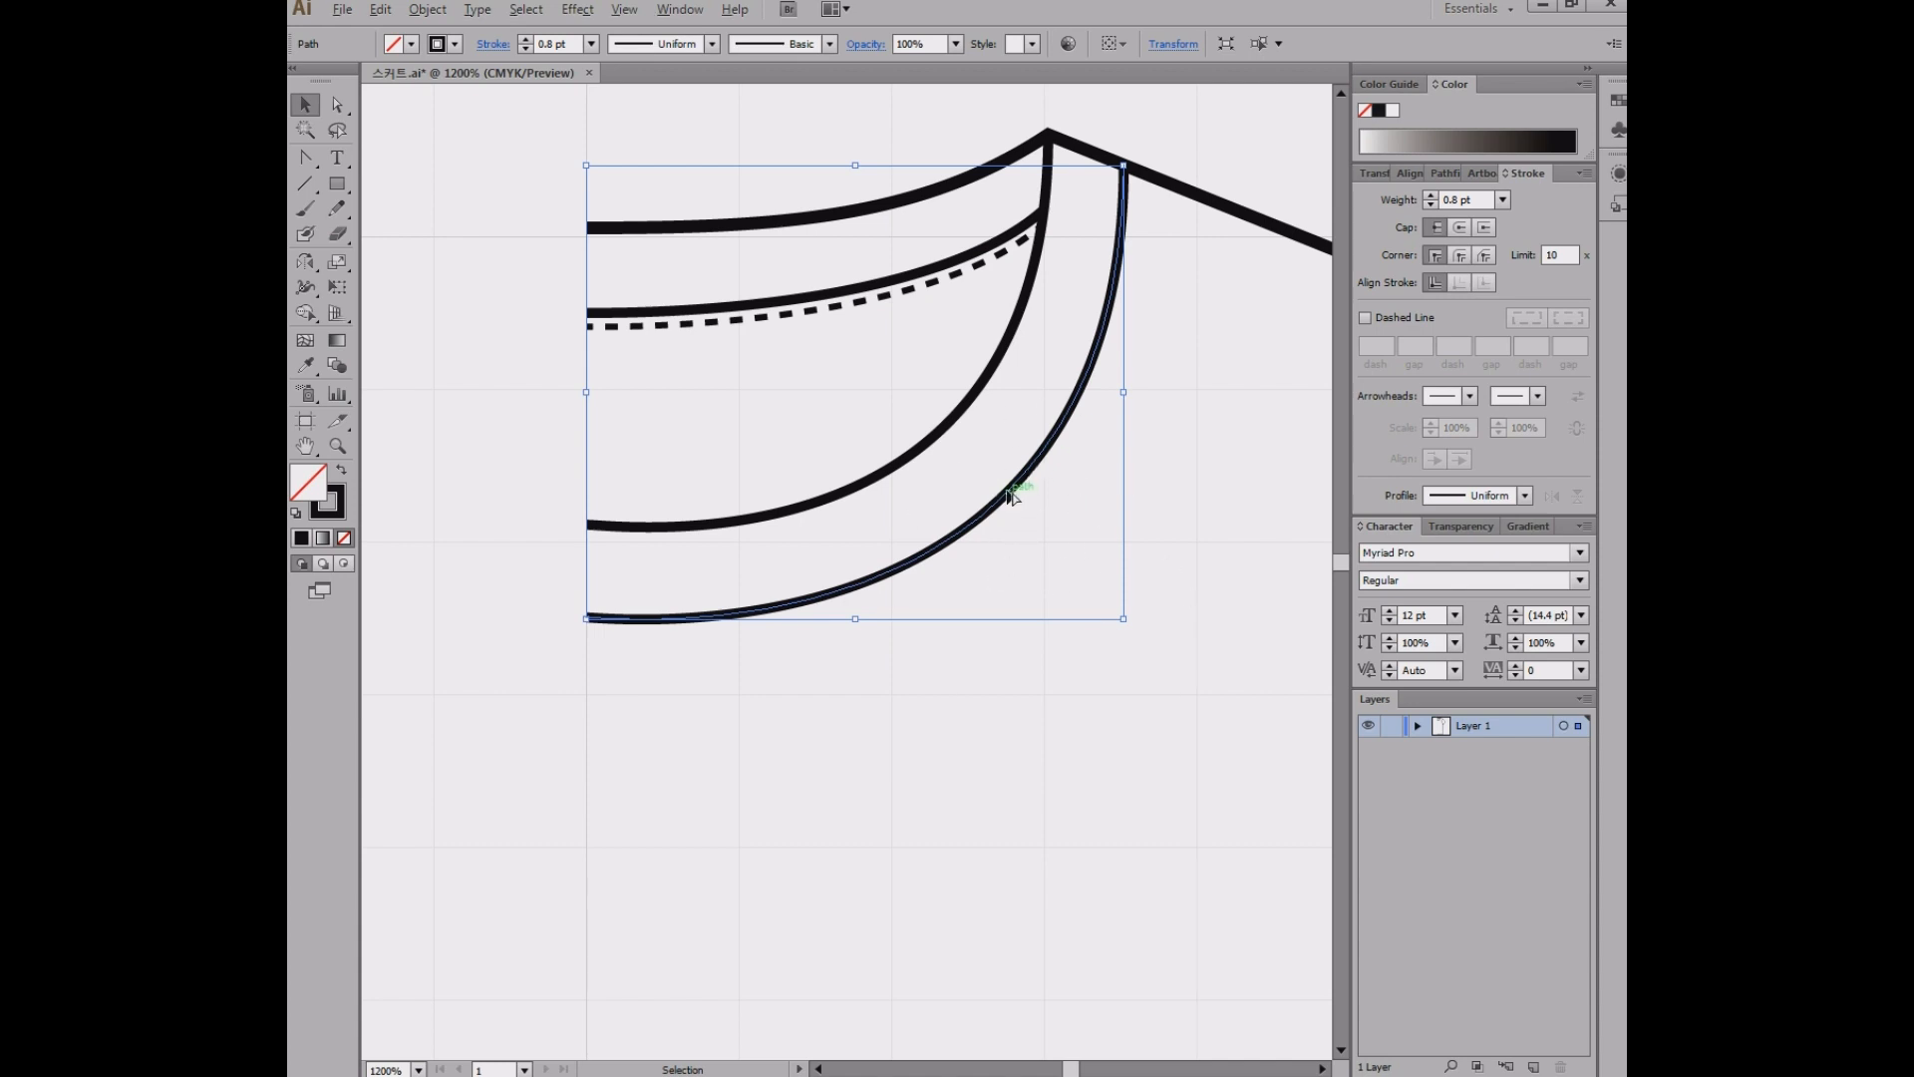
pyautogui.moveTo(1010, 494); pyautogui.dragTo(1010, 511)
pyautogui.press('shift')
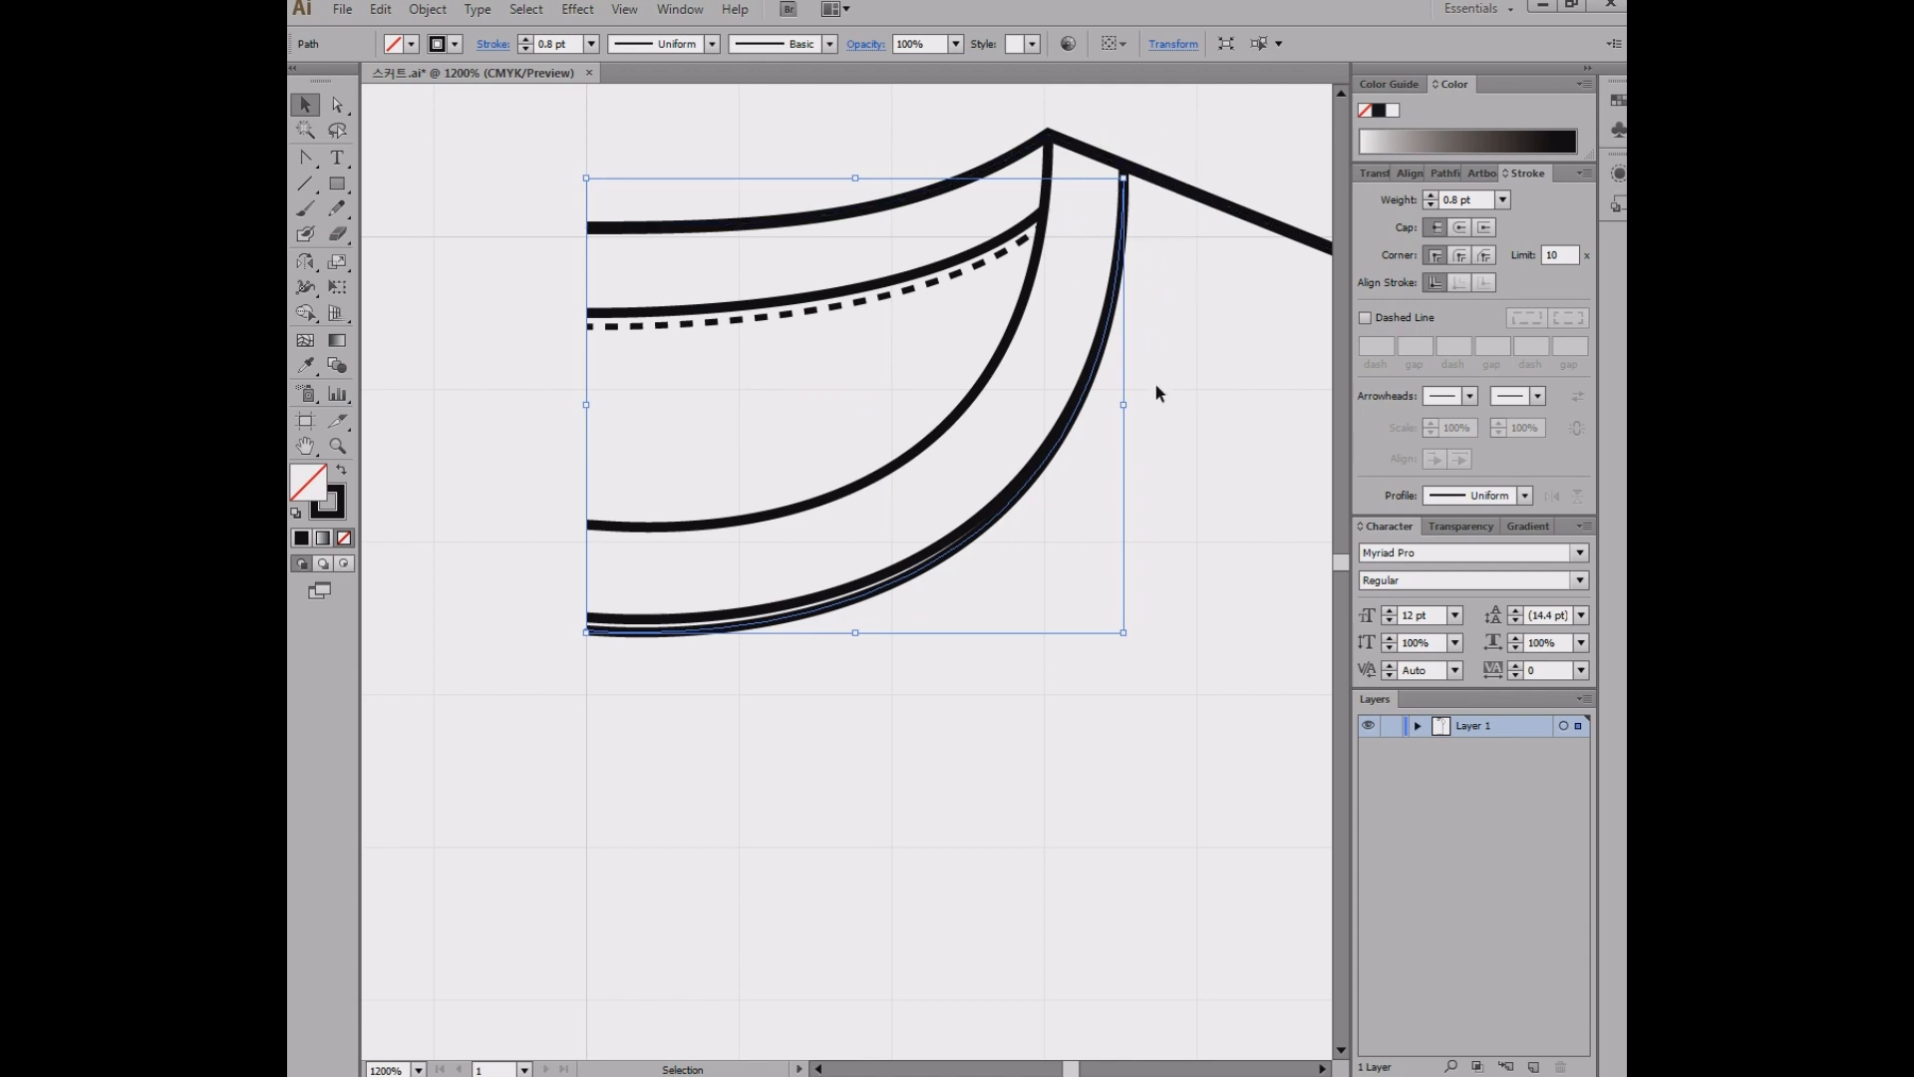
pyautogui.moveTo(1127, 404); pyautogui.dragTo(1142, 407)
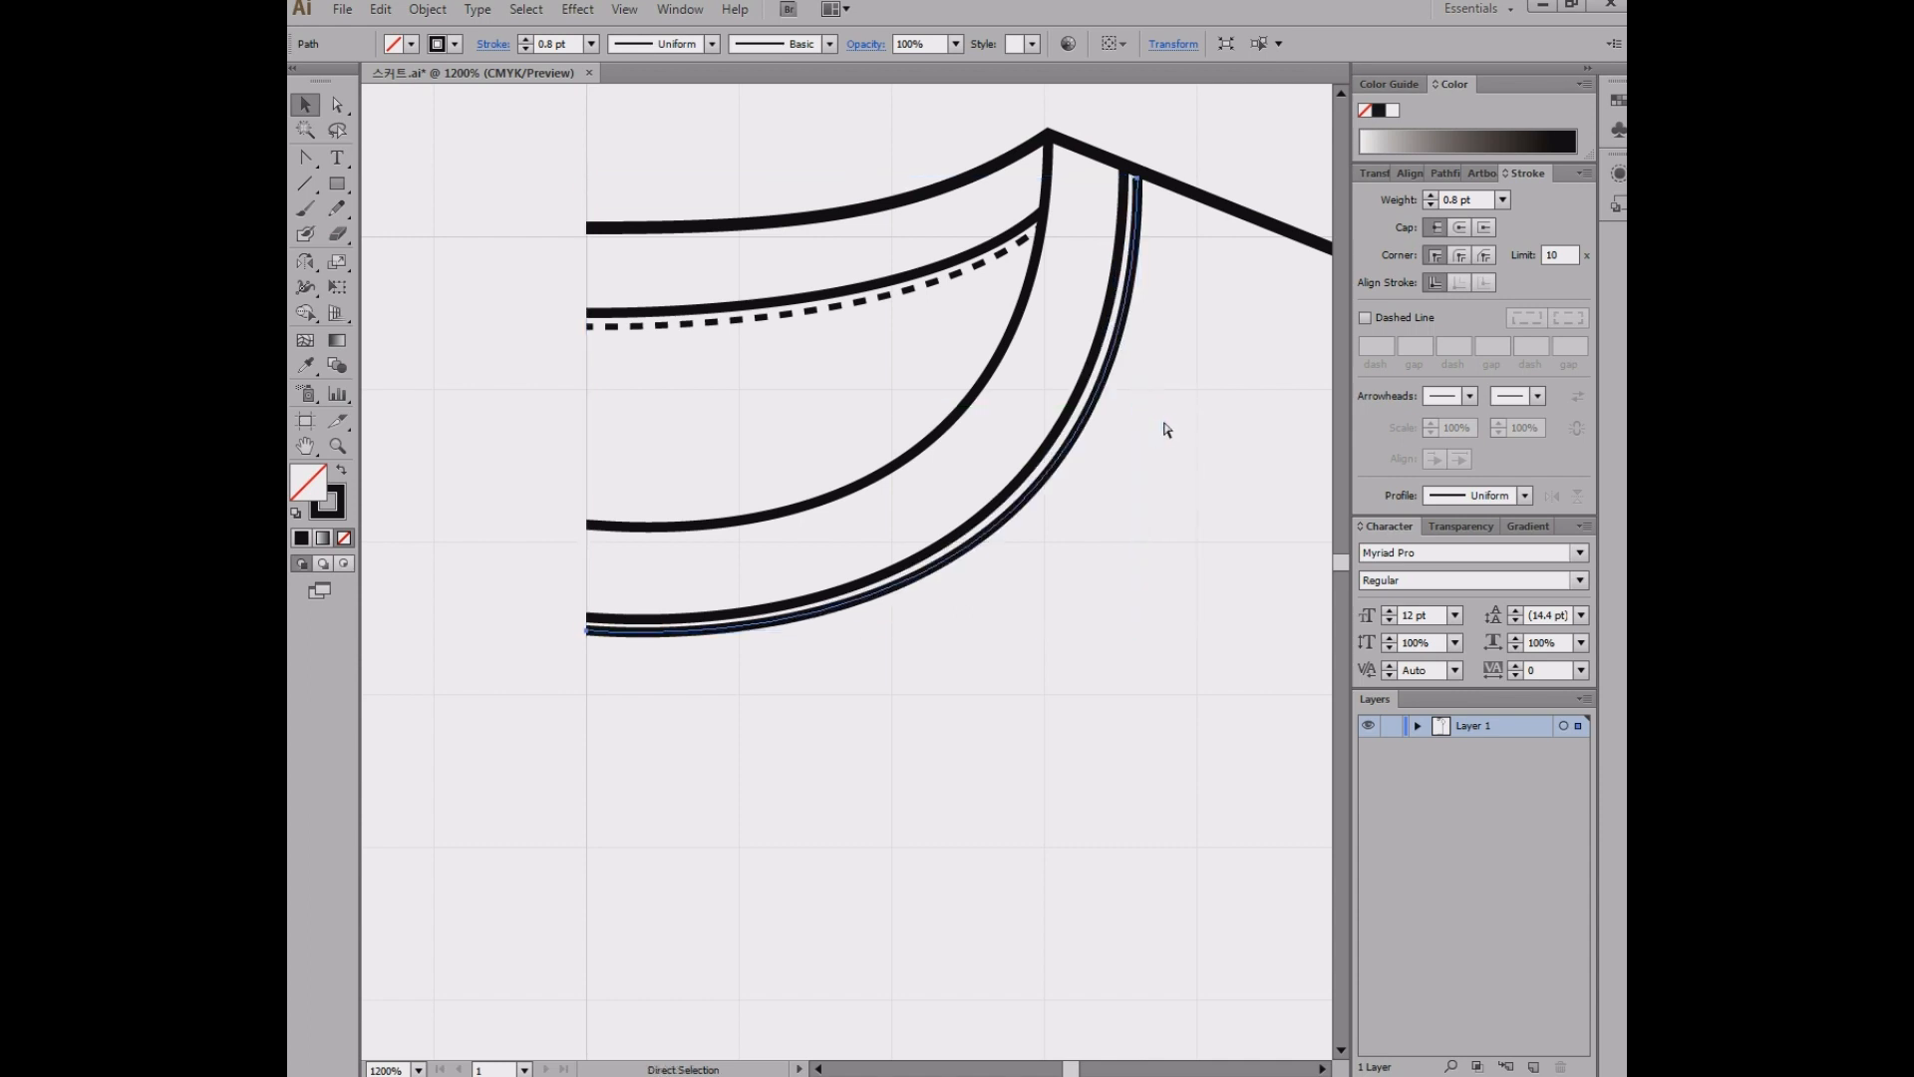
pyautogui.press('Delete')
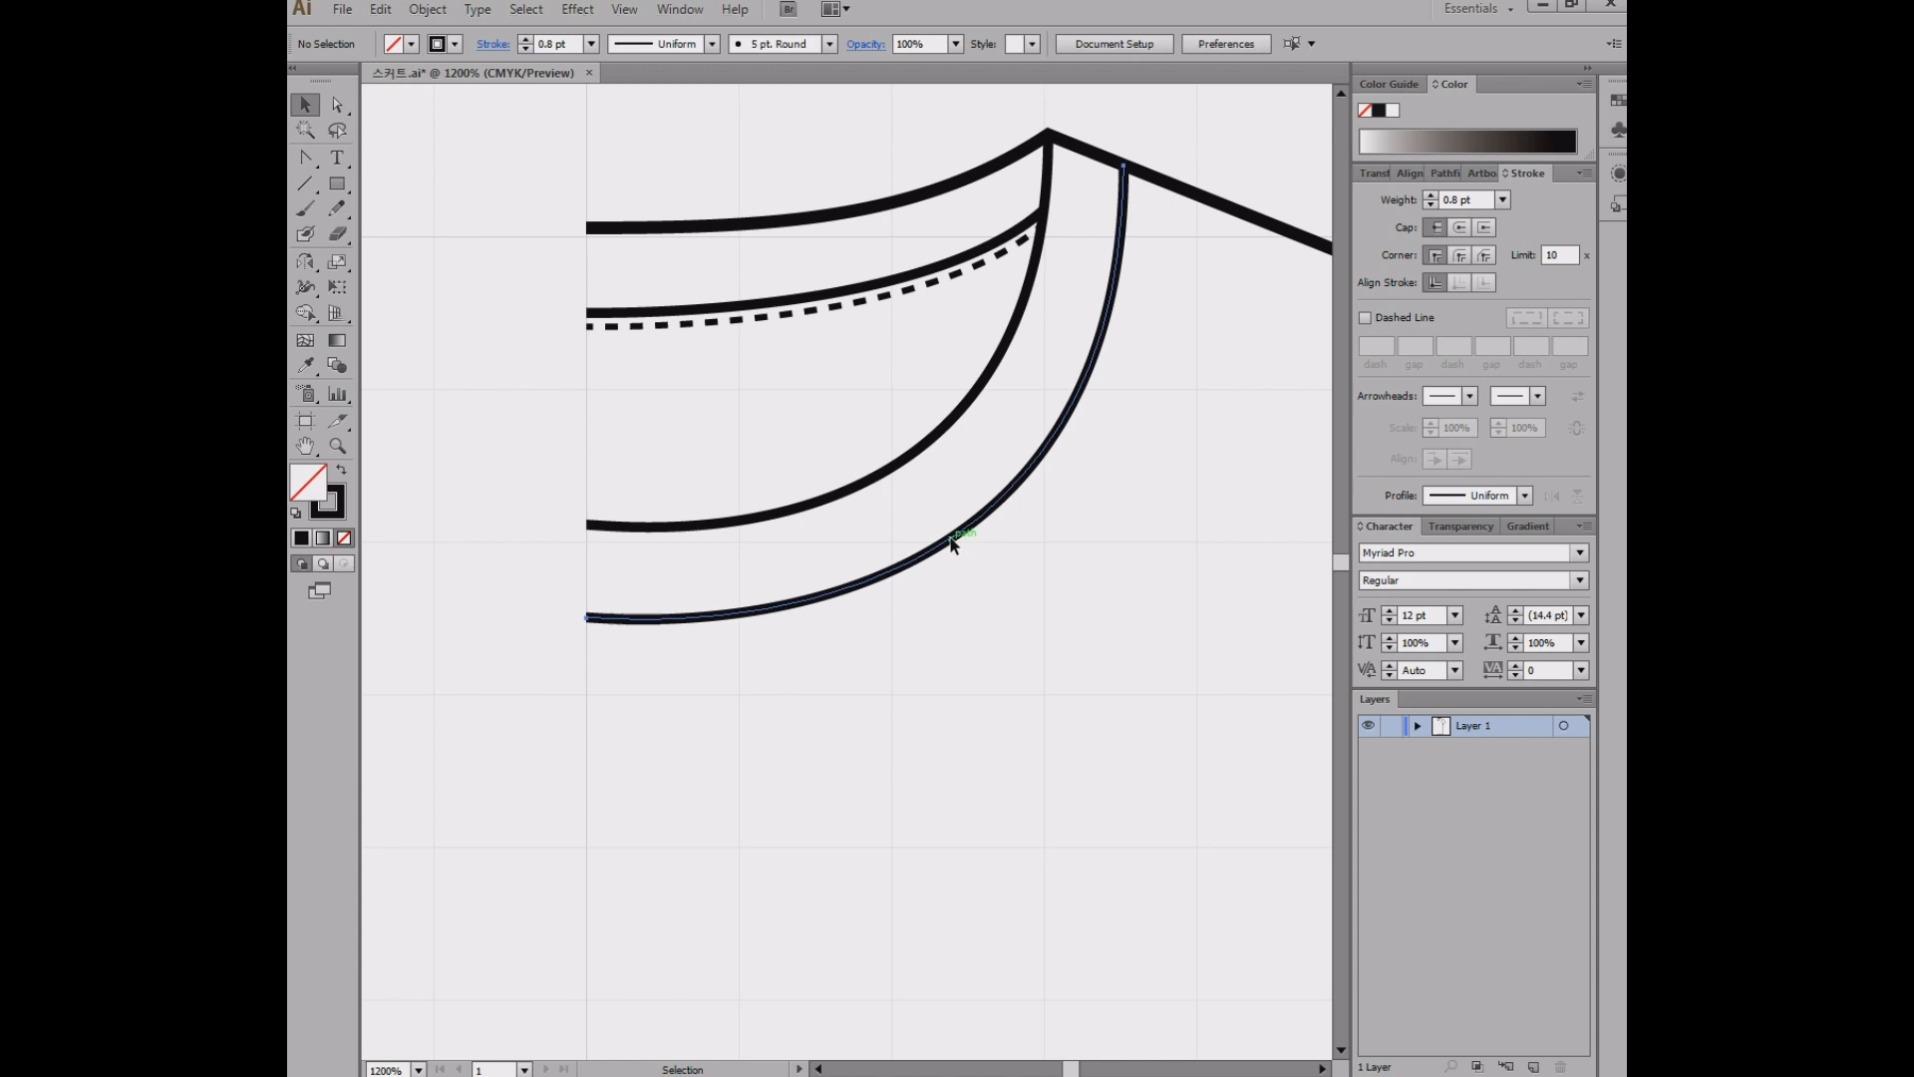
# - Duplicate the outer front neckline curve slightly below it, widen the copy outward, and extend its upper end to the shoulder line
pyautogui.moveTo(953, 541); pyautogui.dragTo(953, 567)
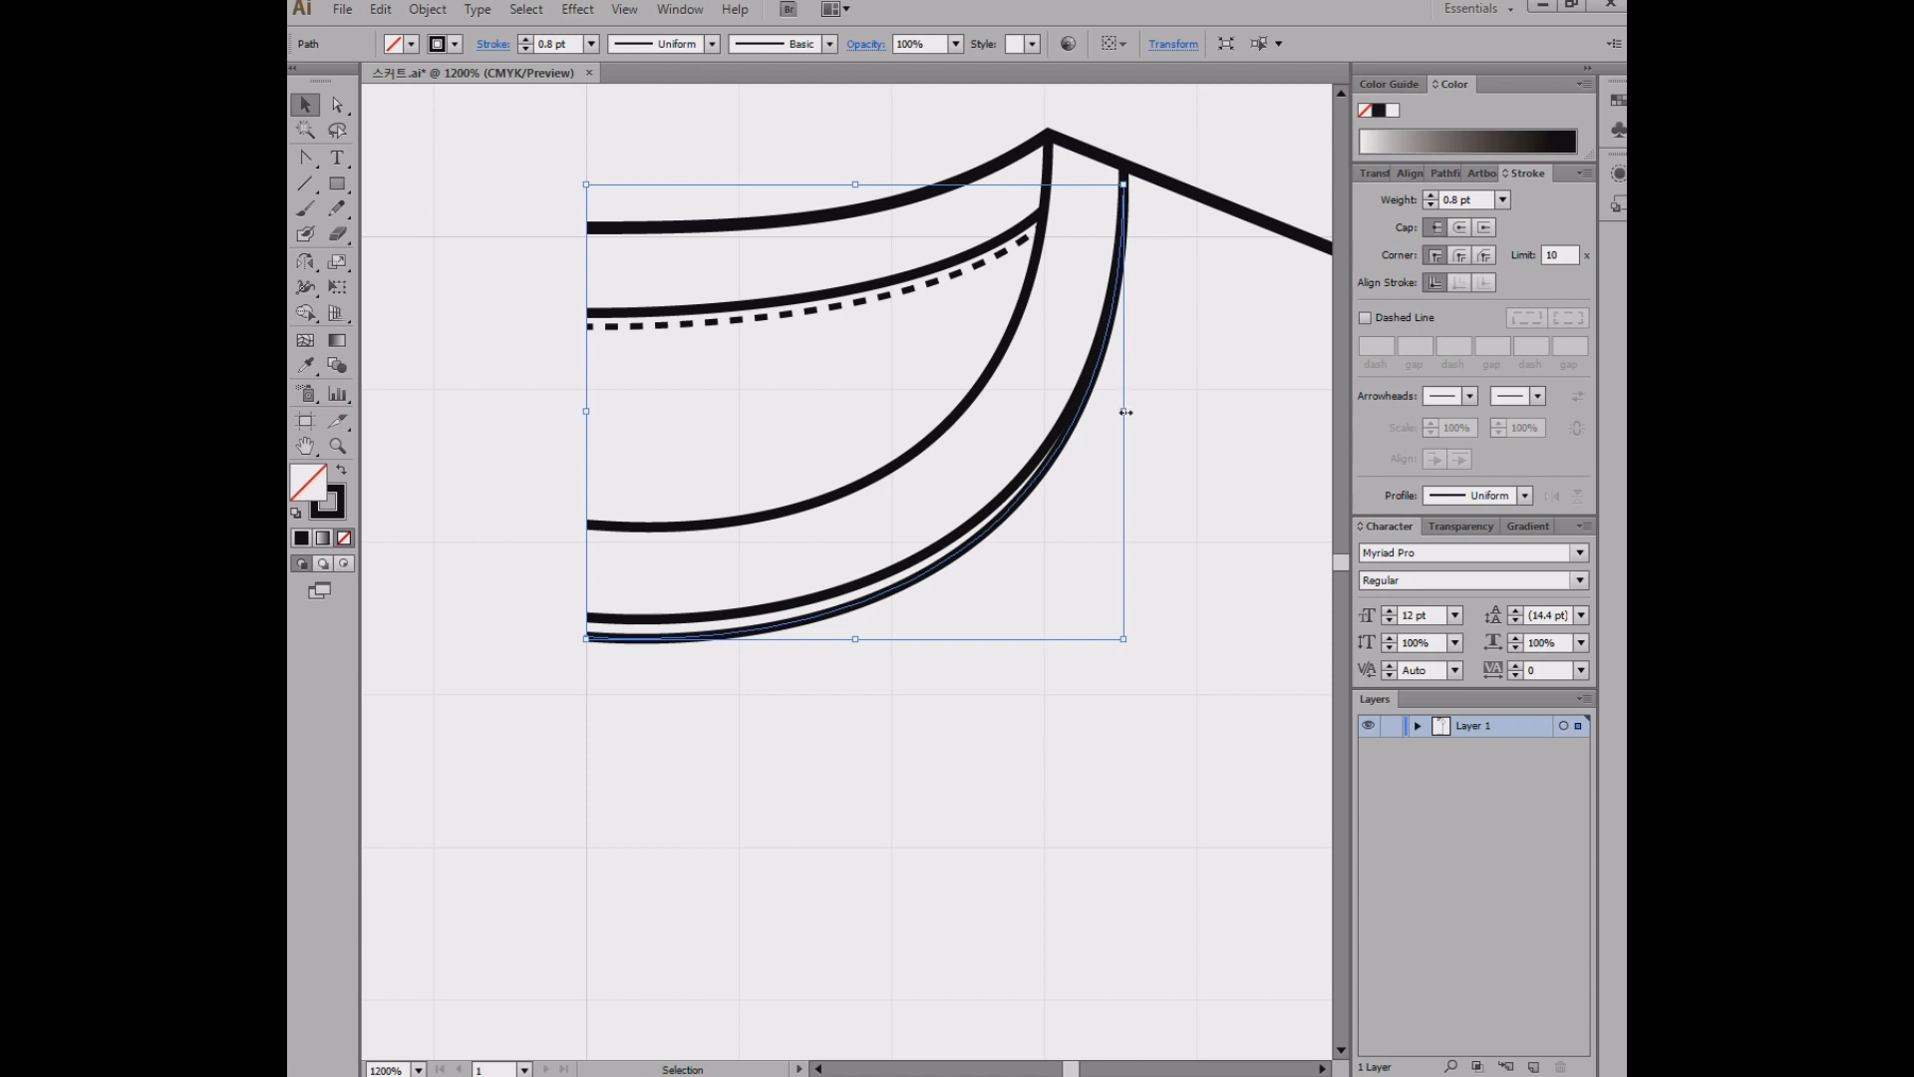
pyautogui.moveTo(1124, 410); pyautogui.dragTo(1137, 413)
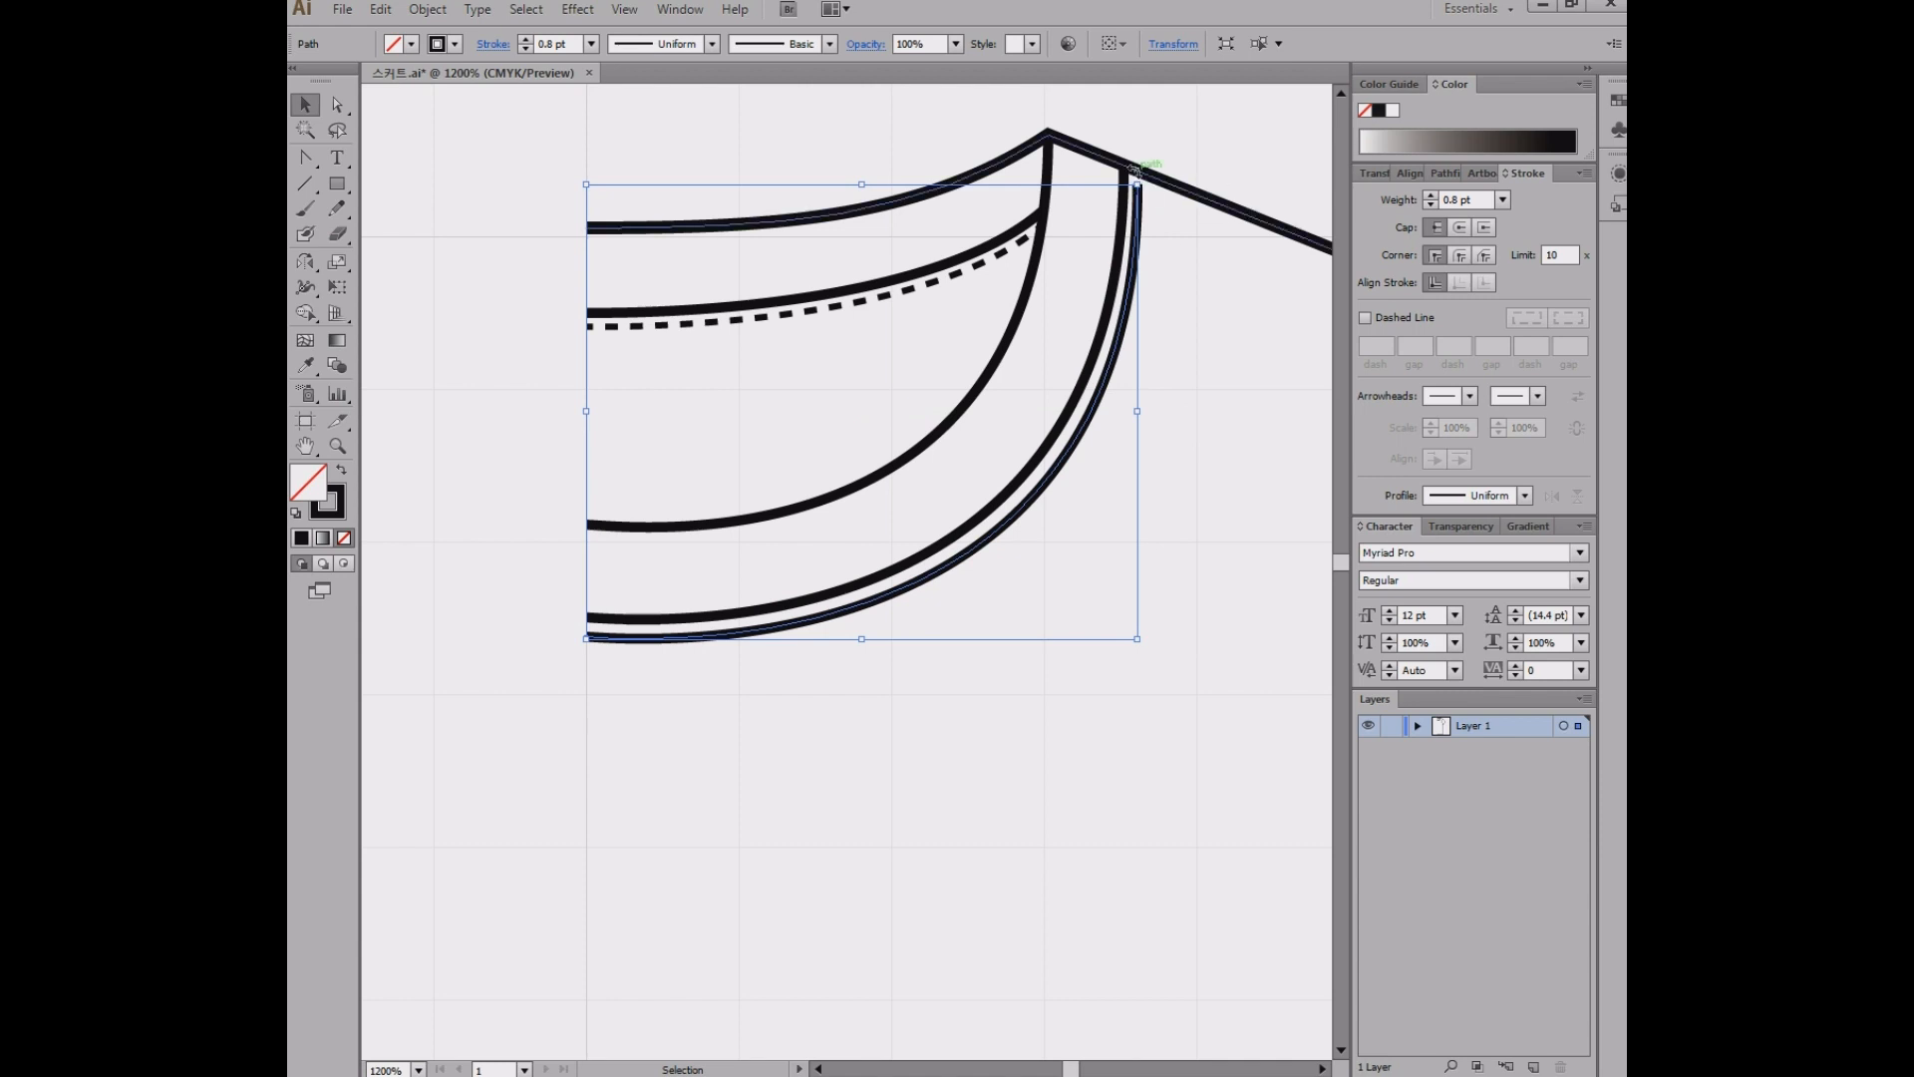
pyautogui.scroll(4, 1165, 207)
pyautogui.moveTo(1144, 153); pyautogui.dragTo(1144, 455)
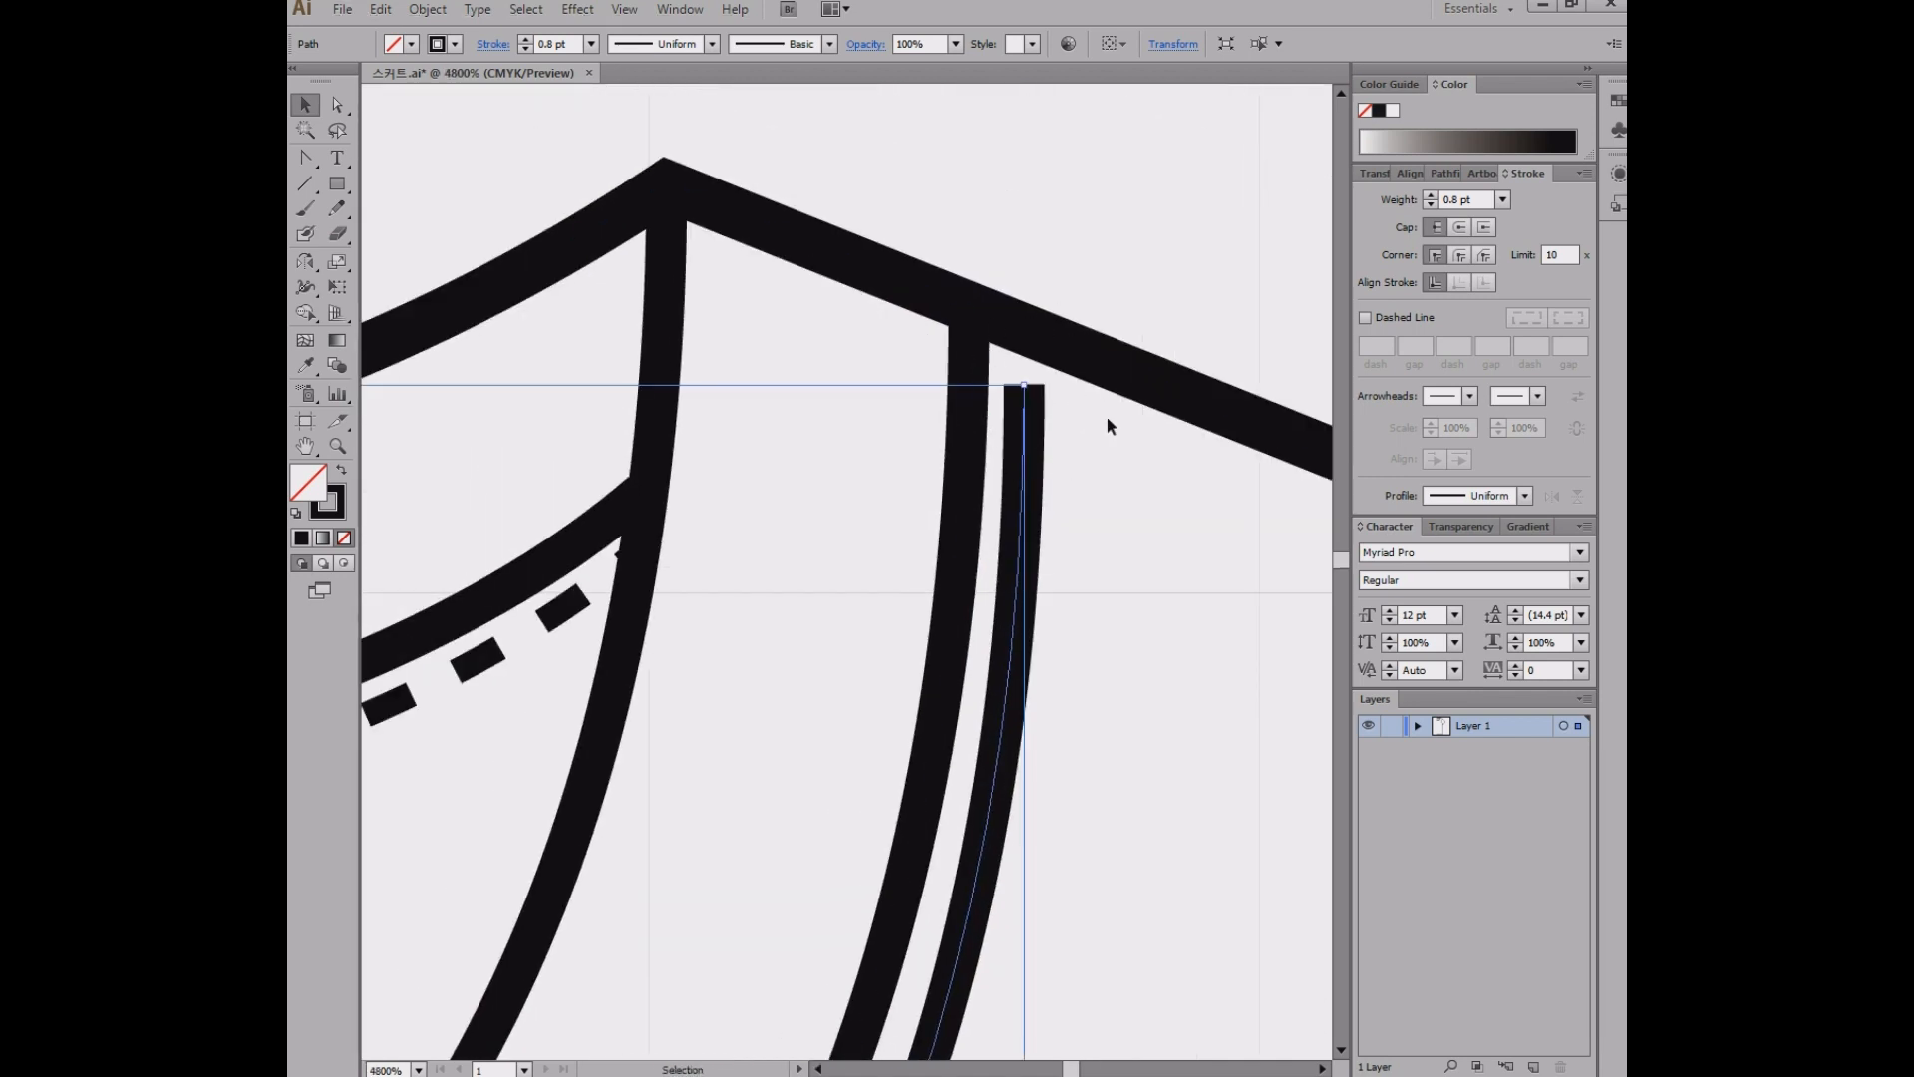
pyautogui.click(337, 104)
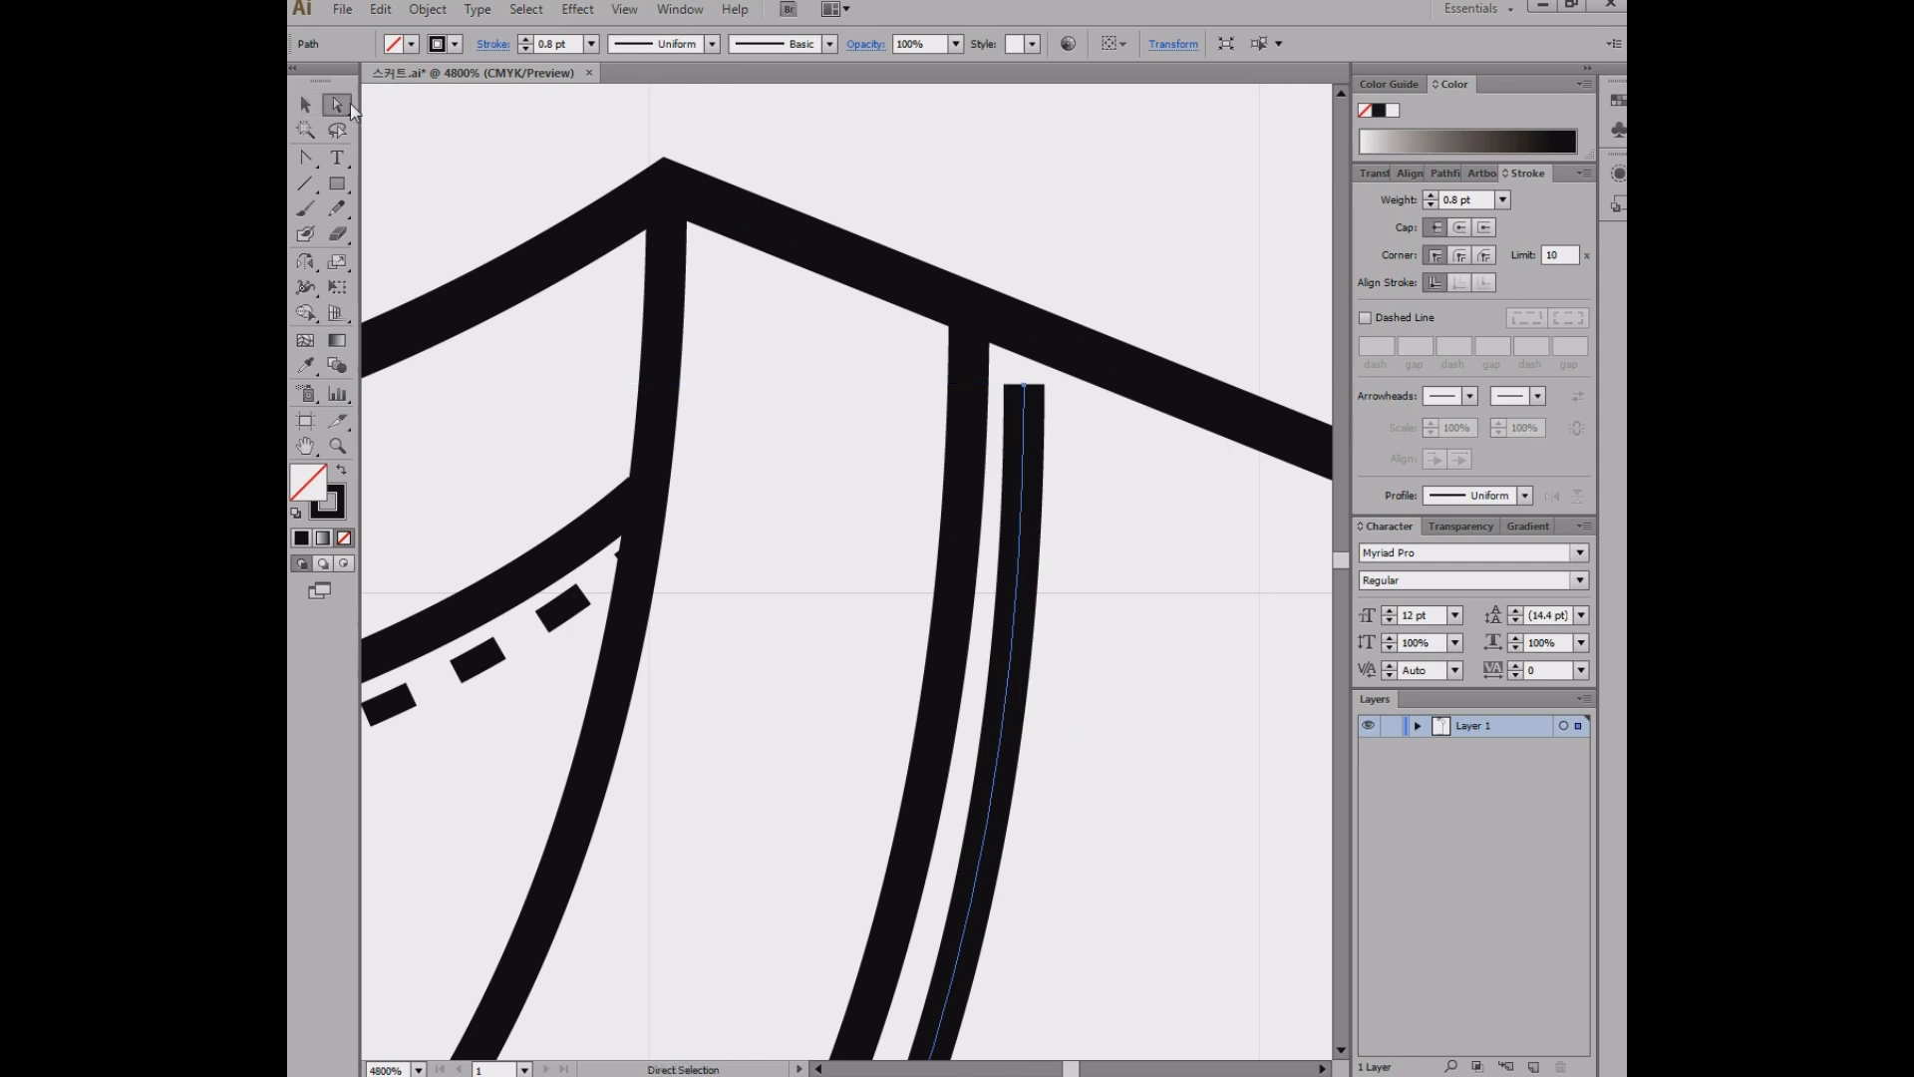
pyautogui.moveTo(1024, 384); pyautogui.dragTo(1051, 356)
pyautogui.click(1151, 554)
pyautogui.scroll(-5, 1102, 604)
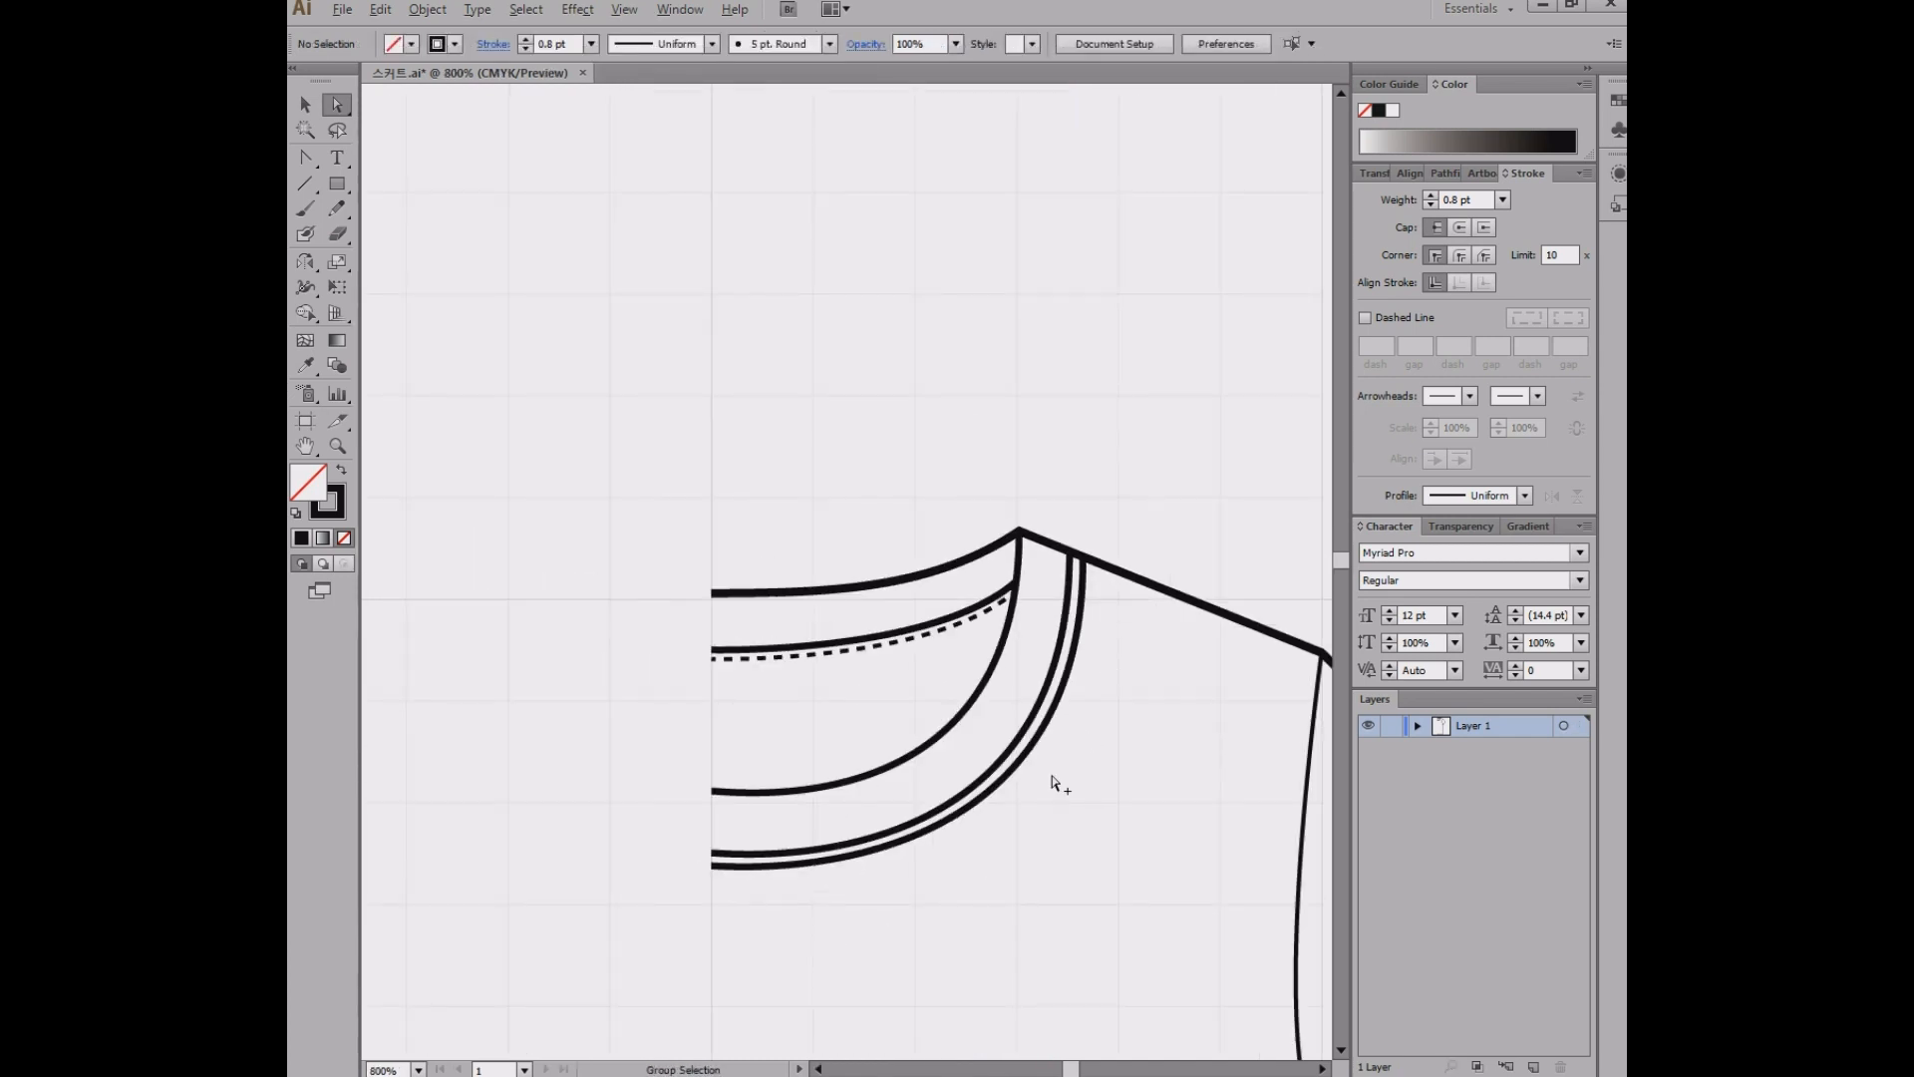
# - Fine-tune the upper anchor point of the copied neckline curve where it meets the shoulder line
pyautogui.moveTo(958, 899); pyautogui.dragTo(1037, 622)
pyautogui.scroll(-1, 1083, 551)
pyautogui.scroll(3, 1082, 550)
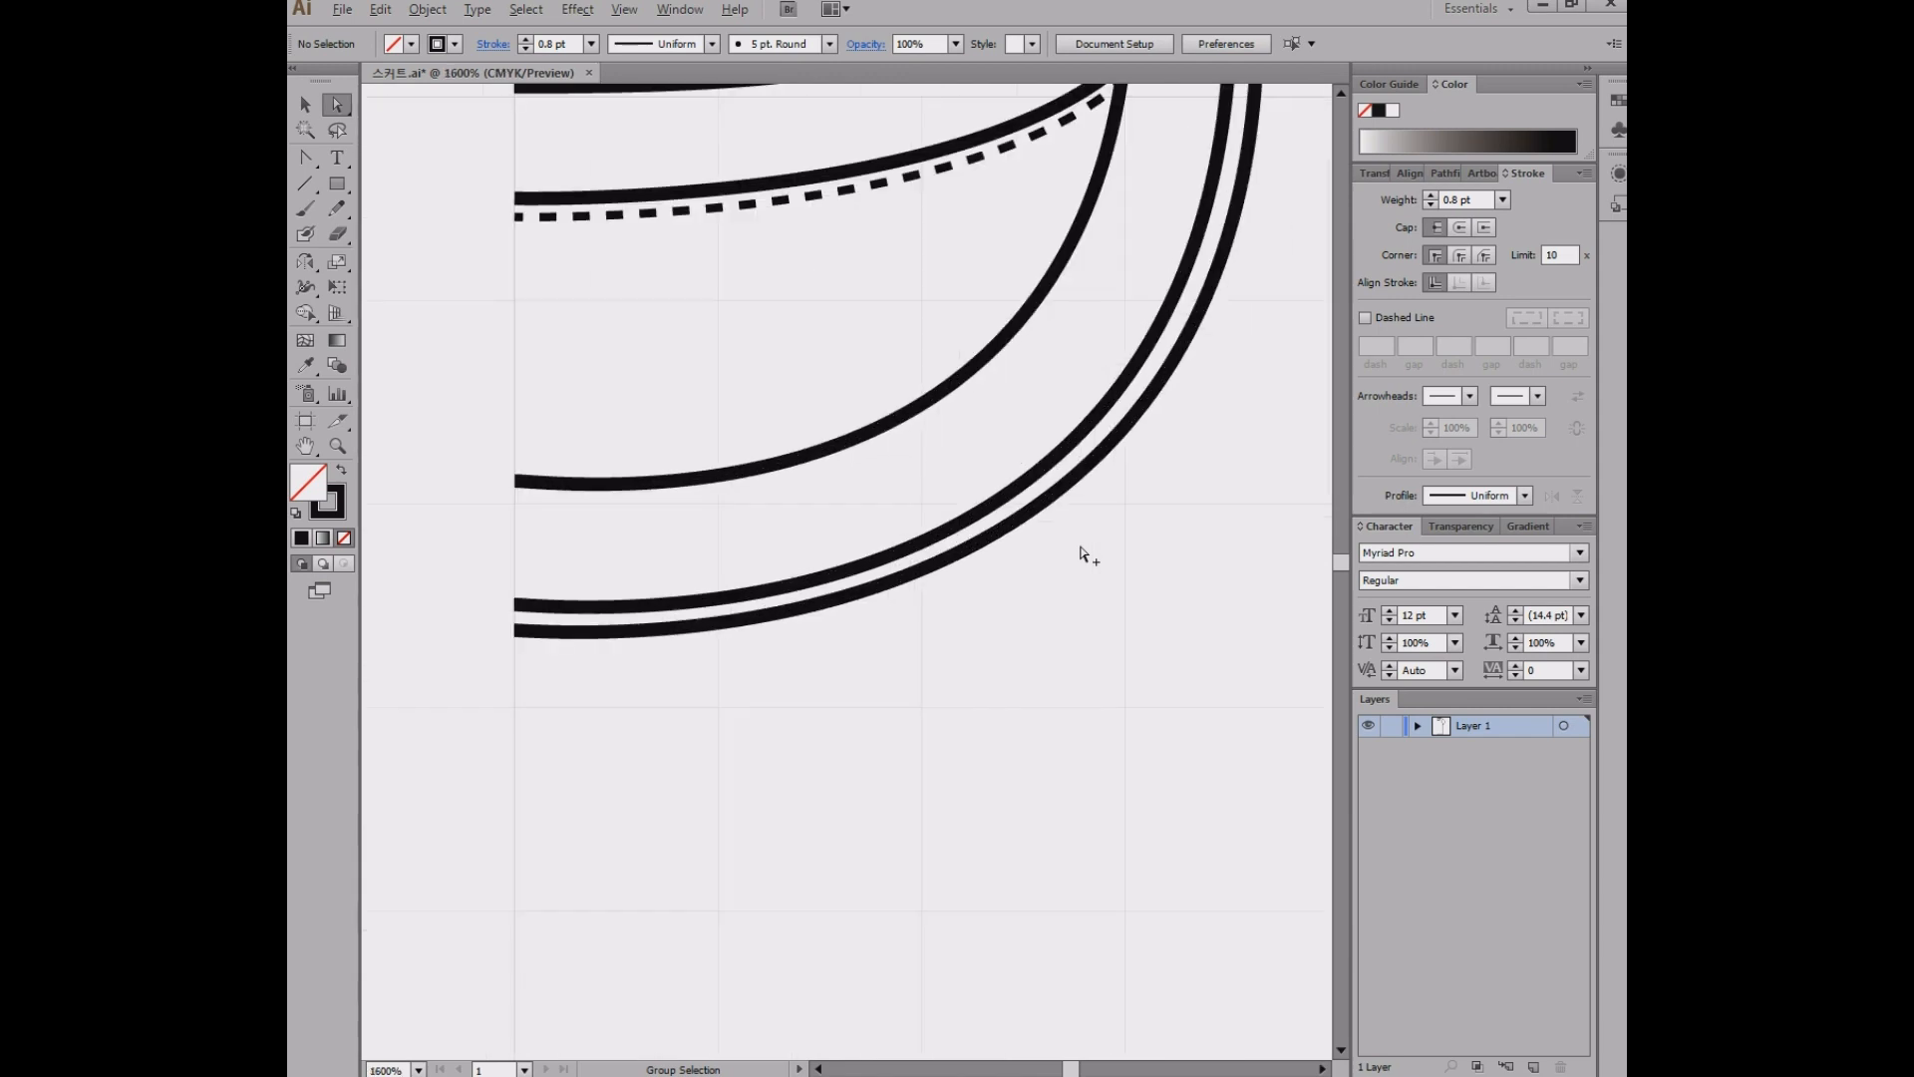
pyautogui.scroll(-1, 1087, 554)
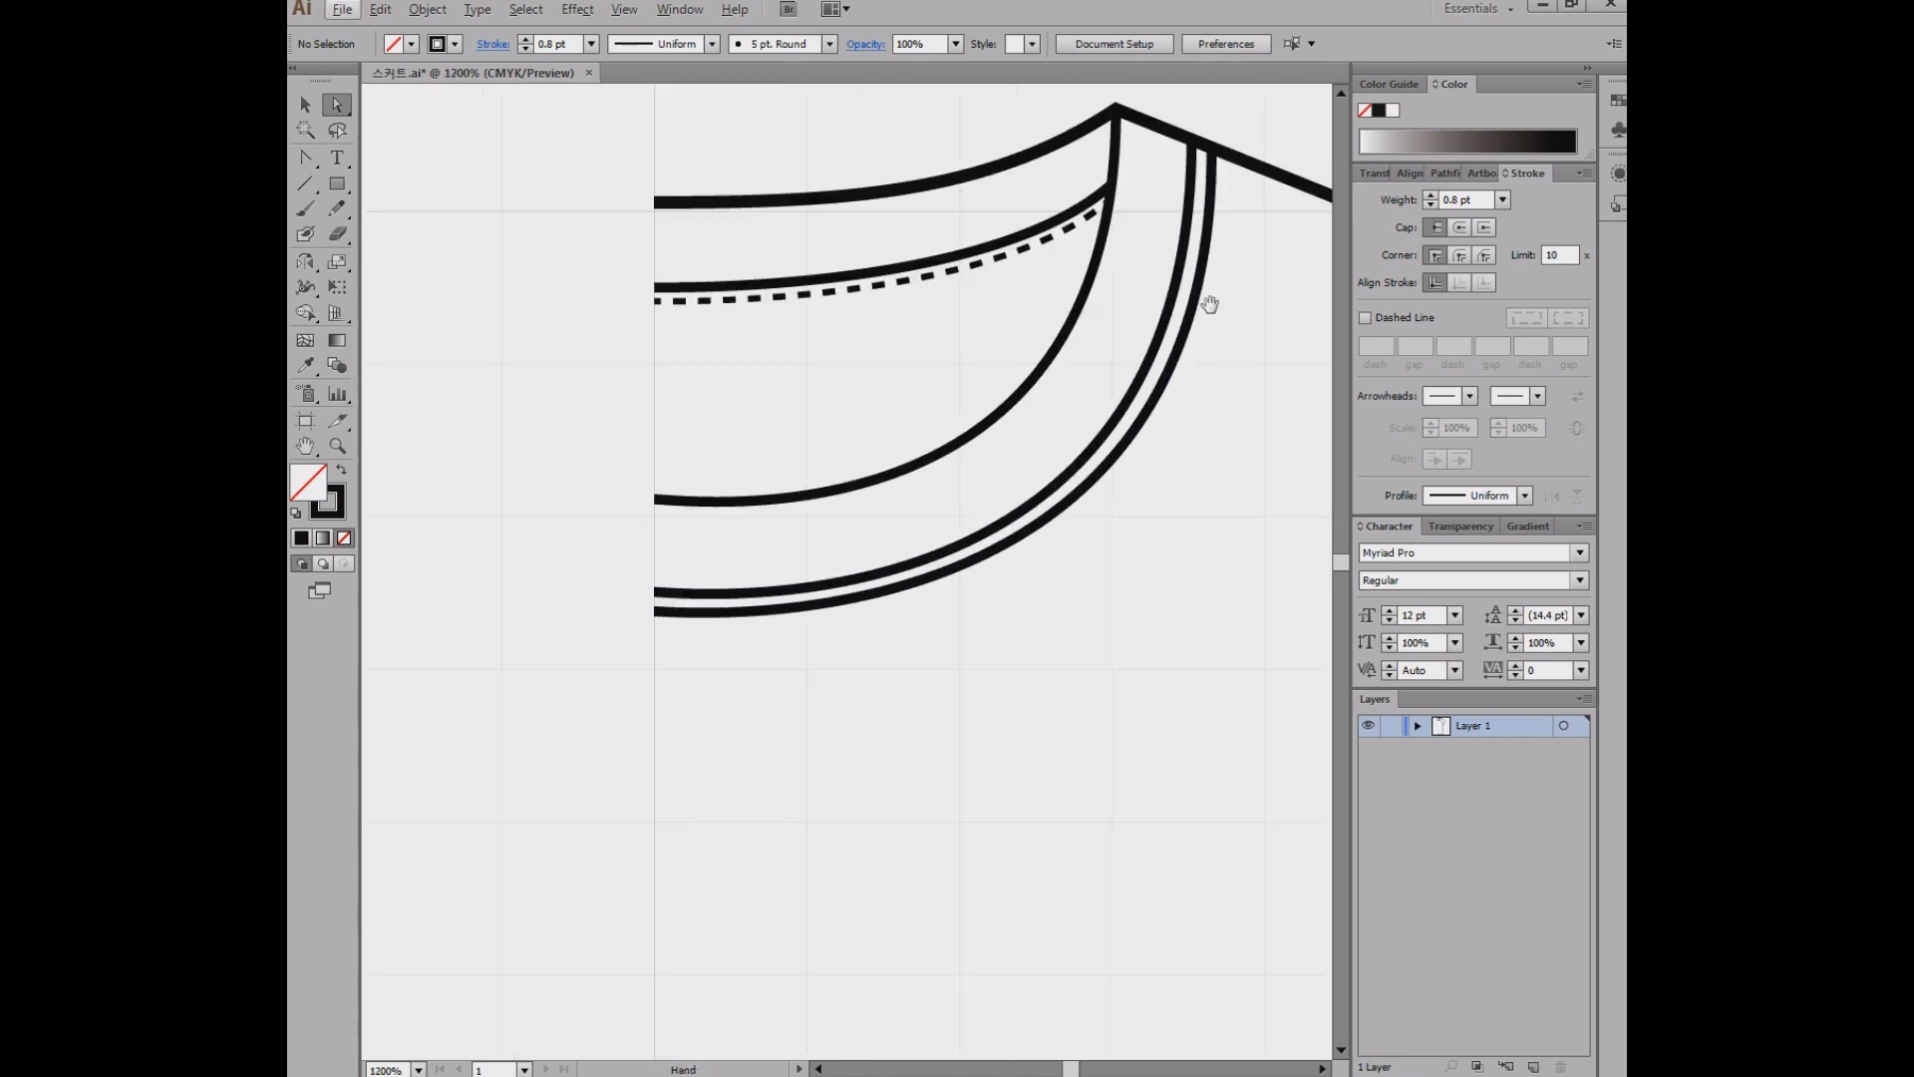
pyautogui.click(1186, 220)
pyautogui.moveTo(1187, 151); pyautogui.dragTo(1182, 152)
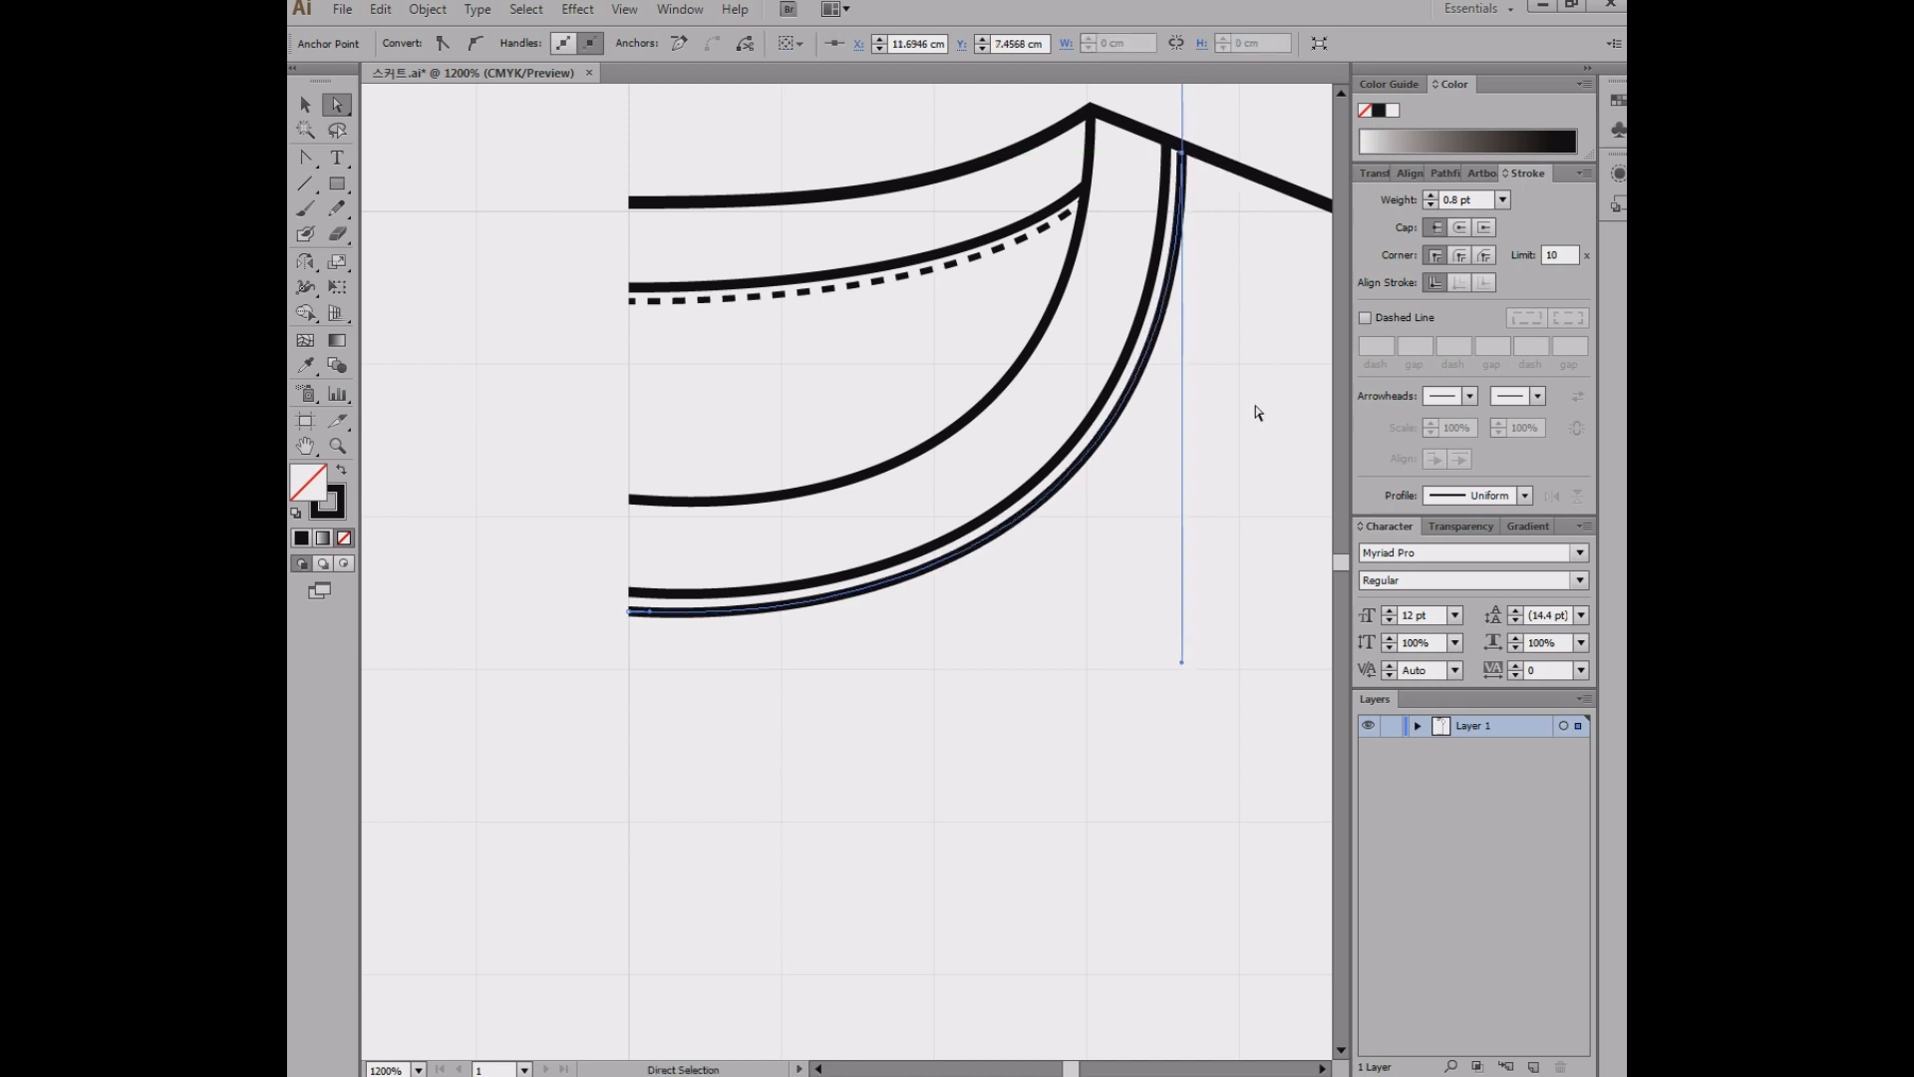
pyautogui.click(1283, 351)
# - Turn the copied outer neckline curve into a dashed stitch line with a 1 pt dash
pyautogui.moveTo(1226, 368); pyautogui.dragTo(1180, 432)
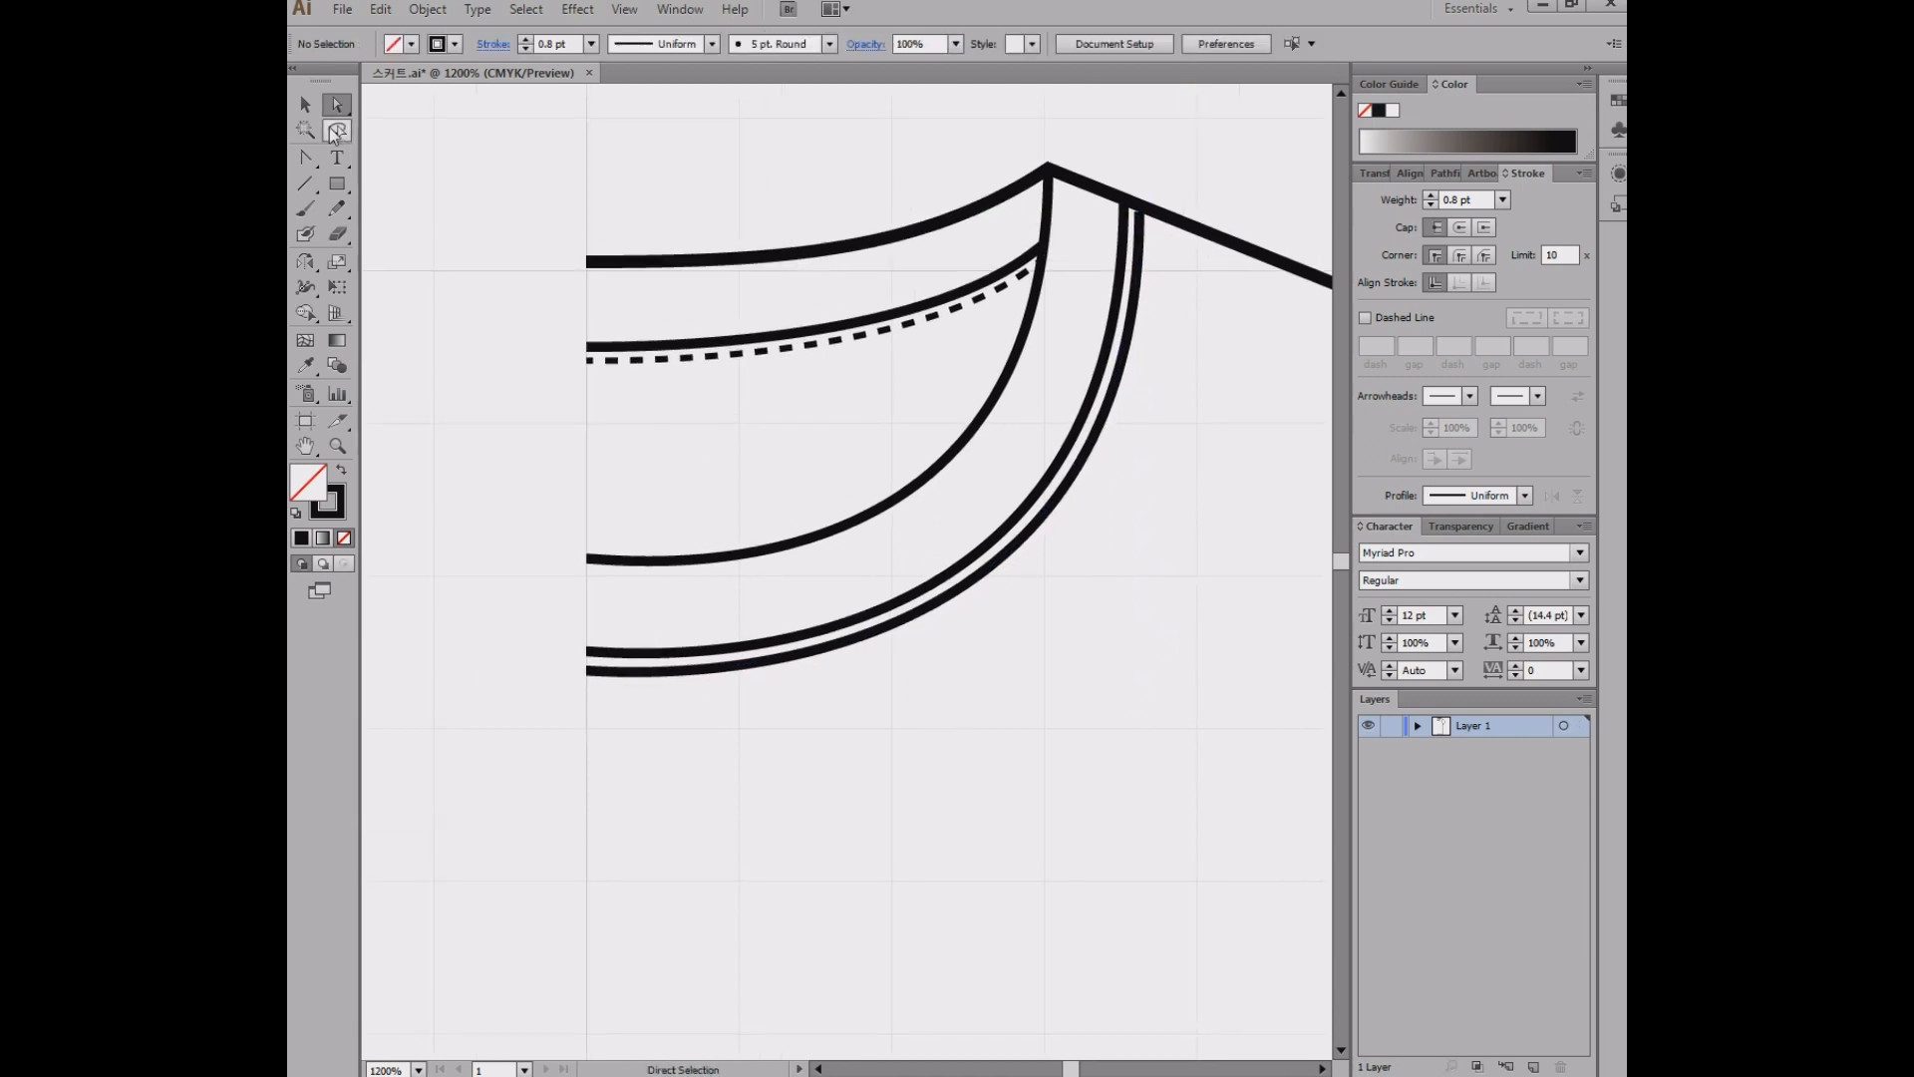
pyautogui.press('v')
pyautogui.press('alt')
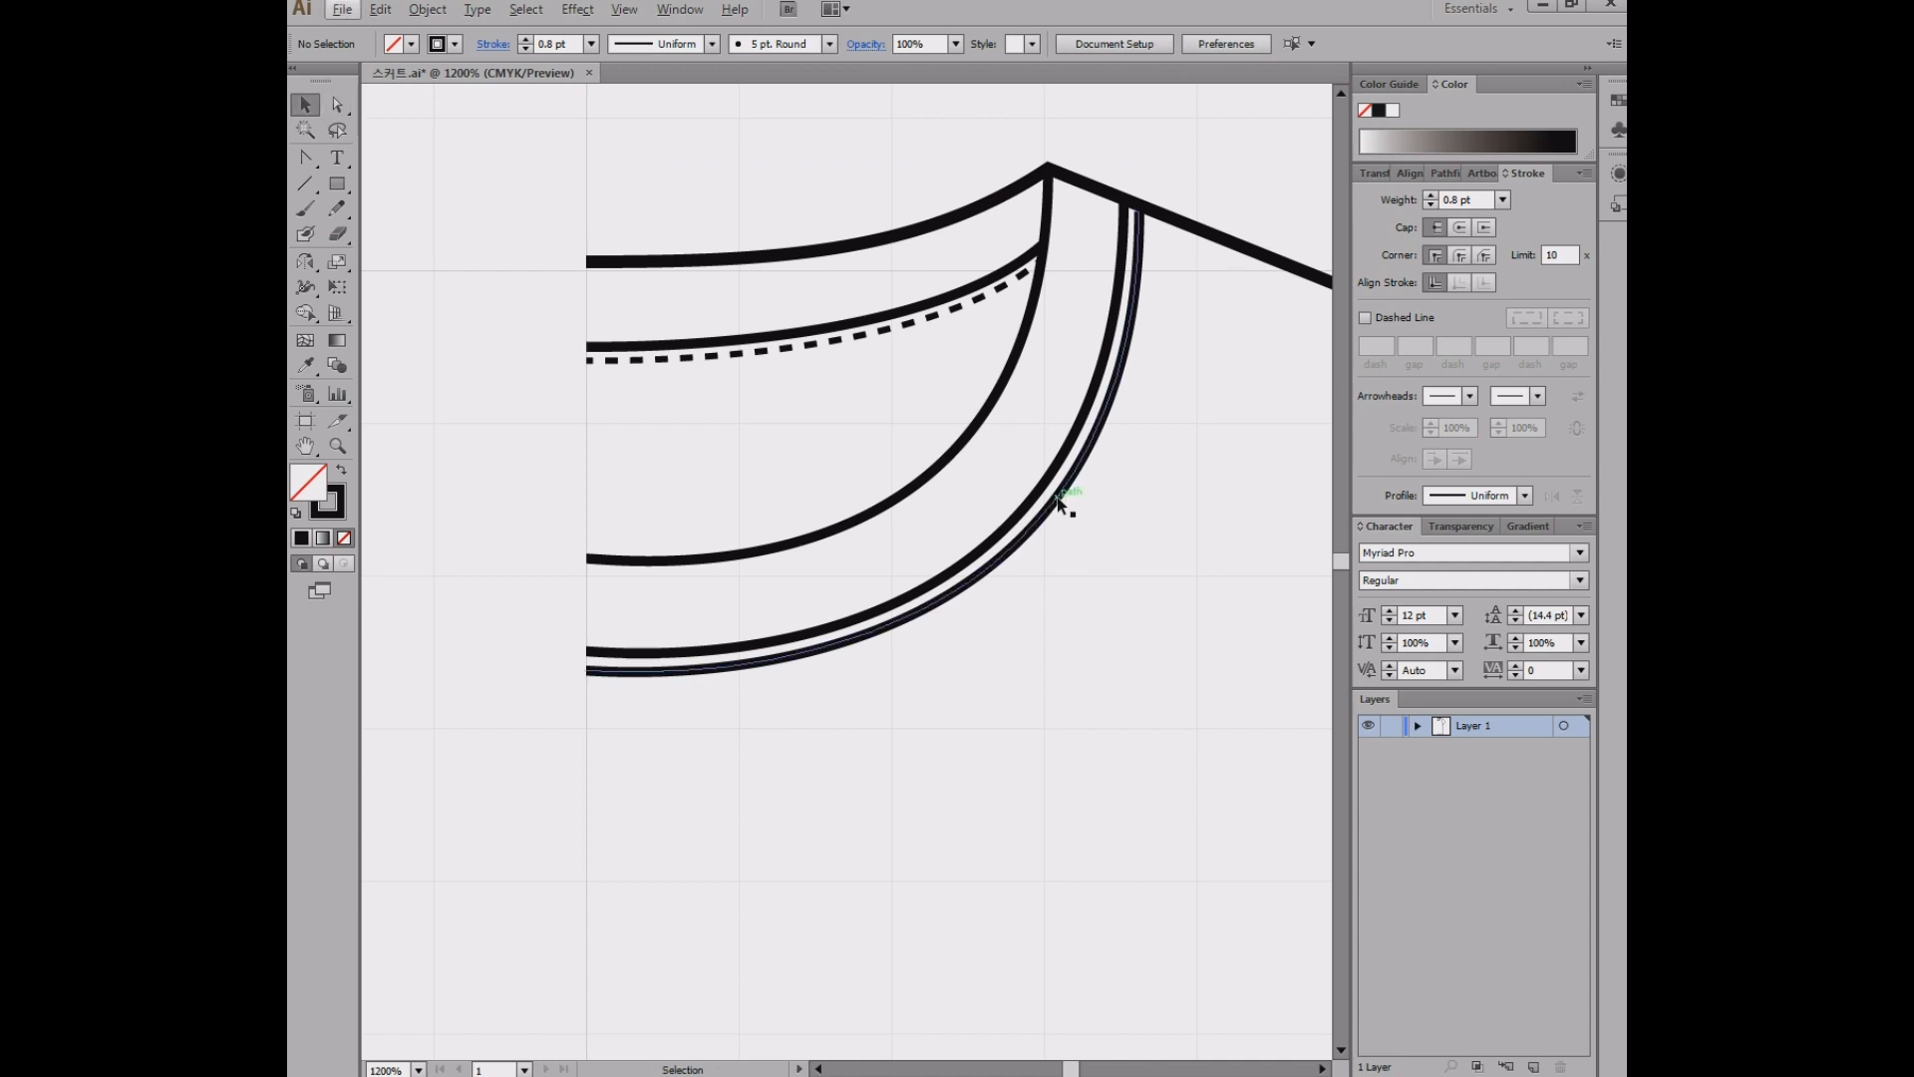
pyautogui.click(1059, 500)
pyautogui.click(1366, 317)
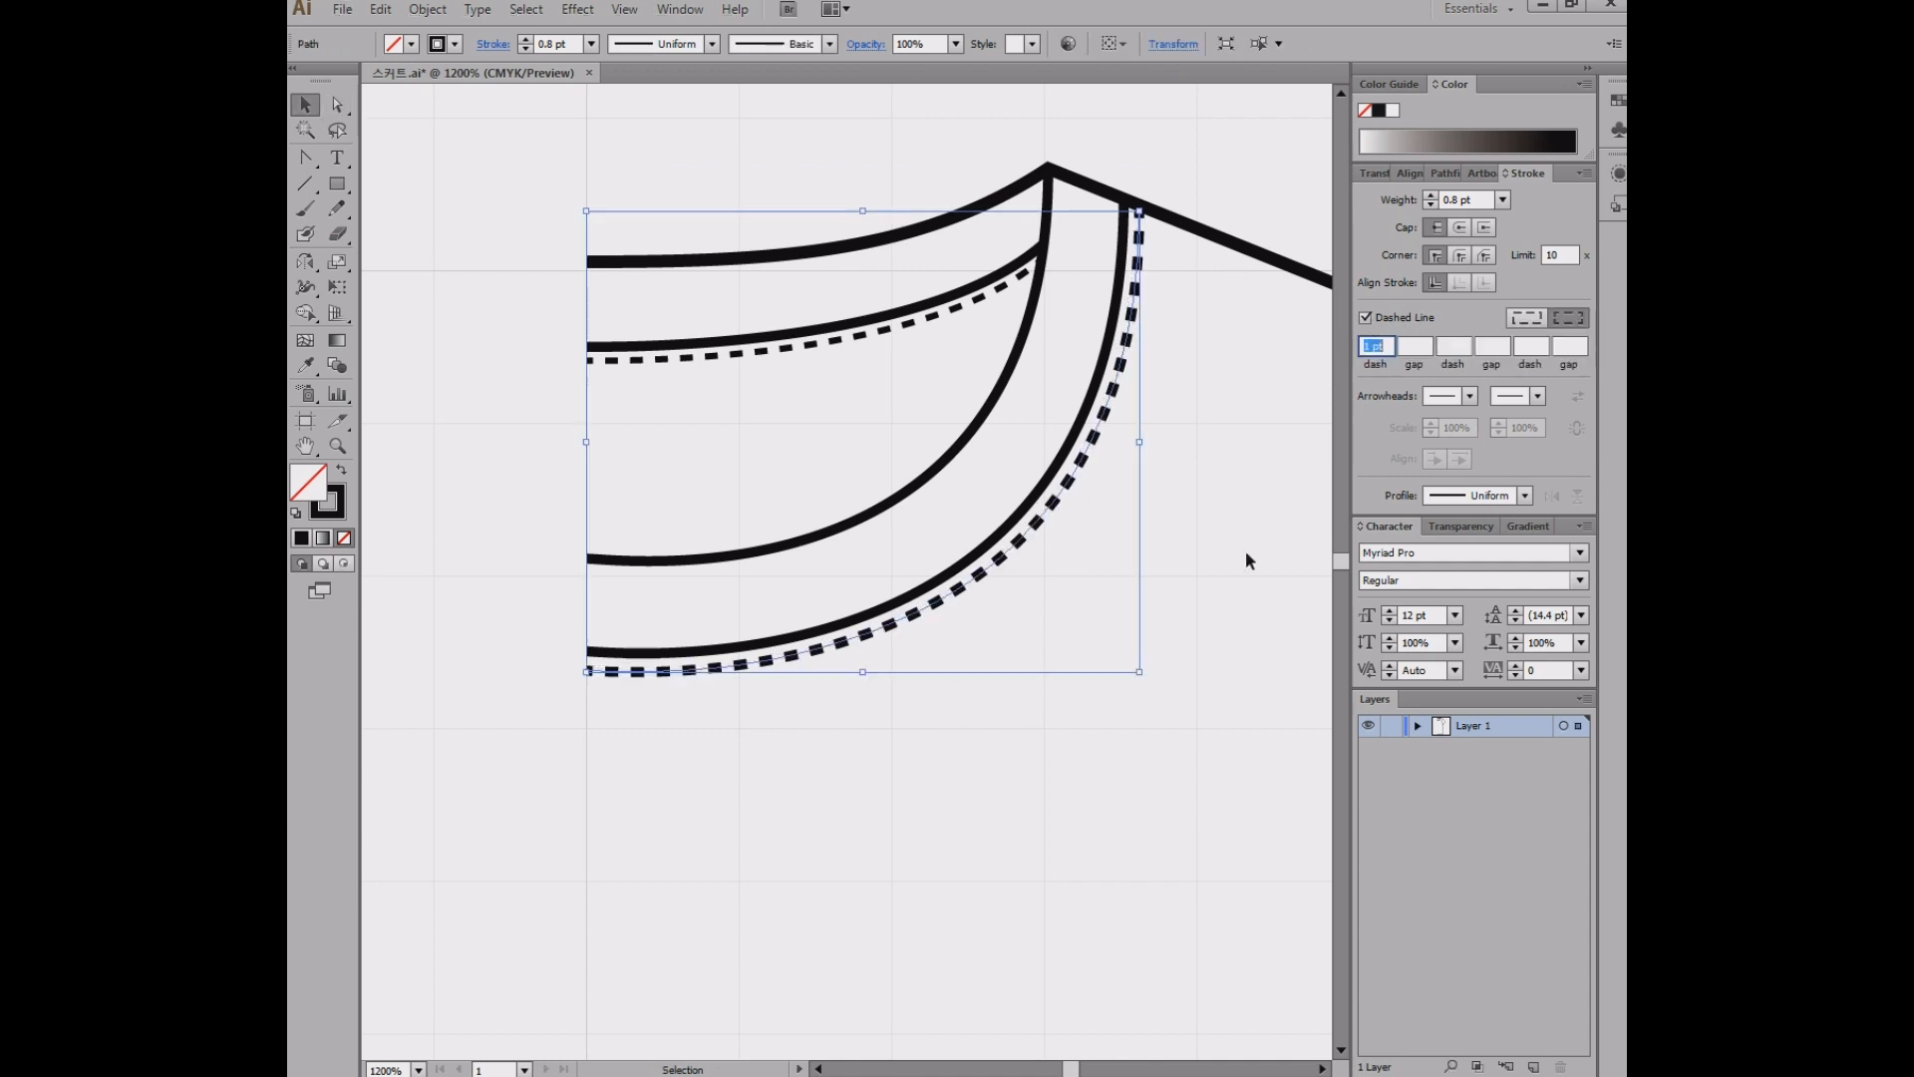
pyautogui.click(1294, 320)
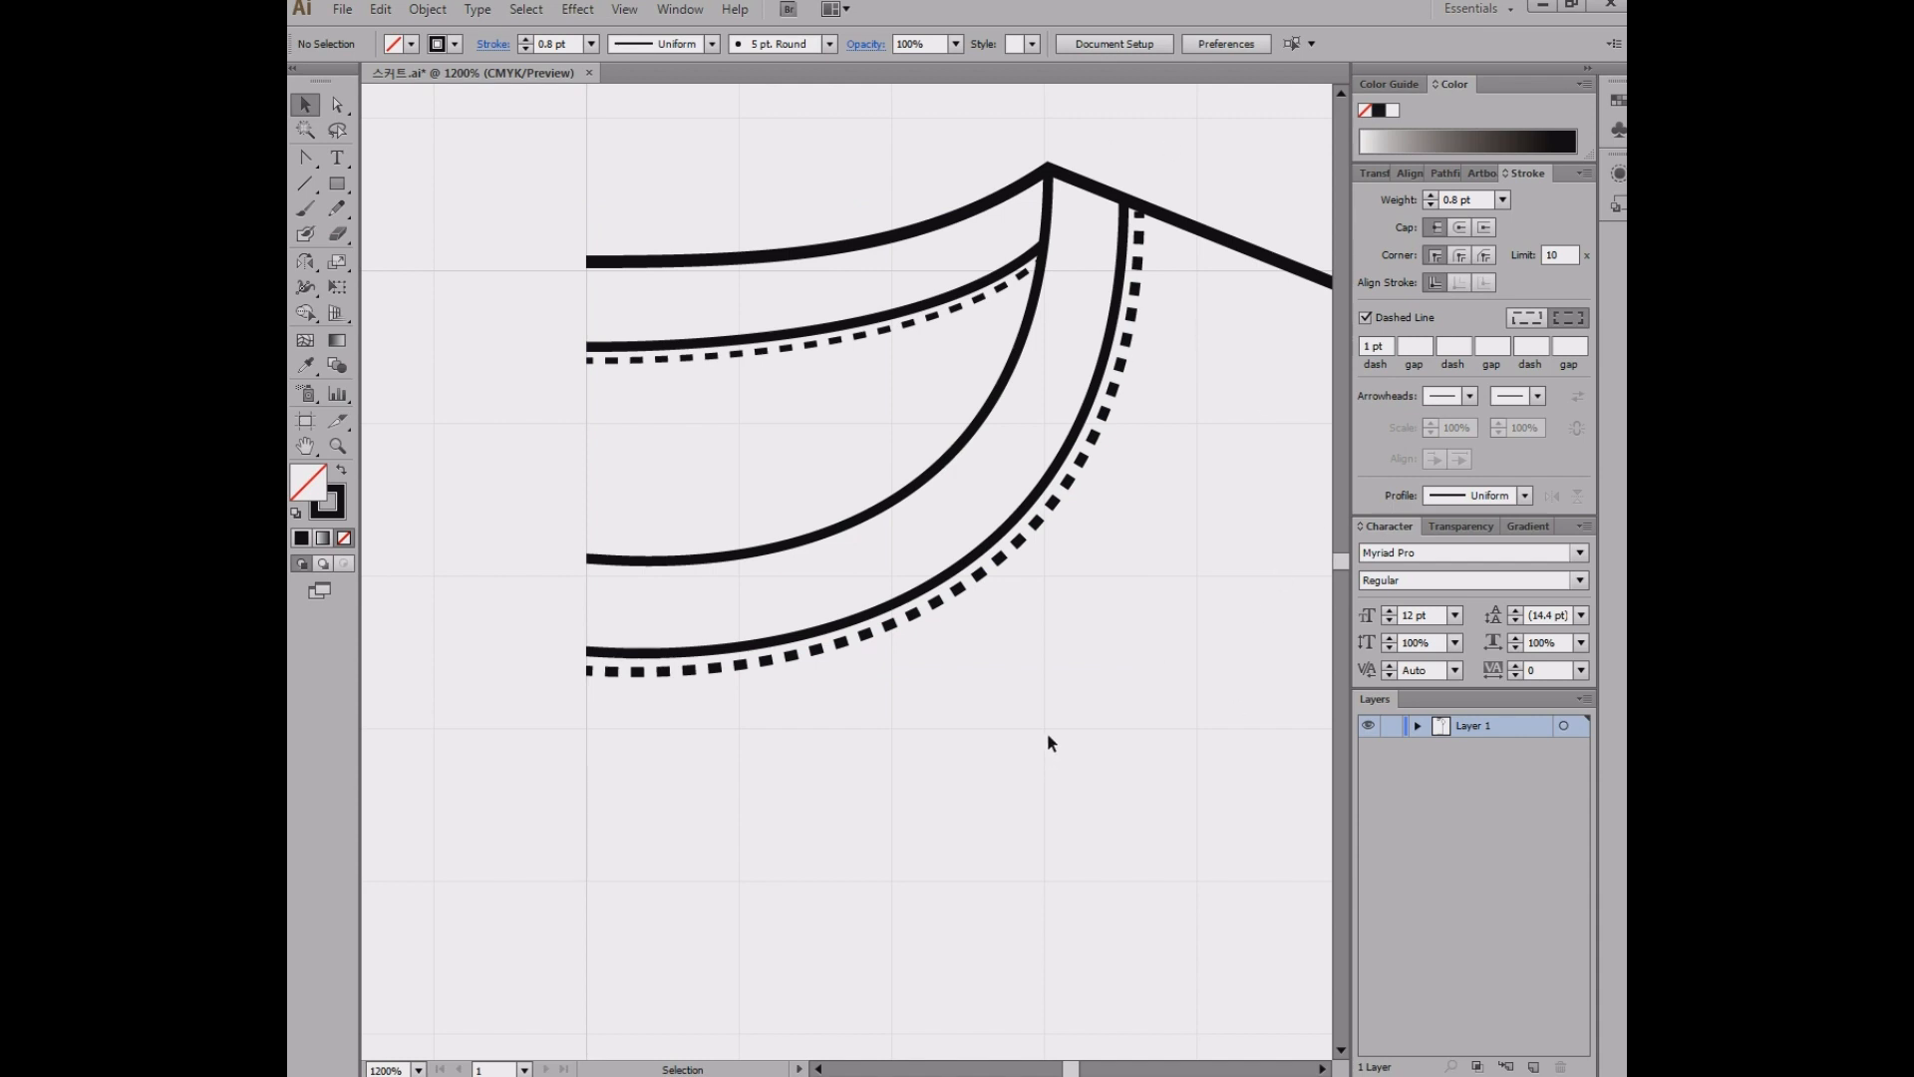
# - Try moving the solid outer neckline curve away from the dashed stitch line, and undo the move
pyautogui.scroll(-3, 1103, 704)
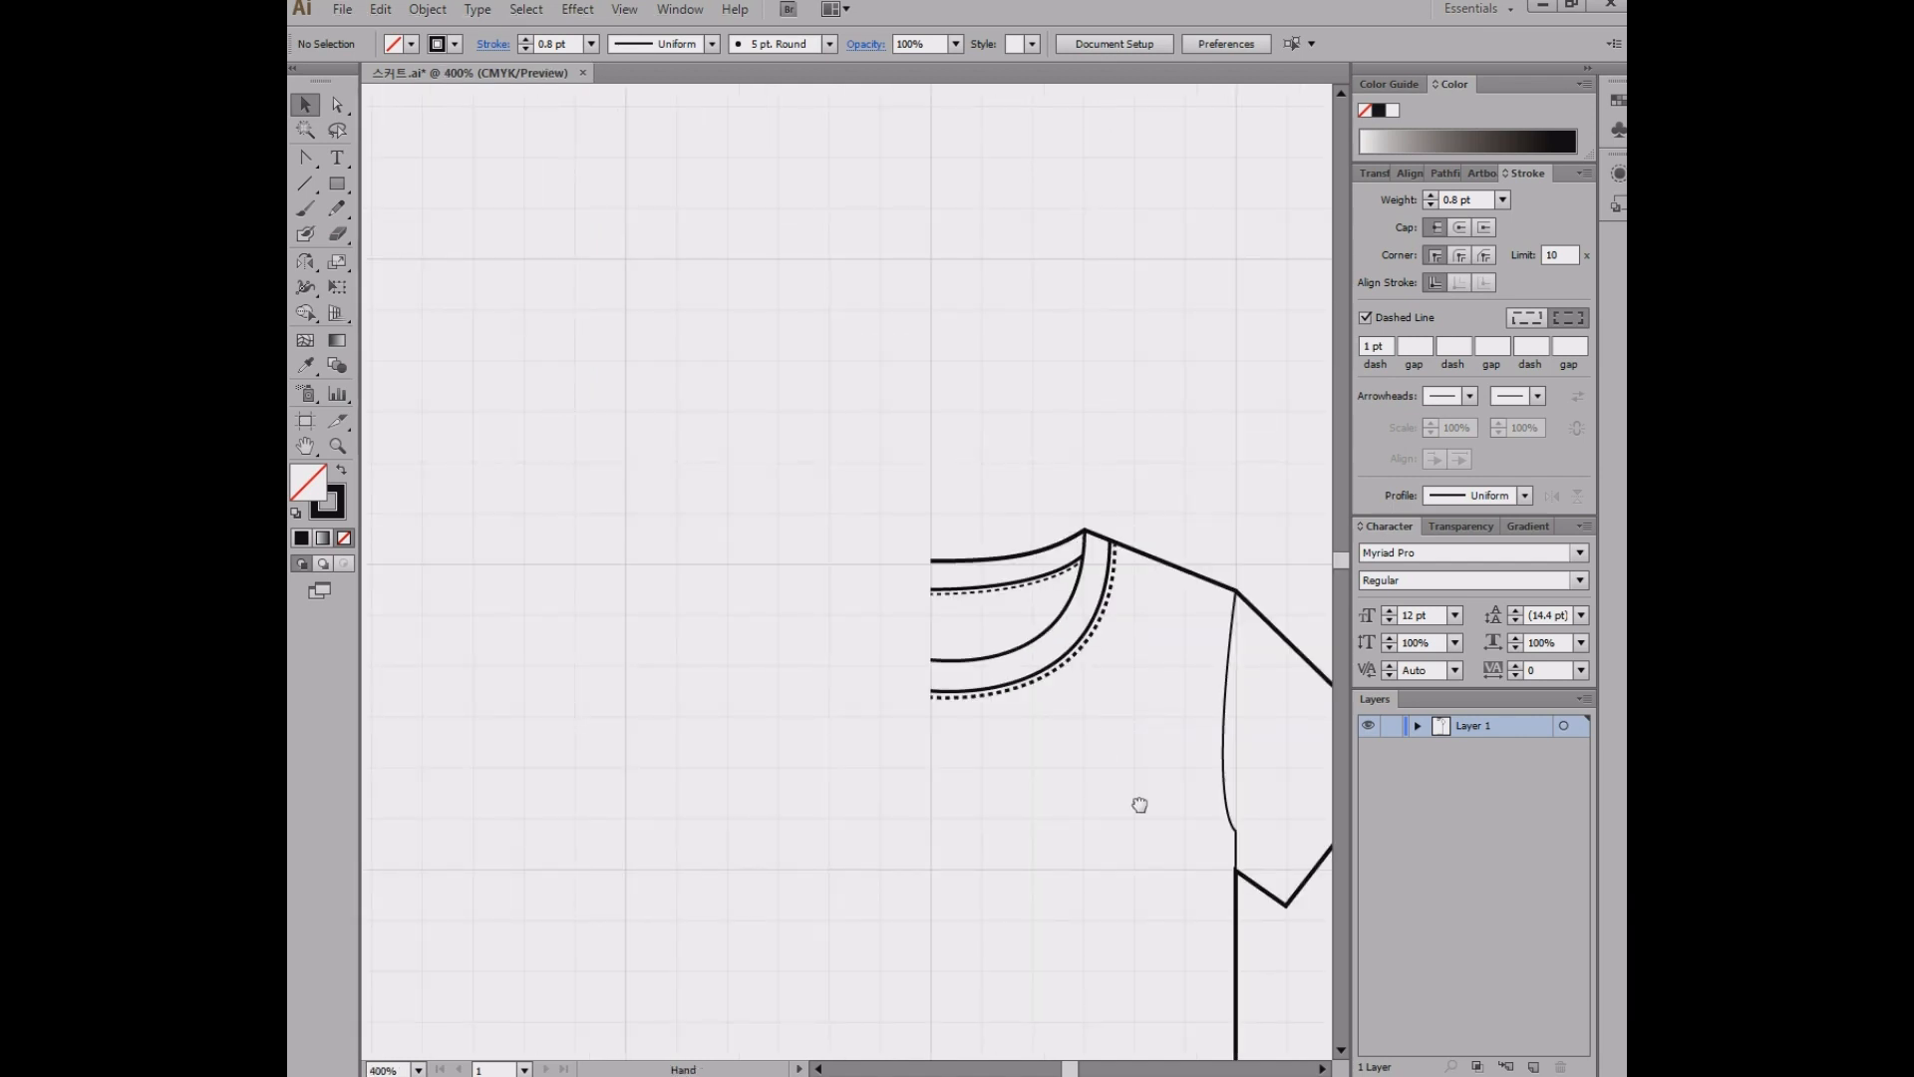
pyautogui.moveTo(1138, 805); pyautogui.dragTo(939, 524)
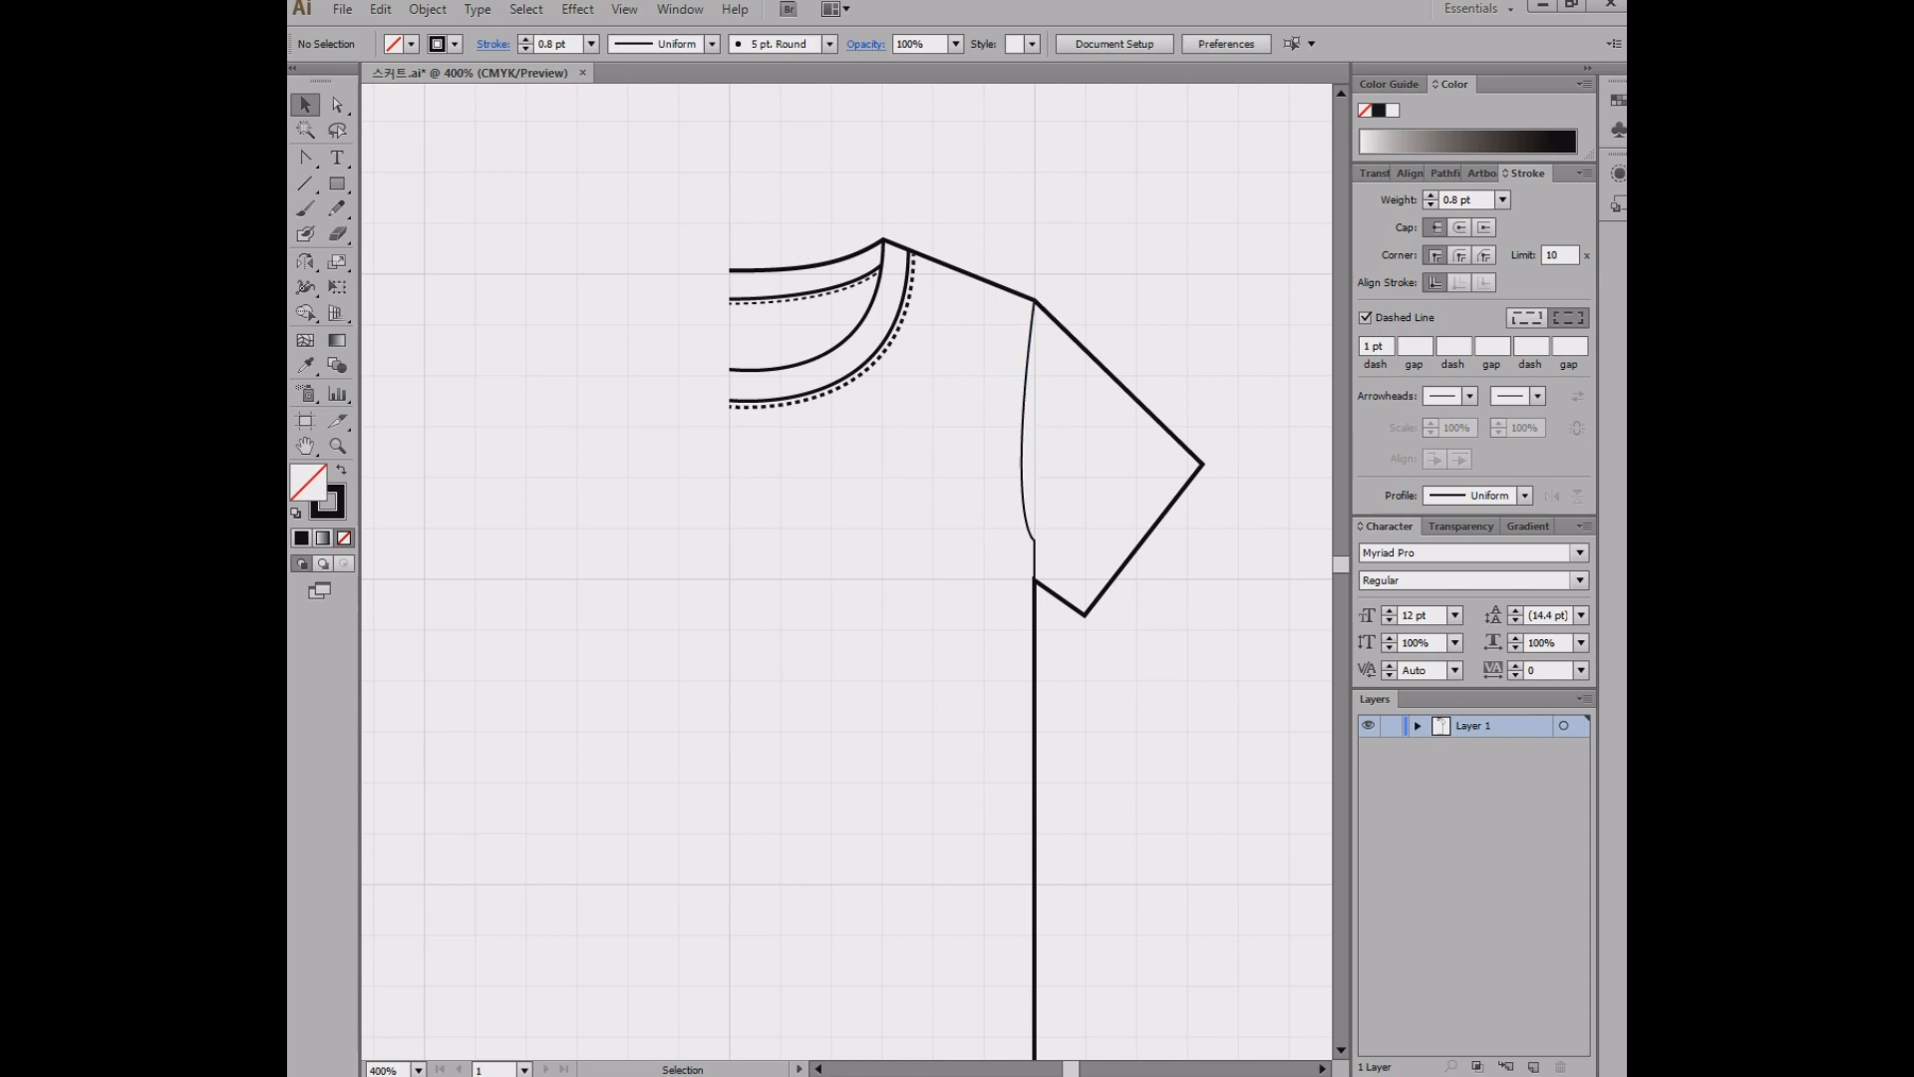
pyautogui.moveTo(1028, 453); pyautogui.dragTo(1013, 419)
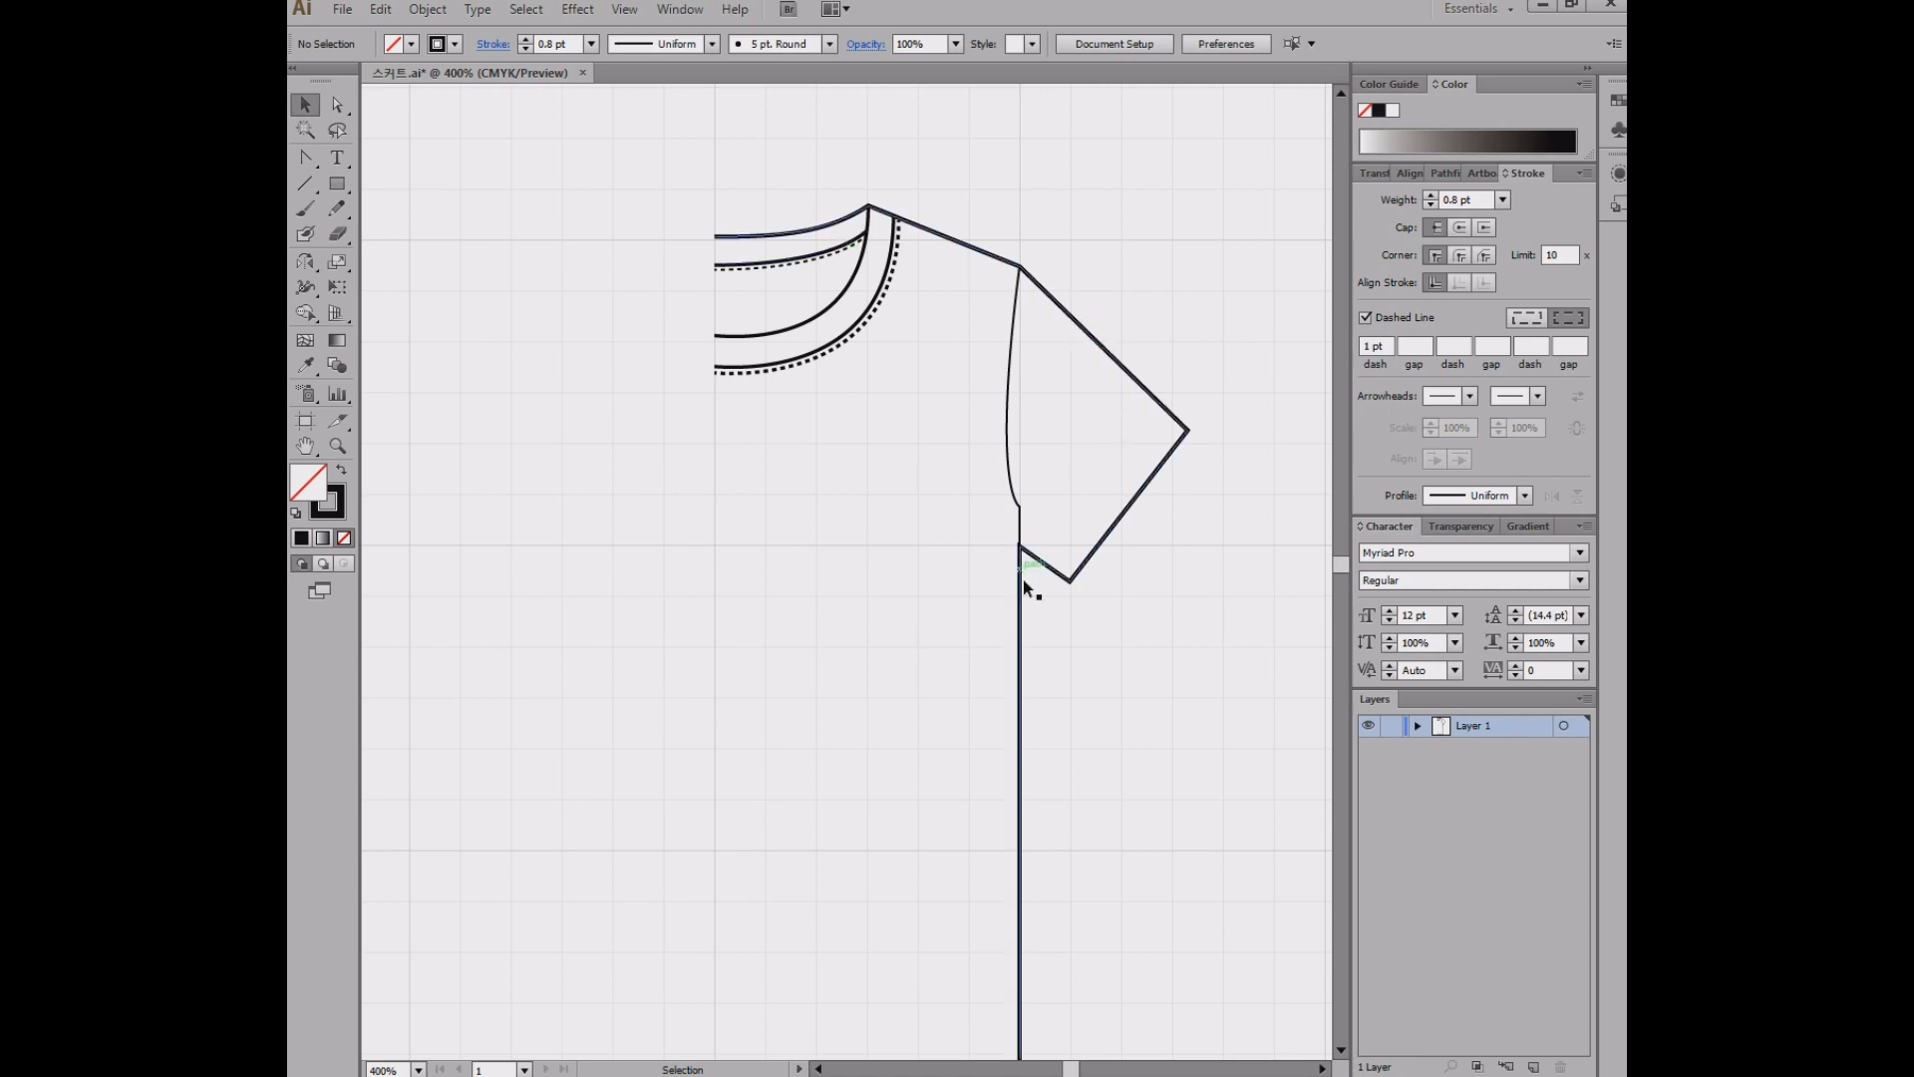
pyautogui.moveTo(1169, 527); pyautogui.dragTo(1138, 515)
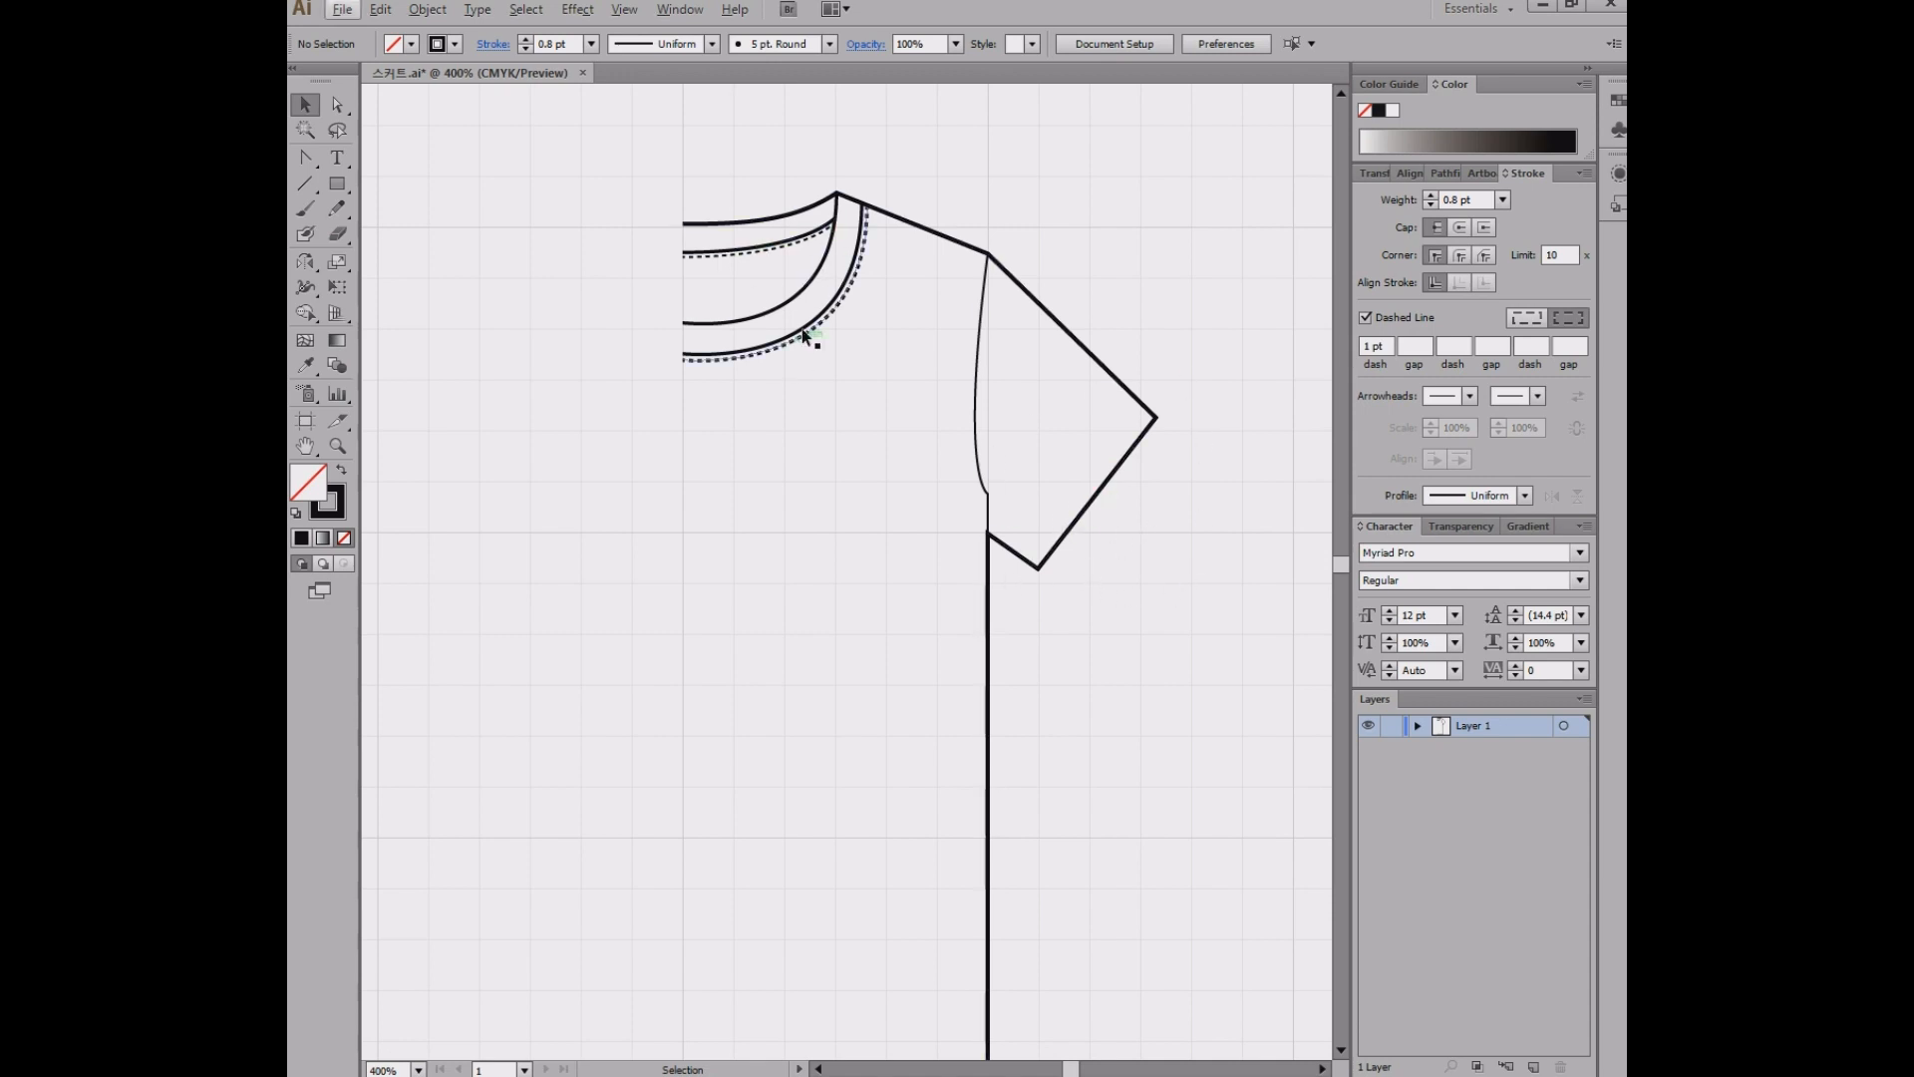
pyautogui.scroll(4, 769, 339)
pyautogui.scroll(3, 769, 339)
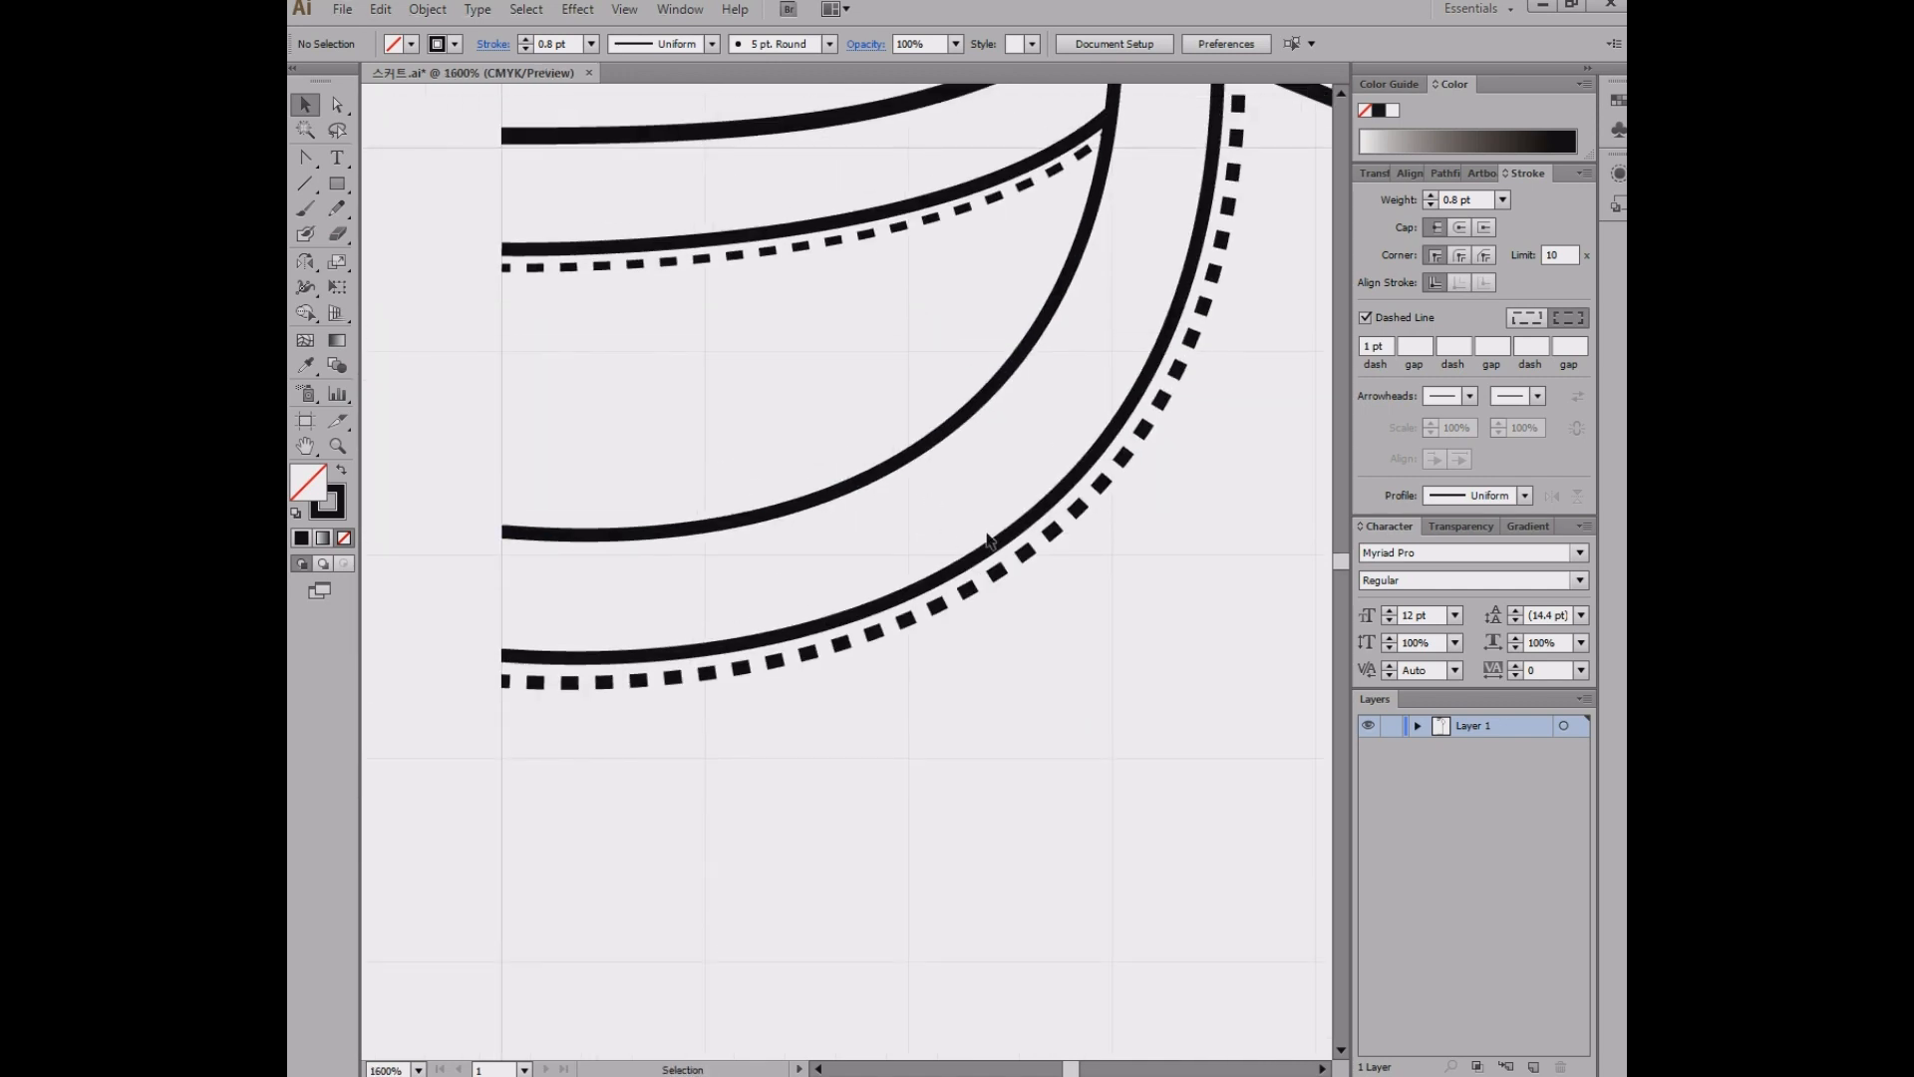
pyautogui.moveTo(995, 539); pyautogui.dragTo(1047, 747)
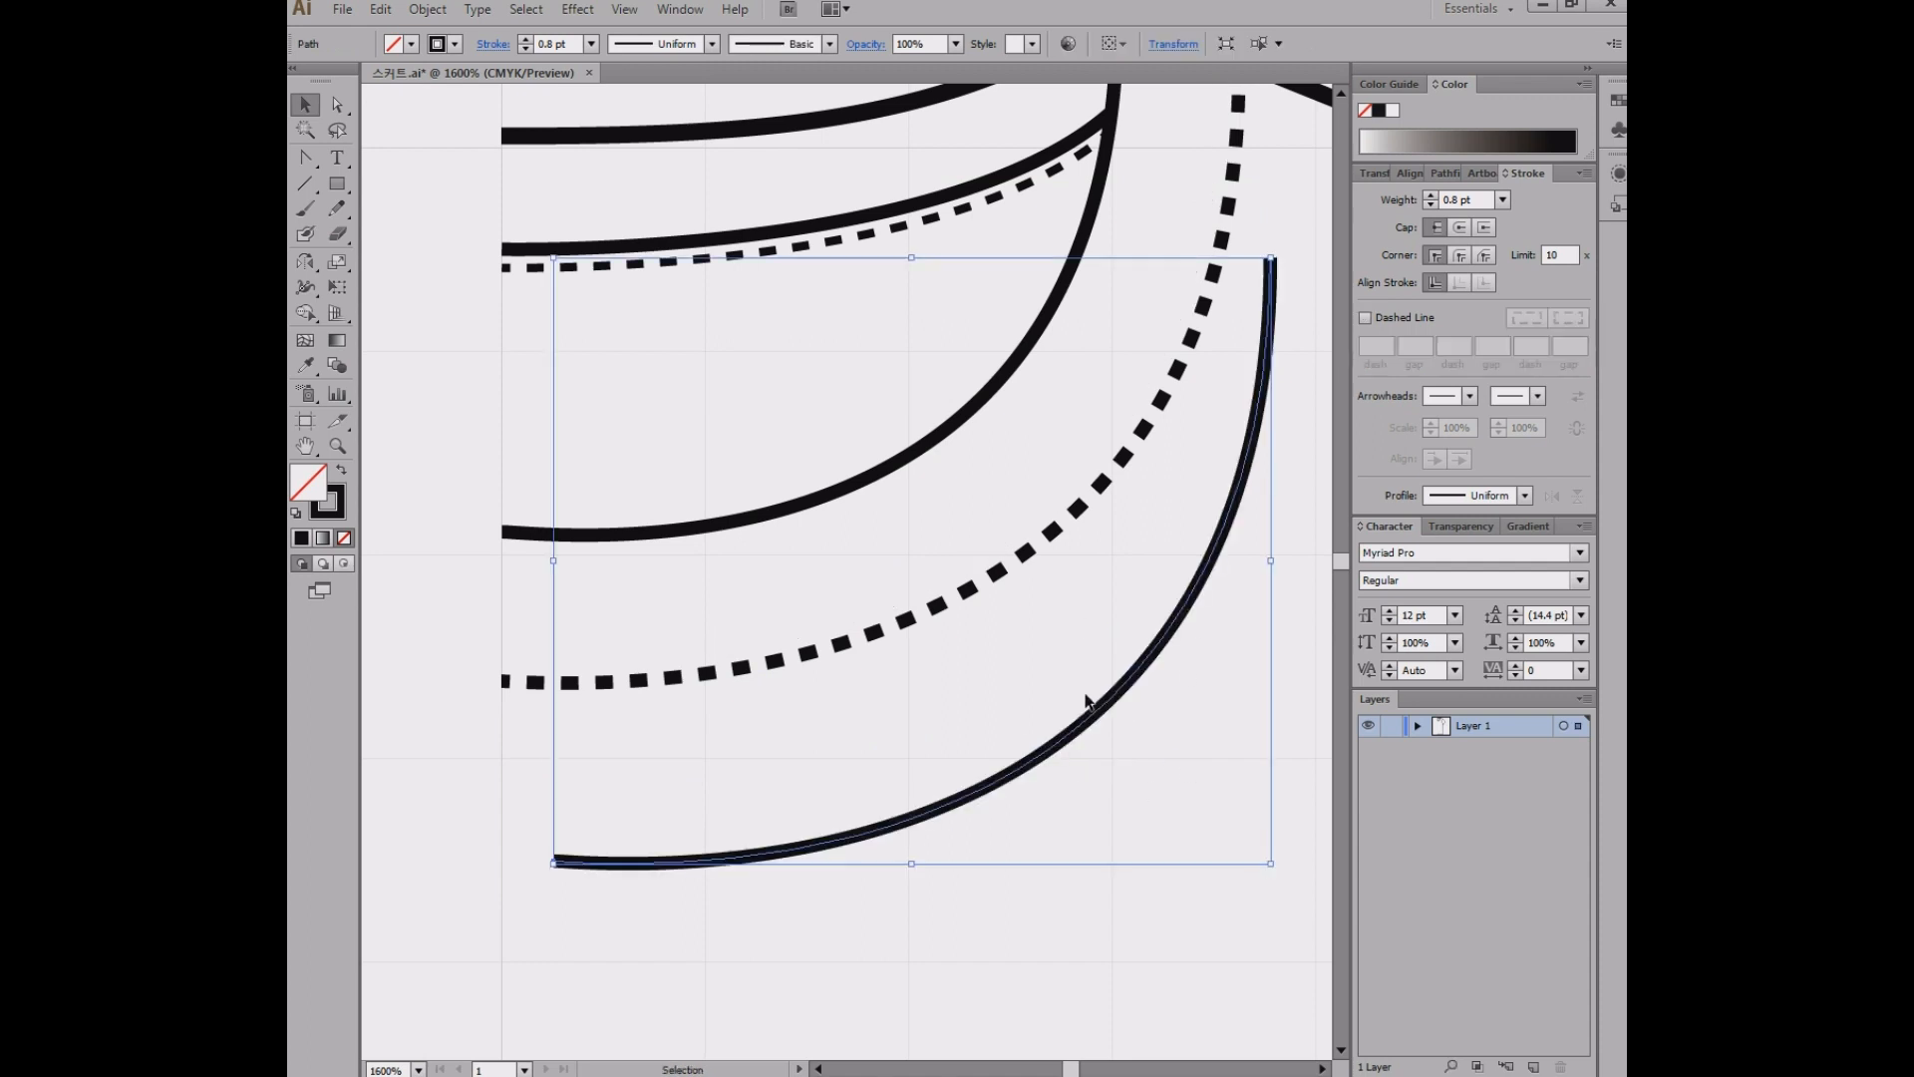
pyautogui.hotkey('ctrl', 'z')
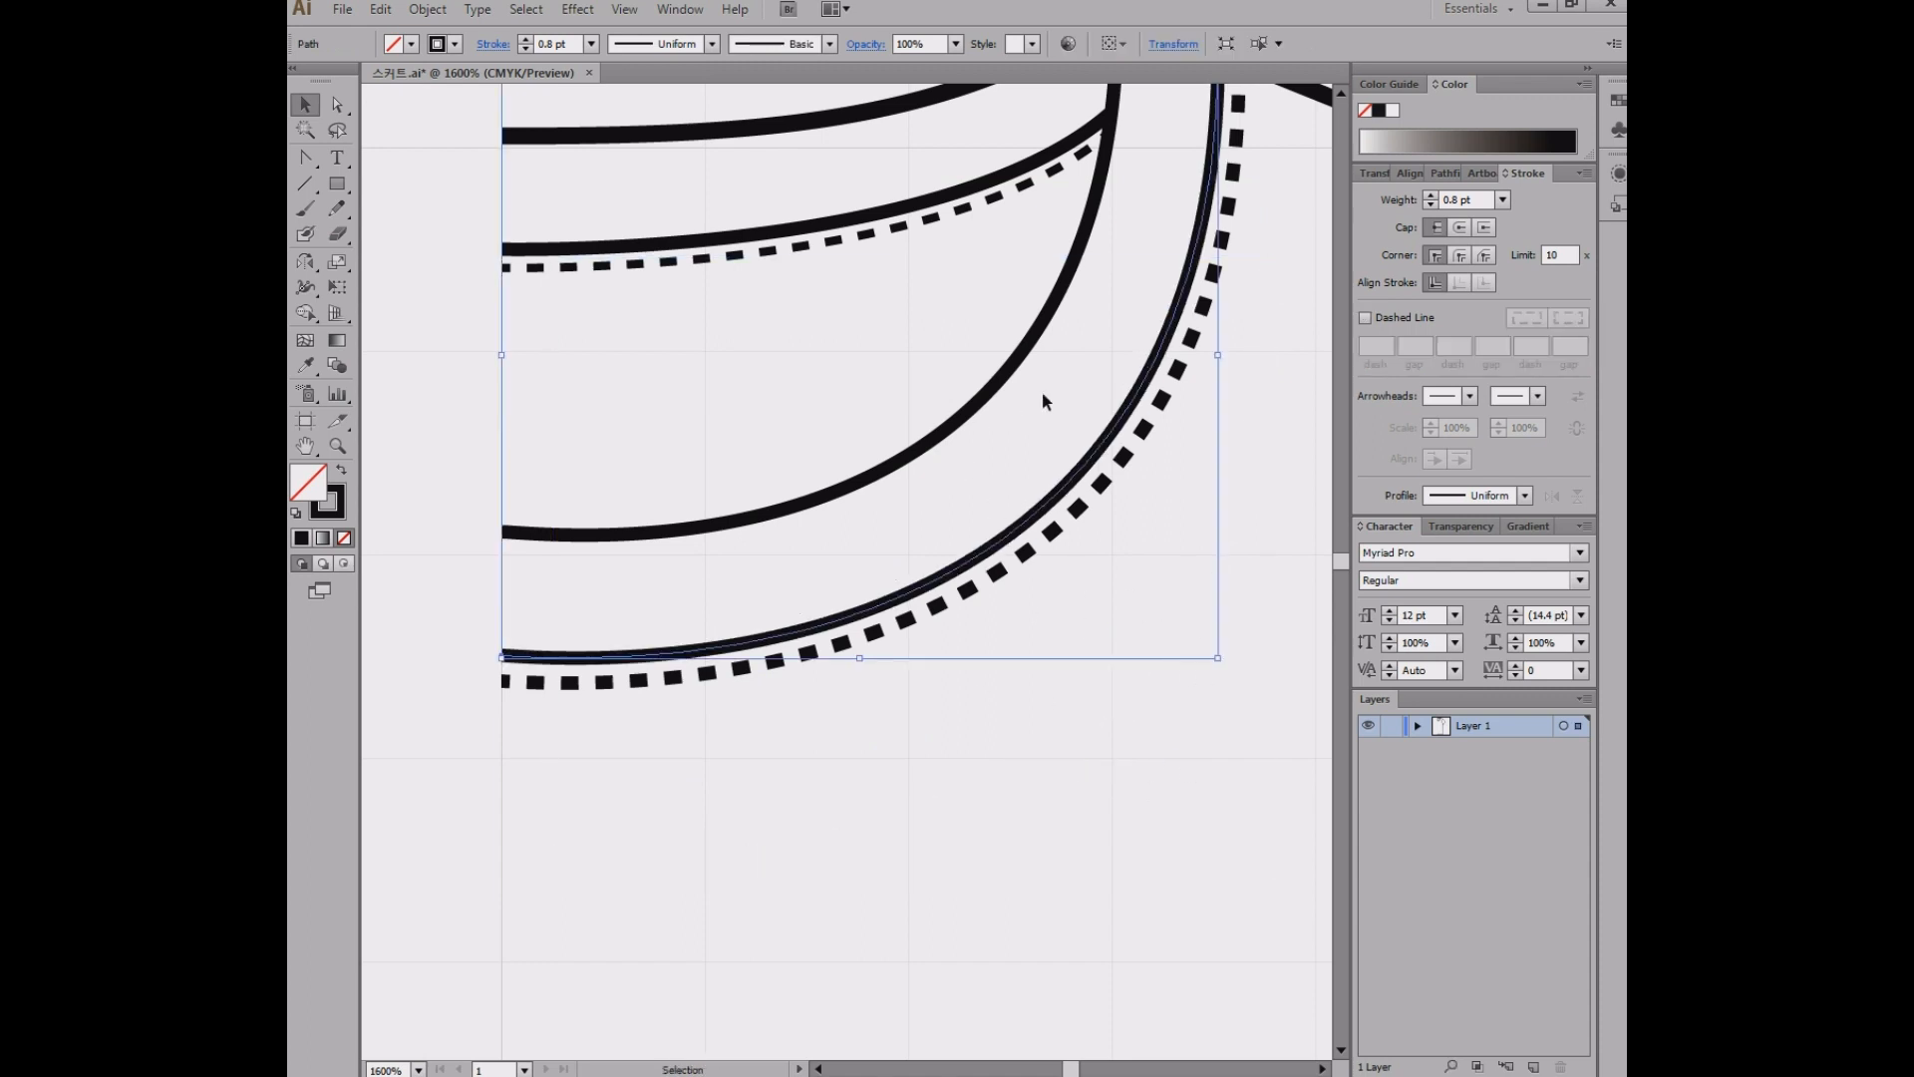
# - Try duplicating the whole shirt outline diagonally outward from the sleeve hem, and undo the copy
pyautogui.scroll(-1, 1083, 596)
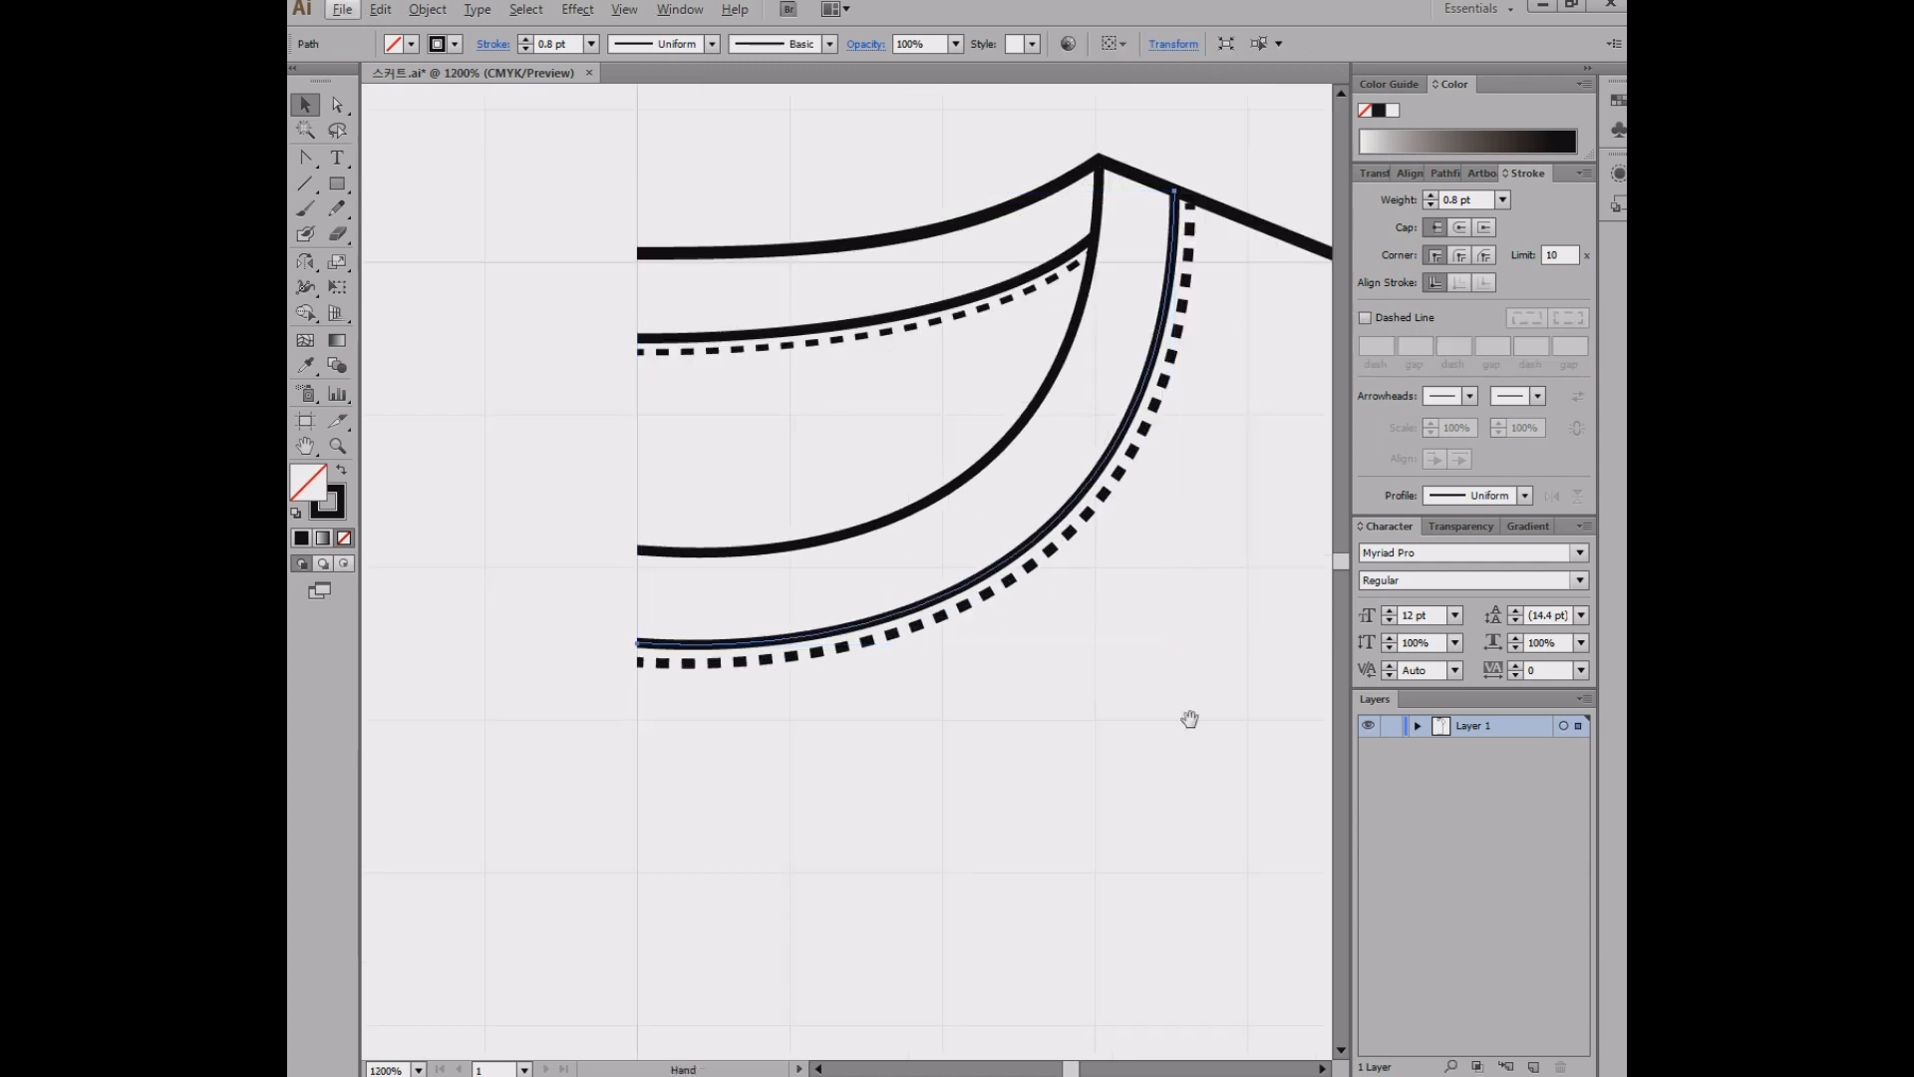
pyautogui.moveTo(1188, 718); pyautogui.dragTo(713, 359)
pyautogui.moveTo(1192, 594); pyautogui.dragTo(734, 417)
pyautogui.moveTo(1138, 508); pyautogui.dragTo(1137, 526)
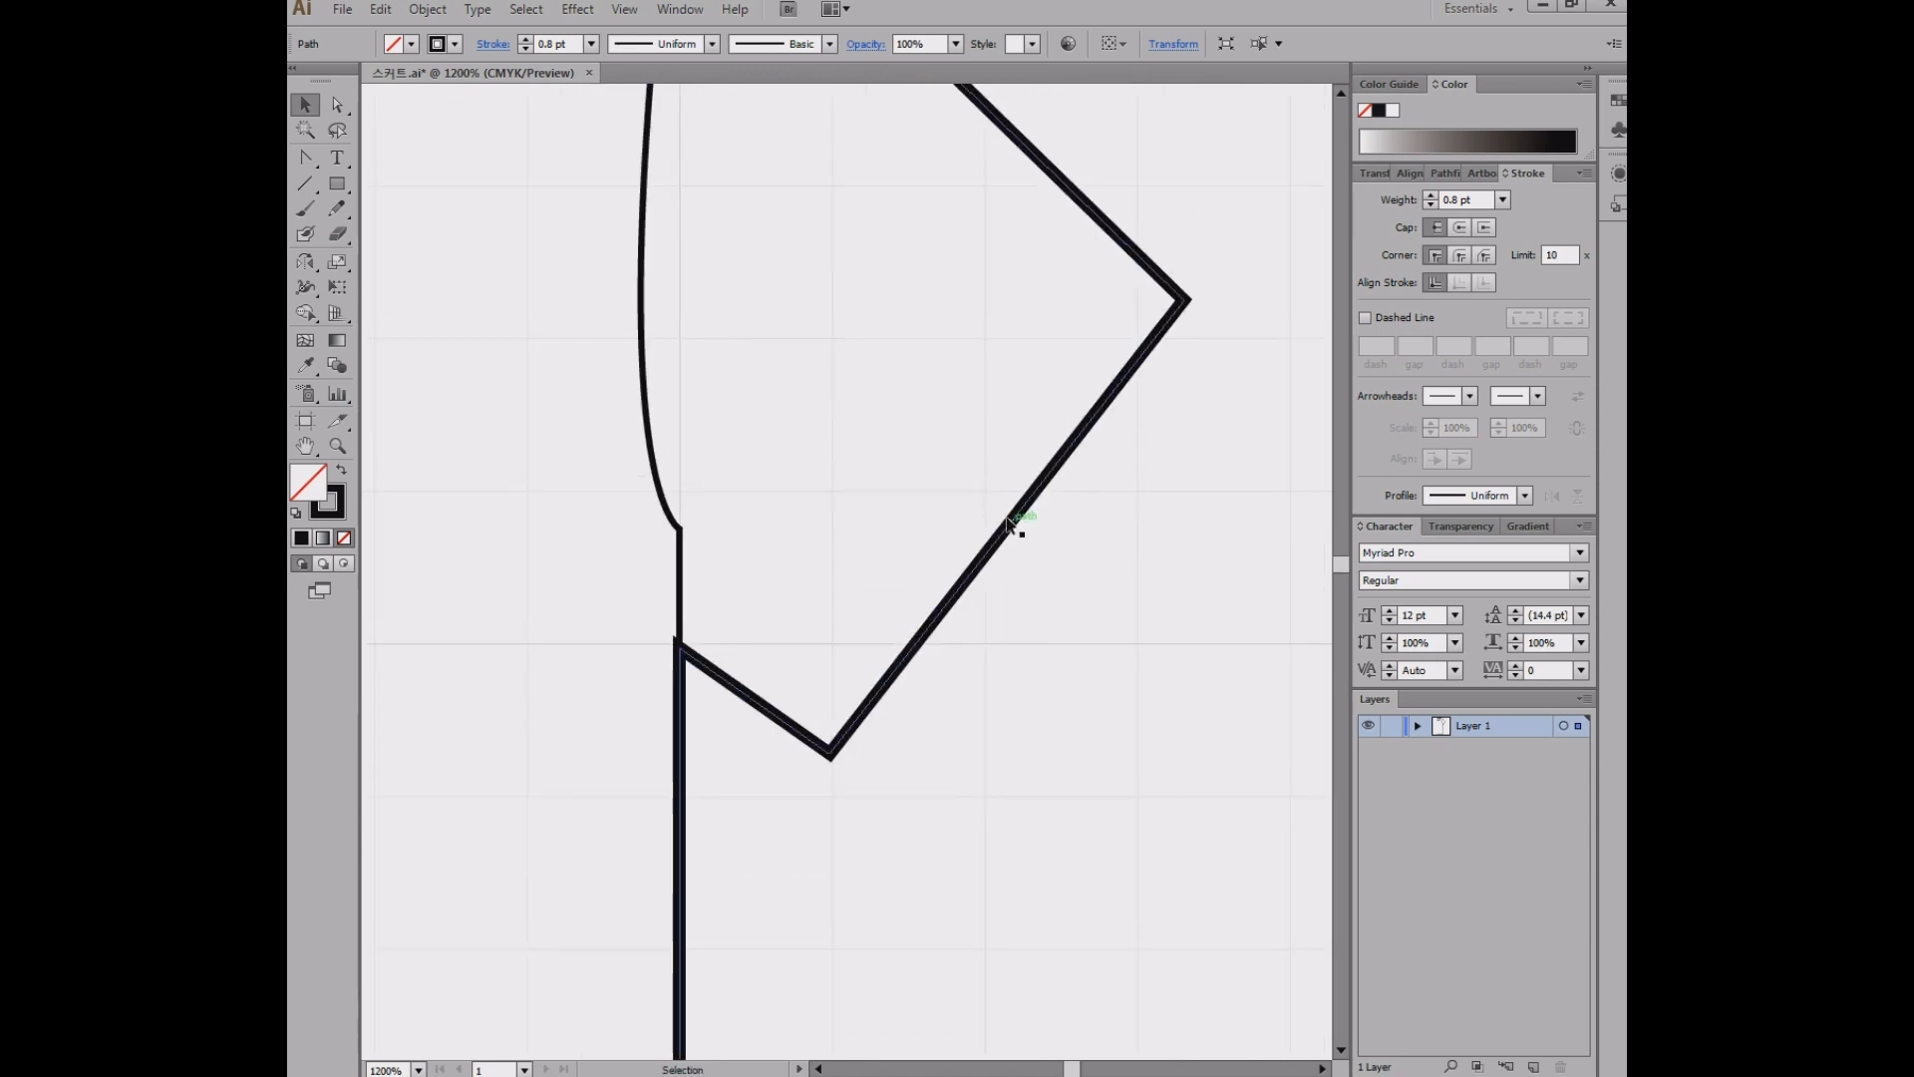
pyautogui.keyDown('alt'); pyautogui.moveTo(1012, 521); pyautogui.dragTo(1098, 598); pyautogui.keyUp('alt')
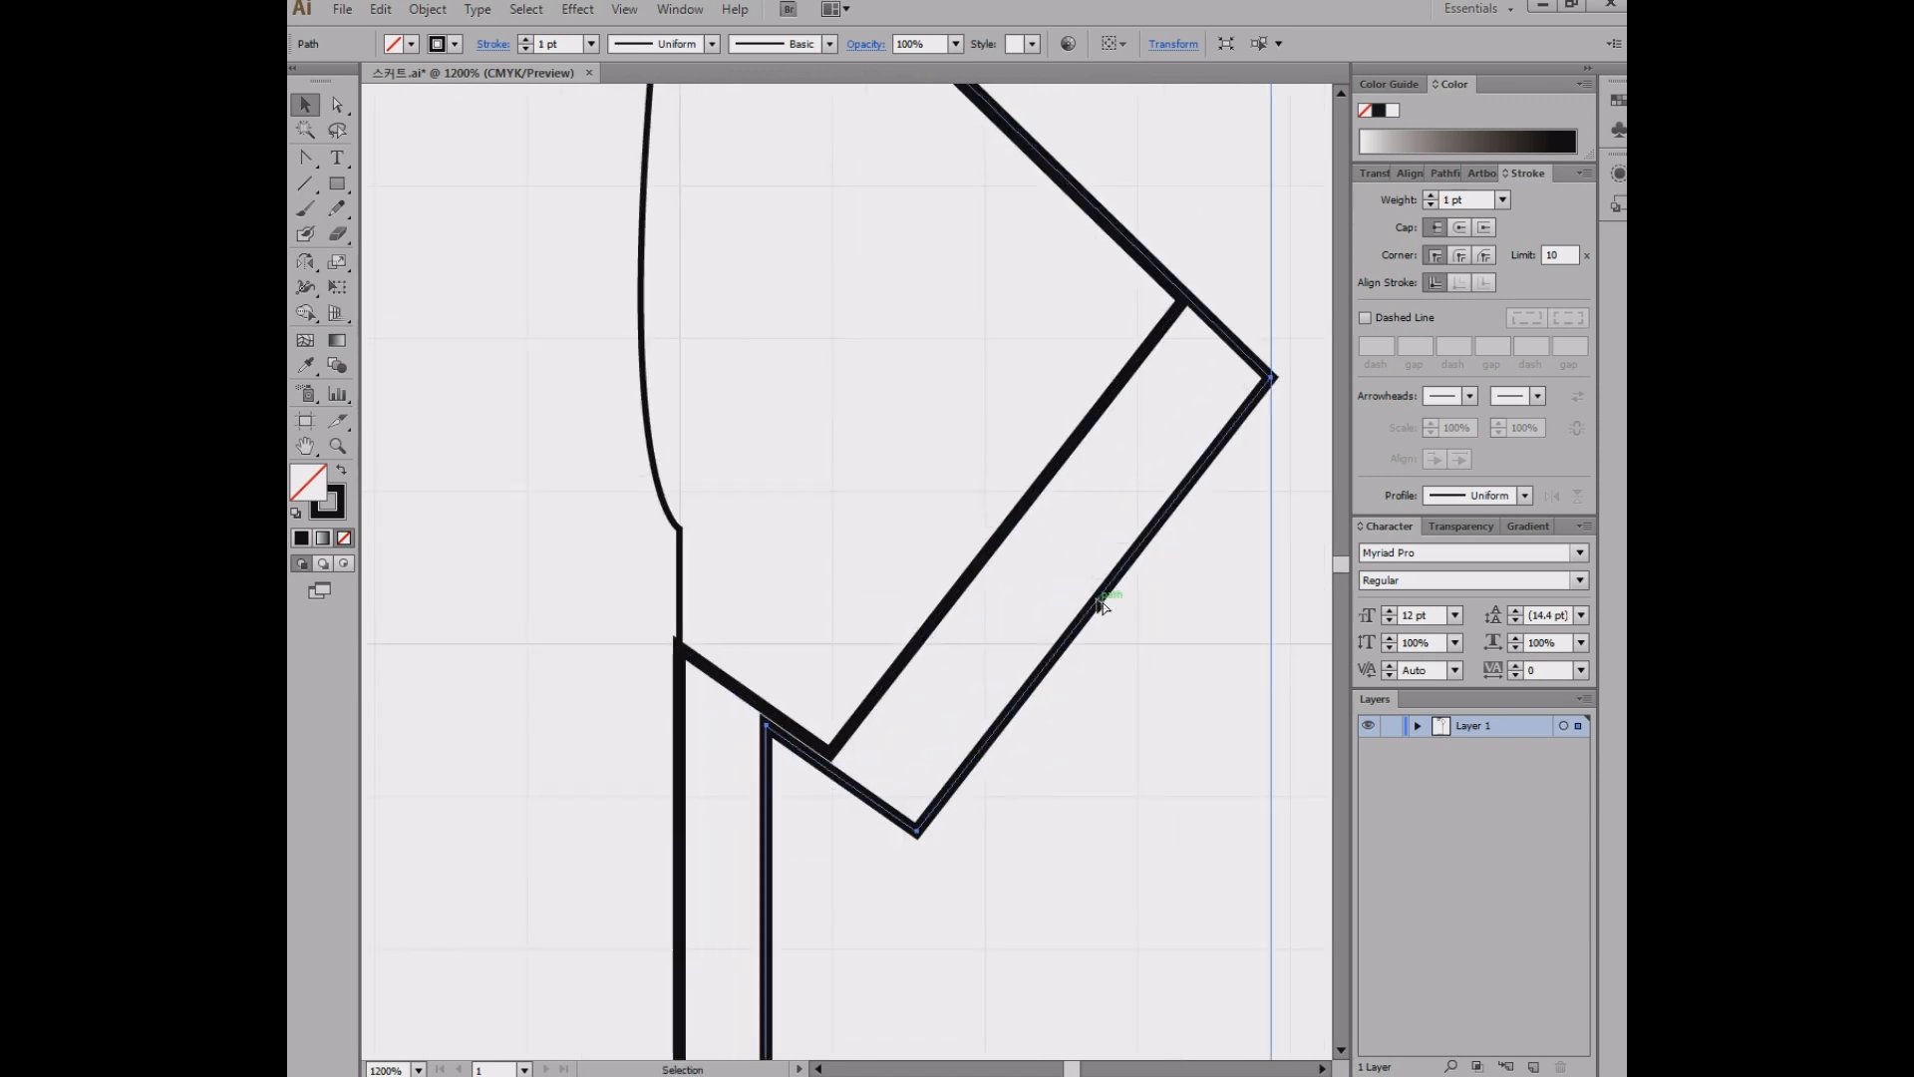
pyautogui.hotkey('ctrl', 'z')
# - Draw a straight line with the Pen tool just inside the sleeve opening, parallel to the hem edge, and end the path
pyautogui.scroll(-3, 1095, 498)
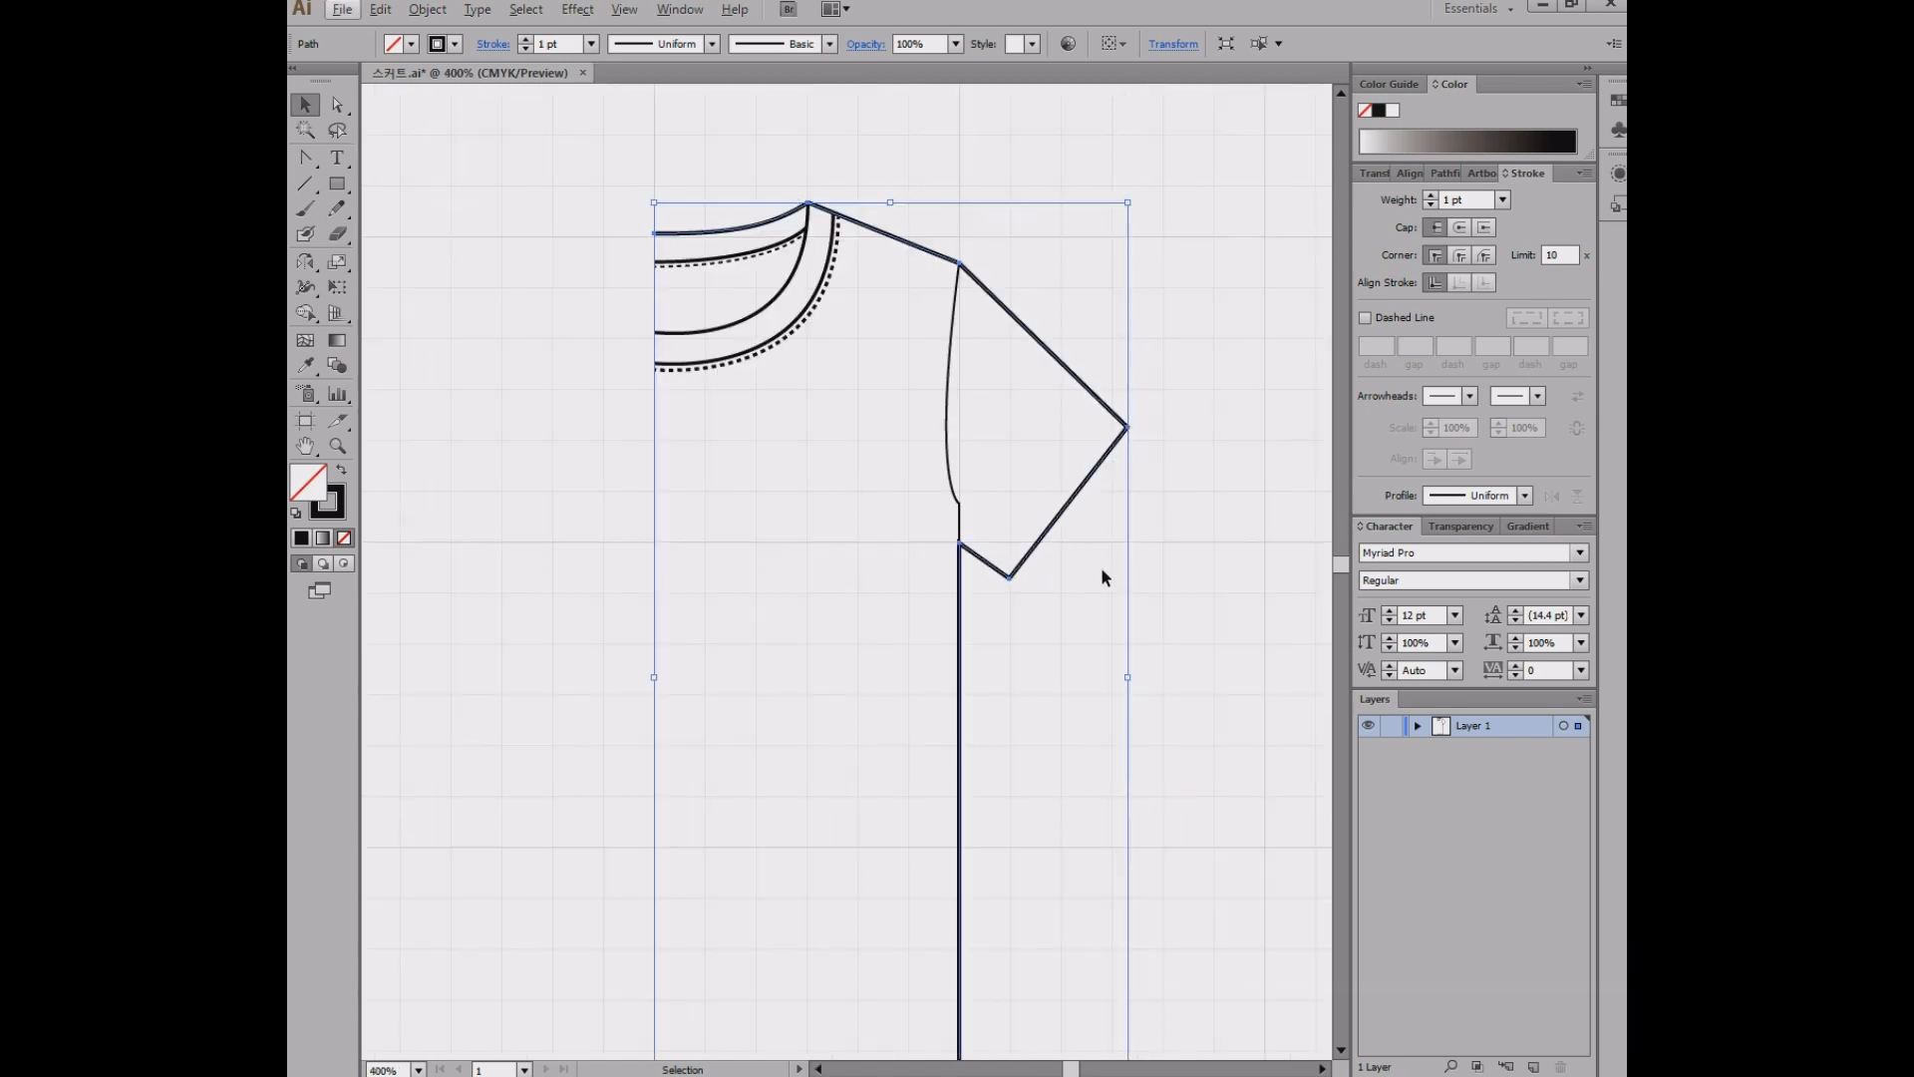
pyautogui.click(1066, 468)
pyautogui.moveTo(309, 161); pyautogui.dragTo(371, 156)
pyautogui.click(1118, 417)
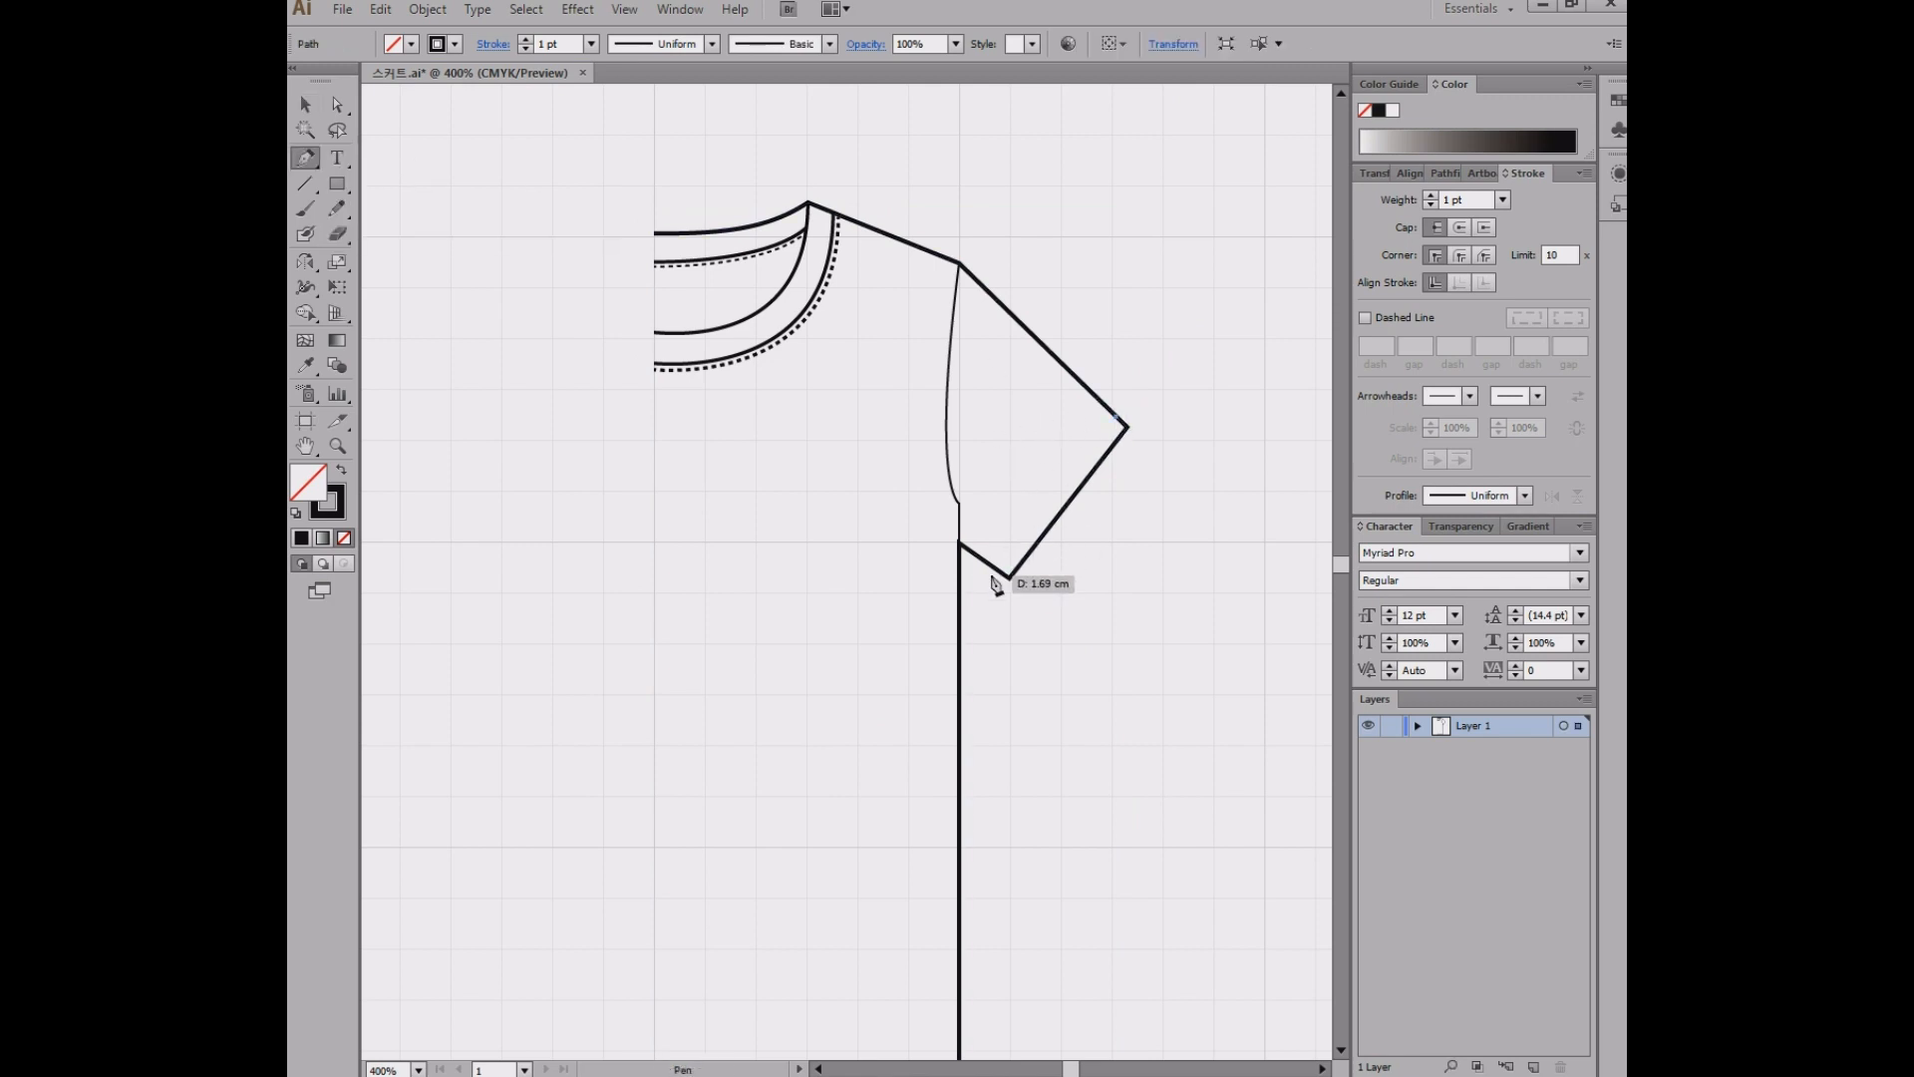
pyautogui.click(998, 567)
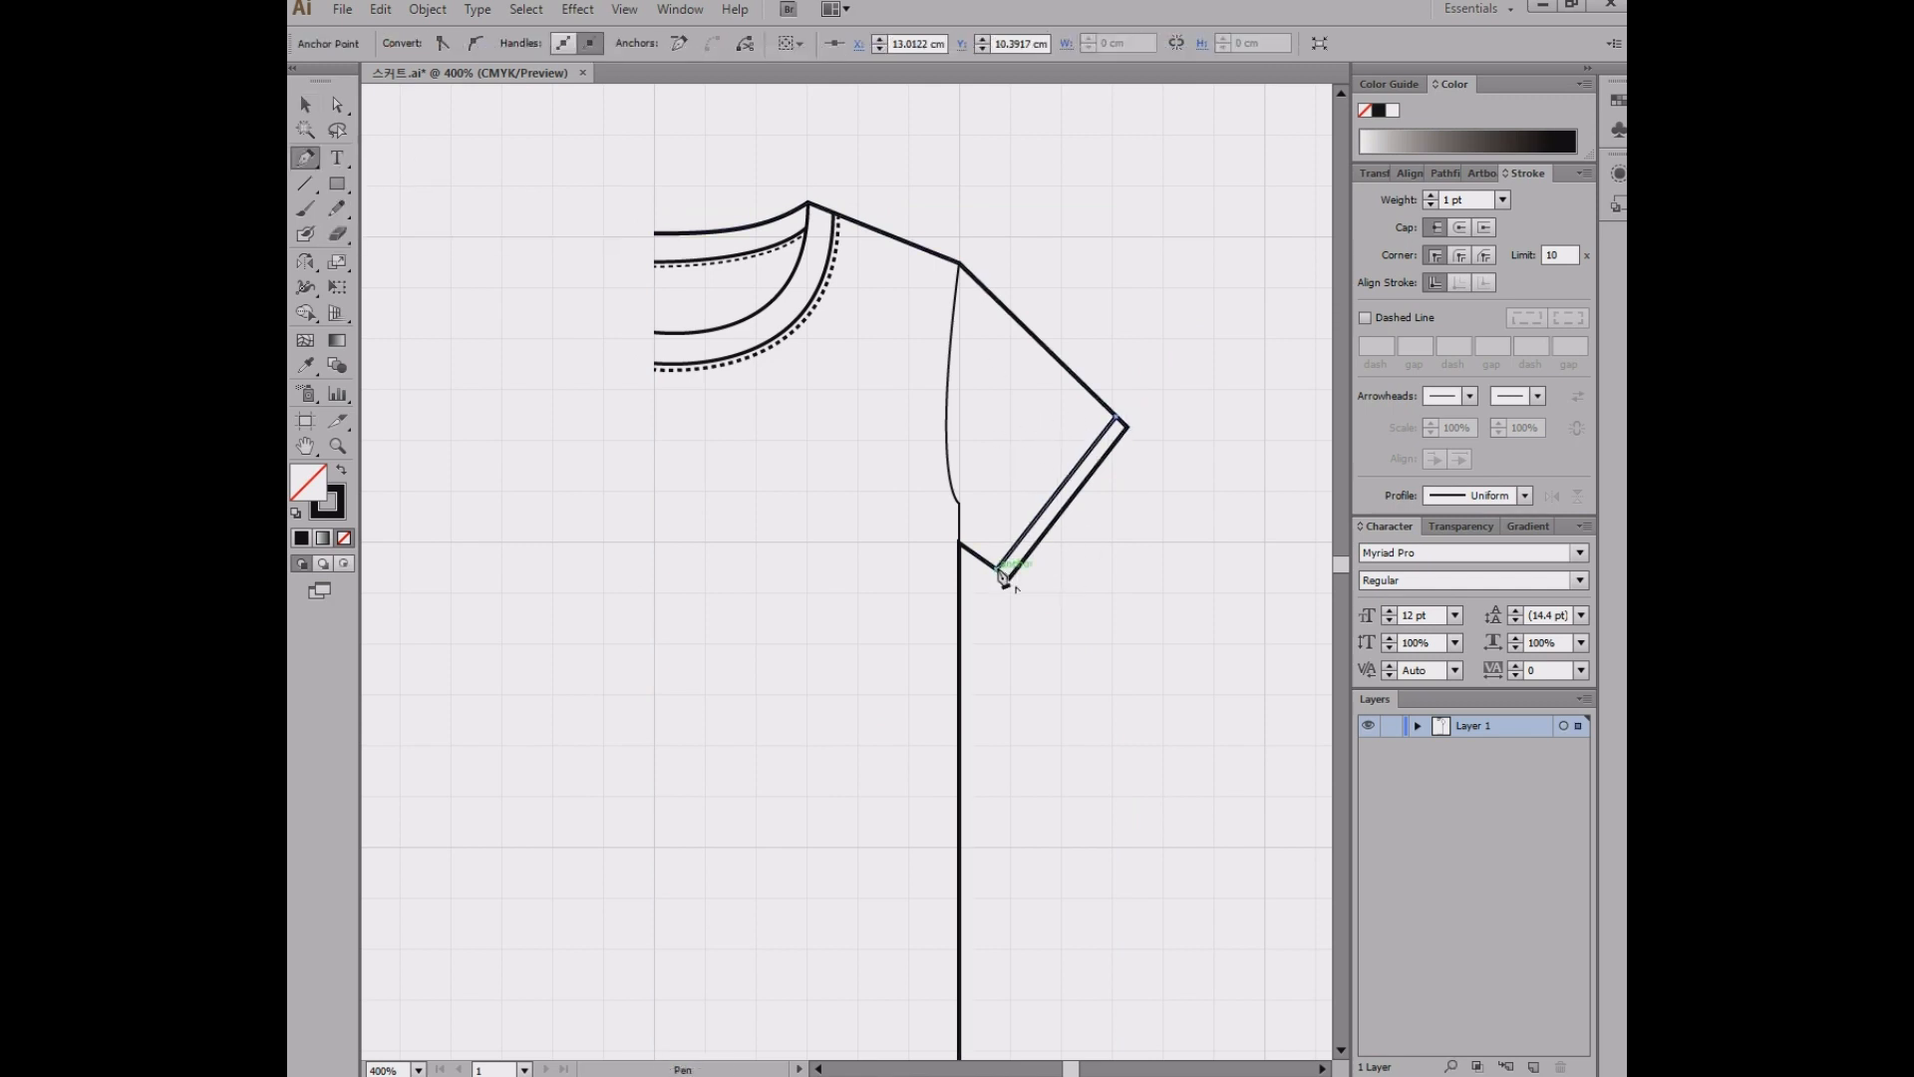
pyautogui.keyDown('alt'); pyautogui.click(1187, 371); pyautogui.keyUp('alt')
pyautogui.click(1150, 576)
pyautogui.keyDown('ctrl'); pyautogui.click(1196, 380); pyautogui.keyUp('ctrl')
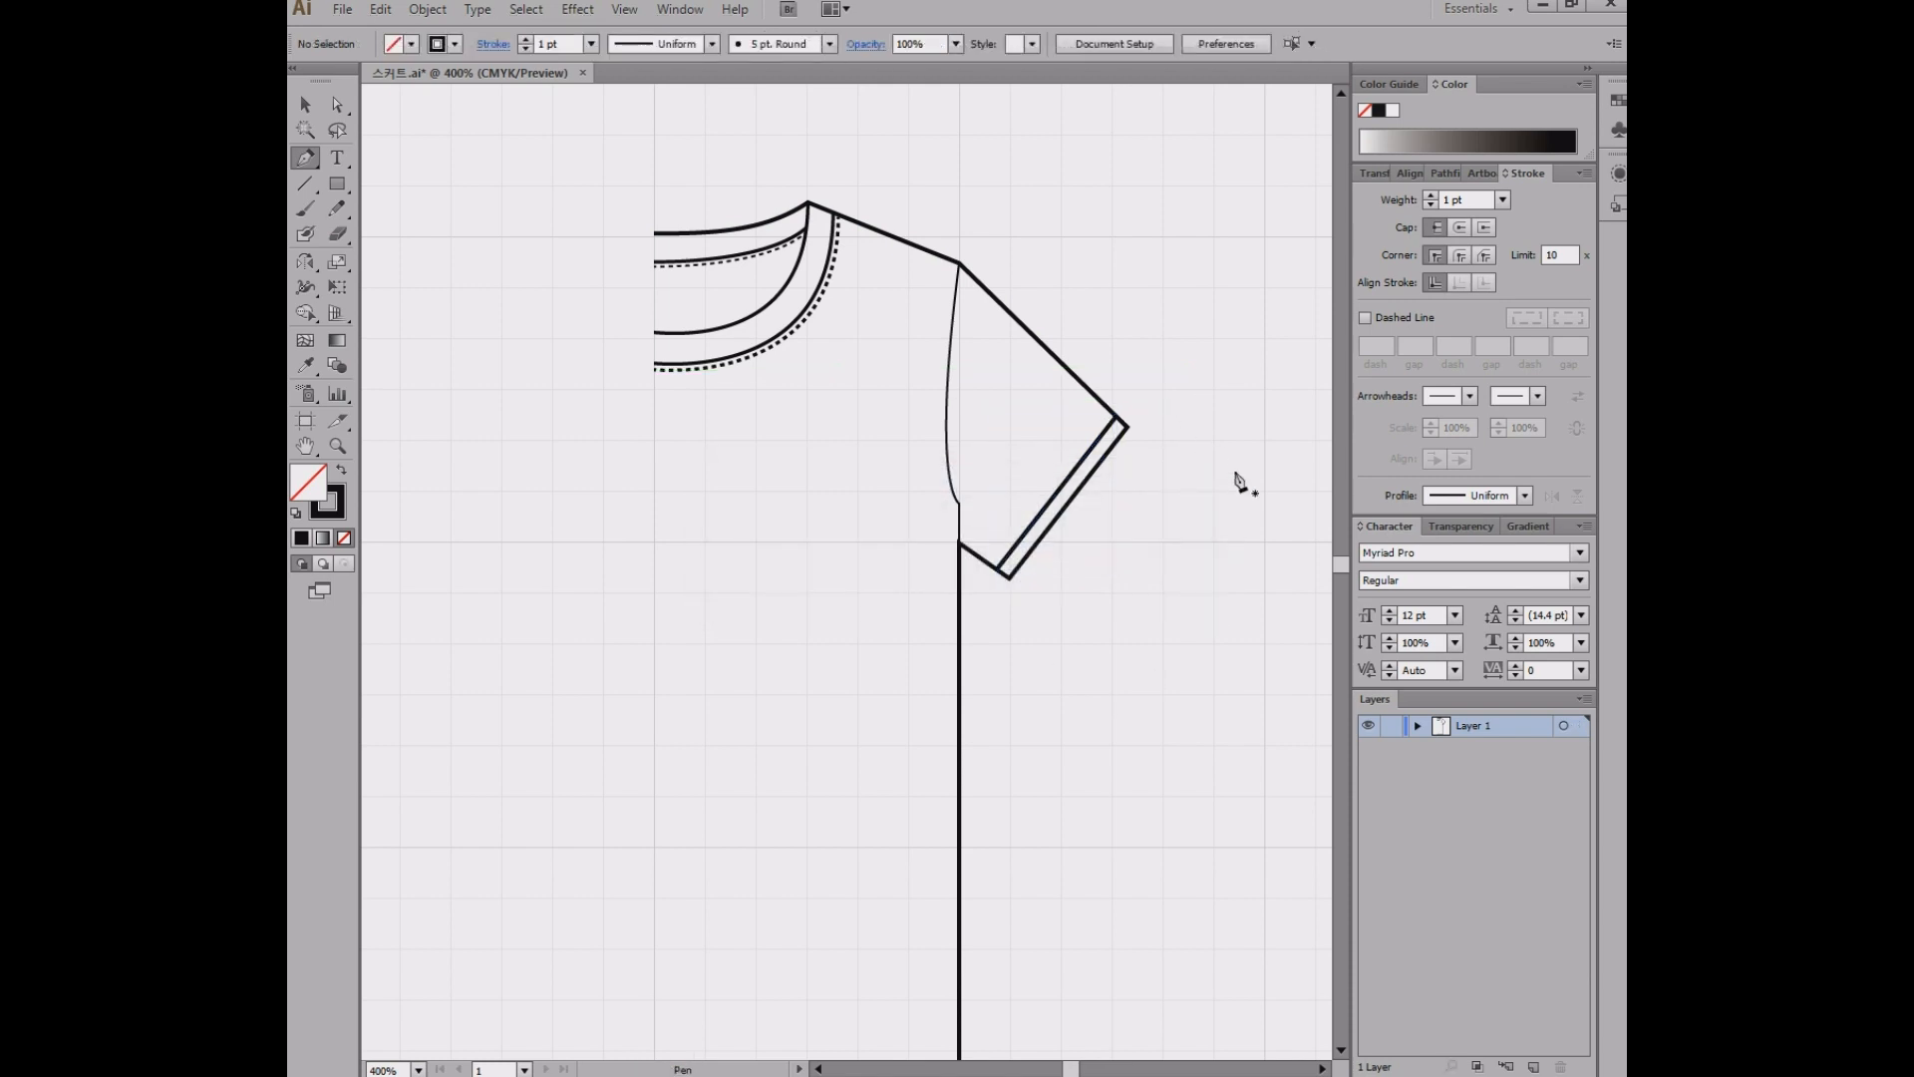
# - Draw a second straight line with the Line Segment tool just inside the sleeve hem line, parallel to it, and deselect it
pyautogui.keyDown('alt'); pyautogui.scroll(2, 1090, 499); pyautogui.keyUp('alt')
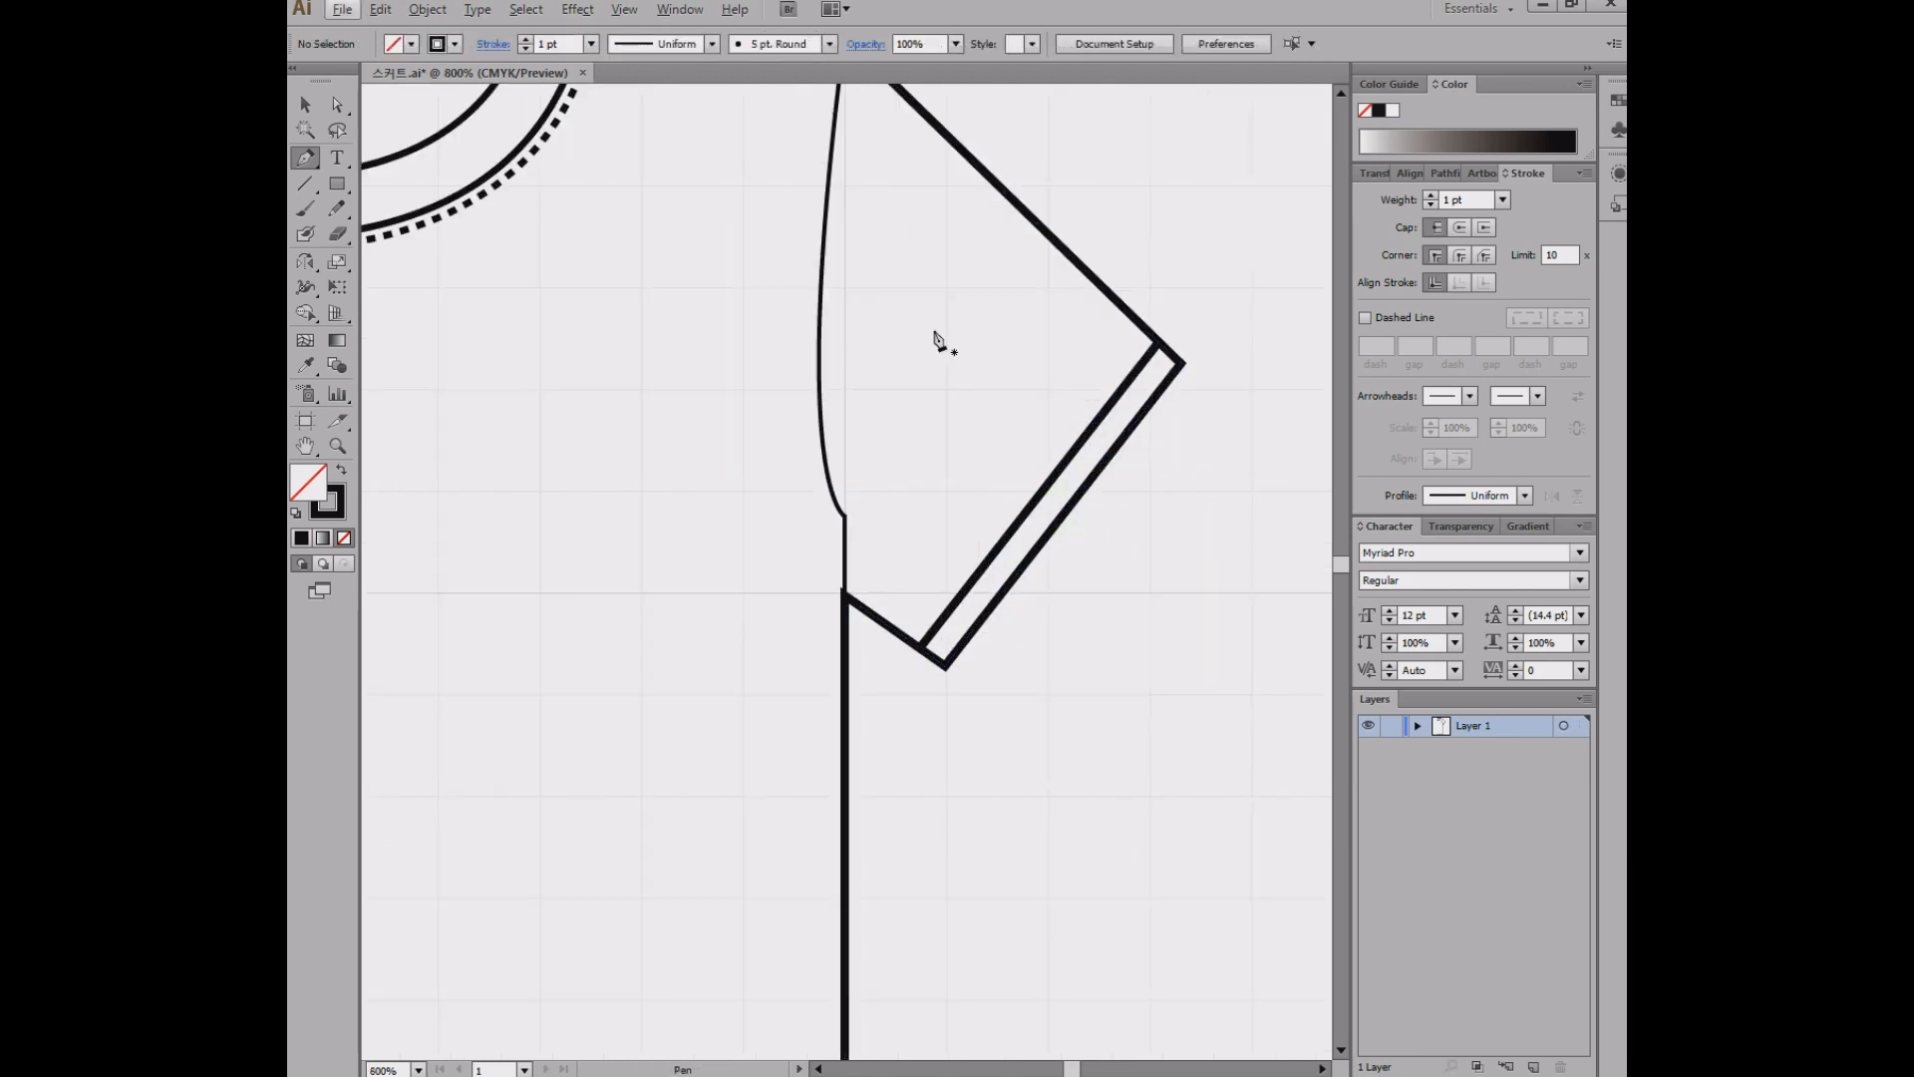
pyautogui.moveTo(1107, 499); pyautogui.dragTo(1107, 493)
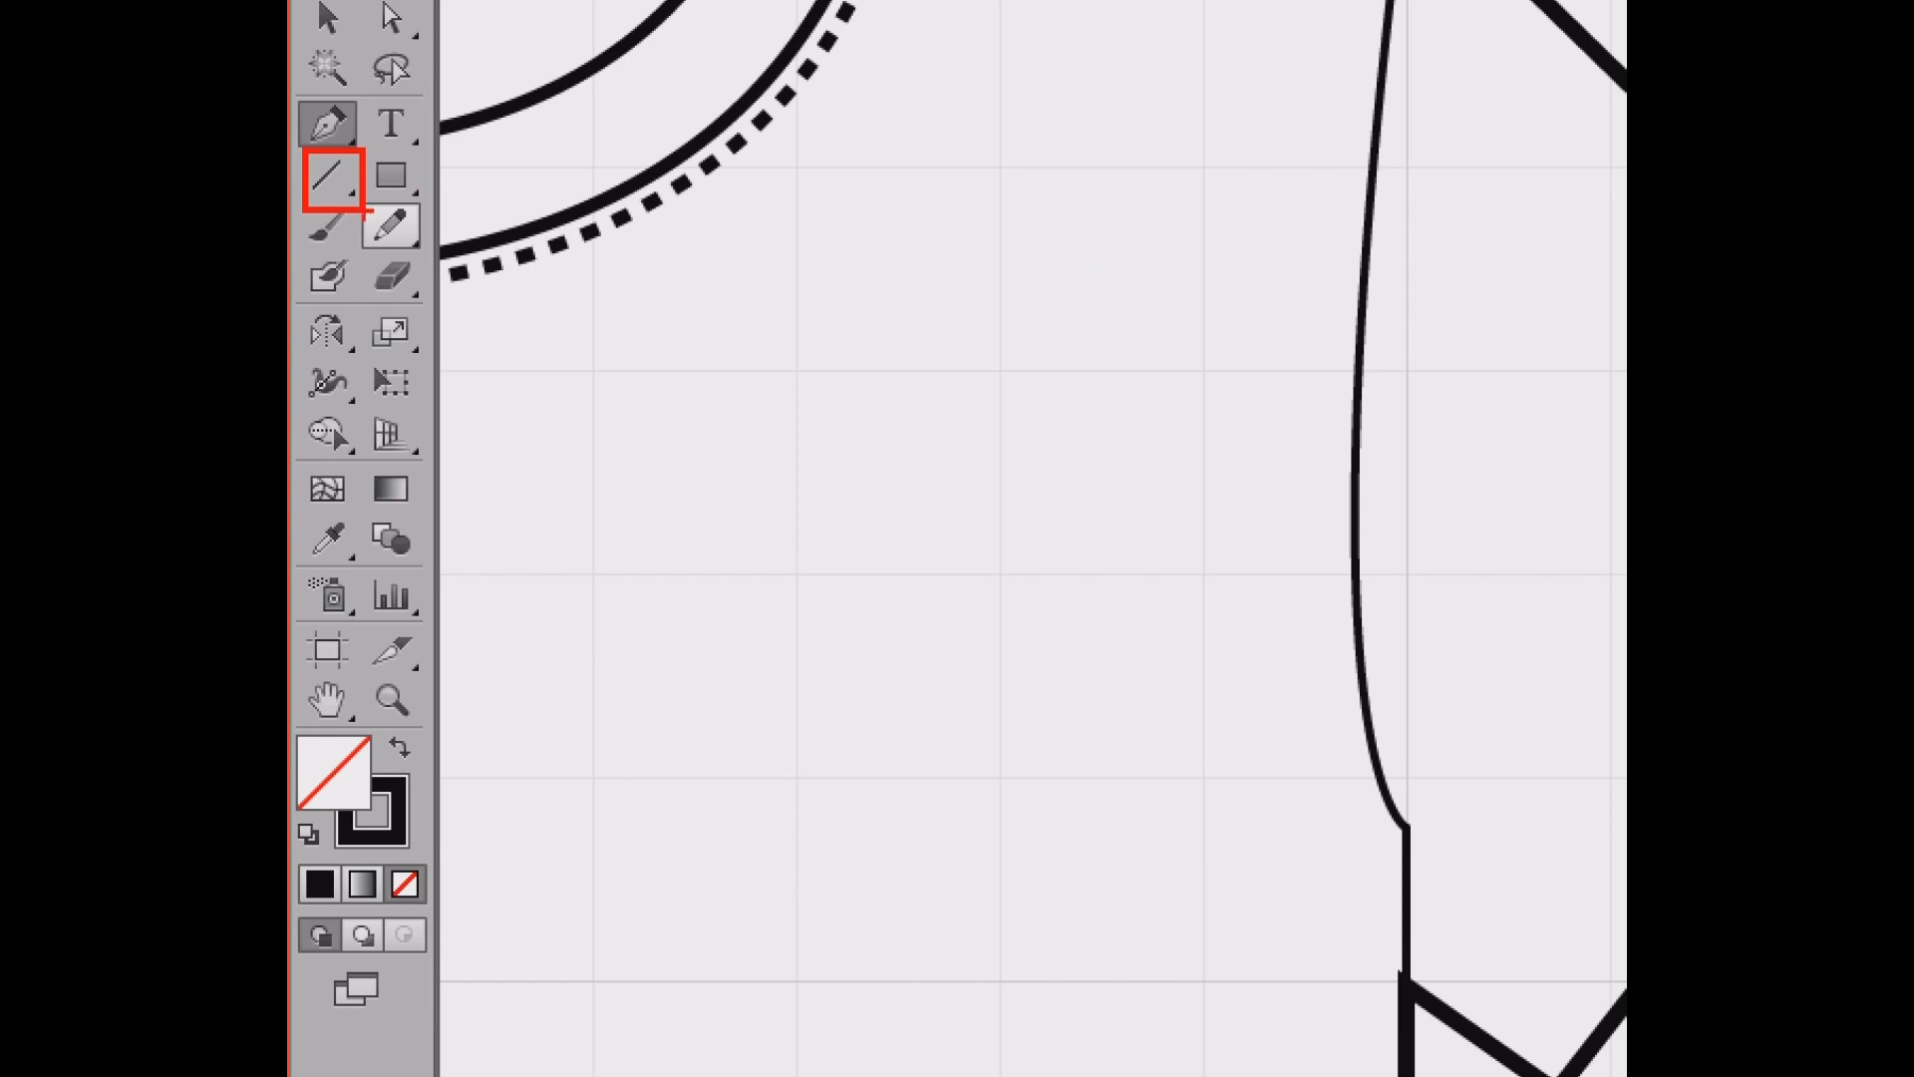
pyautogui.click(313, 183)
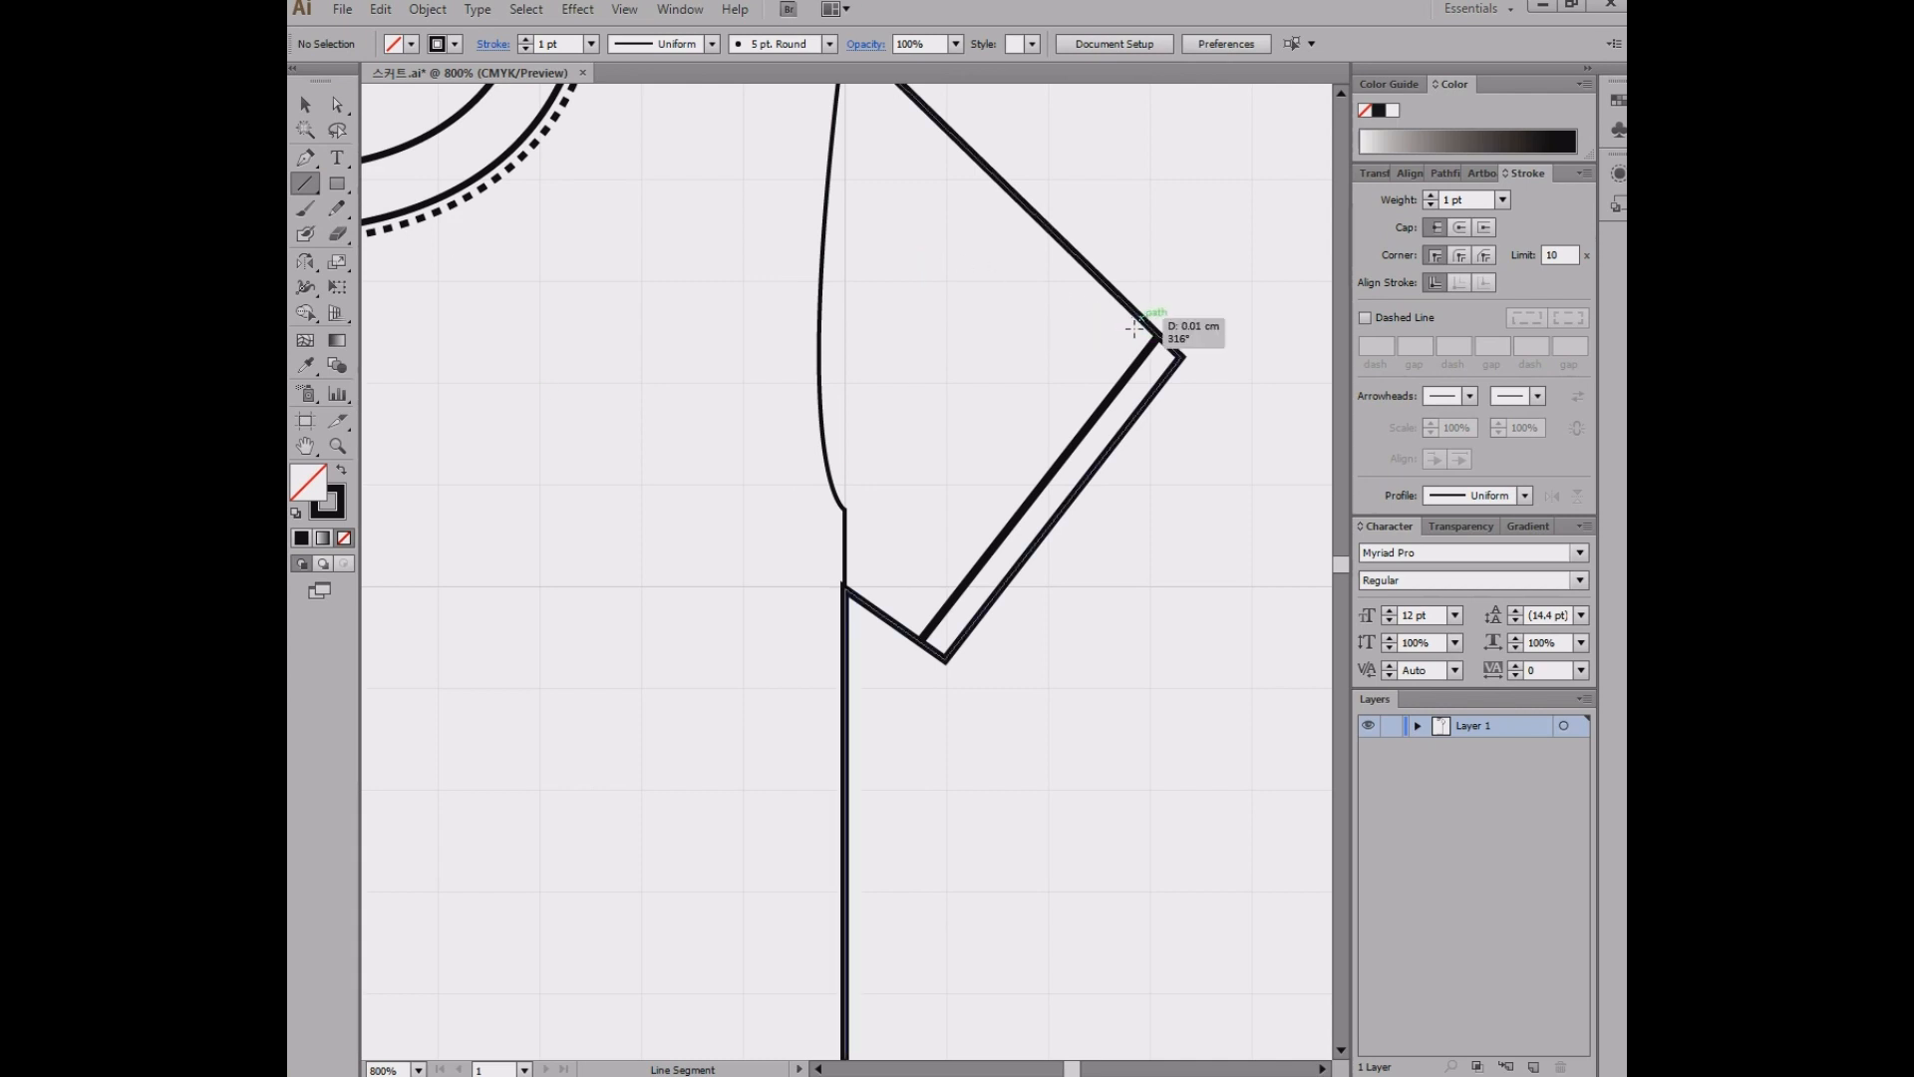
pyautogui.moveTo(1142, 317); pyautogui.dragTo(900, 623)
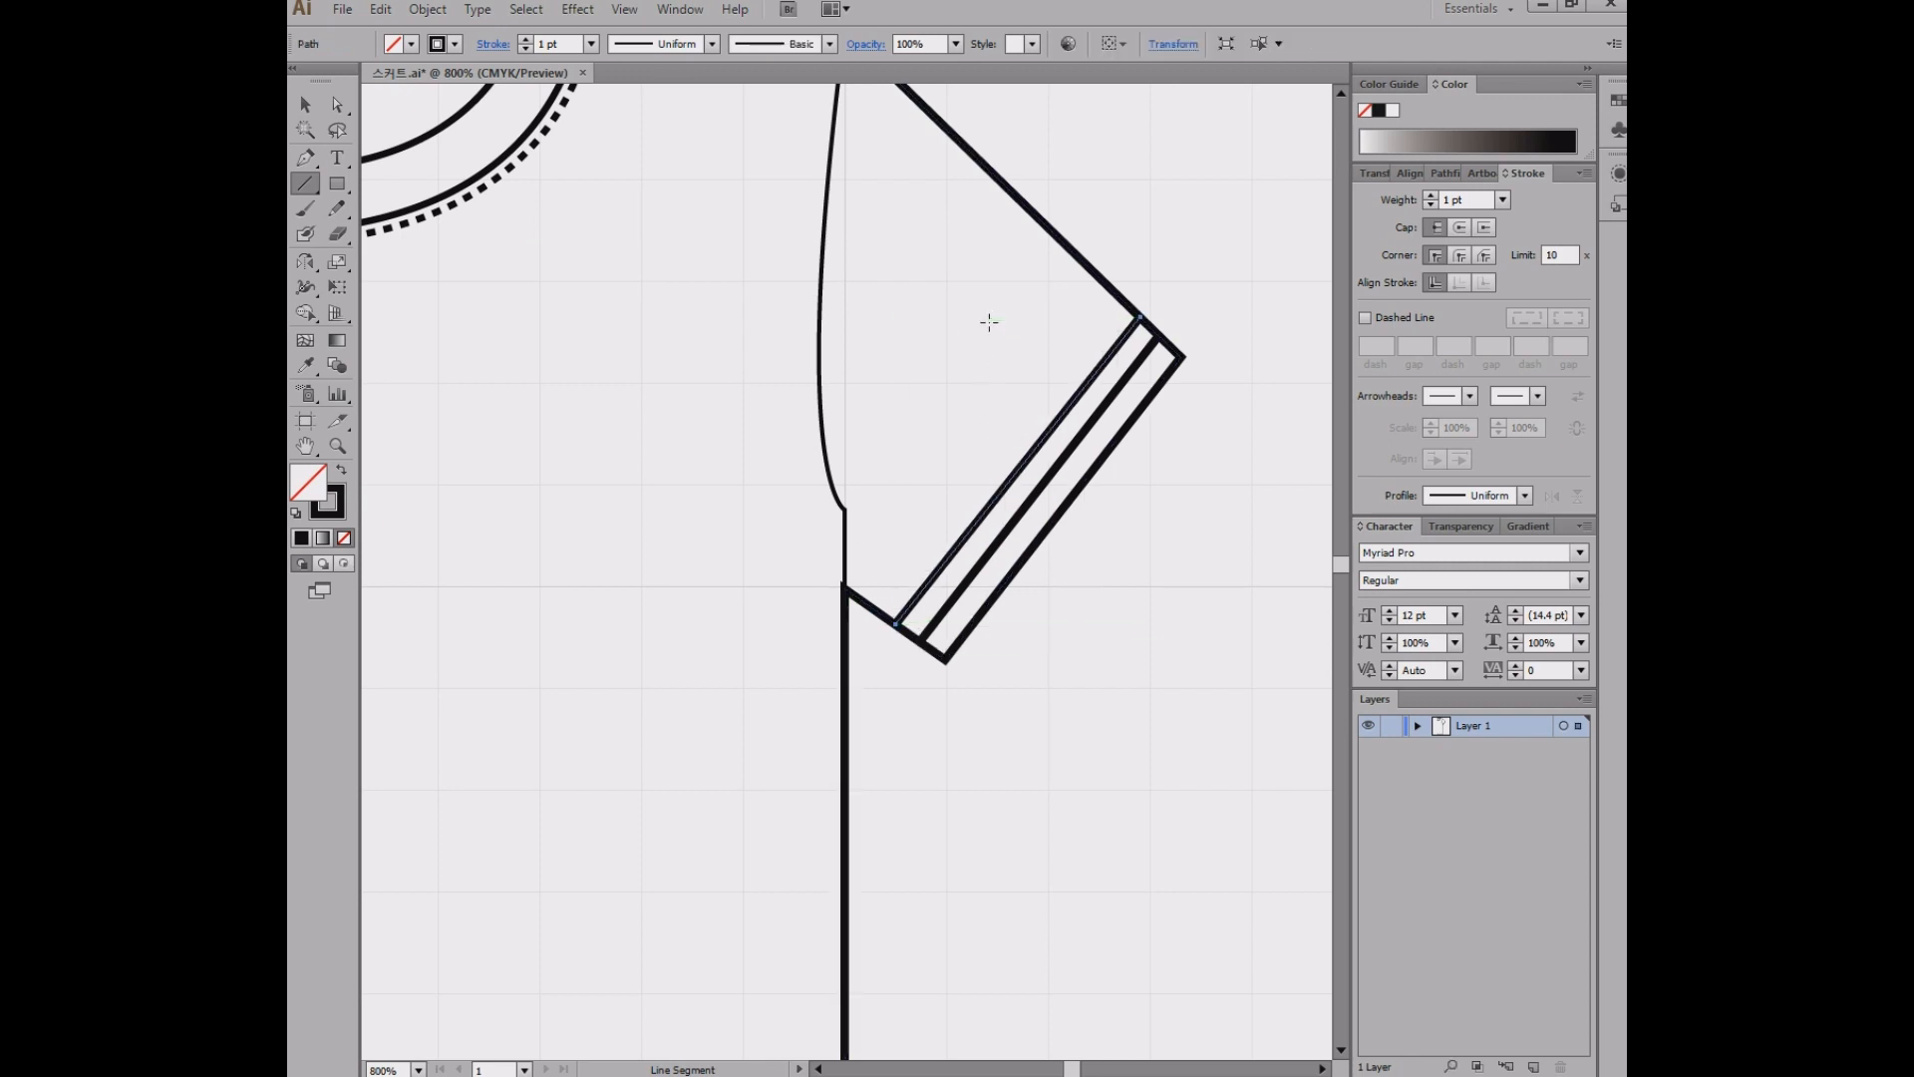
pyautogui.keyDown('ctrl'); pyautogui.click(955, 315); pyautogui.keyUp('ctrl')
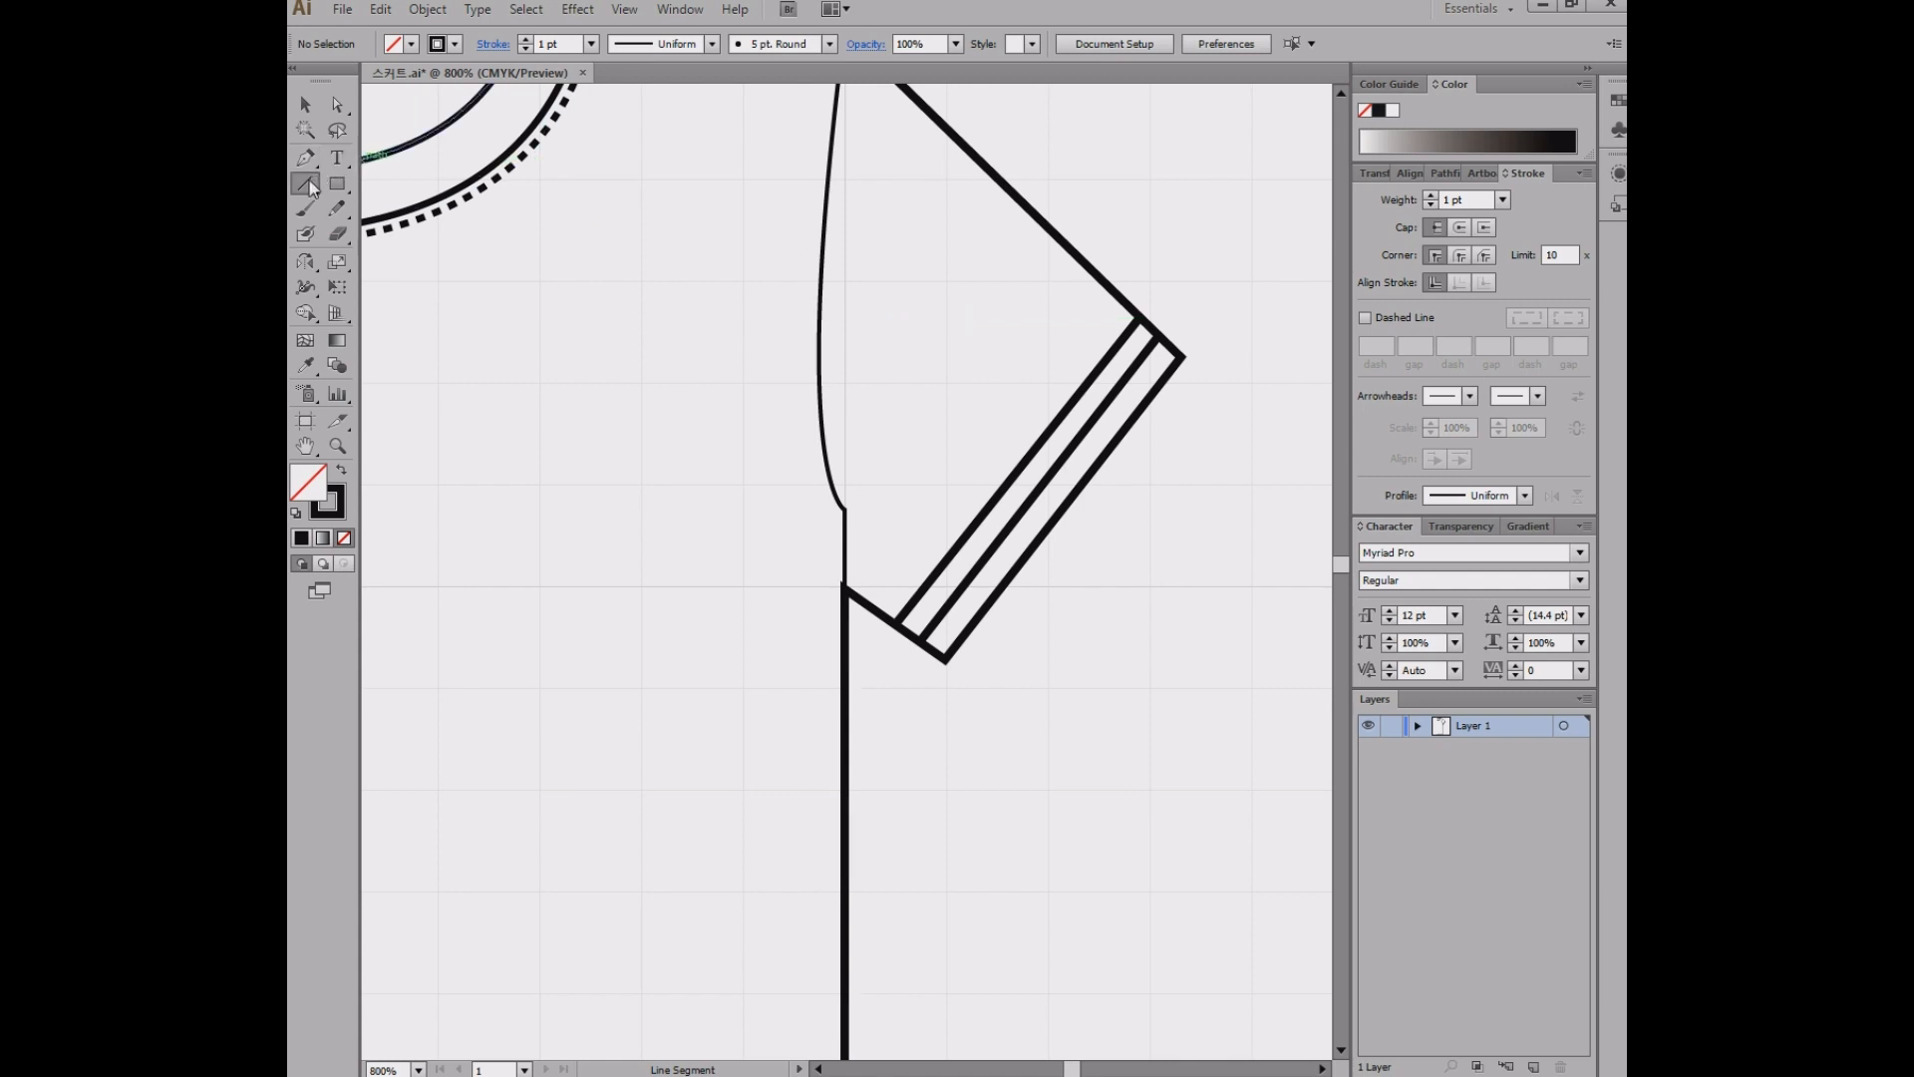
# - Draw a horizontal line with the Line Segment tool just above the shirt's bottom edge, and deselect it
pyautogui.moveTo(305, 183); pyautogui.dragTo(430, 189)
pyautogui.moveTo(985, 735); pyautogui.dragTo(558, 704)
pyautogui.hotkey('ctrl', 'shift', 'a')
pyautogui.scroll(-2, 963, 544)
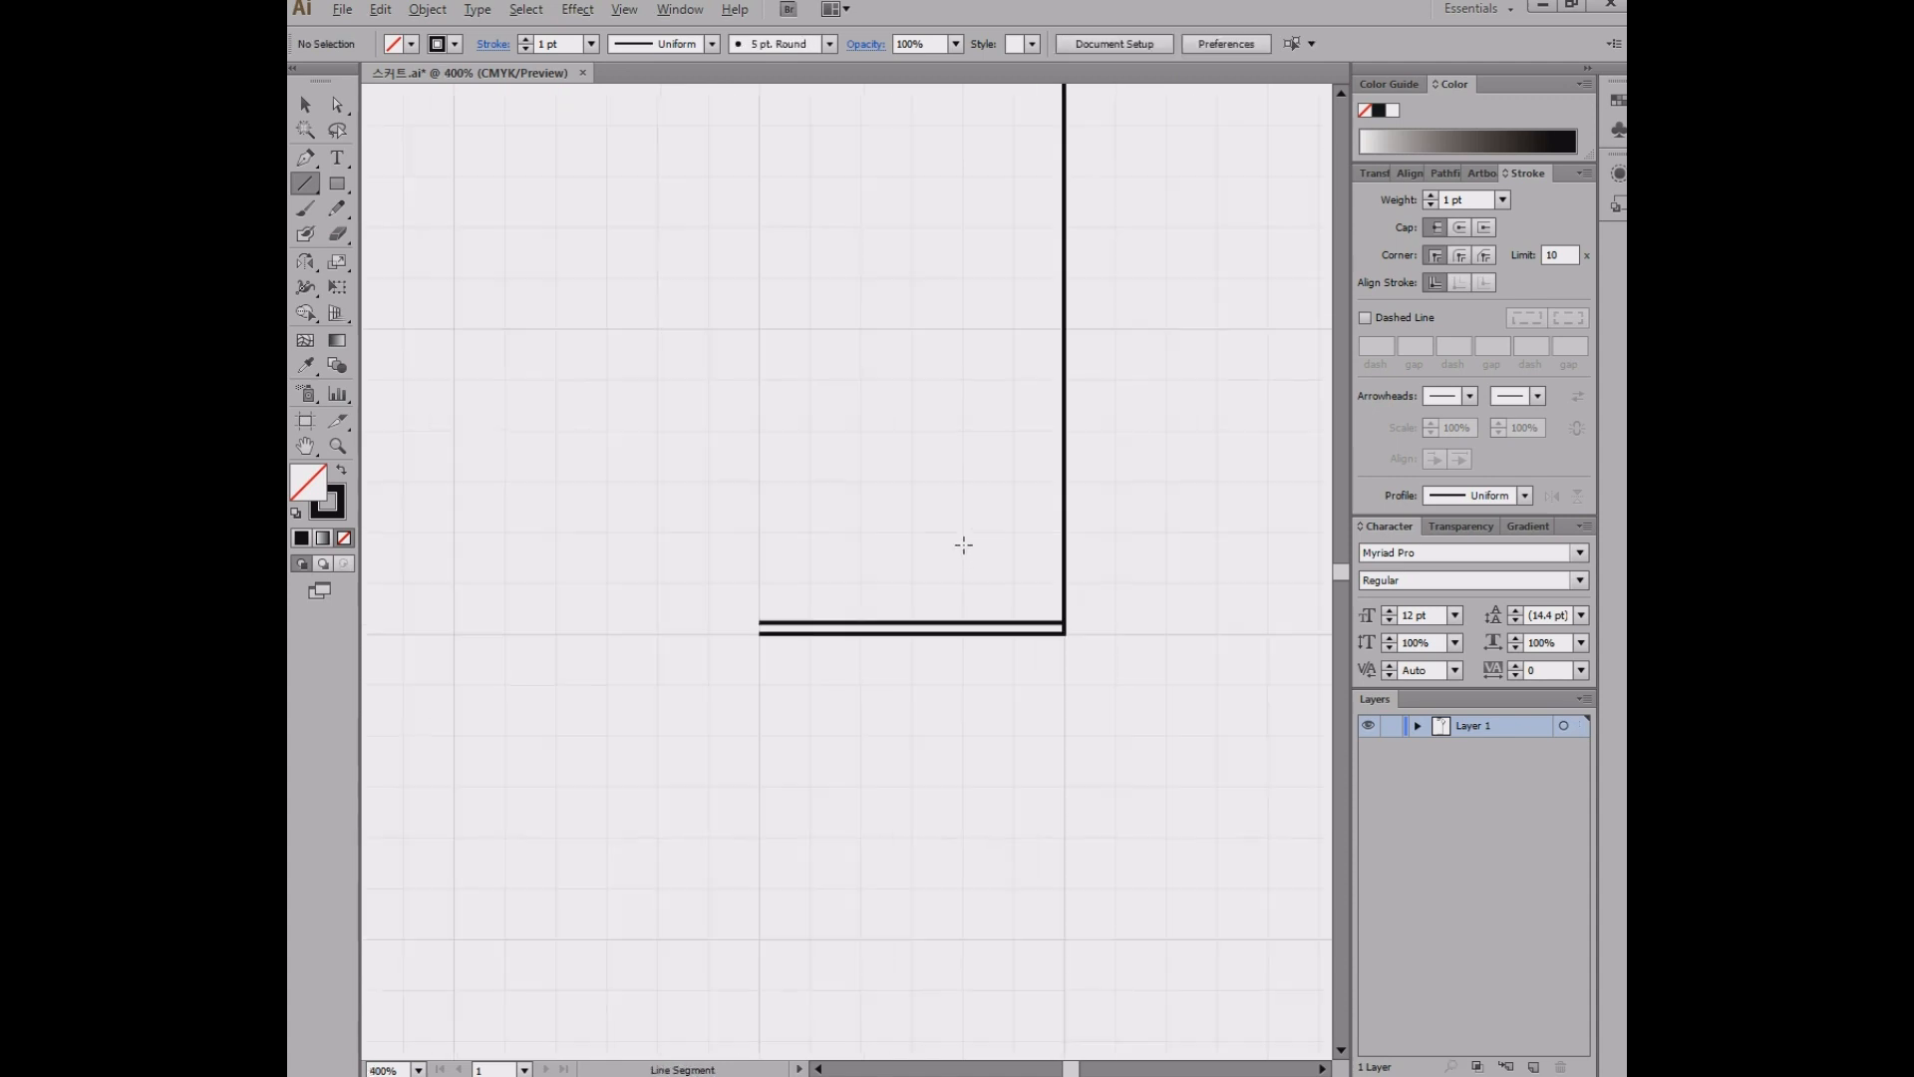
# - Turn the two inner sleeve hem lines into dashed stitch lines with a 1 pt dash and 0.5 pt weight
pyautogui.moveTo(1100, 297); pyautogui.dragTo(947, 684)
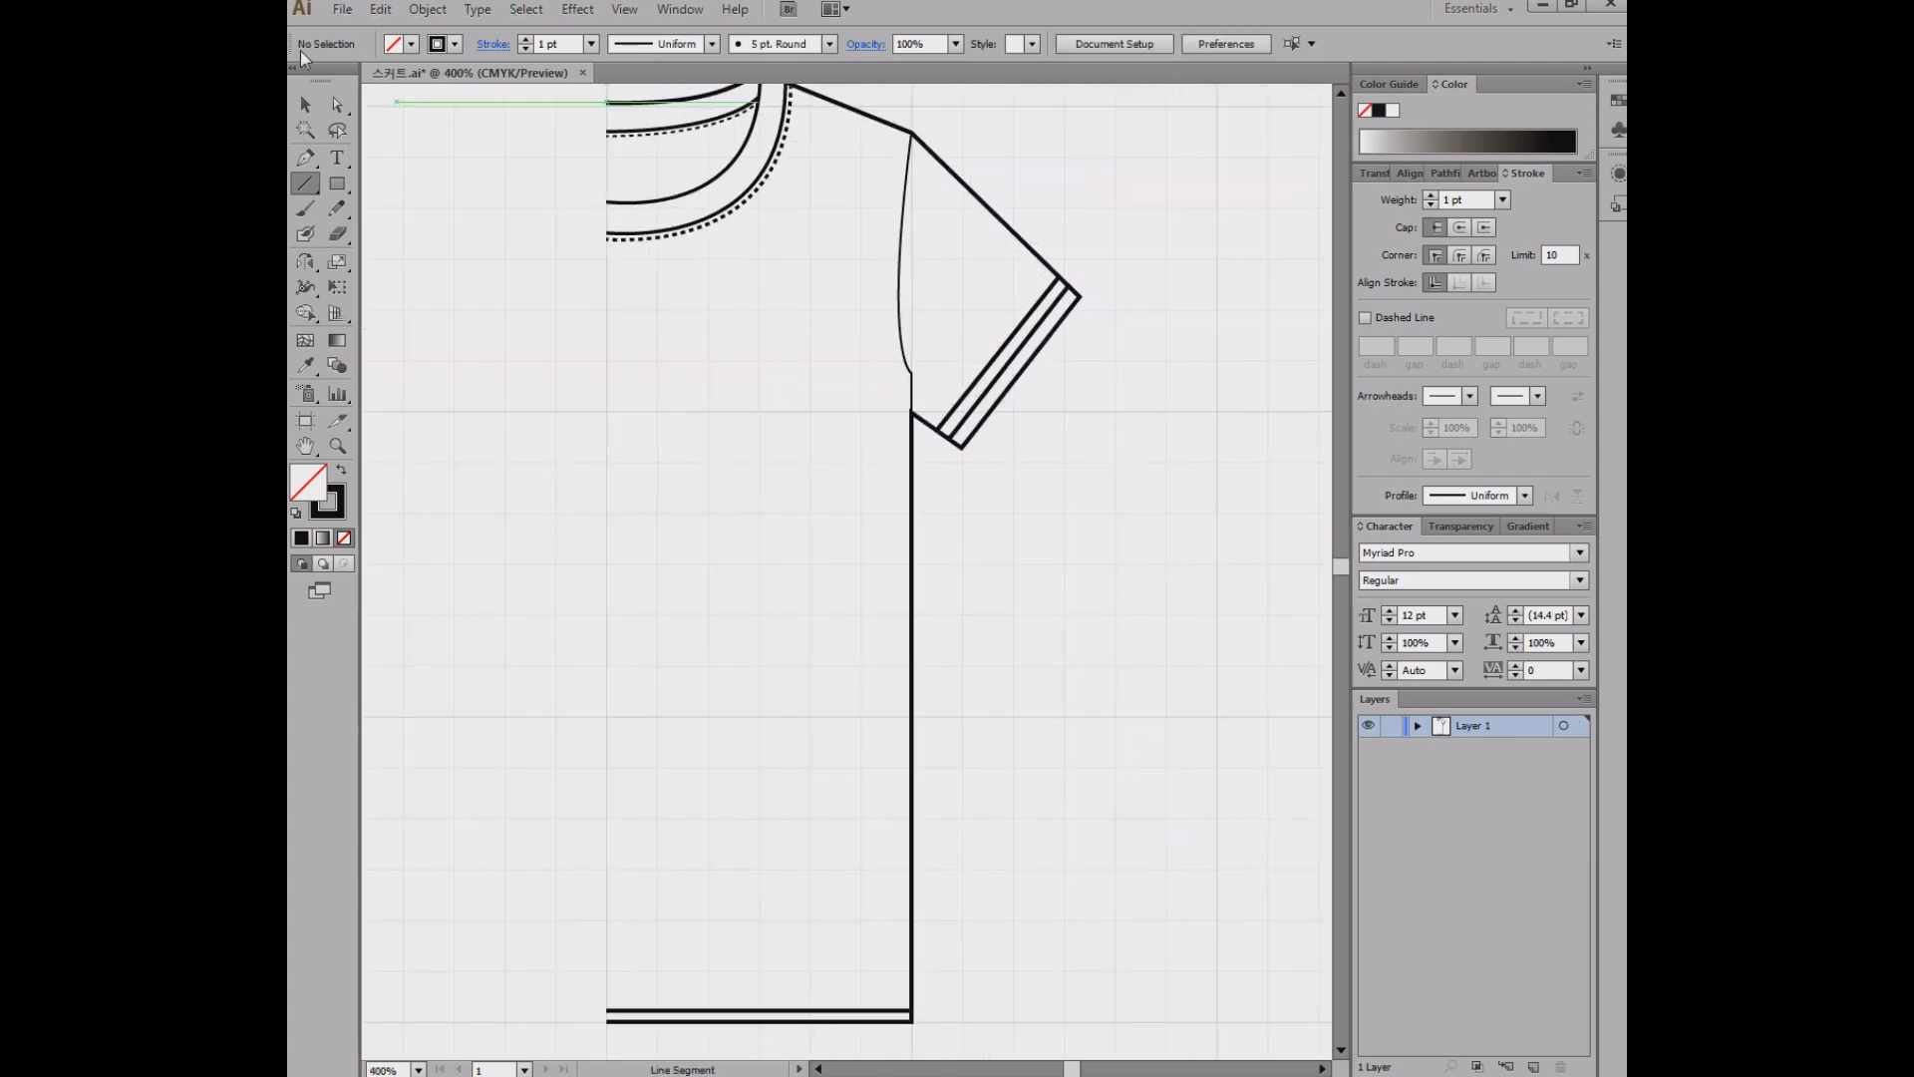
pyautogui.click(306, 104)
pyautogui.click(985, 398)
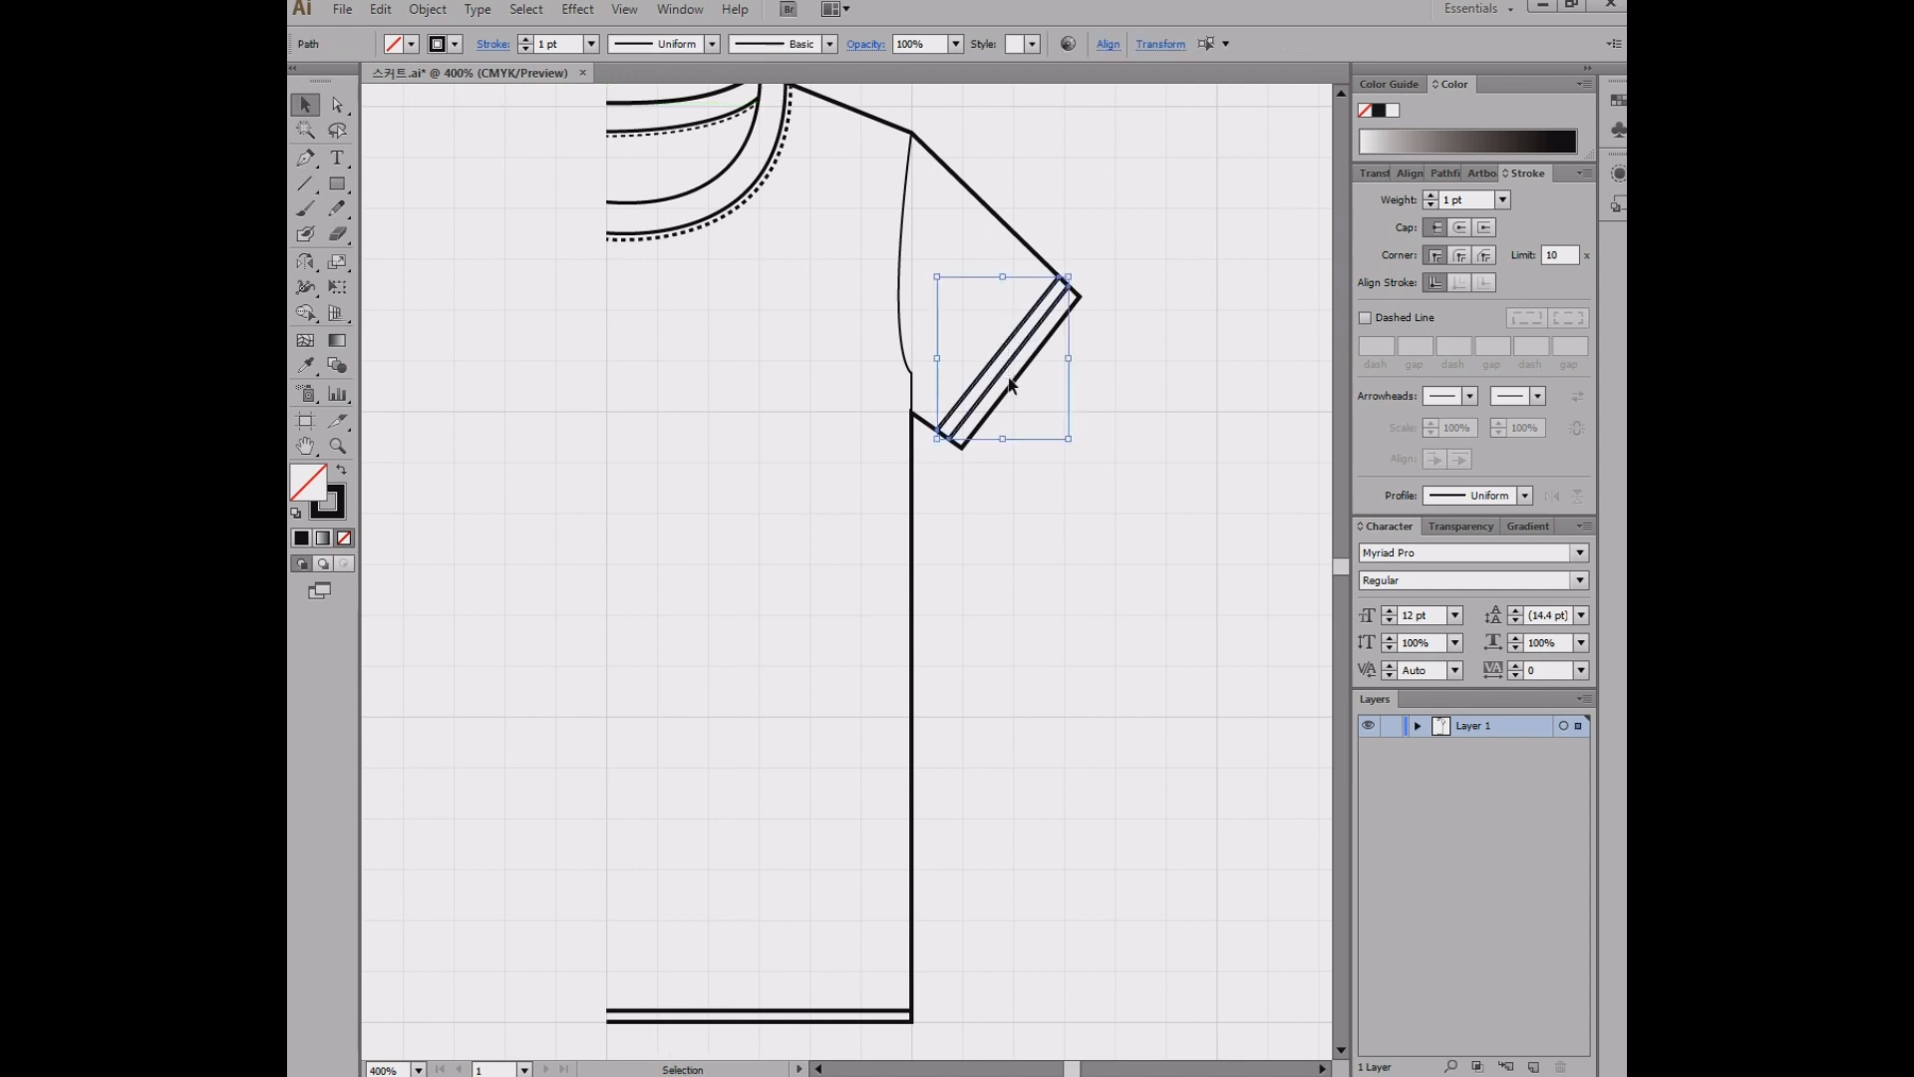
pyautogui.scroll(2, 985, 399)
pyautogui.scroll(1, 985, 399)
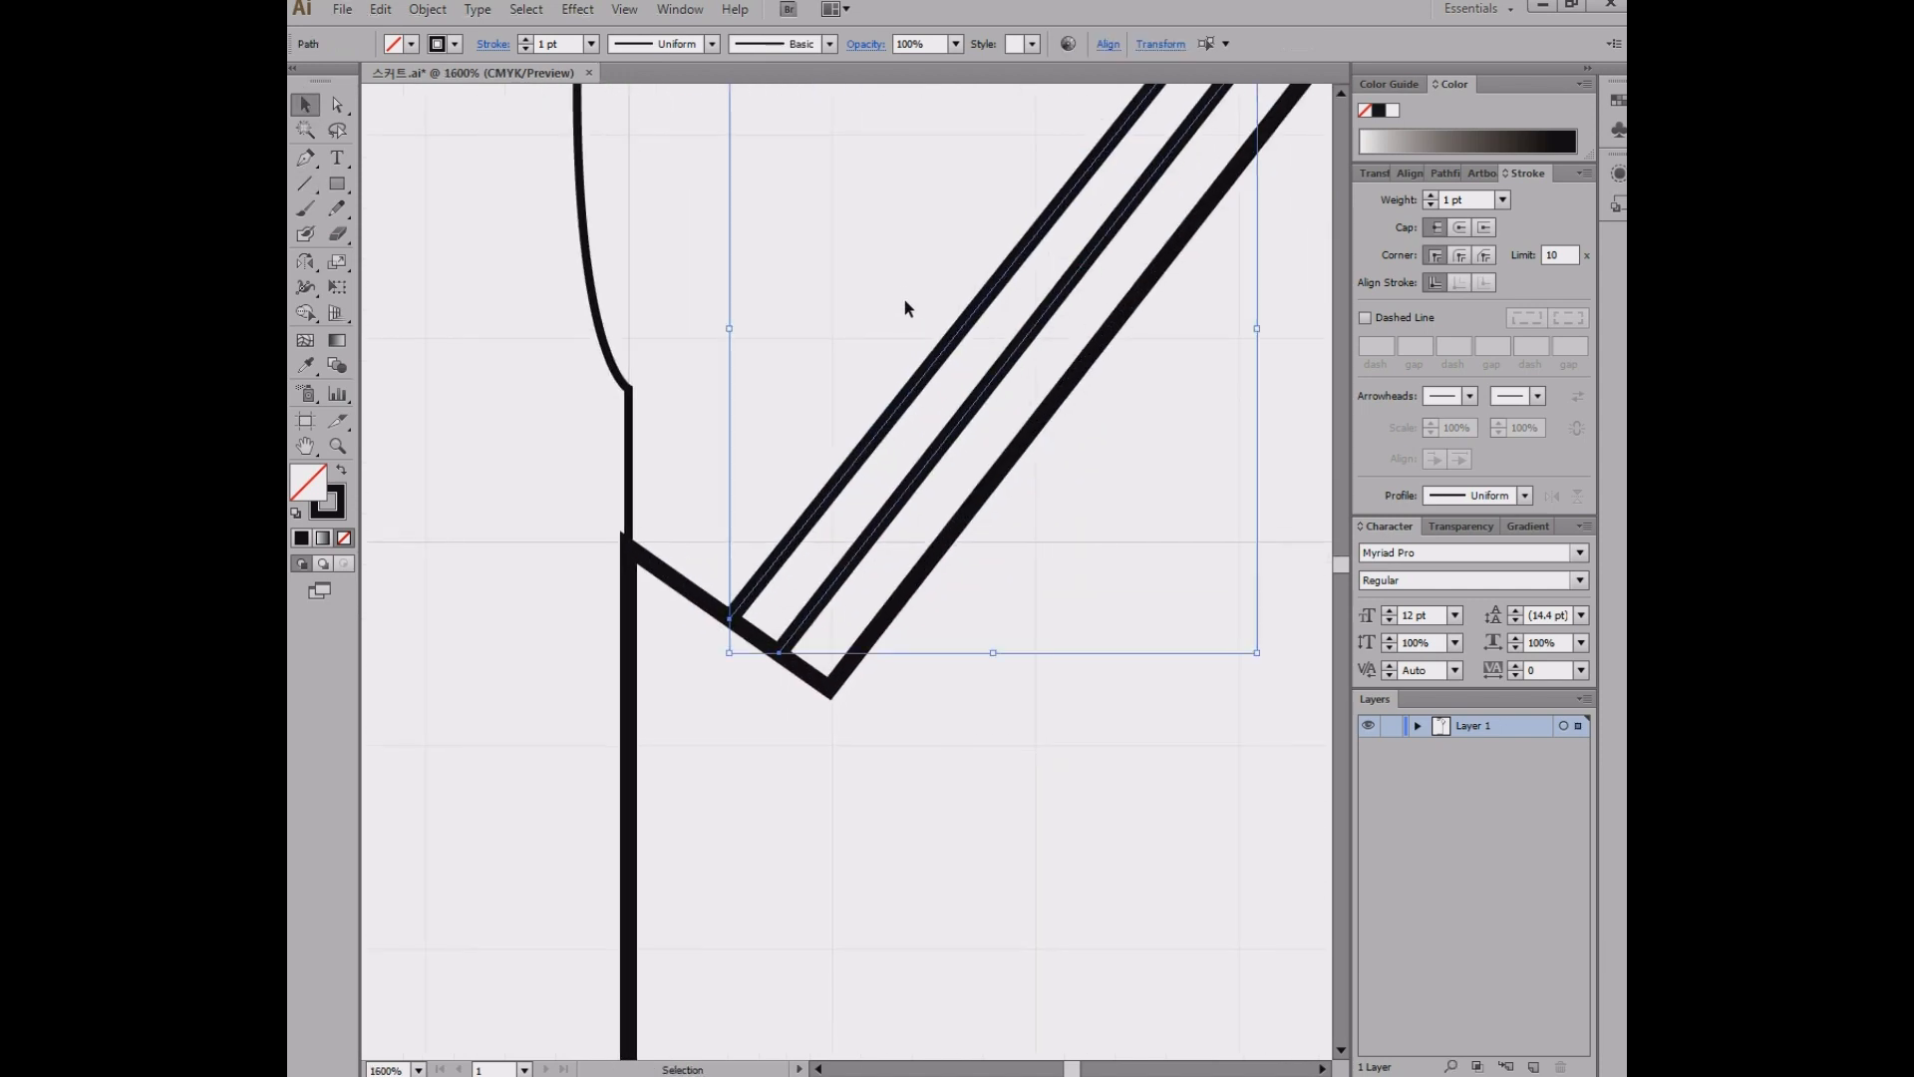
pyautogui.moveTo(985, 423); pyautogui.dragTo(986, 423)
pyautogui.click(1365, 318)
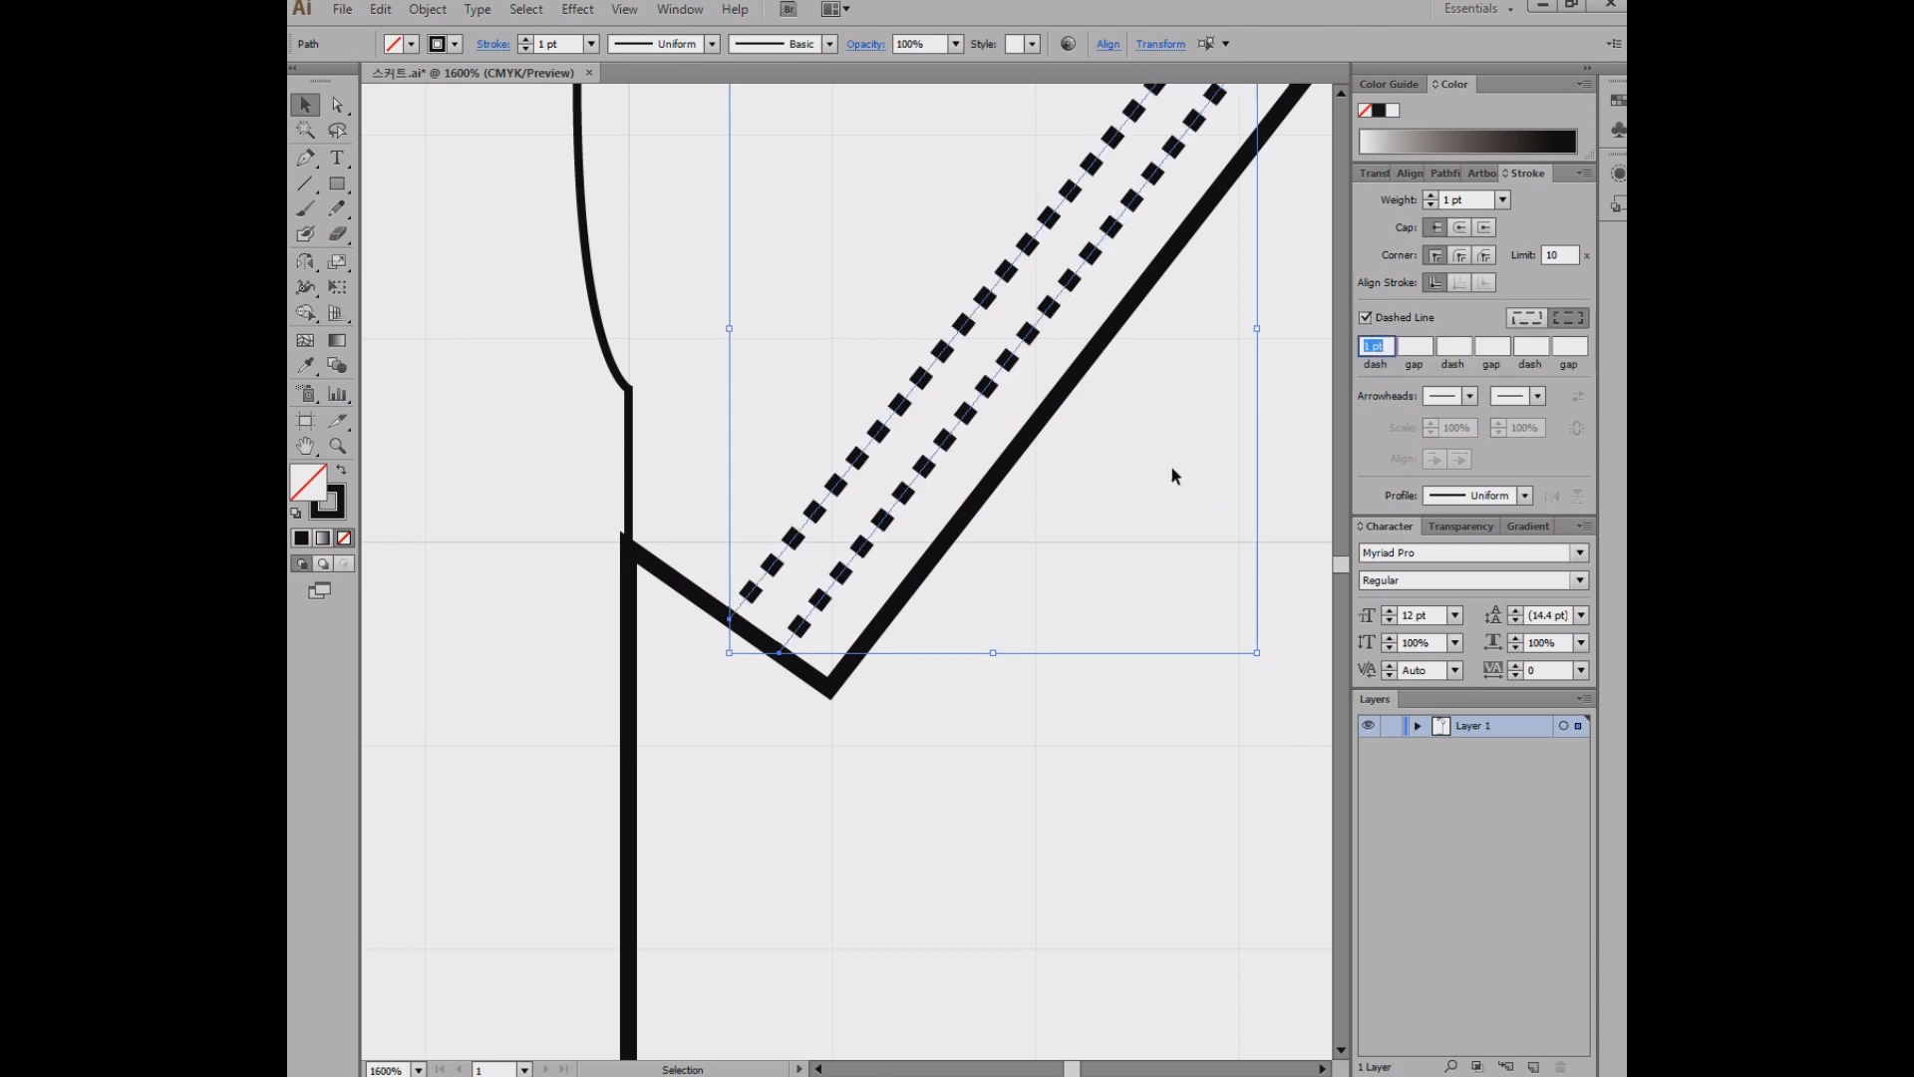
pyautogui.click(1503, 205)
pyautogui.click(1511, 245)
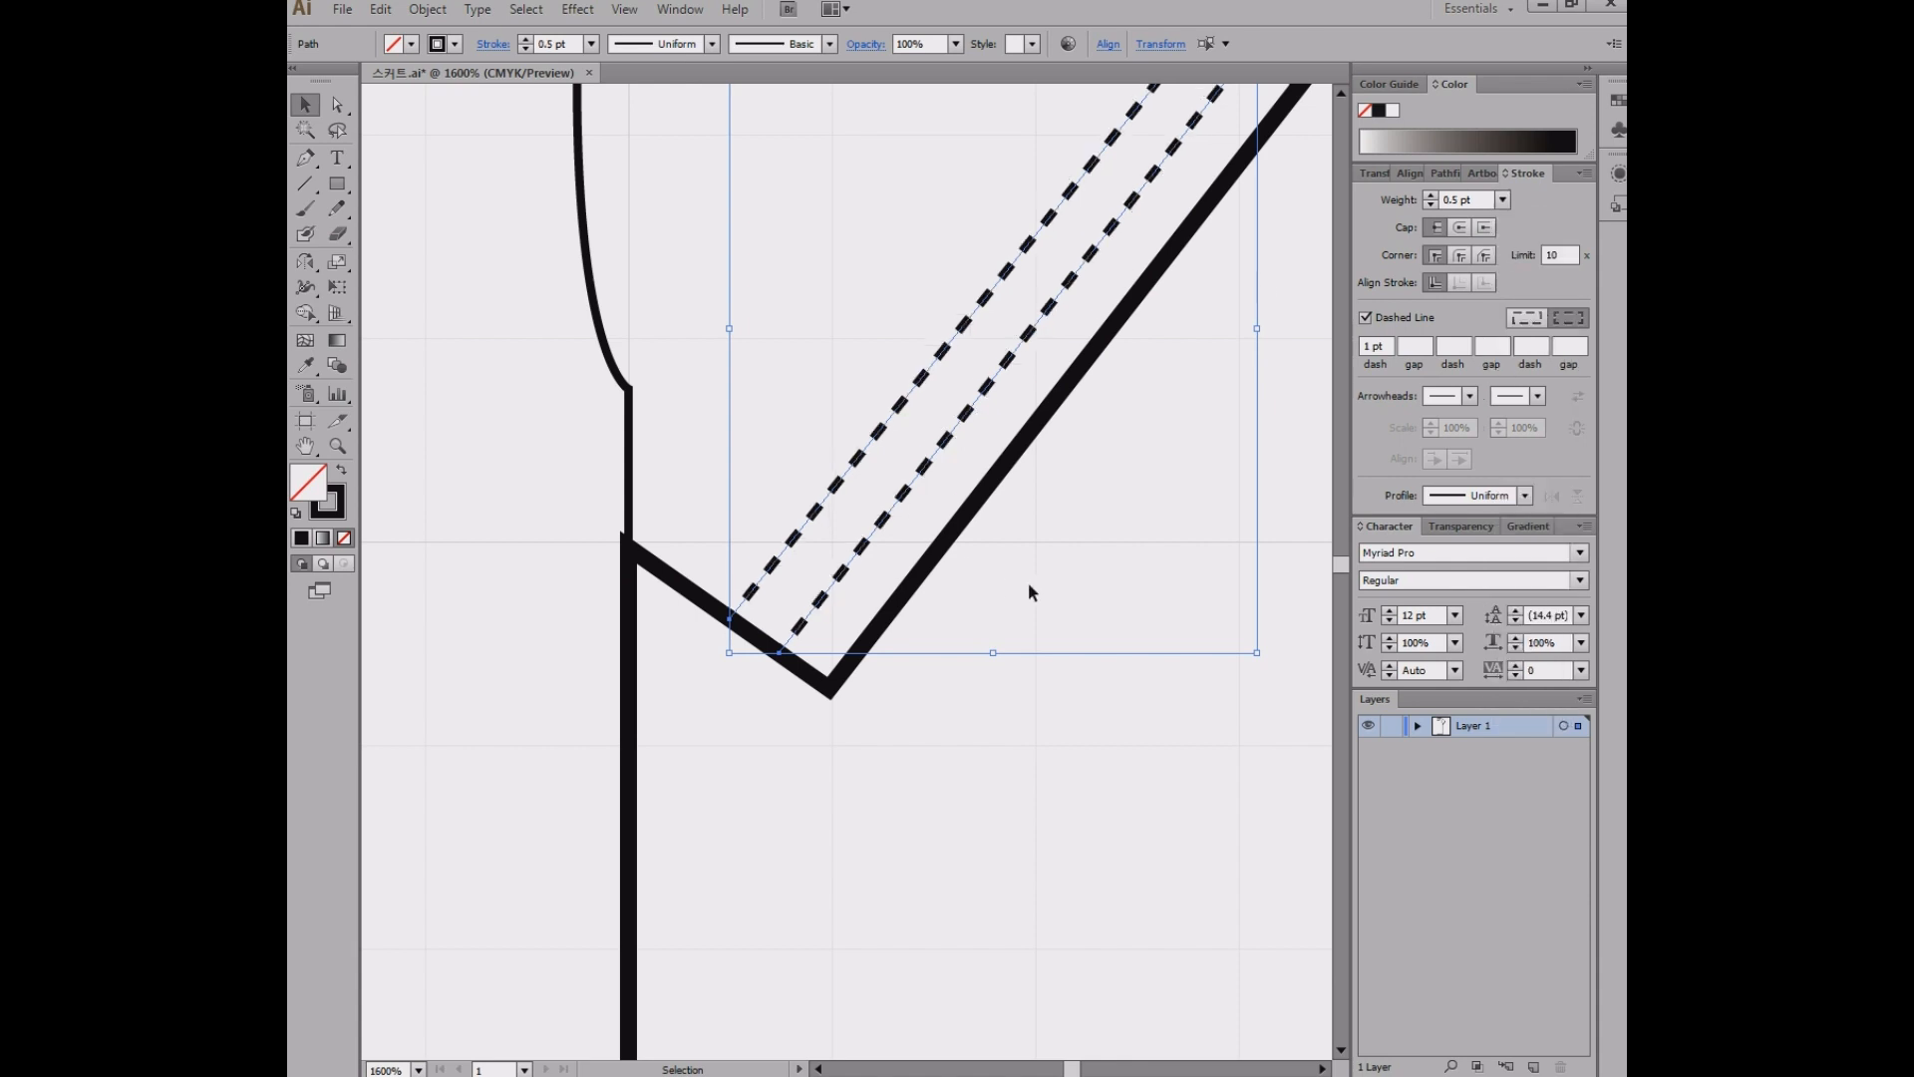
pyautogui.click(945, 684)
# - Turn the line above the shirt's bottom edge into a dashed stitch line with a 1 pt dash and 0.5 pt weight
pyautogui.press('space')
pyautogui.moveTo(851, 968); pyautogui.dragTo(1235, 61)
pyautogui.moveTo(869, 819); pyautogui.dragTo(1069, 5)
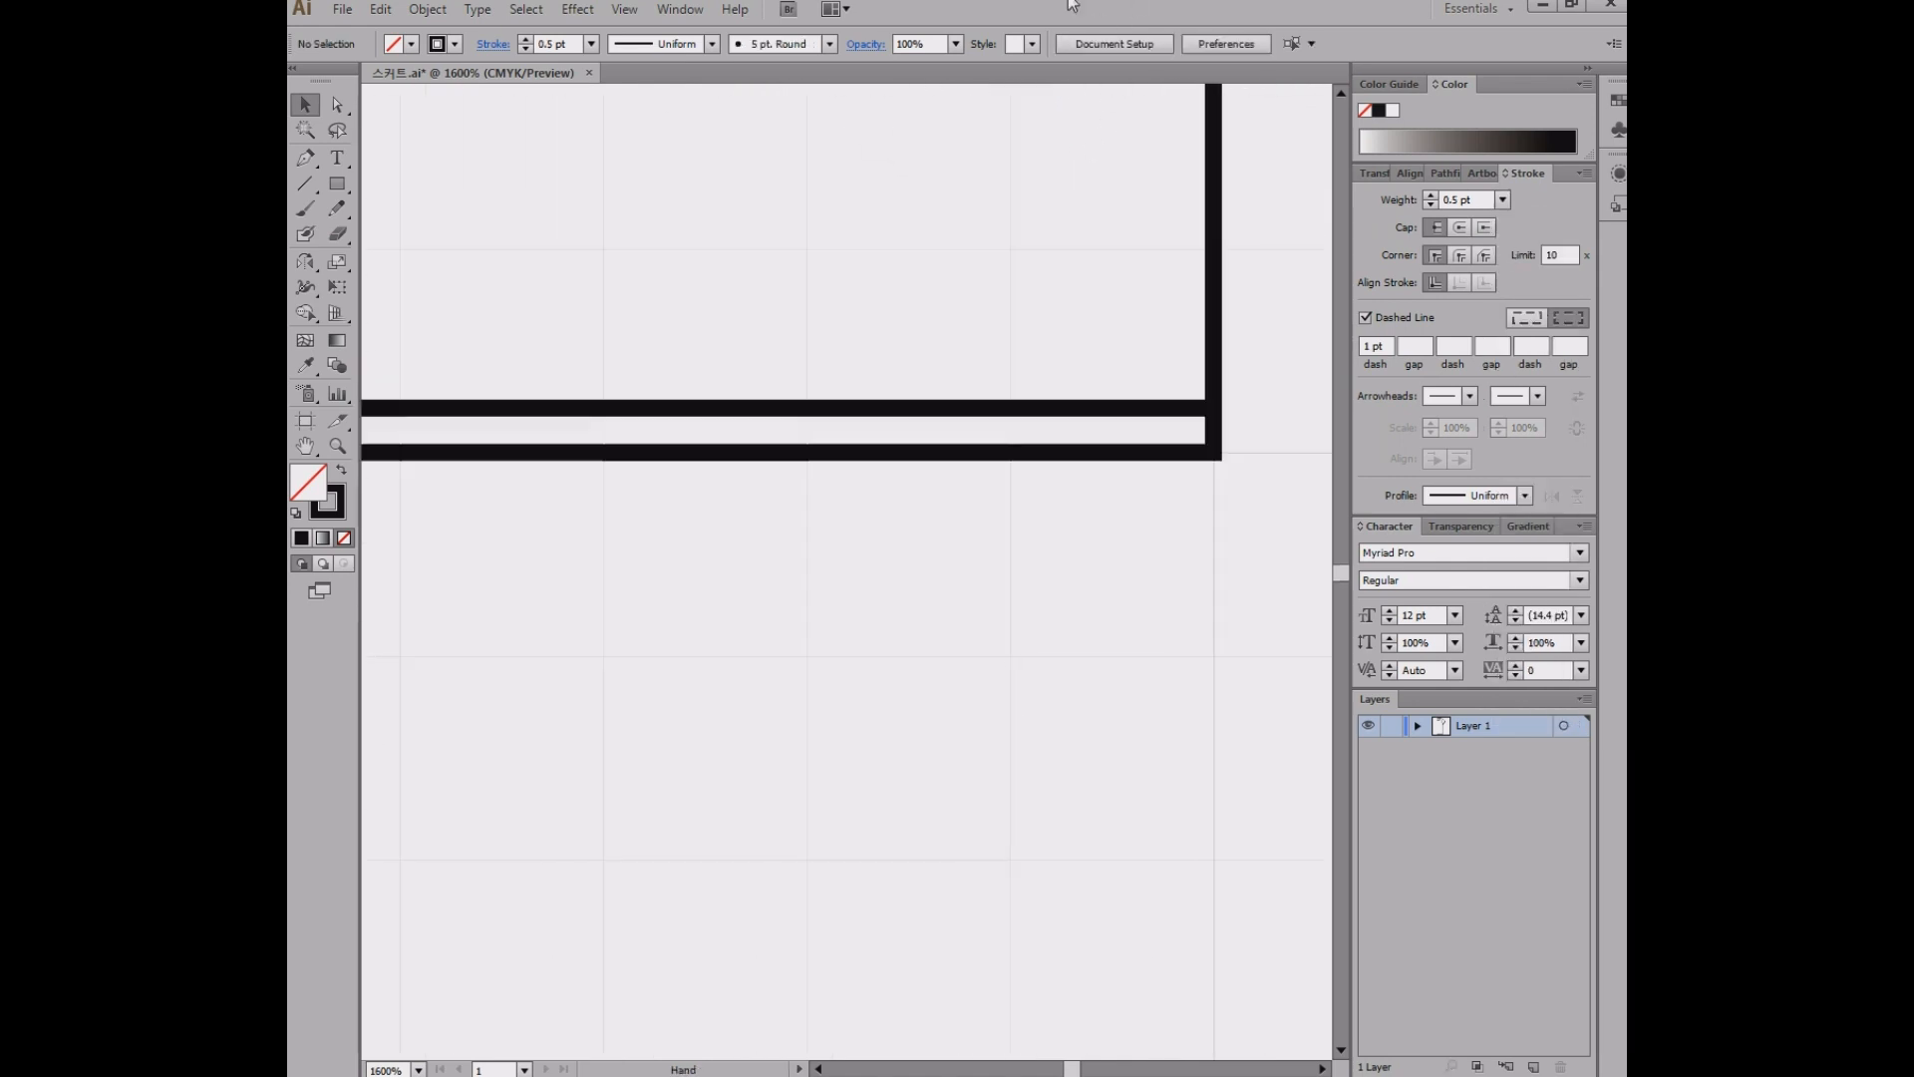
pyautogui.click(1026, 409)
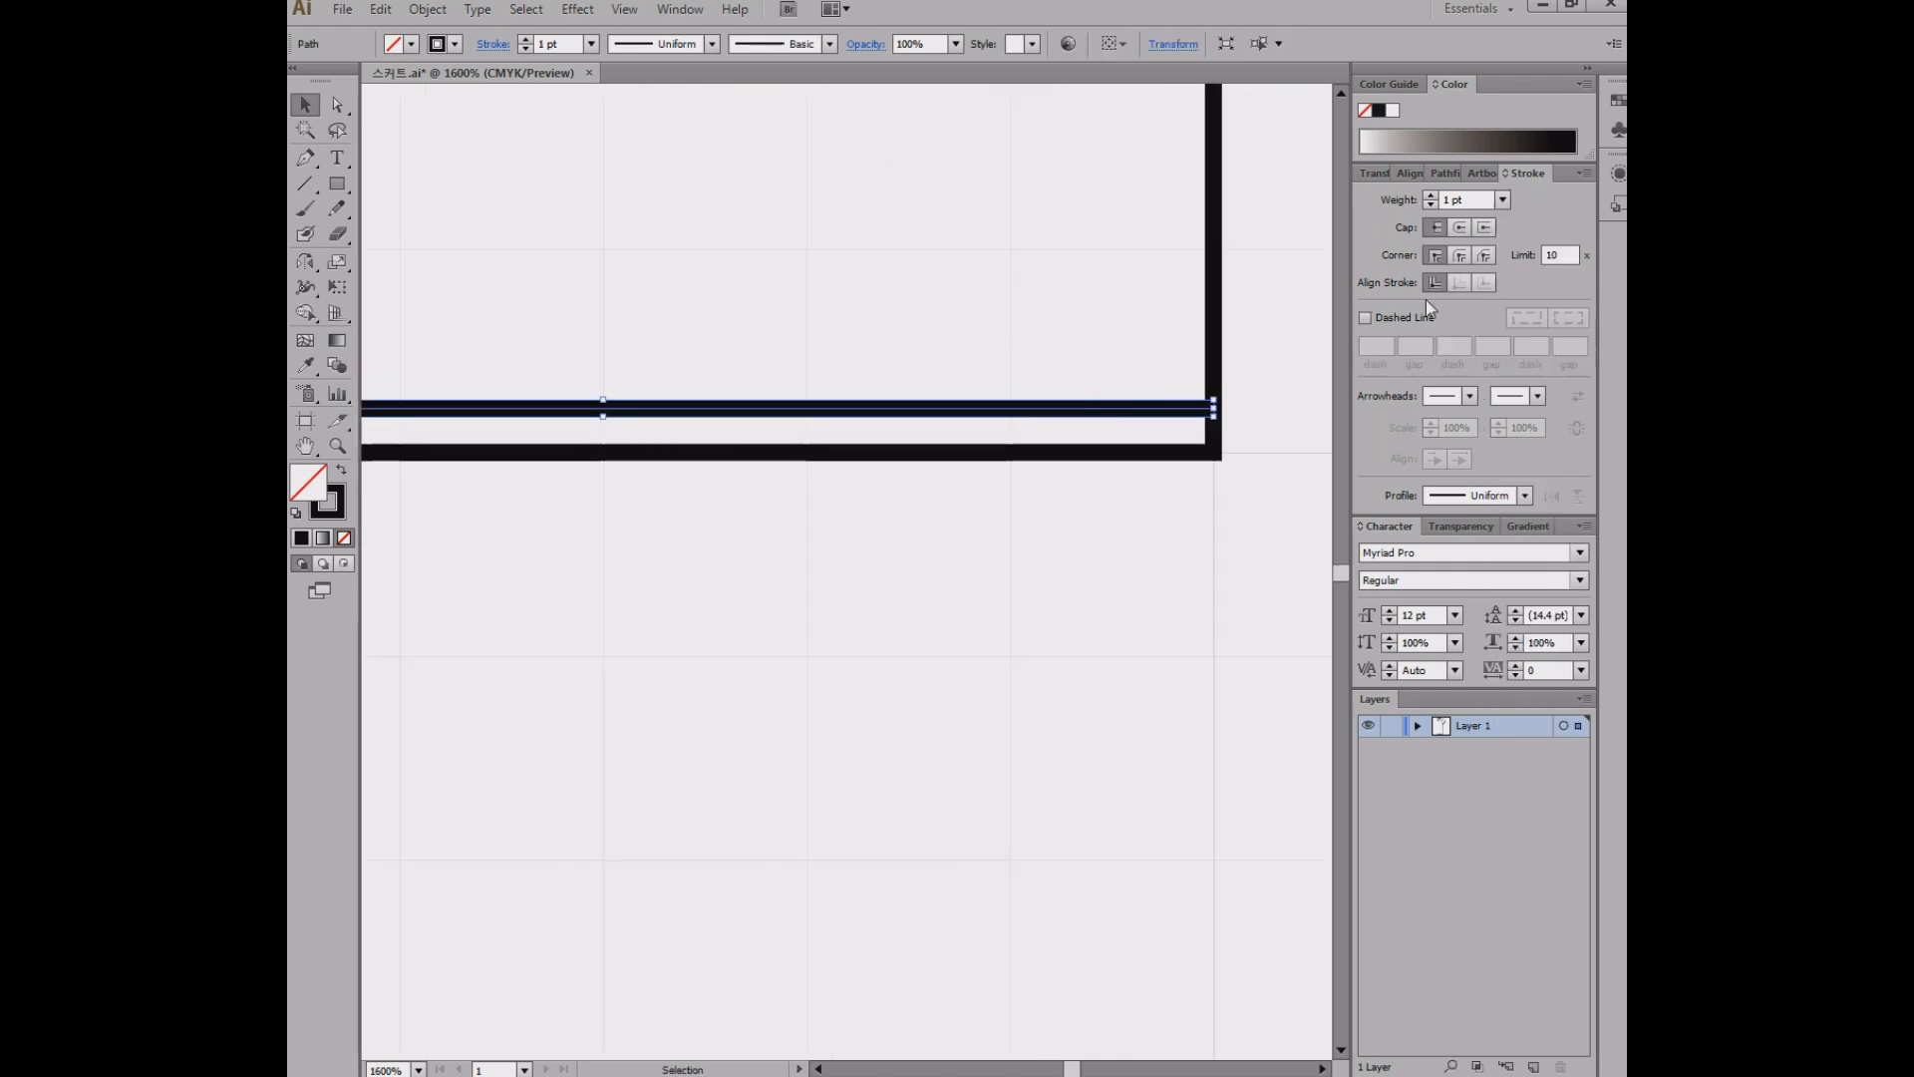
pyautogui.click(1365, 317)
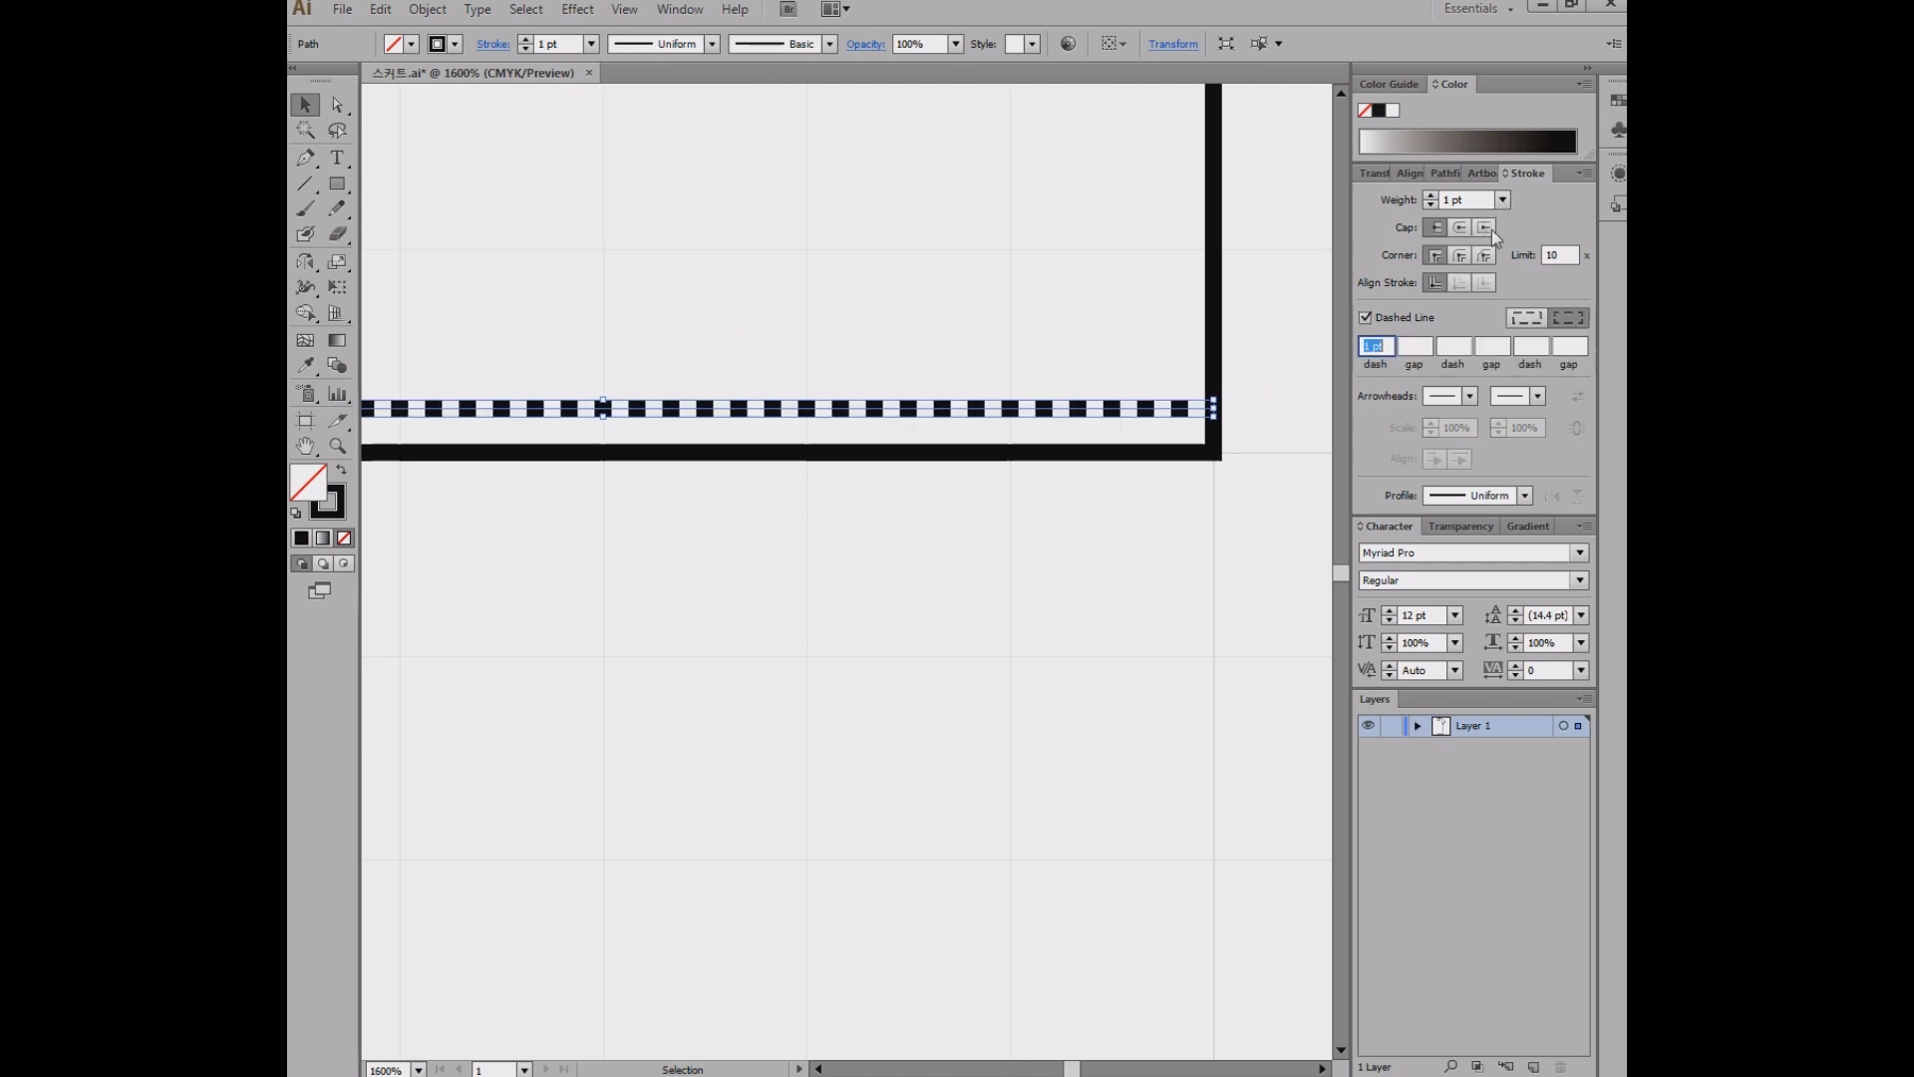
pyautogui.click(1503, 199)
pyautogui.click(1511, 246)
pyautogui.click(911, 324)
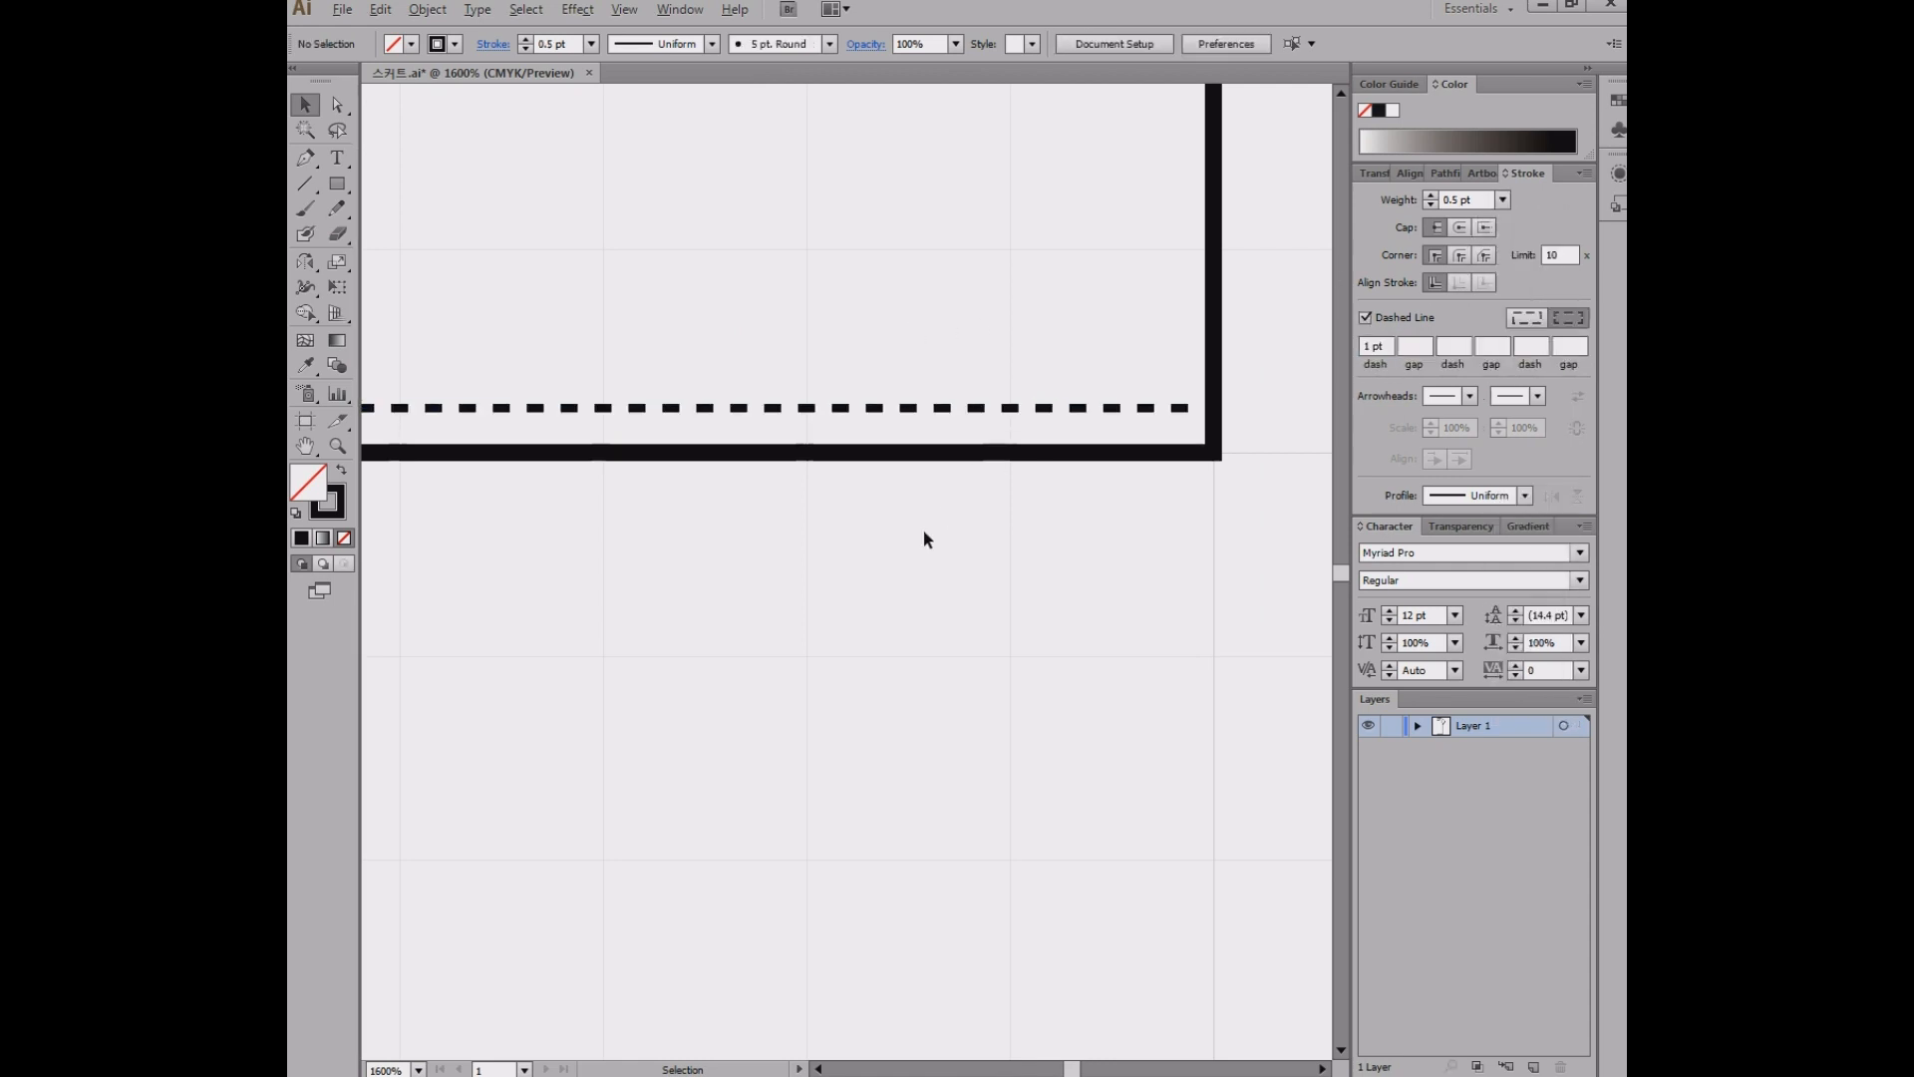
# - Duplicate the dashed bottom hem stitch line slightly above the original, and deselect the copy
pyautogui.scroll(-3, 927, 533)
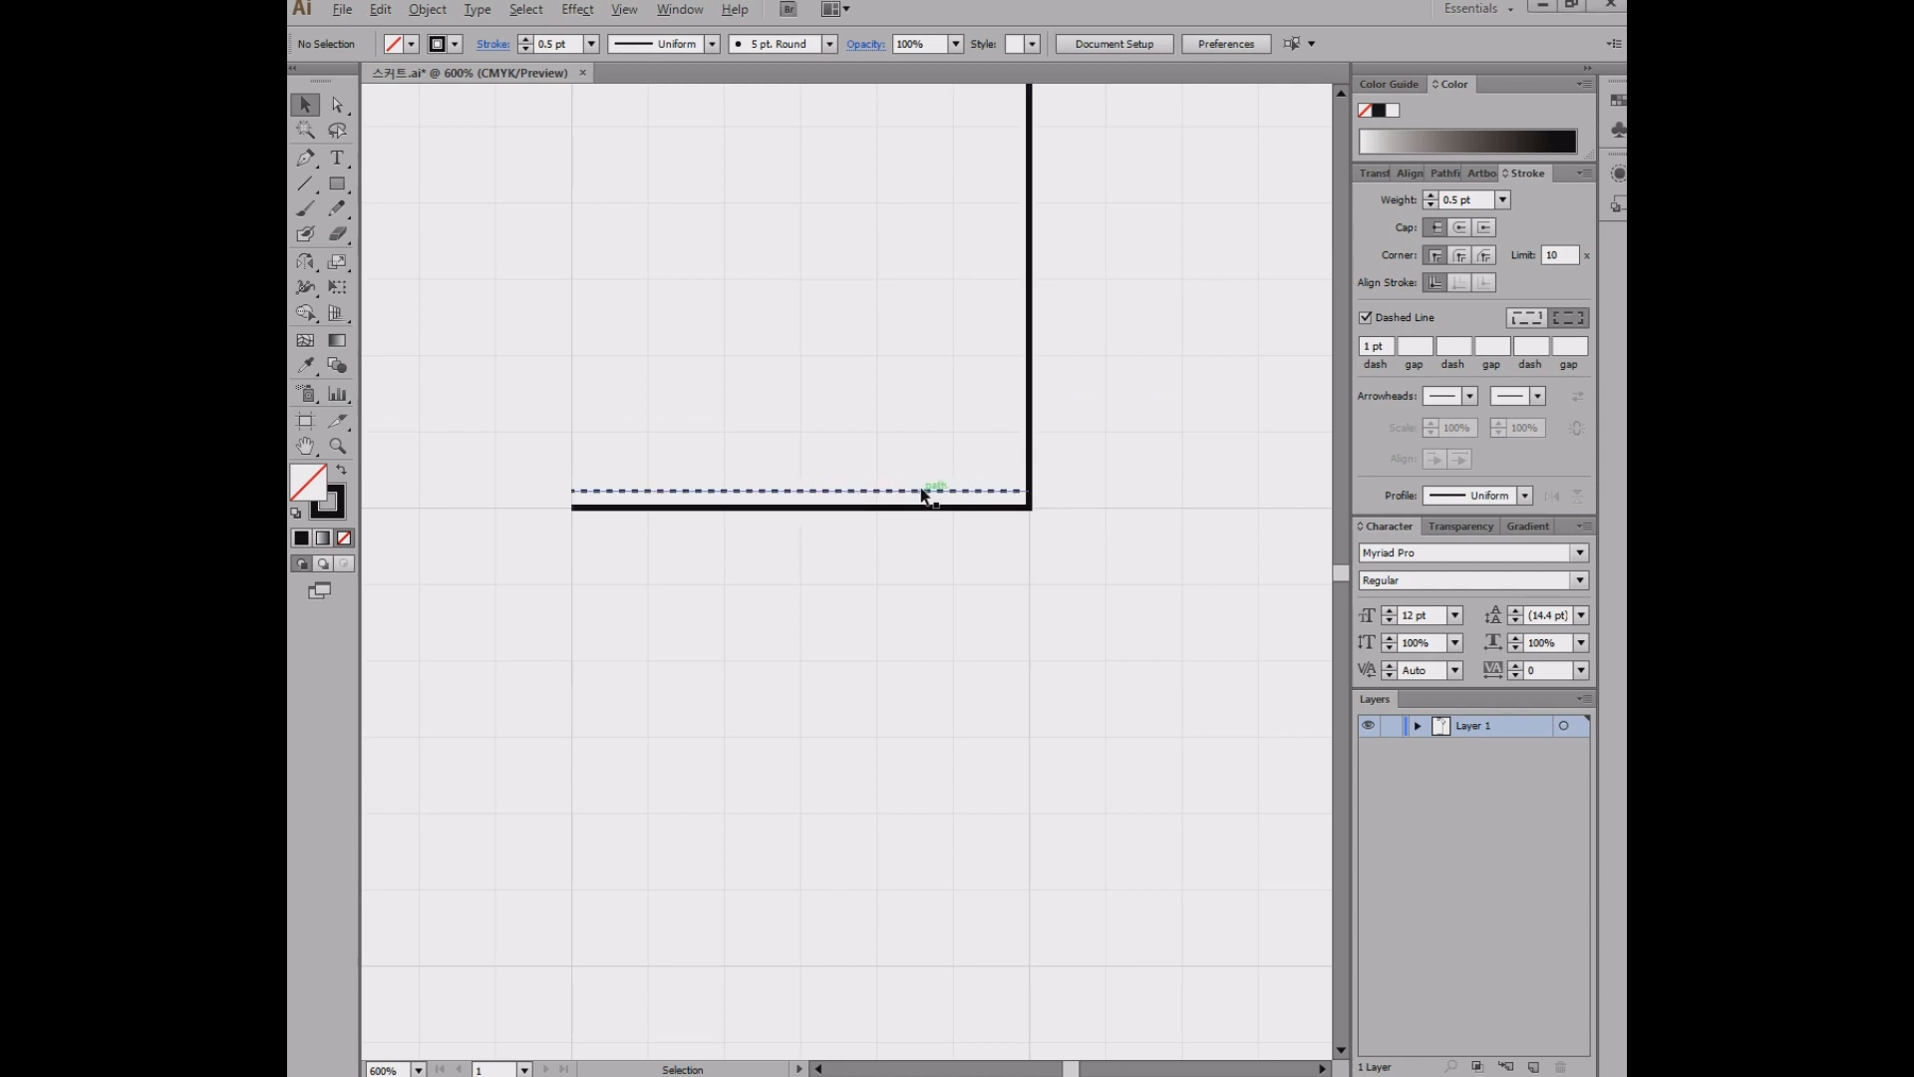
pyautogui.moveTo(922, 488); pyautogui.dragTo(919, 481)
pyautogui.click(1144, 546)
# - Switch to the reference image 도식화1.jpg and examine the double stitching along the shirt's bottom hem
pyautogui.moveTo(1165, 248); pyautogui.dragTo(1011, 237)
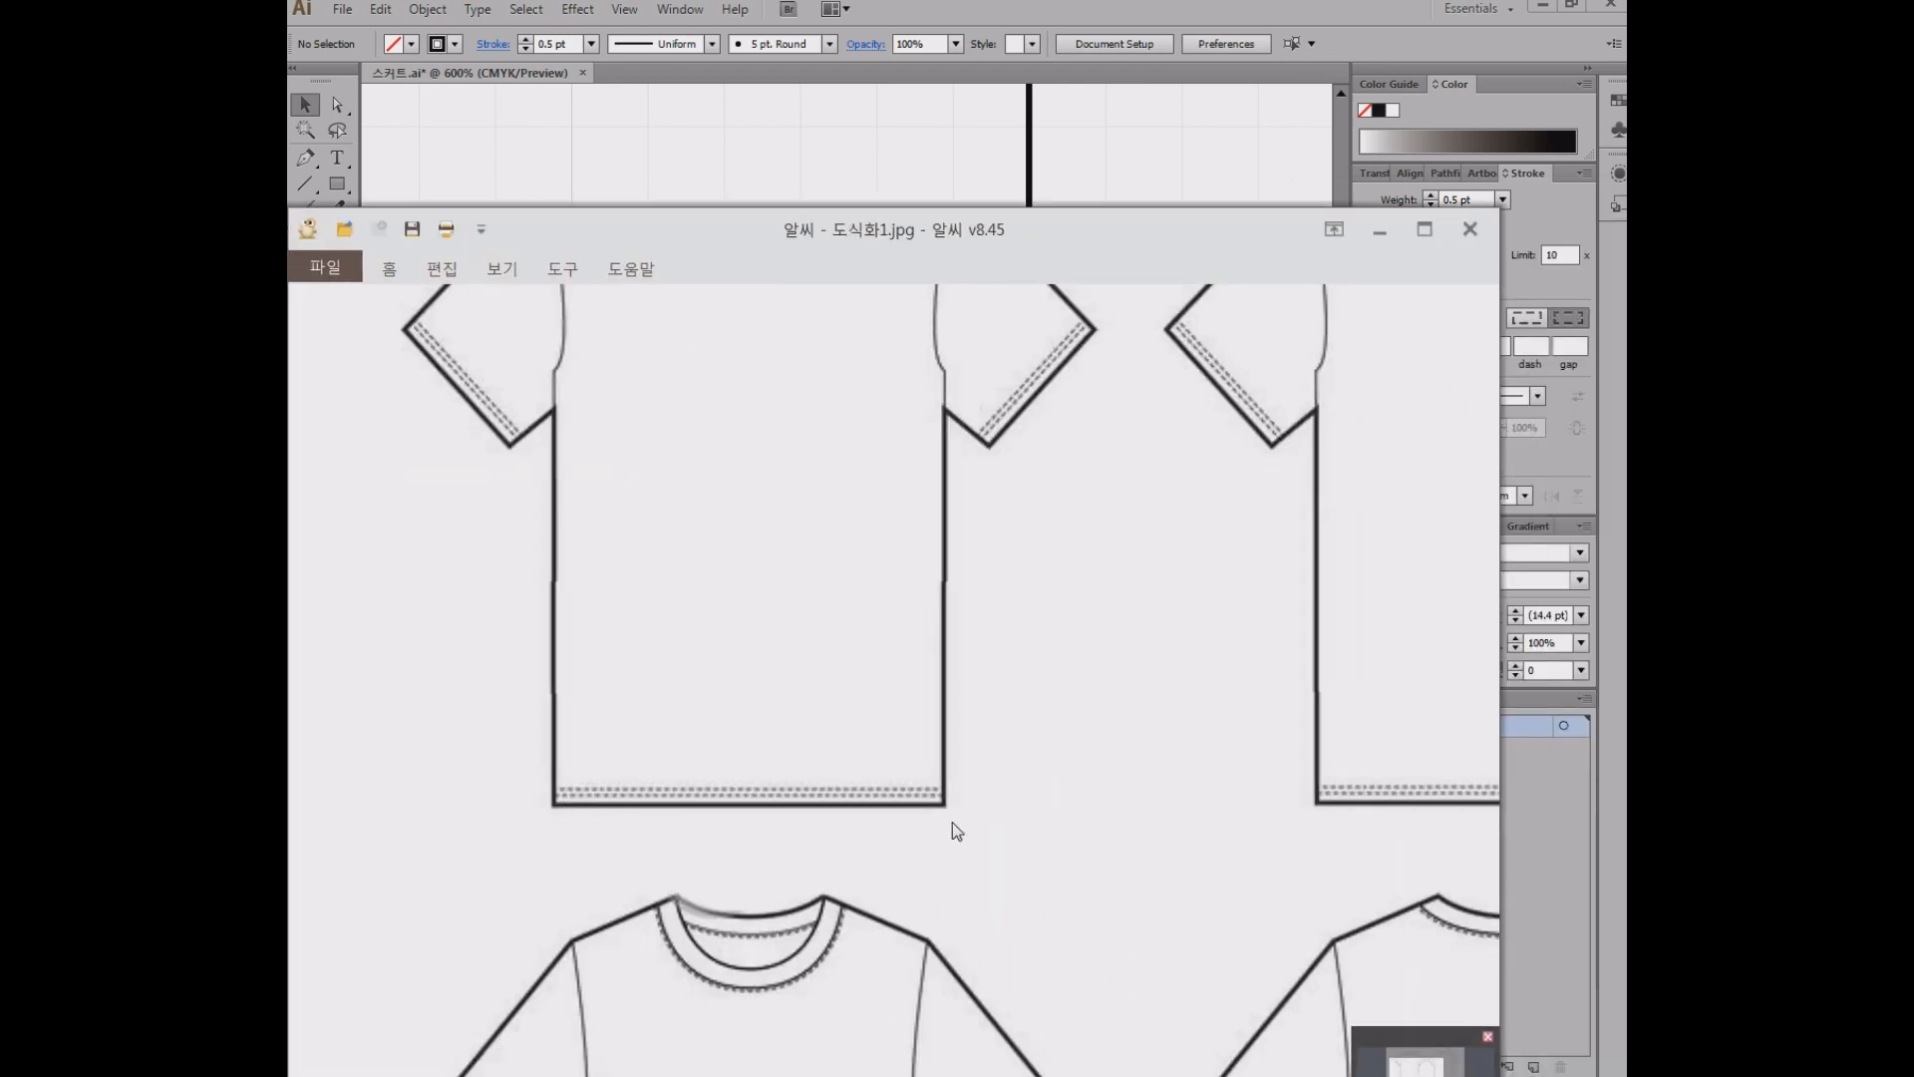
pyautogui.press('alt')
pyautogui.press('alt')
pyautogui.scroll(5, 809, 809)
pyautogui.moveTo(784, 899); pyautogui.dragTo(955, 538)
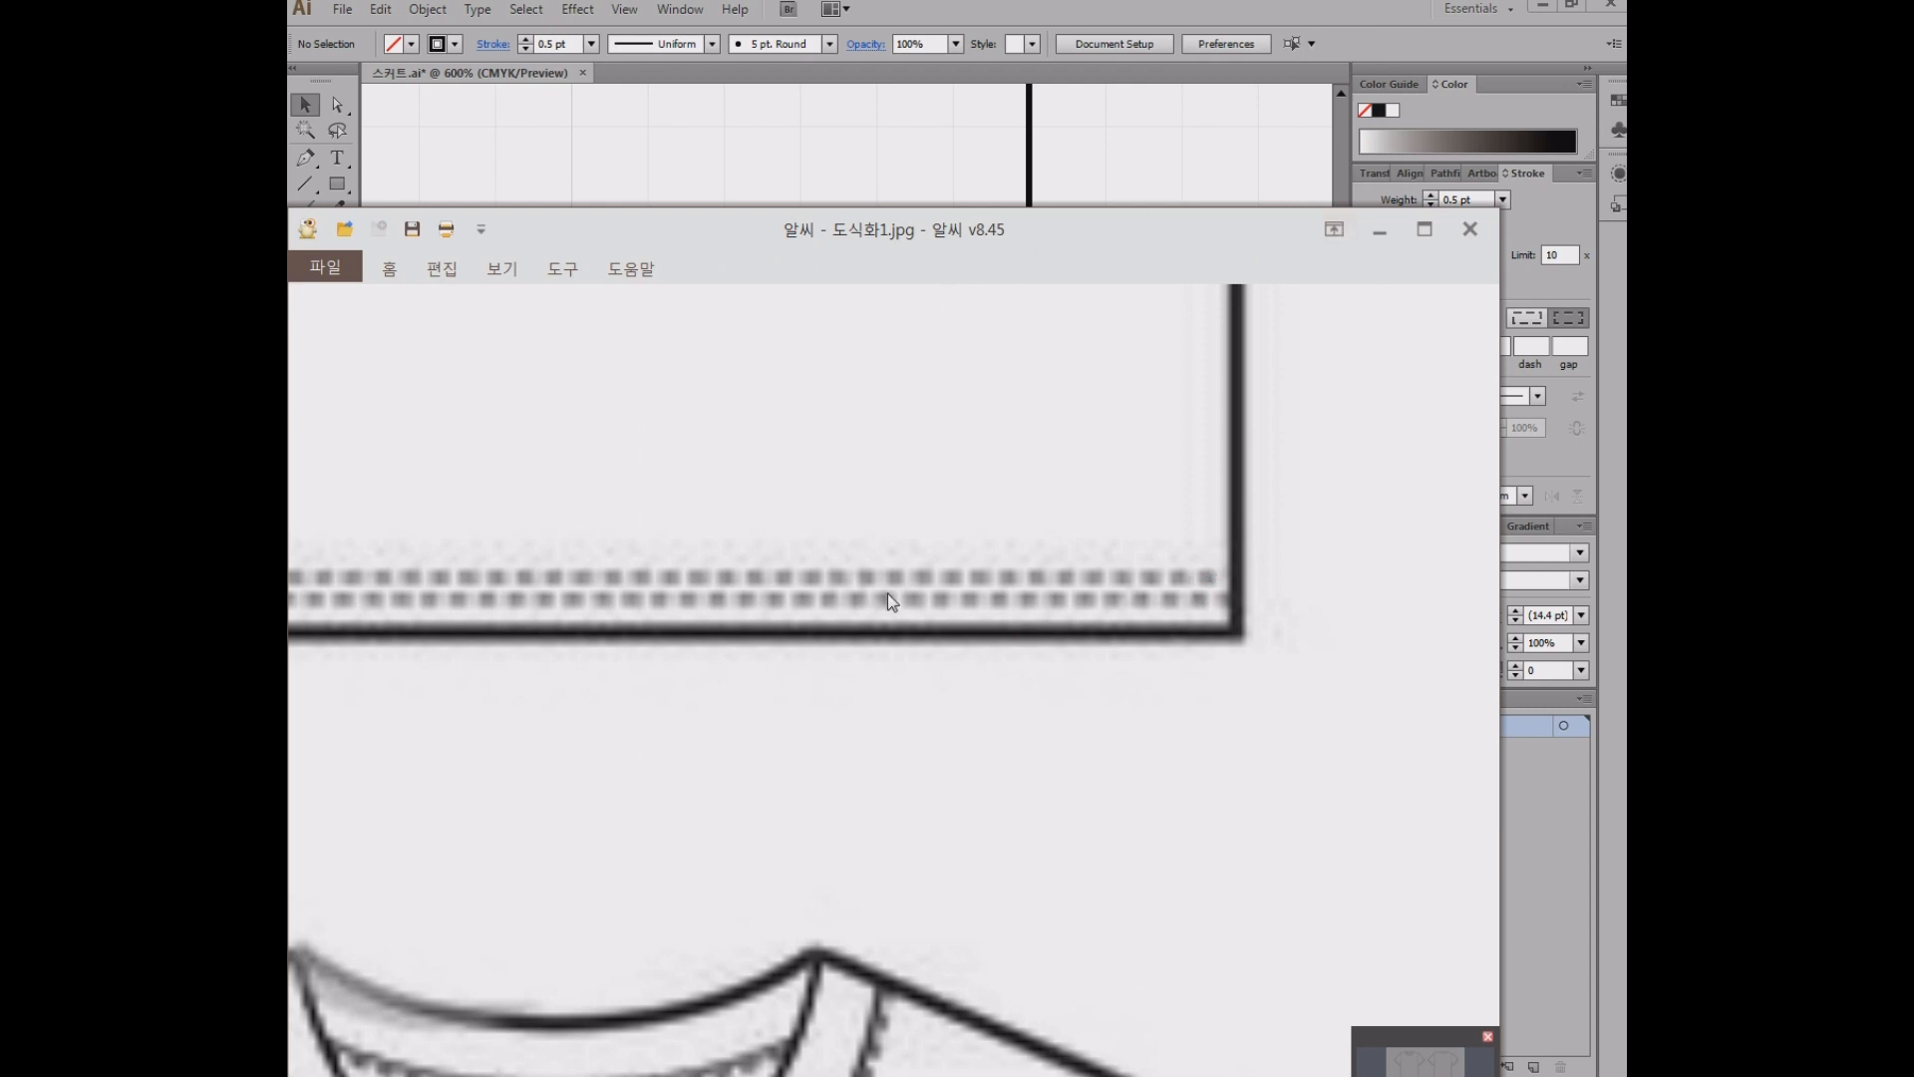
pyautogui.hotkey('alt', 'Tab')
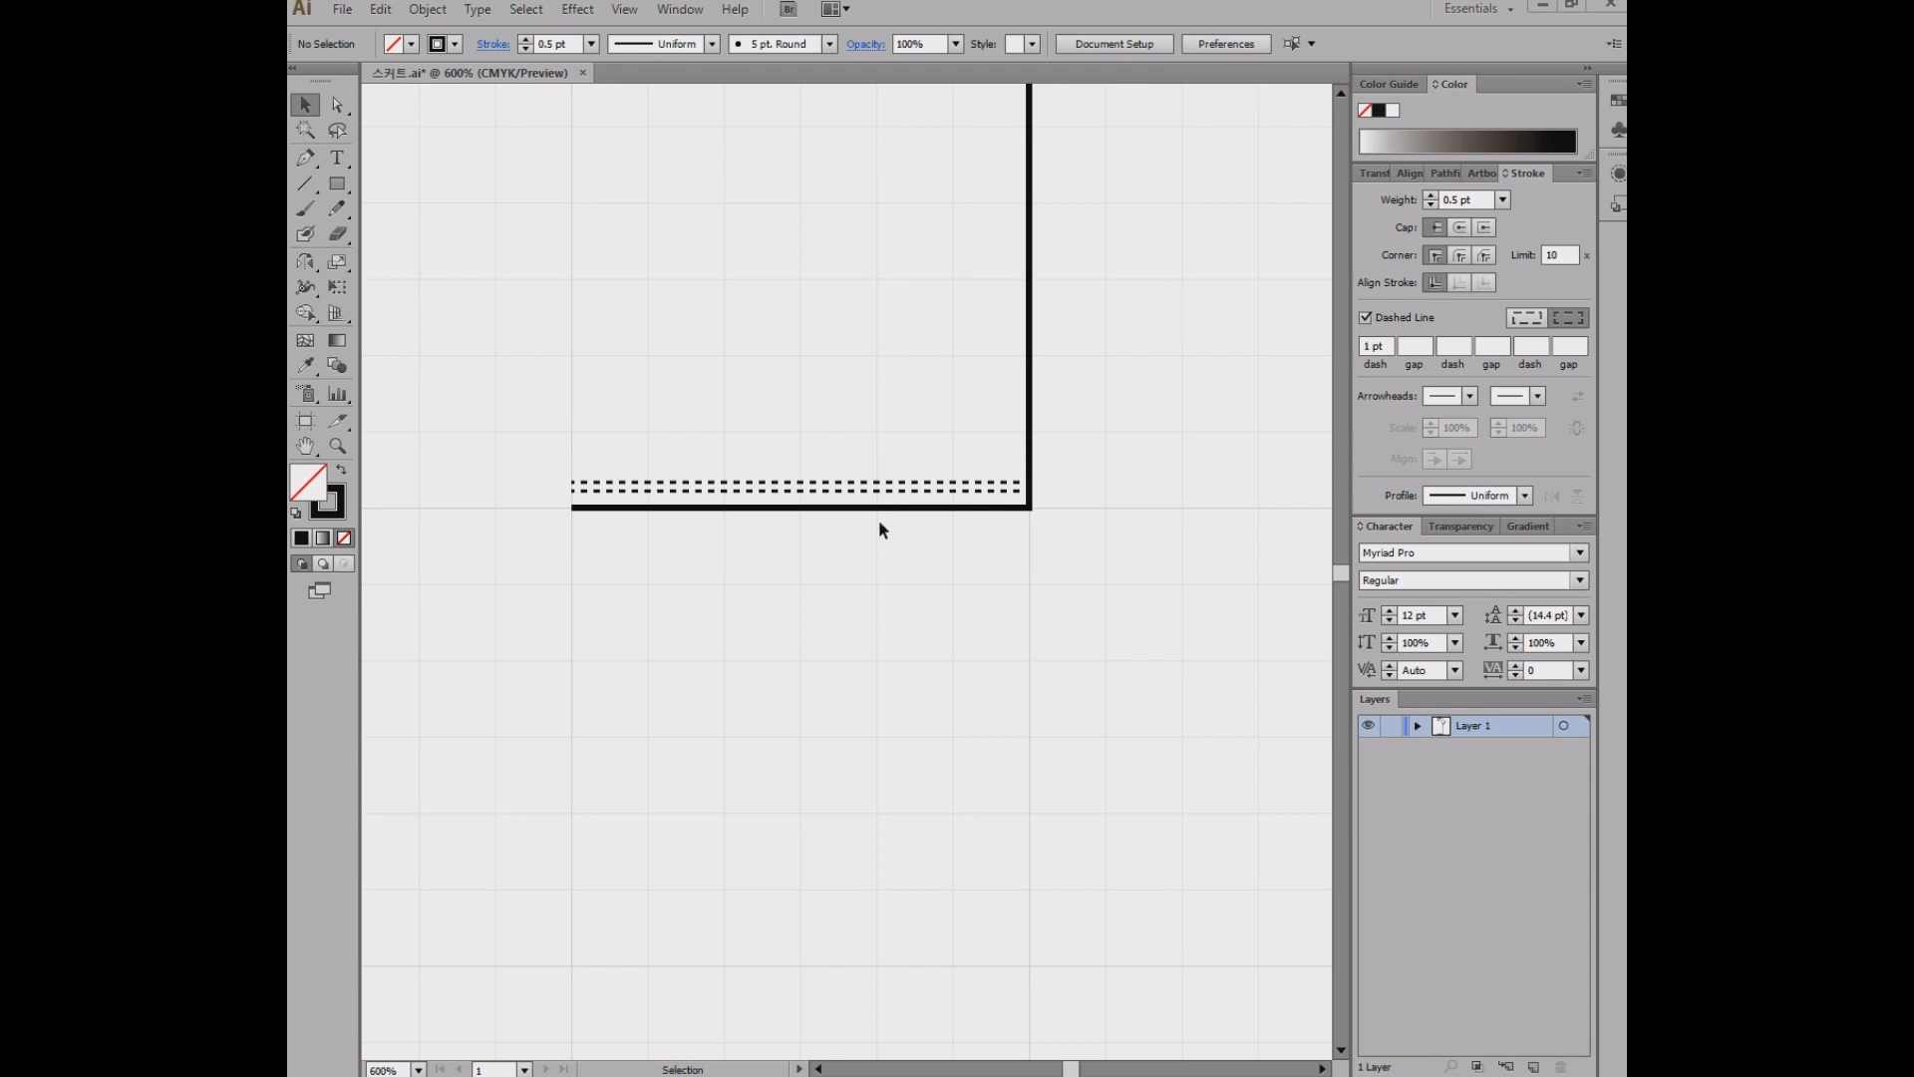
# - Shift the upper bottom hem stitch line slightly sideways to stagger its dashes, and move it closer to the lower one
pyautogui.scroll(3, 901, 523)
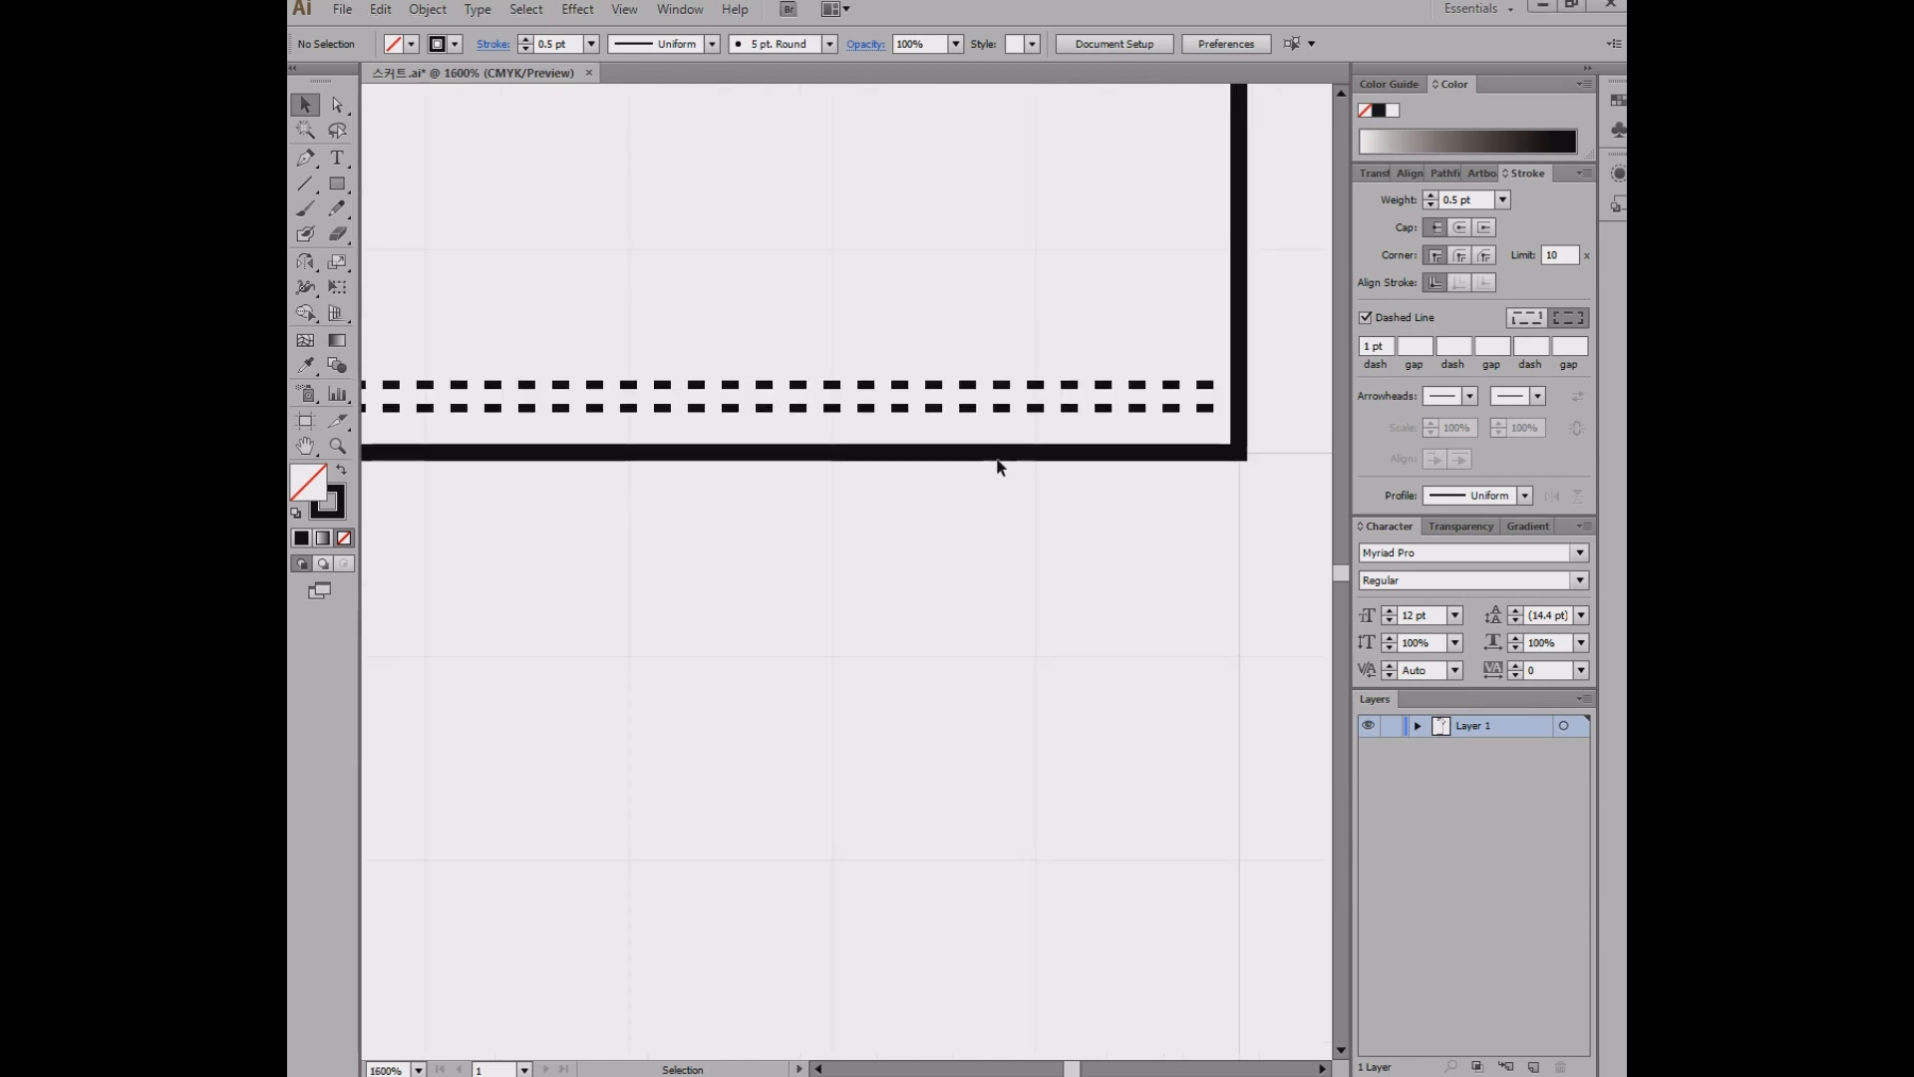
pyautogui.scroll(2, 999, 466)
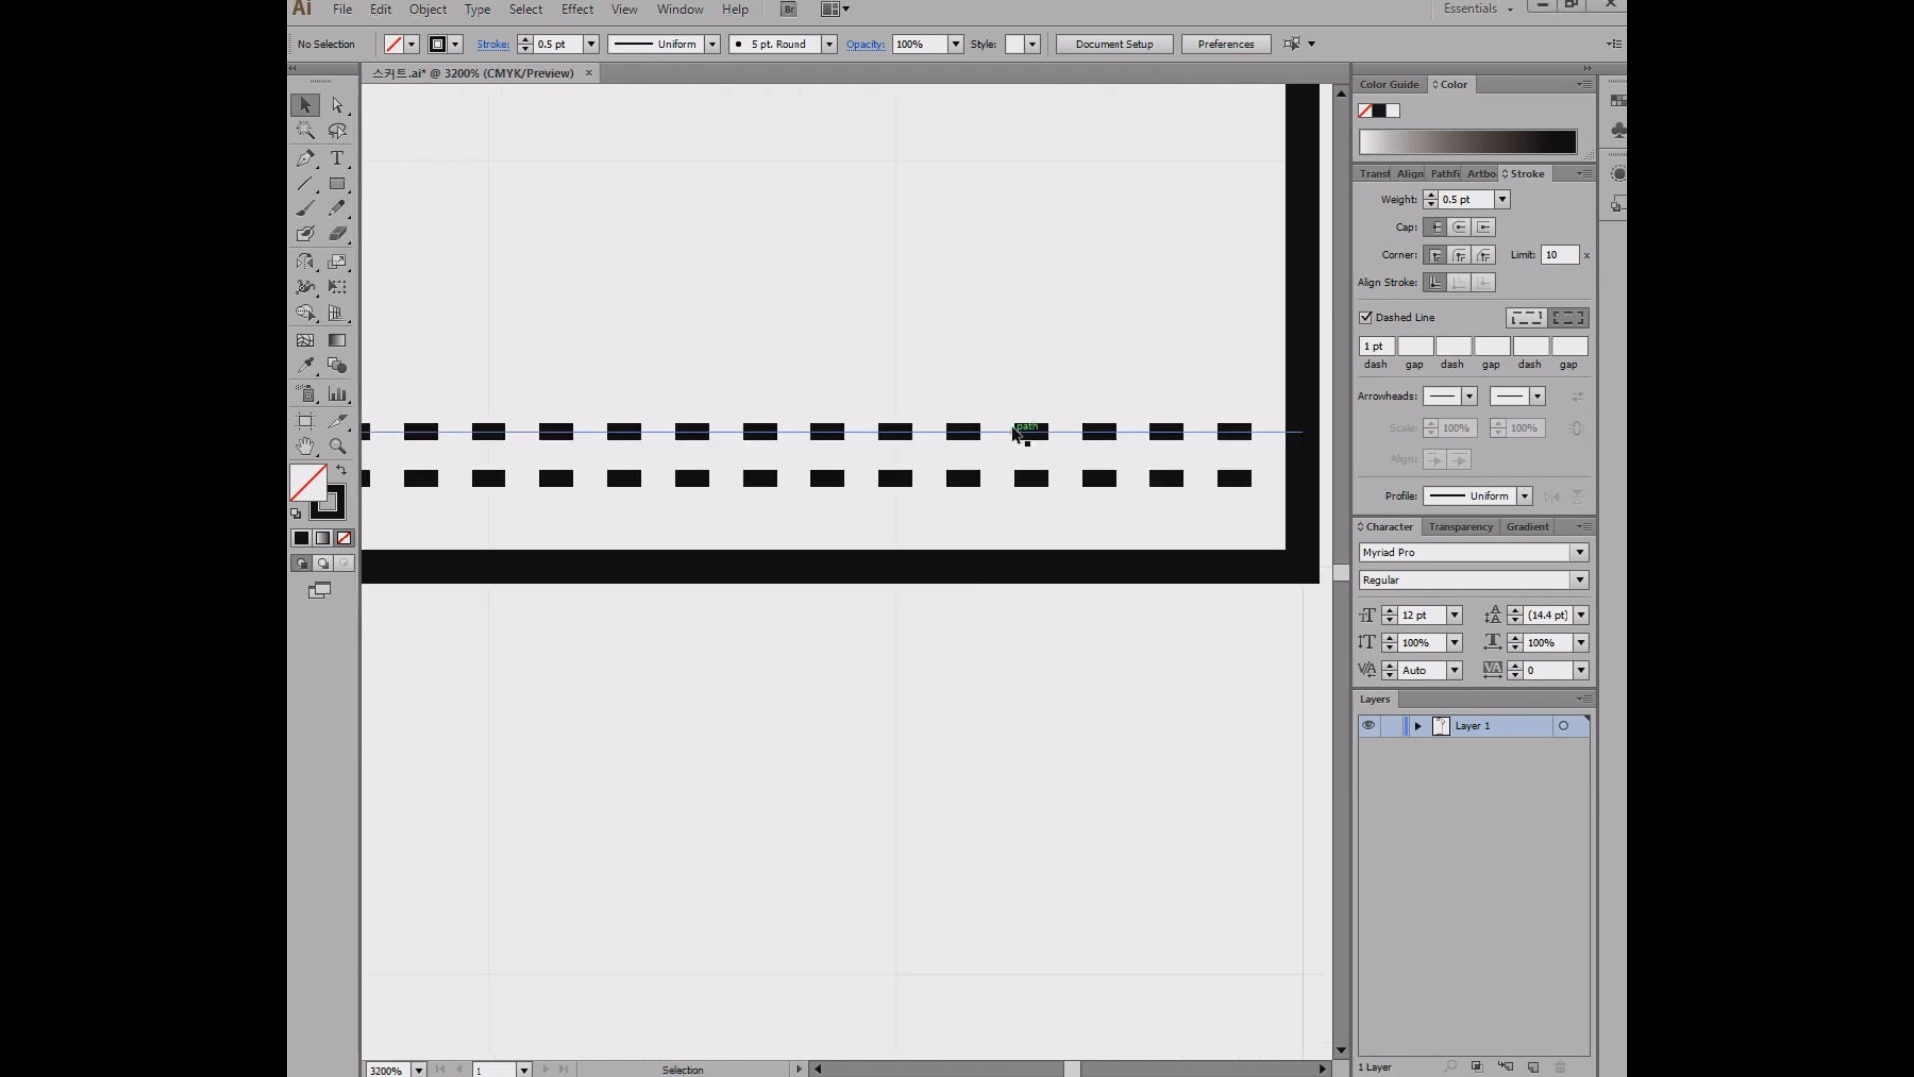
pyautogui.moveTo(1015, 436); pyautogui.dragTo(1030, 437)
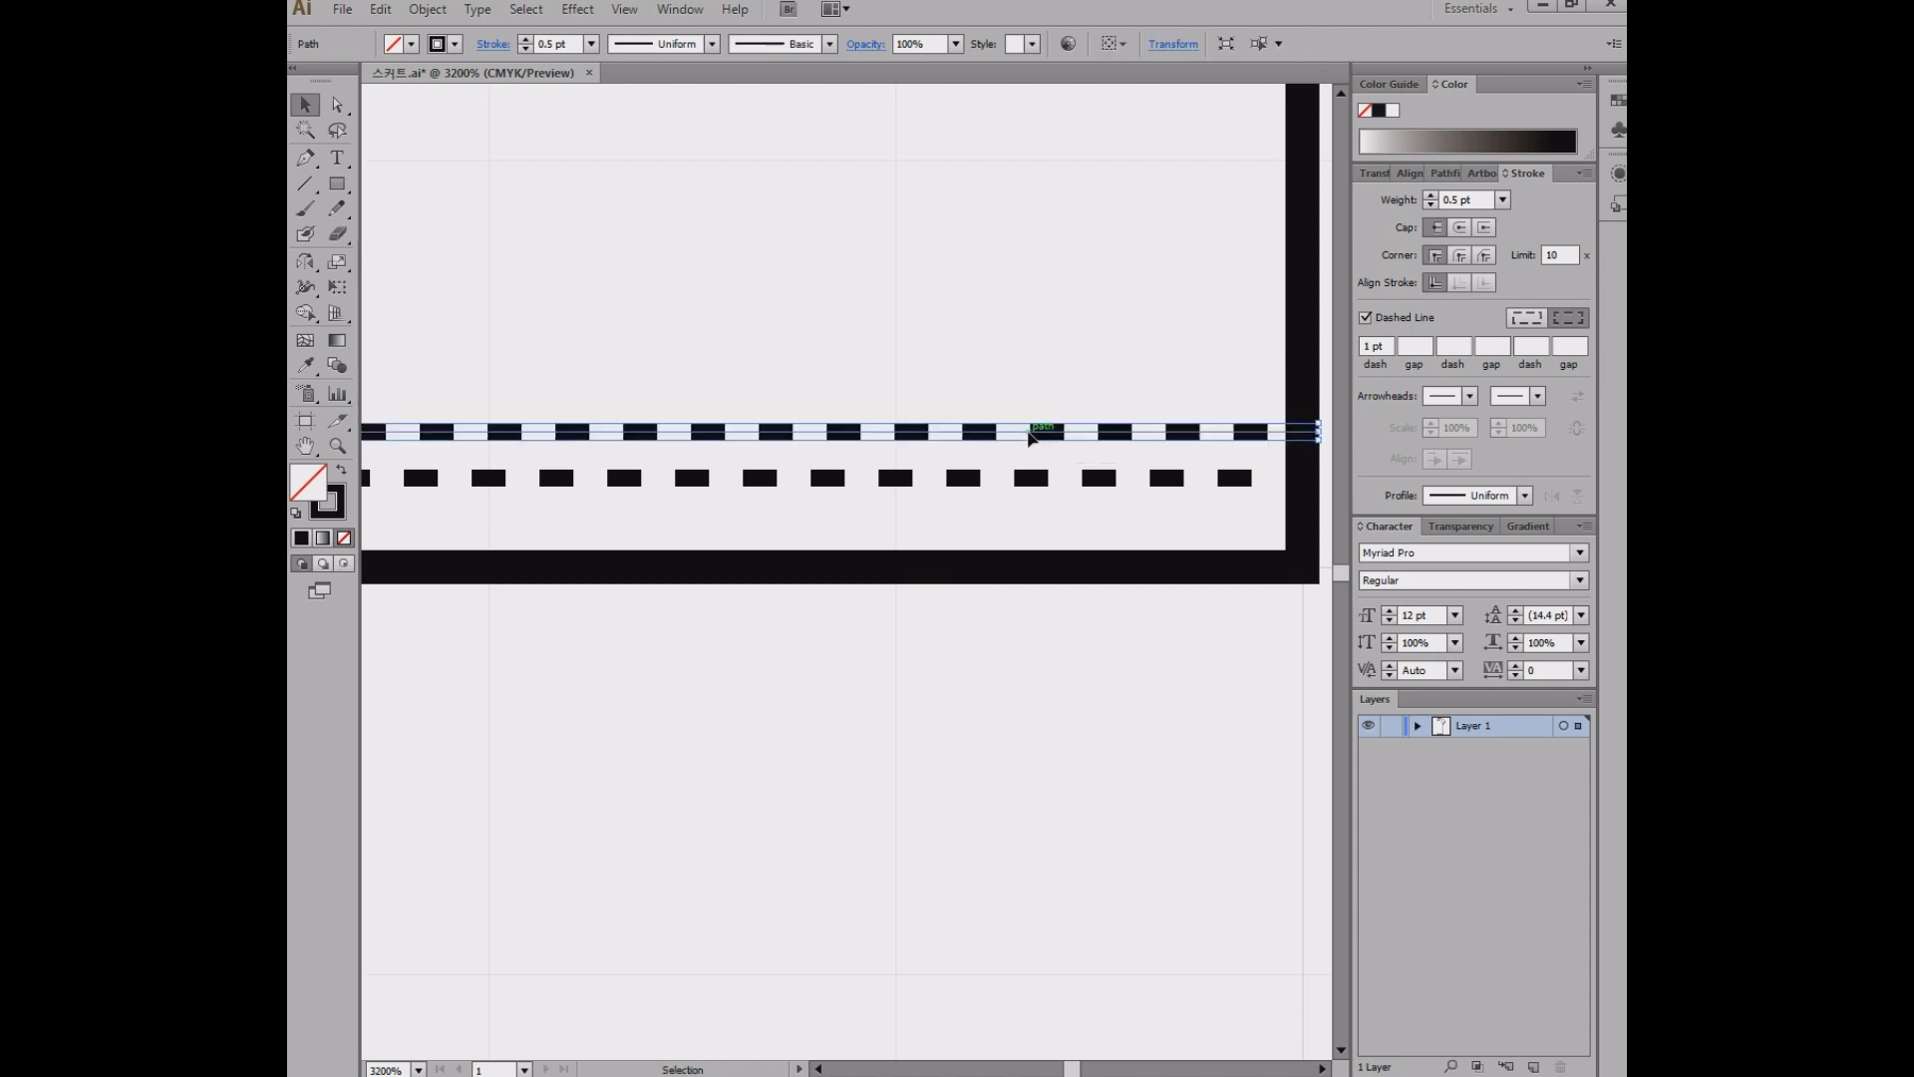
pyautogui.click(1097, 638)
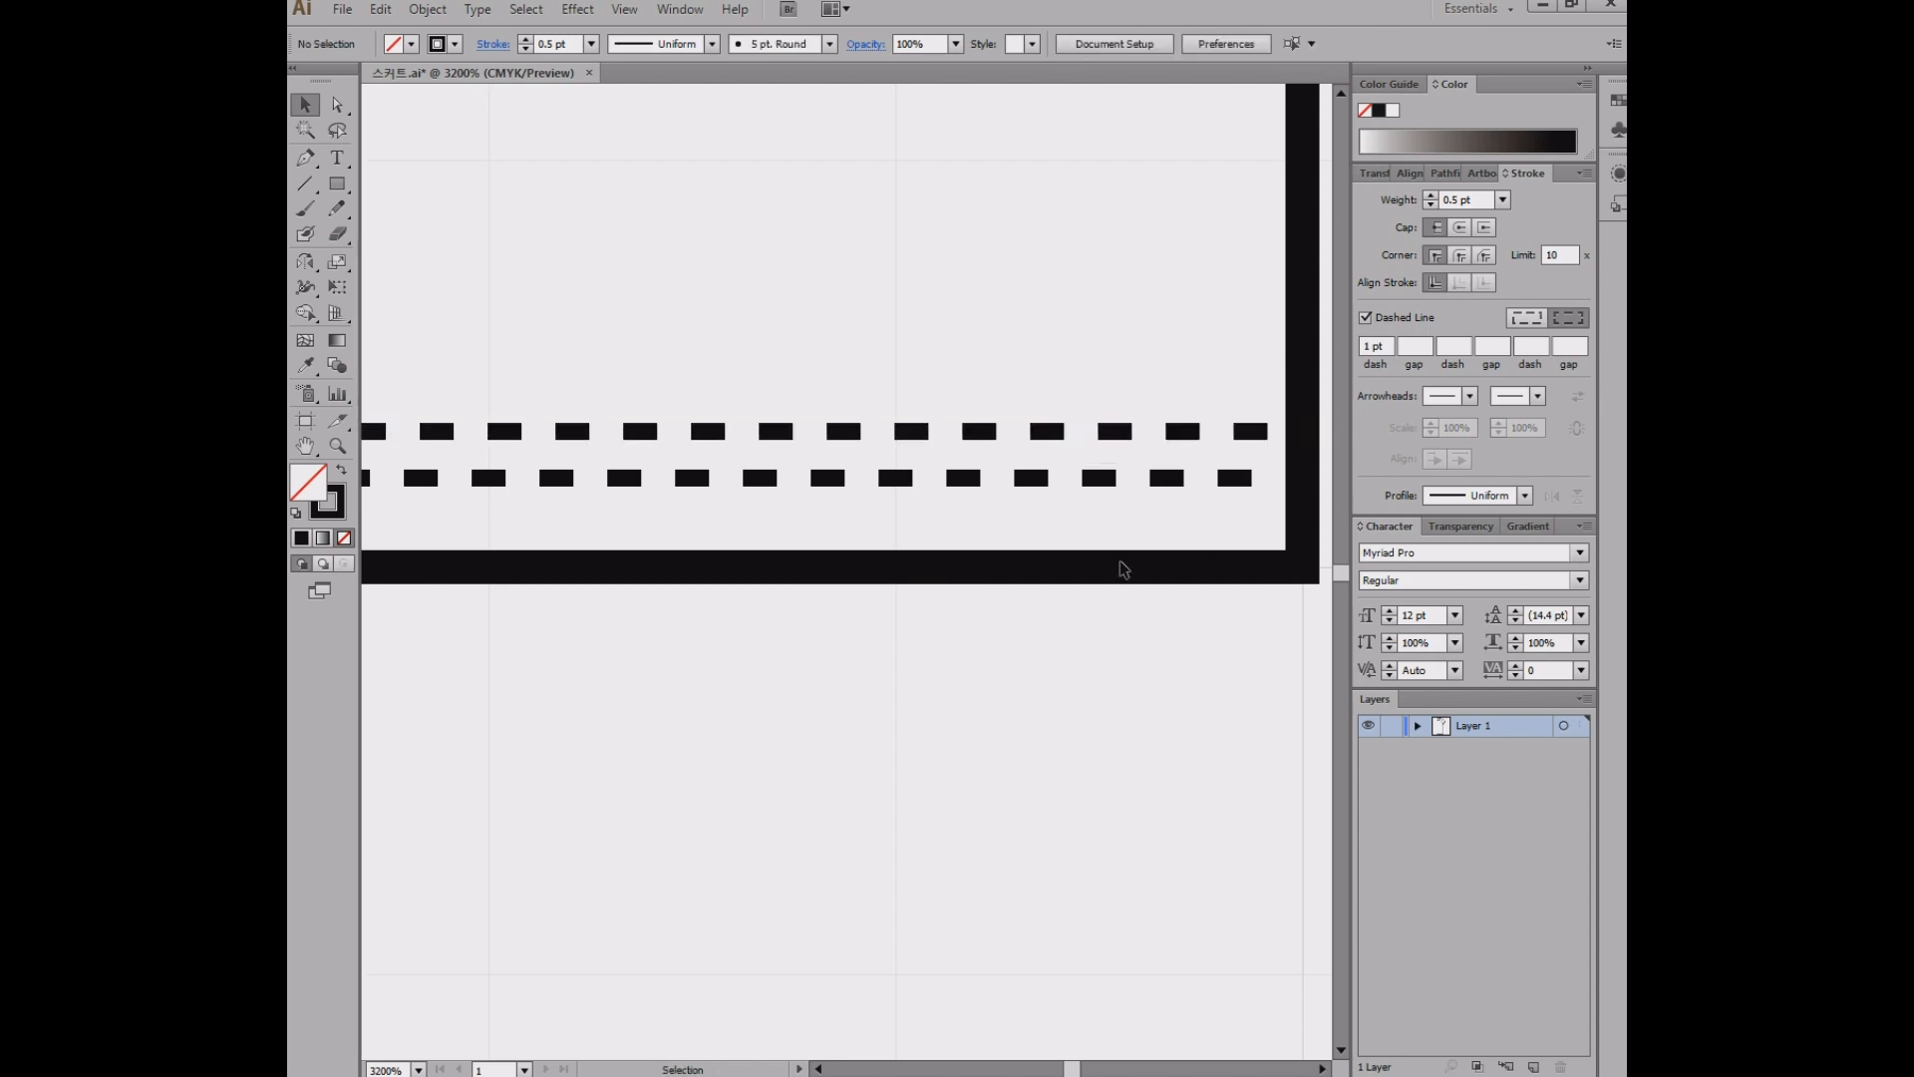
pyautogui.moveTo(945, 433); pyautogui.dragTo(945, 446)
pyautogui.click(1023, 493)
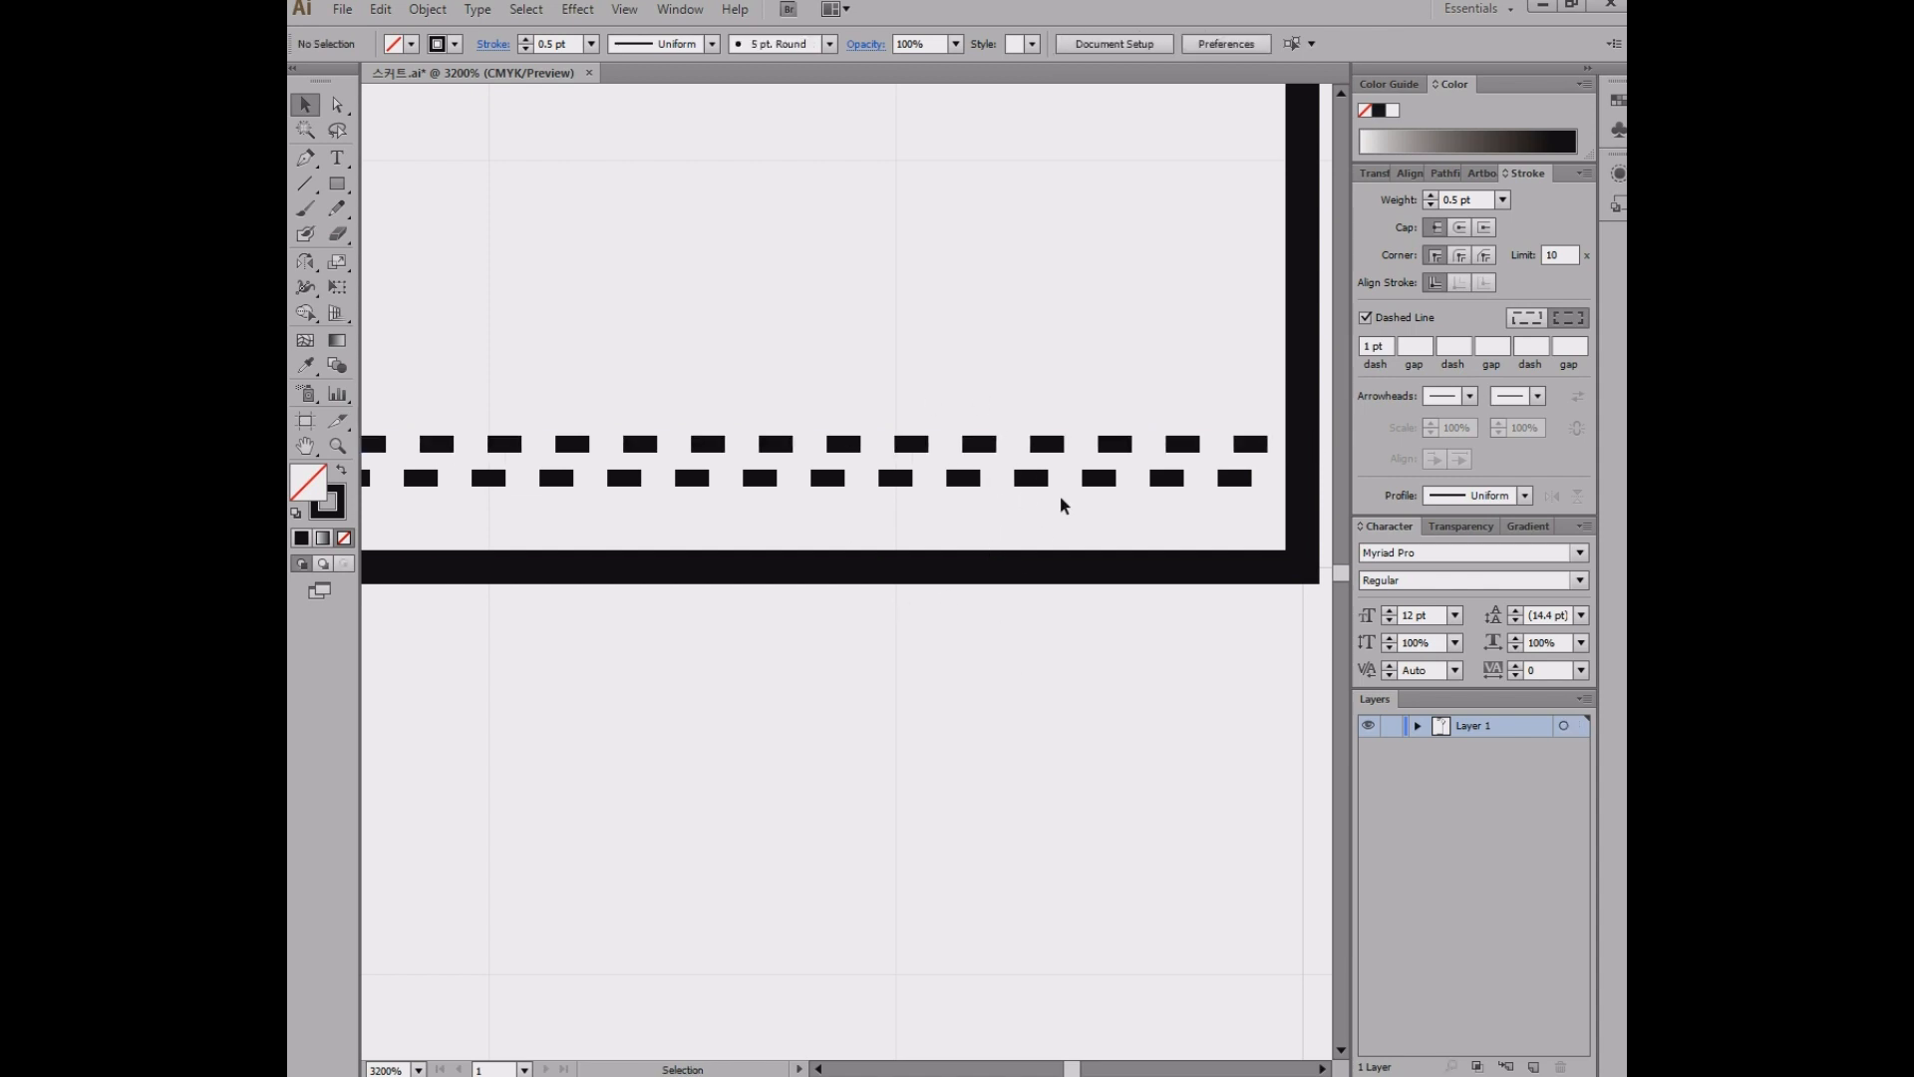
# - Move the upper bottom hem stitch line further outward so its end extends past the side seam
pyautogui.scroll(-2, 868, 650)
pyautogui.press('alt')
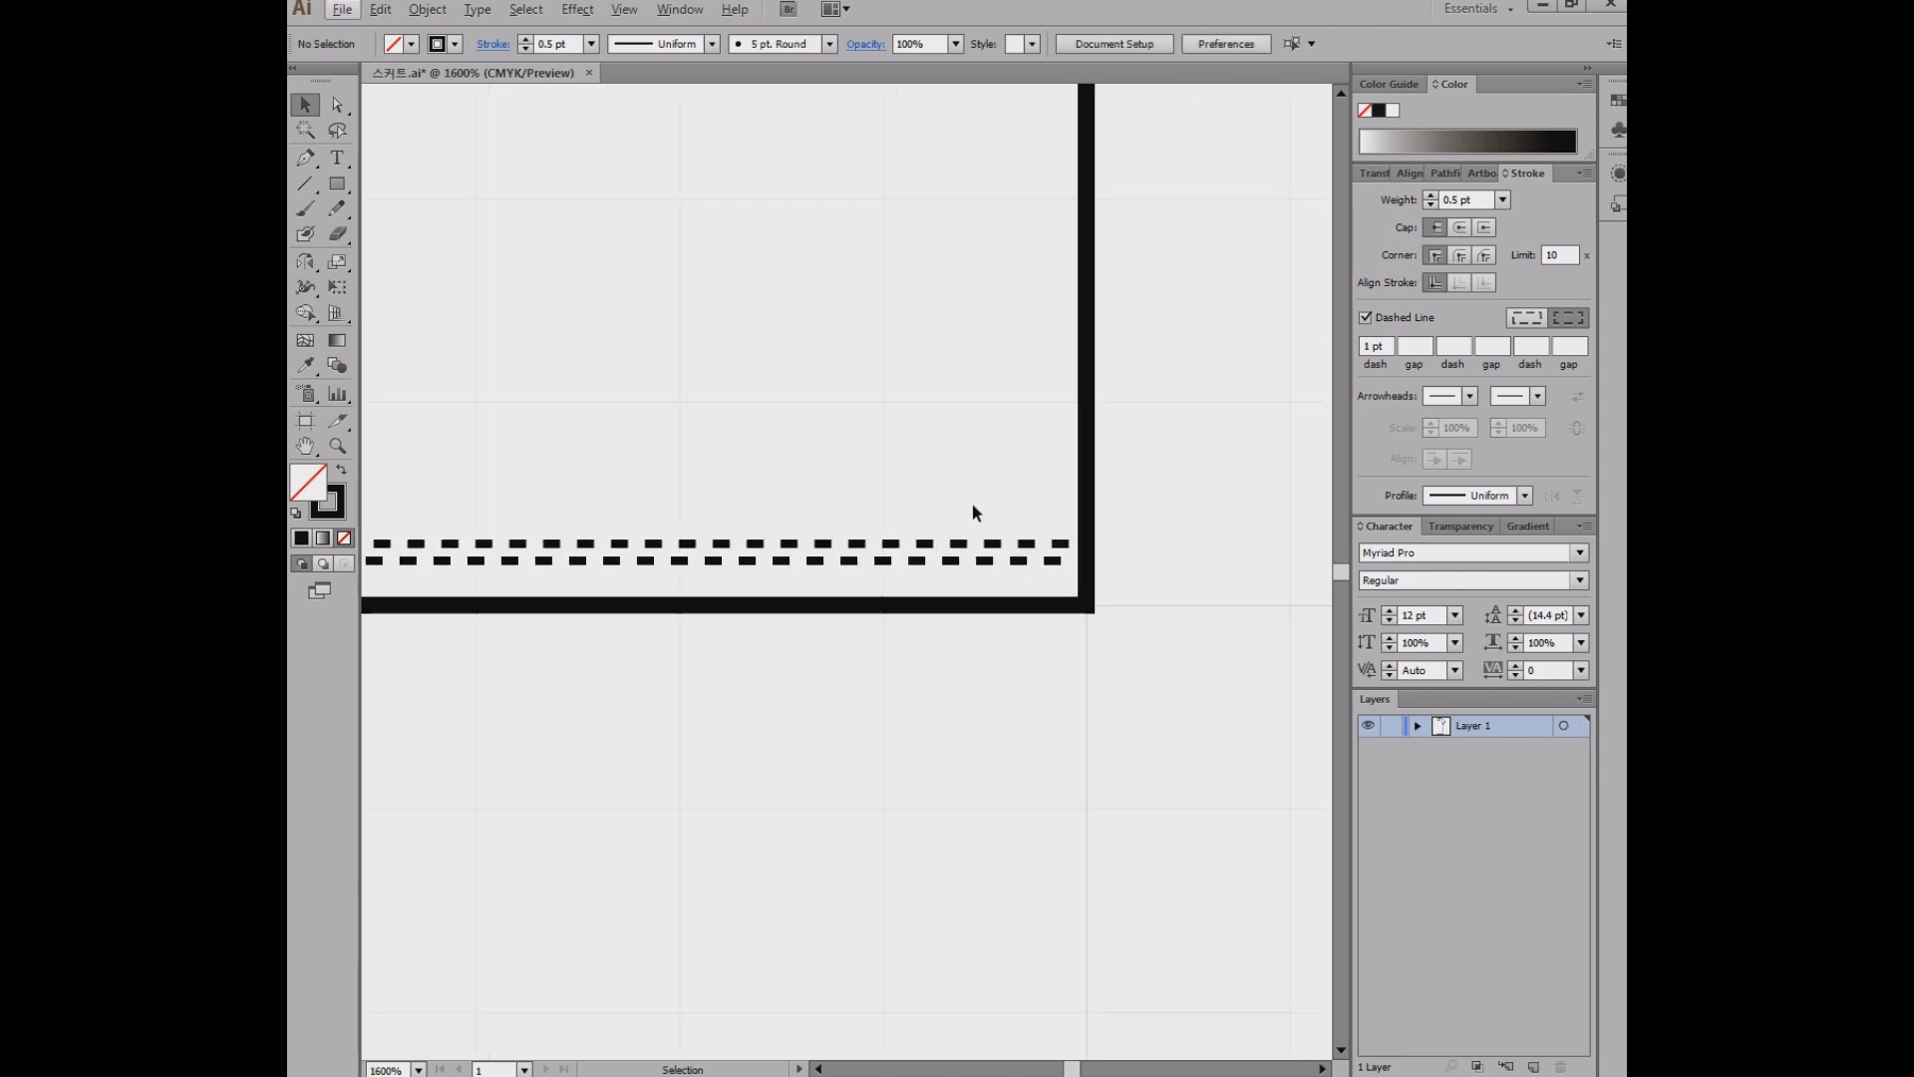
pyautogui.moveTo(977, 546); pyautogui.dragTo(1014, 552)
pyautogui.click(1162, 554)
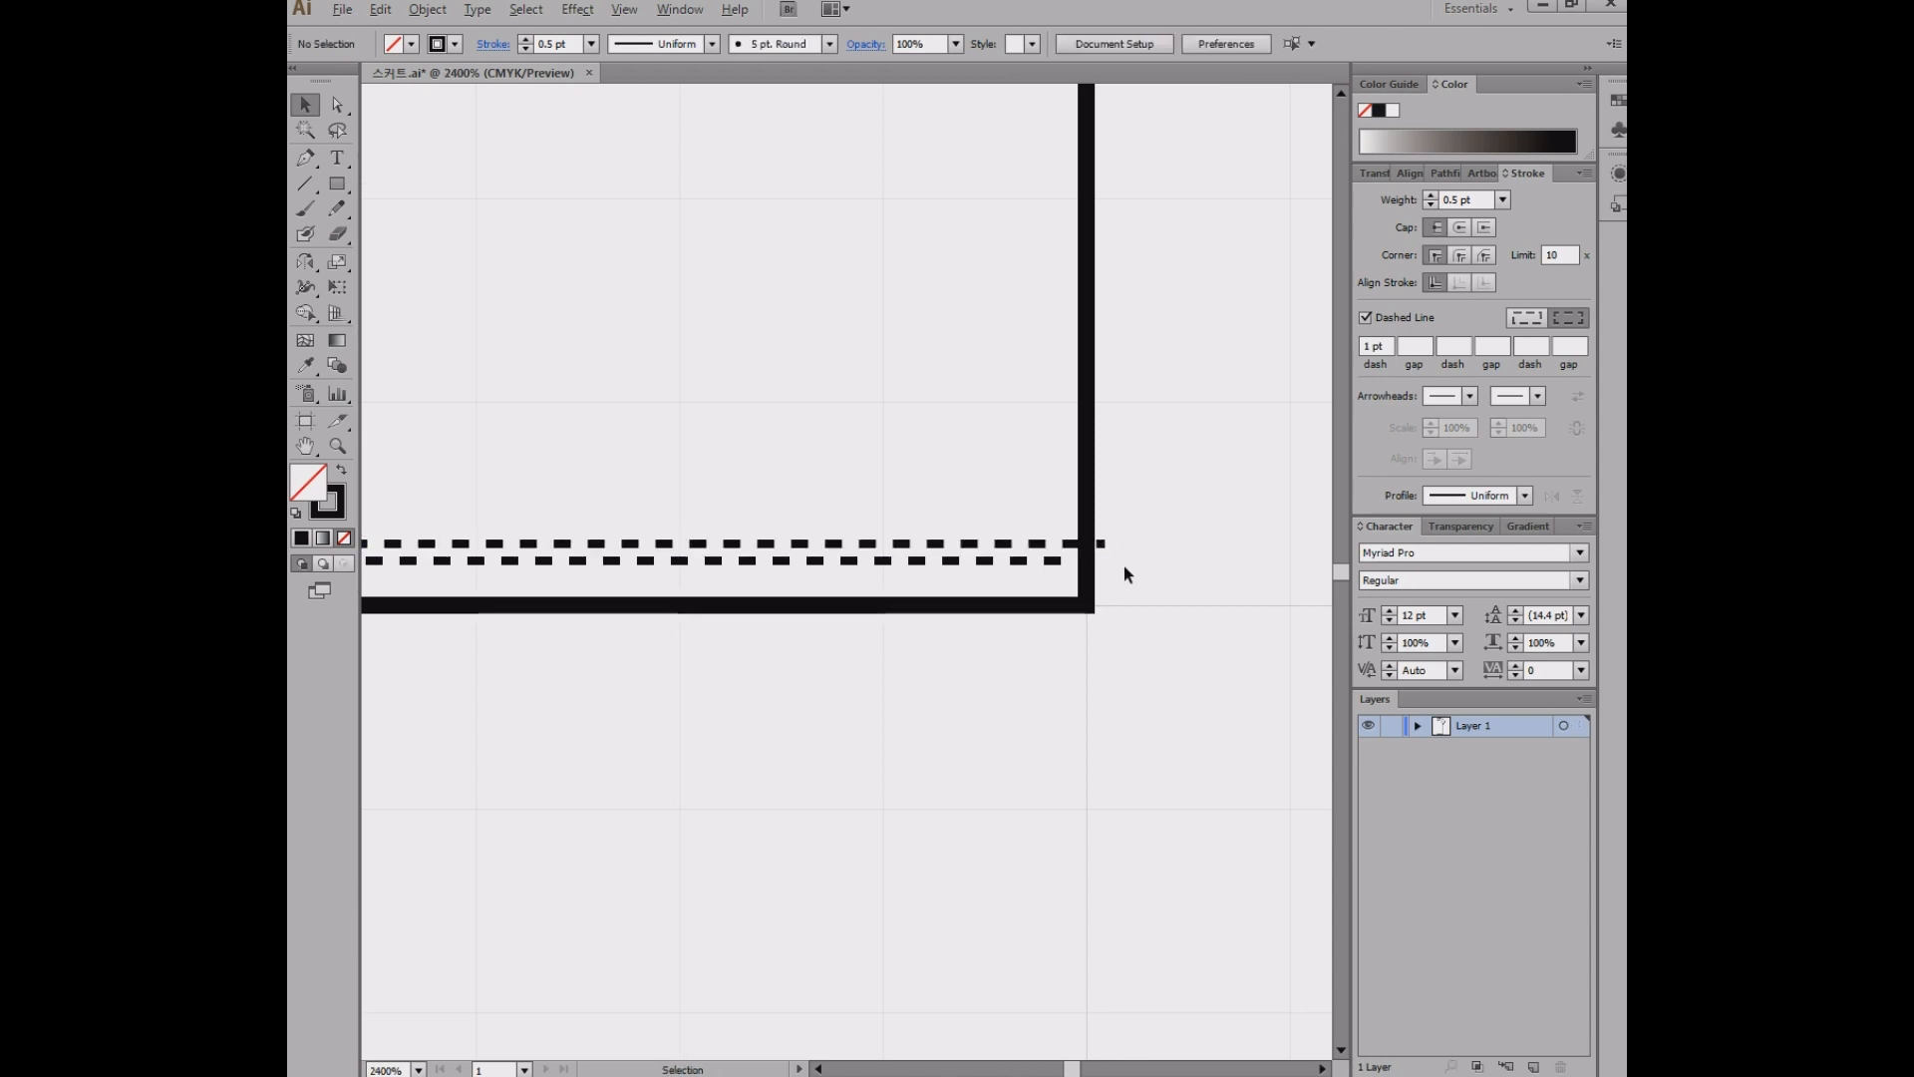
# - Try pulling the upper stitch line's outer end anchor back to the centre of the side seam with Direct Selection, and undo the move
pyautogui.scroll(3, 1123, 566)
pyautogui.press('alt')
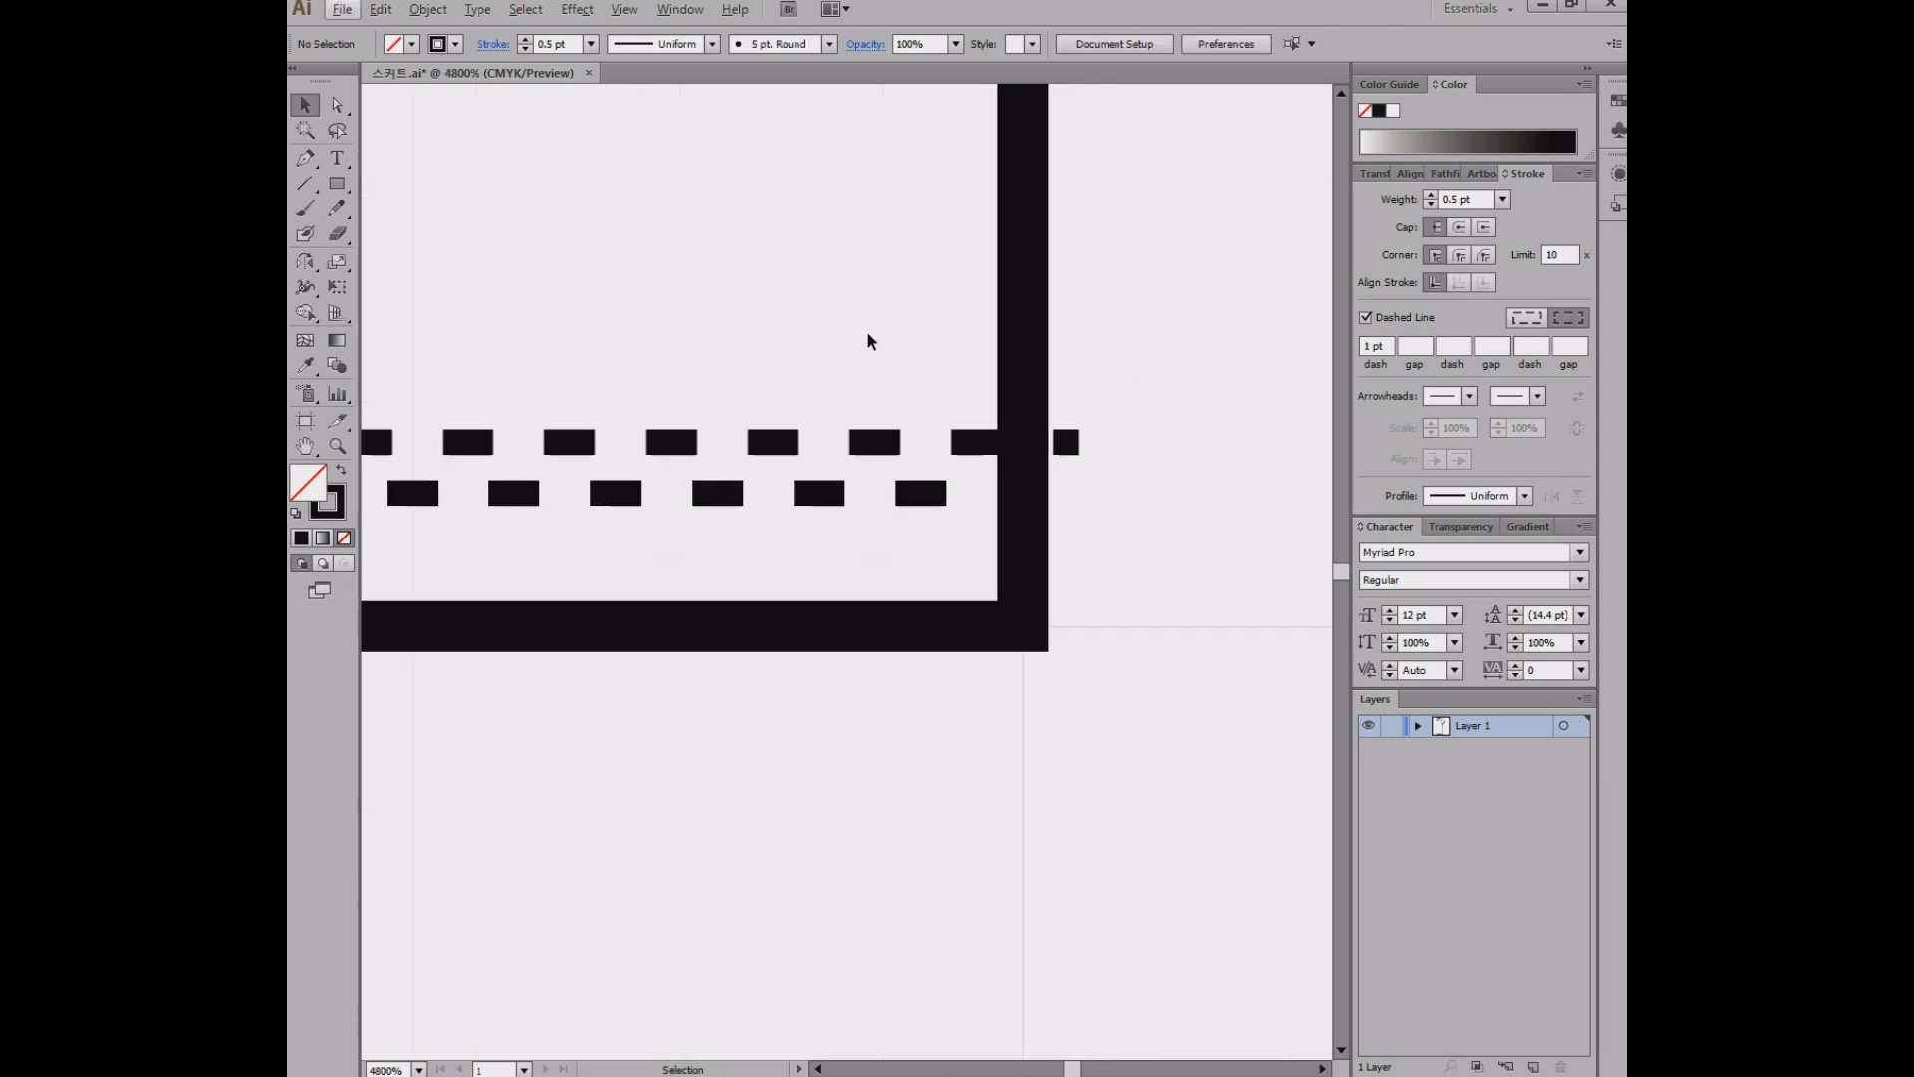
pyautogui.click(337, 107)
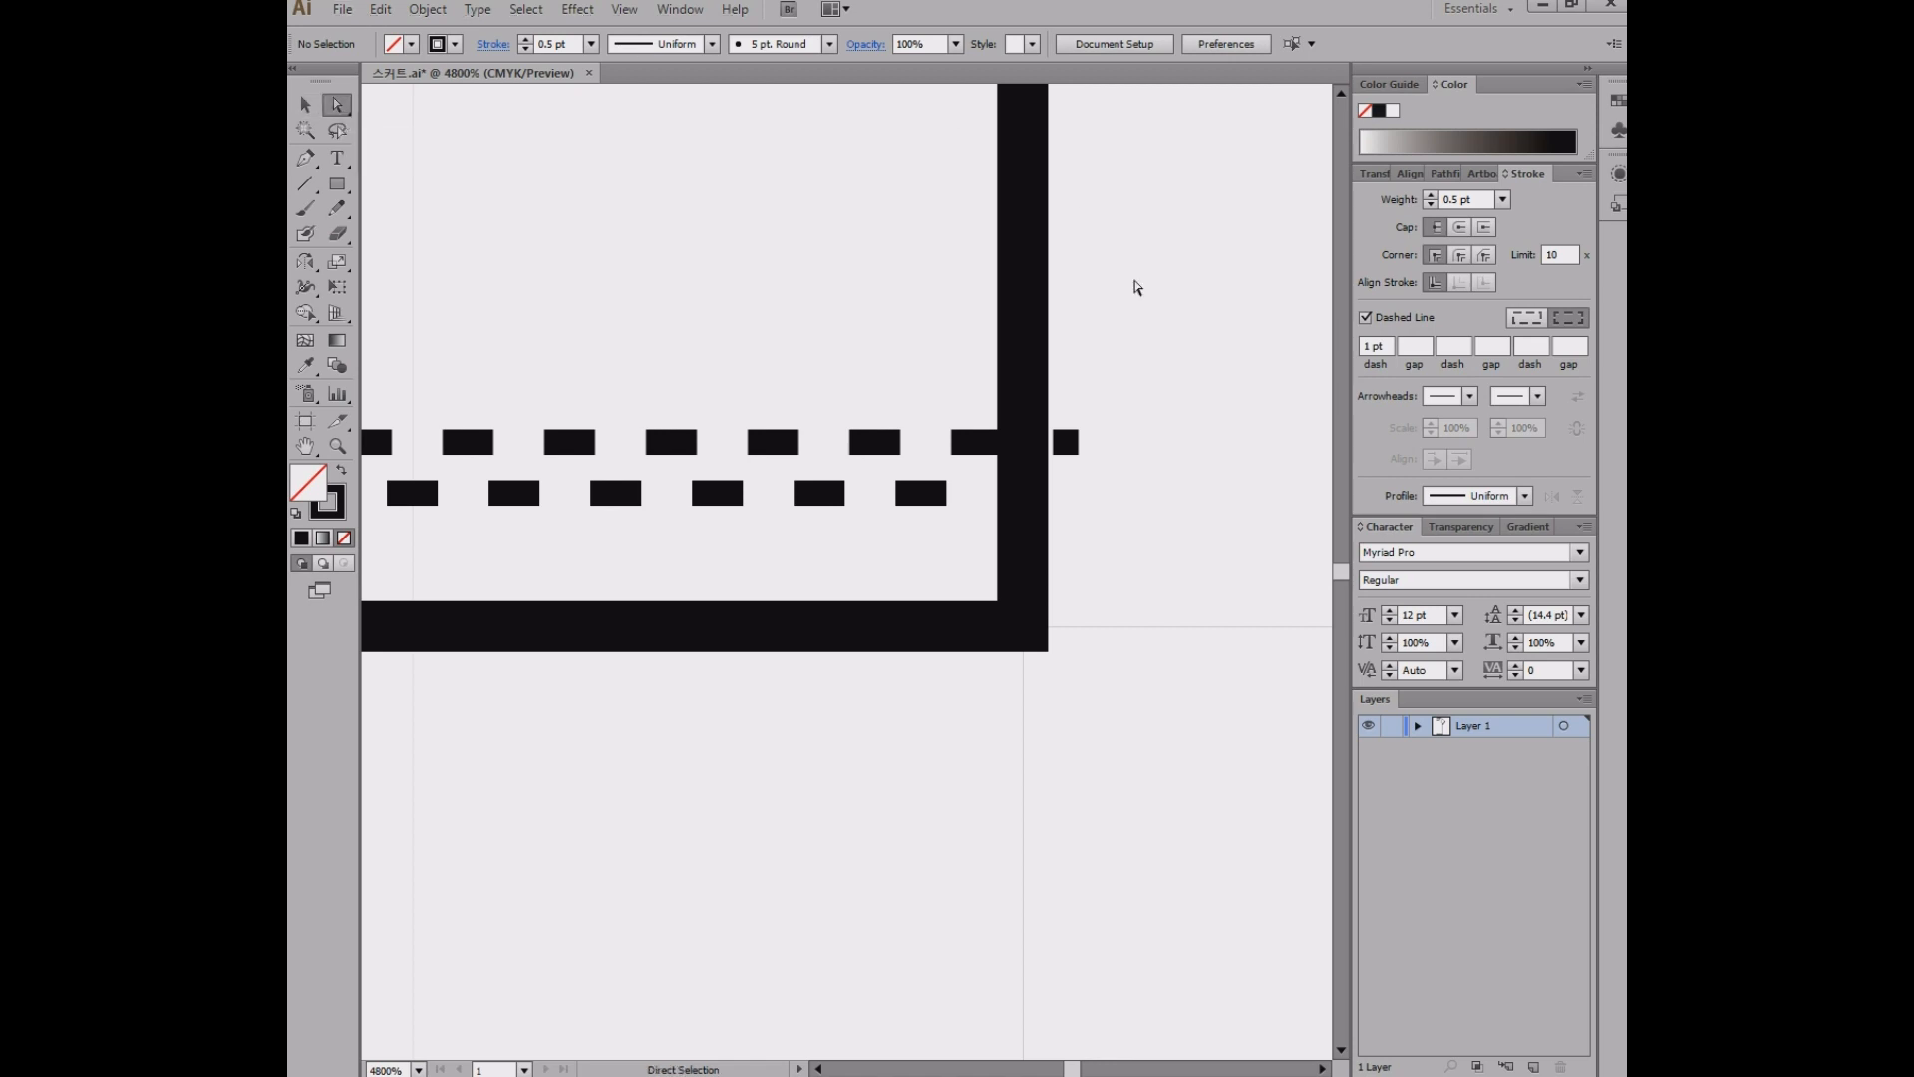
pyautogui.moveTo(1079, 443); pyautogui.dragTo(1025, 439)
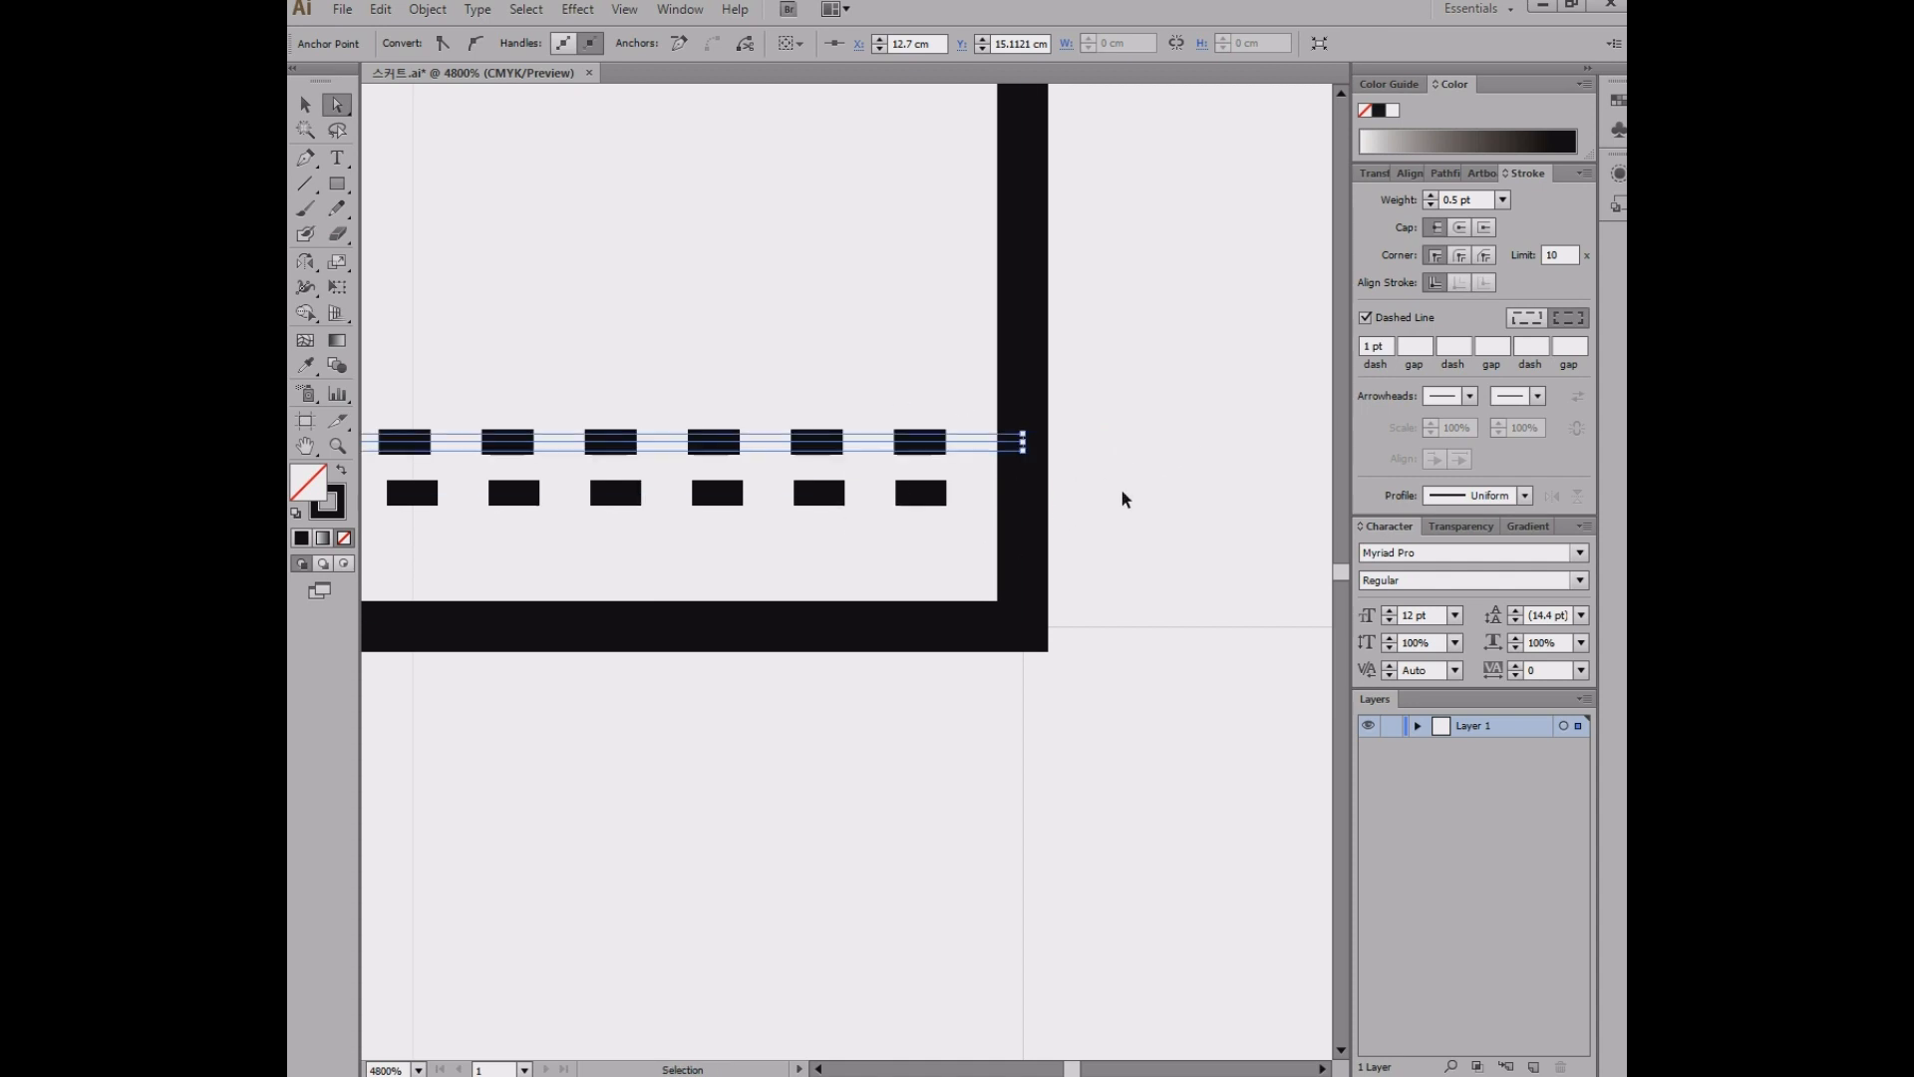
pyautogui.hotkey('ctrl', 'z')
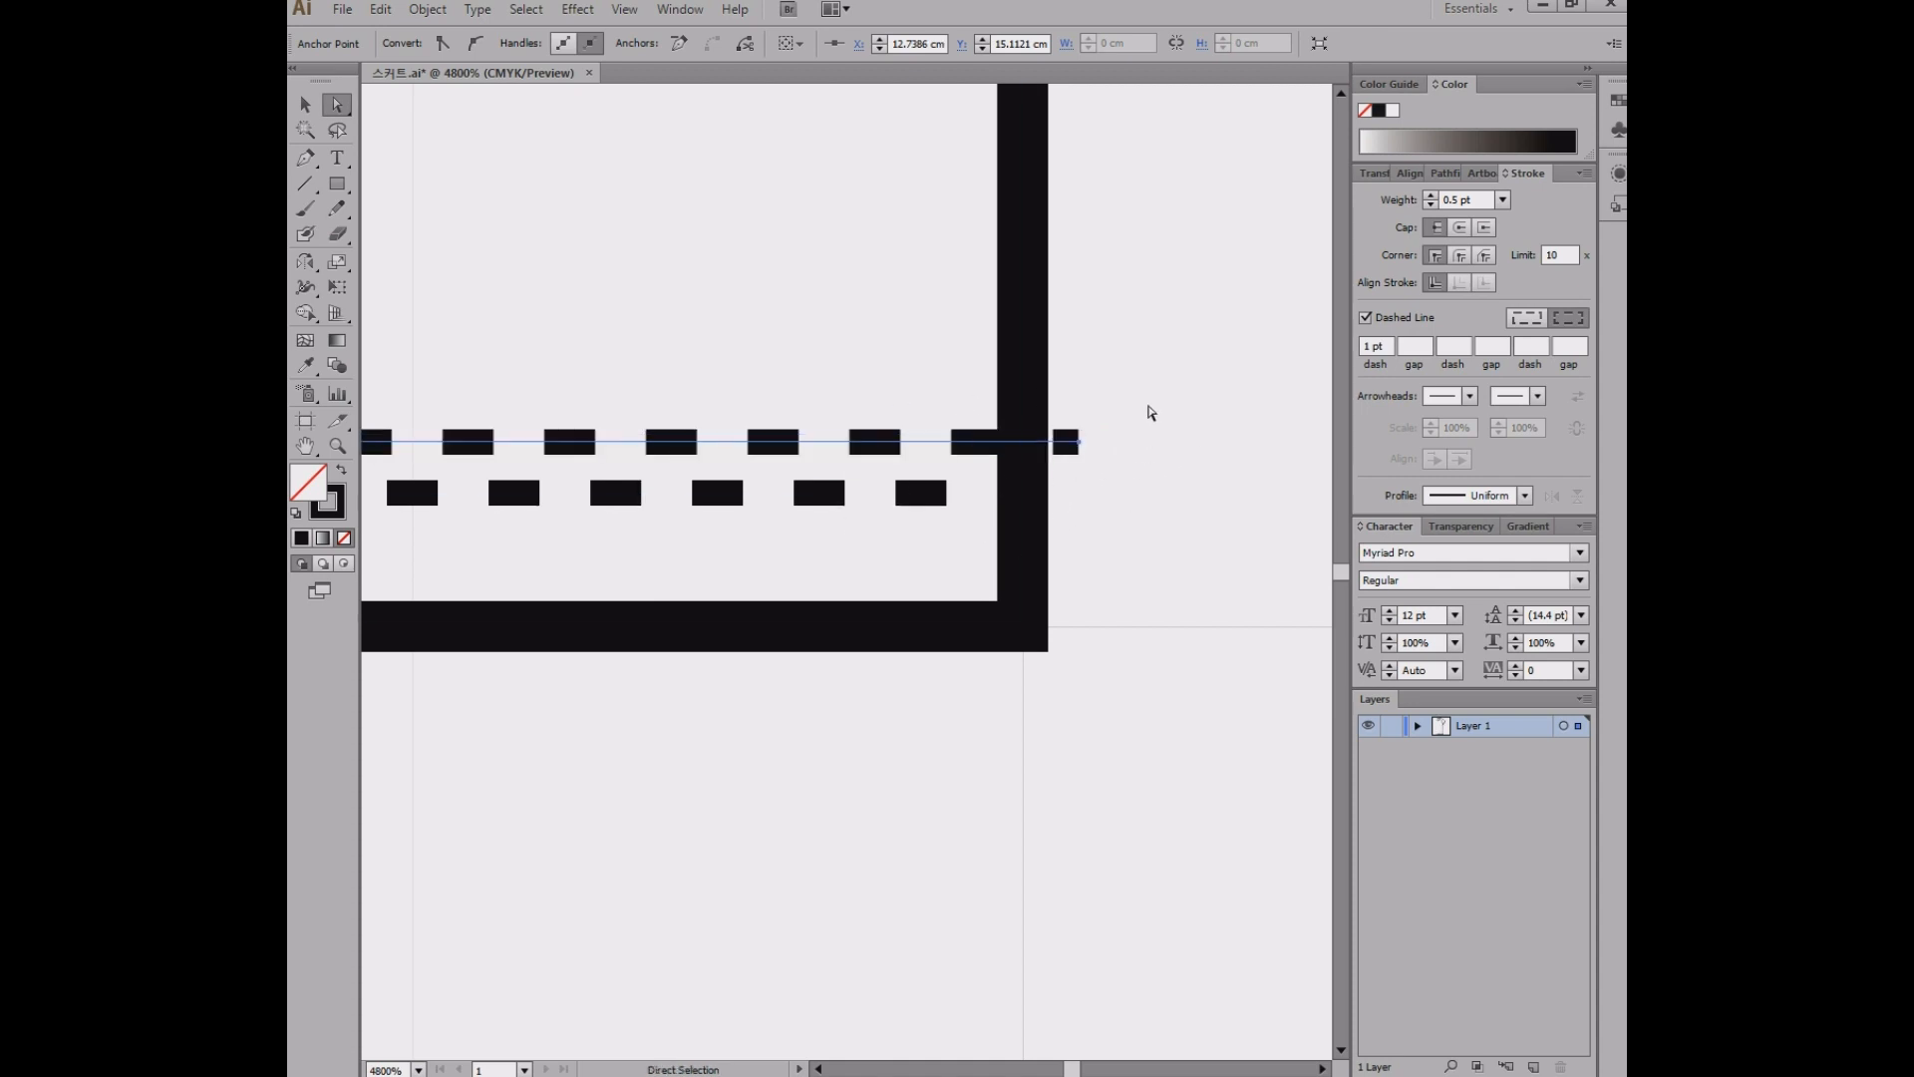
# - Pull the upper stitch line's outer end anchor back to the side seam's outer edge, at about X 12.72 cm, and deselect it
pyautogui.click(1151, 411)
pyautogui.moveTo(832, 392); pyautogui.dragTo(1064, 393)
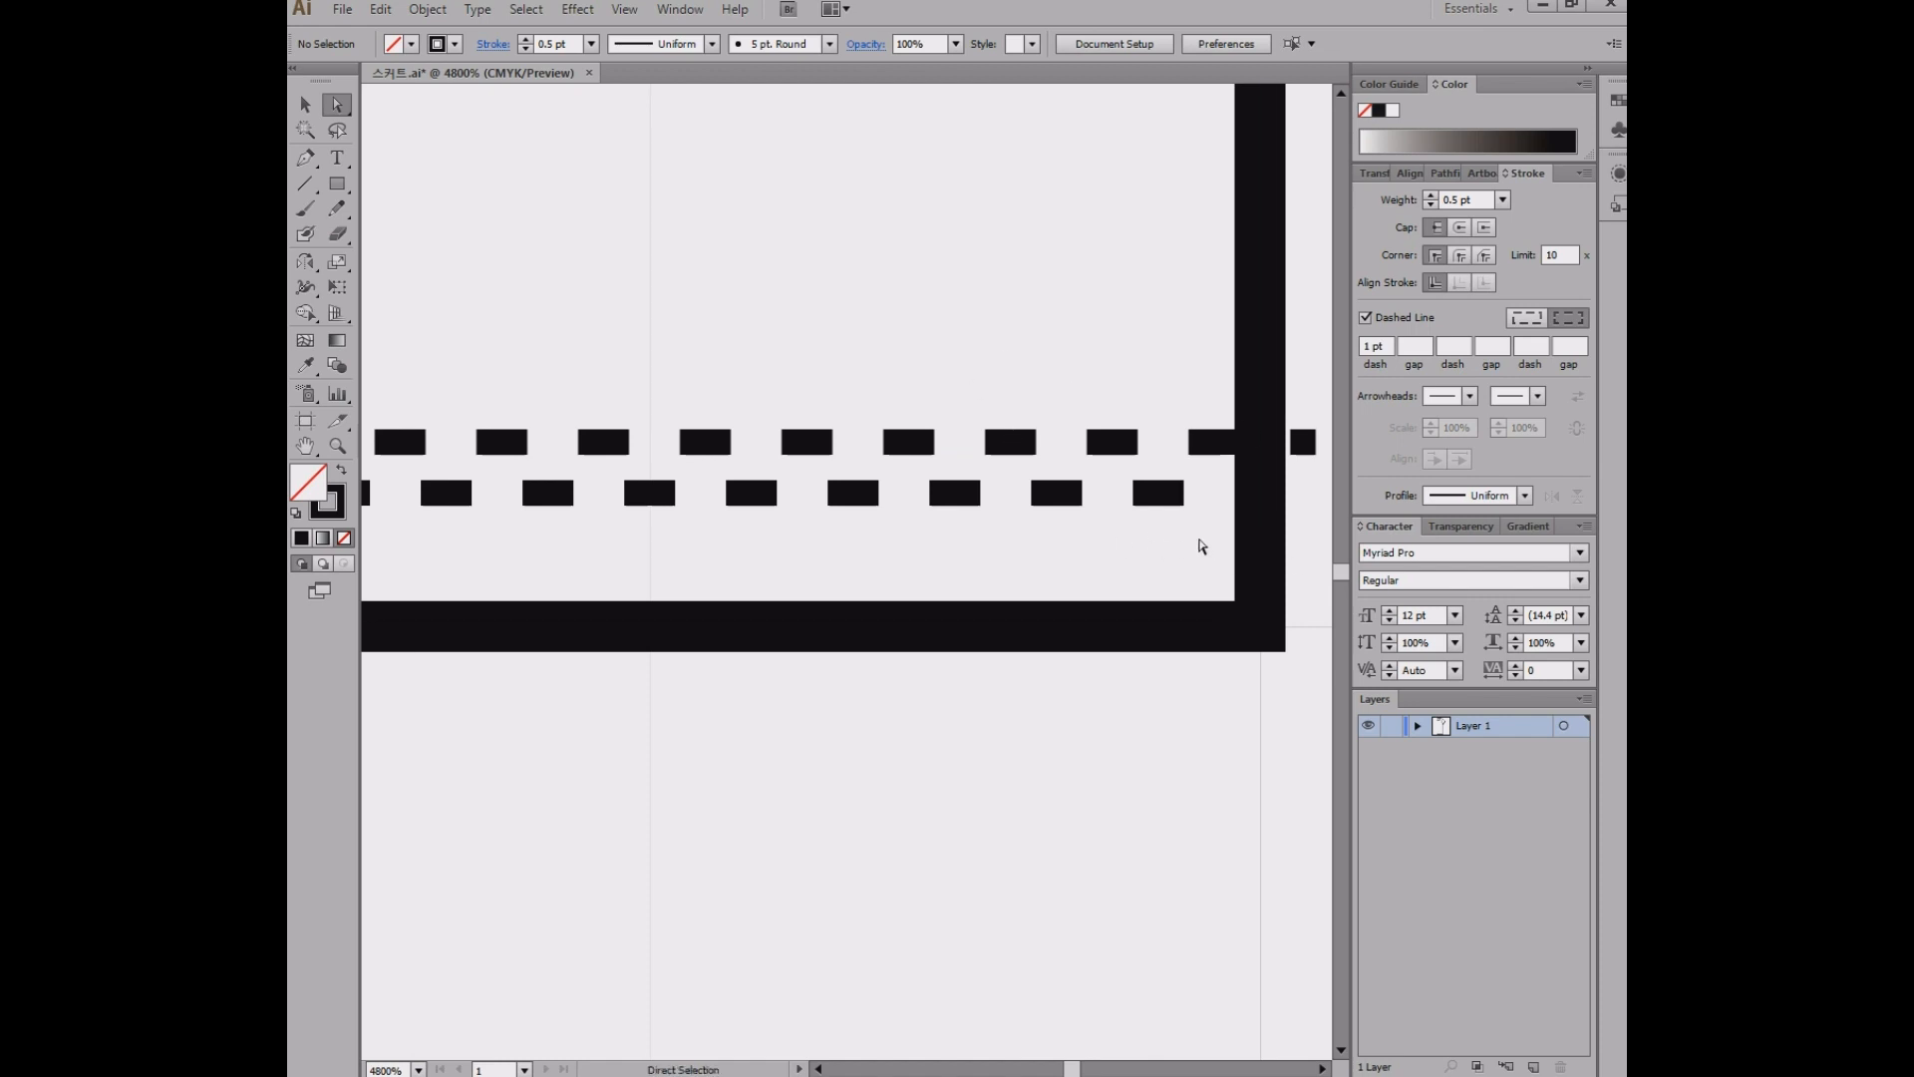
pyautogui.moveTo(1147, 441); pyautogui.dragTo(1045, 407)
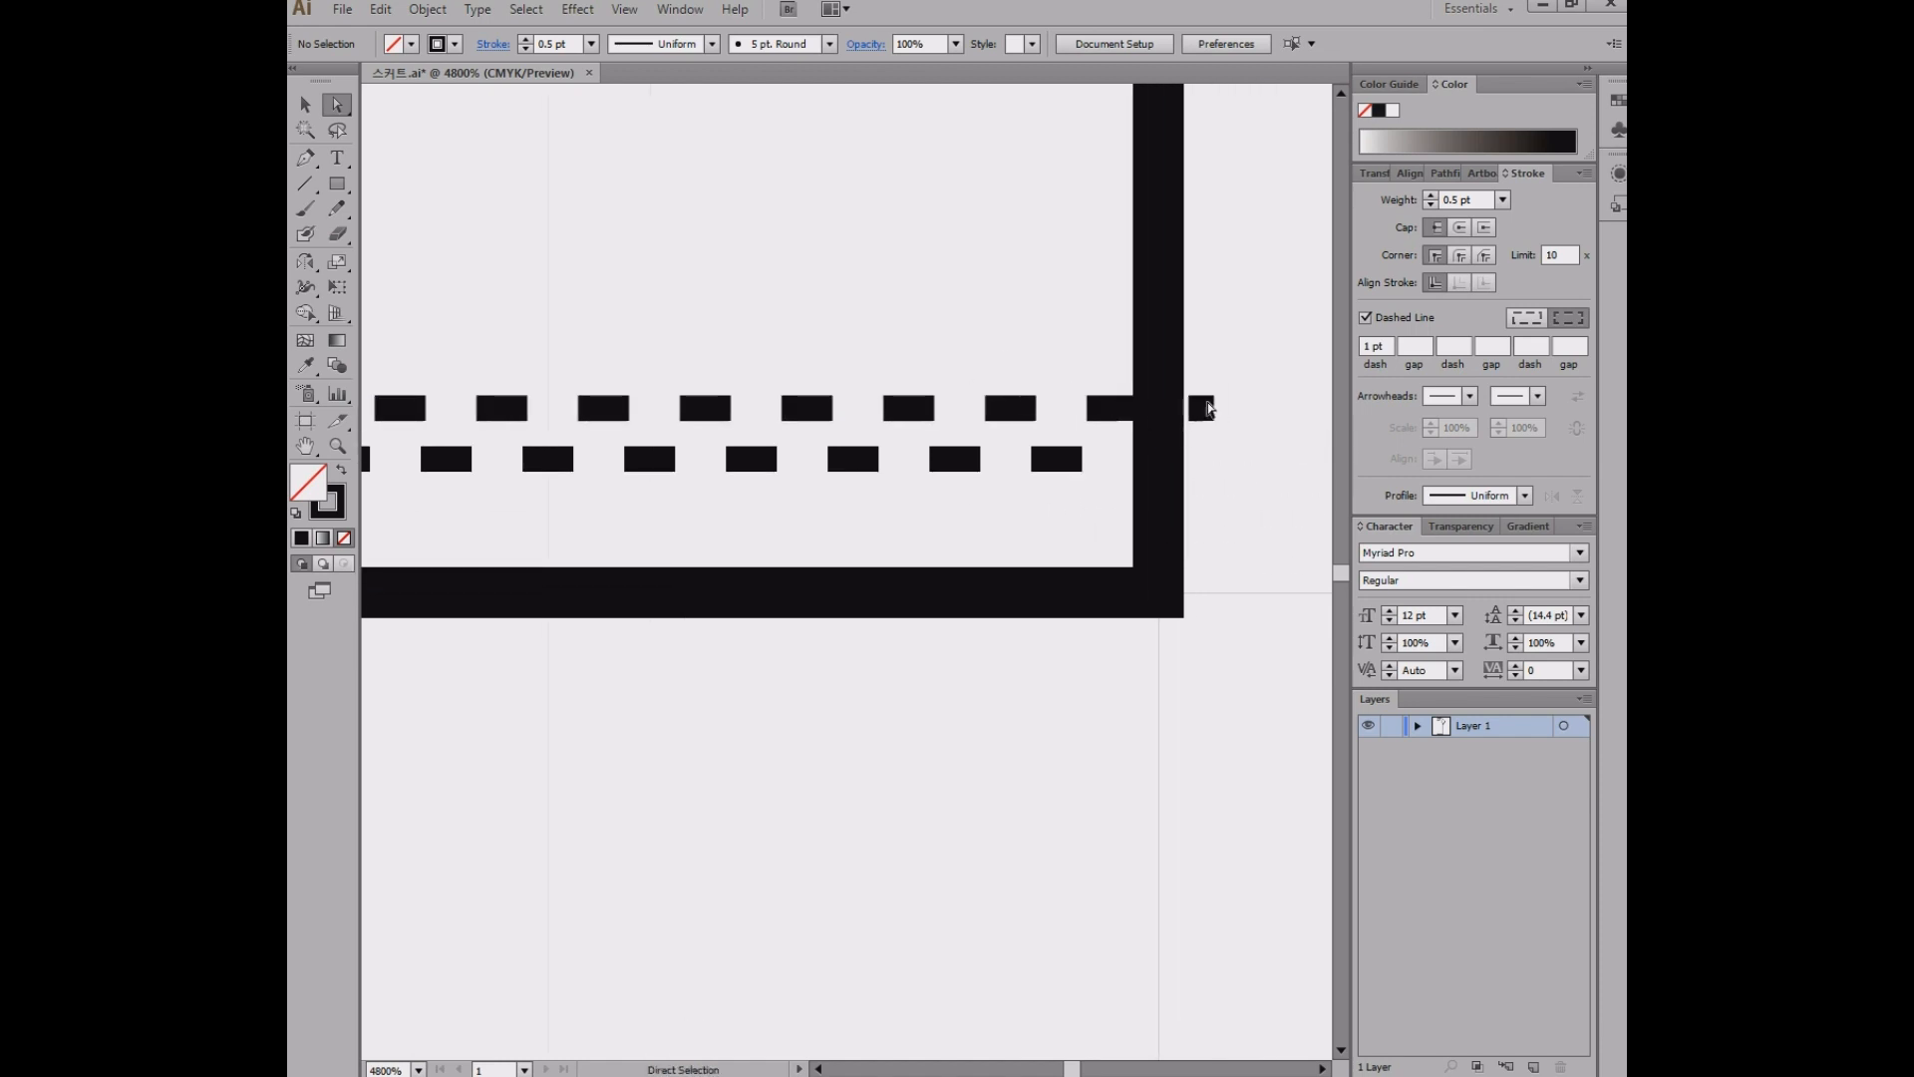
pyautogui.moveTo(1210, 412); pyautogui.dragTo(1187, 408)
pyautogui.click(1185, 409)
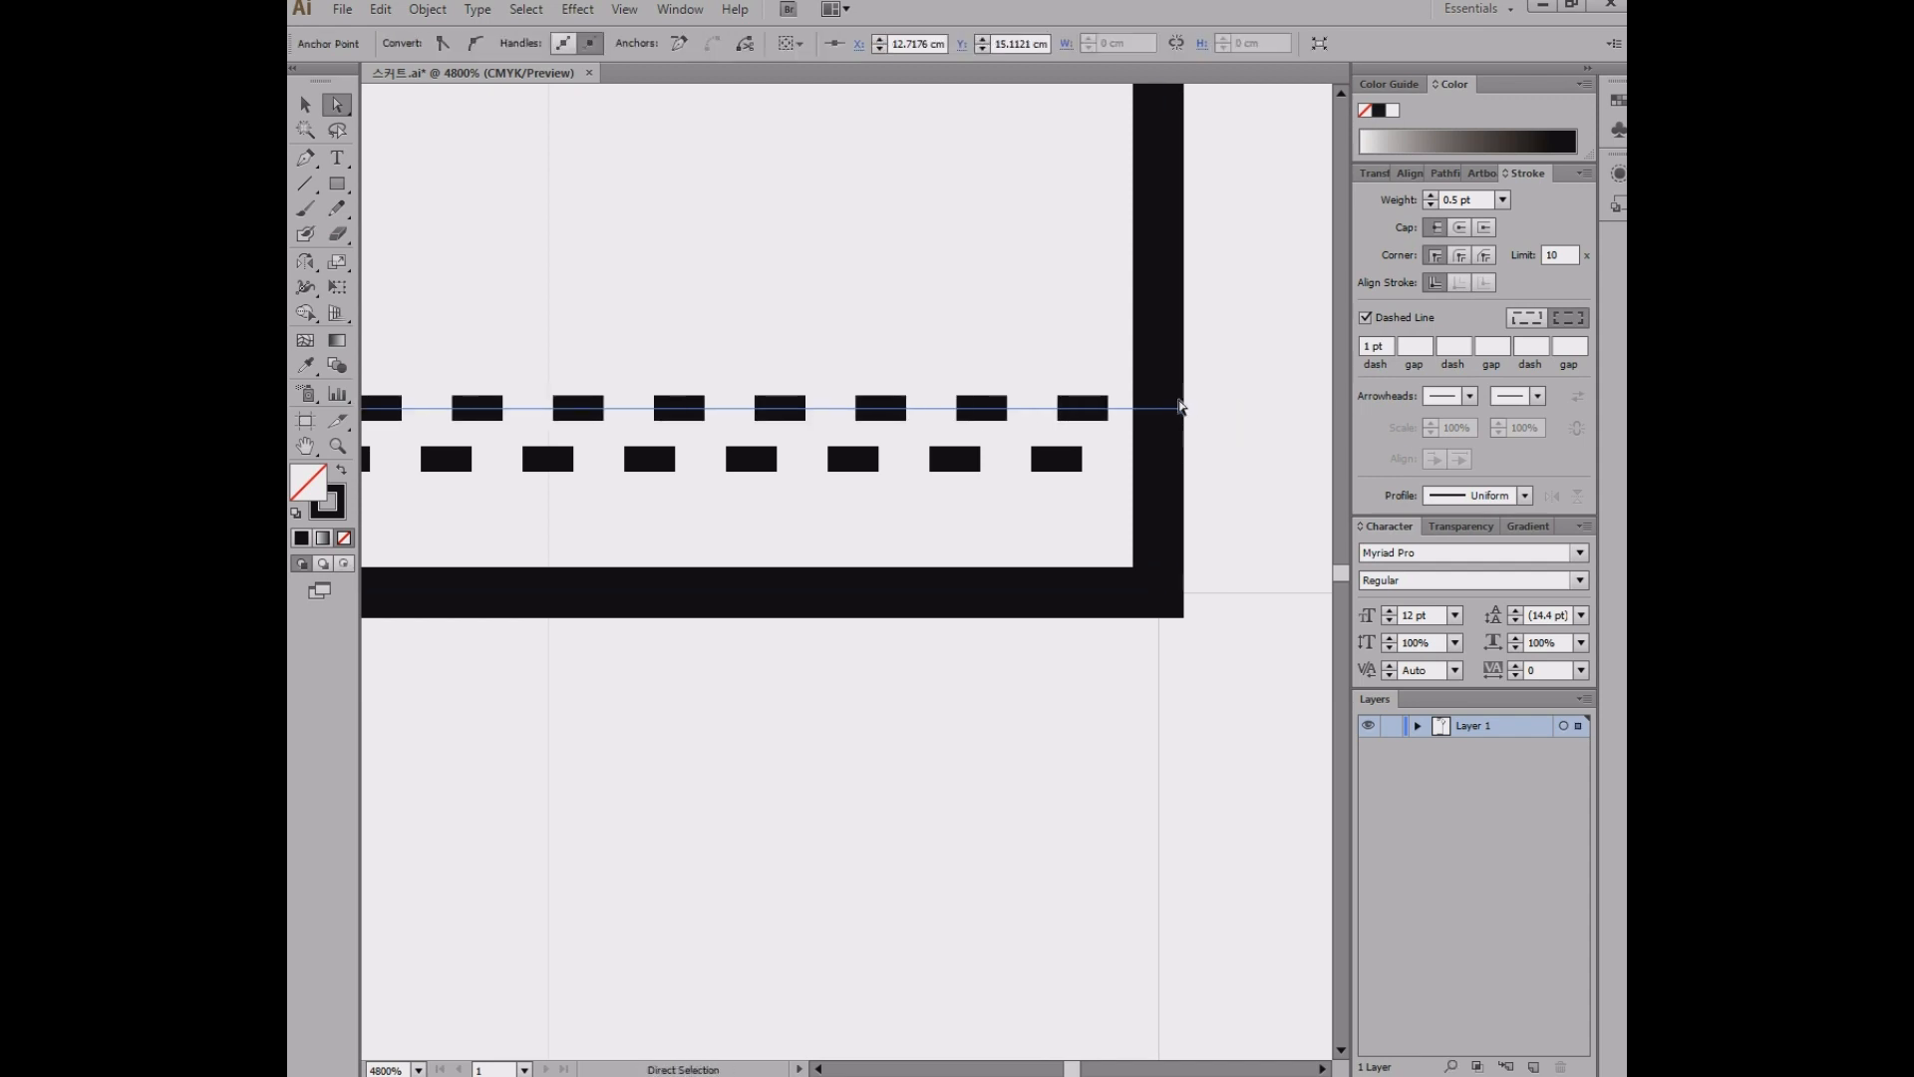
pyautogui.click(878, 333)
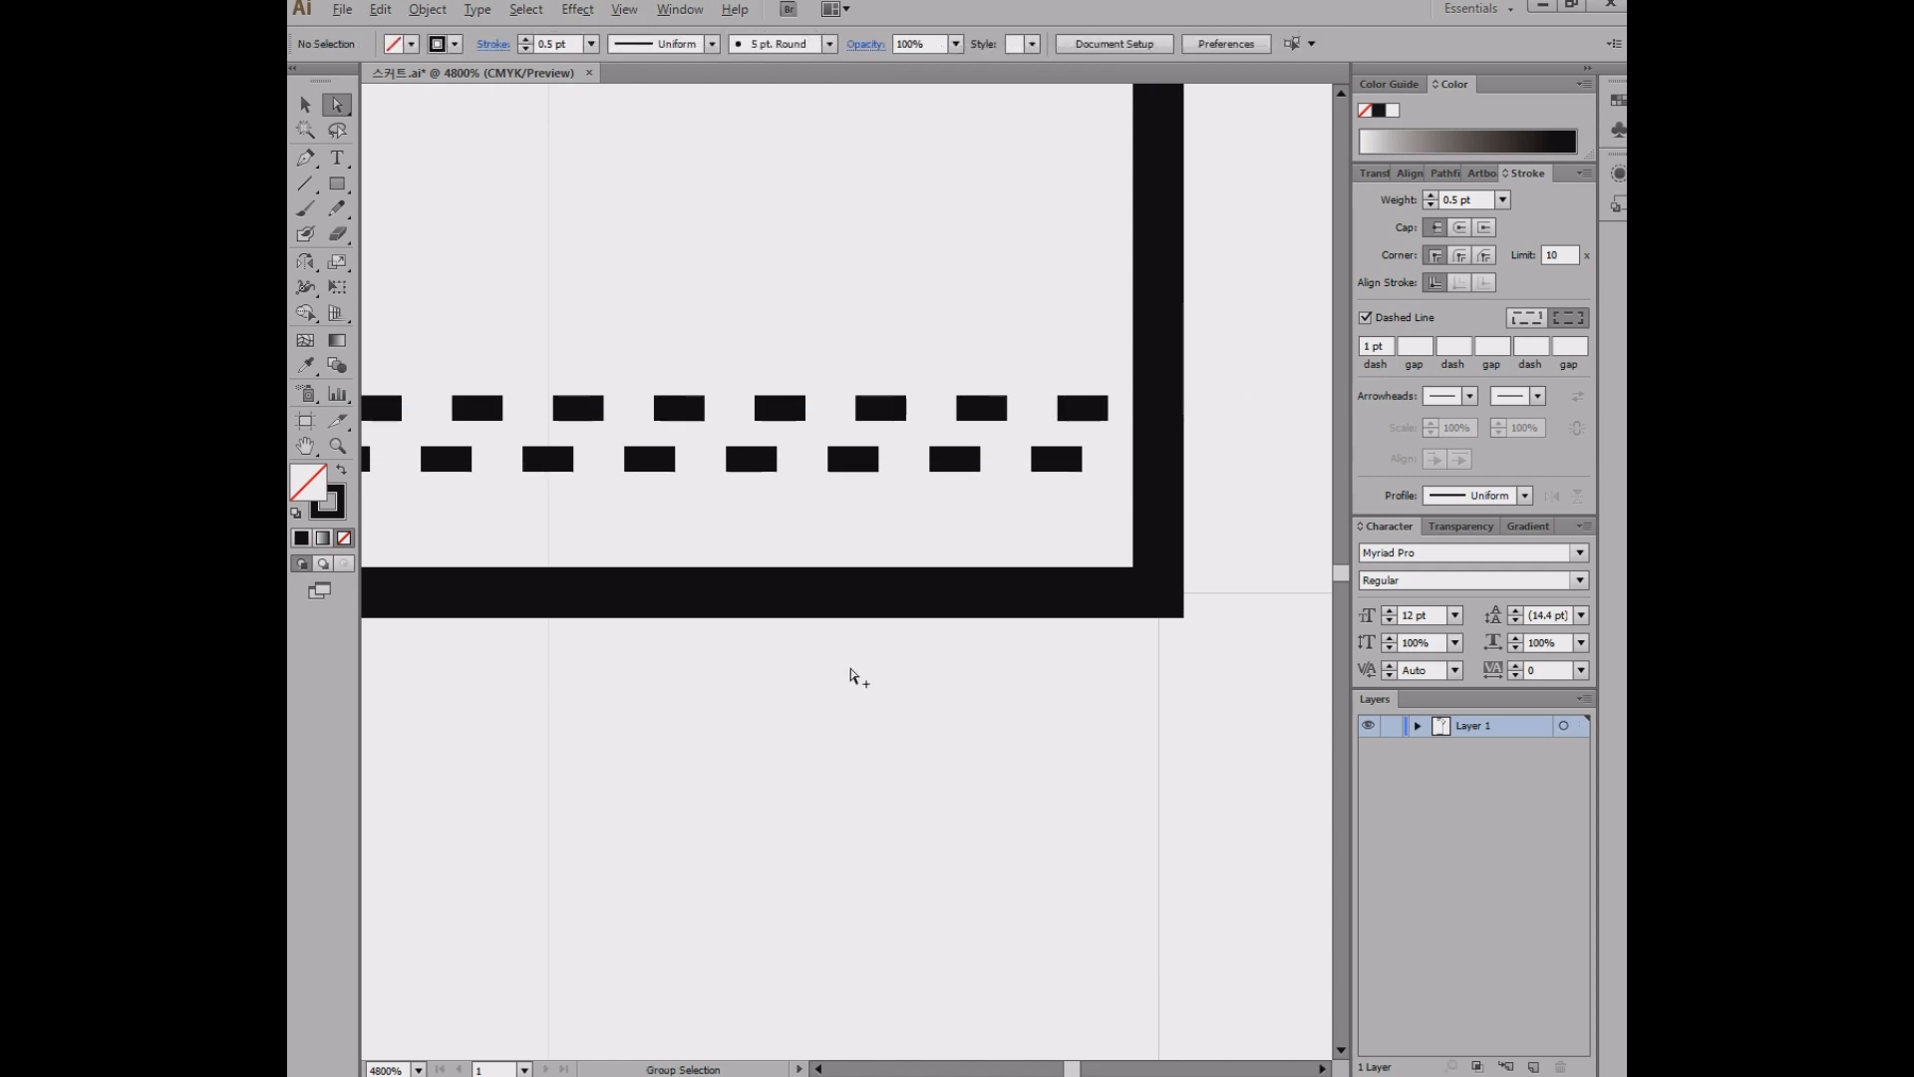
pyautogui.scroll(-2, 850, 674)
pyautogui.hscroll(-3, 761, 650)
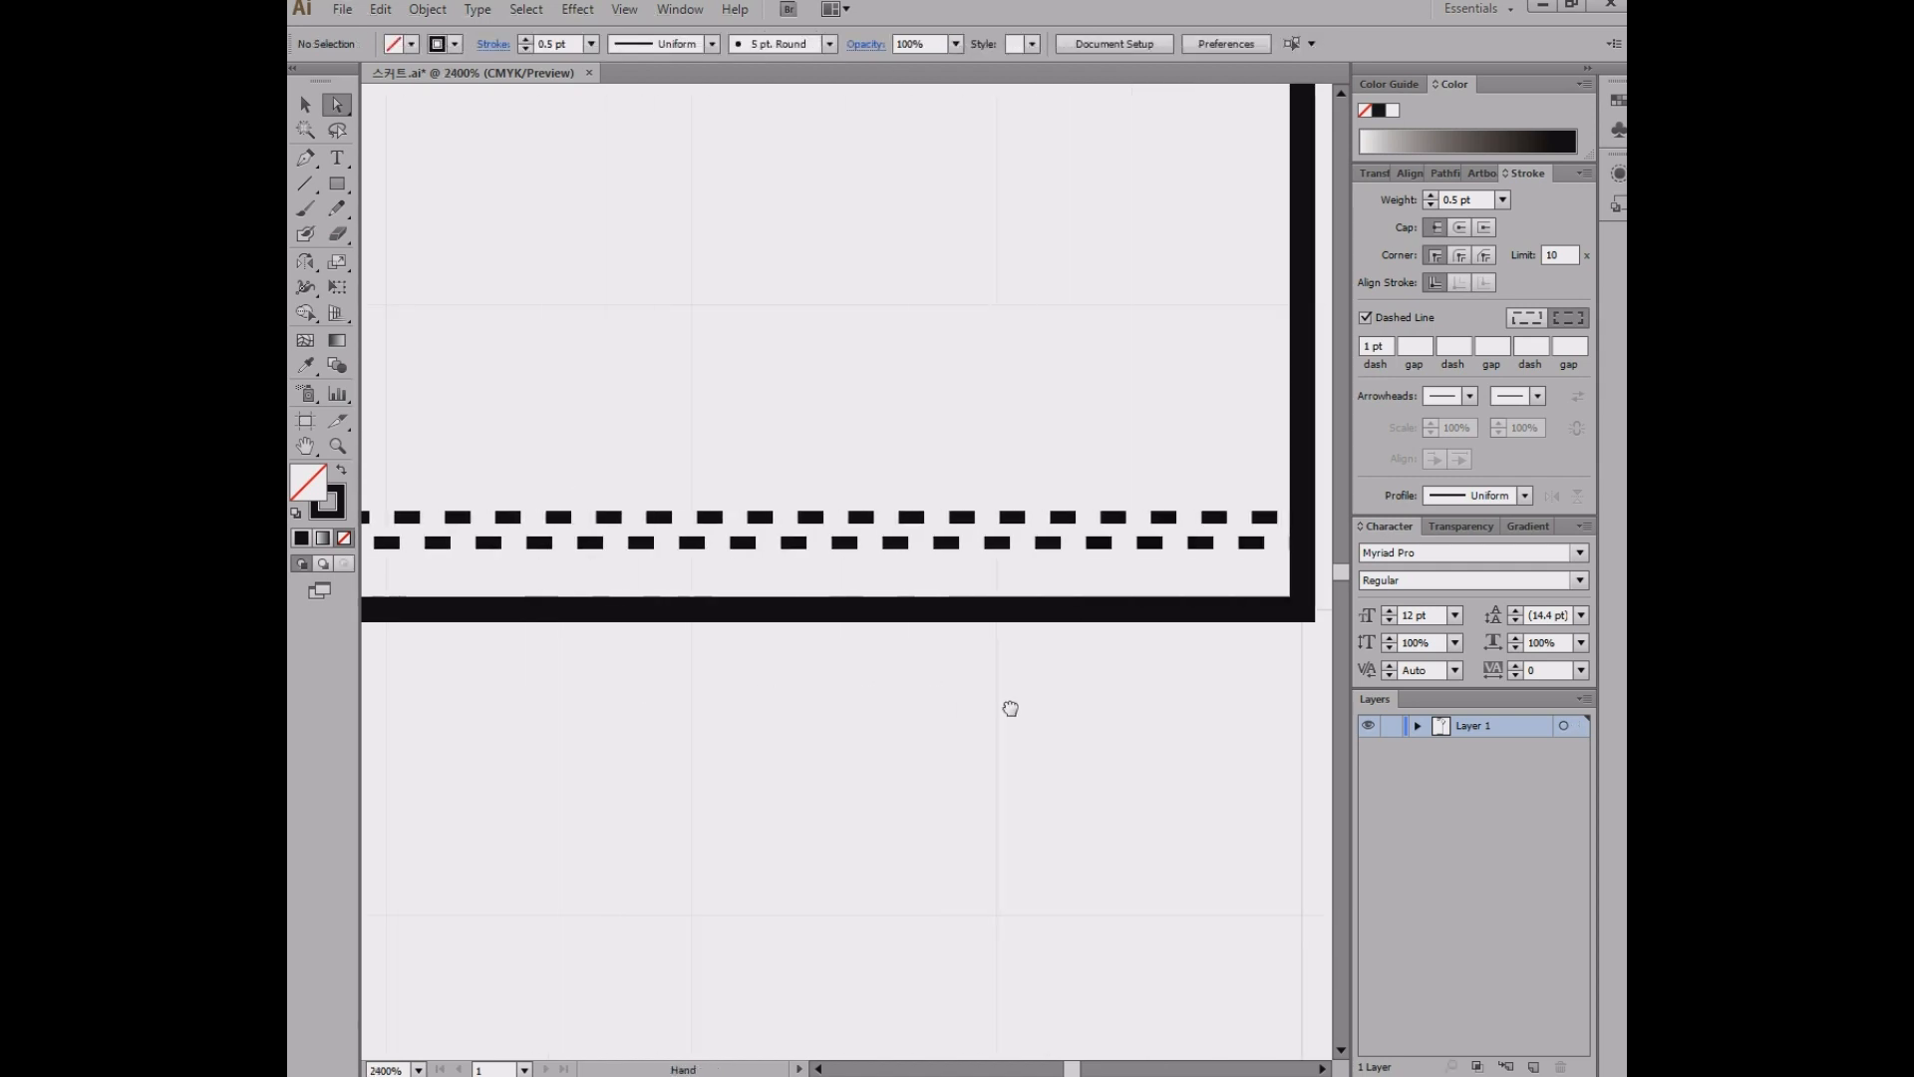
# - Extend the upper bottom hem stitch line's inner end to the centre front, flush with the lower stitch line
pyautogui.scroll(1, 653, 521)
pyautogui.scroll(-3, 811, 547)
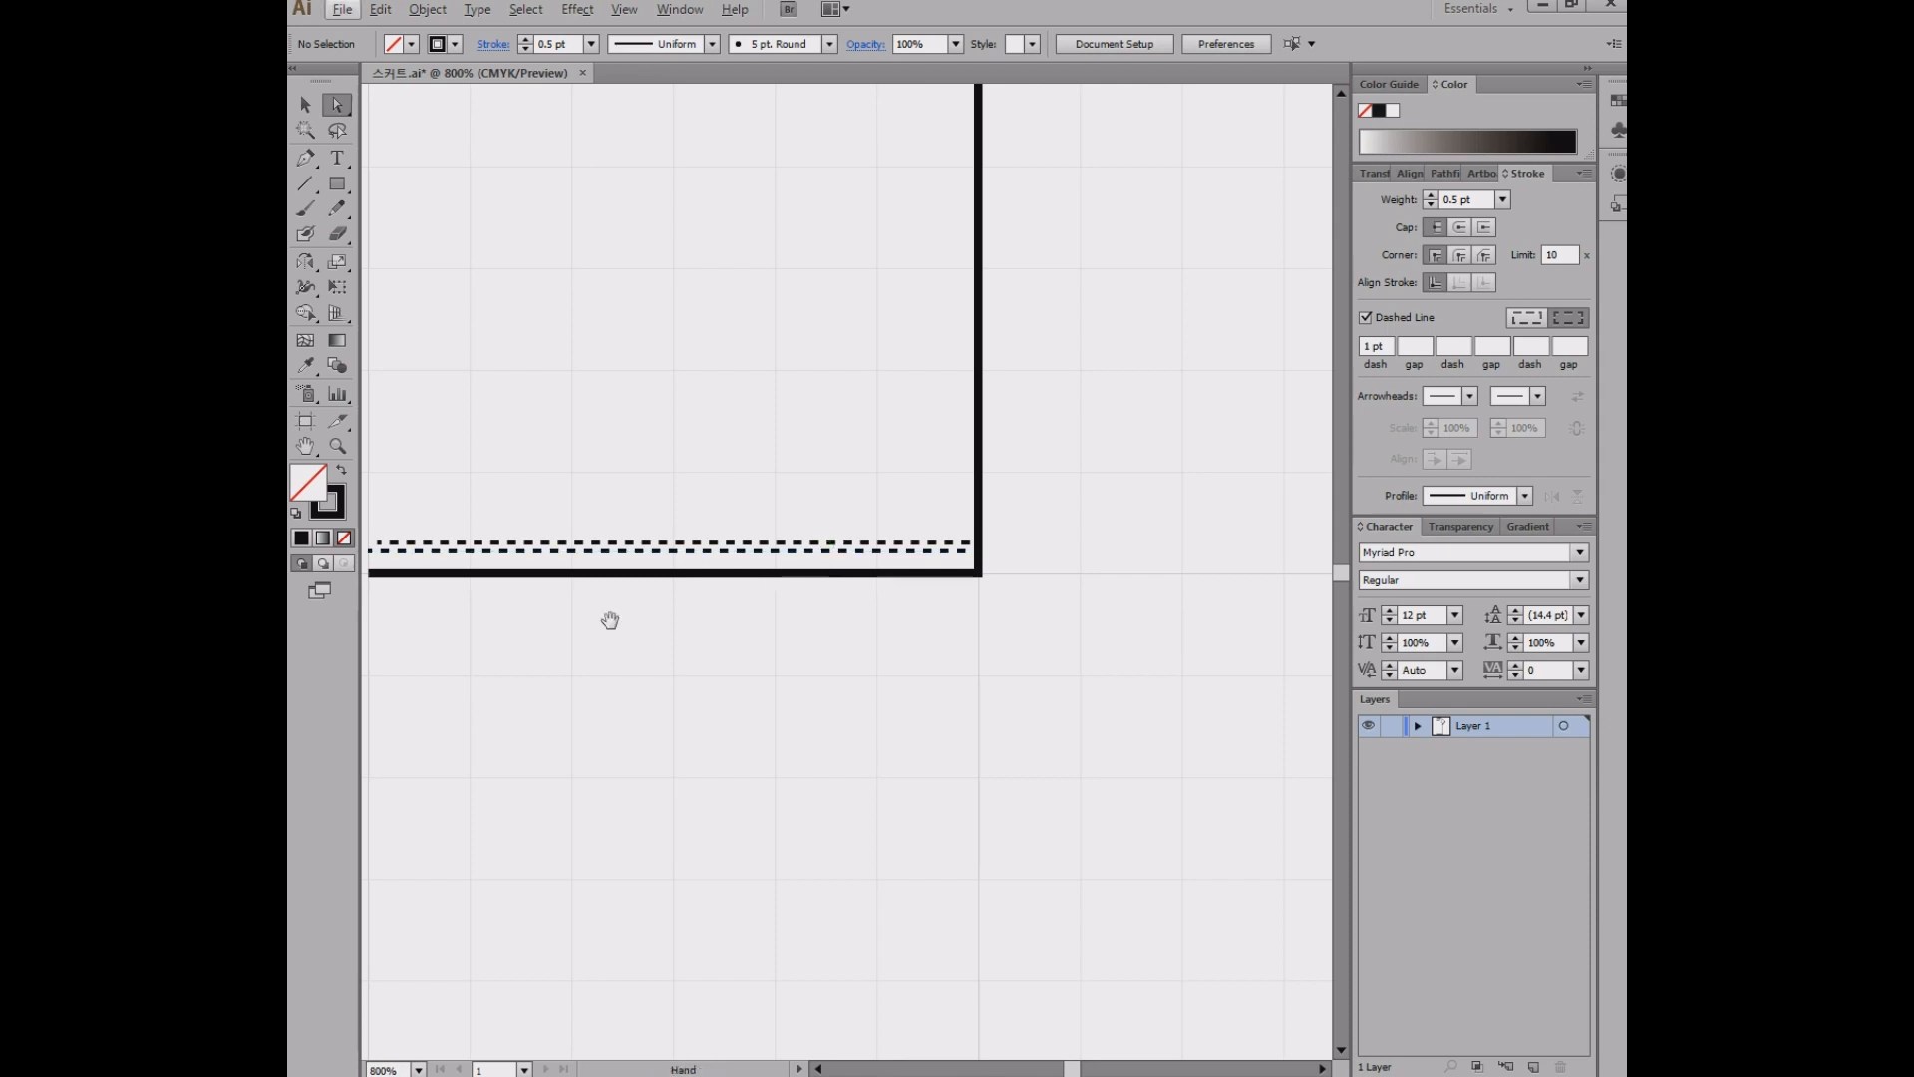
pyautogui.moveTo(611, 624); pyautogui.dragTo(784, 652)
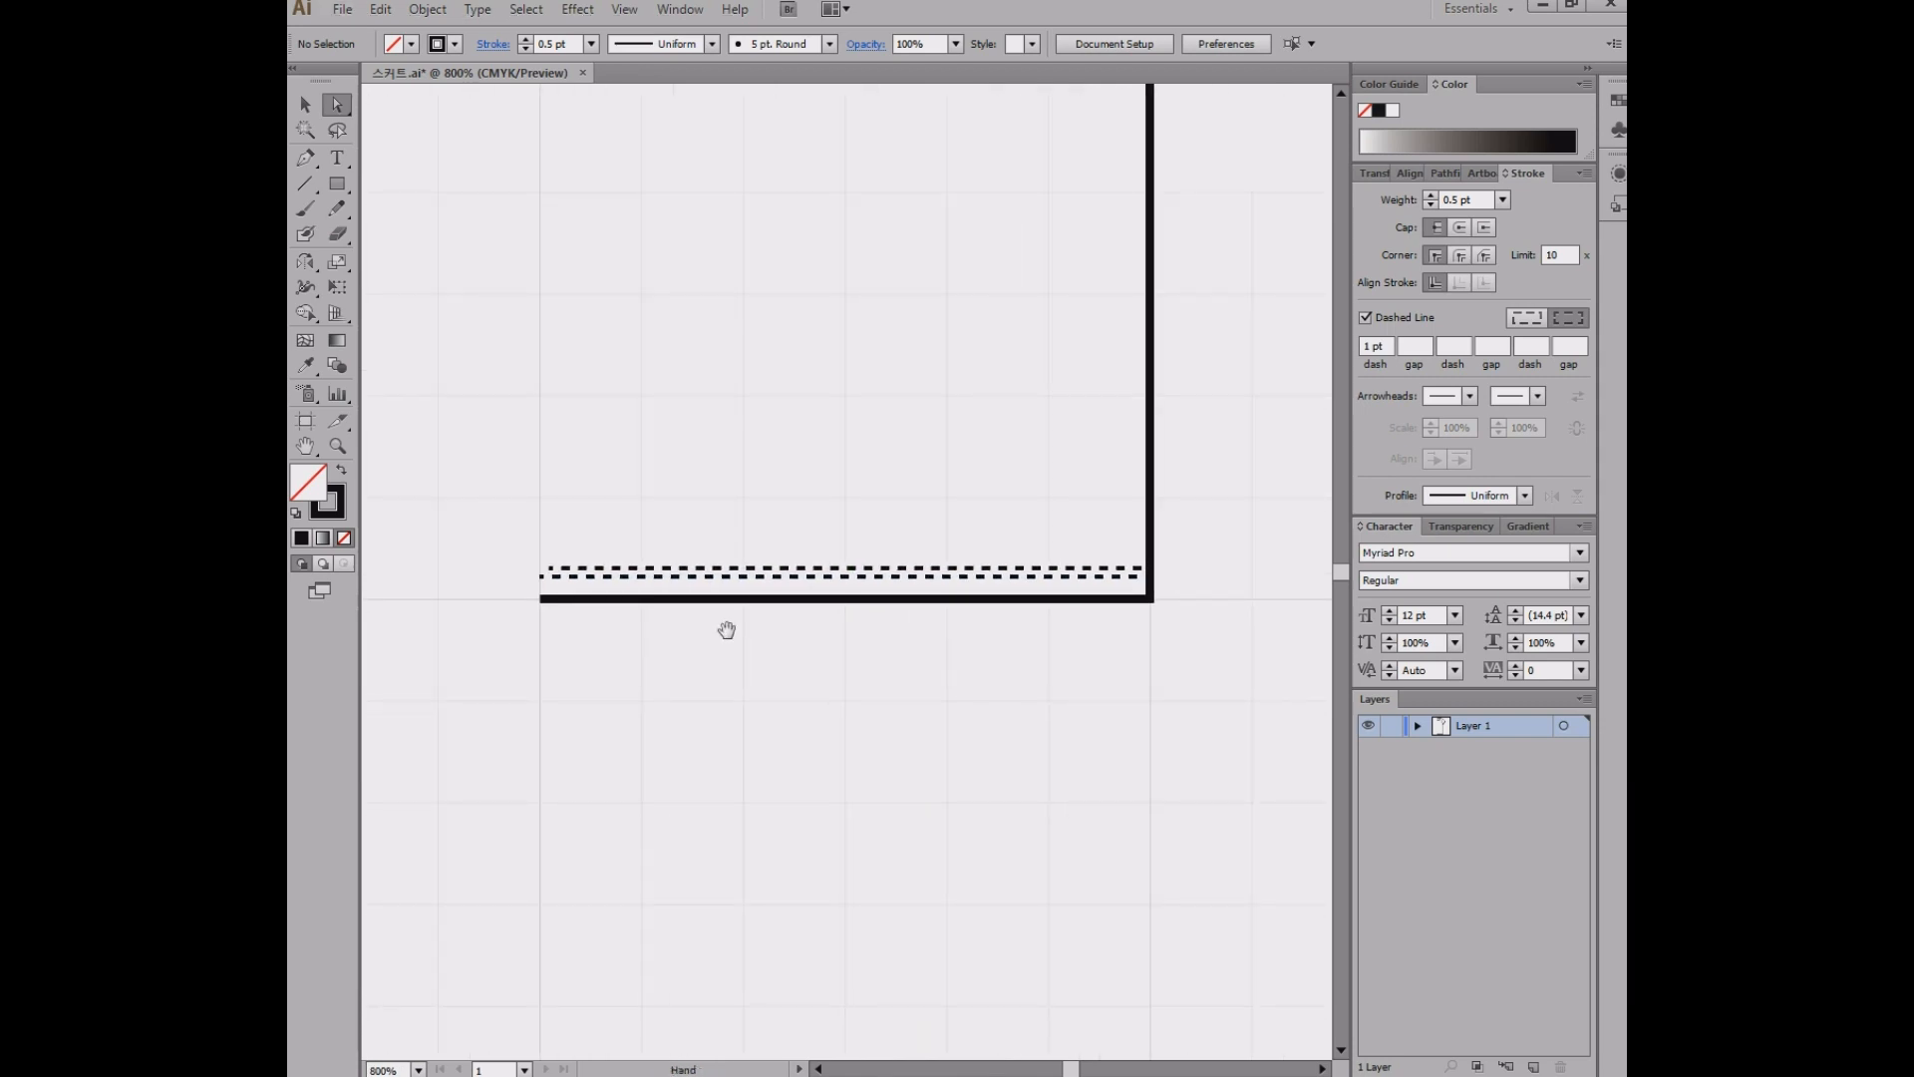
pyautogui.click(550, 568)
pyautogui.click(727, 432)
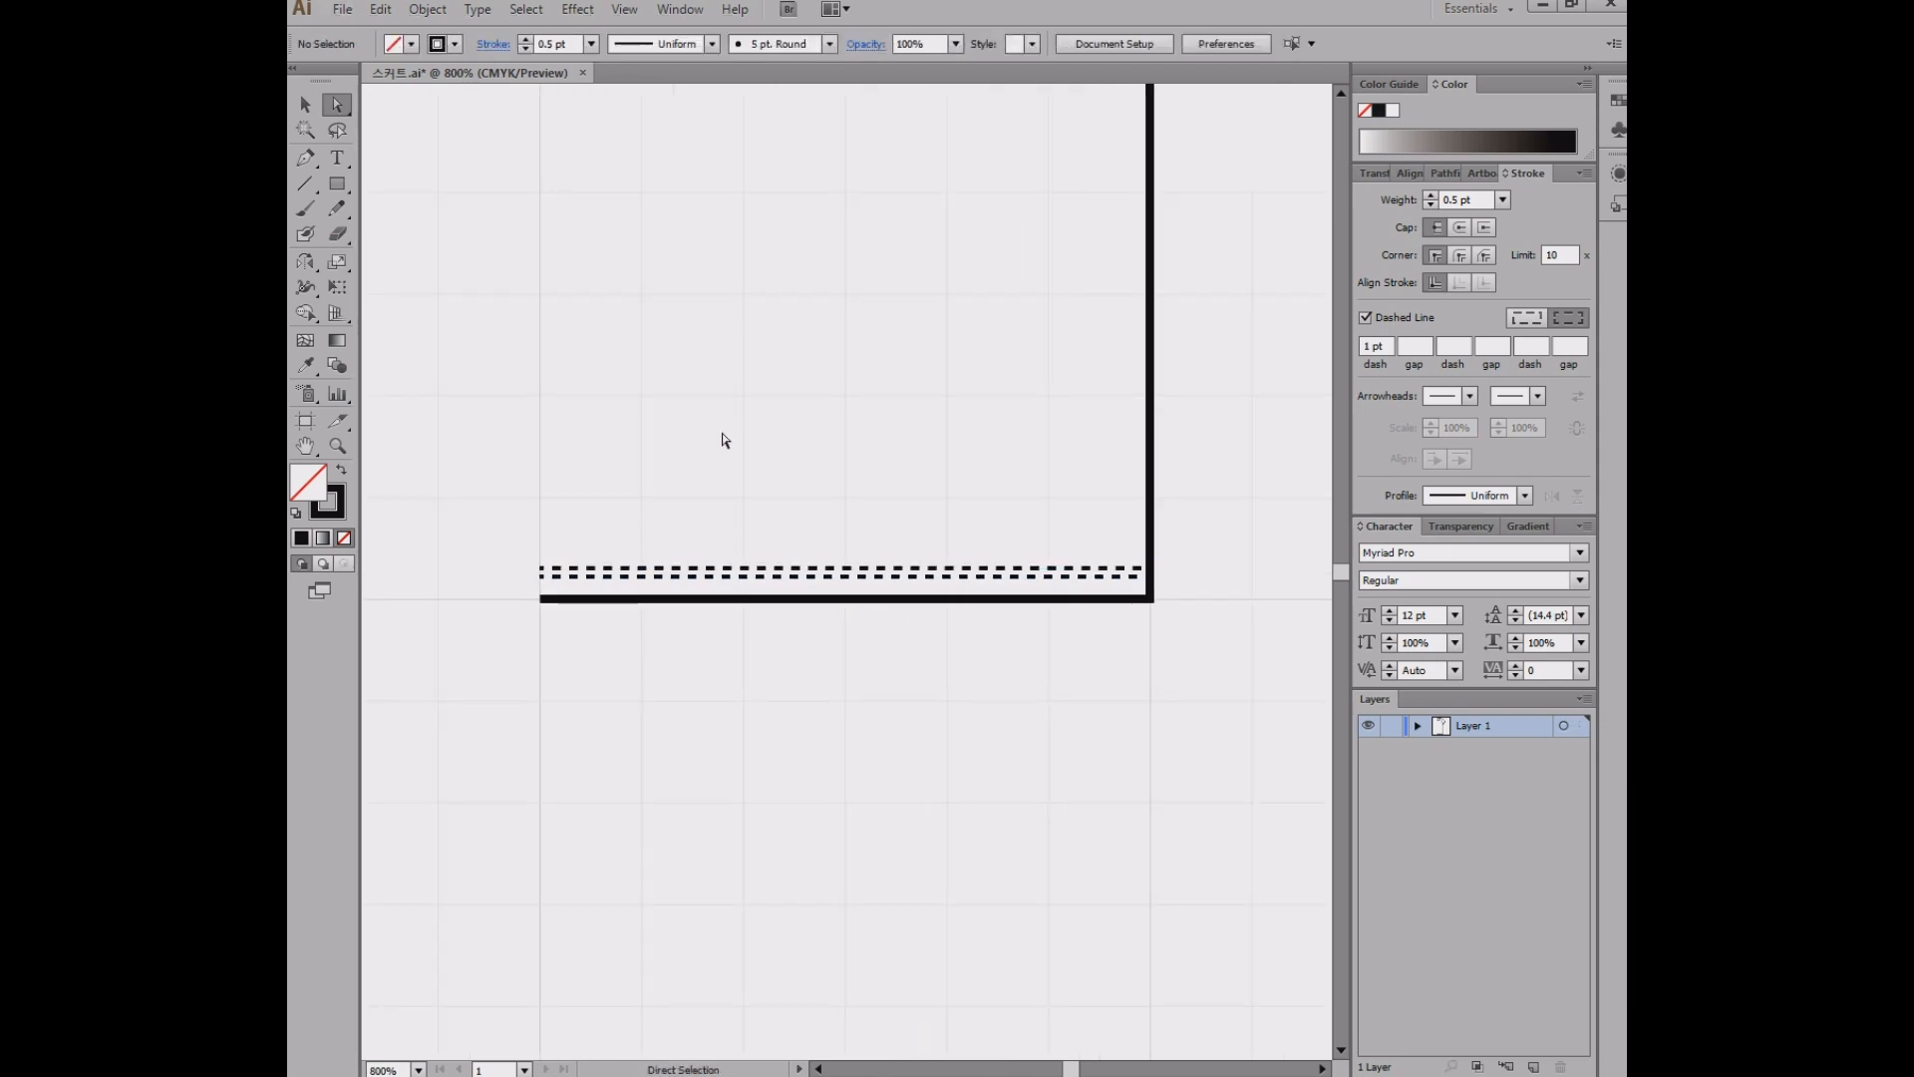
pyautogui.scroll(2, 829, 705)
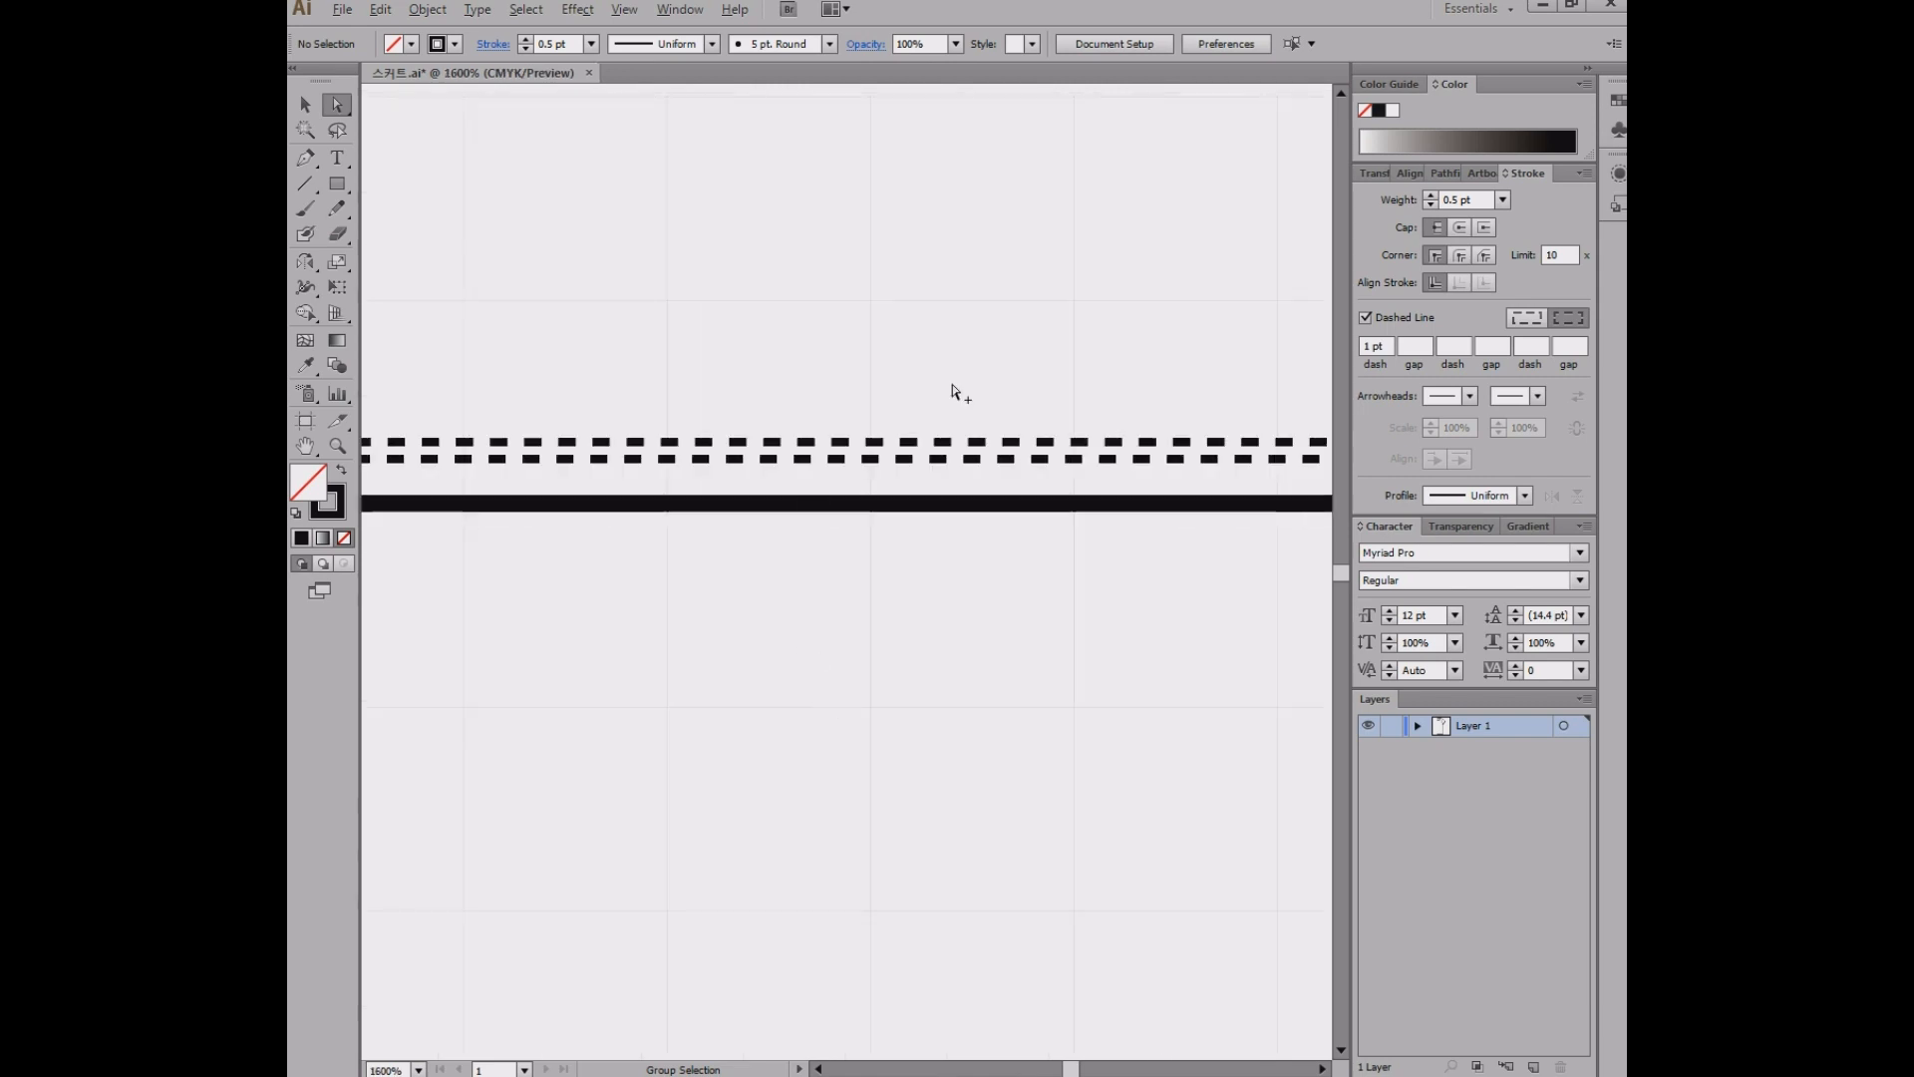
pyautogui.scroll(-5, 883, 499)
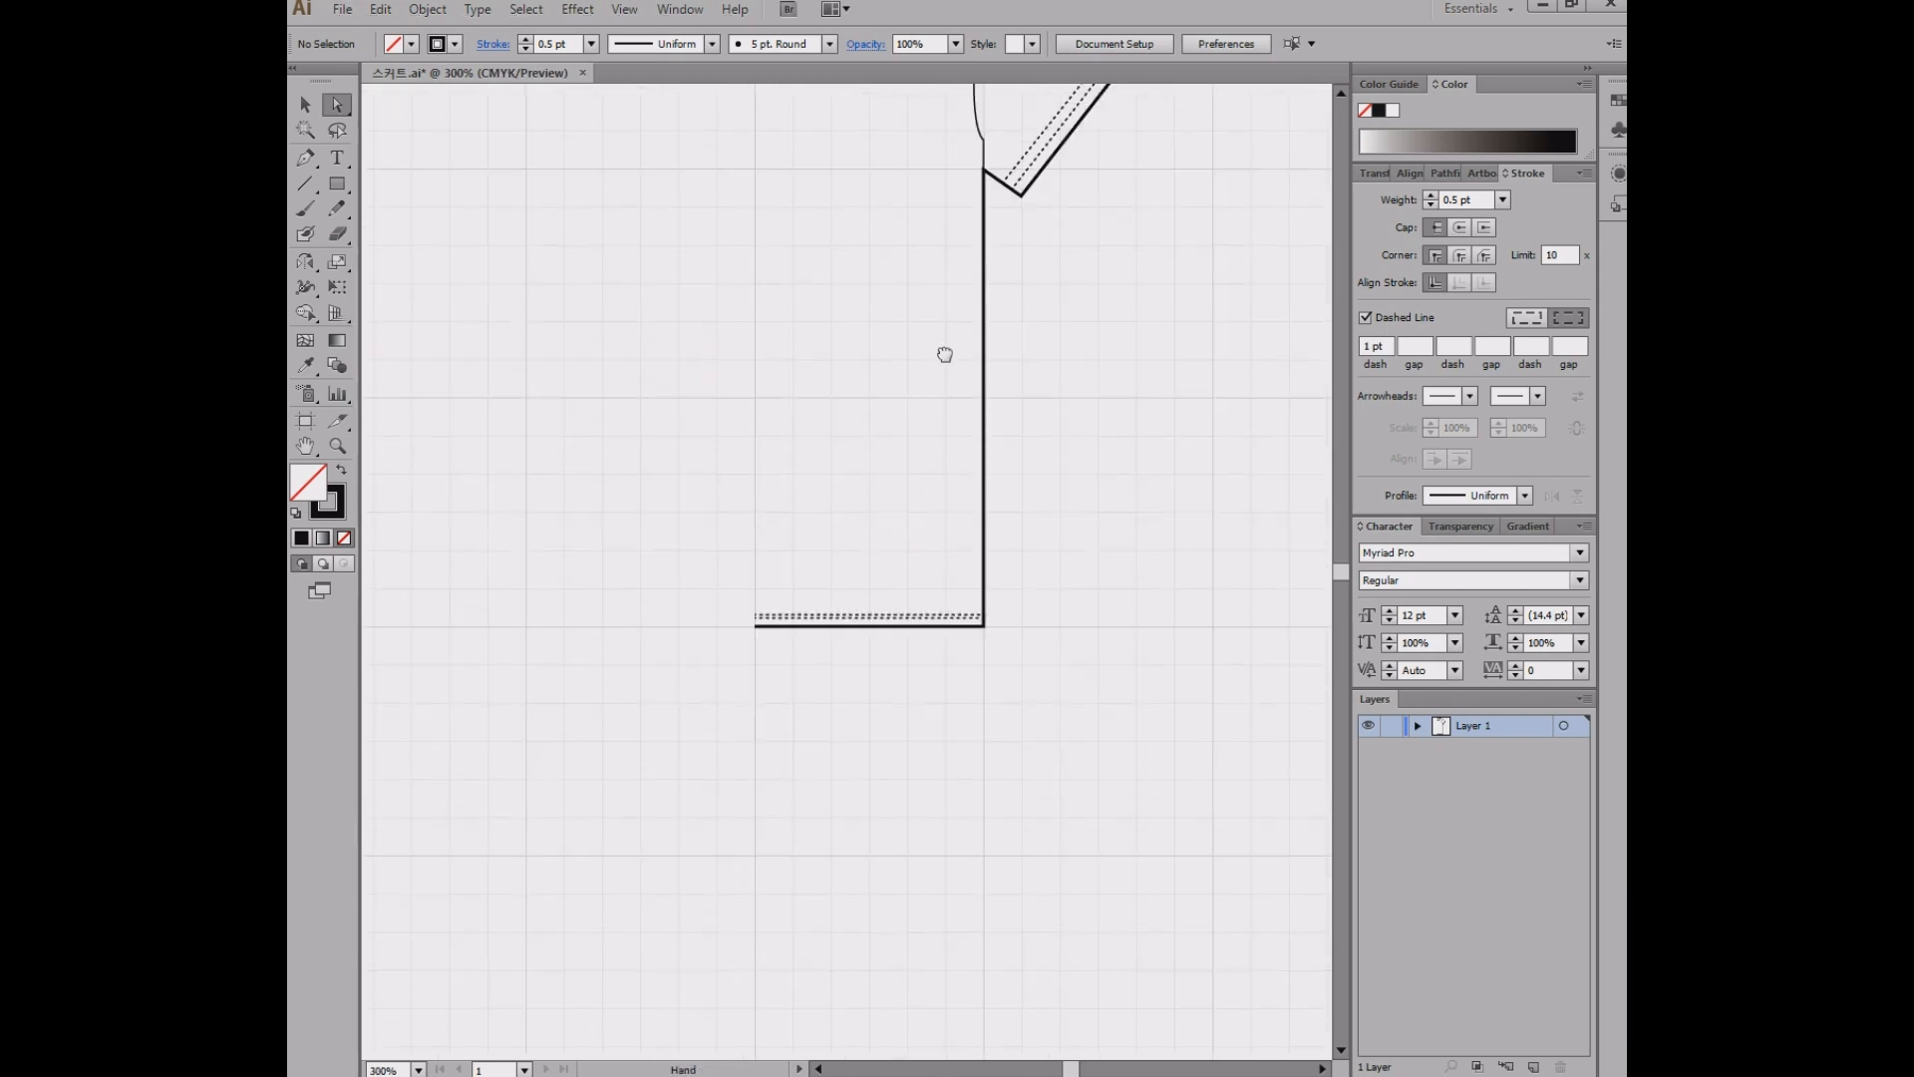
# - Reflect a copy of the whole half T-shirt across the vertical axis at the centre front anchor to complete the shirt, and deselect it
pyautogui.click(307, 105)
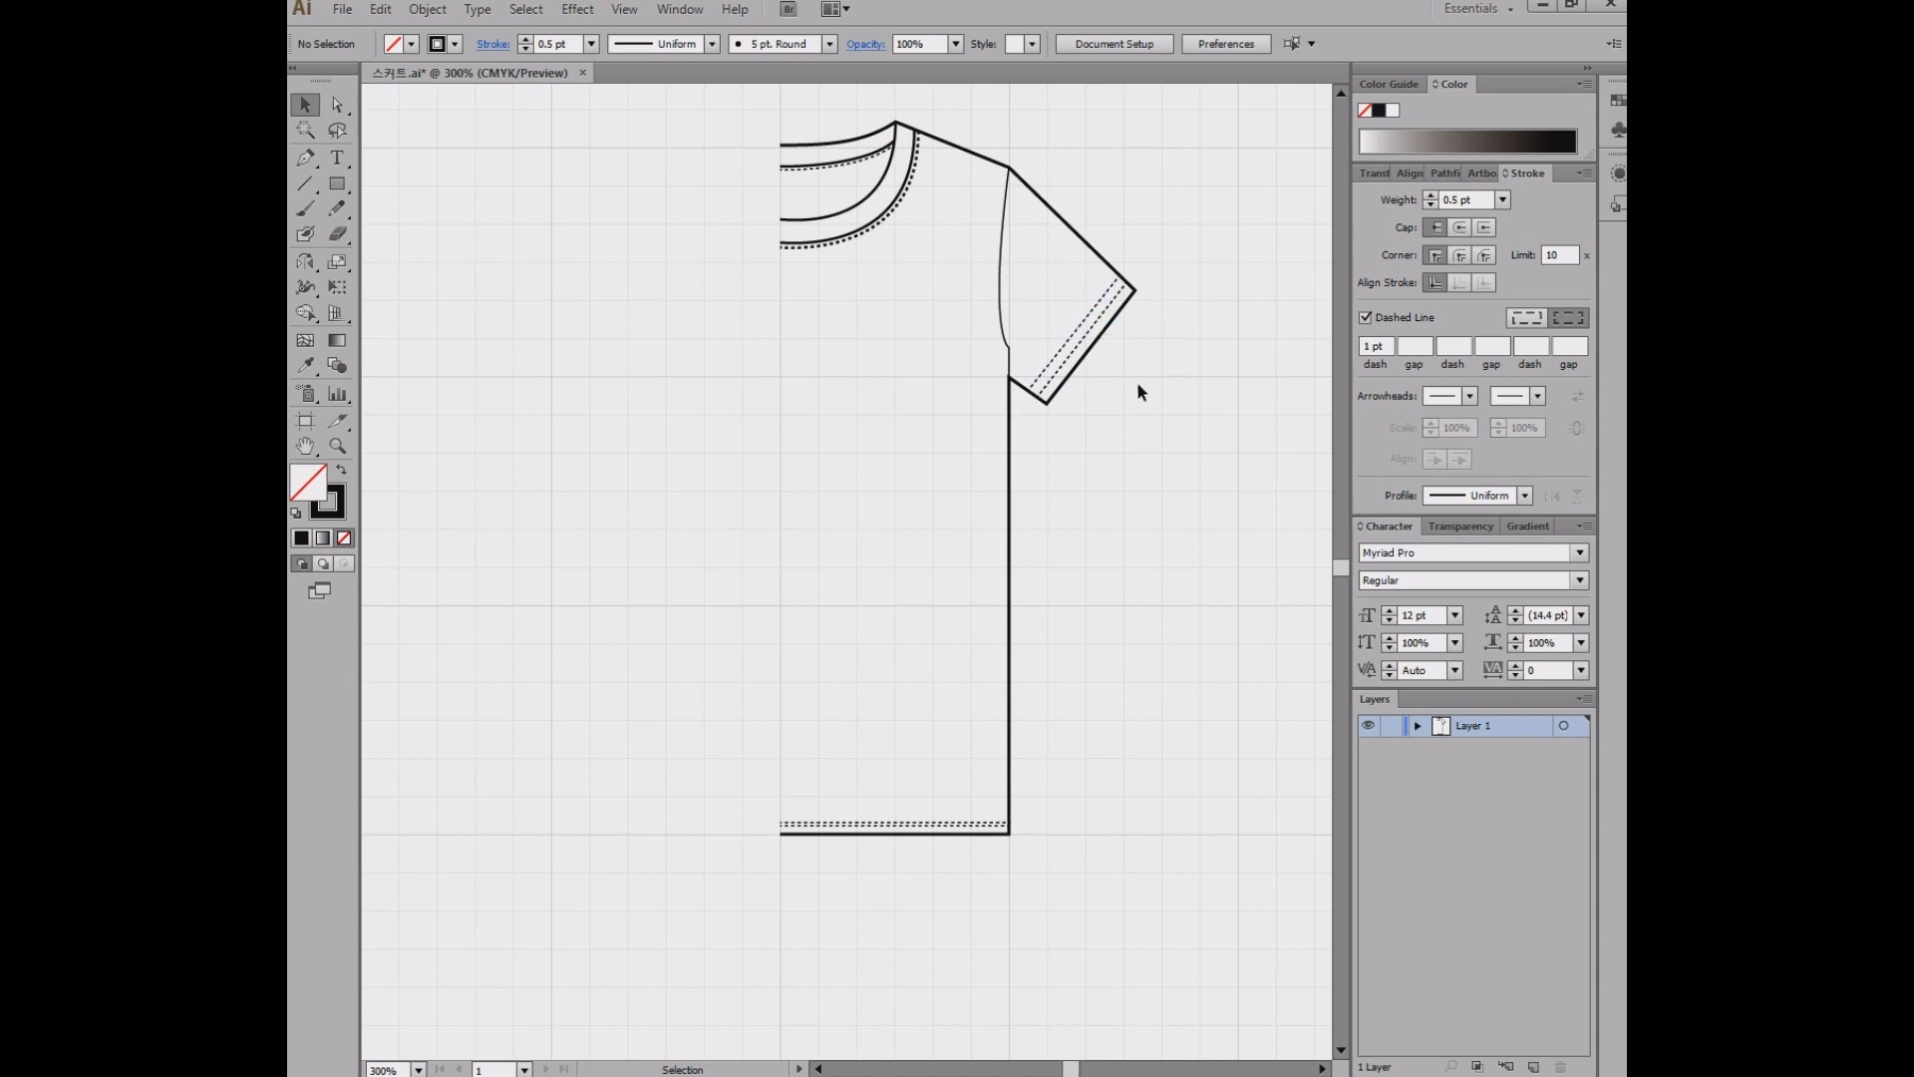
pyautogui.scroll(3, 1122, 384)
pyautogui.scroll(-5, 1101, 411)
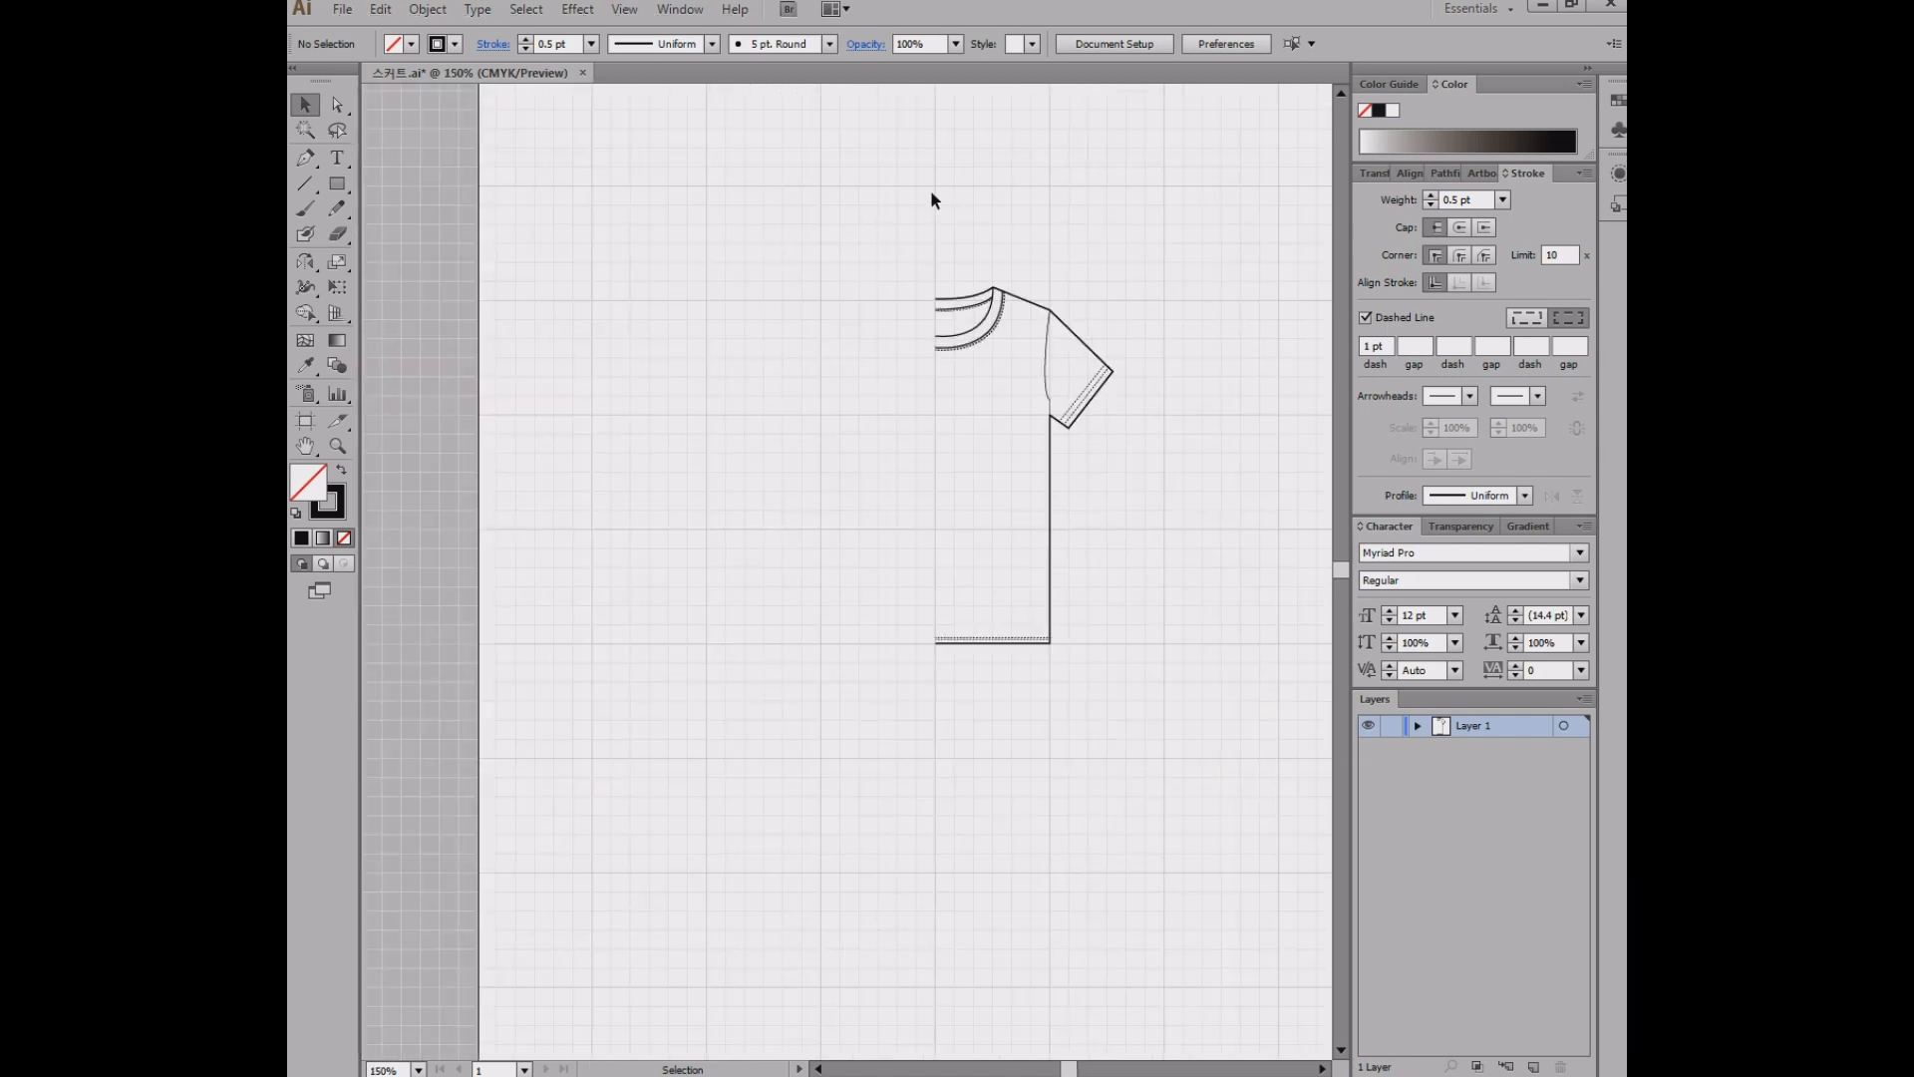
pyautogui.moveTo(931, 193); pyautogui.dragTo(1203, 830)
pyautogui.moveTo(1183, 599); pyautogui.dragTo(1136, 598)
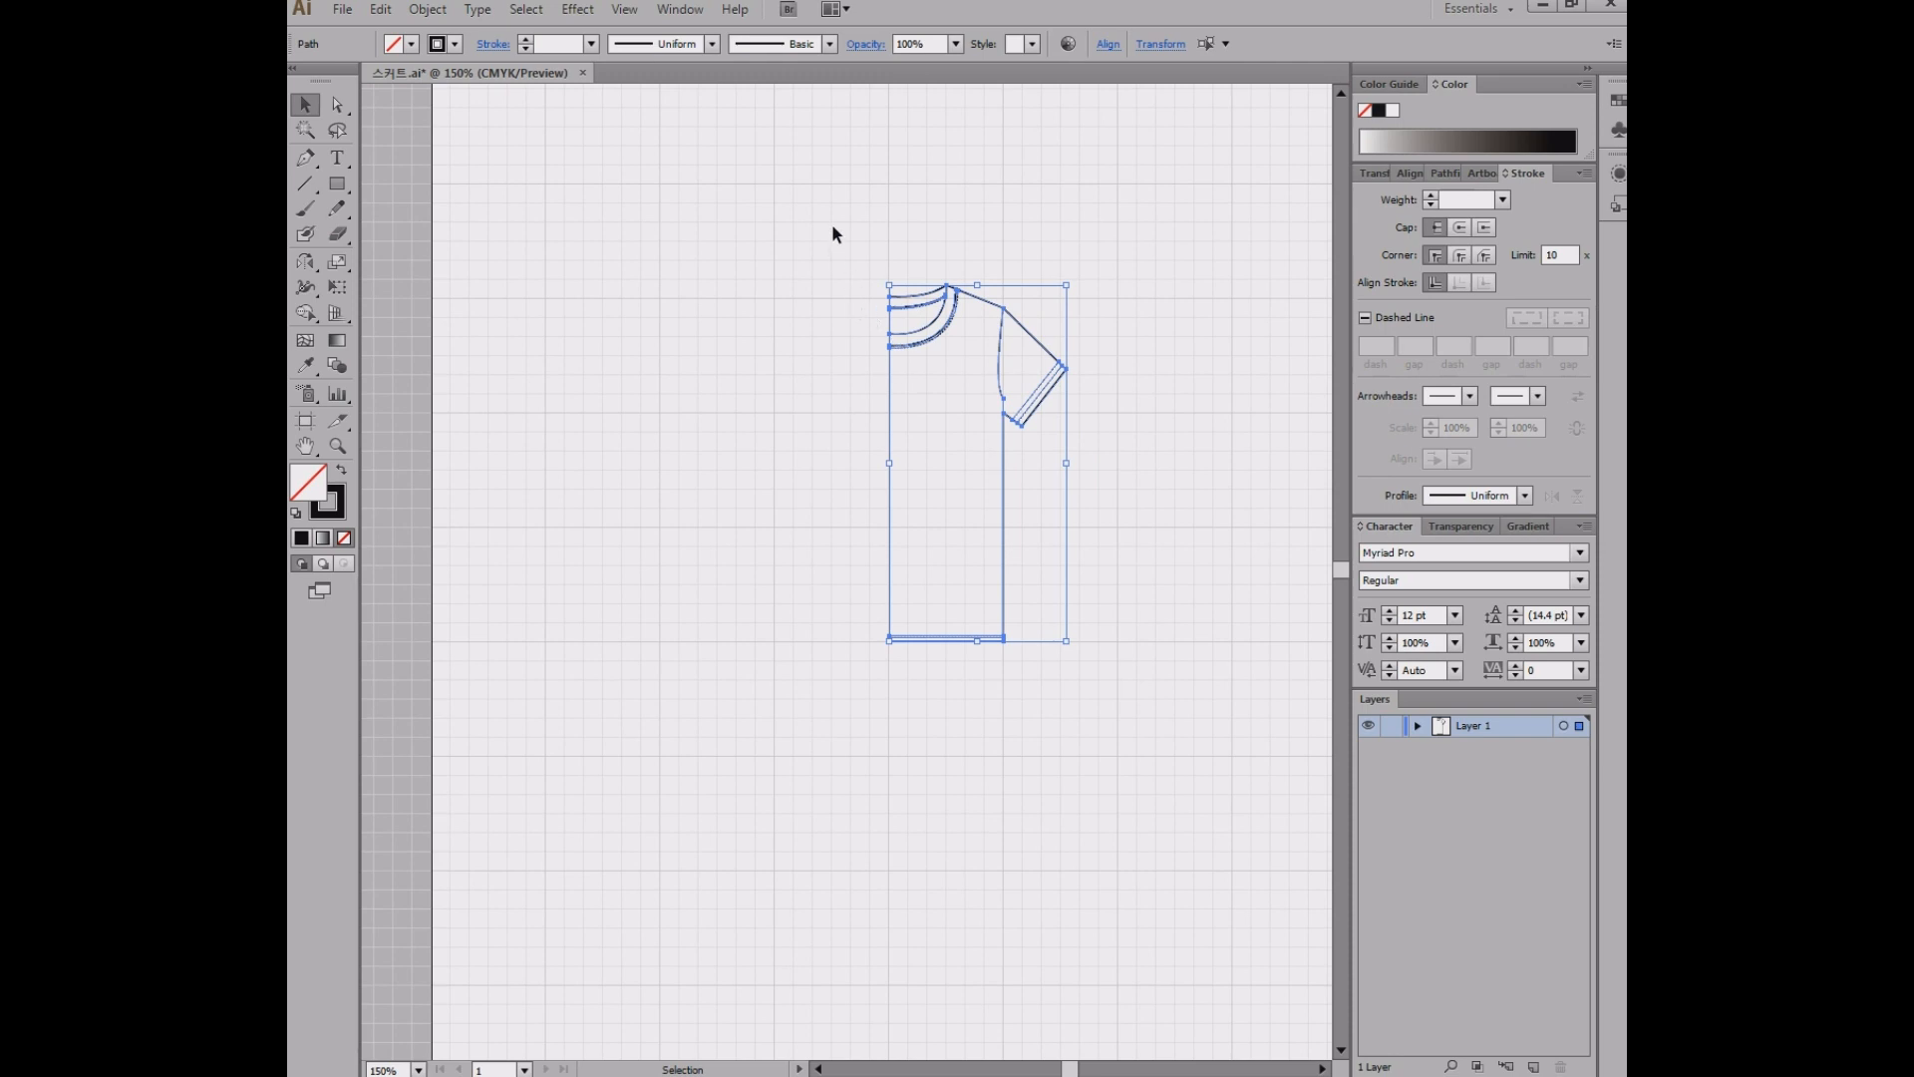
pyautogui.moveTo(832, 187); pyautogui.dragTo(1137, 773)
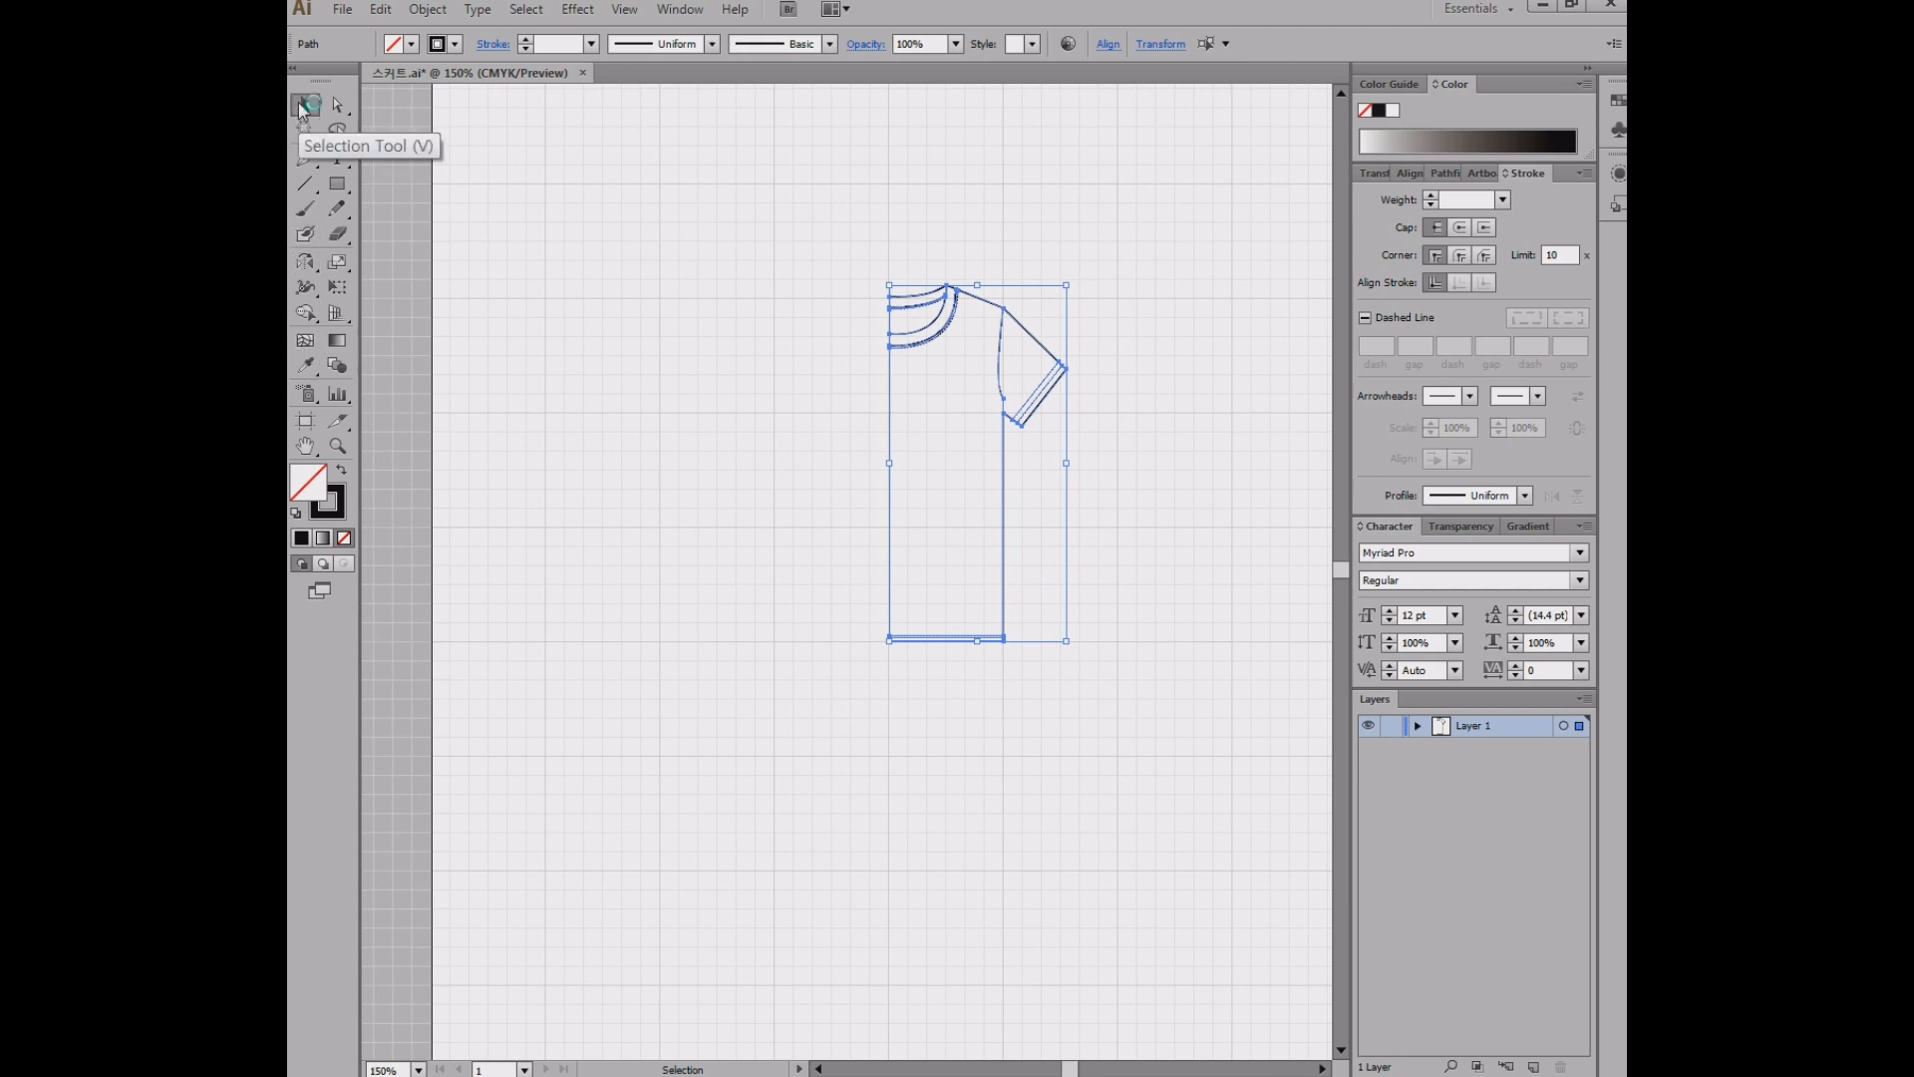
pyautogui.moveTo(778, 196); pyautogui.dragTo(1182, 825)
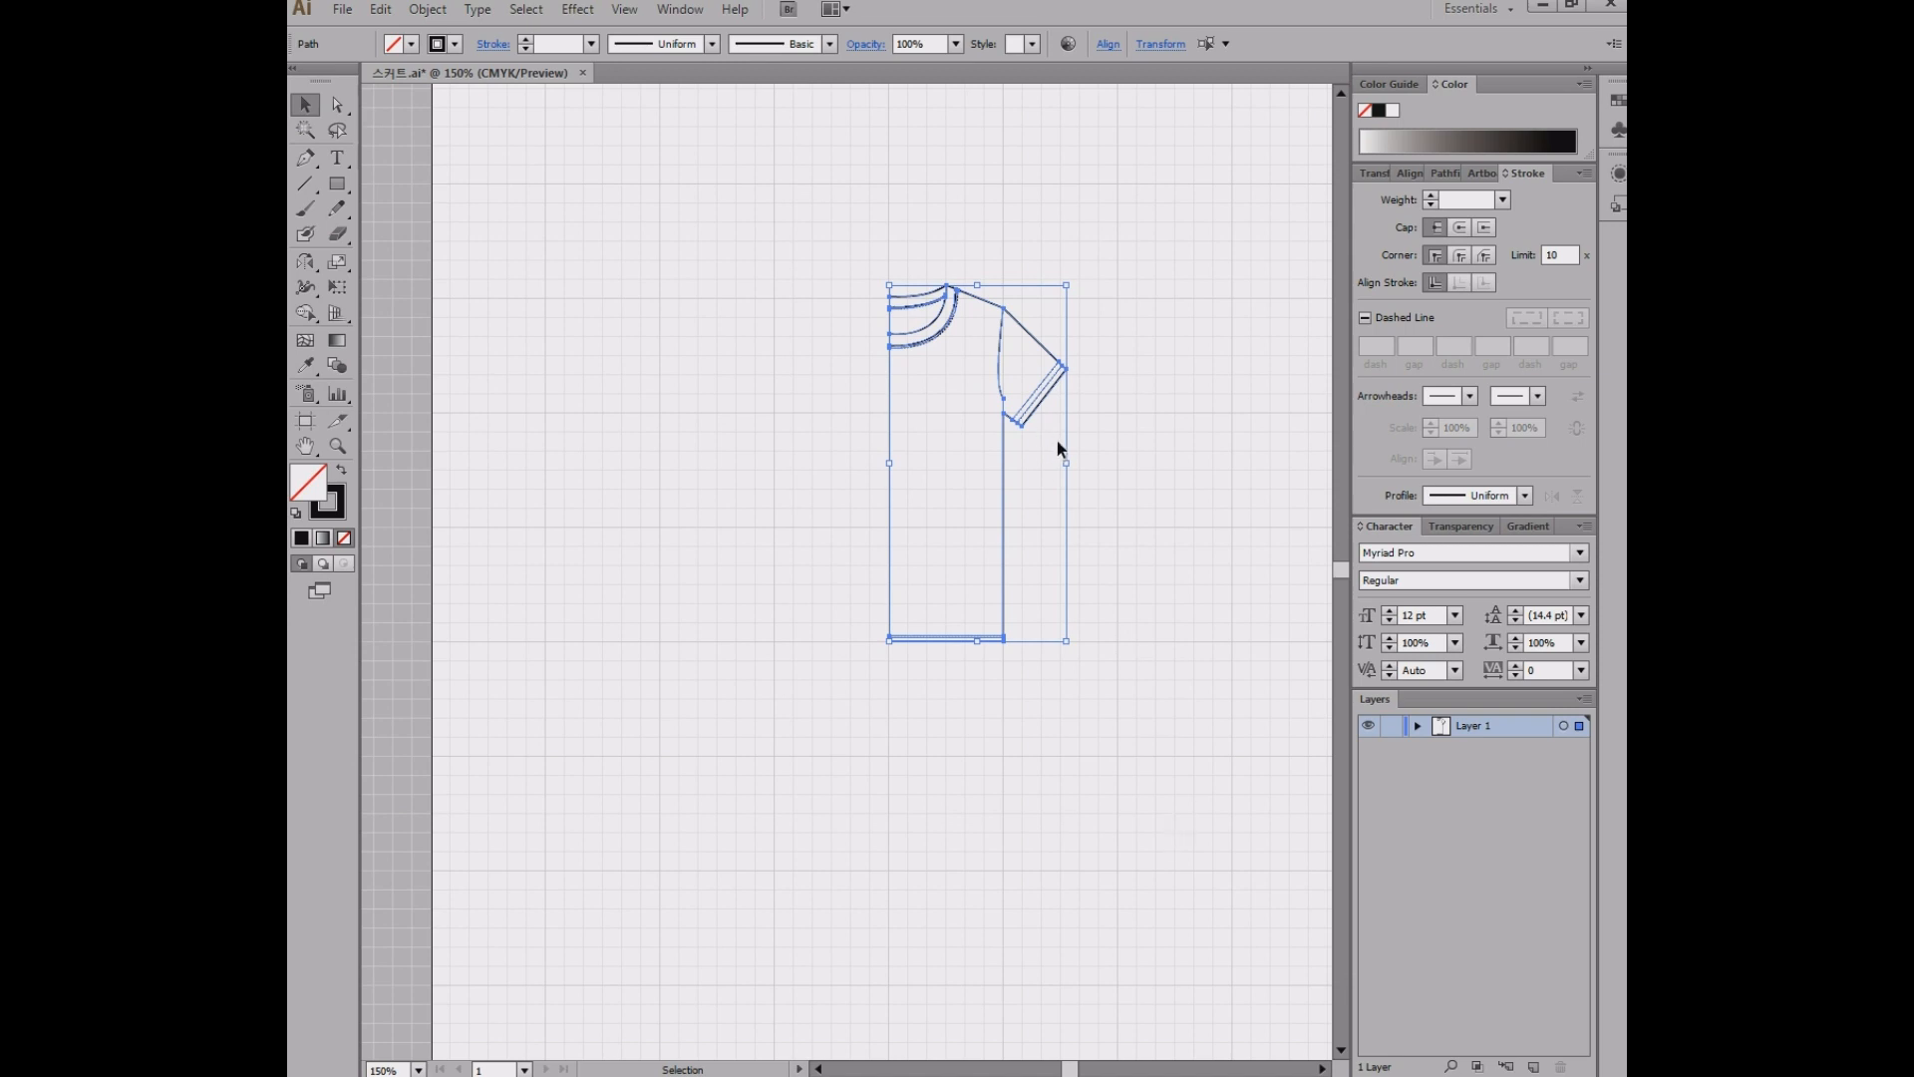
pyautogui.click(302, 274)
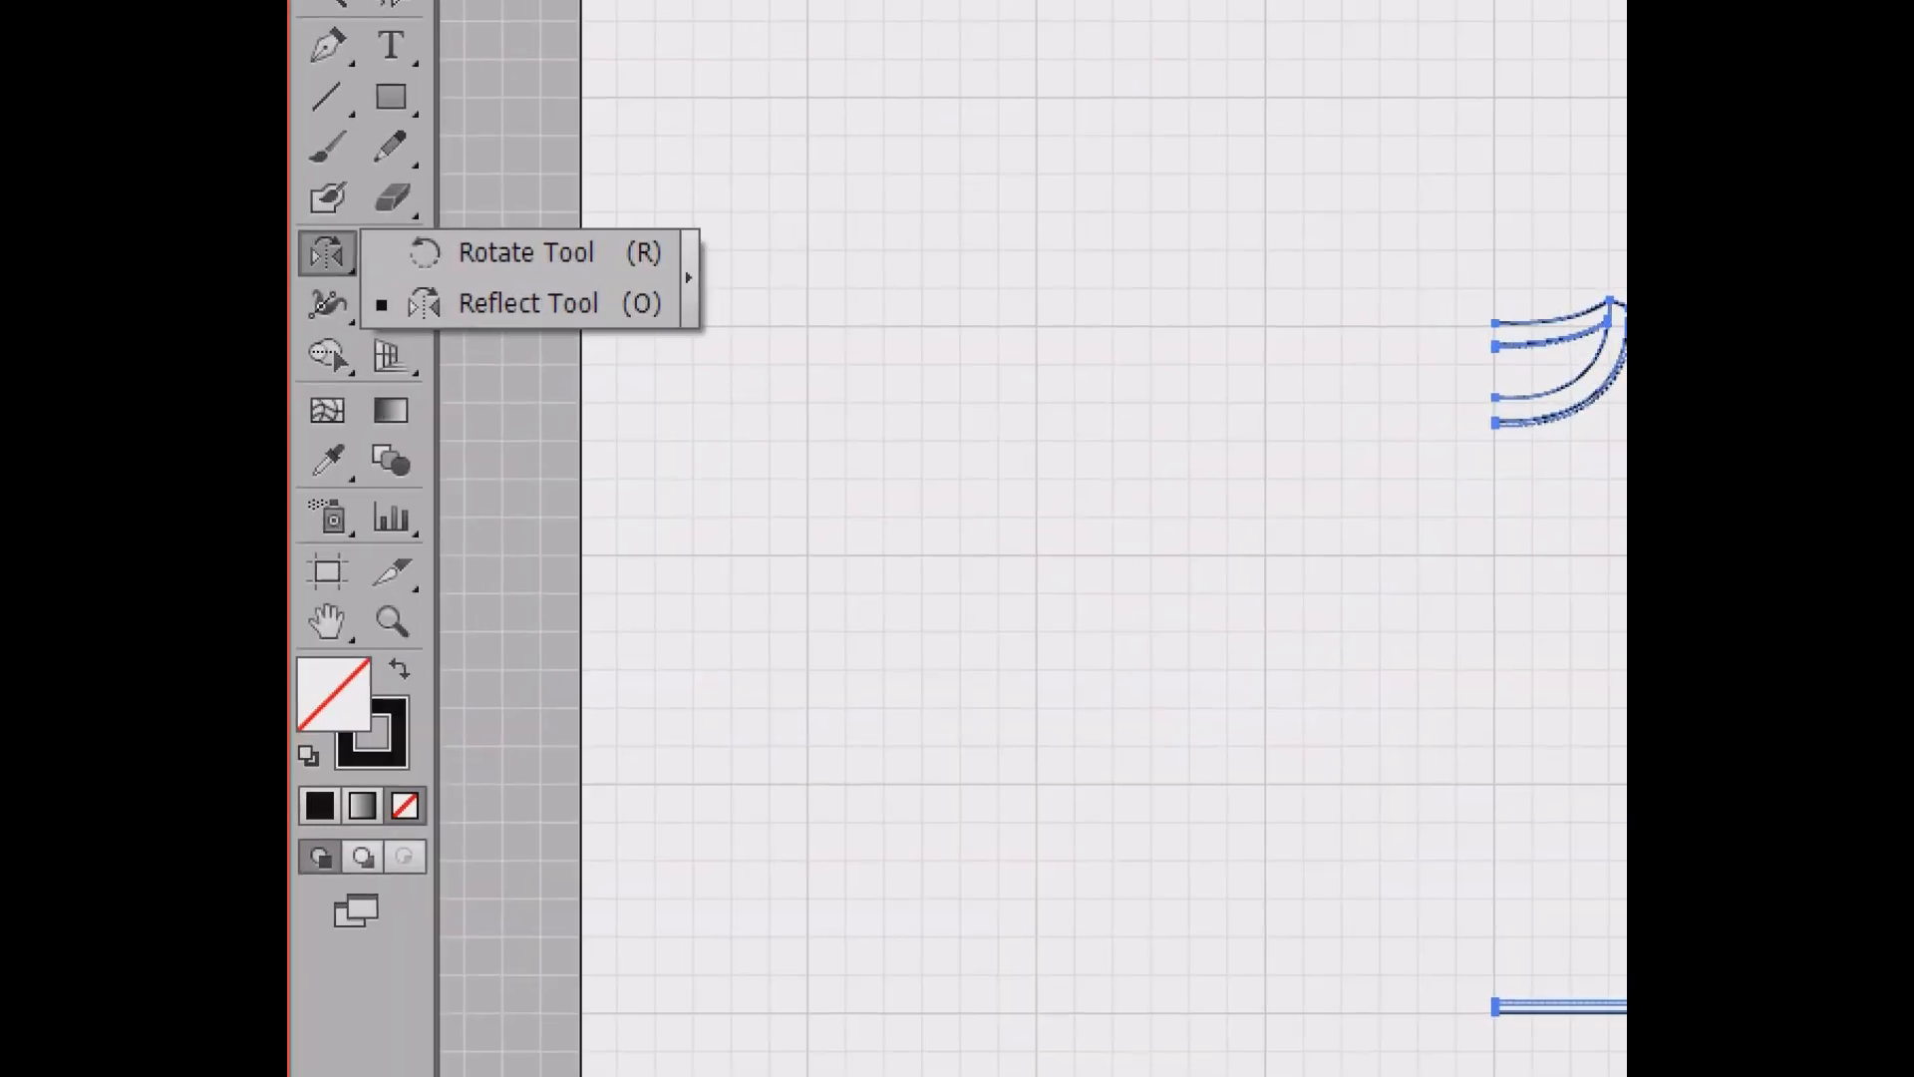
pyautogui.moveTo(378, 173)
pyautogui.mouseDown()
pyautogui.moveTo(472, 228)
pyautogui.moveTo(611, 233)
pyautogui.mouseUp()
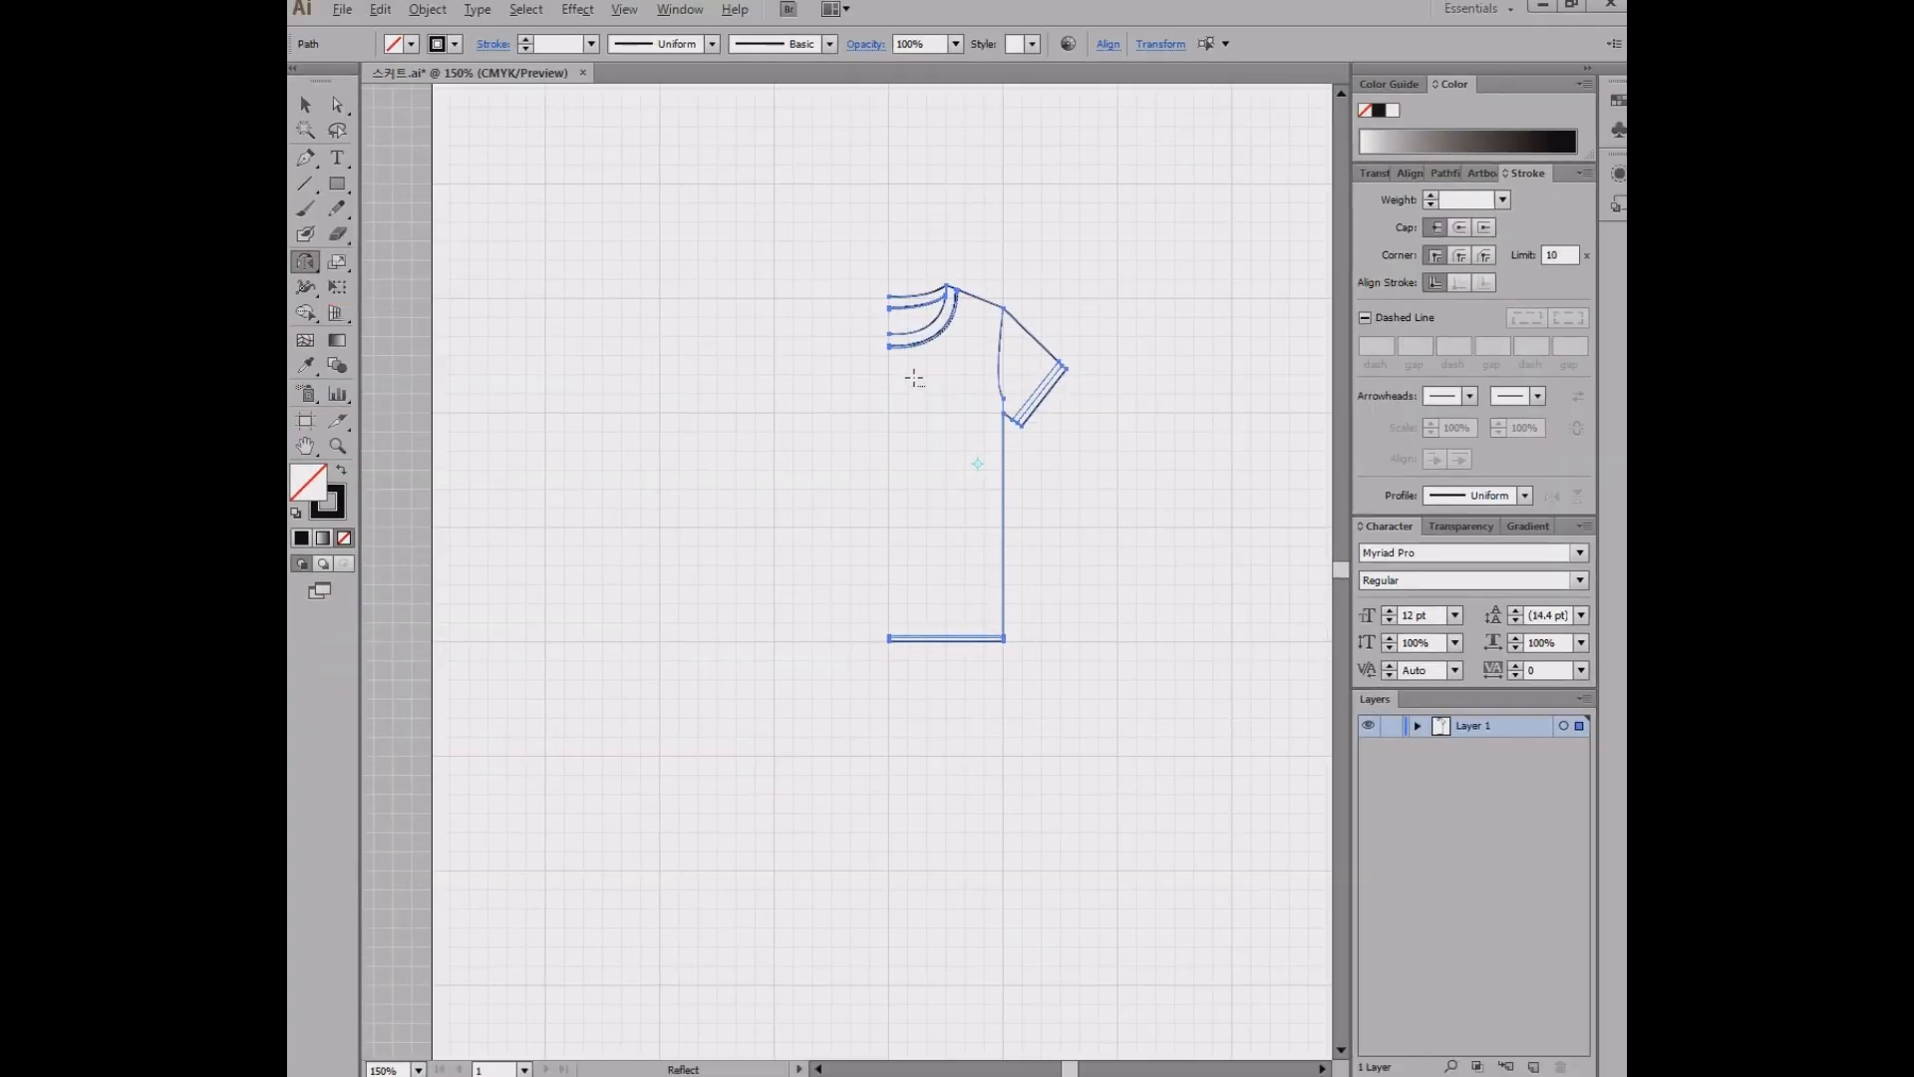
pyautogui.scroll(4, 914, 378)
pyautogui.moveTo(872, 290); pyautogui.dragTo(877, 380)
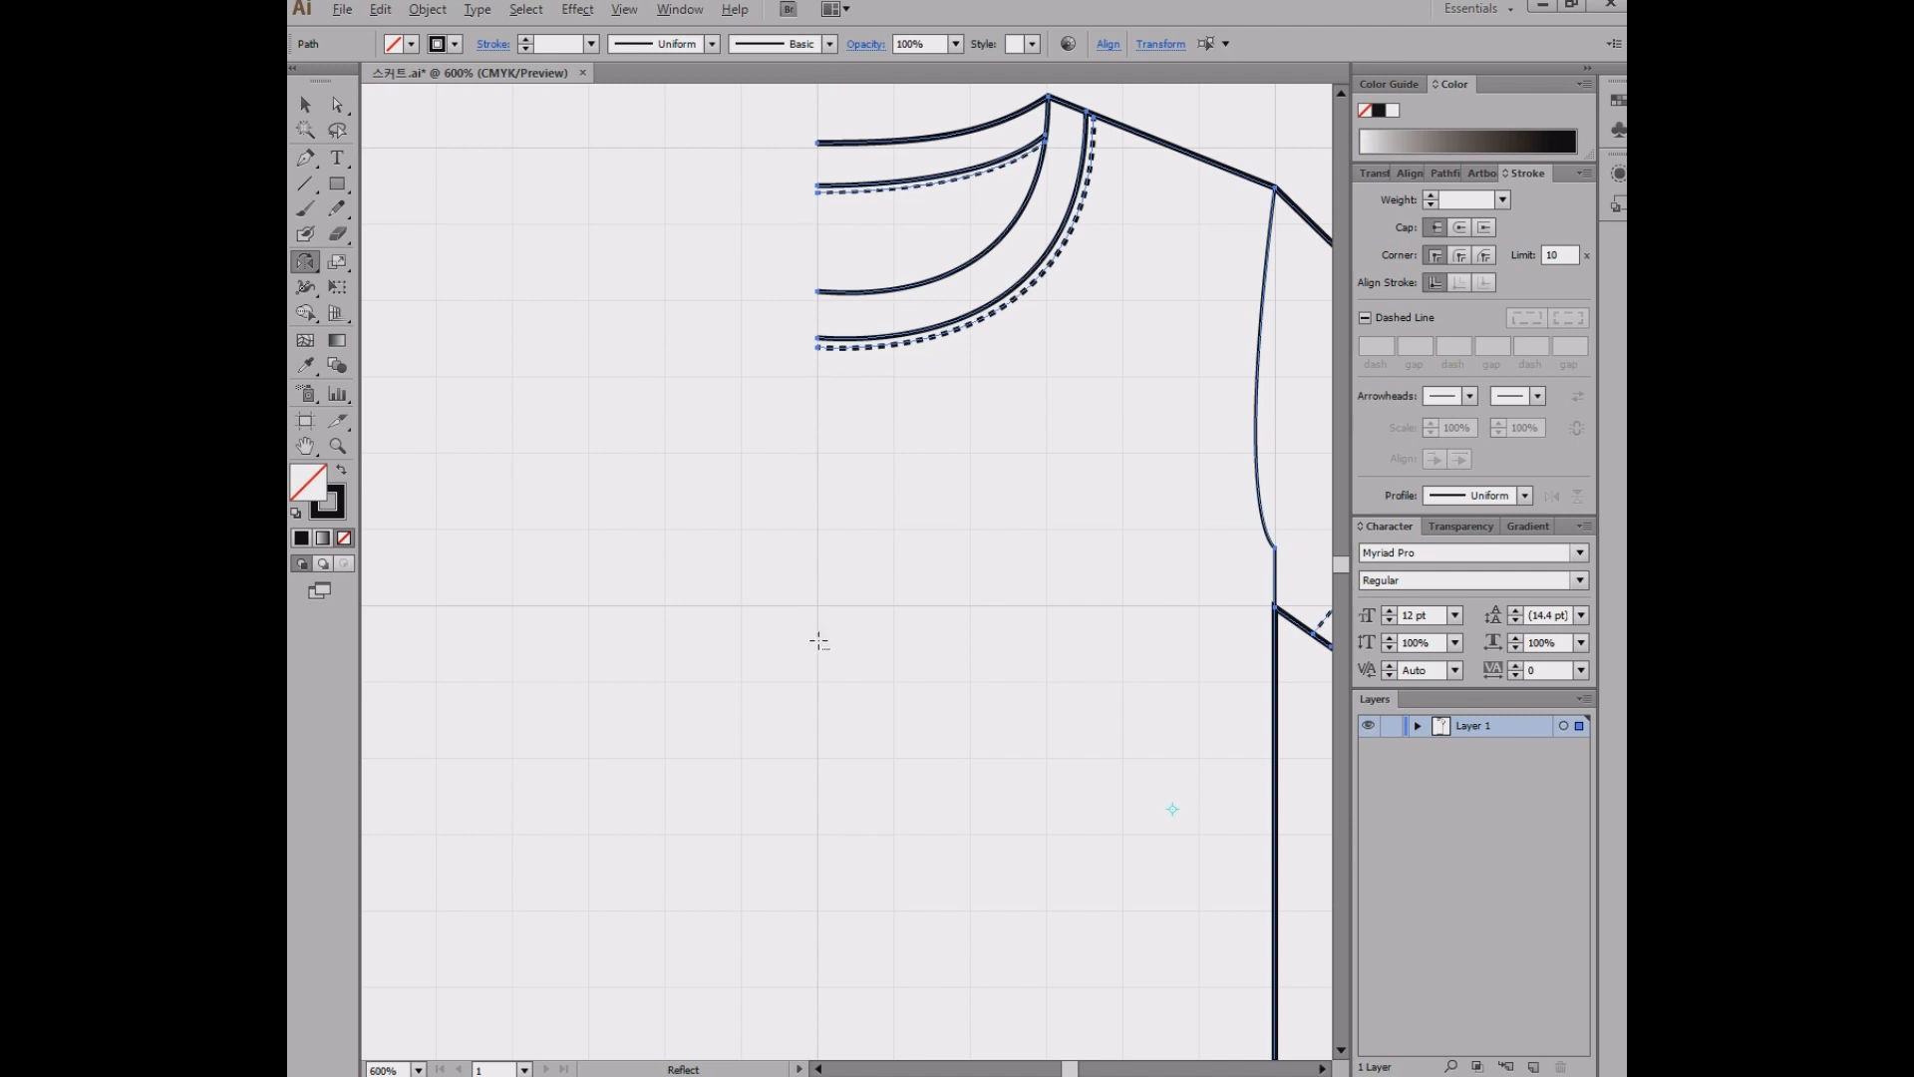
pyautogui.keyDown('alt'); pyautogui.click(816, 339); pyautogui.keyUp('alt')
pyautogui.moveTo(749, 209); pyautogui.dragTo(942, 454)
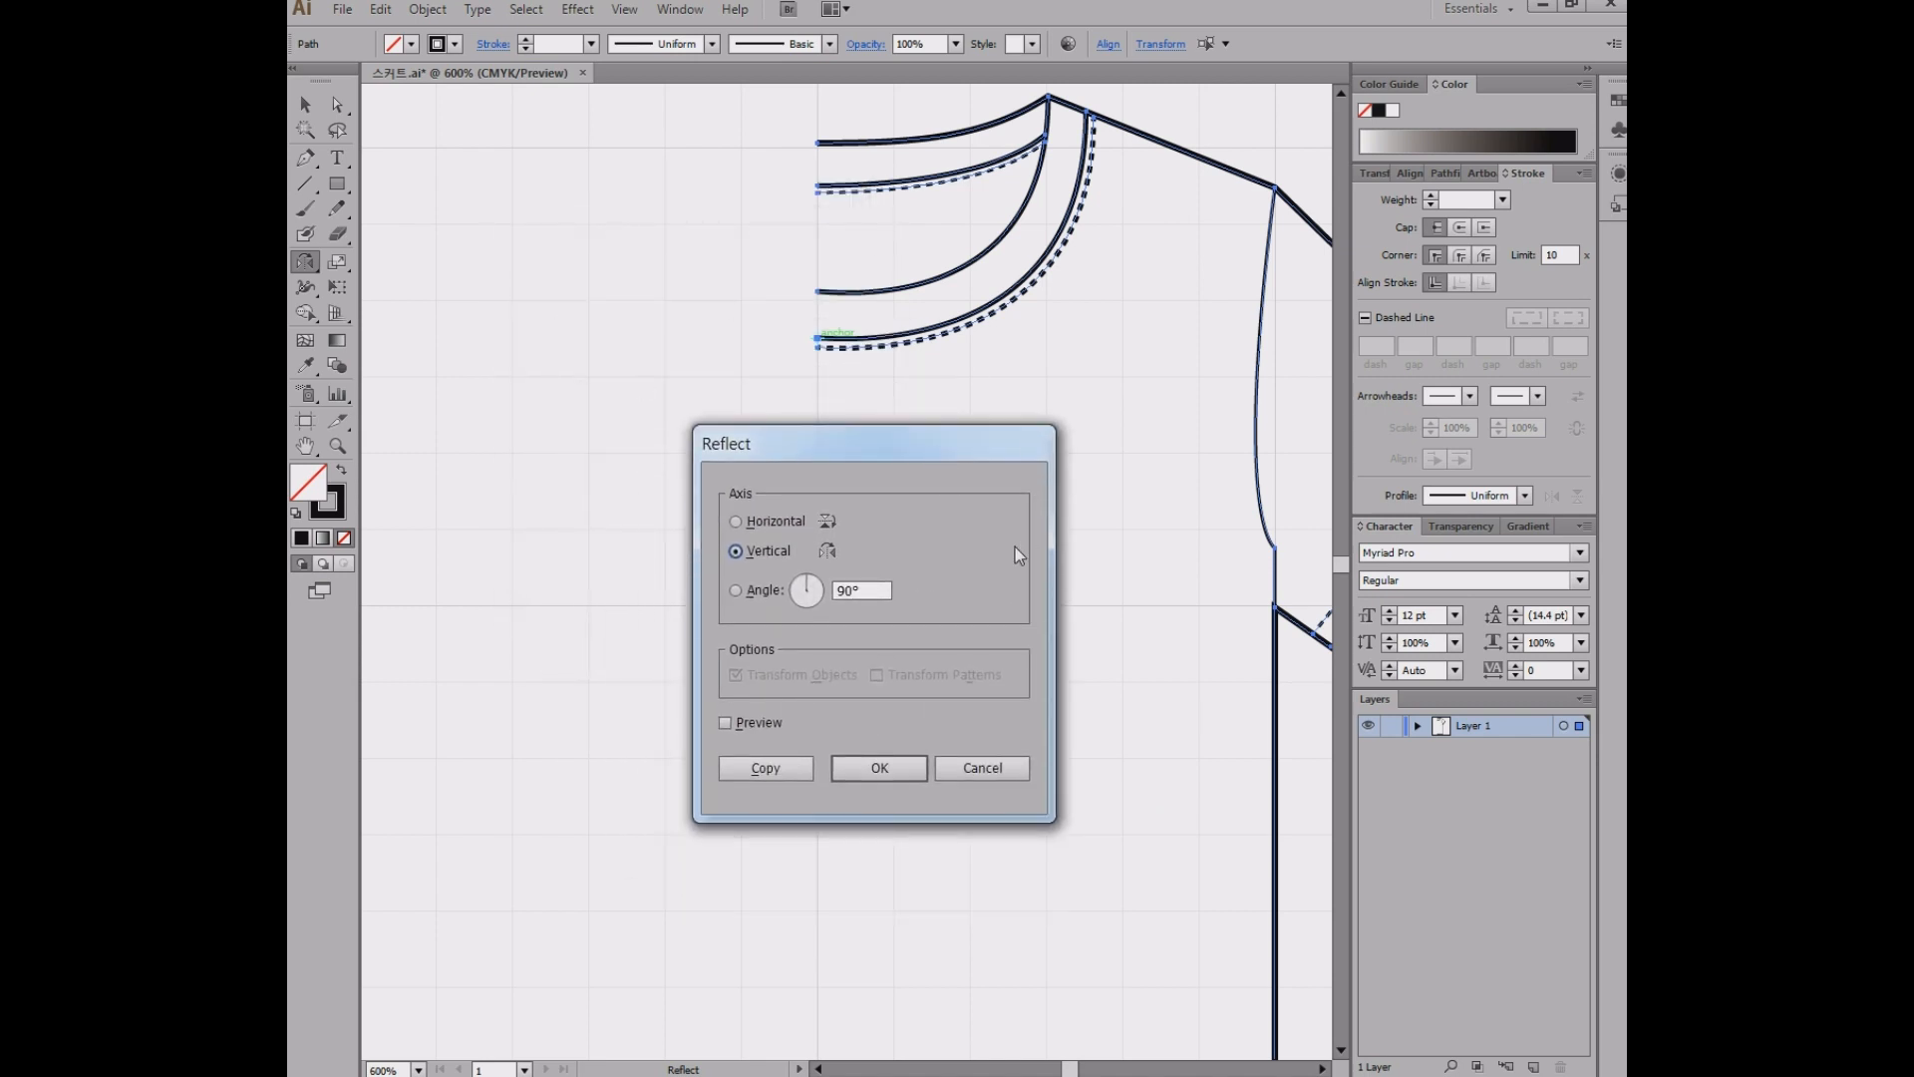
pyautogui.click(788, 772)
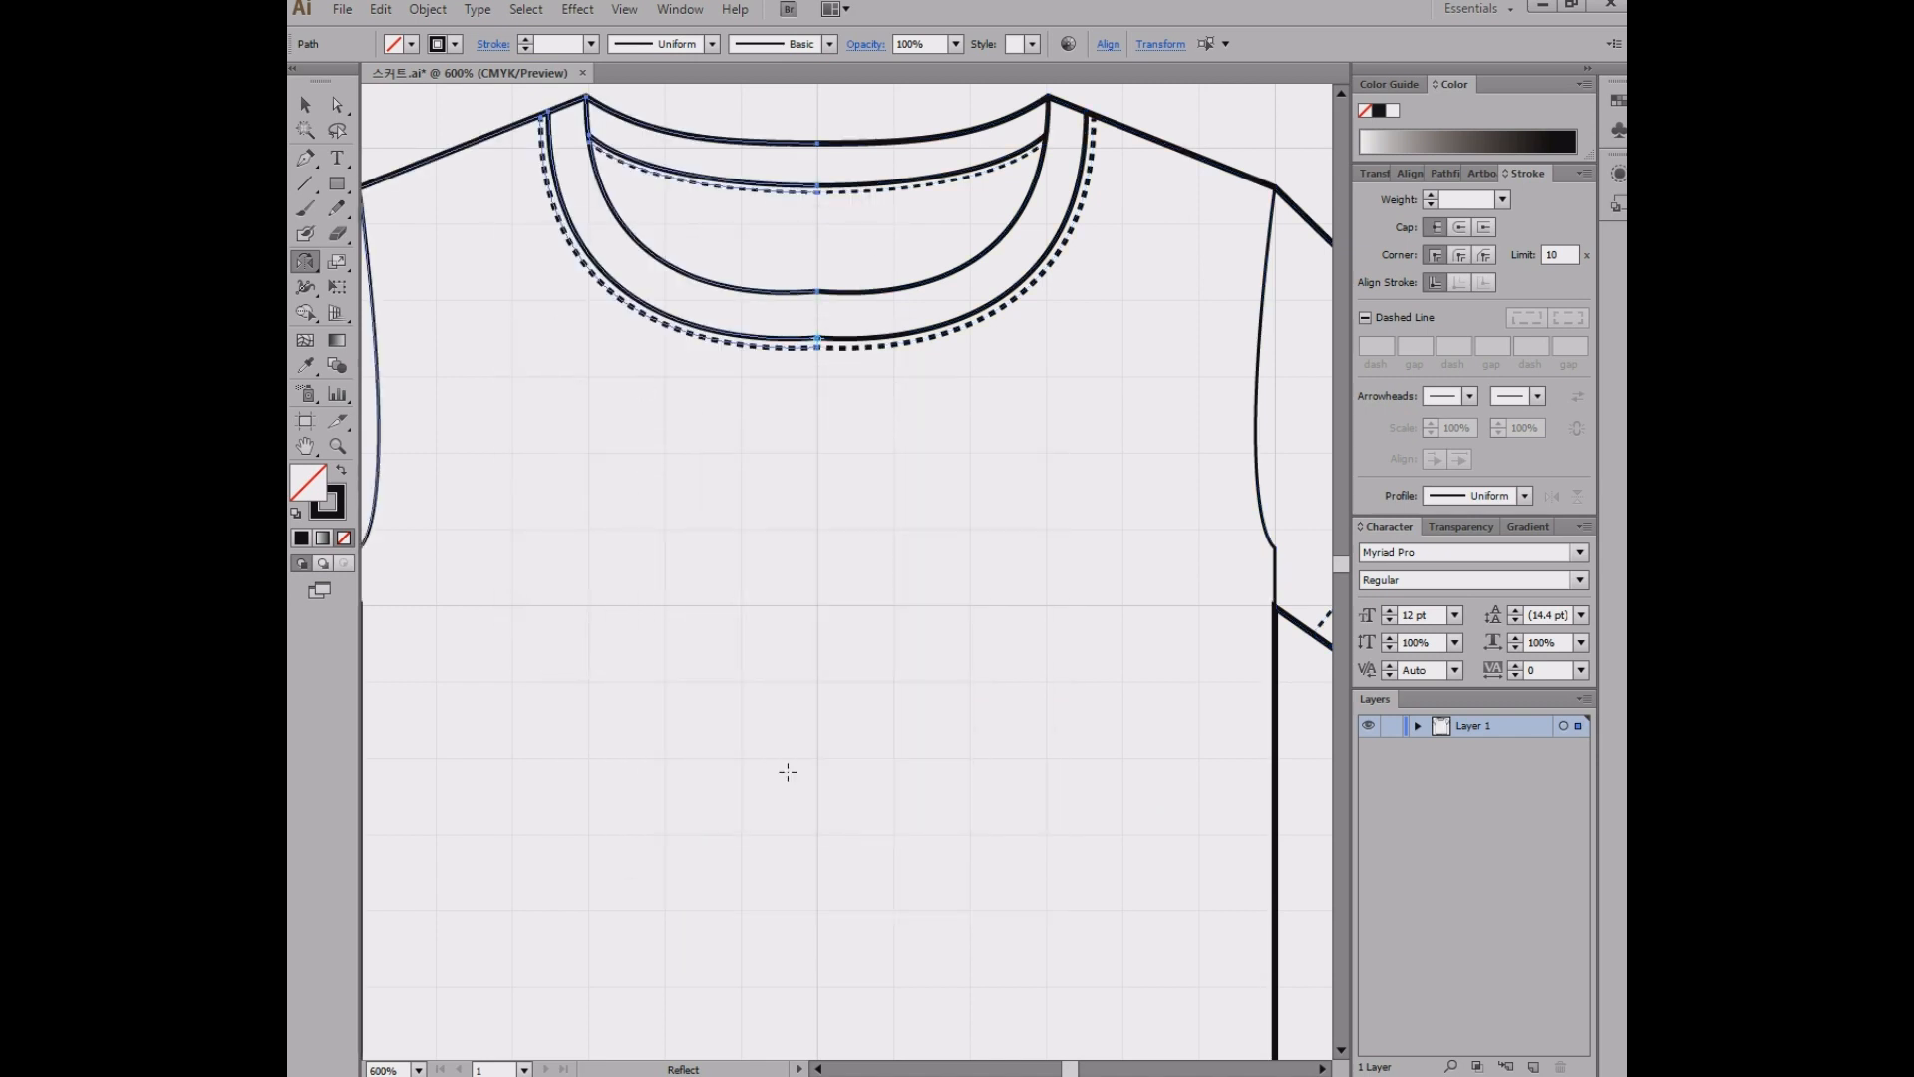
pyautogui.moveTo(894, 461); pyautogui.dragTo(1005, 581)
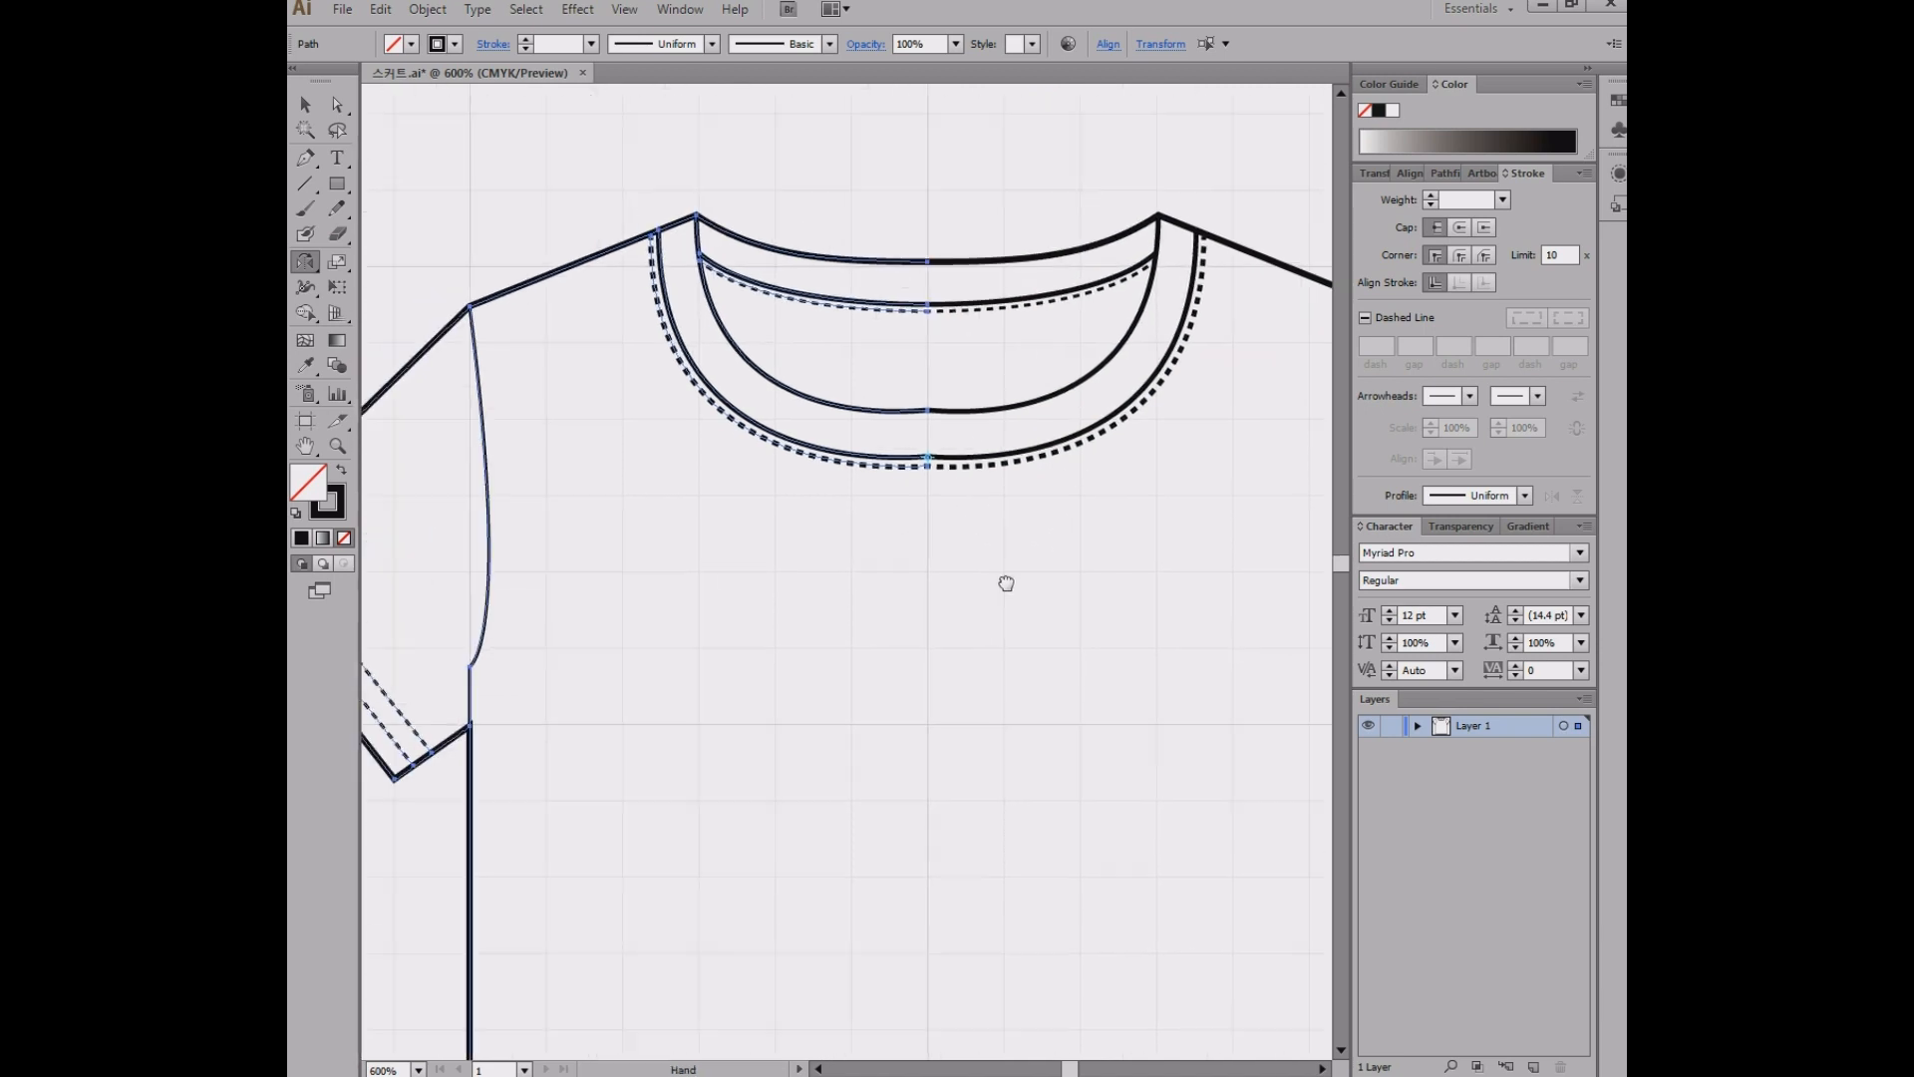
pyautogui.scroll(-2, 1122, 491)
pyautogui.moveTo(1191, 627); pyautogui.dragTo(1072, 436)
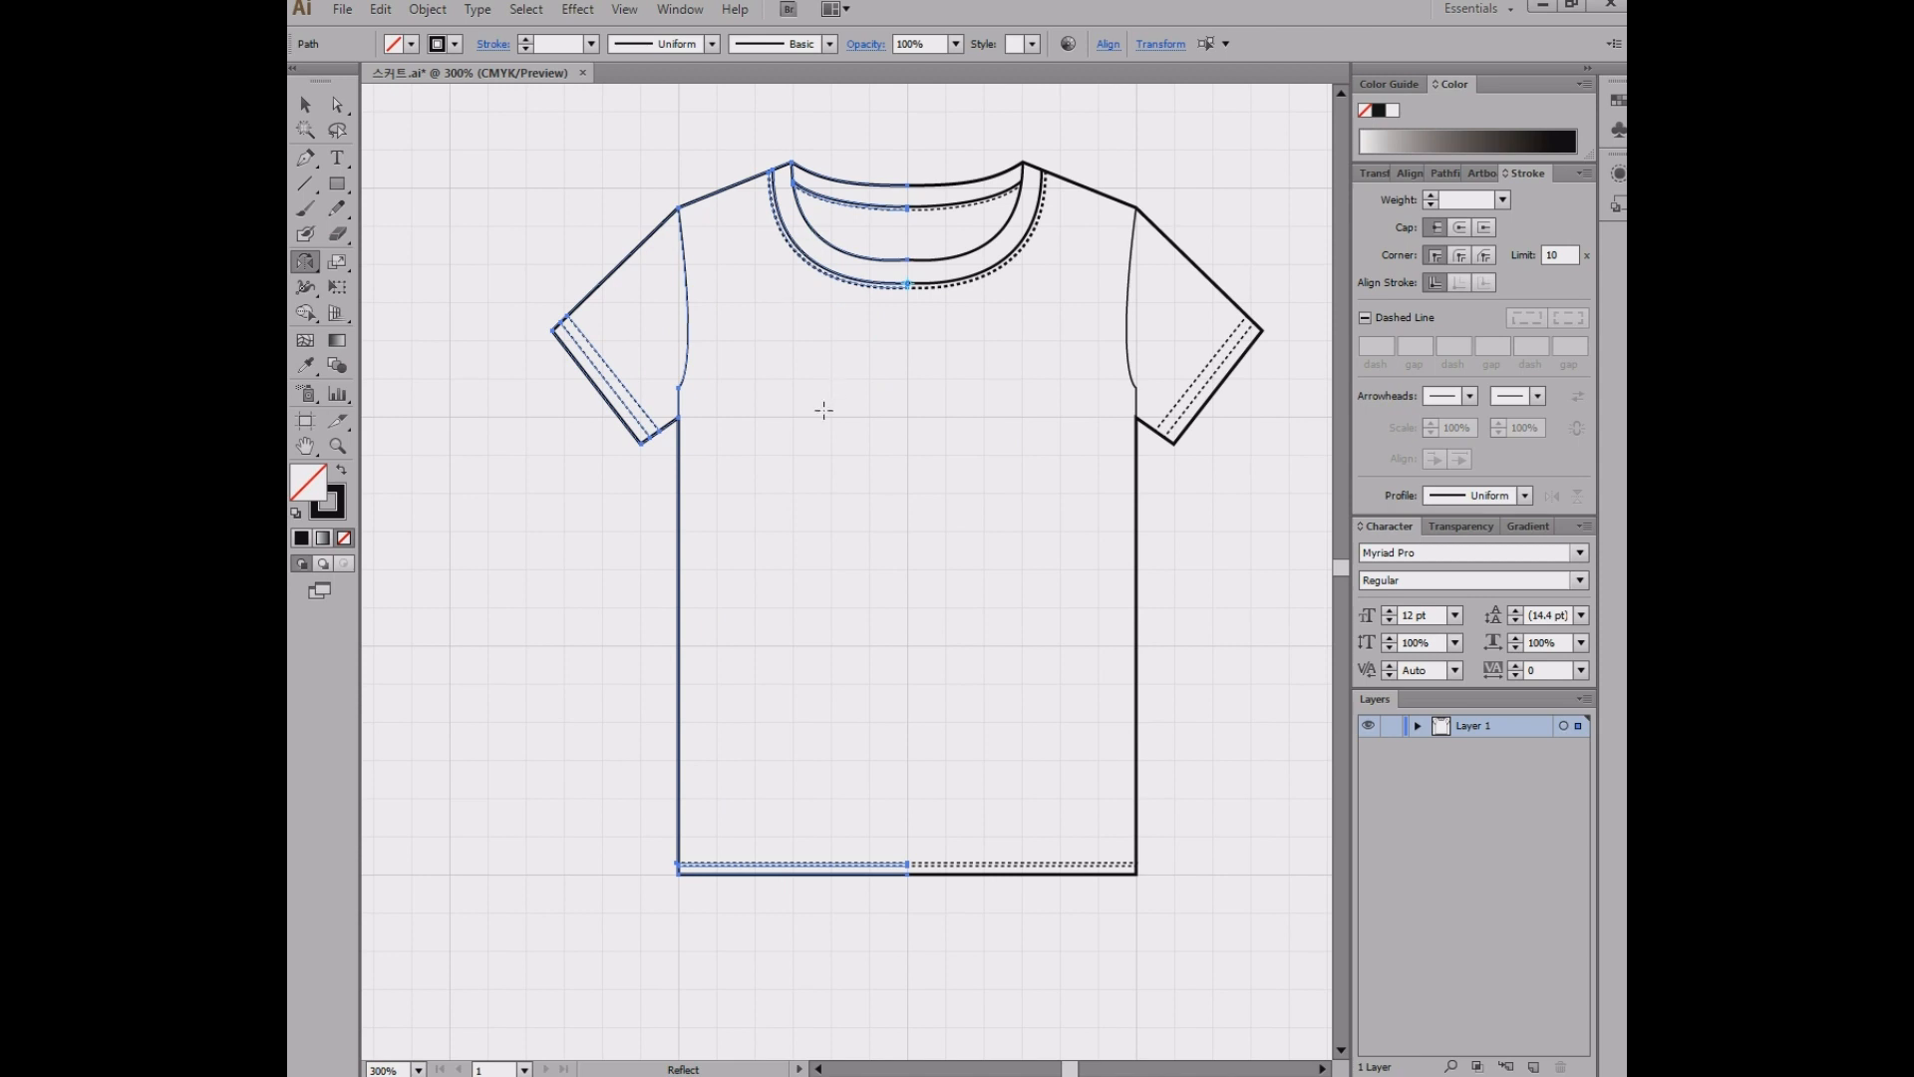
pyautogui.click(337, 103)
pyautogui.click(641, 167)
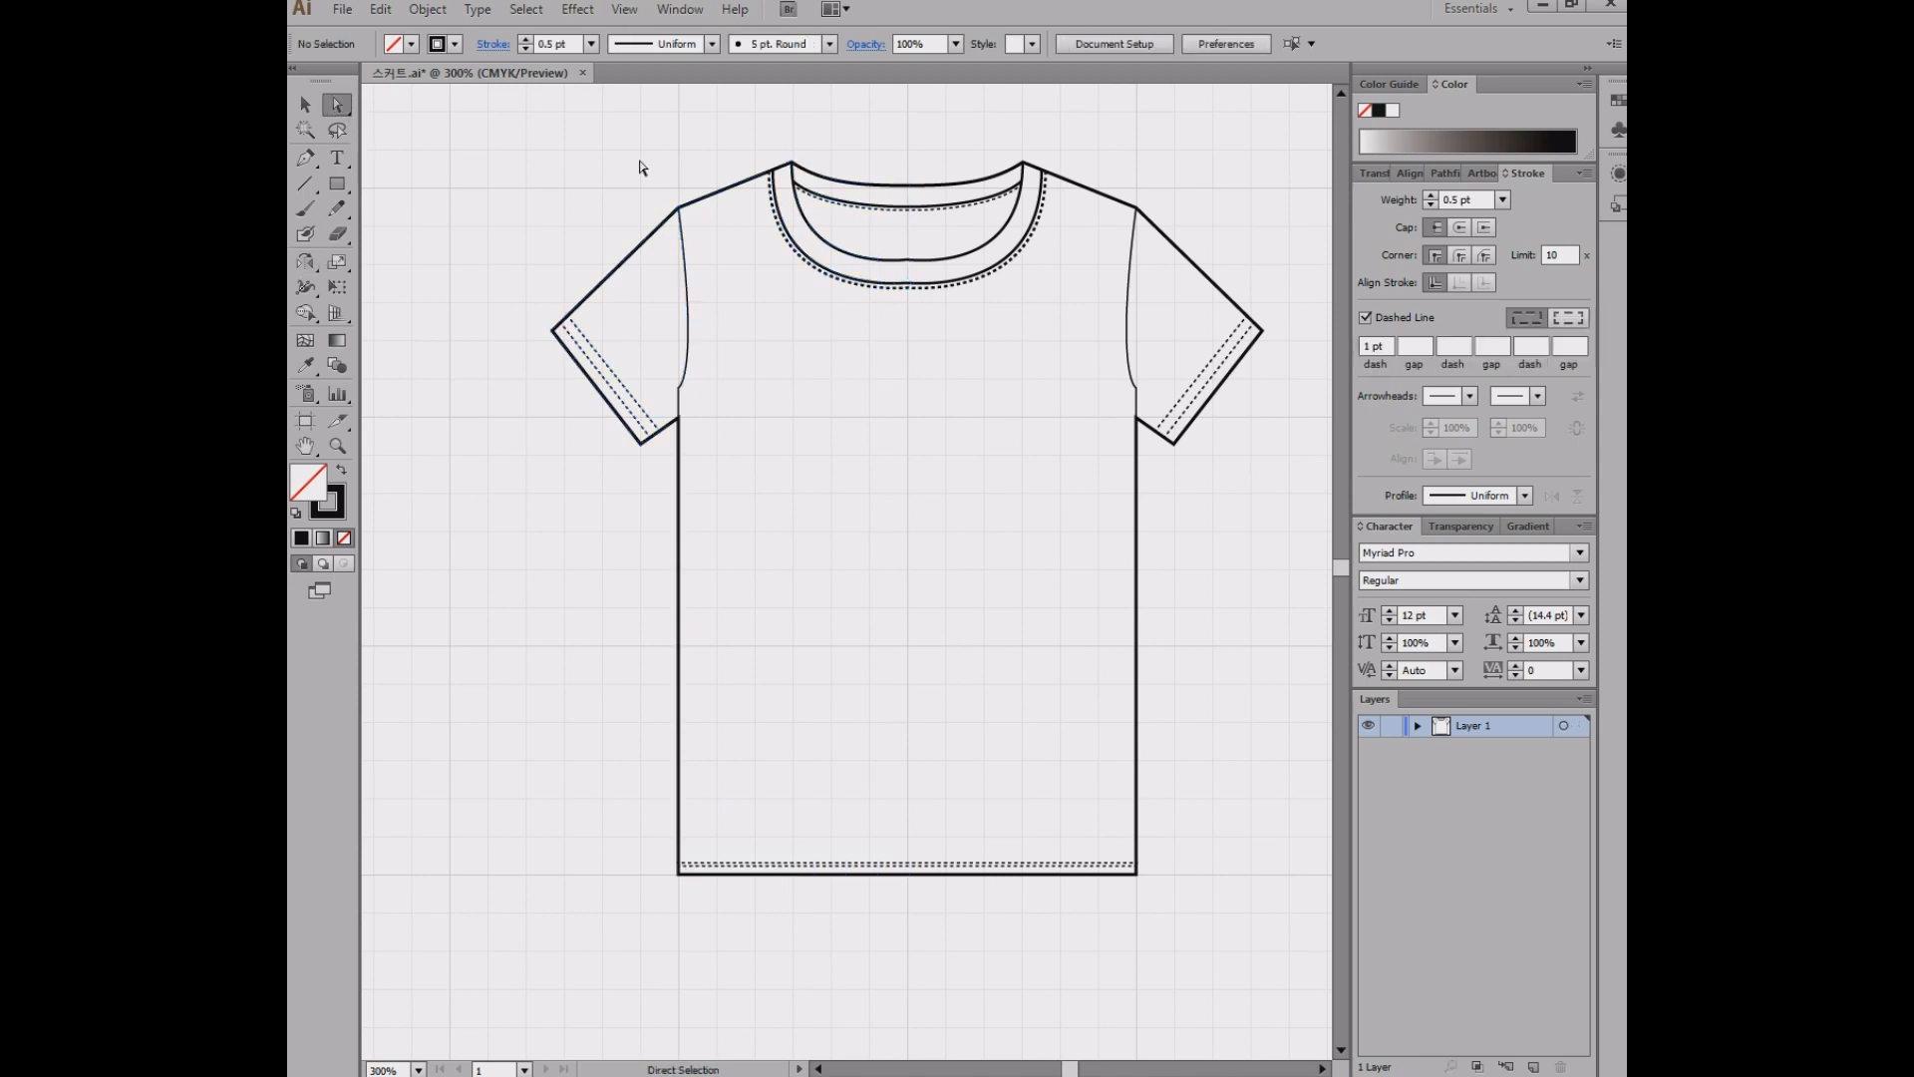
# - Try moving the mirrored half of the T-shirt away from the original half at the centre front, and undo the move
pyautogui.scroll(3, 927, 300)
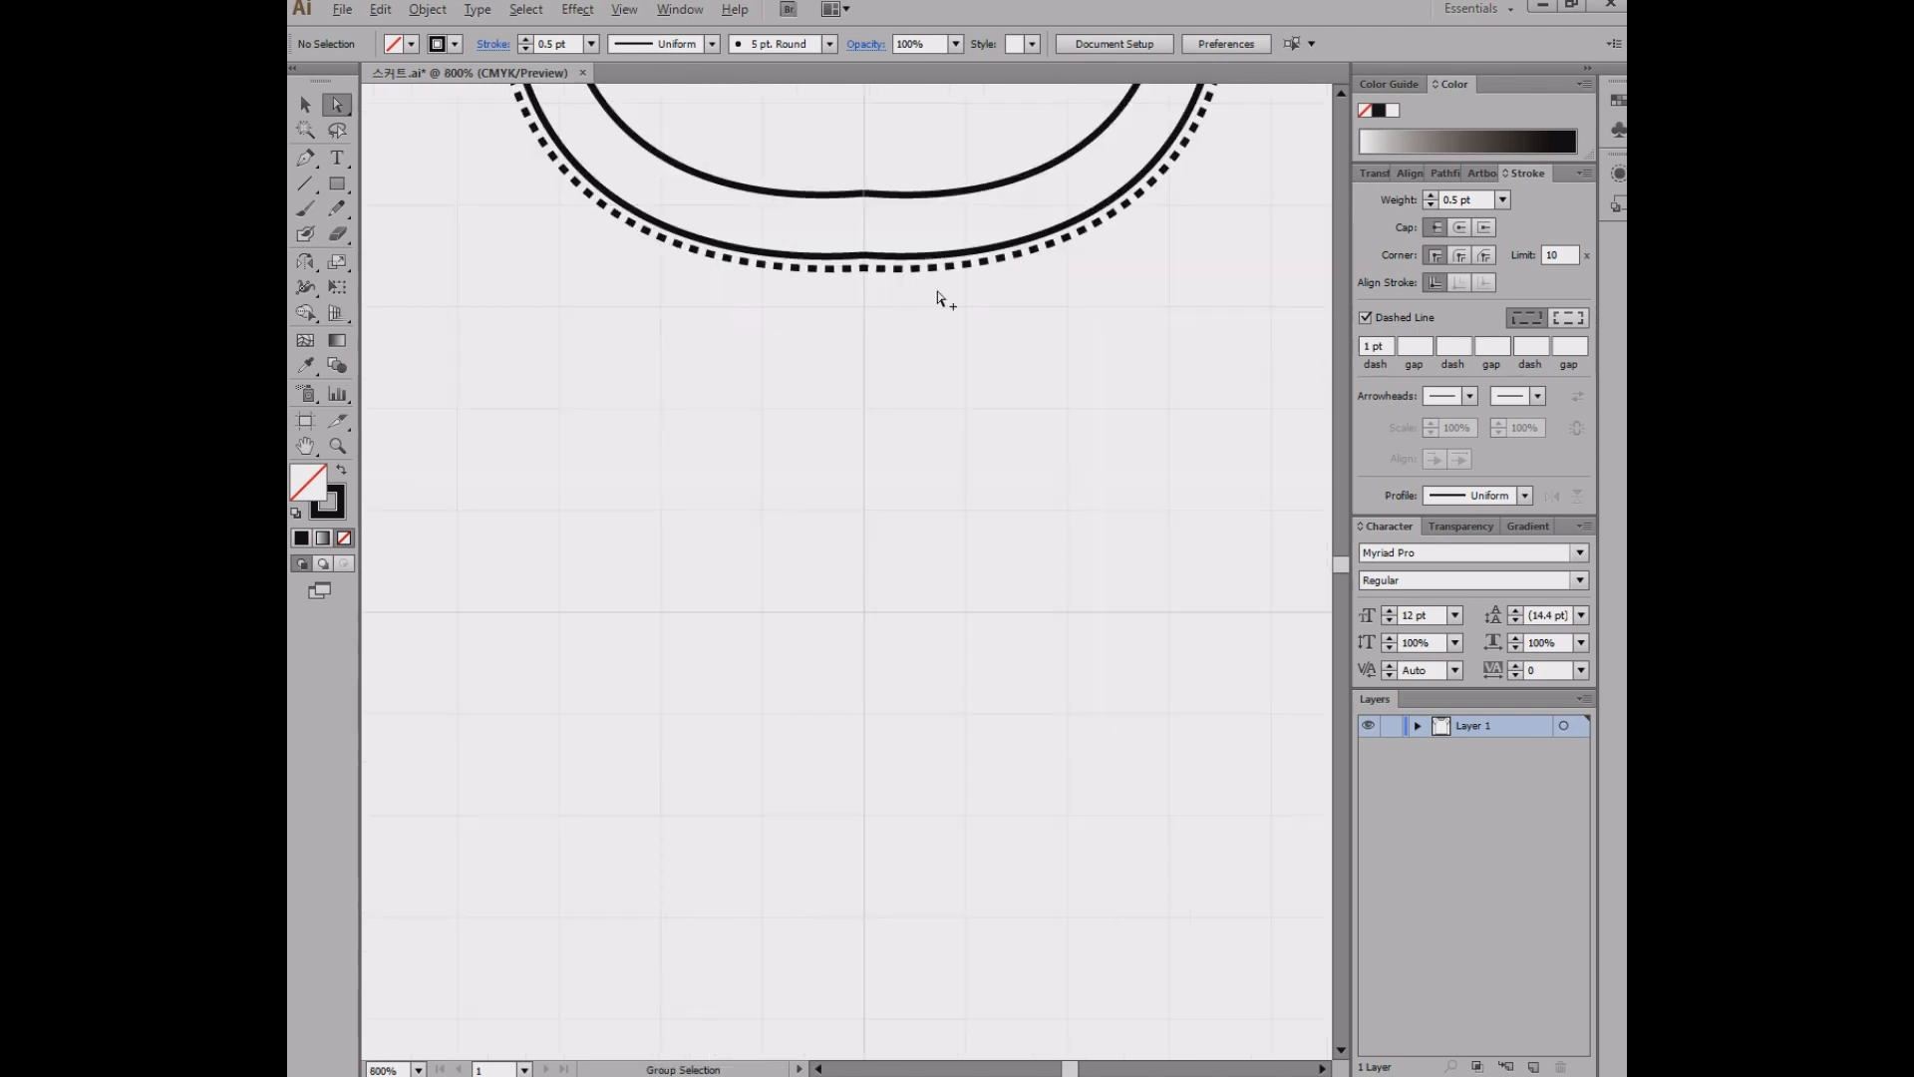
pyautogui.moveTo(931, 388); pyautogui.dragTo(969, 477)
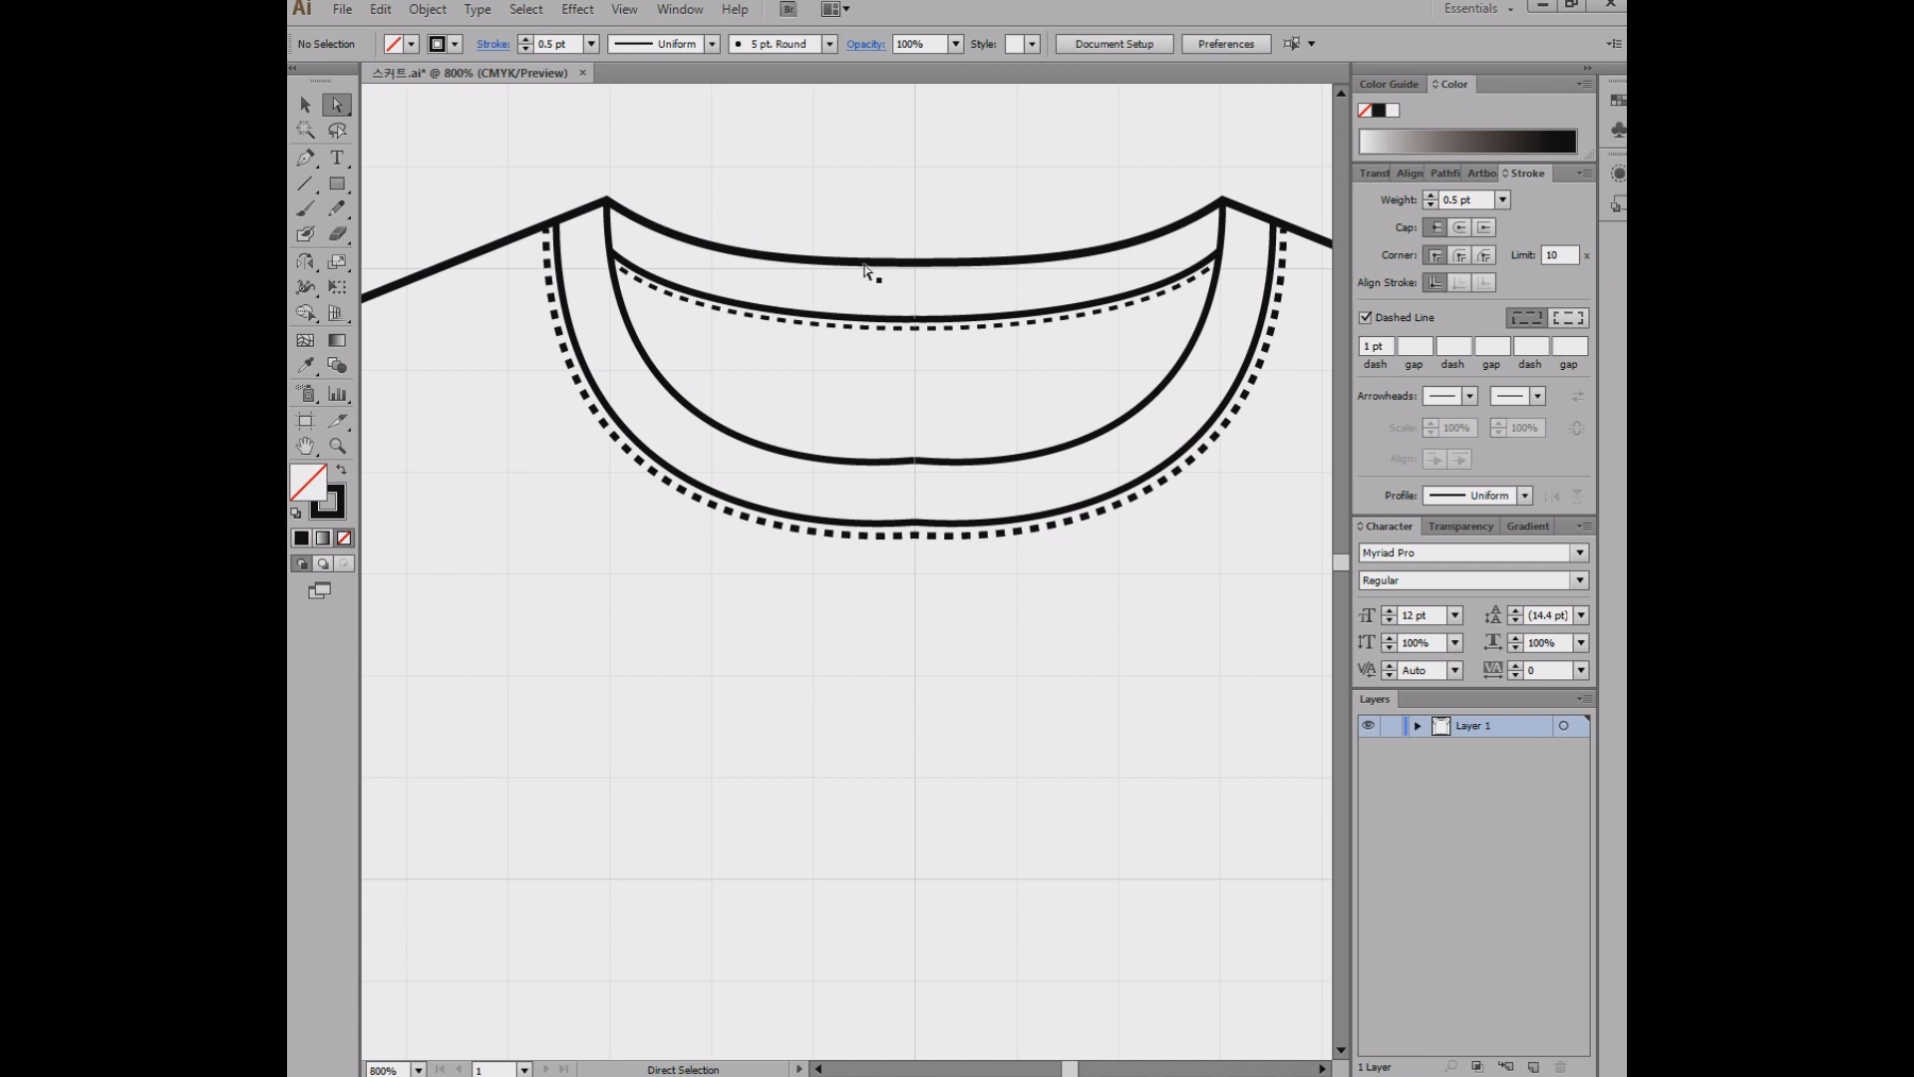
pyautogui.click(306, 107)
pyautogui.moveTo(684, 163); pyautogui.dragTo(855, 688)
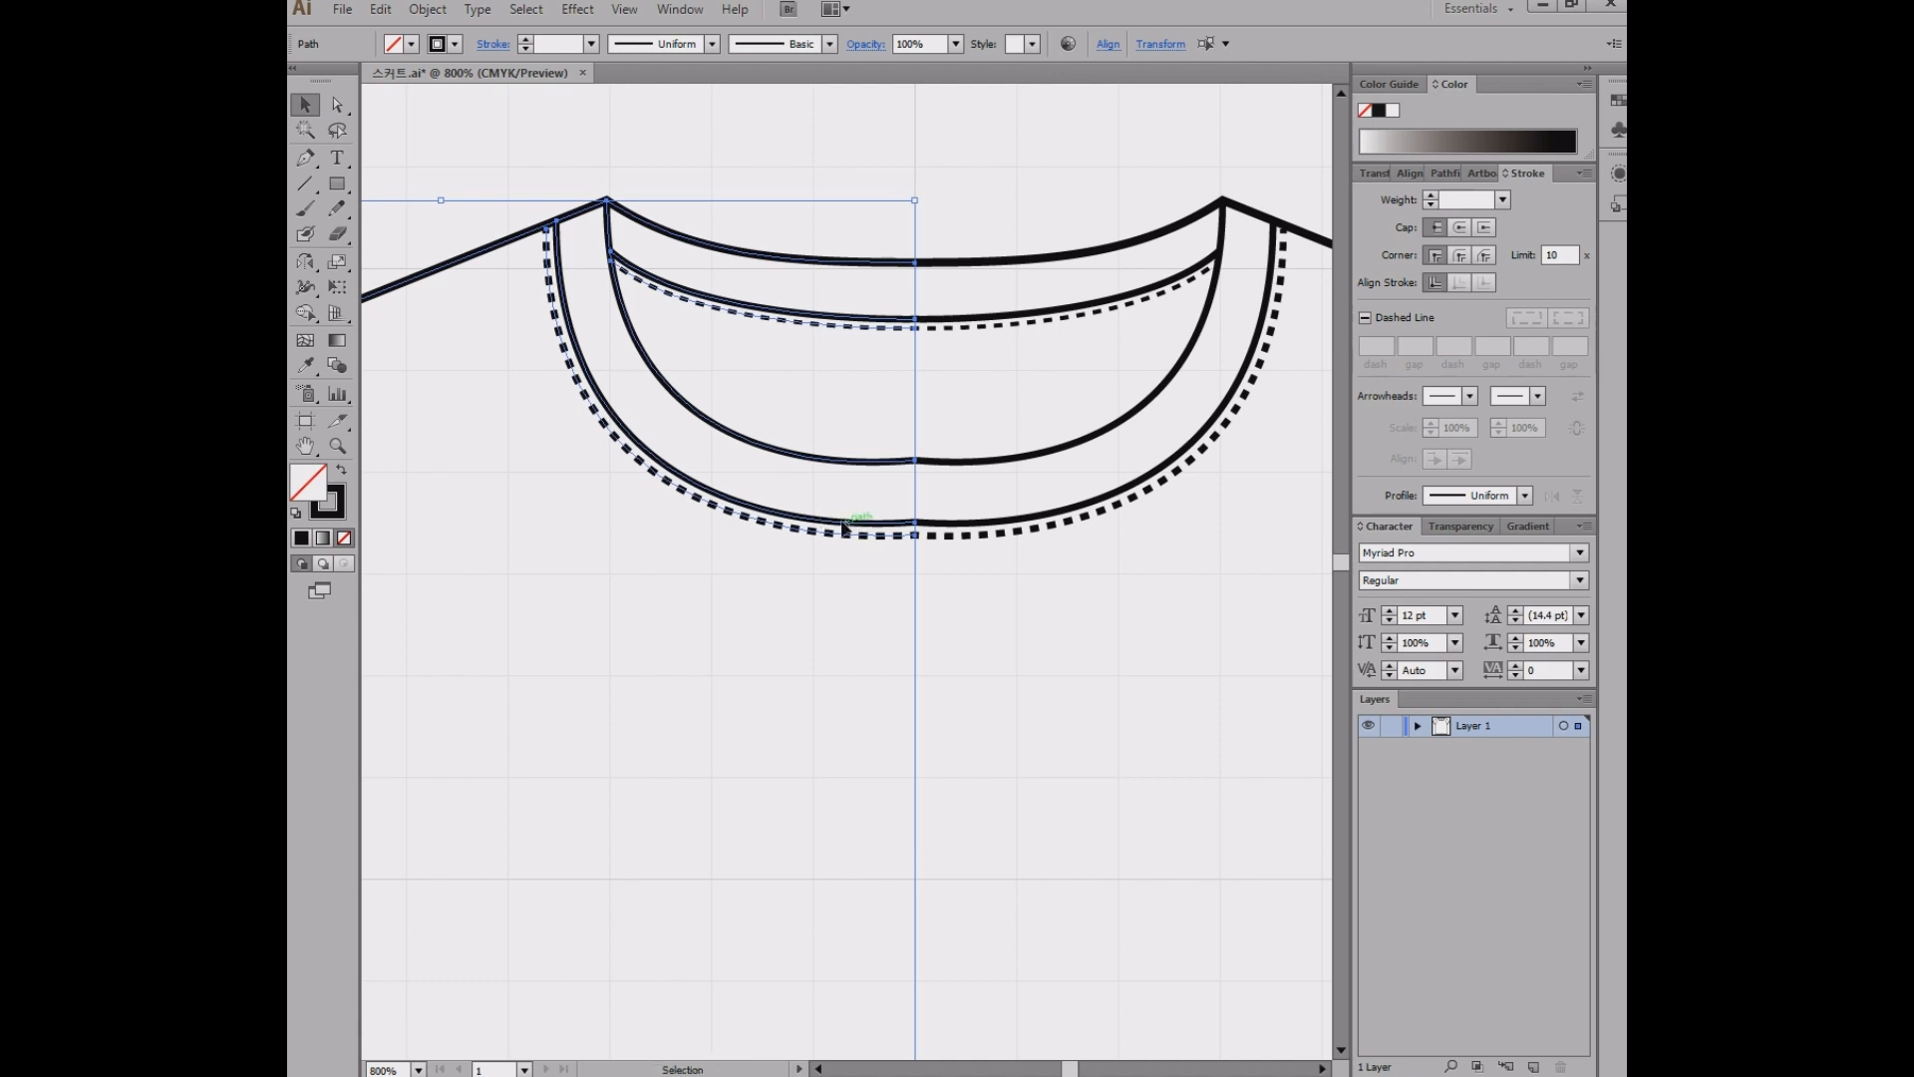
pyautogui.moveTo(862, 521); pyautogui.dragTo(832, 521)
pyautogui.click(935, 432)
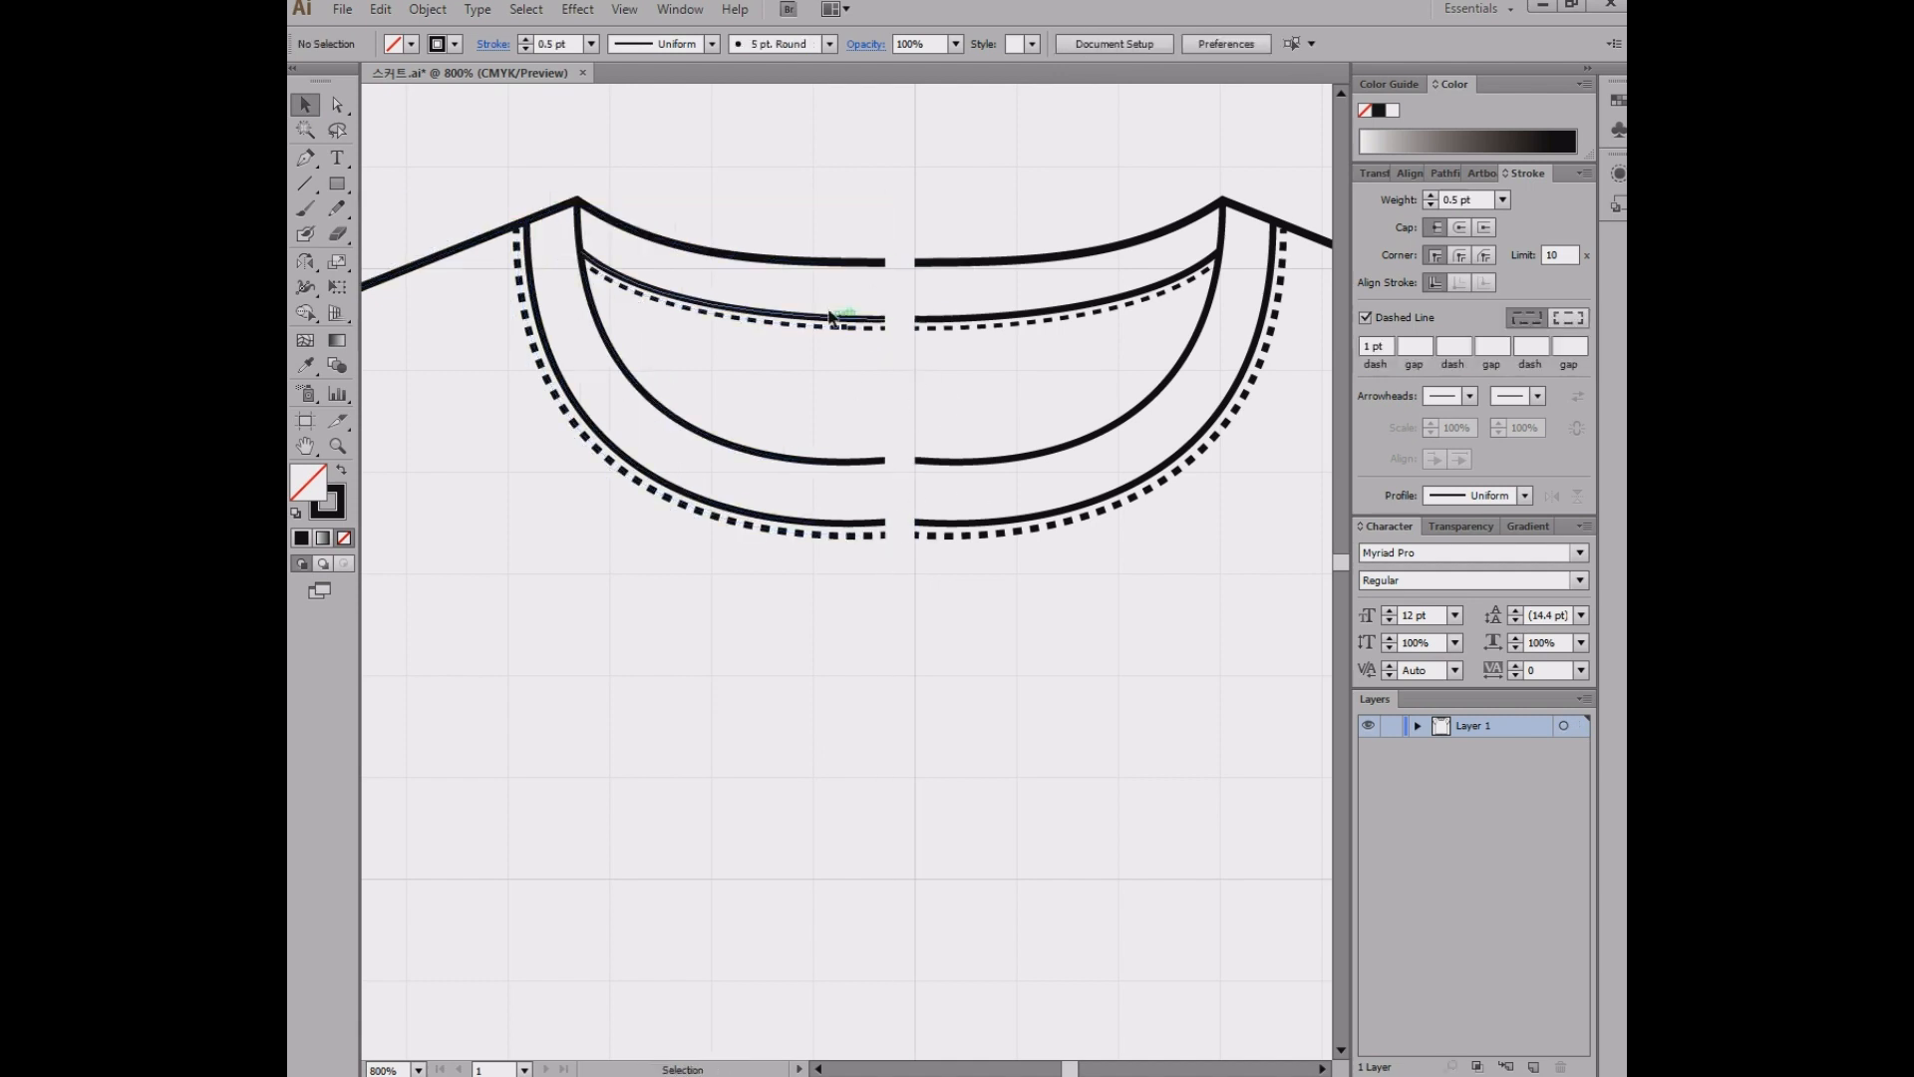
pyautogui.hotkey('ctrl', 'z')
# - Join the two overlapping centre anchors of the topmost 1 pt back neckline curve, and deselect it
pyautogui.press('a')
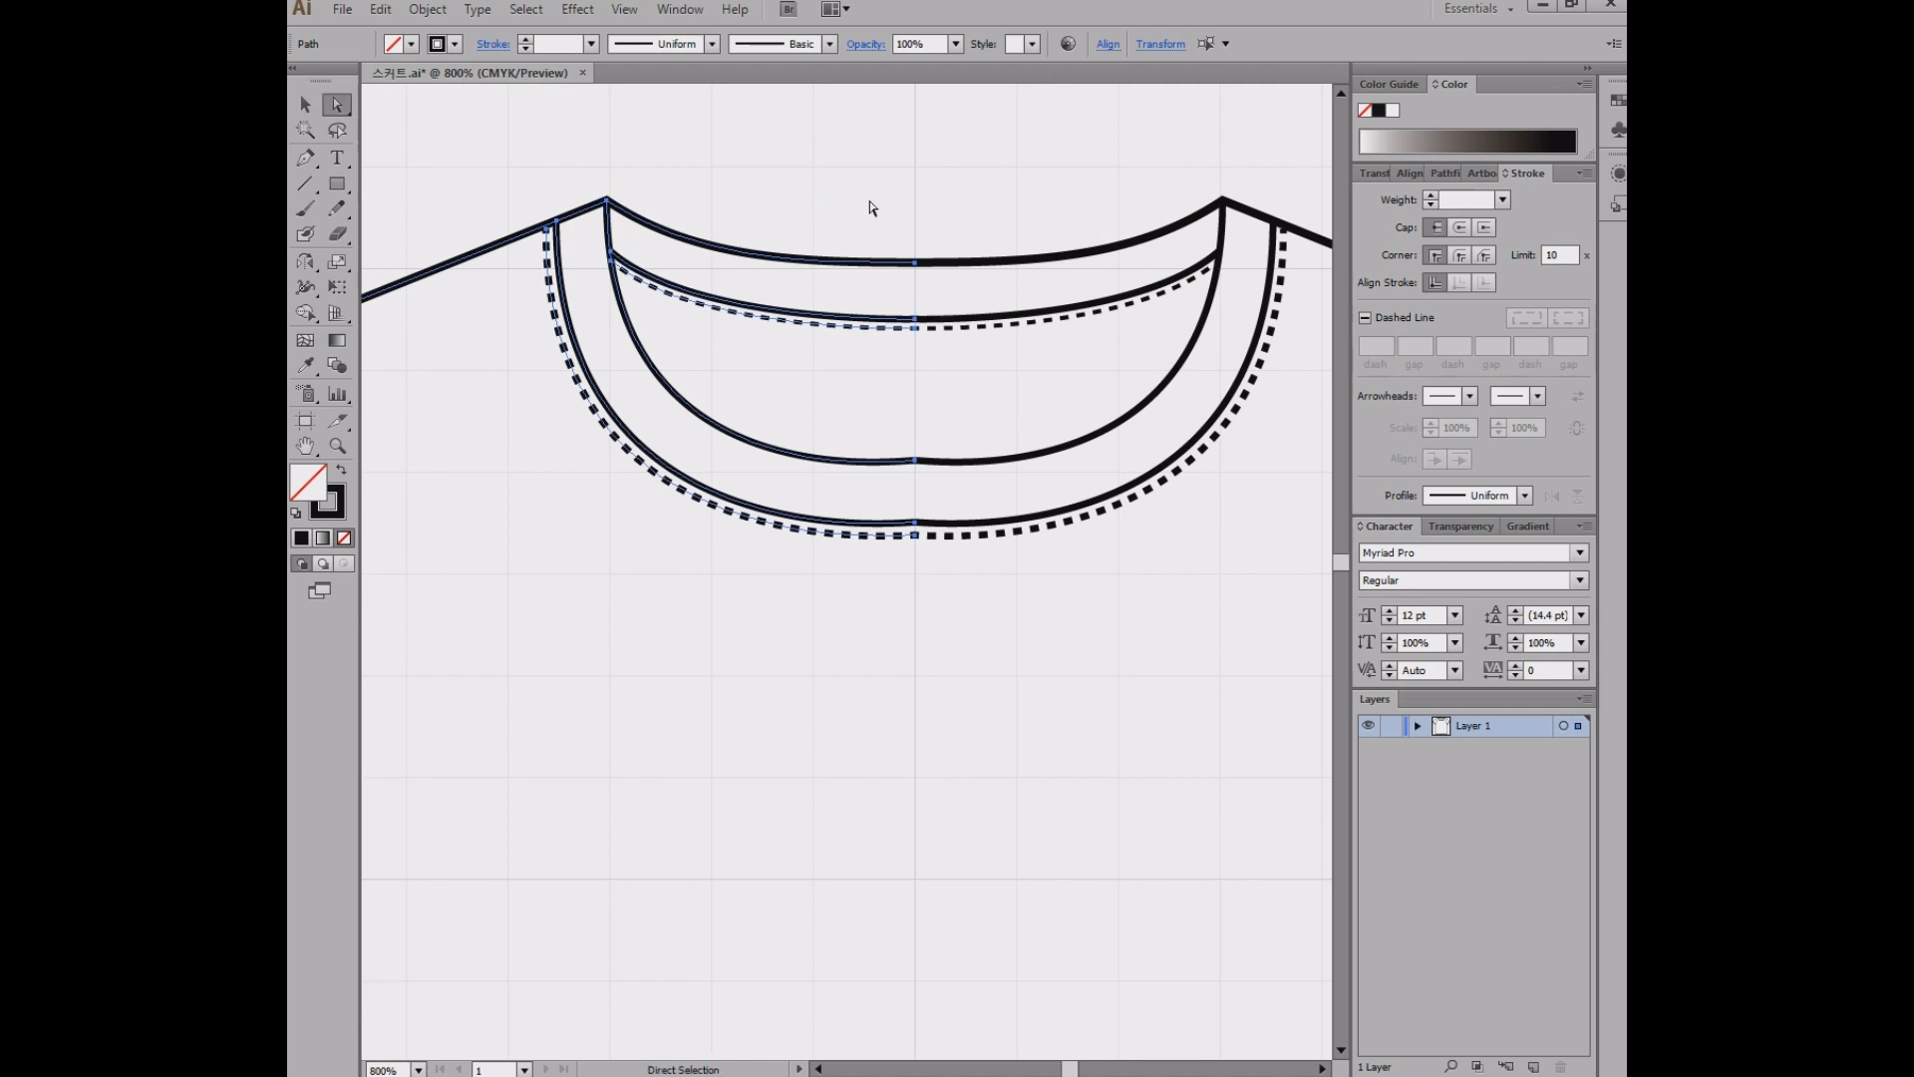
pyautogui.moveTo(869, 208); pyautogui.dragTo(948, 298)
pyautogui.scroll(3, 934, 236)
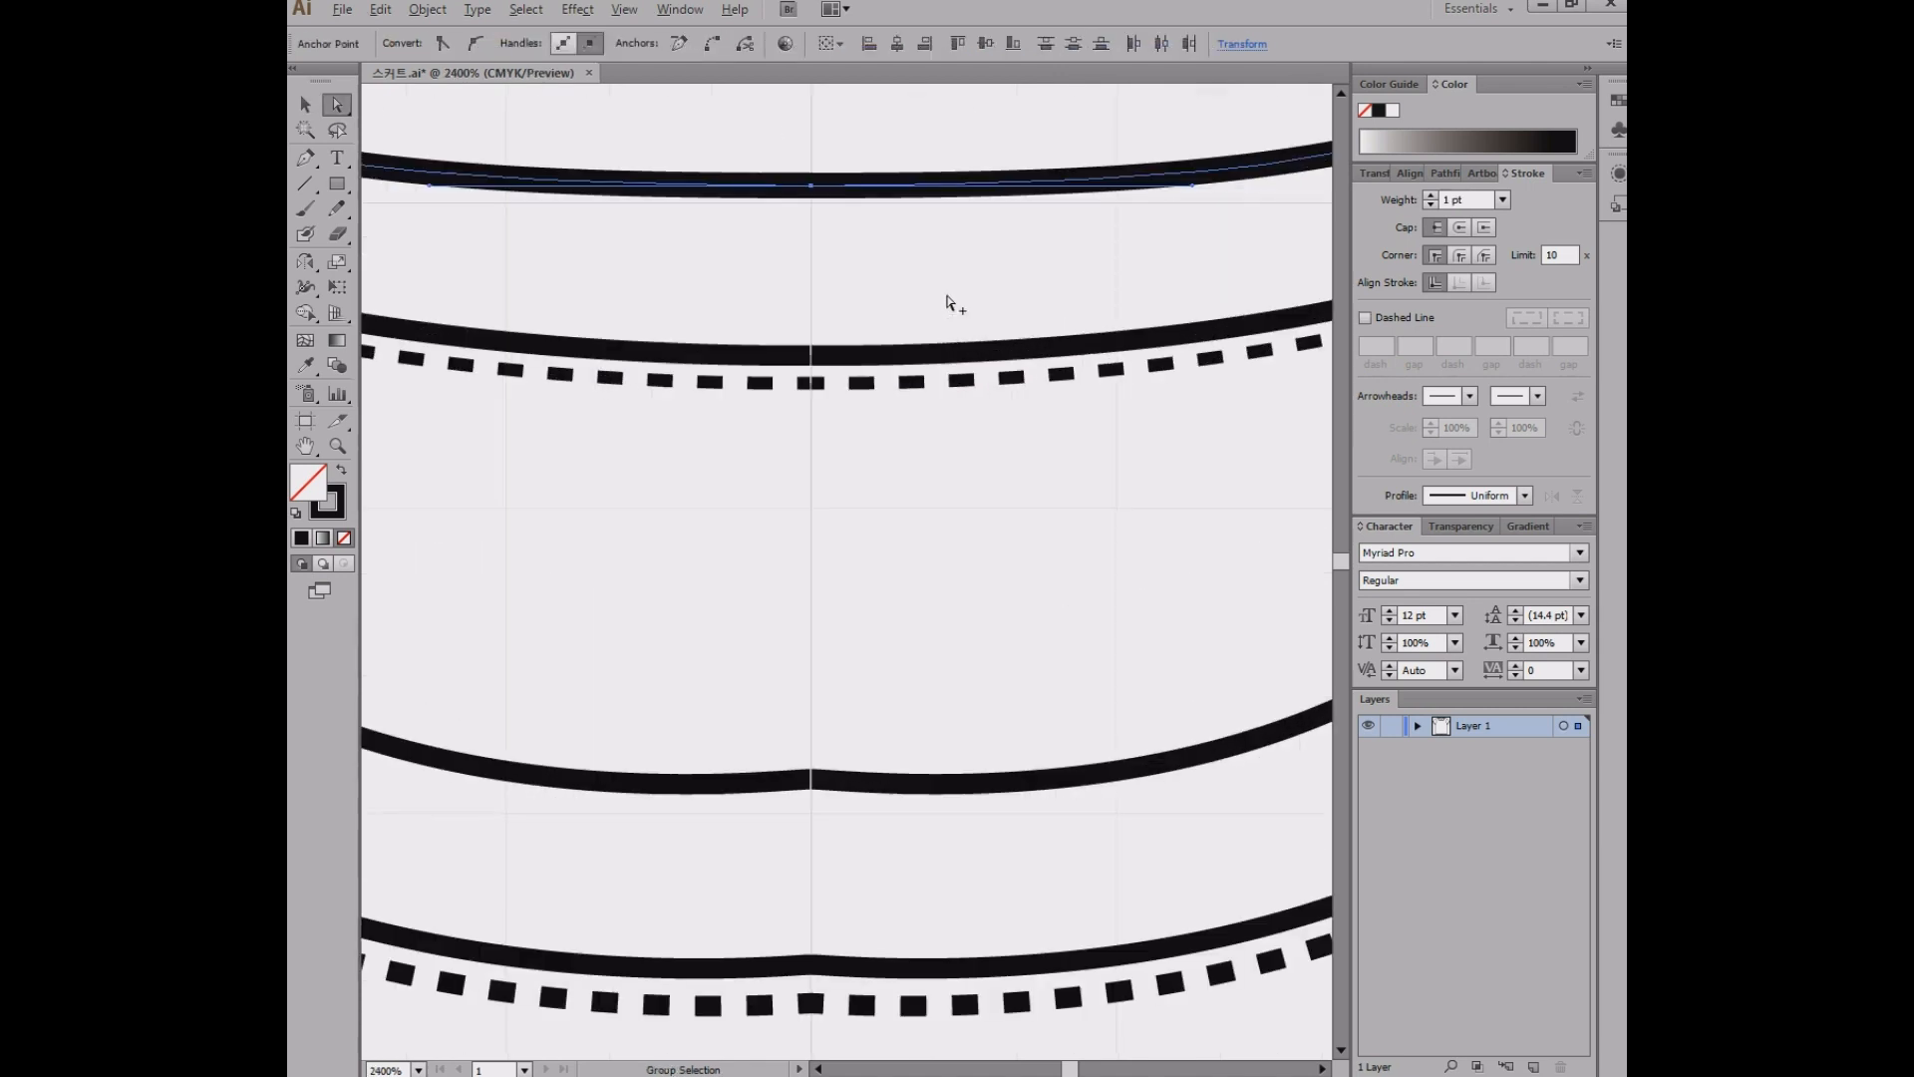
pyautogui.moveTo(859, 222); pyautogui.dragTo(983, 384)
pyautogui.rightClick(915, 332)
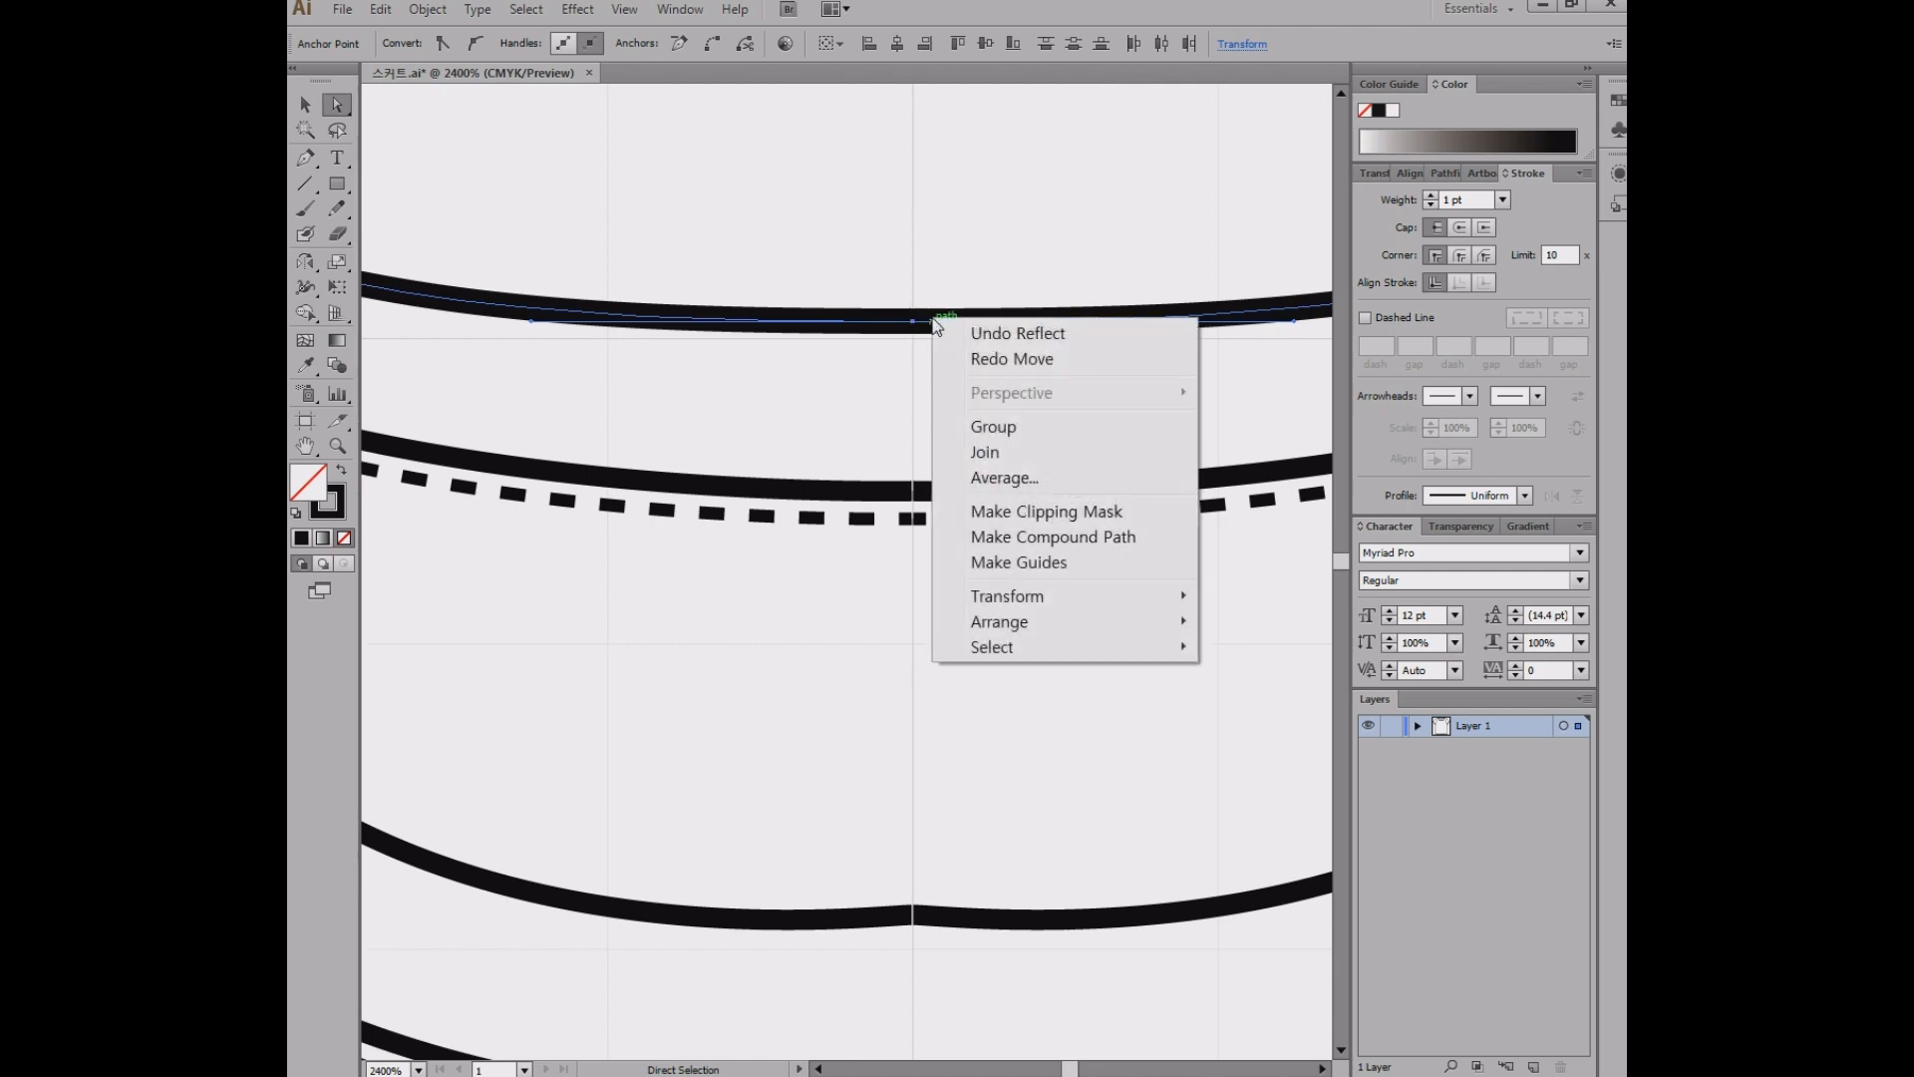
pyautogui.click(995, 455)
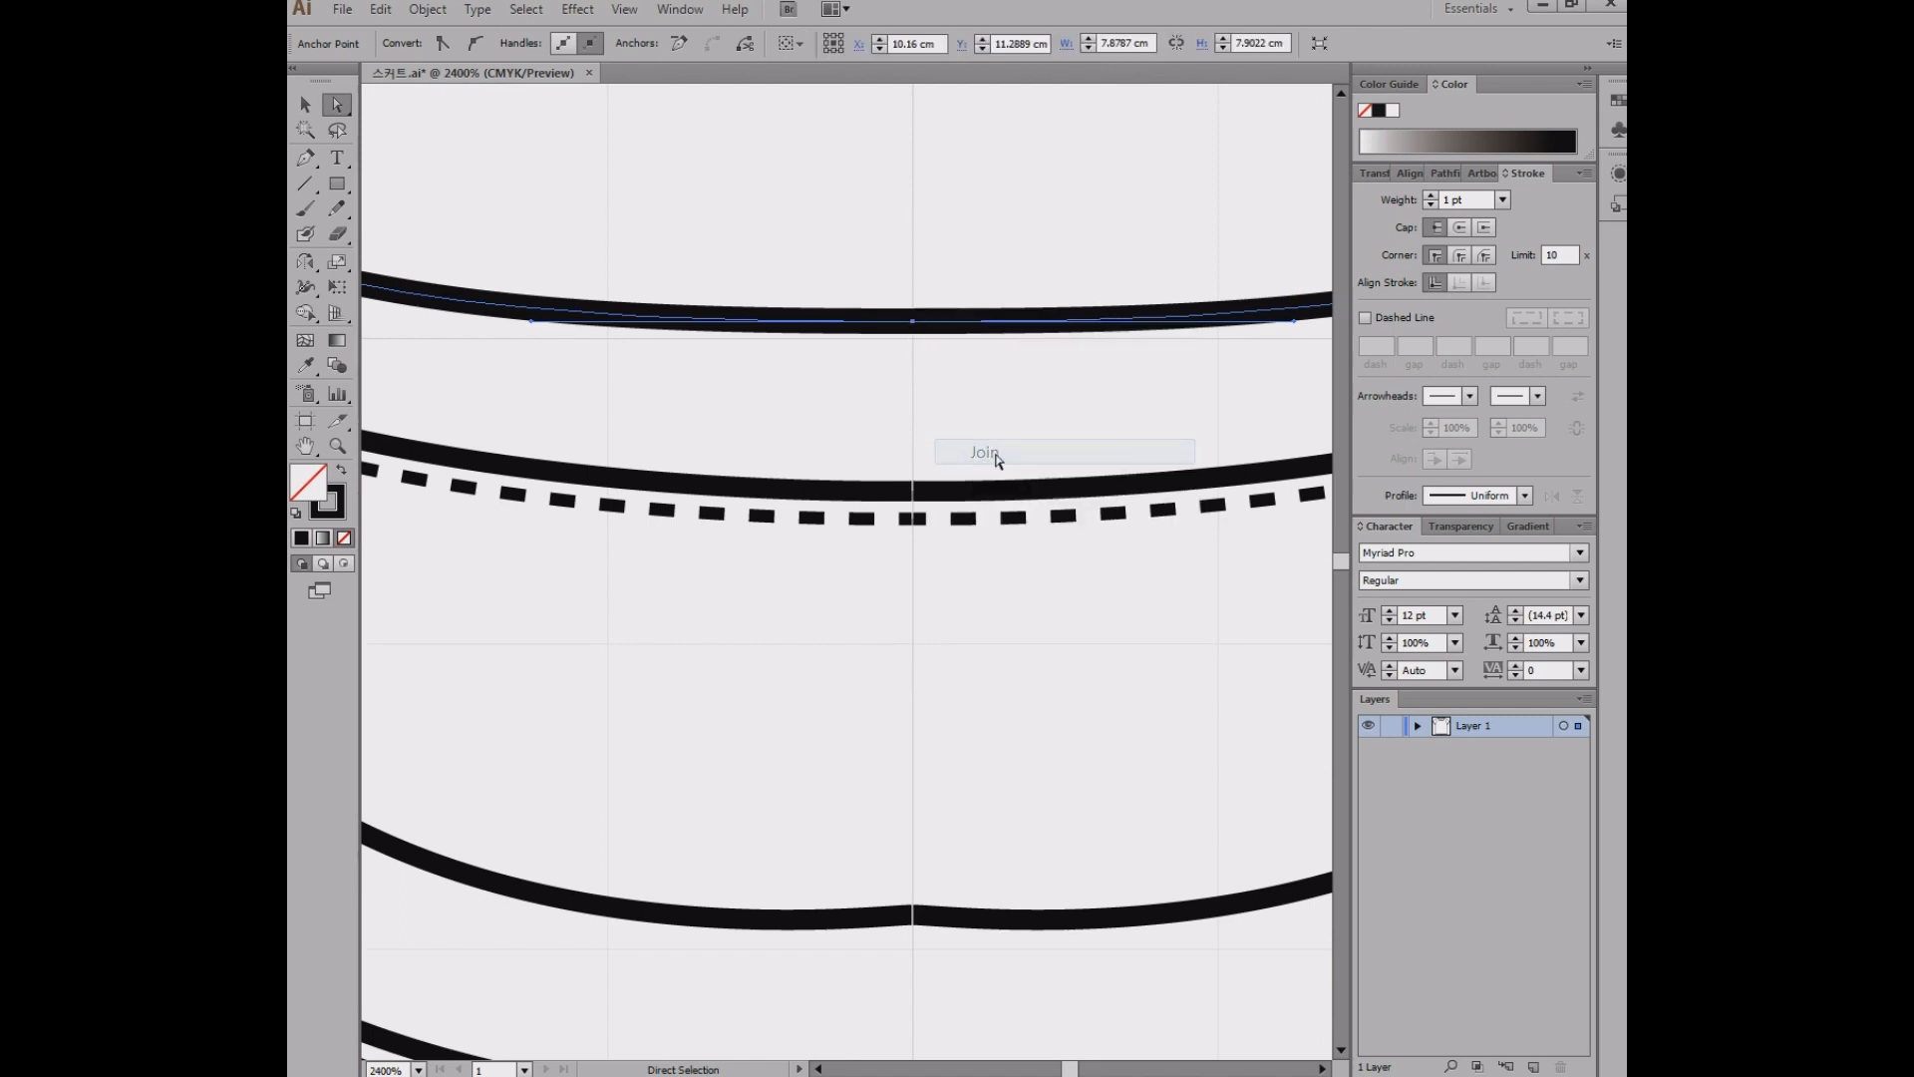
pyautogui.click(966, 222)
pyautogui.scroll(-3, 880, 256)
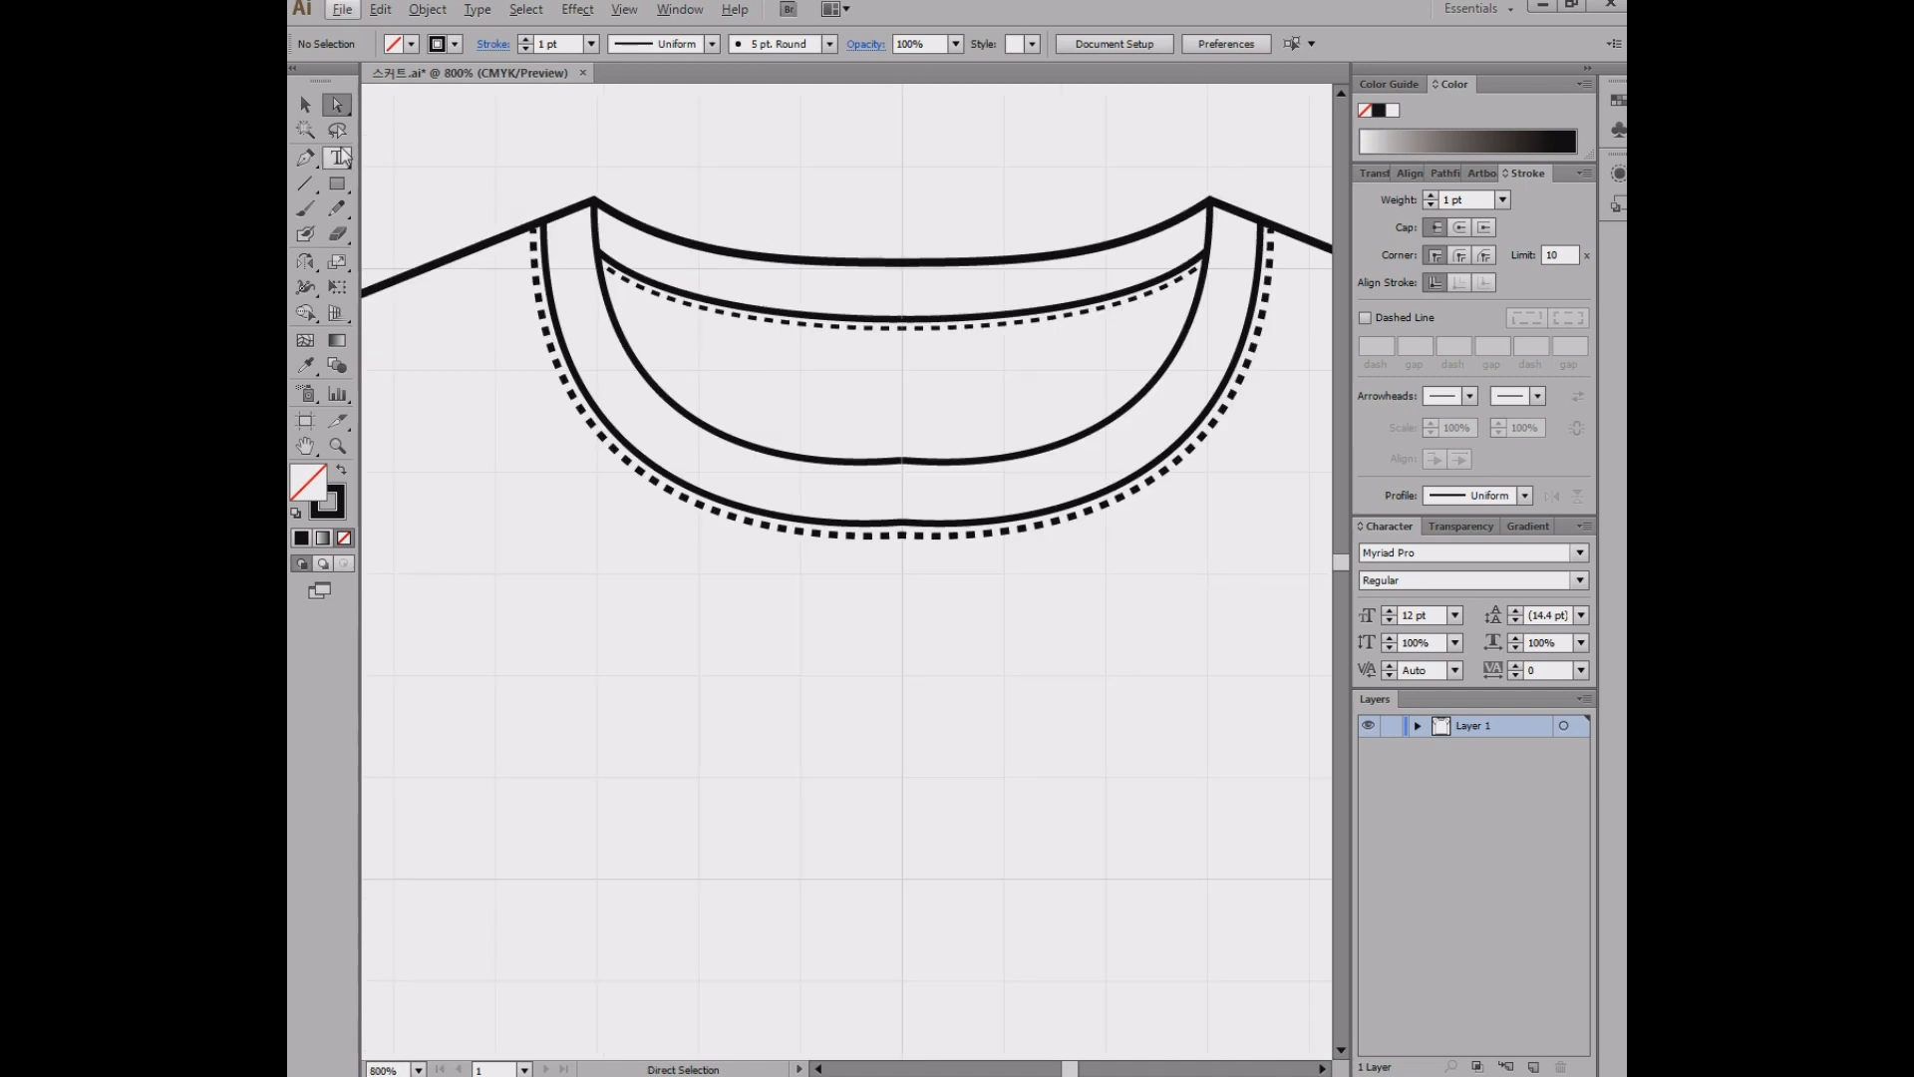
# - Try moving the joined back neckline and shoulder outline upward as one path, and undo the move
pyautogui.click(305, 104)
pyautogui.moveTo(855, 263); pyautogui.dragTo(864, 173)
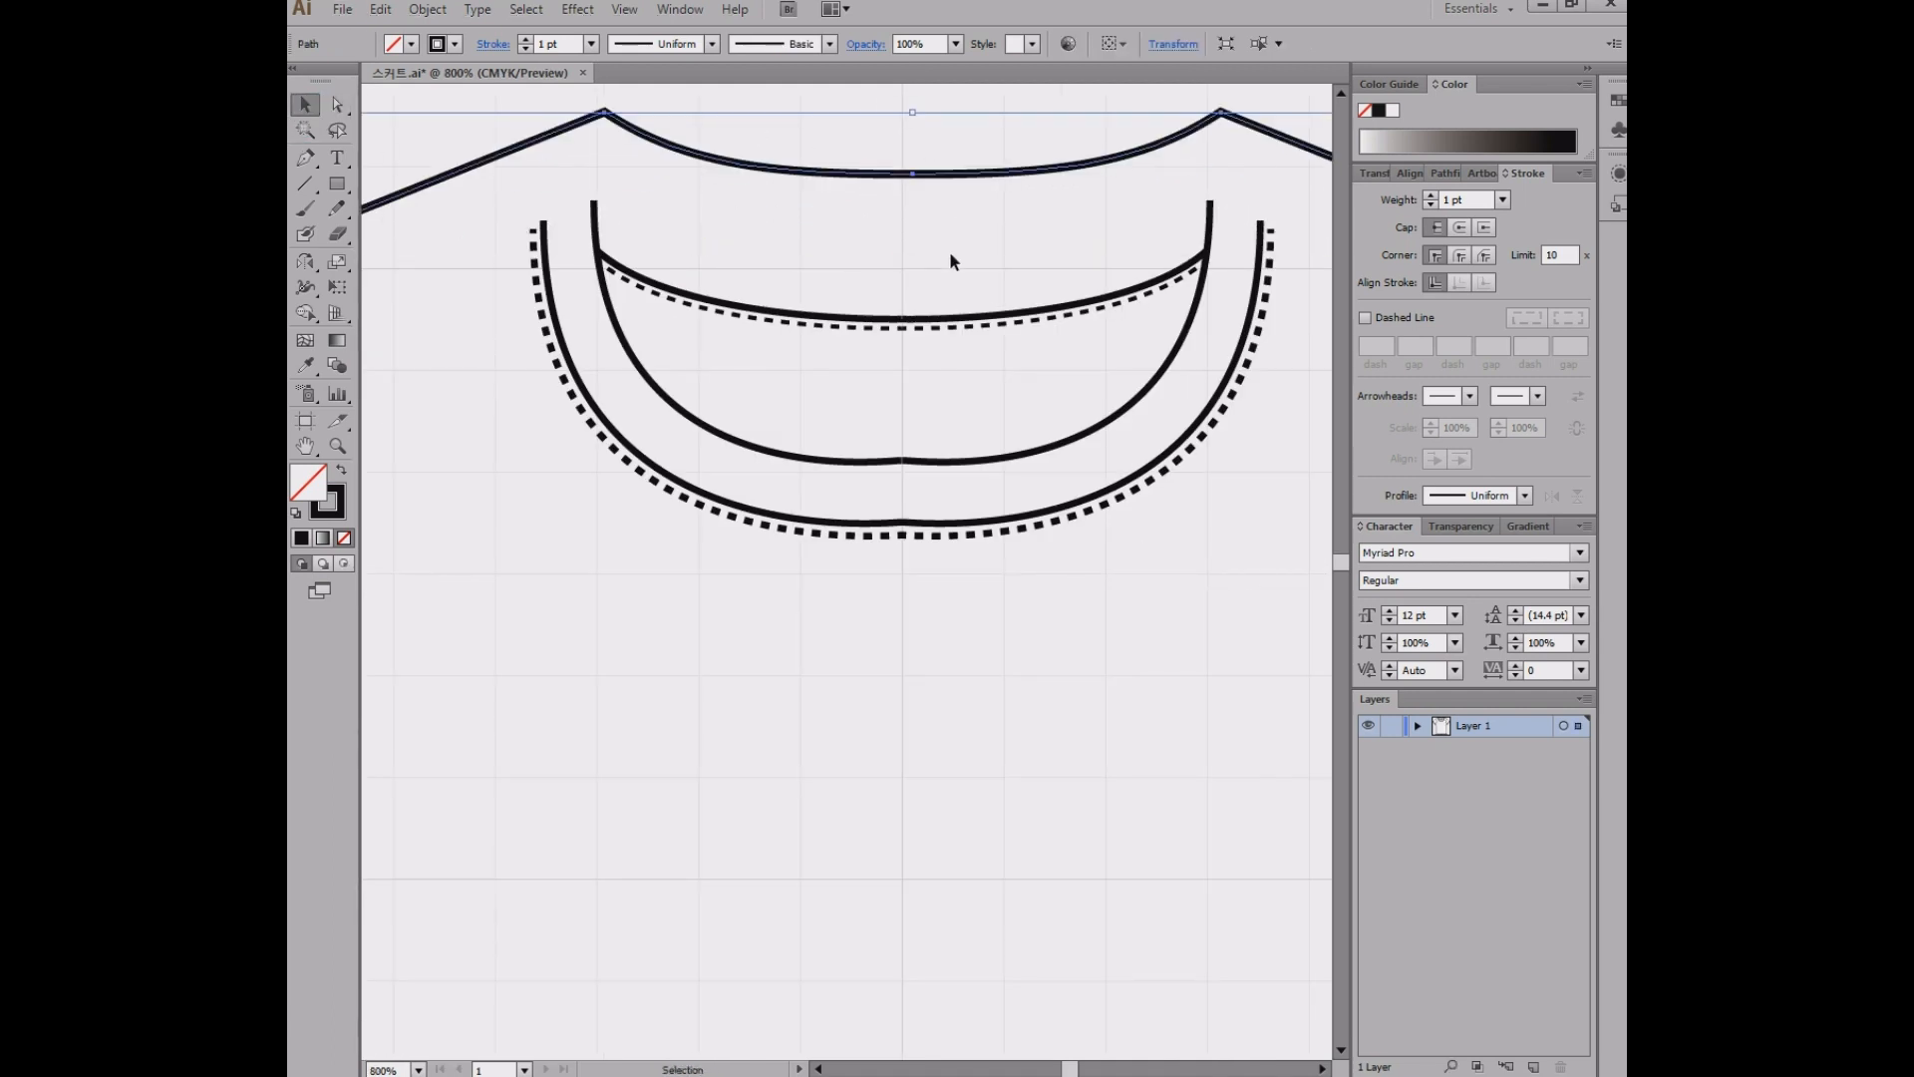
pyautogui.hotkey('ctrl', 'z')
# - Join the two centre anchors of the 0.8 pt lower back neckband line
pyautogui.click(337, 104)
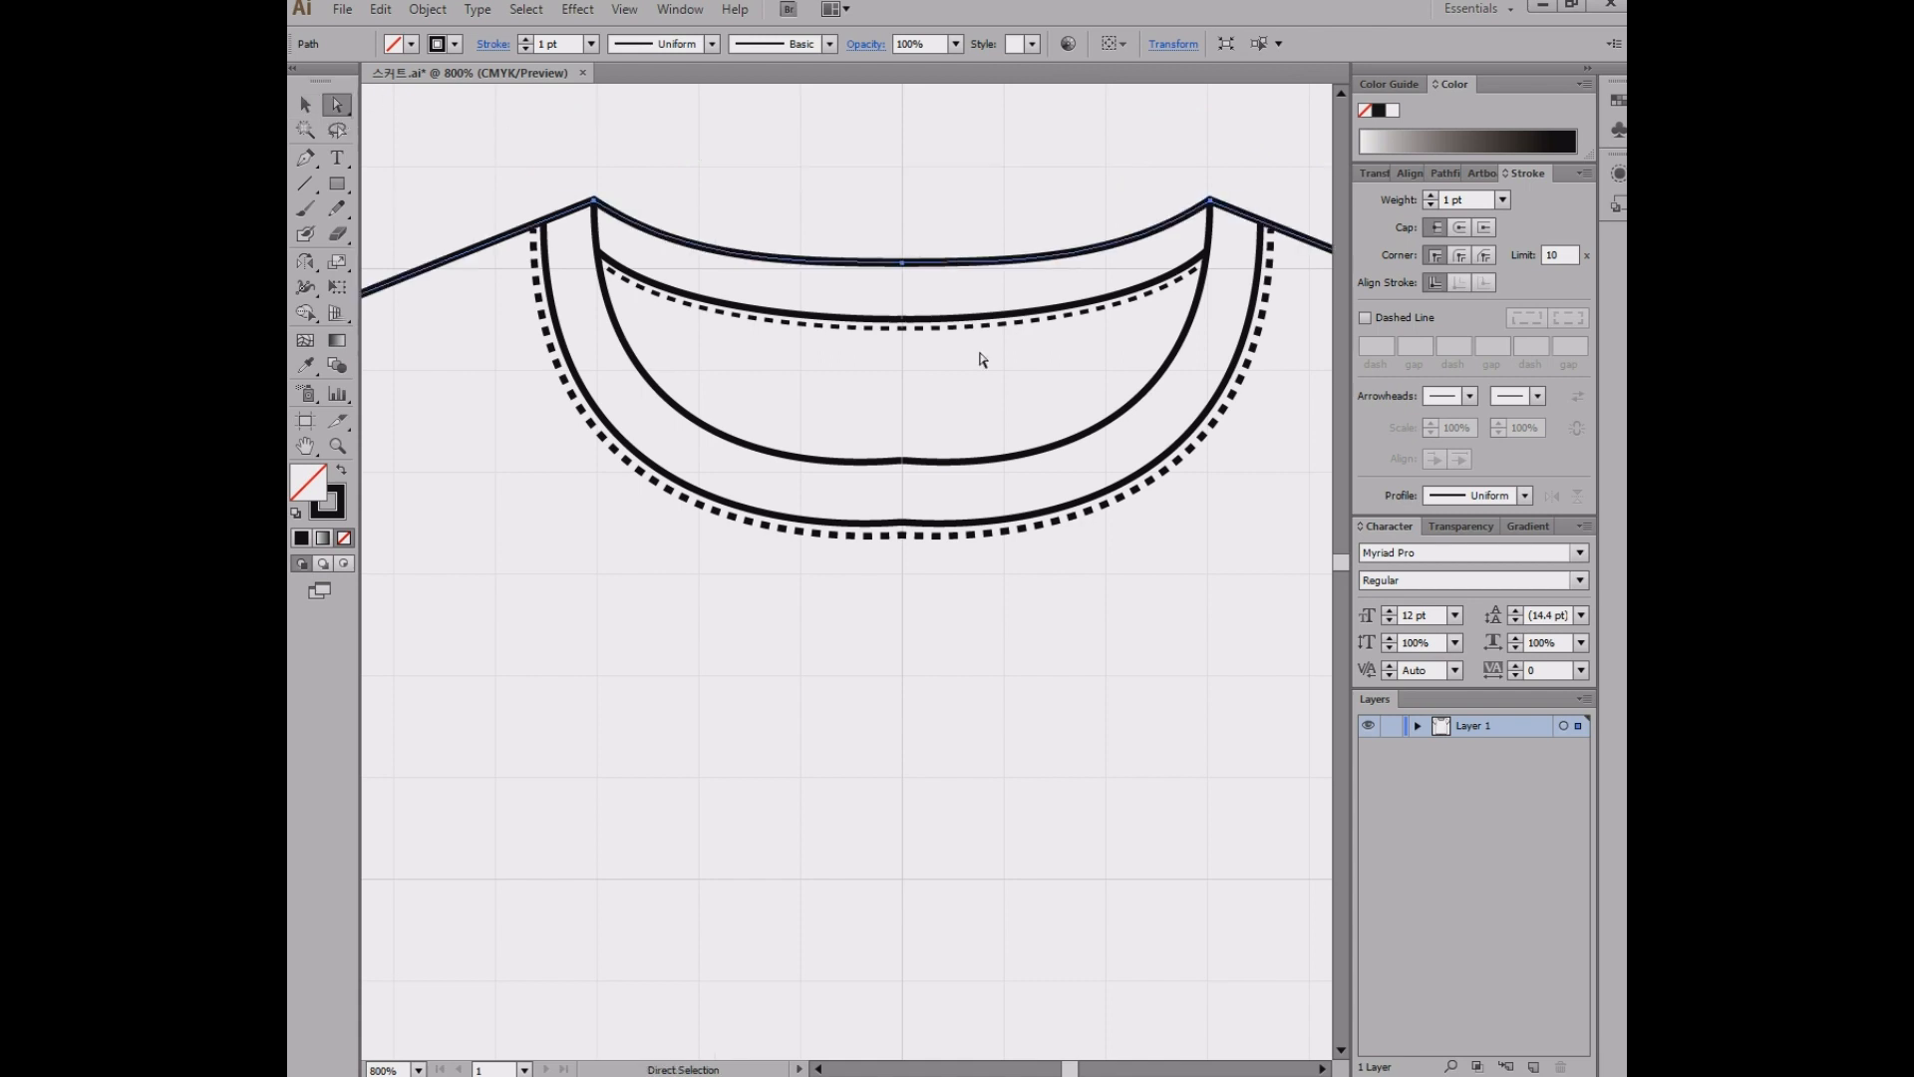
pyautogui.click(910, 325)
pyautogui.scroll(4, 916, 325)
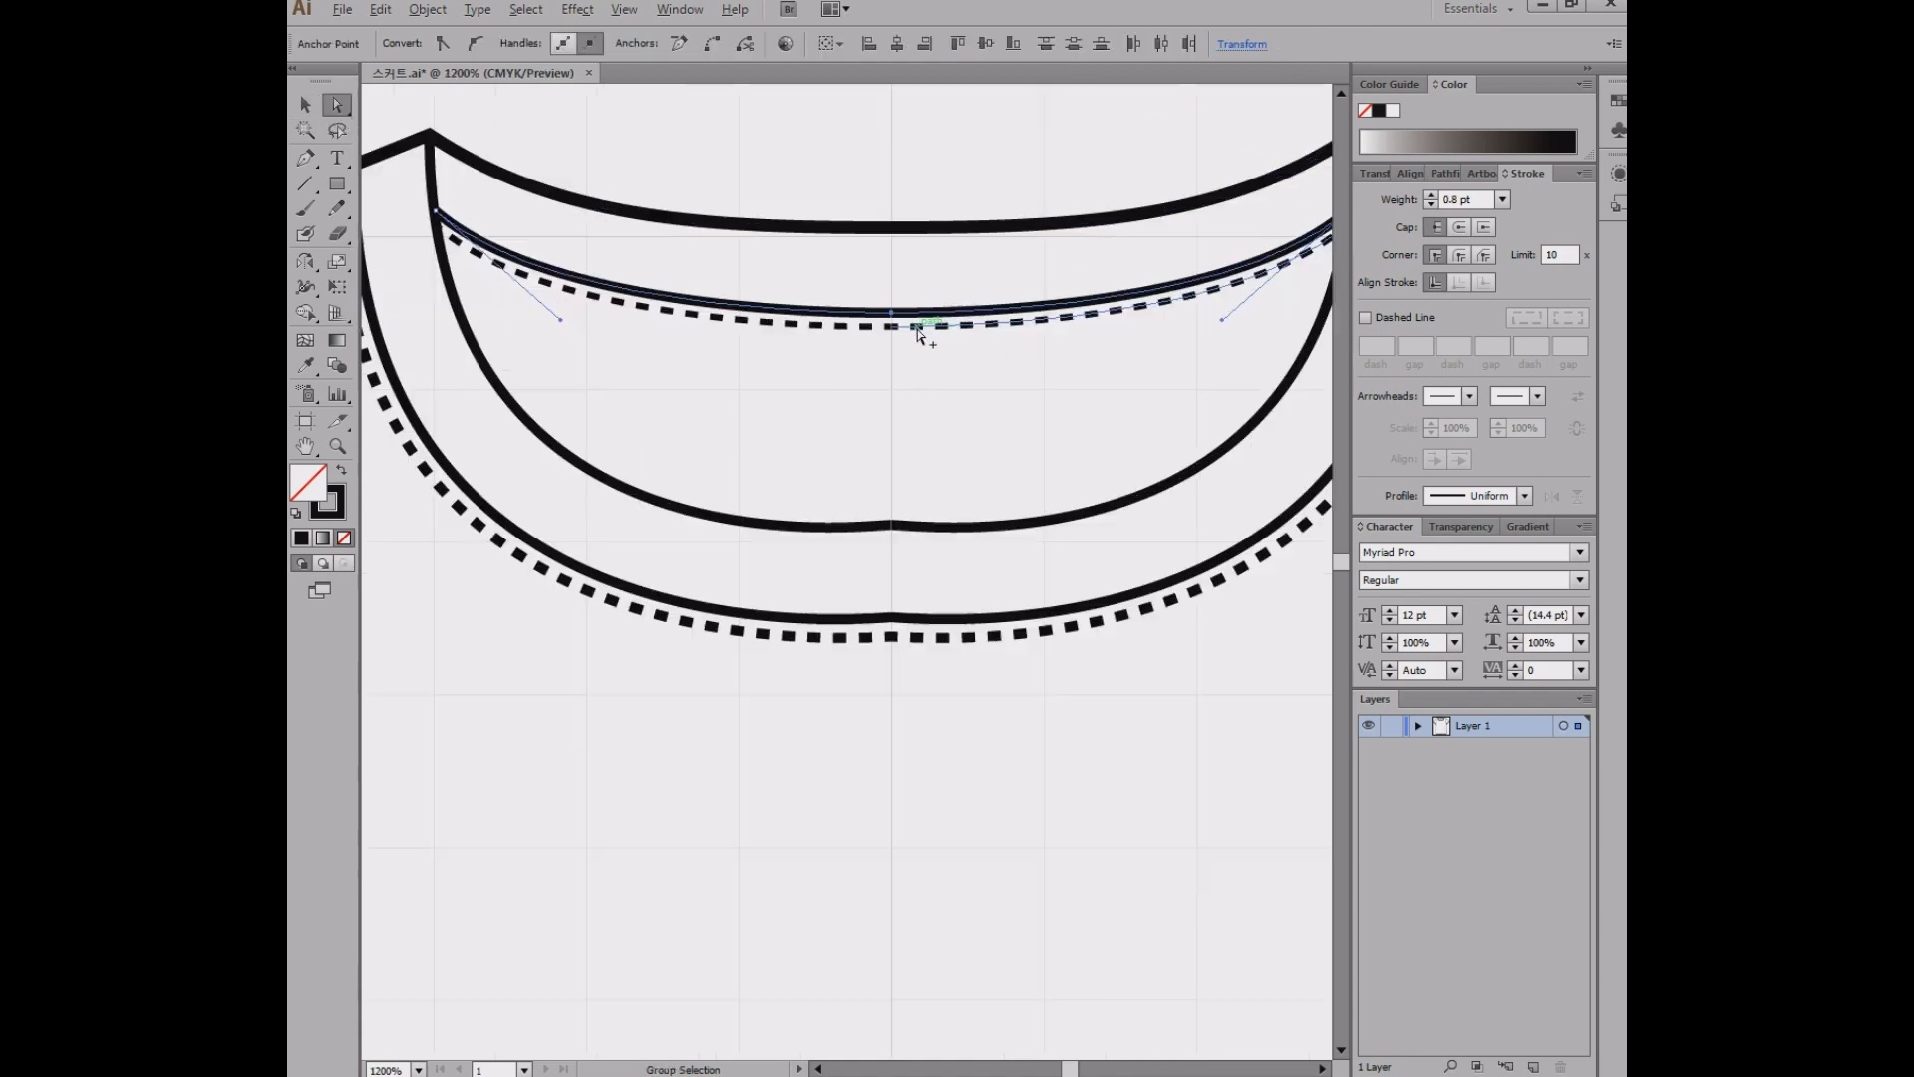
pyautogui.moveTo(876, 299); pyautogui.dragTo(977, 376)
pyautogui.moveTo(919, 270); pyautogui.dragTo(975, 383)
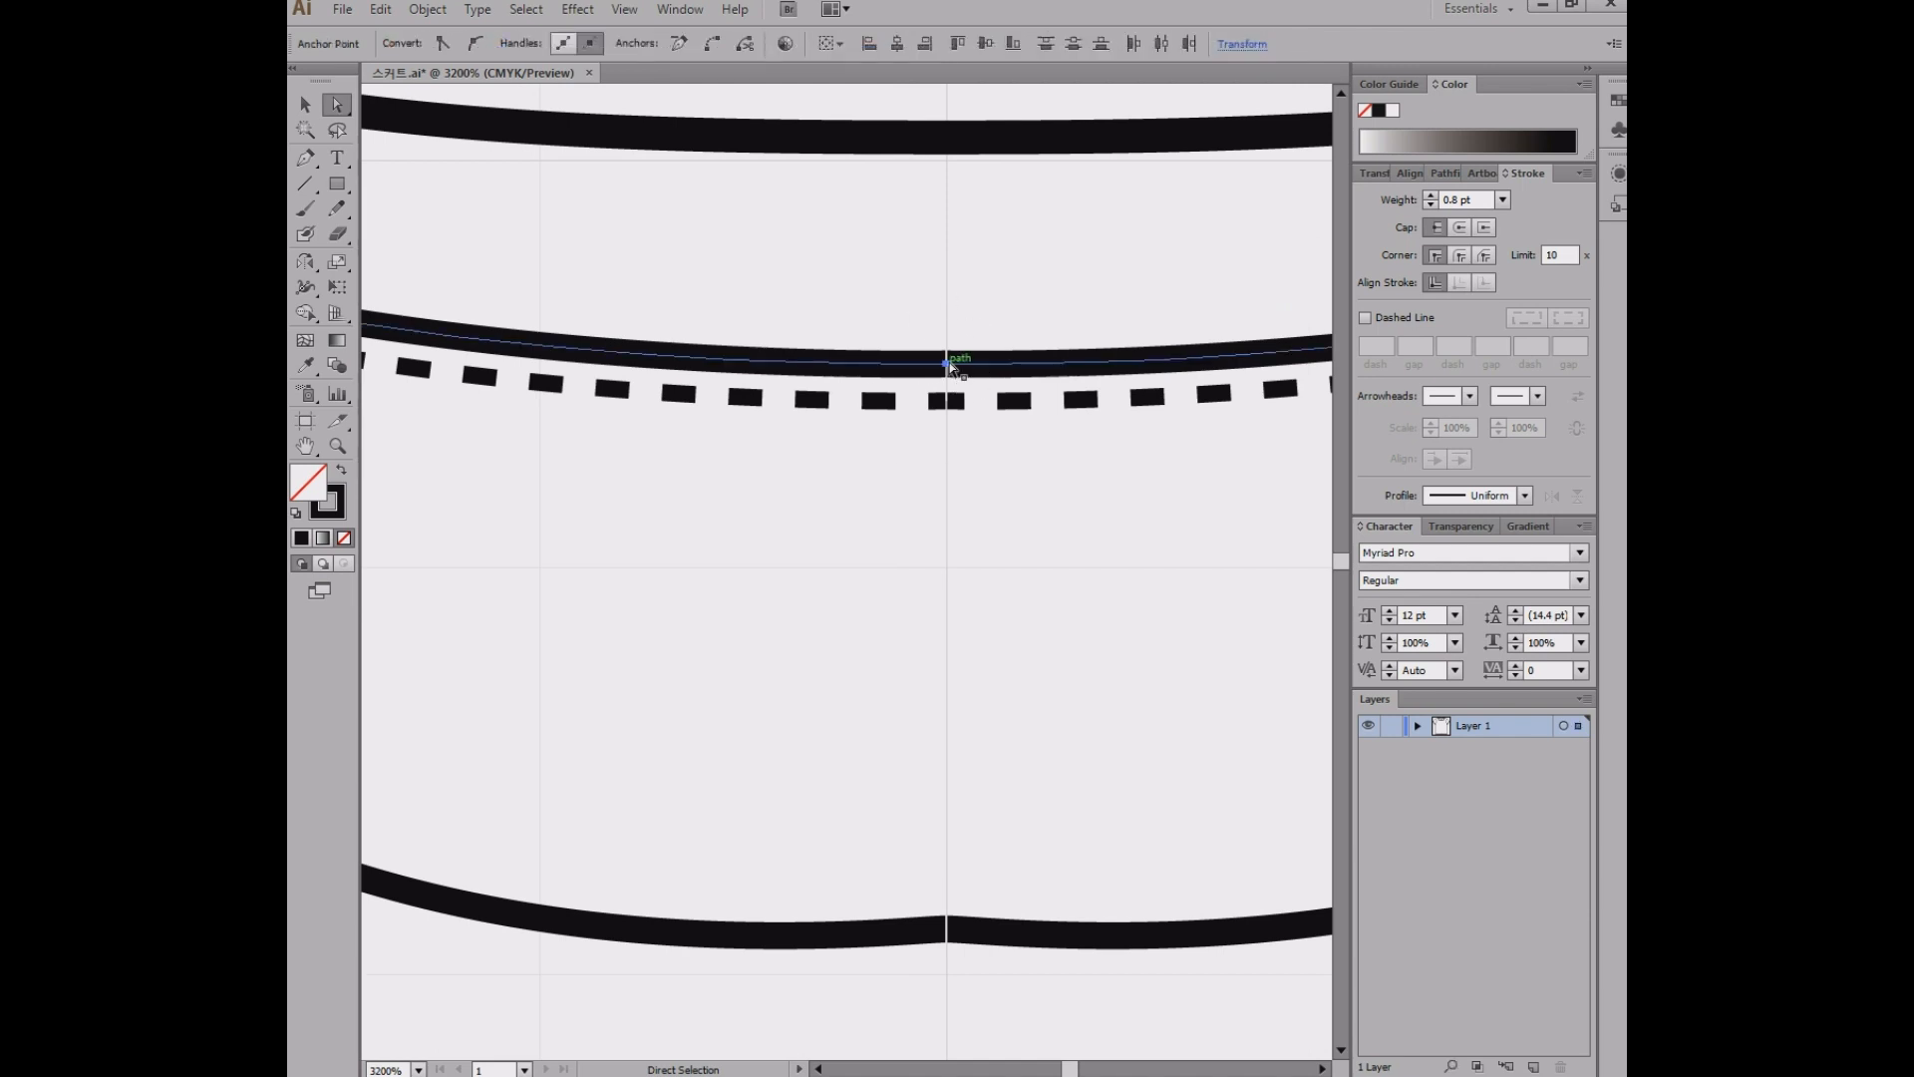
pyautogui.rightClick(949, 365)
pyautogui.click(997, 495)
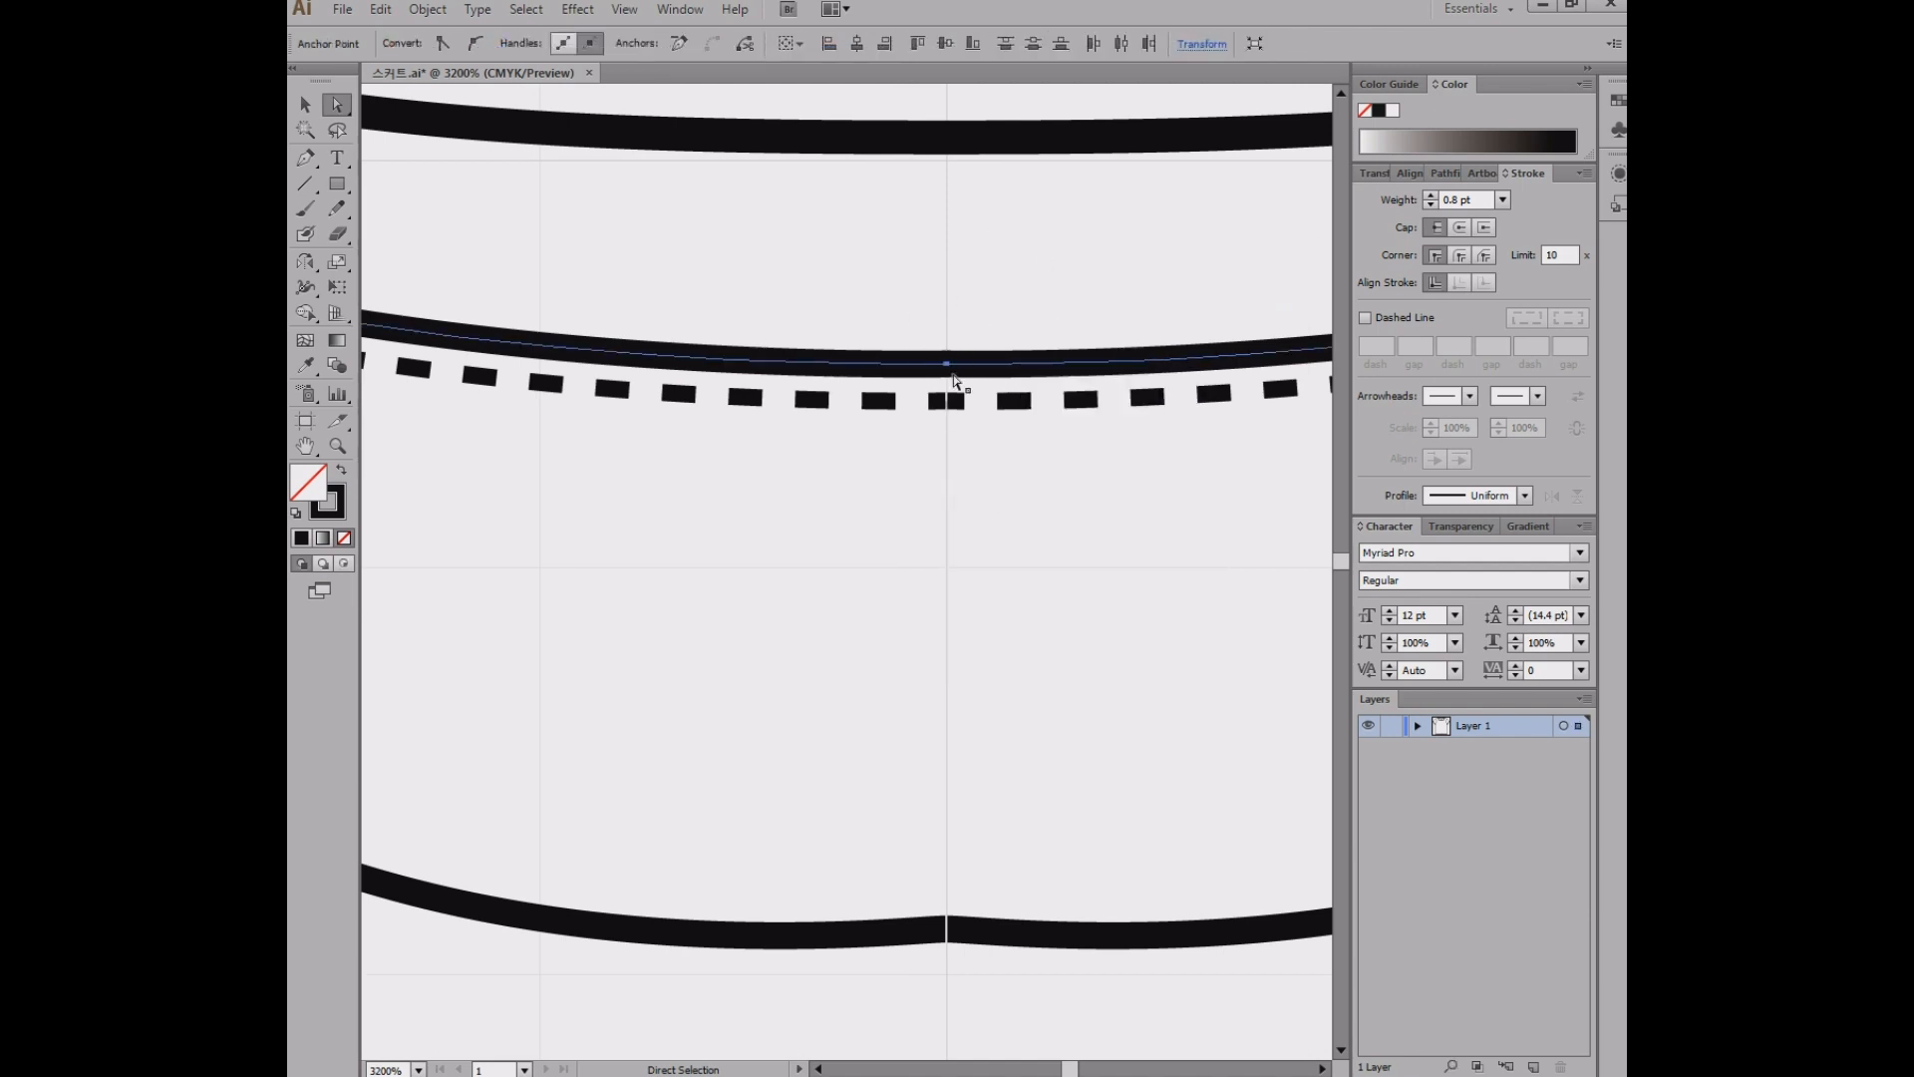
# - Join the two centre anchors of the dashed 0.5 pt stitch line below the back neckband
pyautogui.moveTo(965, 391); pyautogui.dragTo(956, 398)
pyautogui.rightClick(956, 397)
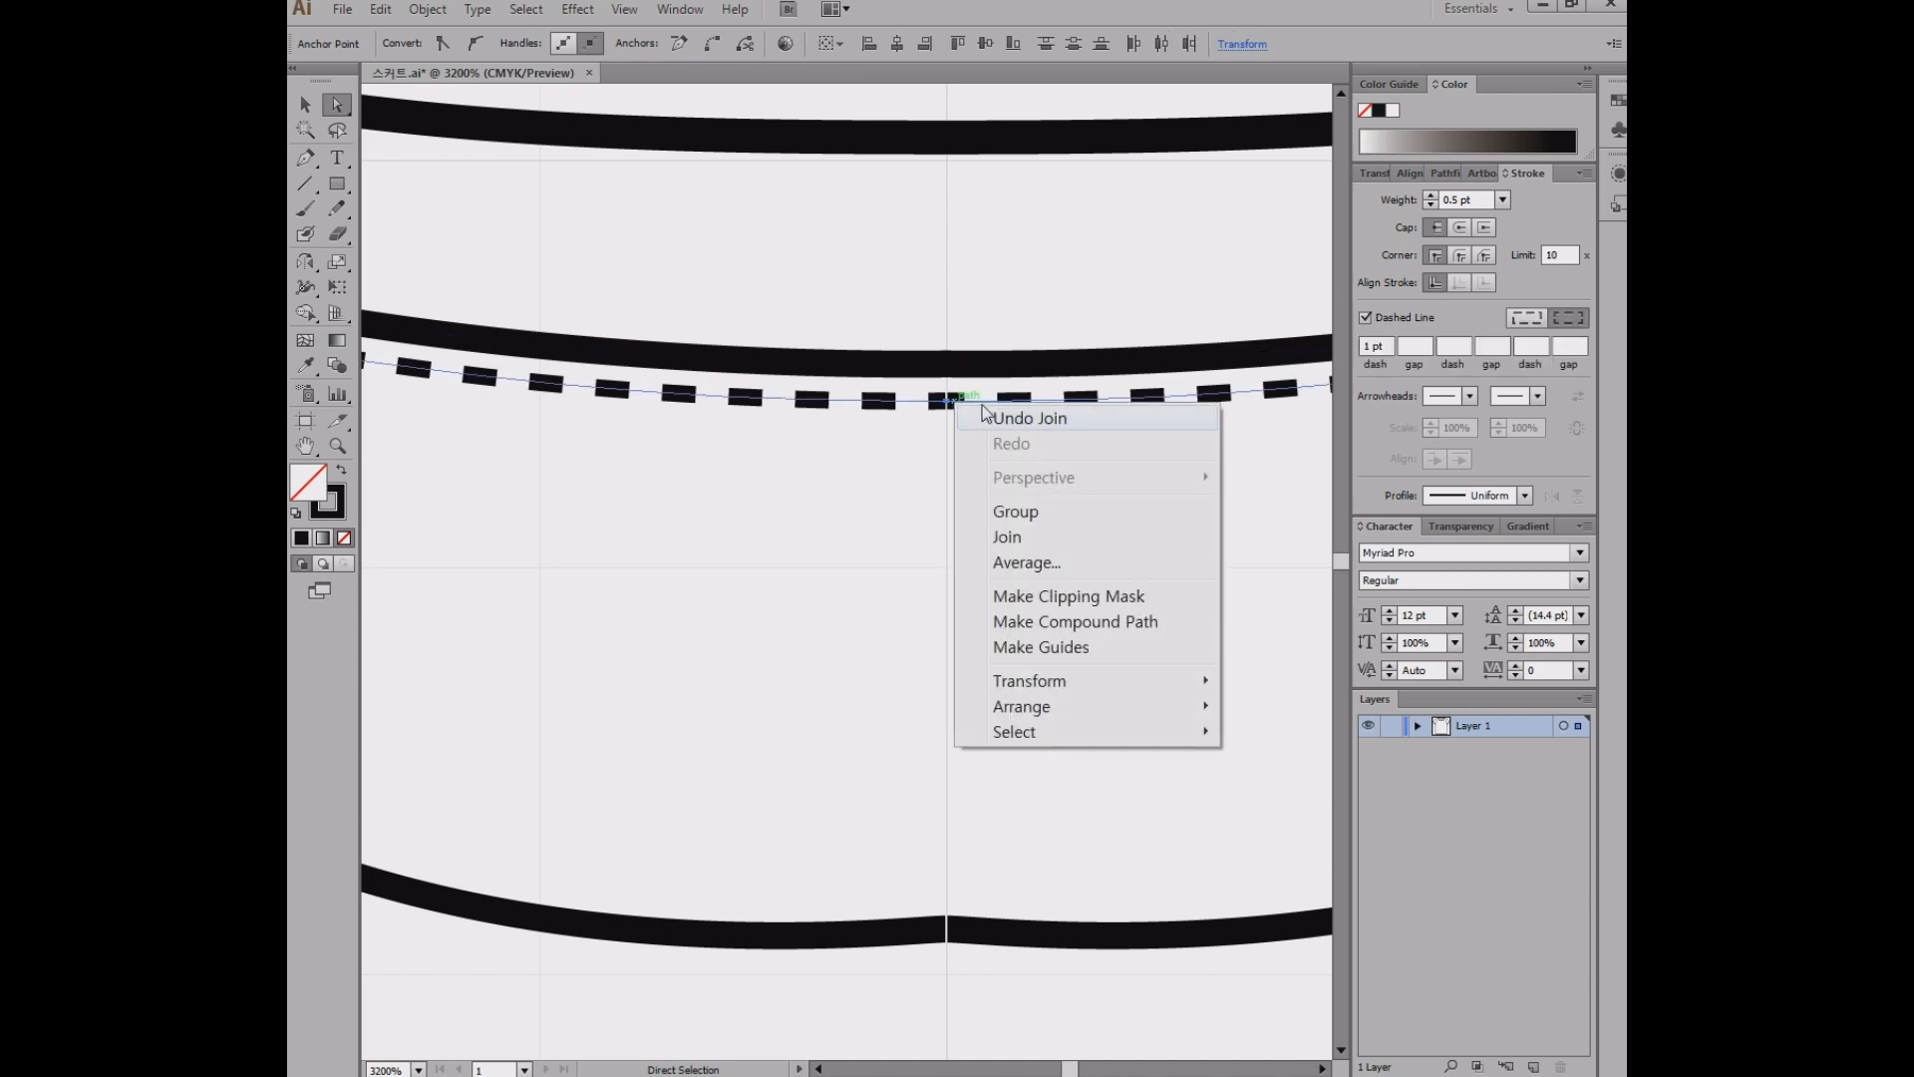
pyautogui.click(1007, 536)
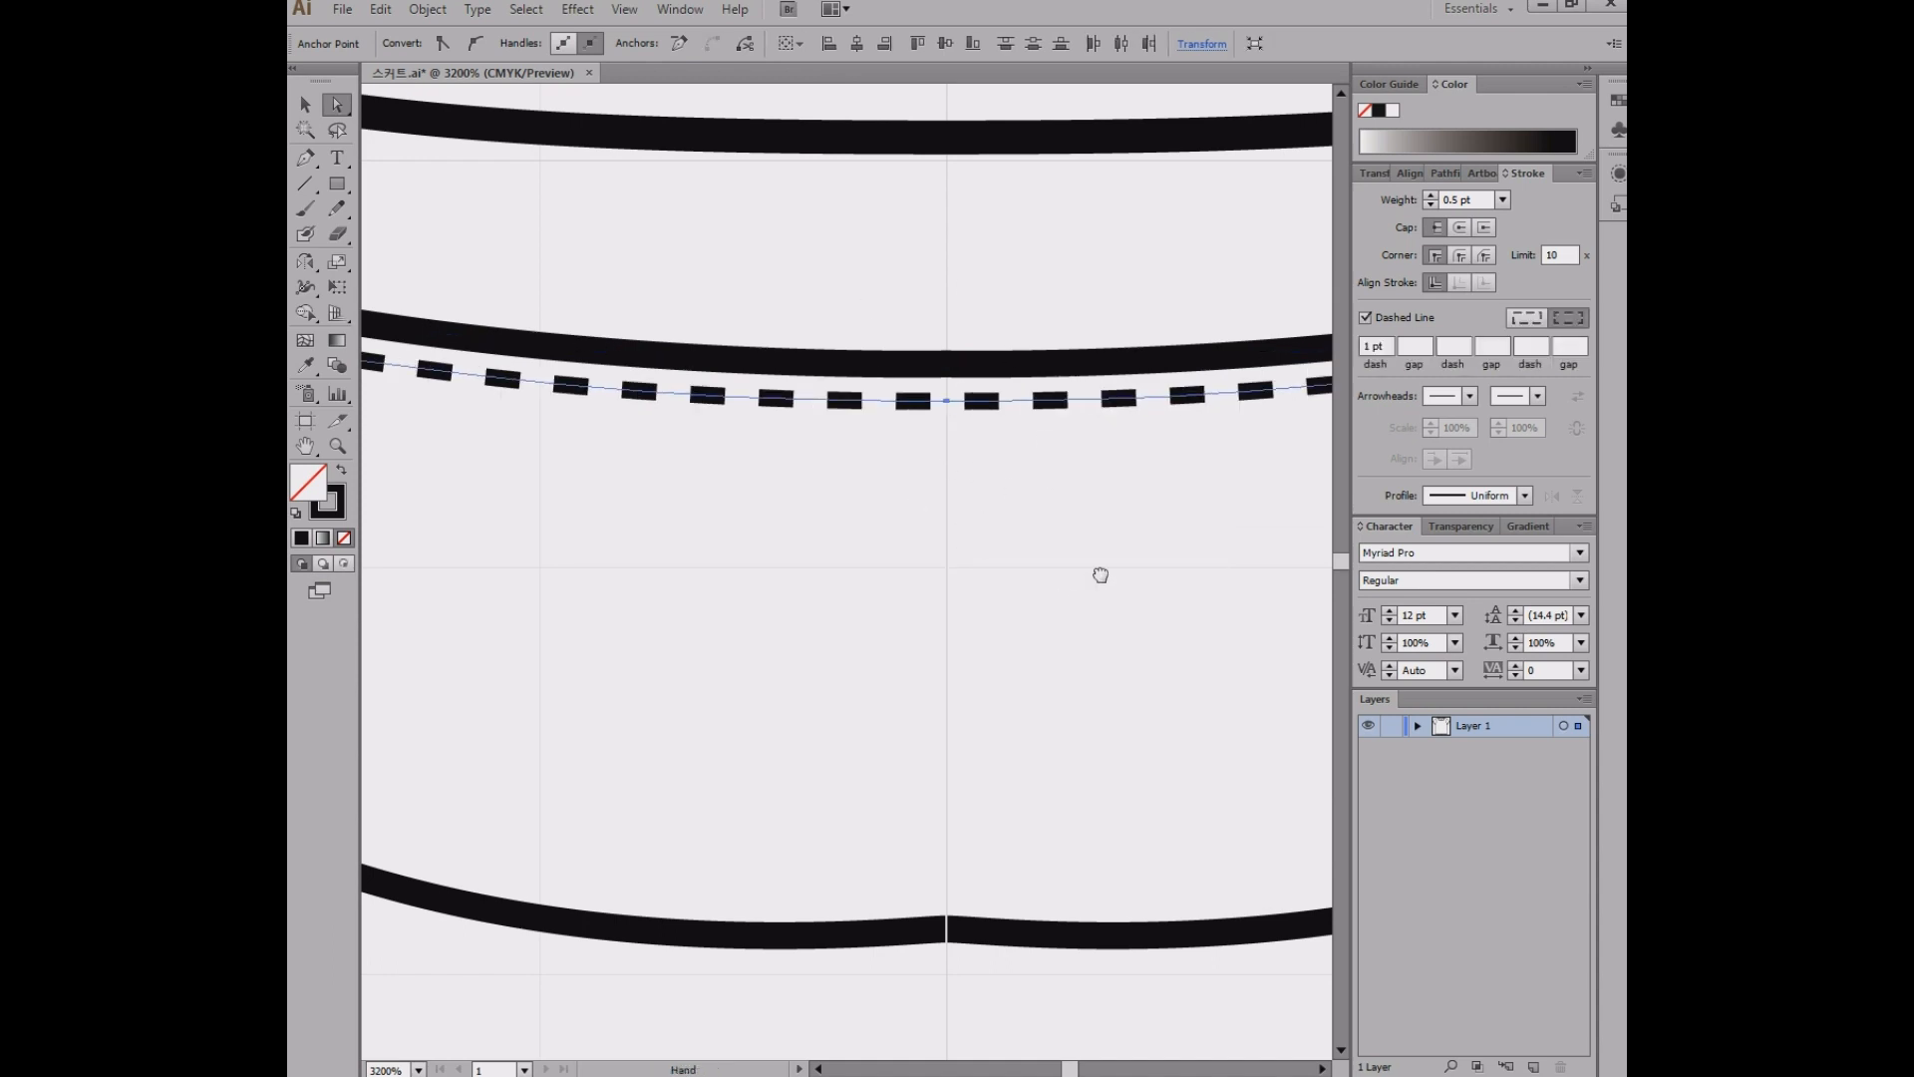
# - Join the two centre anchors of the 0.8 pt inner front neckline curve
pyautogui.scroll(-3, 1047, 598)
pyautogui.moveTo(905, 665); pyautogui.dragTo(1005, 785)
pyautogui.rightClick(950, 722)
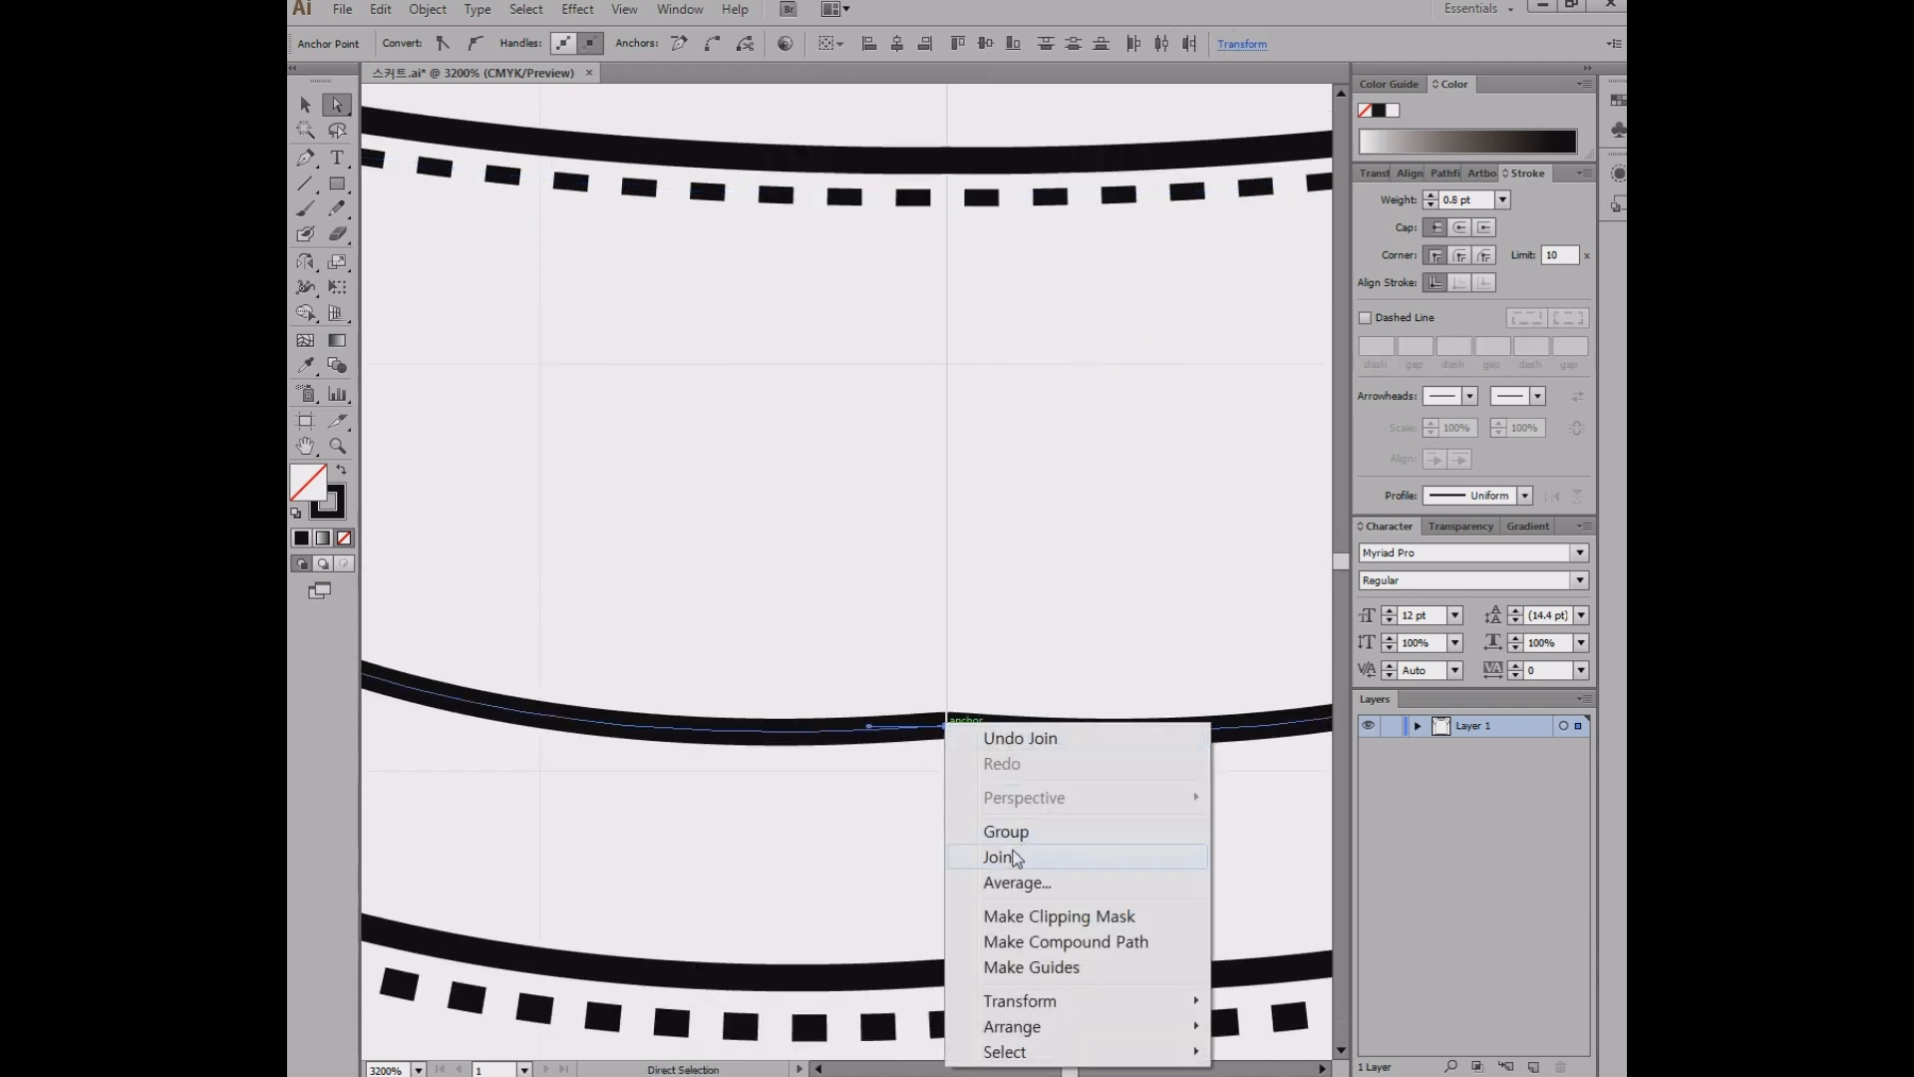
pyautogui.click(1012, 855)
# - Join the two centre anchors of the 0.8 pt outer front neckband line, just above the dashed stitching
pyautogui.scroll(-4, 1075, 626)
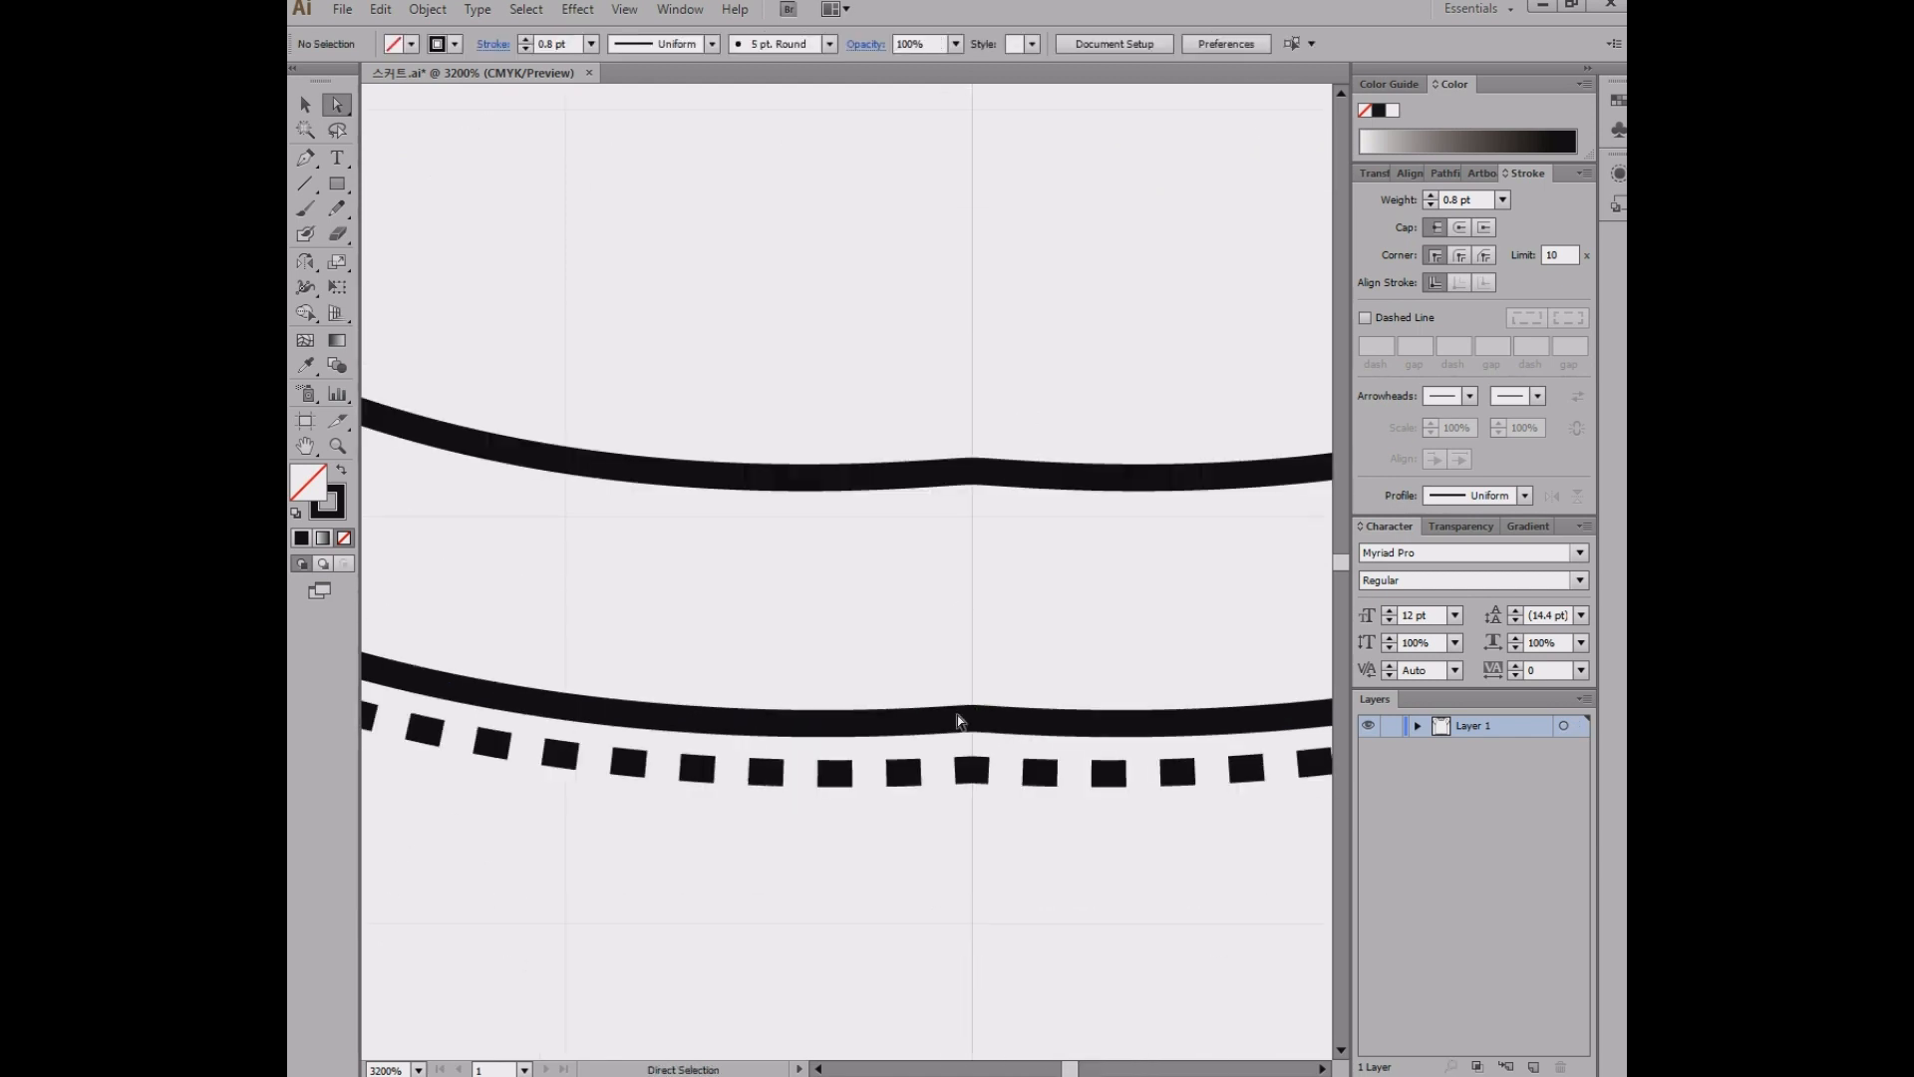
pyautogui.moveTo(942, 639); pyautogui.dragTo(982, 743)
pyautogui.rightClick(982, 743)
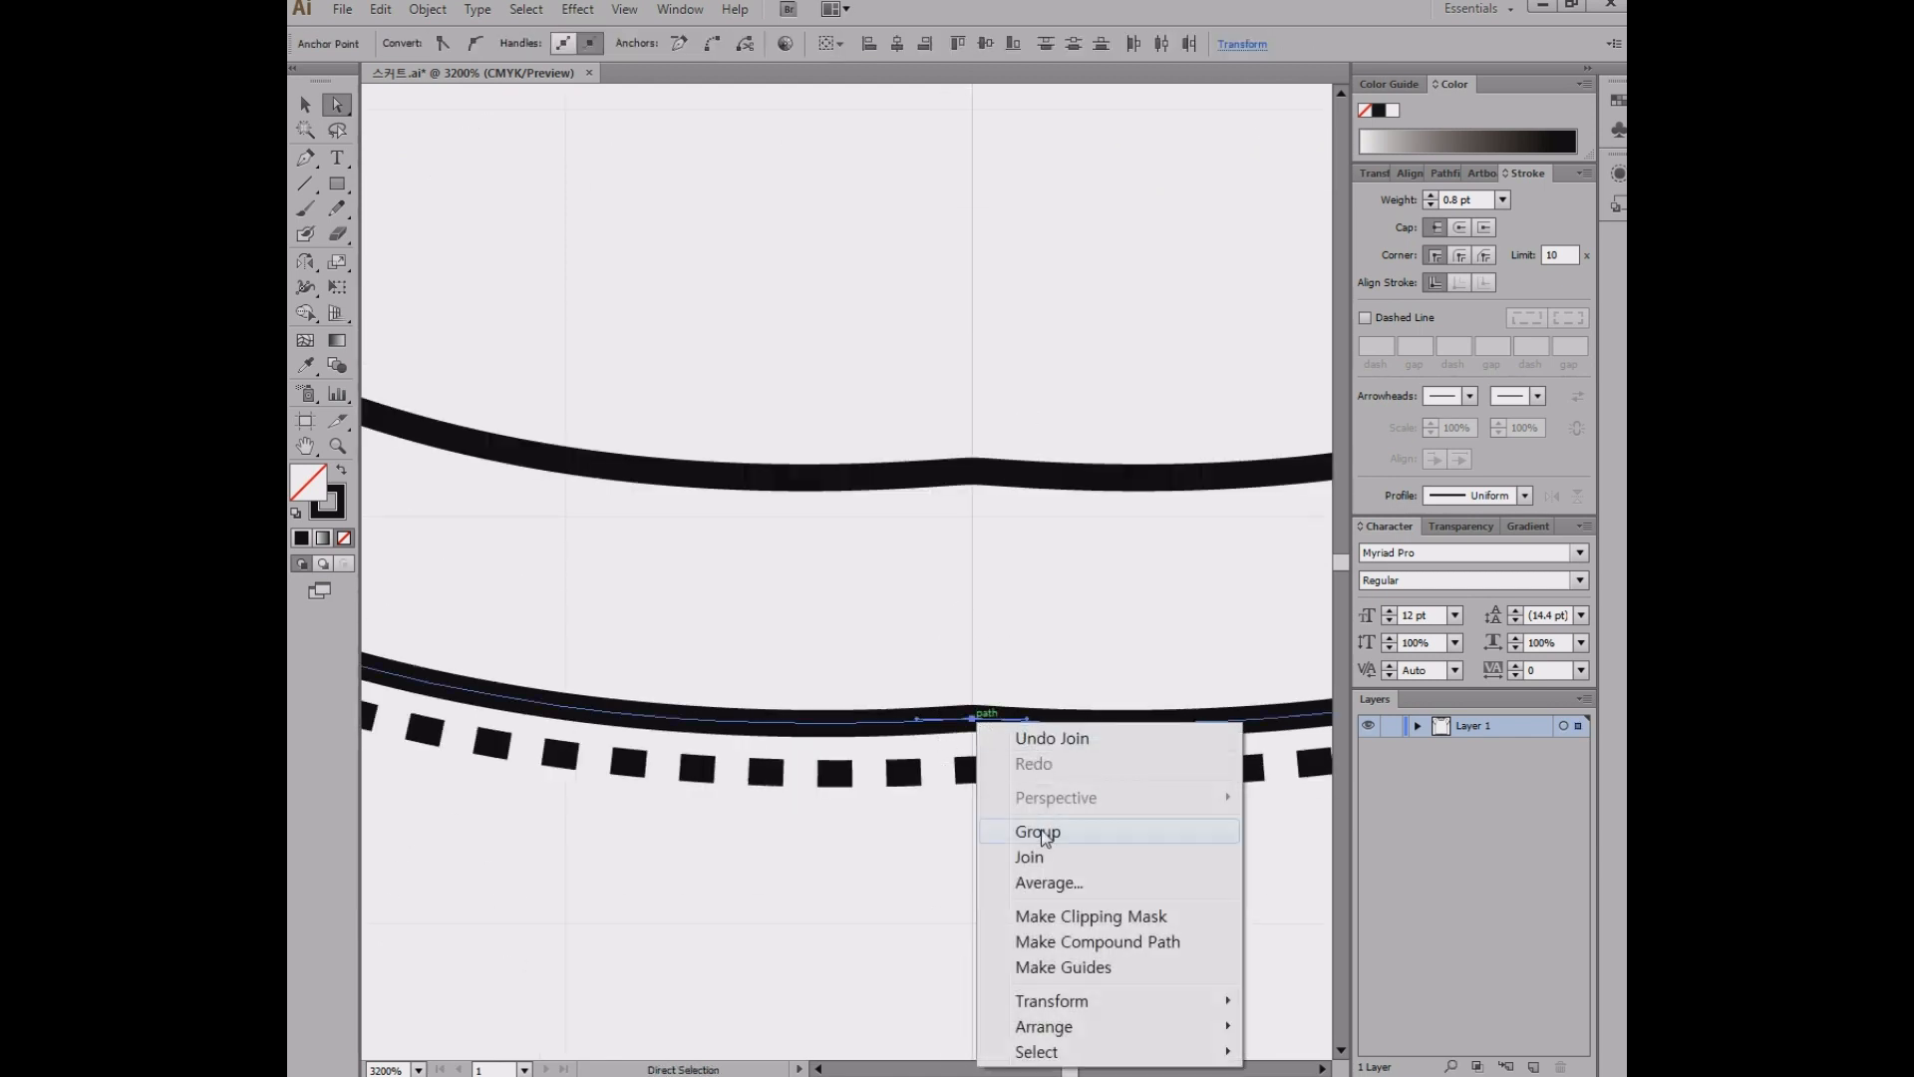
pyautogui.click(1041, 854)
# - Join the two centre anchors of the dashed 0.8 pt stitch line below the front neckband, and deselect it
pyautogui.moveTo(956, 835); pyautogui.dragTo(987, 750)
pyautogui.rightClick(973, 772)
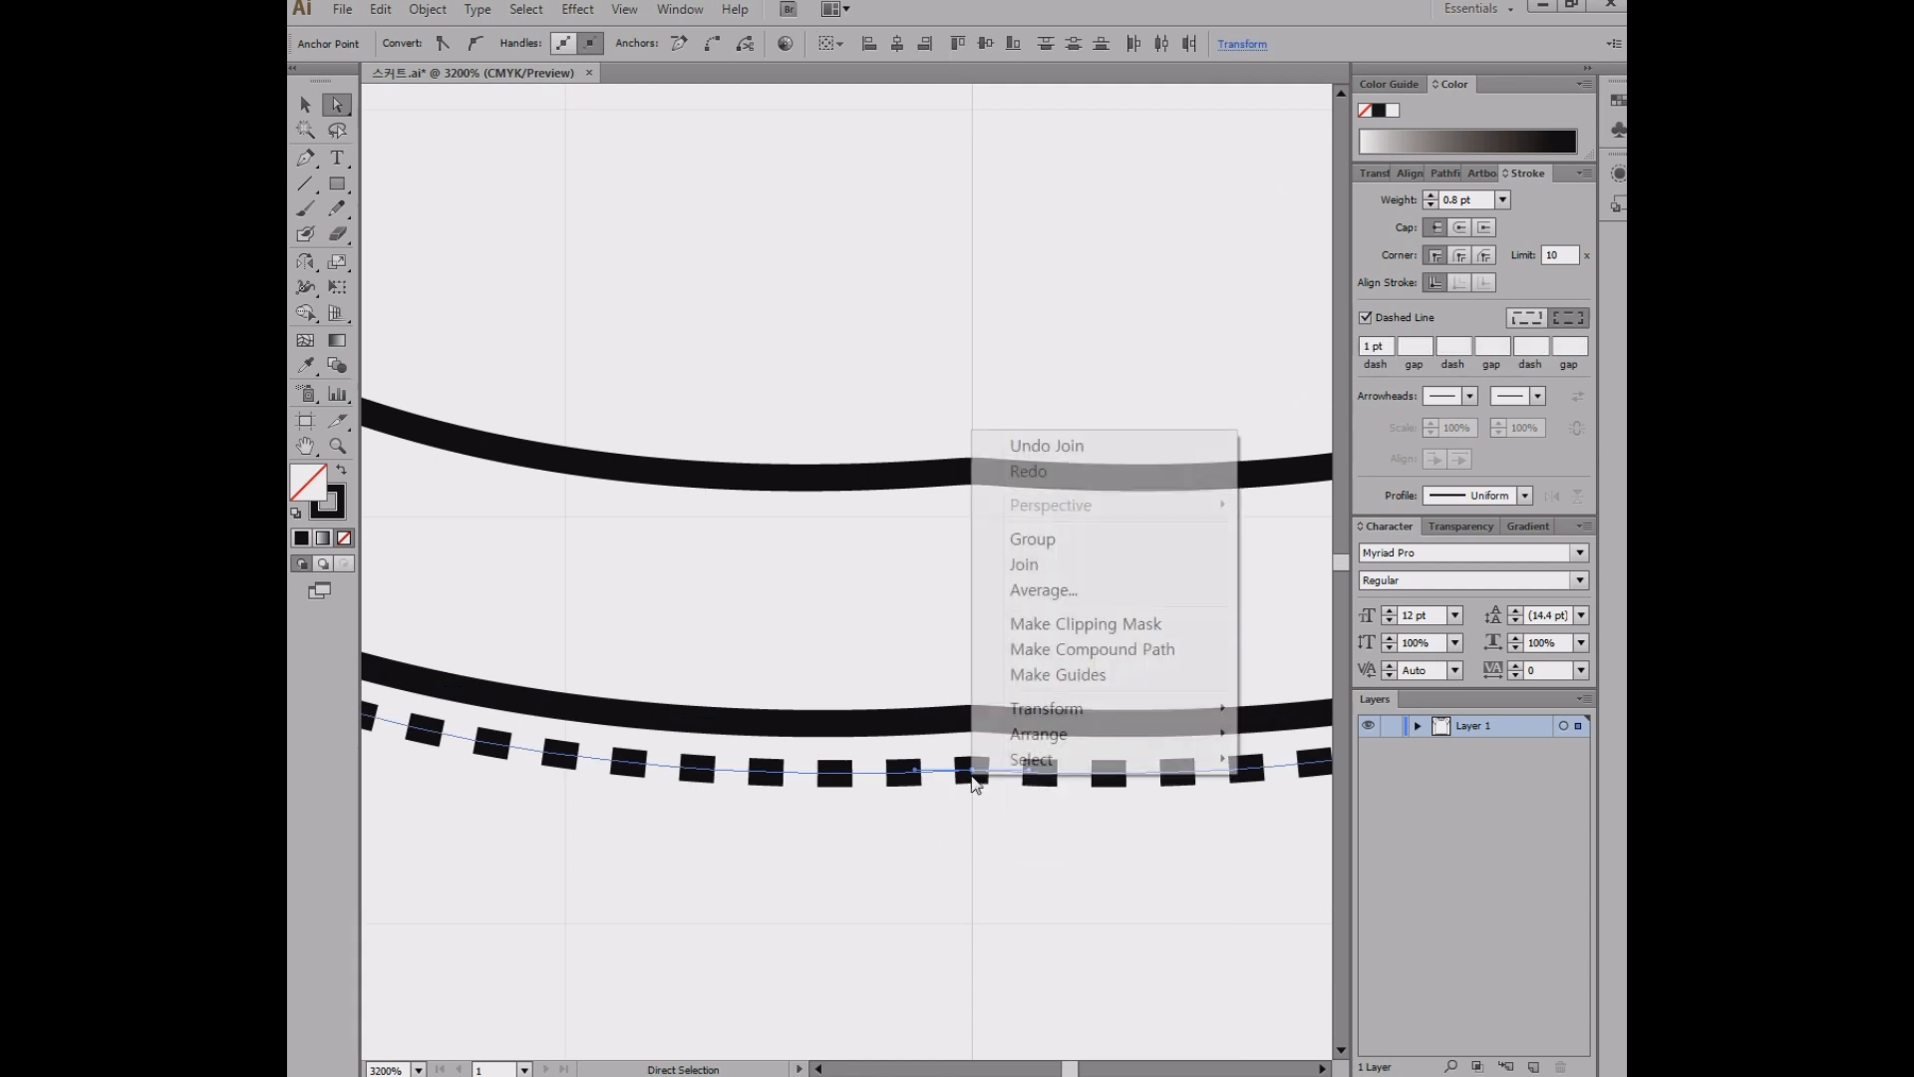
pyautogui.click(1030, 573)
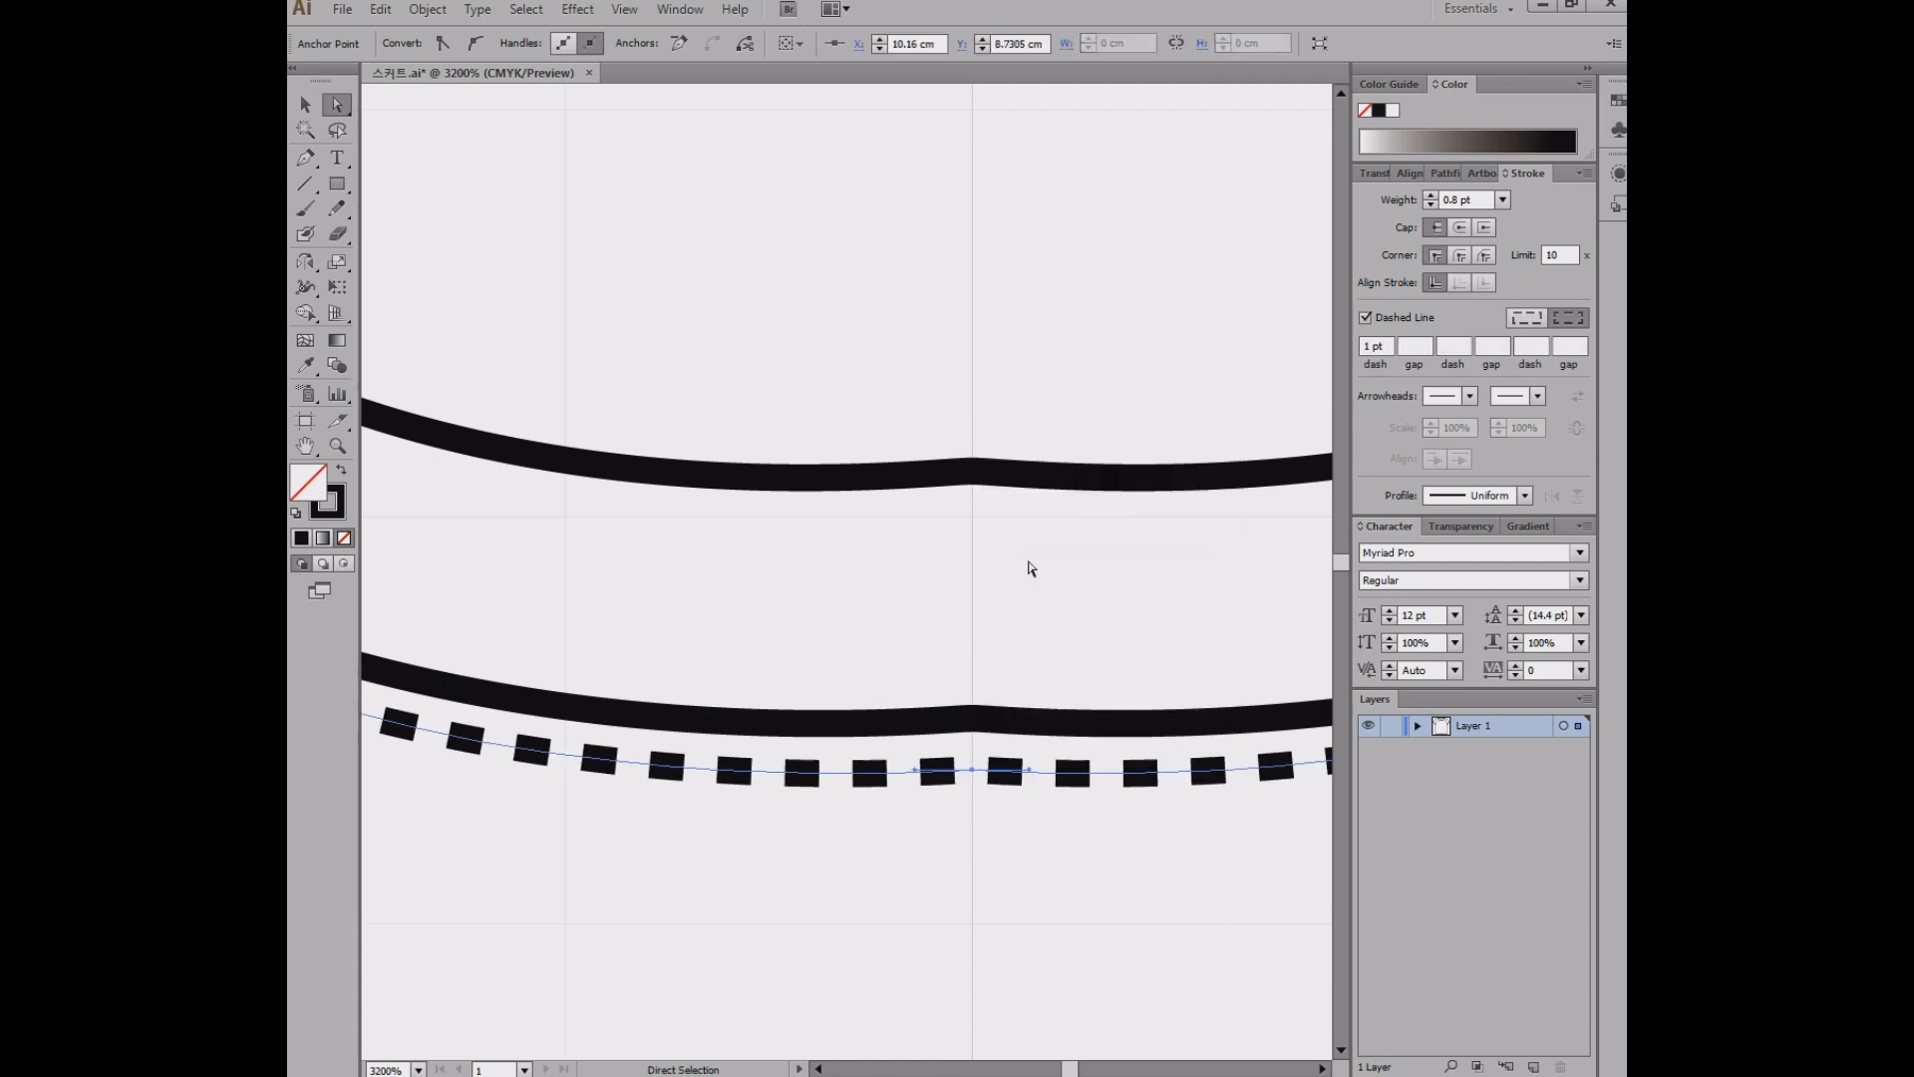
pyautogui.click(1033, 564)
pyautogui.press('space')
pyautogui.moveTo(1026, 542); pyautogui.dragTo(950, 517)
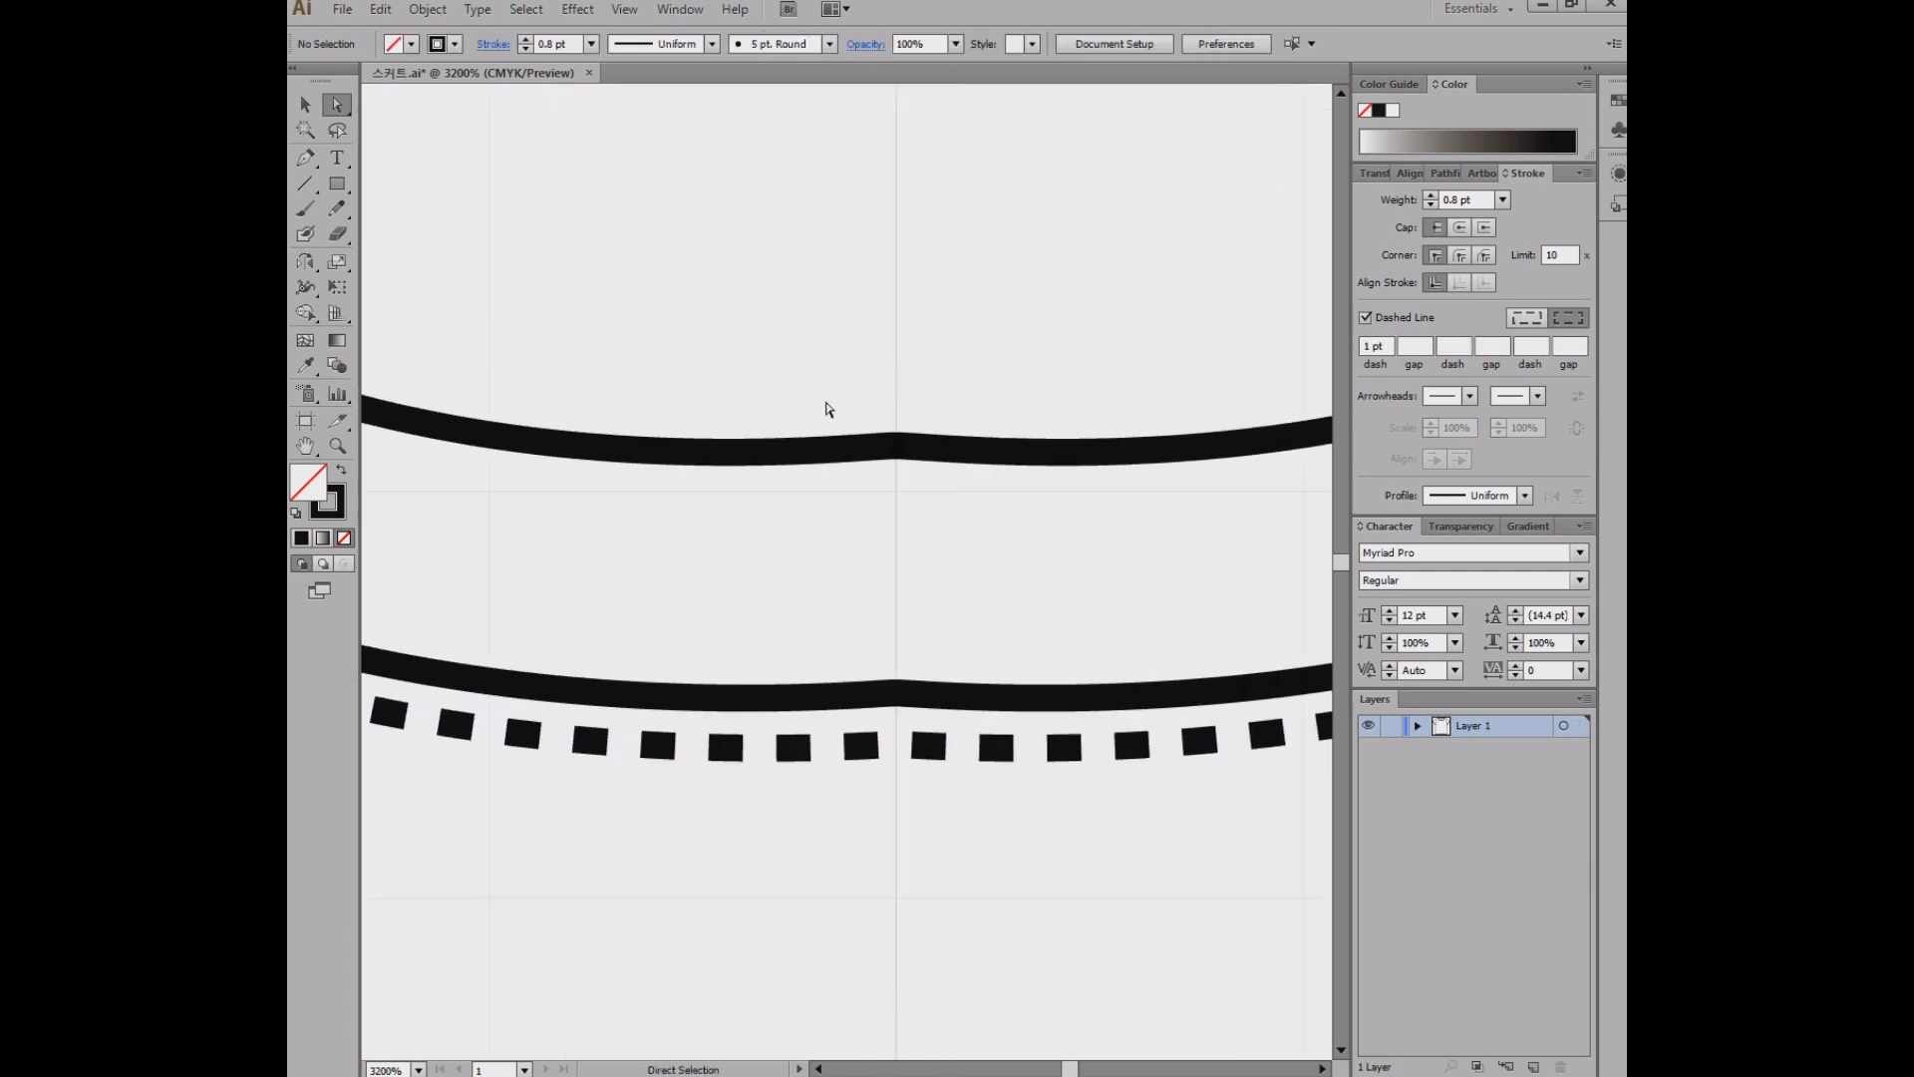
# - Try smoothing the centre anchor of the inner front neckline with the Convert Anchor Point tool, and undo it
pyautogui.moveTo(850, 365)
pyautogui.mouseDown()
pyautogui.moveTo(940, 481)
pyautogui.moveTo(901, 444)
pyautogui.moveTo(897, 476)
pyautogui.moveTo(897, 454)
pyautogui.mouseUp()
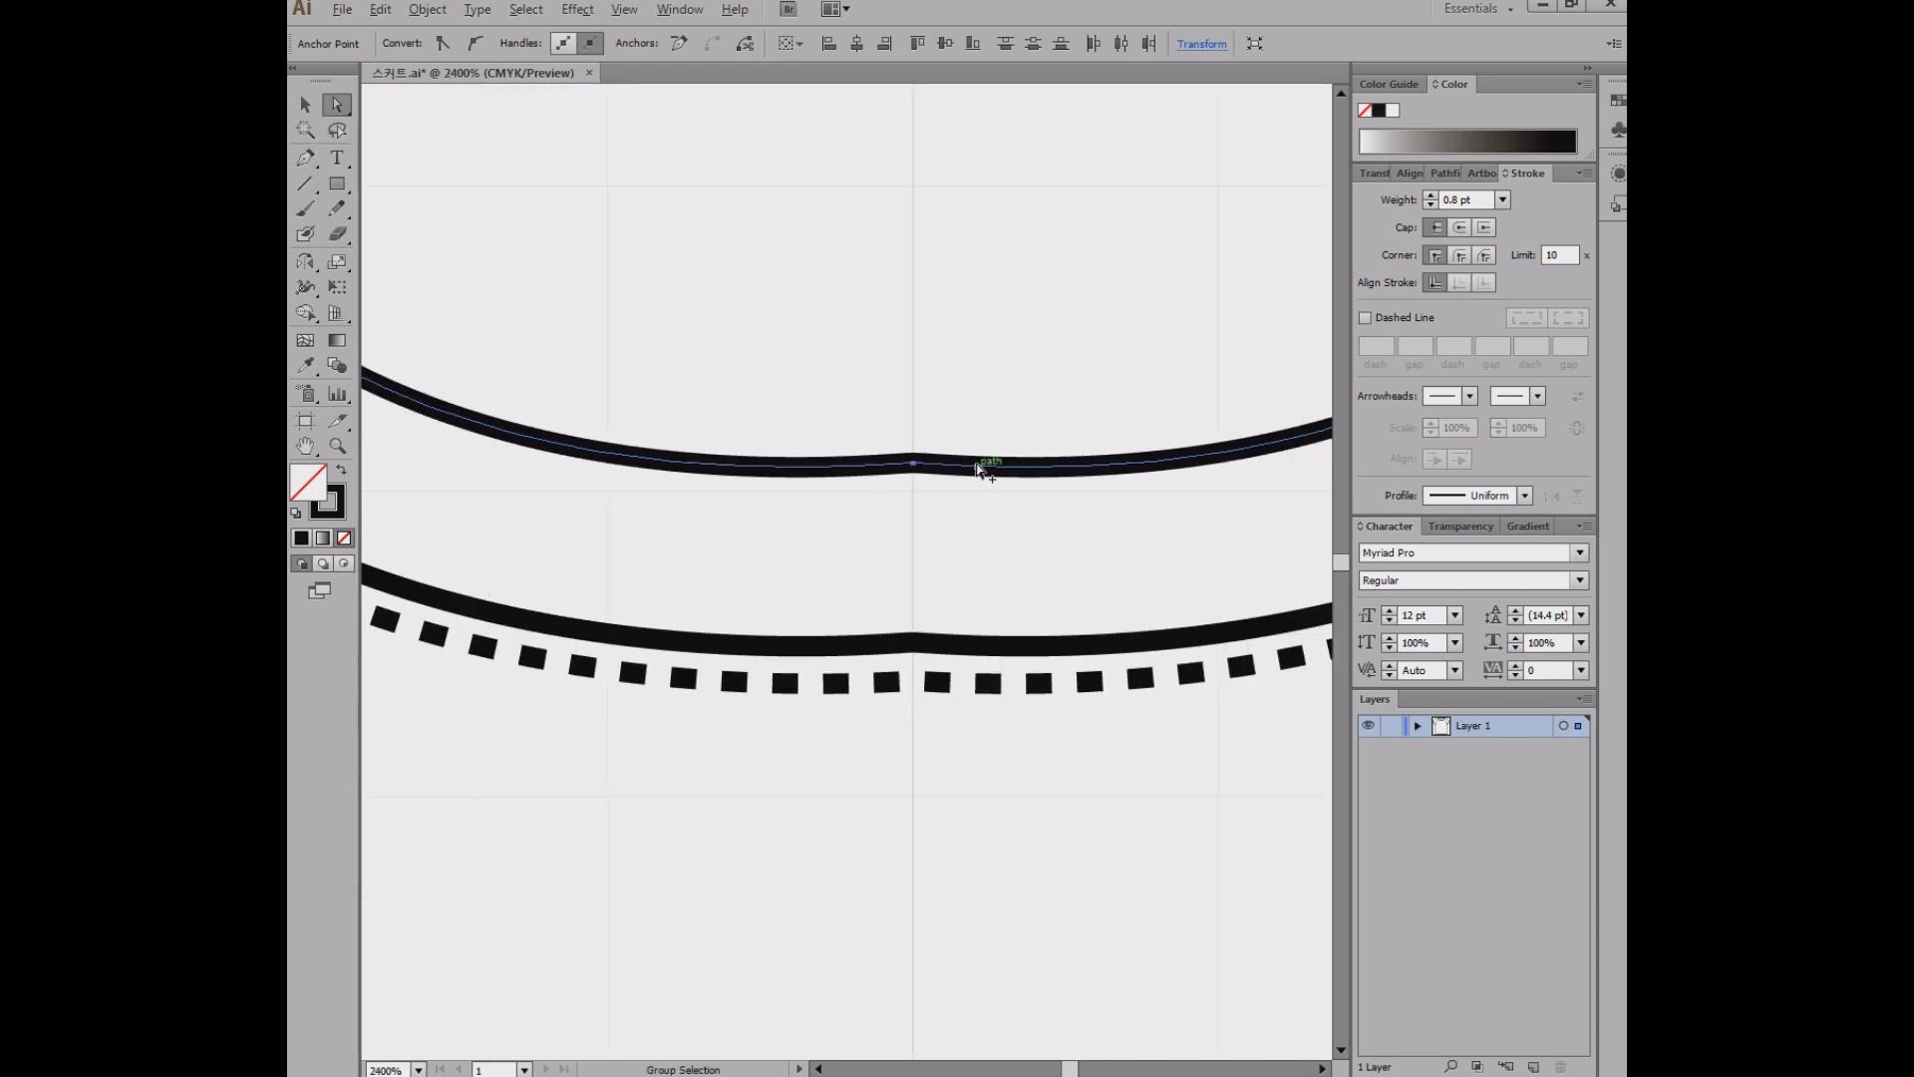
pyautogui.keyDown('alt'); pyautogui.scroll(-2, 977, 464); pyautogui.keyUp('alt')
pyautogui.moveTo(305, 158); pyautogui.dragTo(440, 243)
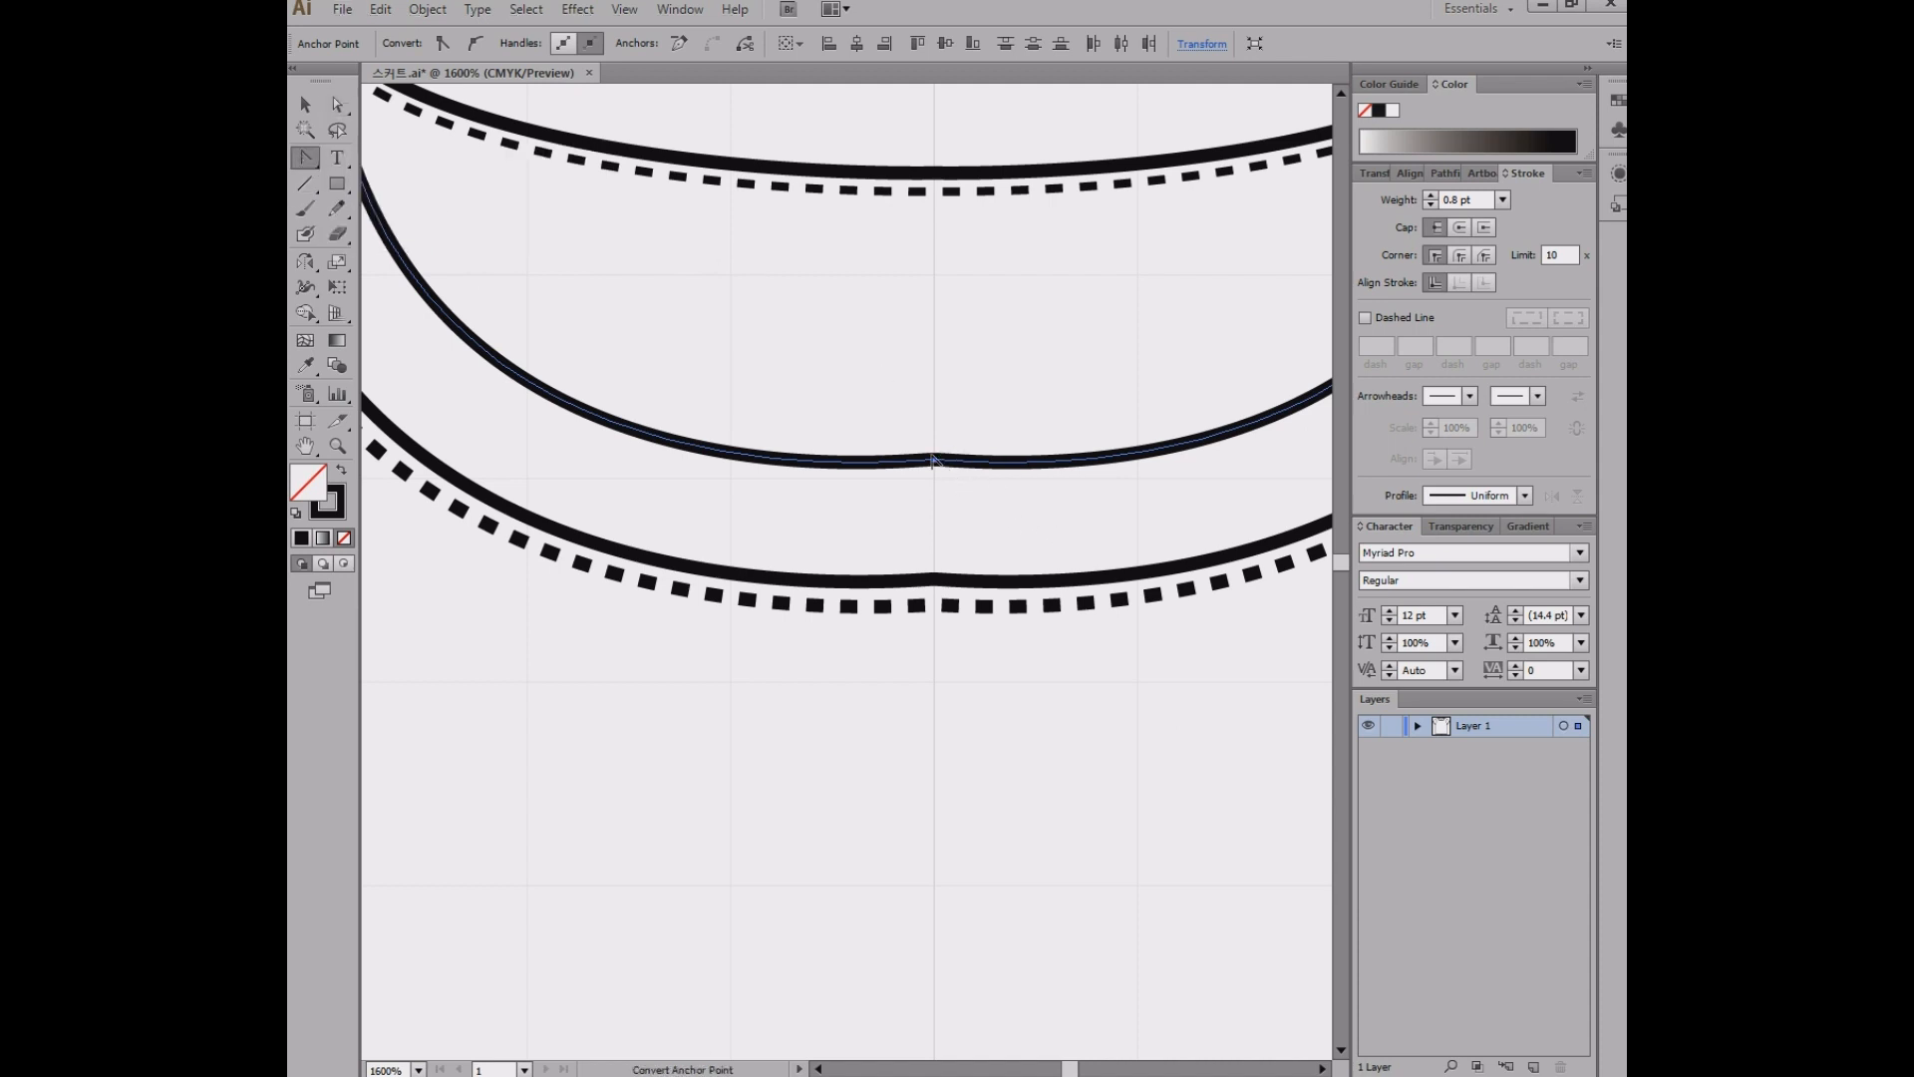
pyautogui.moveTo(932, 460)
pyautogui.mouseDown()
pyautogui.moveTo(1047, 463)
pyautogui.moveTo(855, 462)
pyautogui.moveTo(950, 461)
pyautogui.mouseUp()
pyautogui.hotkey('ctrl', 'z')
pyautogui.hotkey('ctrl', 'z')
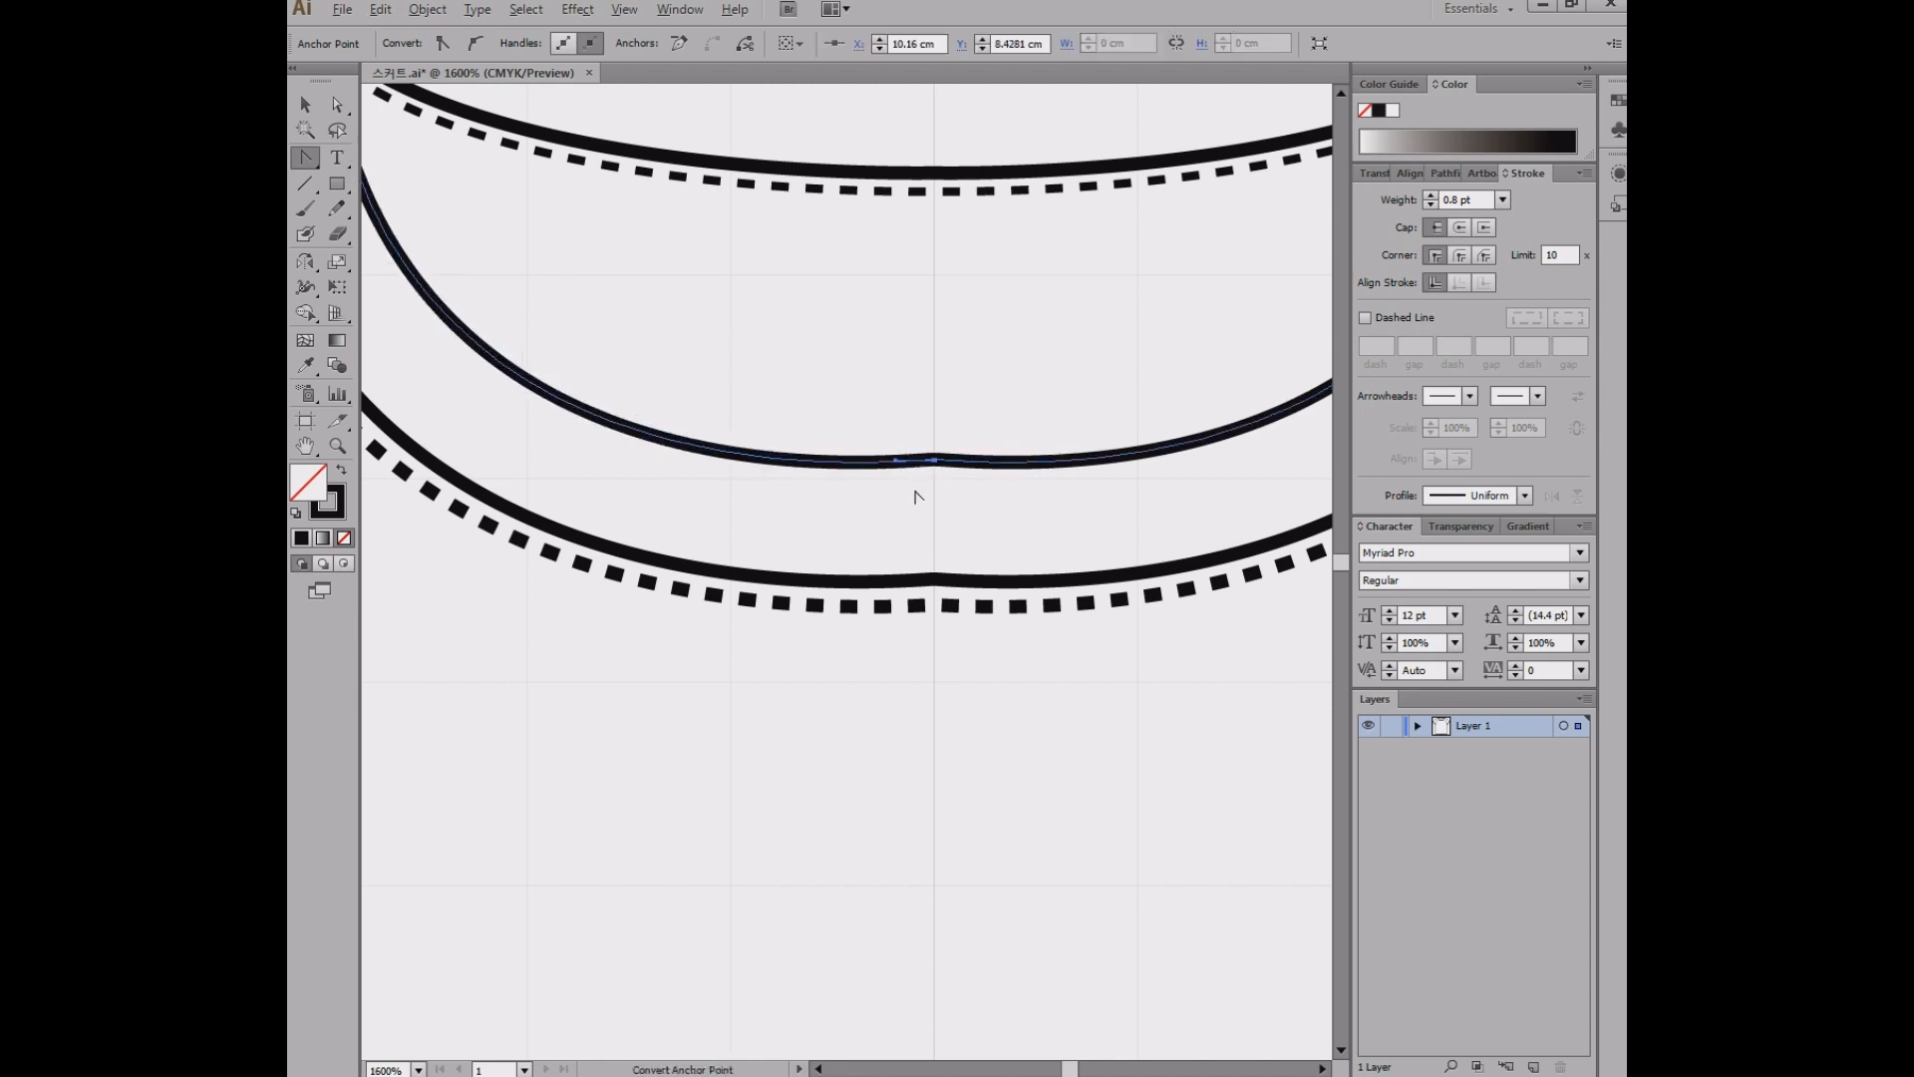
# - Try reshaping the inner front neckline by dragging at its centre anchor, and undo the change
pyautogui.scroll(1, 916, 495)
pyautogui.moveTo(1057, 337); pyautogui.dragTo(983, 337)
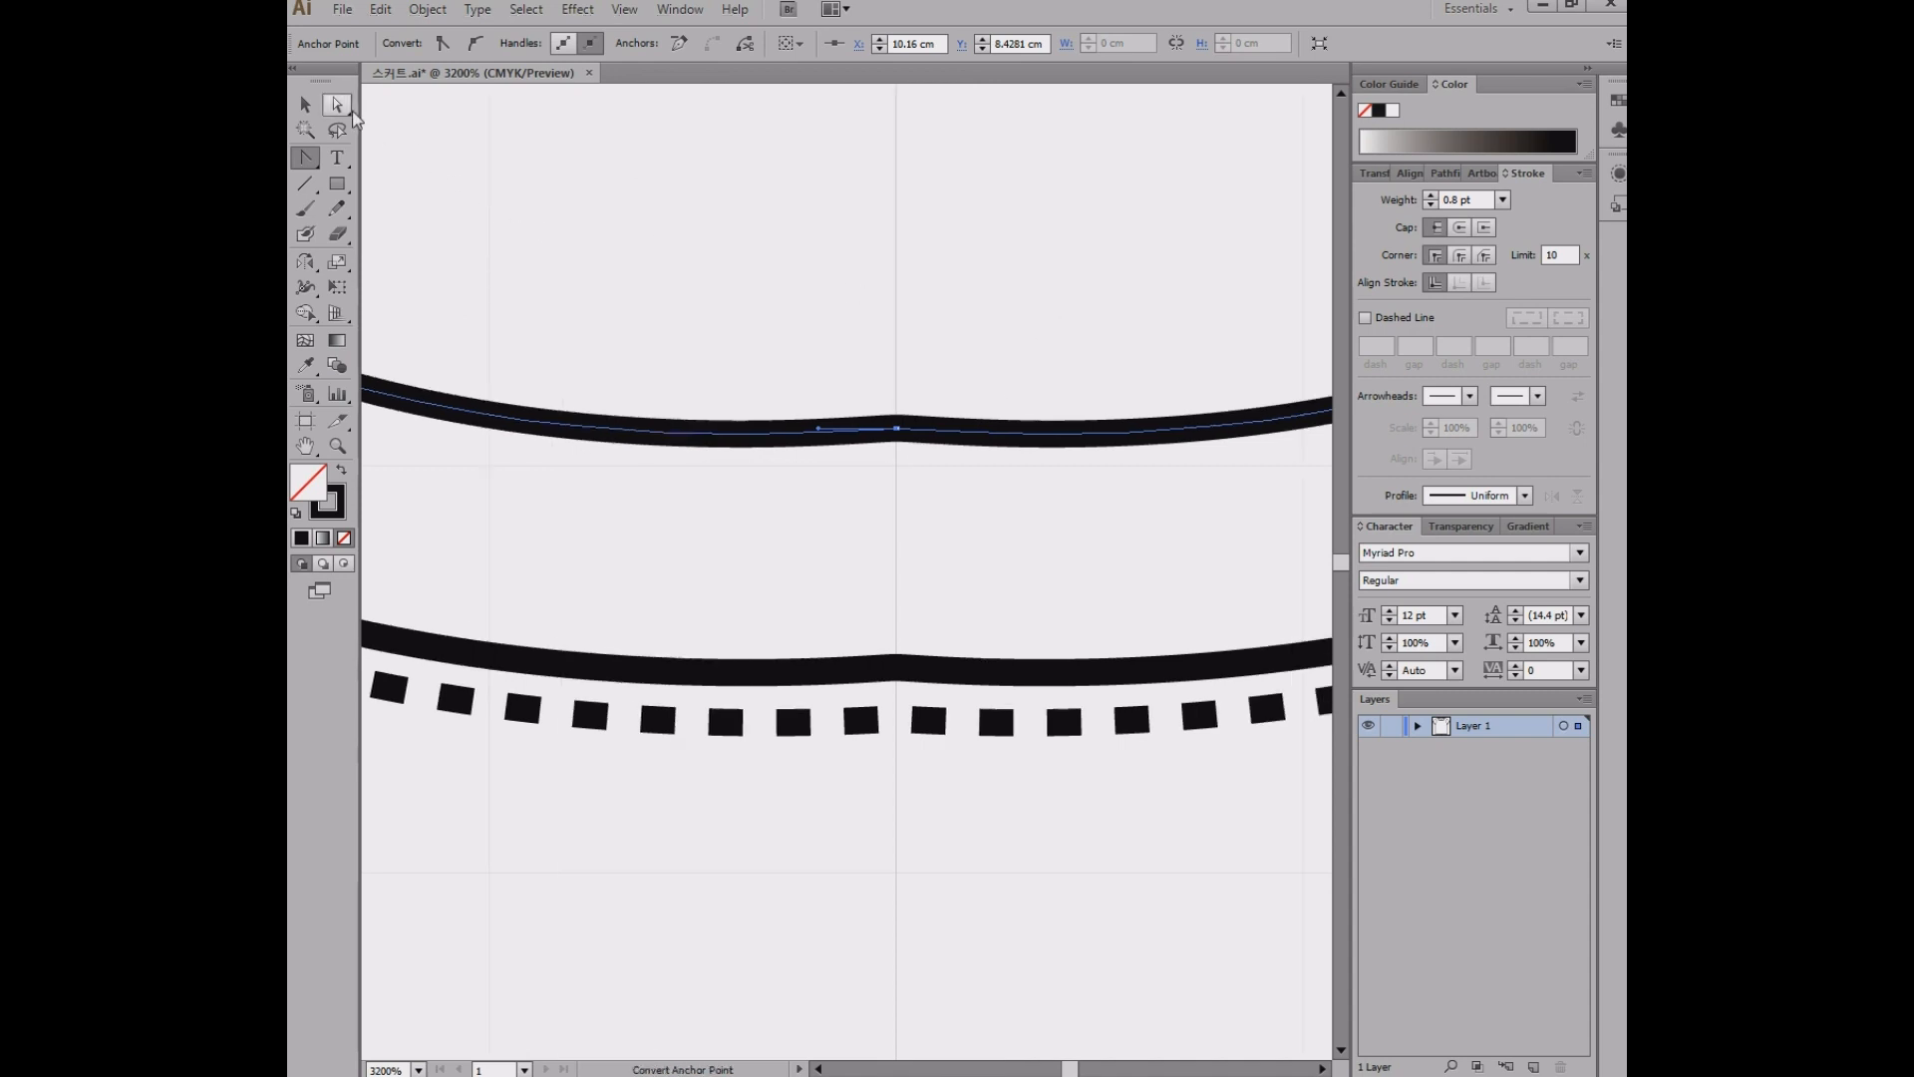
pyautogui.click(338, 106)
pyautogui.scroll(1, 859, 490)
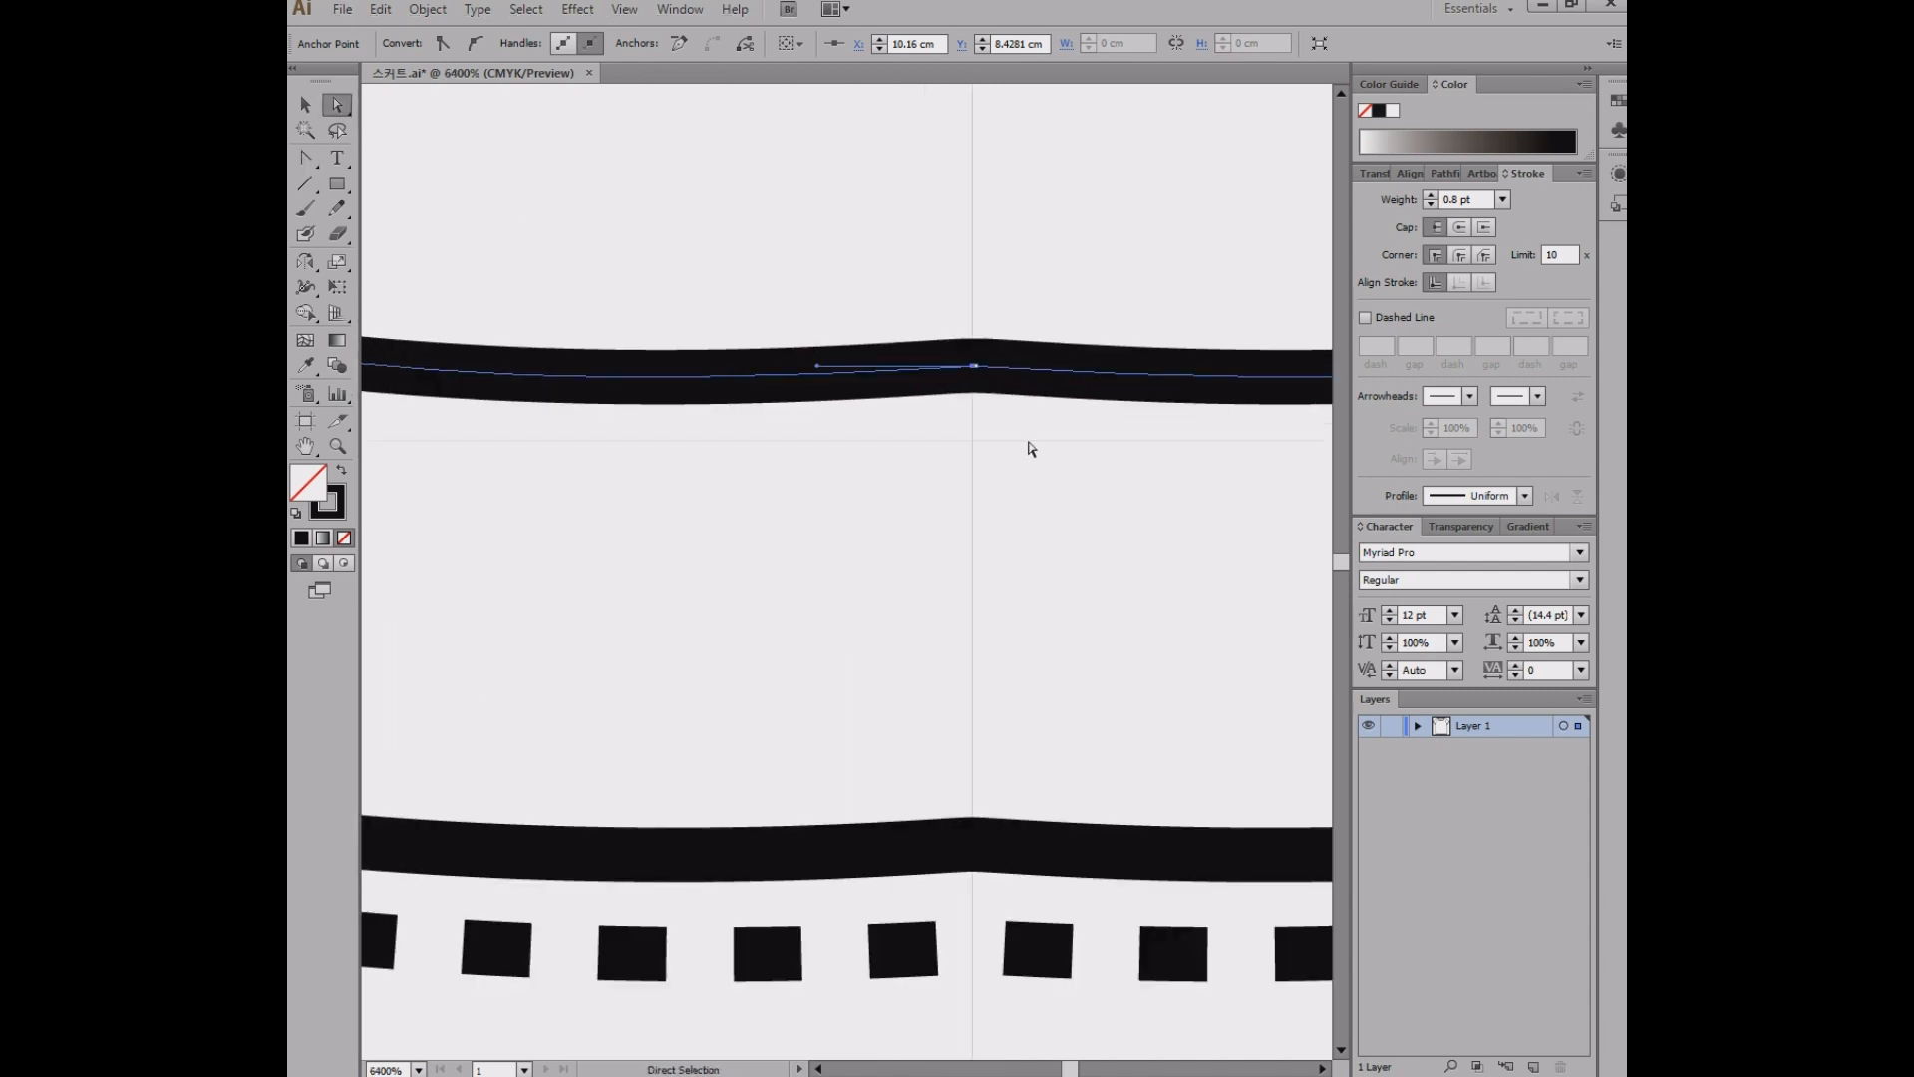
pyautogui.moveTo(963, 462); pyautogui.dragTo(1032, 267)
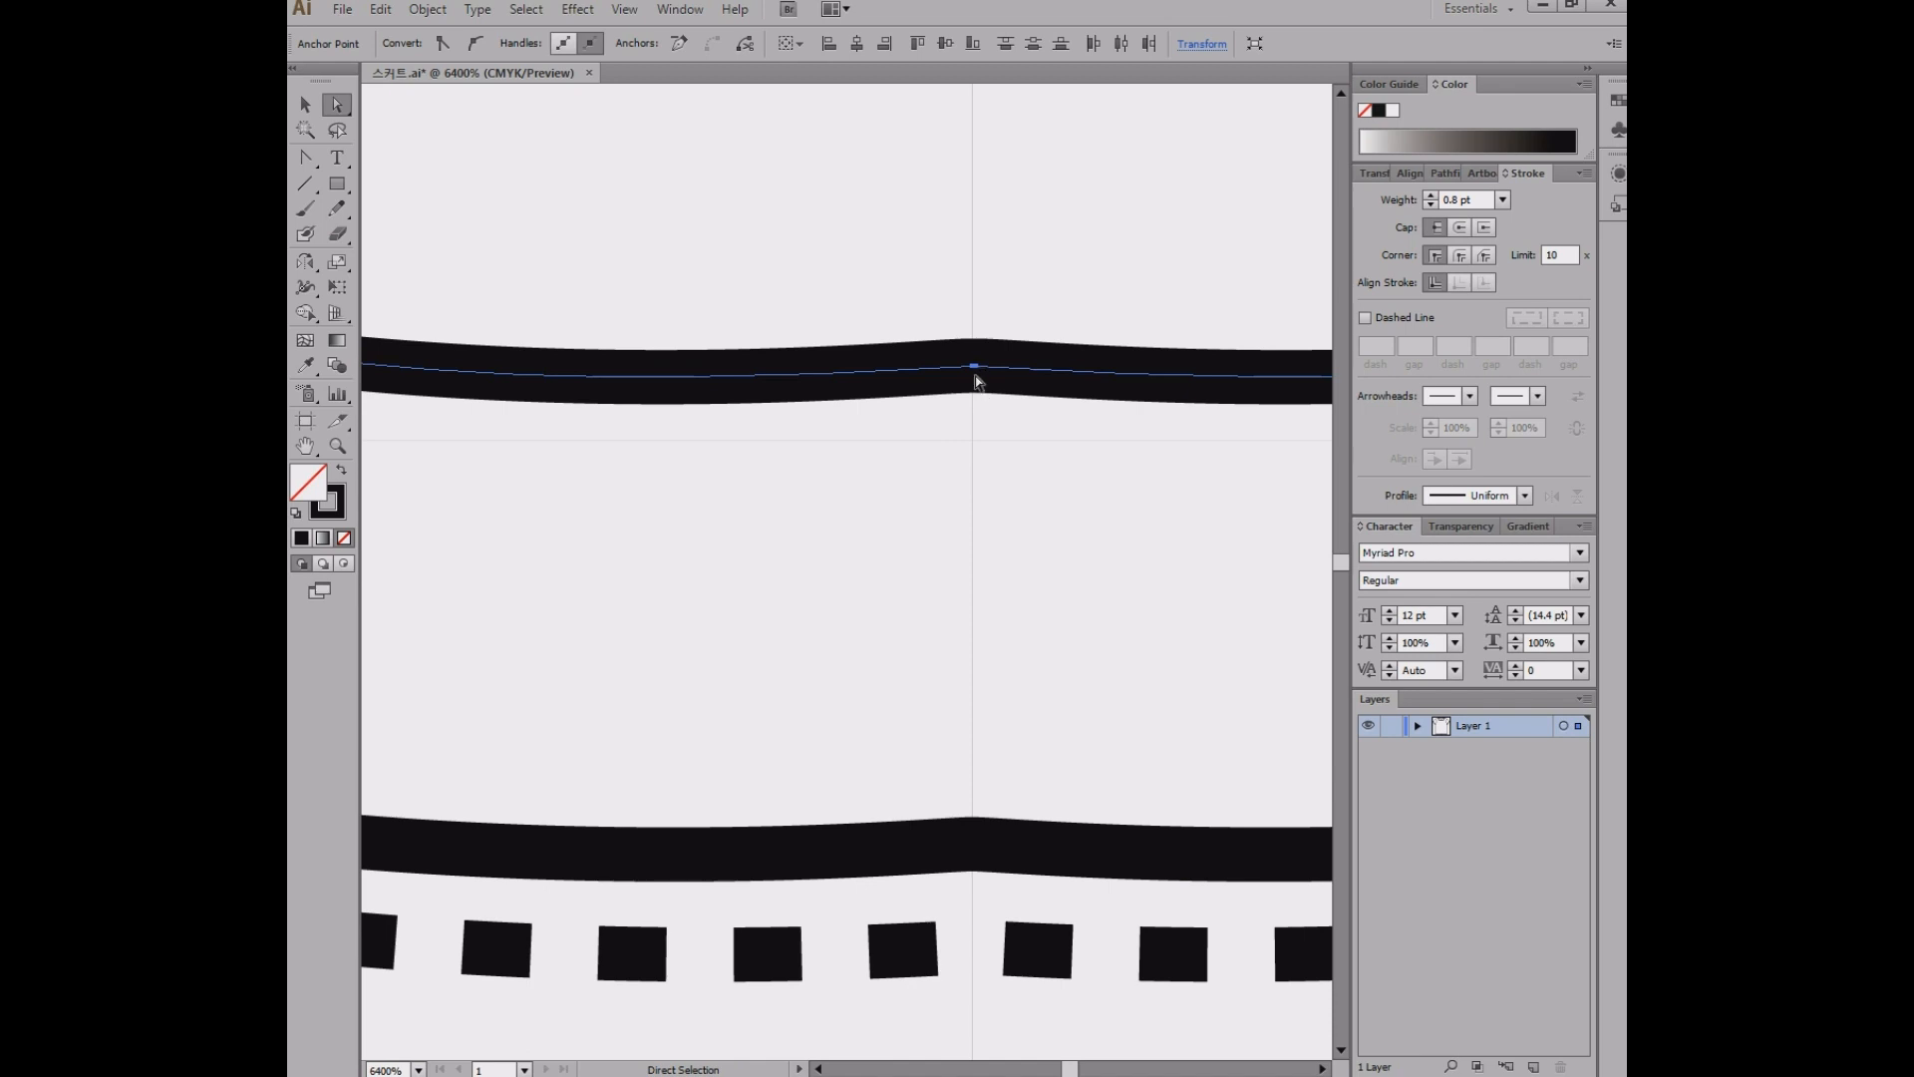
pyautogui.moveTo(976, 379)
pyautogui.mouseDown()
pyautogui.moveTo(983, 365)
pyautogui.moveTo(895, 421)
pyautogui.mouseUp()
pyautogui.hotkey('ctrl', 'z')
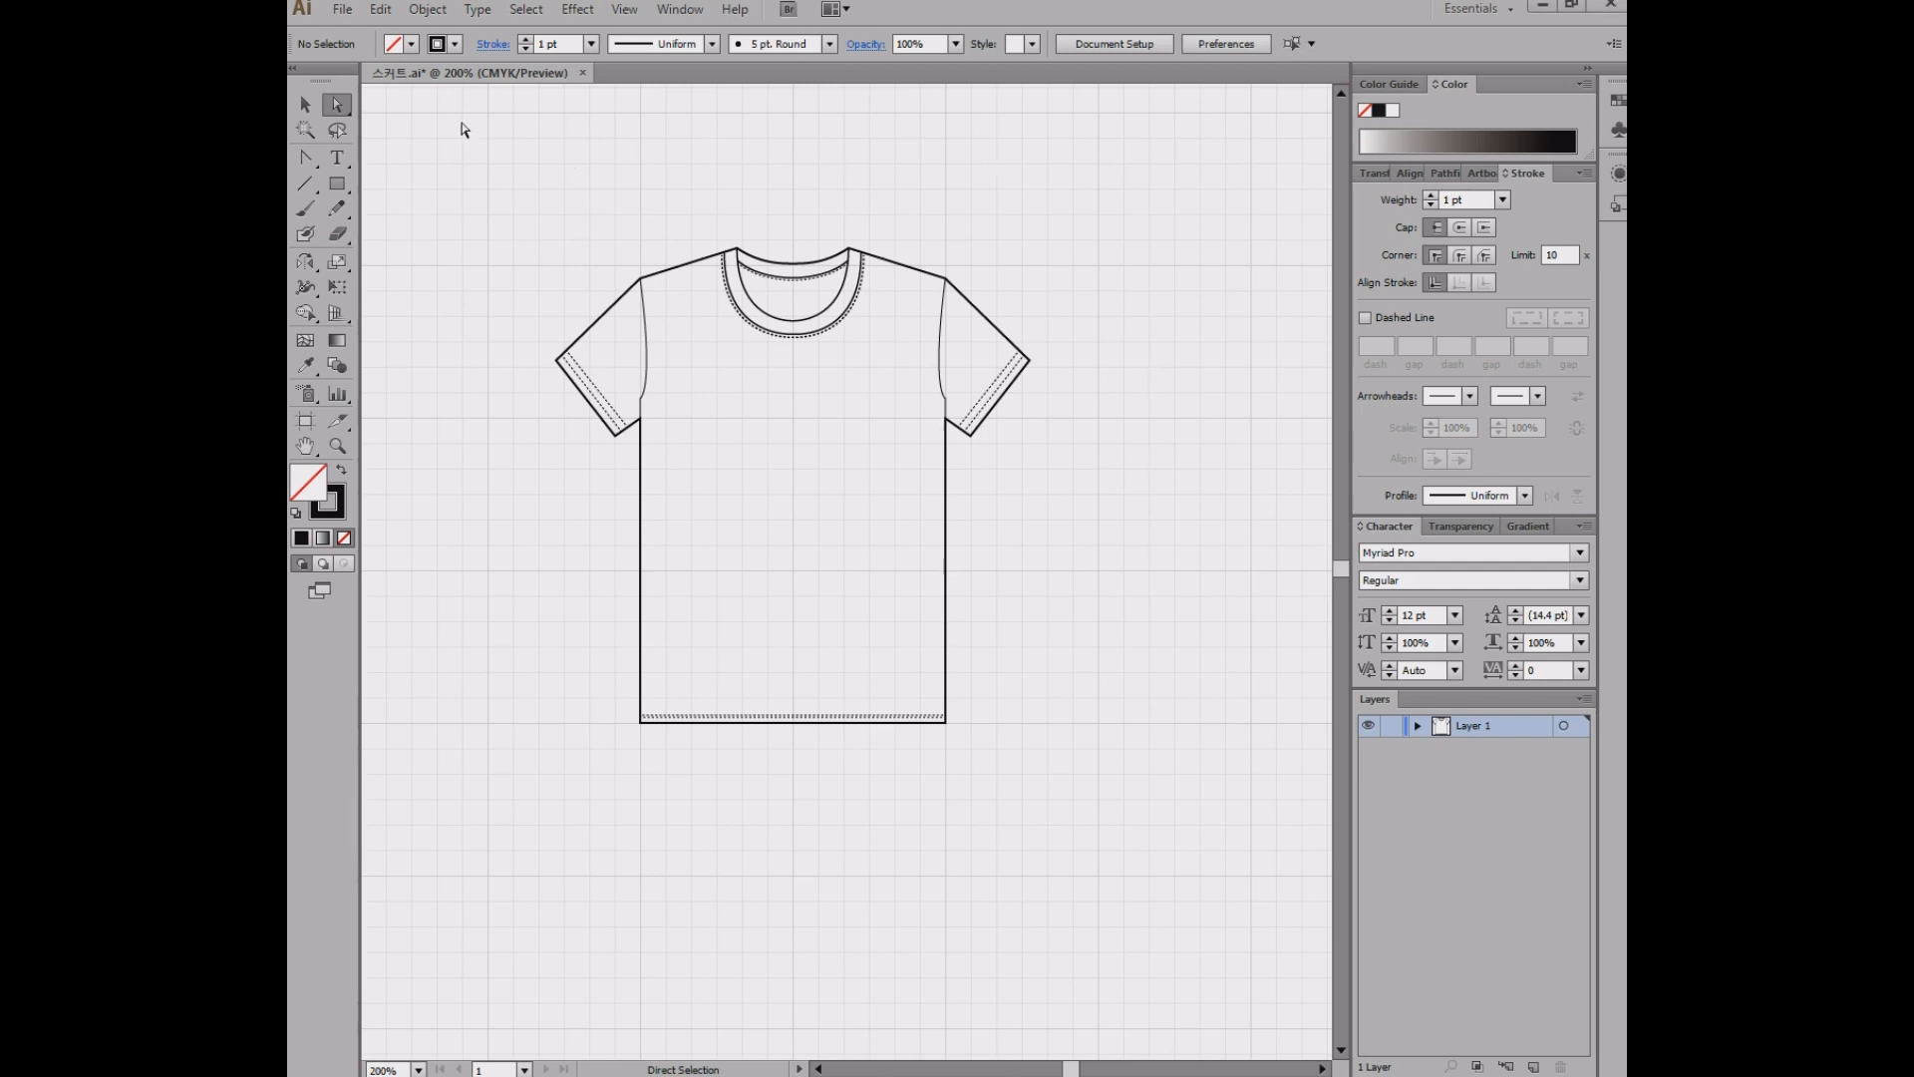
# - Select the whole T-shirt, move it horizontally towards the artboard's left edge, and deselect it
pyautogui.click(305, 104)
pyautogui.moveTo(471, 171); pyautogui.dragTo(1091, 883)
pyautogui.moveTo(1156, 582); pyautogui.dragTo(1342, 583)
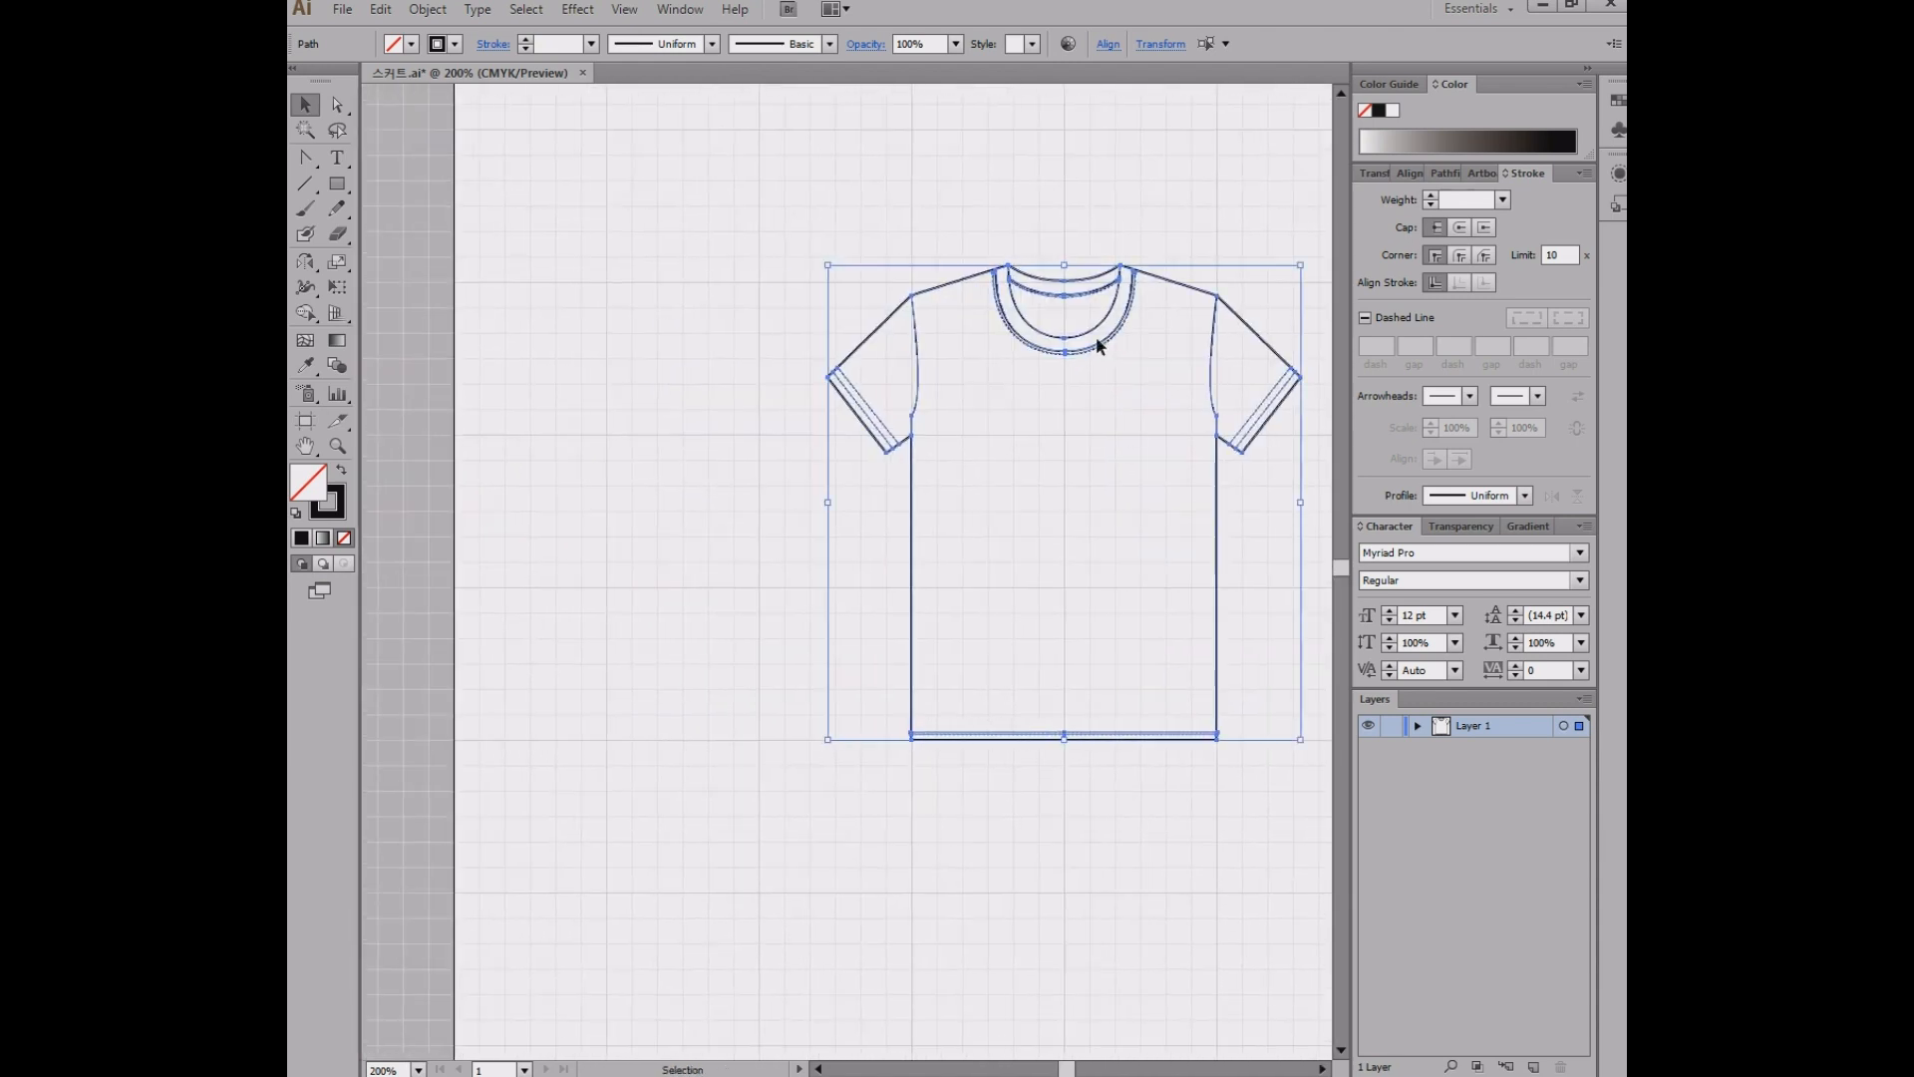
pyautogui.moveTo(1093, 338); pyautogui.dragTo(774, 336)
pyautogui.click(874, 228)
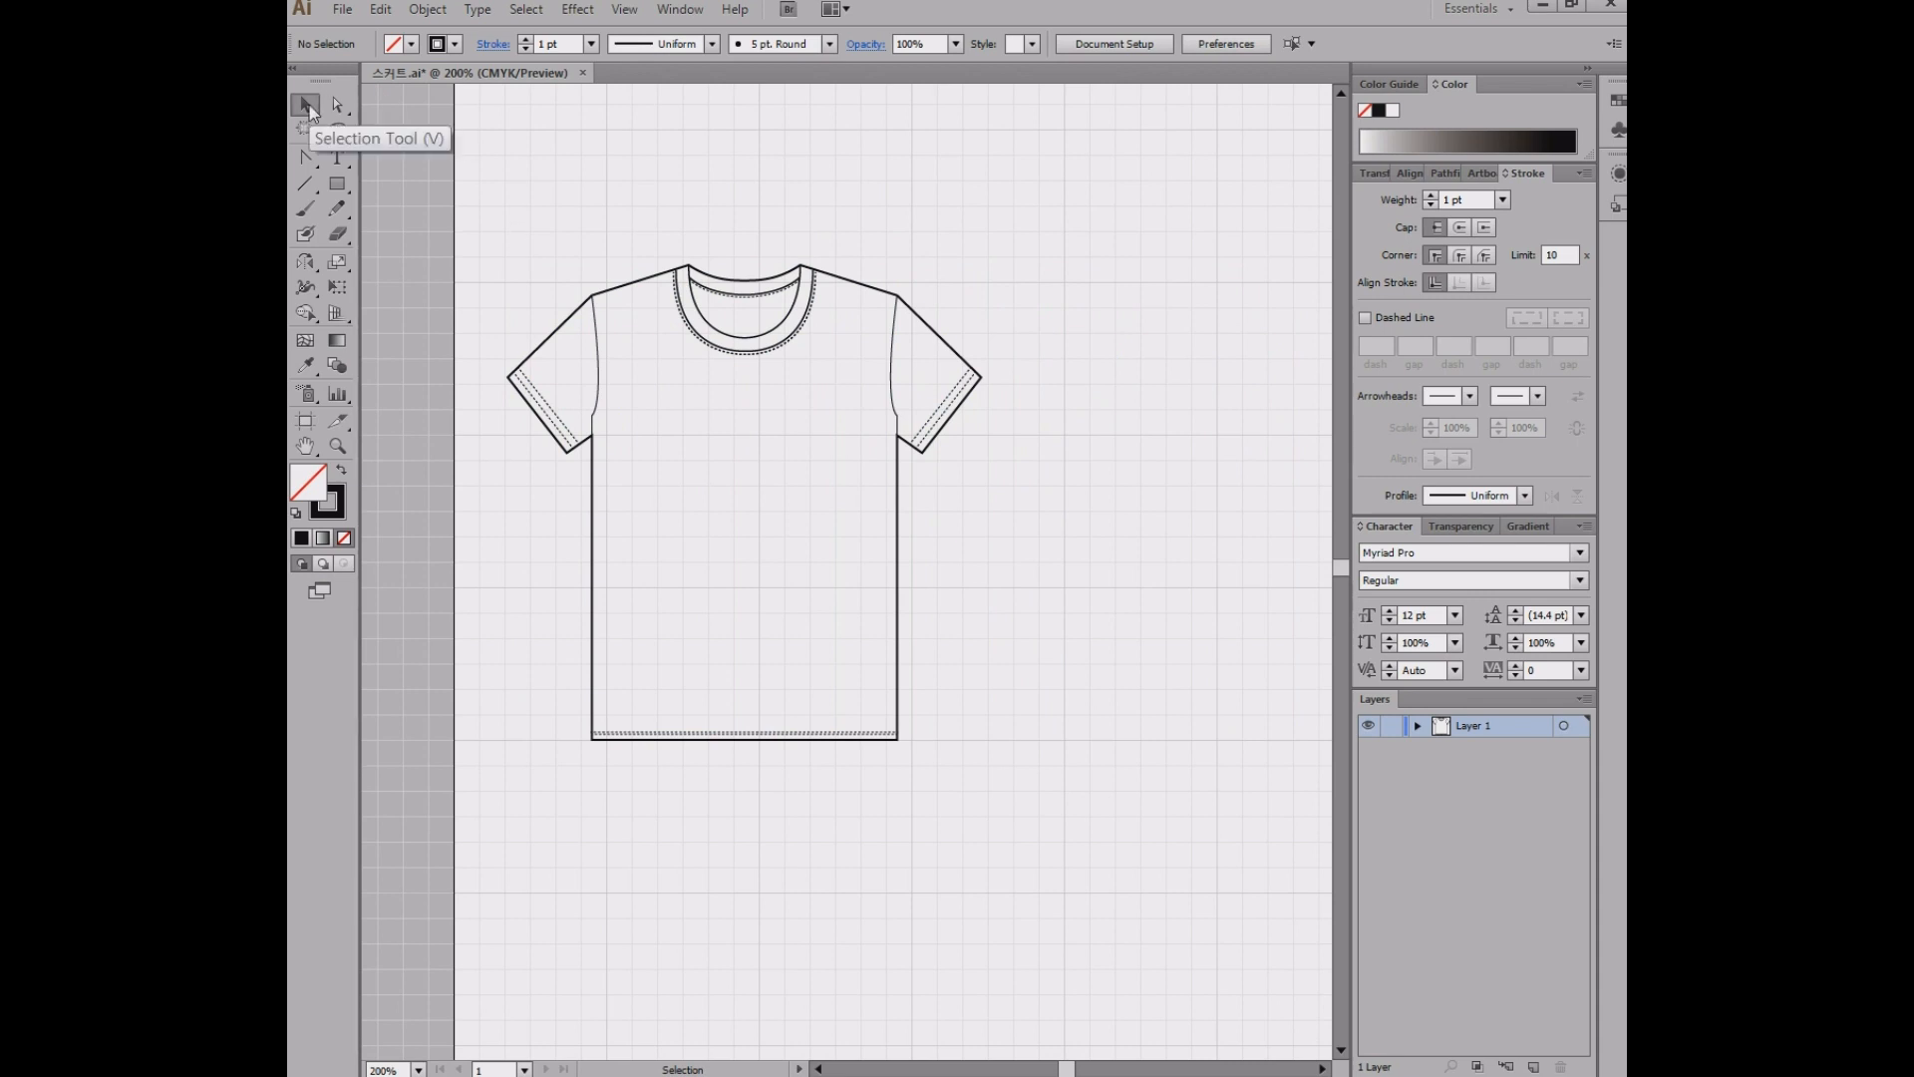
# - Duplicate the whole T-shirt to the right of the original at the same height, leaving a gap between the sleeves
pyautogui.moveTo(460, 143); pyautogui.dragTo(1065, 947)
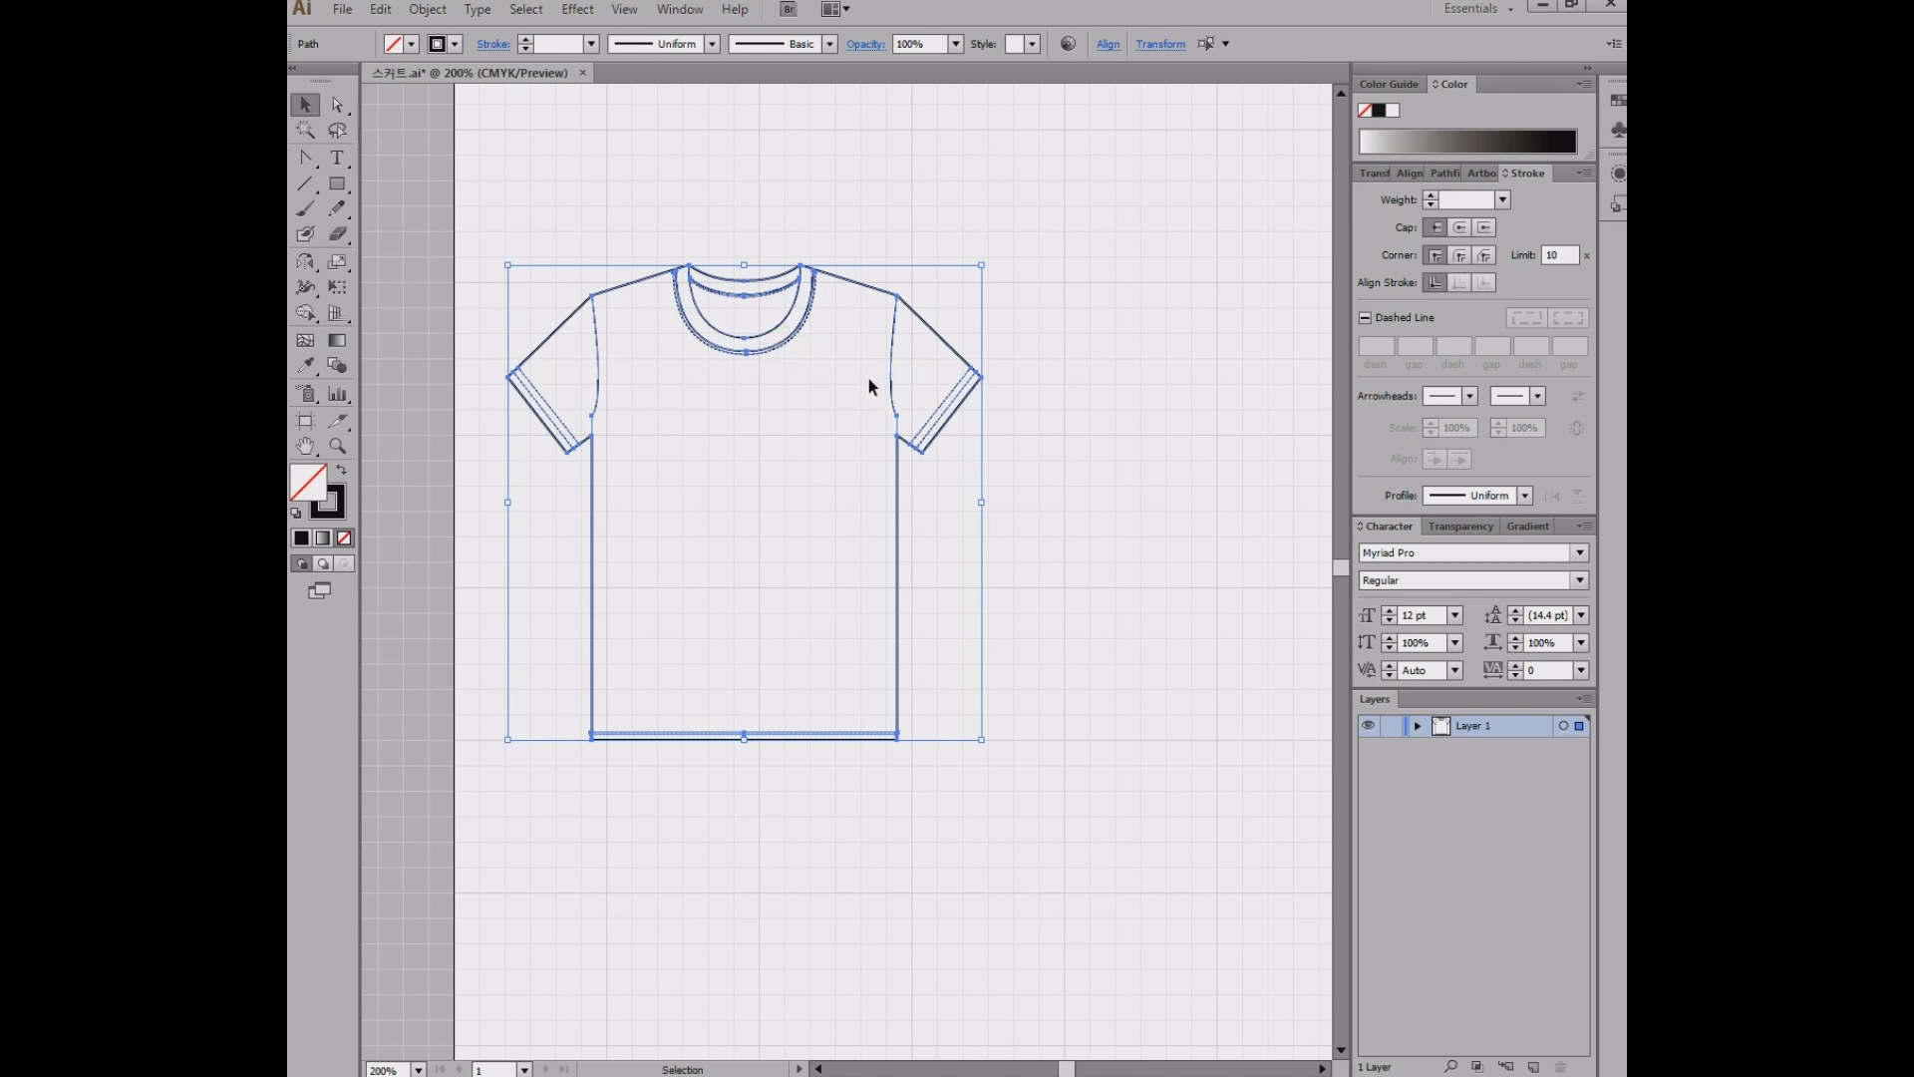
pyautogui.click(757, 467)
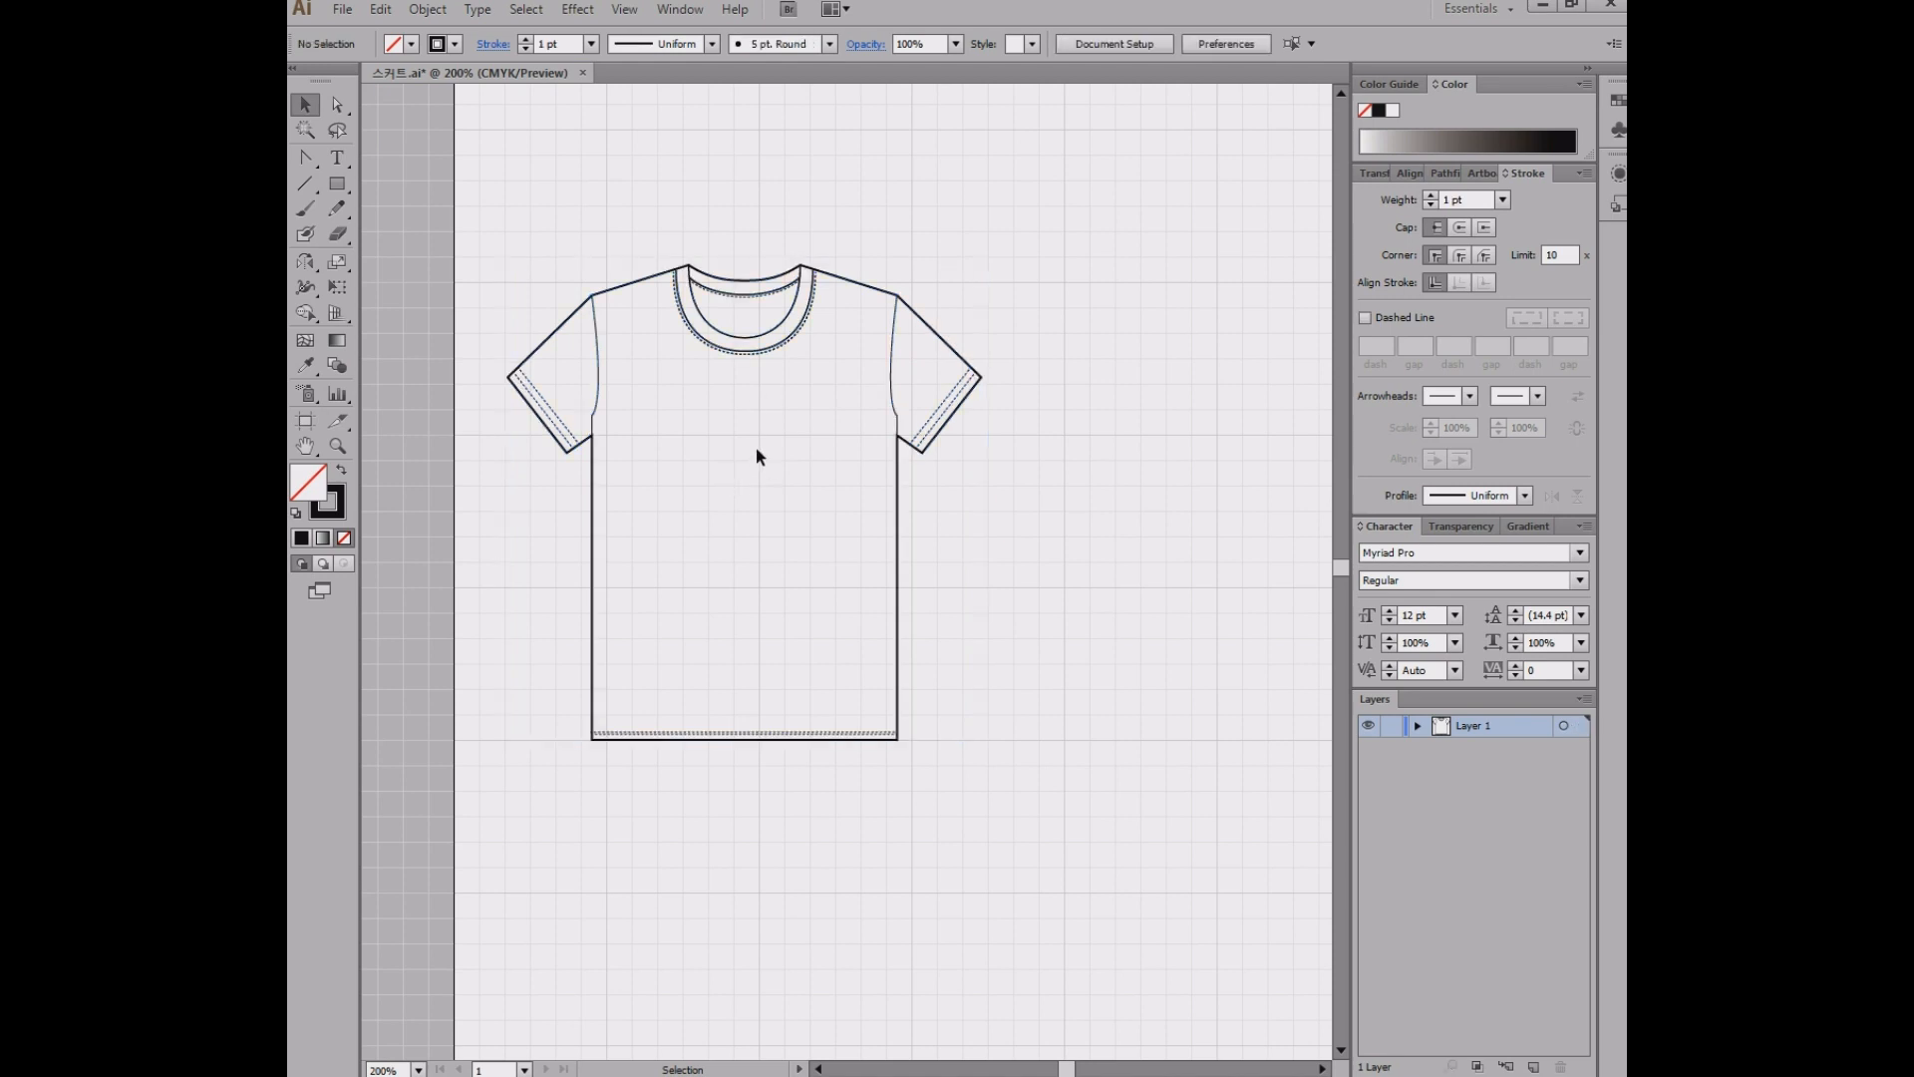
pyautogui.moveTo(479, 214); pyautogui.dragTo(1005, 828)
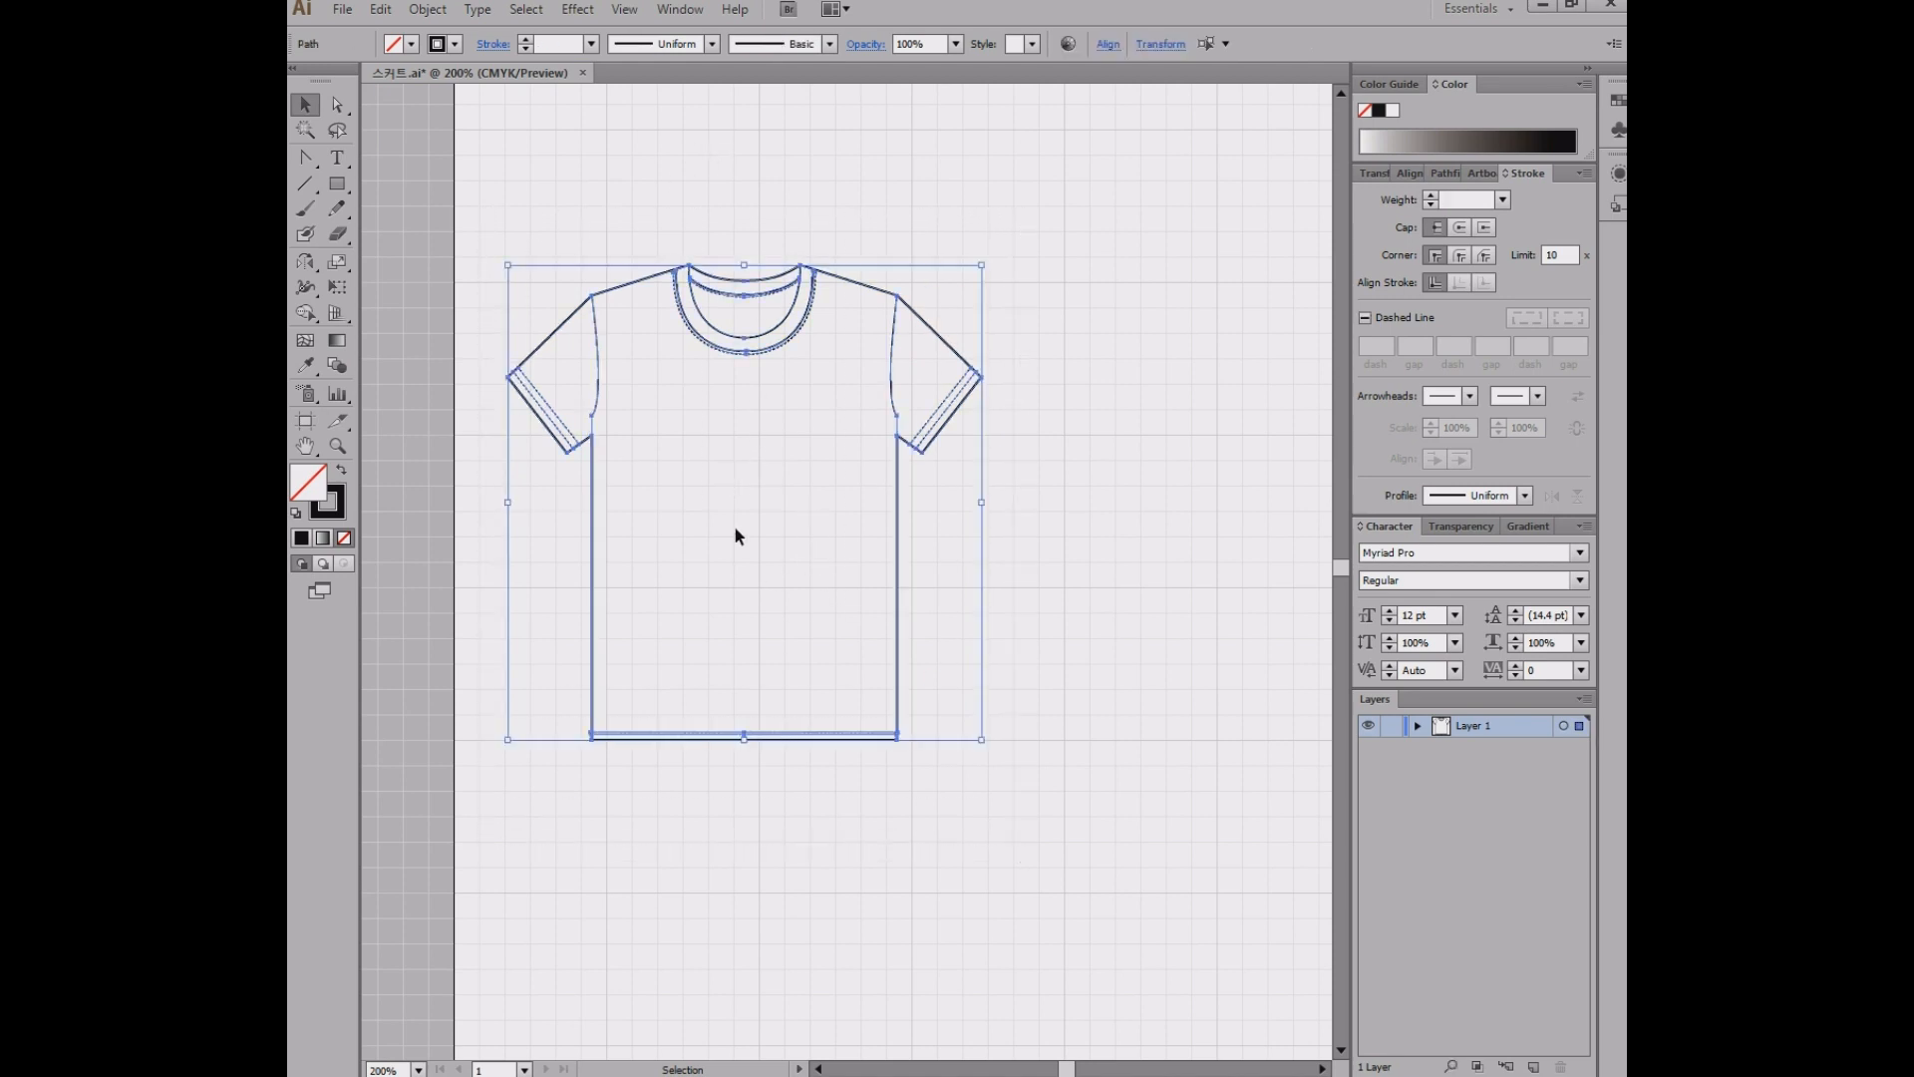
pyautogui.moveTo(723, 506); pyautogui.dragTo(788, 552)
pyautogui.moveTo(478, 191); pyautogui.dragTo(1064, 905)
pyautogui.moveTo(896, 296); pyautogui.dragTo(972, 296)
pyautogui.moveTo(722, 183); pyautogui.dragTo(1026, 218)
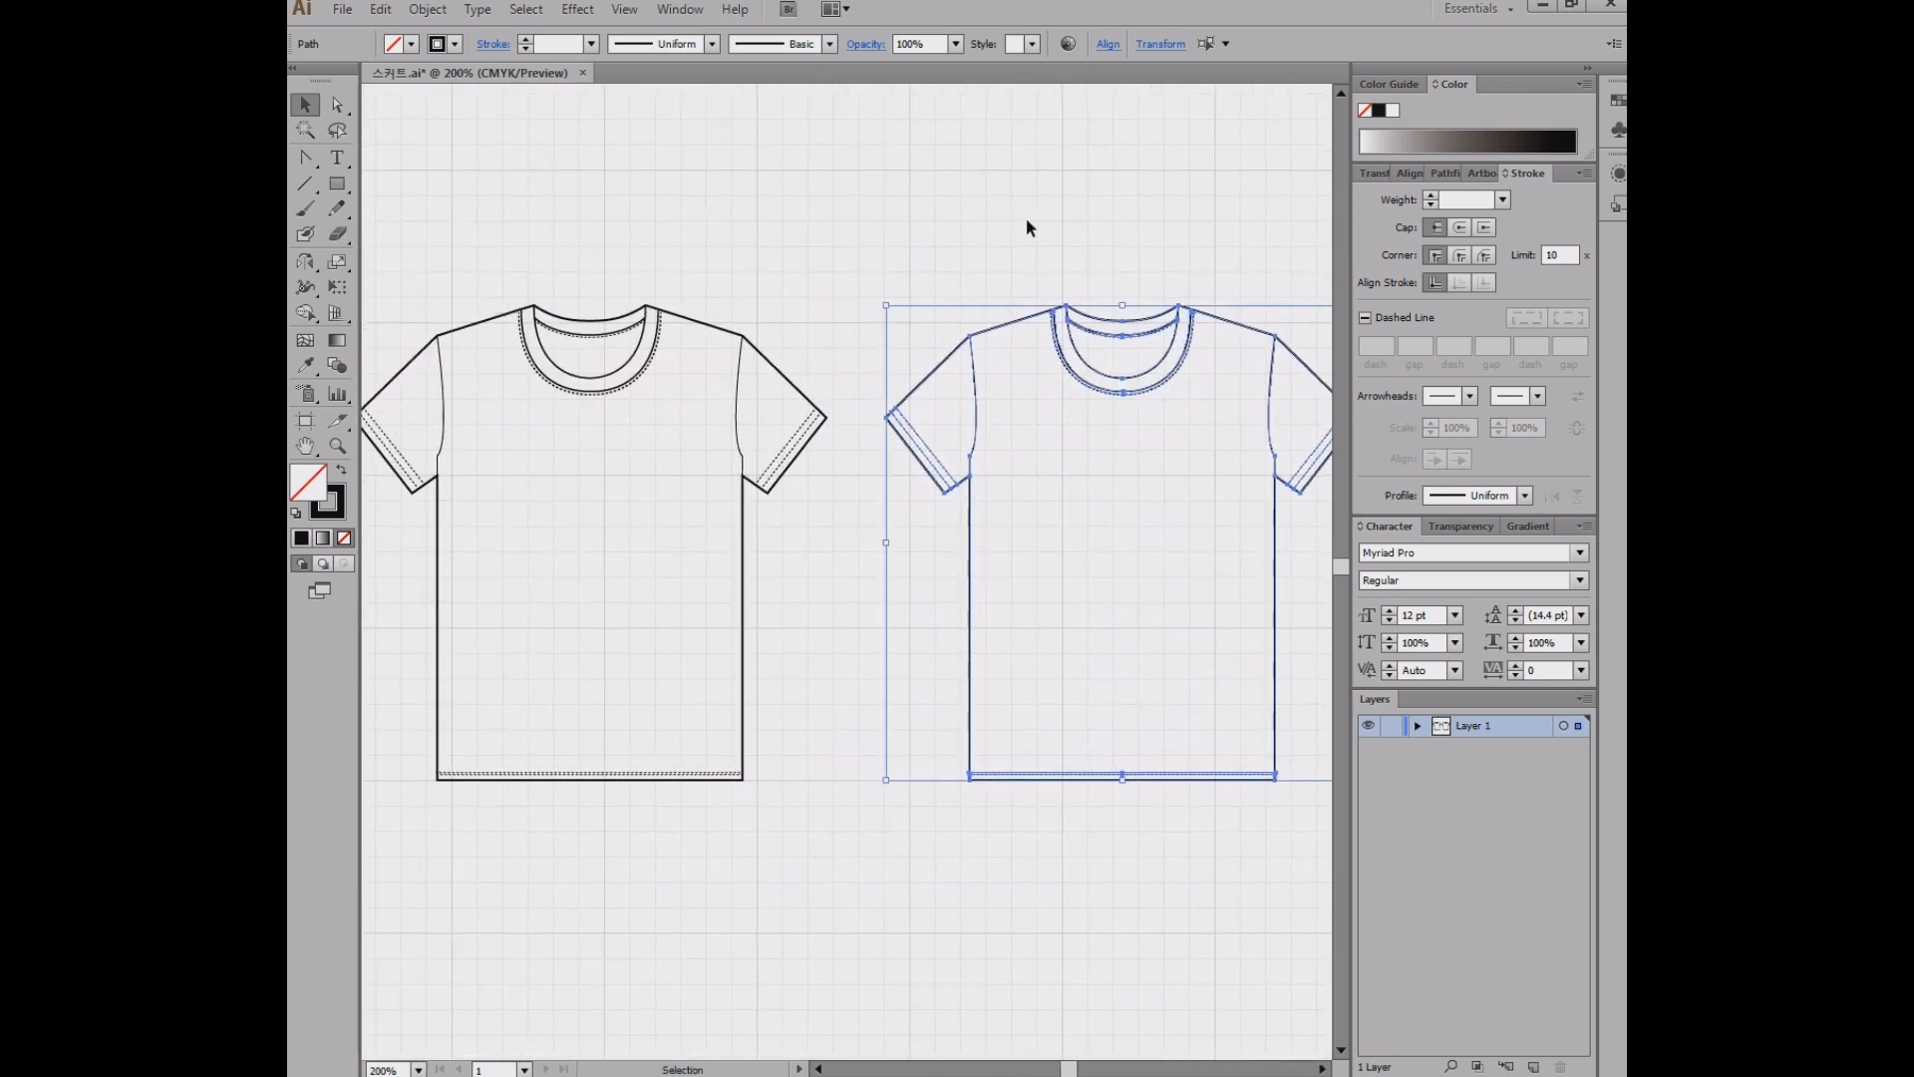
pyautogui.click(909, 535)
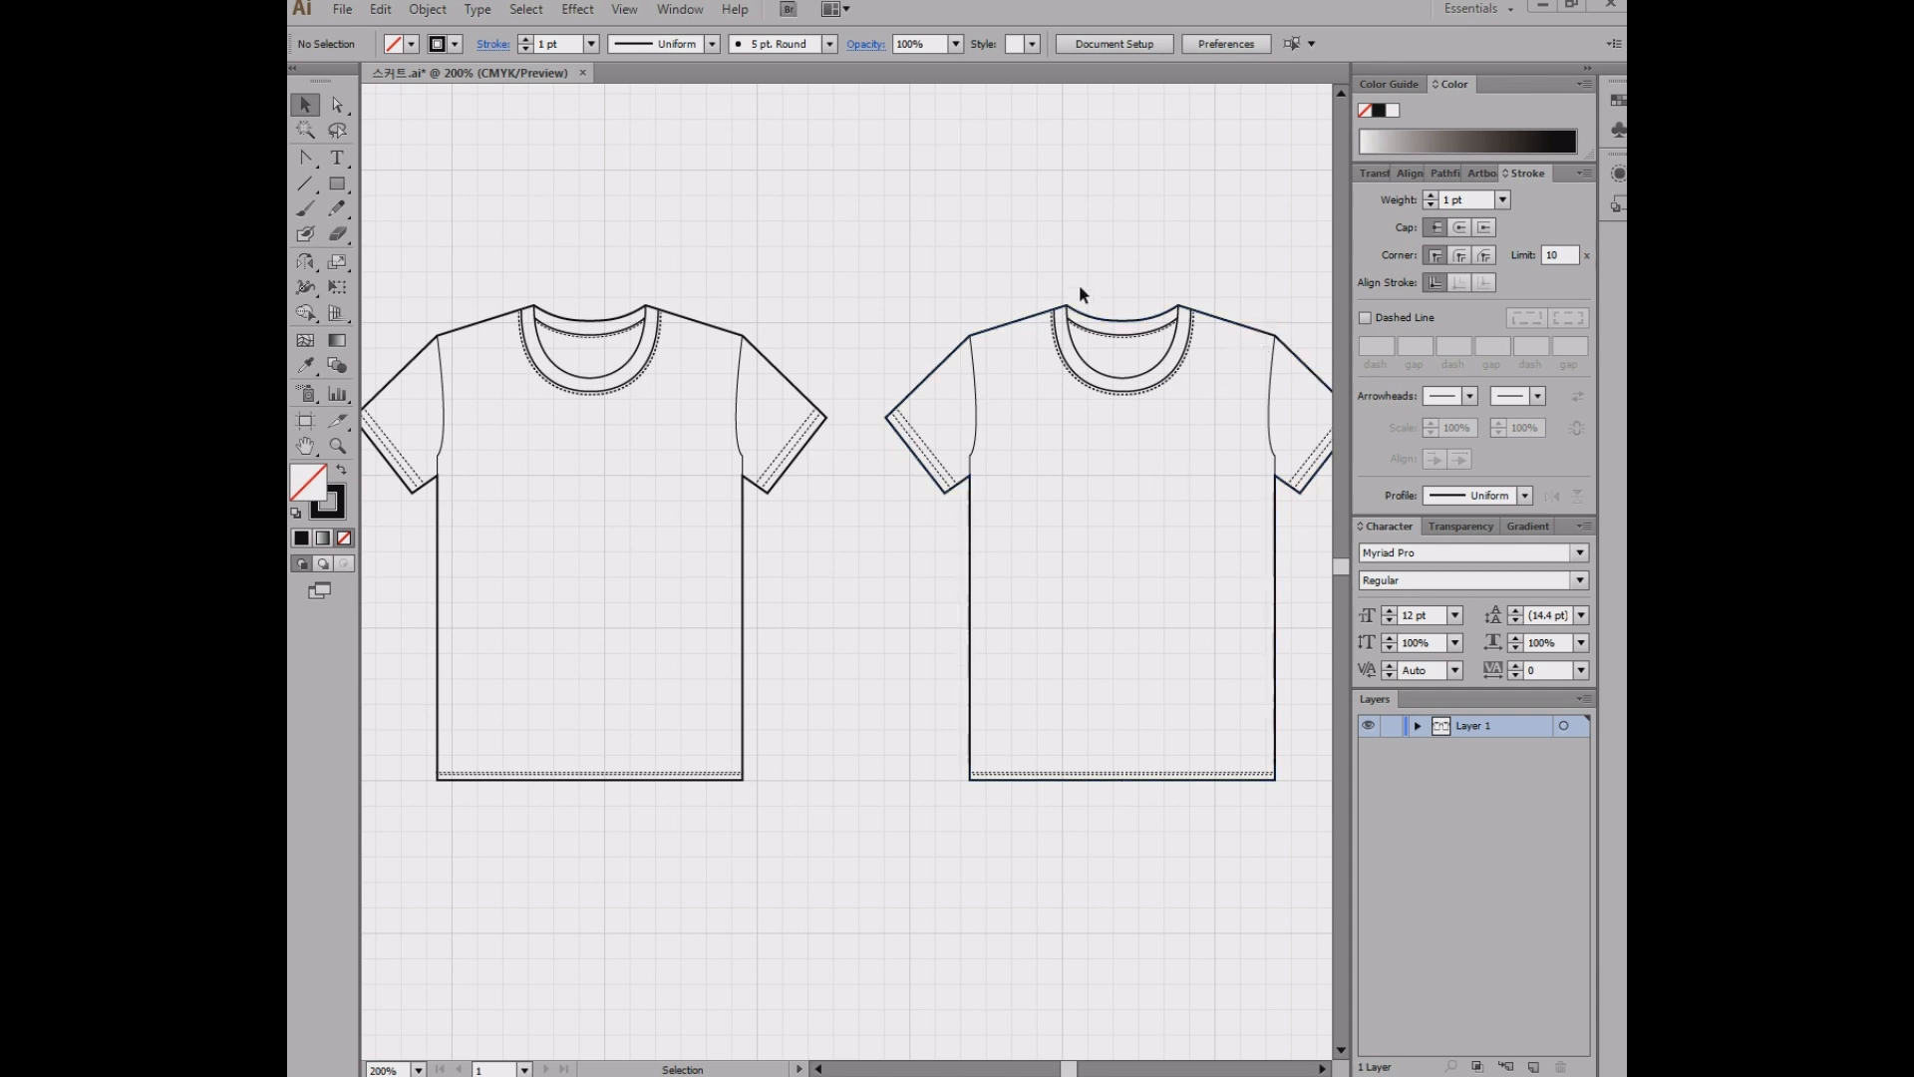
# - Switch to the image viewer and examine the T-shirt back view in 도식화1.jpg, enlarged to 200%
pyautogui.moveTo(1626, 192); pyautogui.dragTo(712, 206)
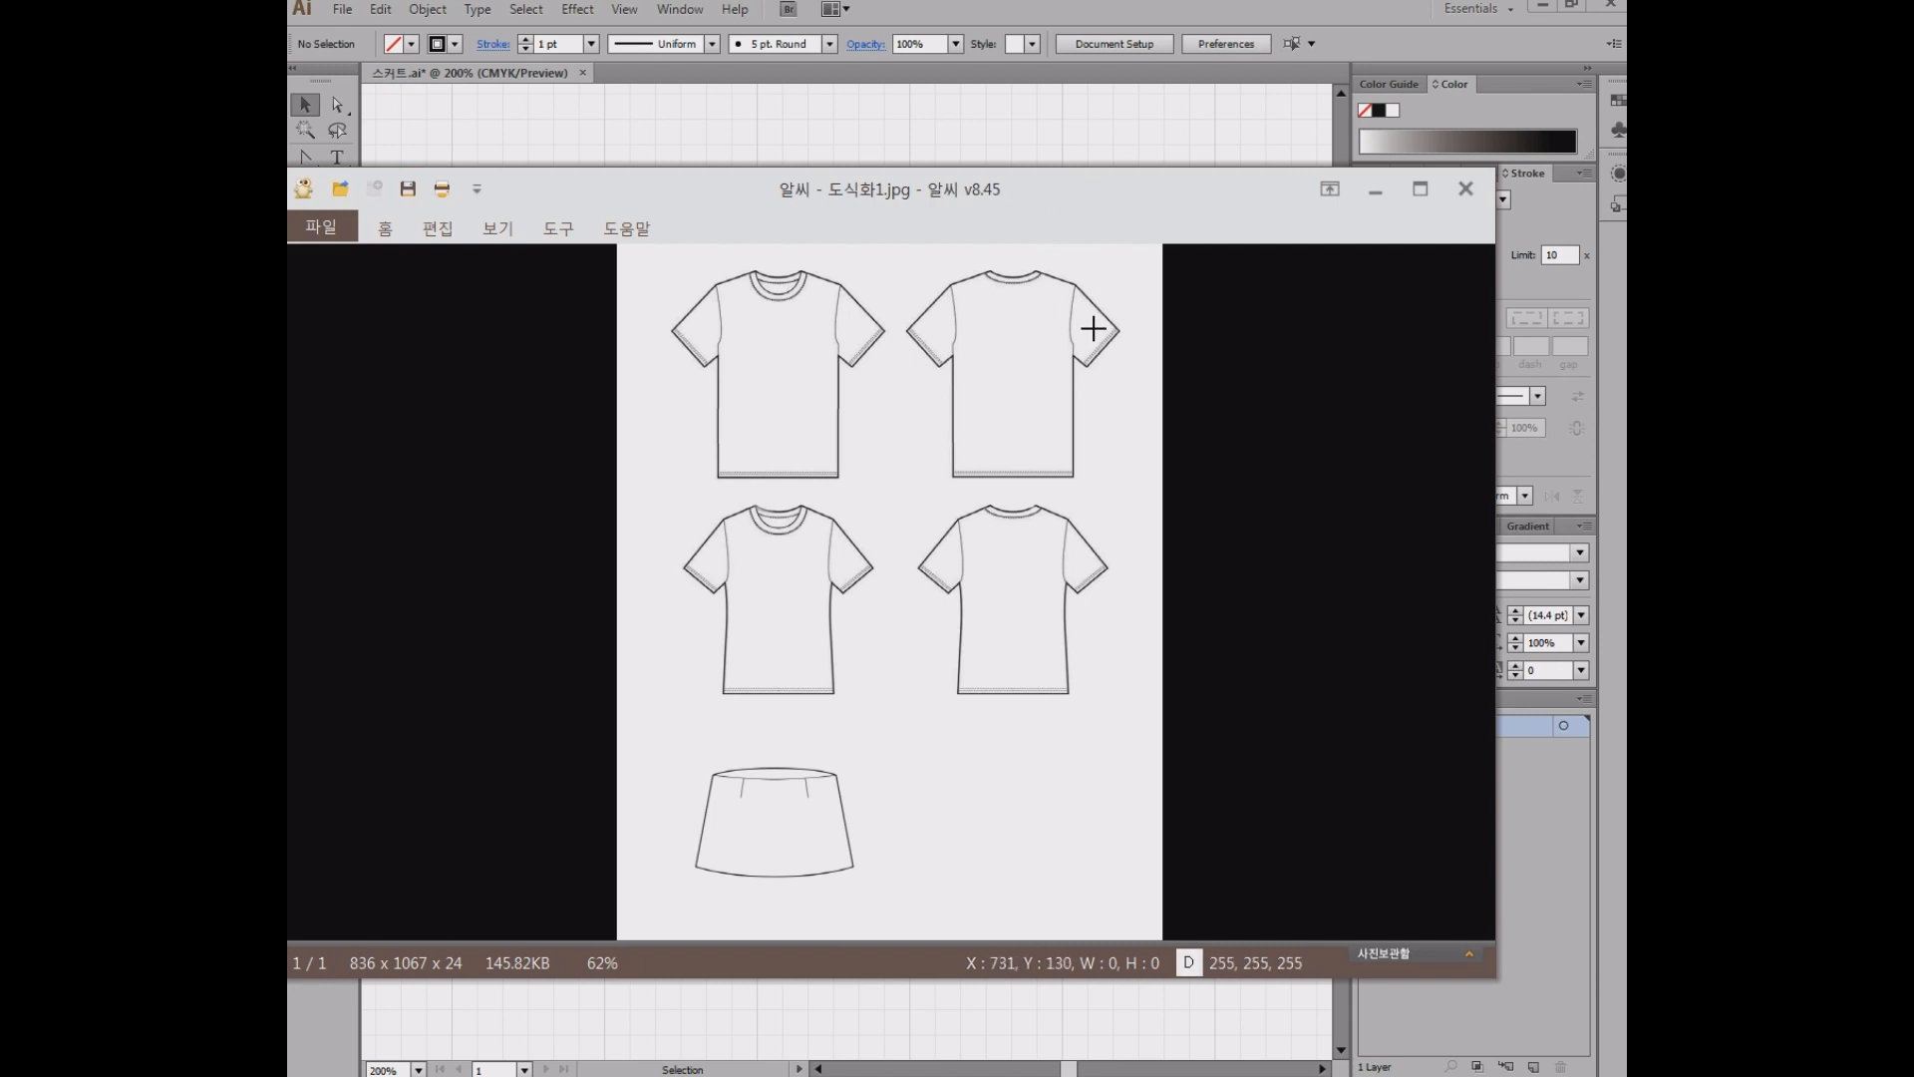
pyautogui.moveTo(680, 928)
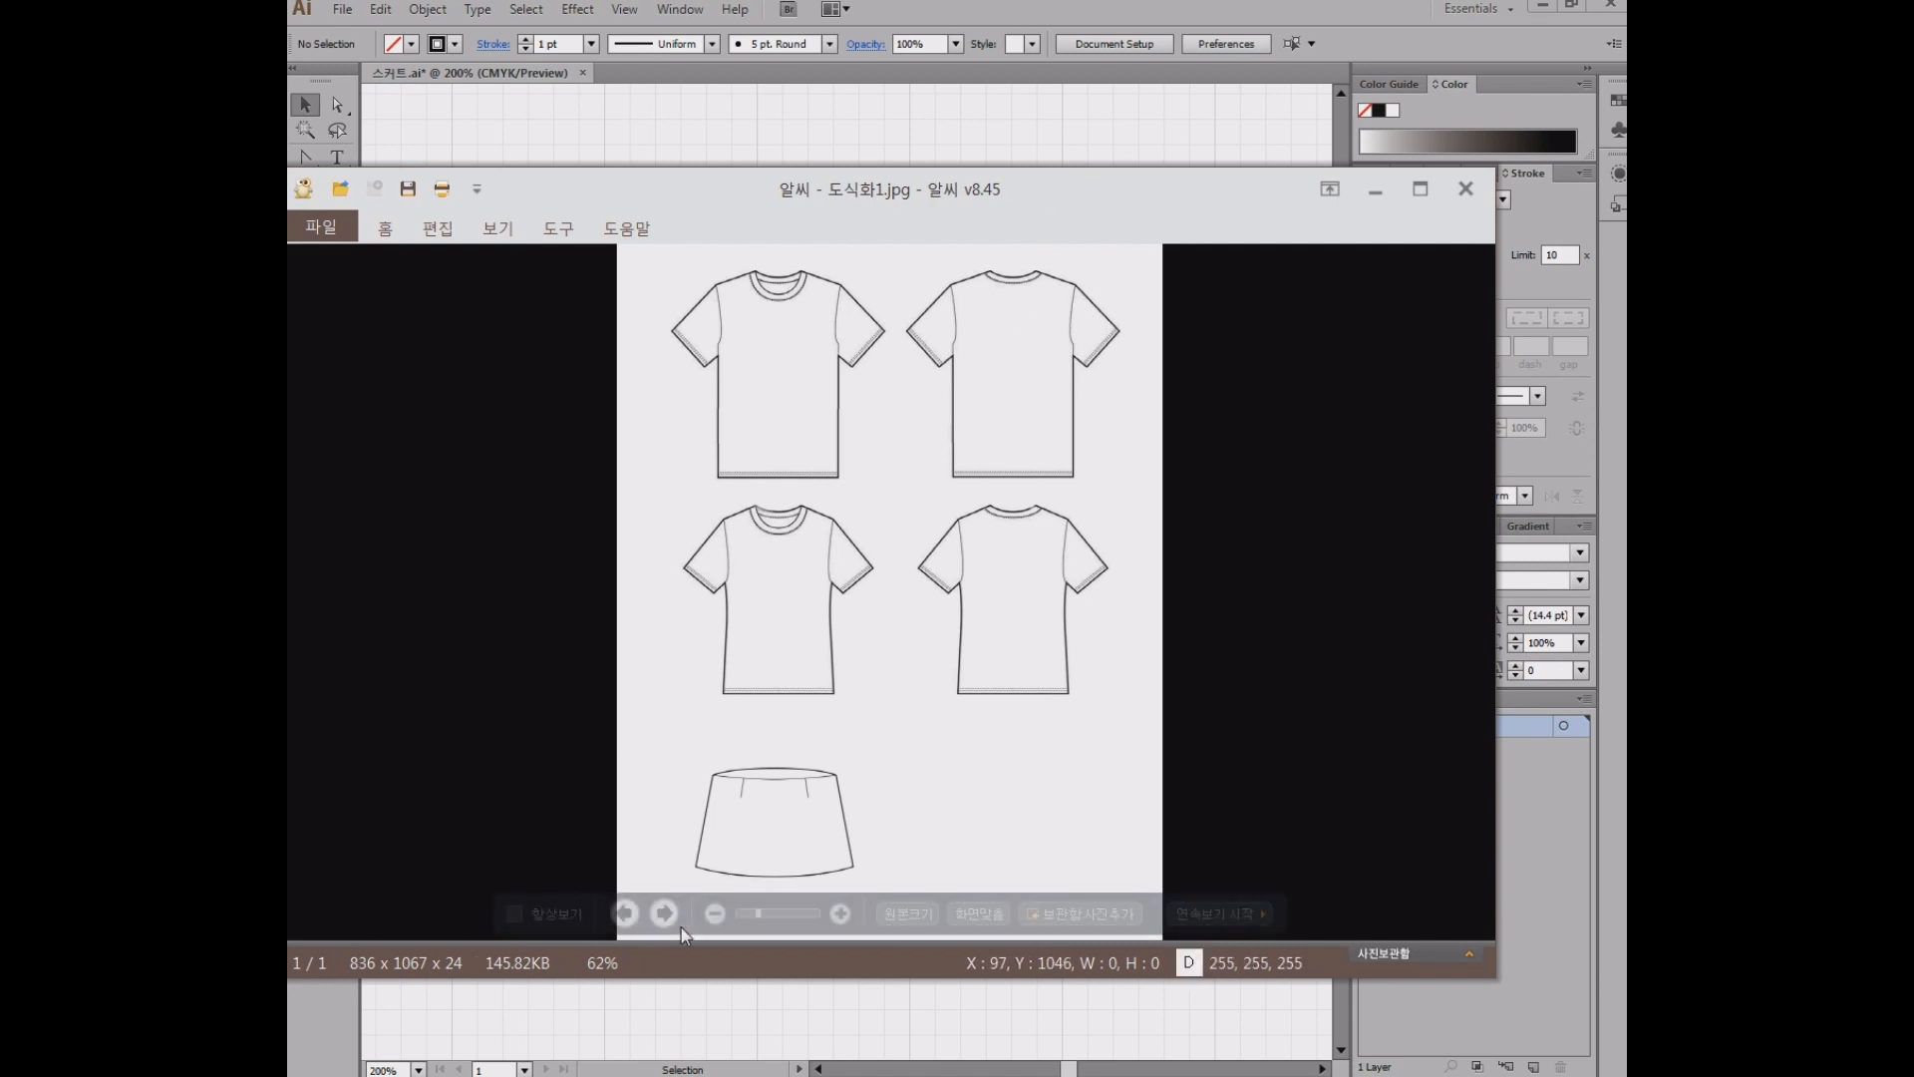
pyautogui.click(837, 912)
pyautogui.click(837, 912)
pyautogui.click(837, 912)
pyautogui.moveTo(1052, 353); pyautogui.dragTo(1023, 833)
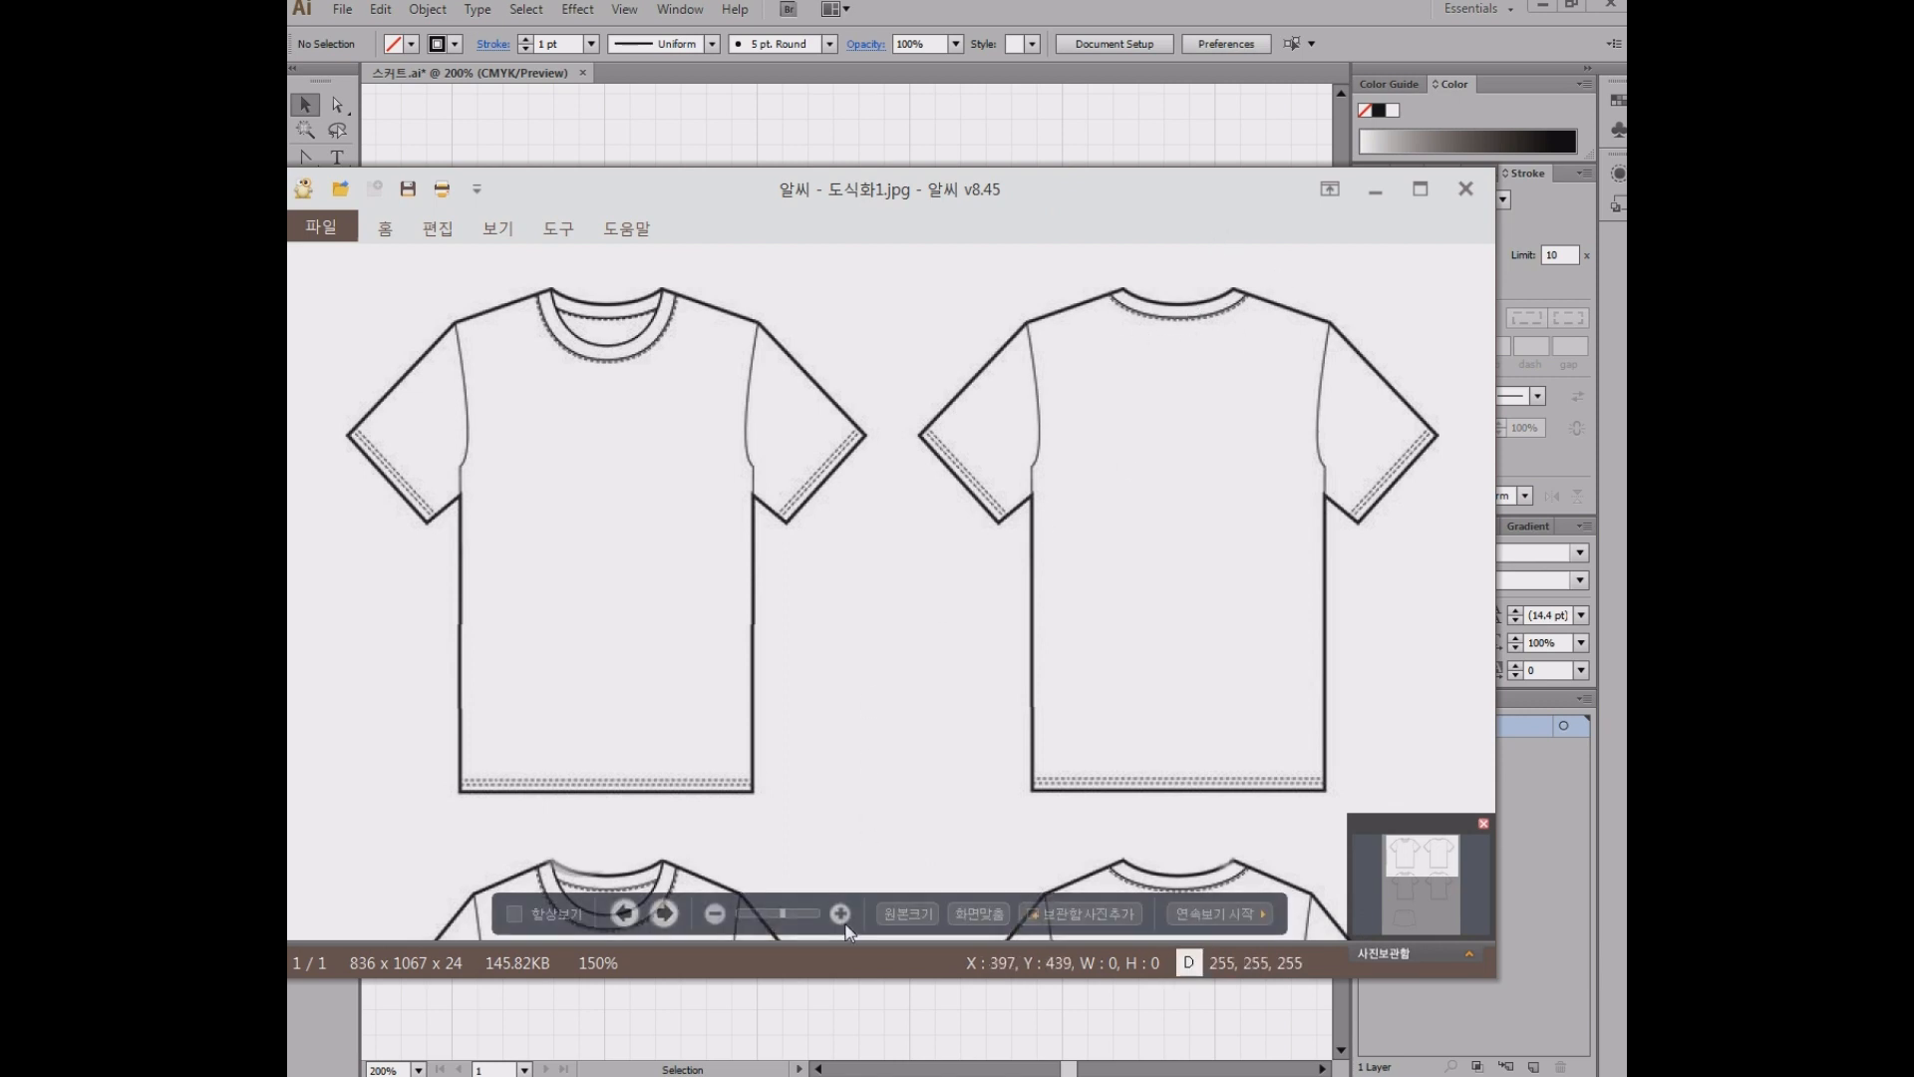
pyautogui.click(842, 912)
pyautogui.moveTo(1269, 389); pyautogui.dragTo(1003, 523)
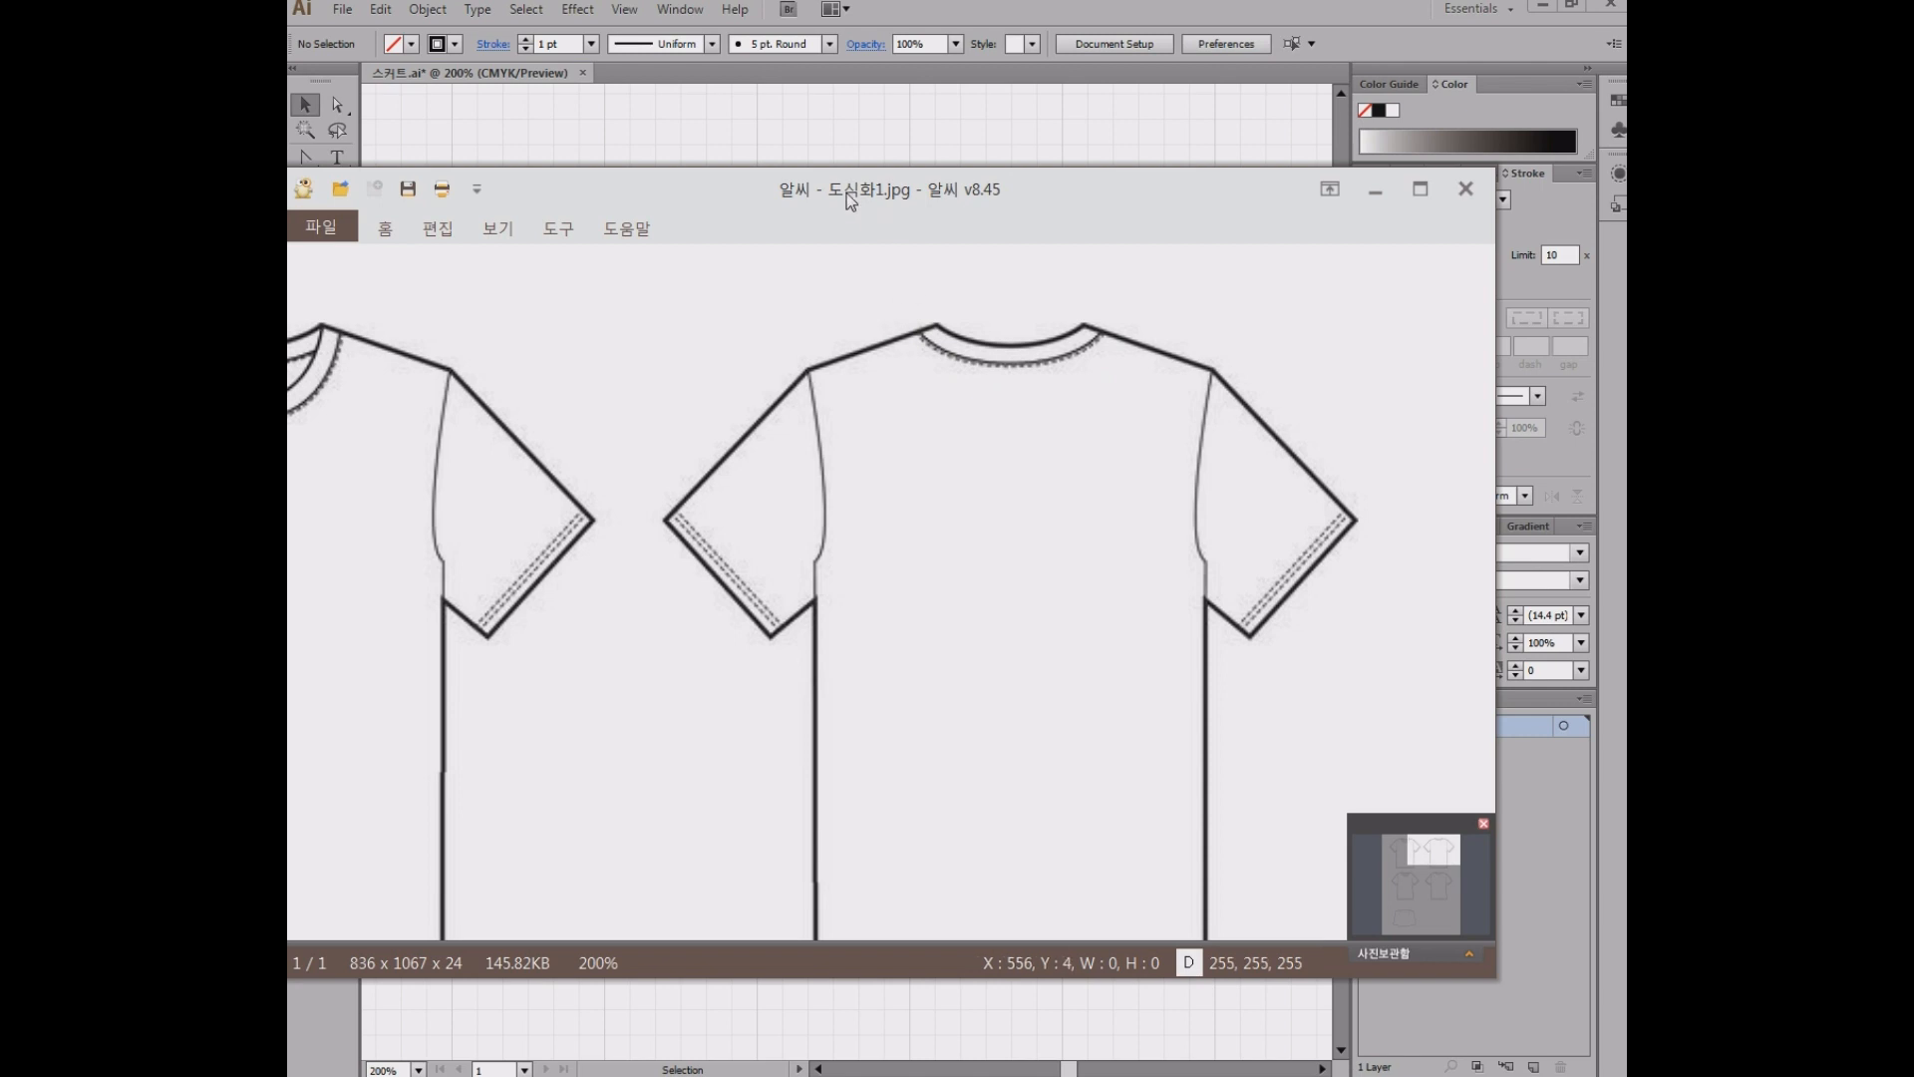
pyautogui.moveTo(849, 194); pyautogui.dragTo(1626, 257)
# - Delete the inner front neckline, the outer front neckband line and its dashed stitching from the copied T-shirt
pyautogui.press('space')
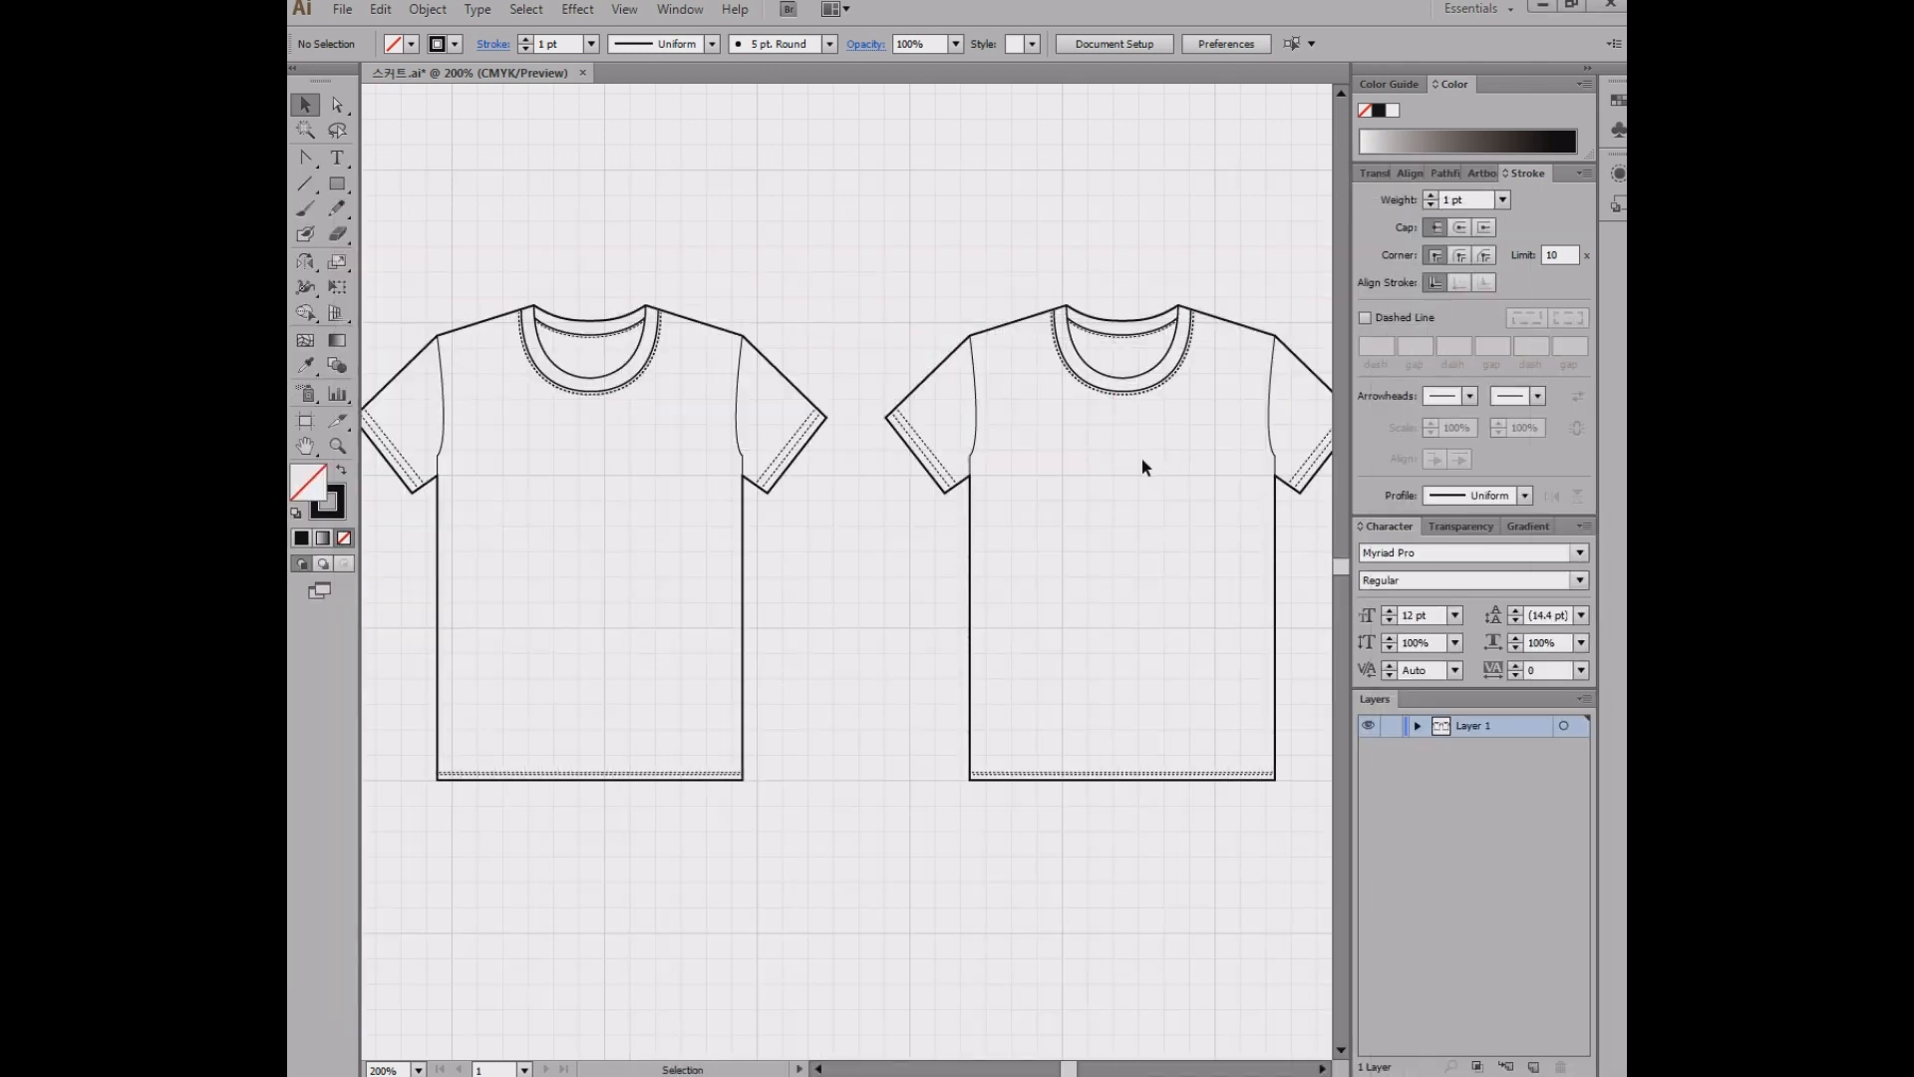
pyautogui.scroll(1, 1143, 462)
pyautogui.press('space')
pyautogui.moveTo(1177, 462); pyautogui.dragTo(1006, 471)
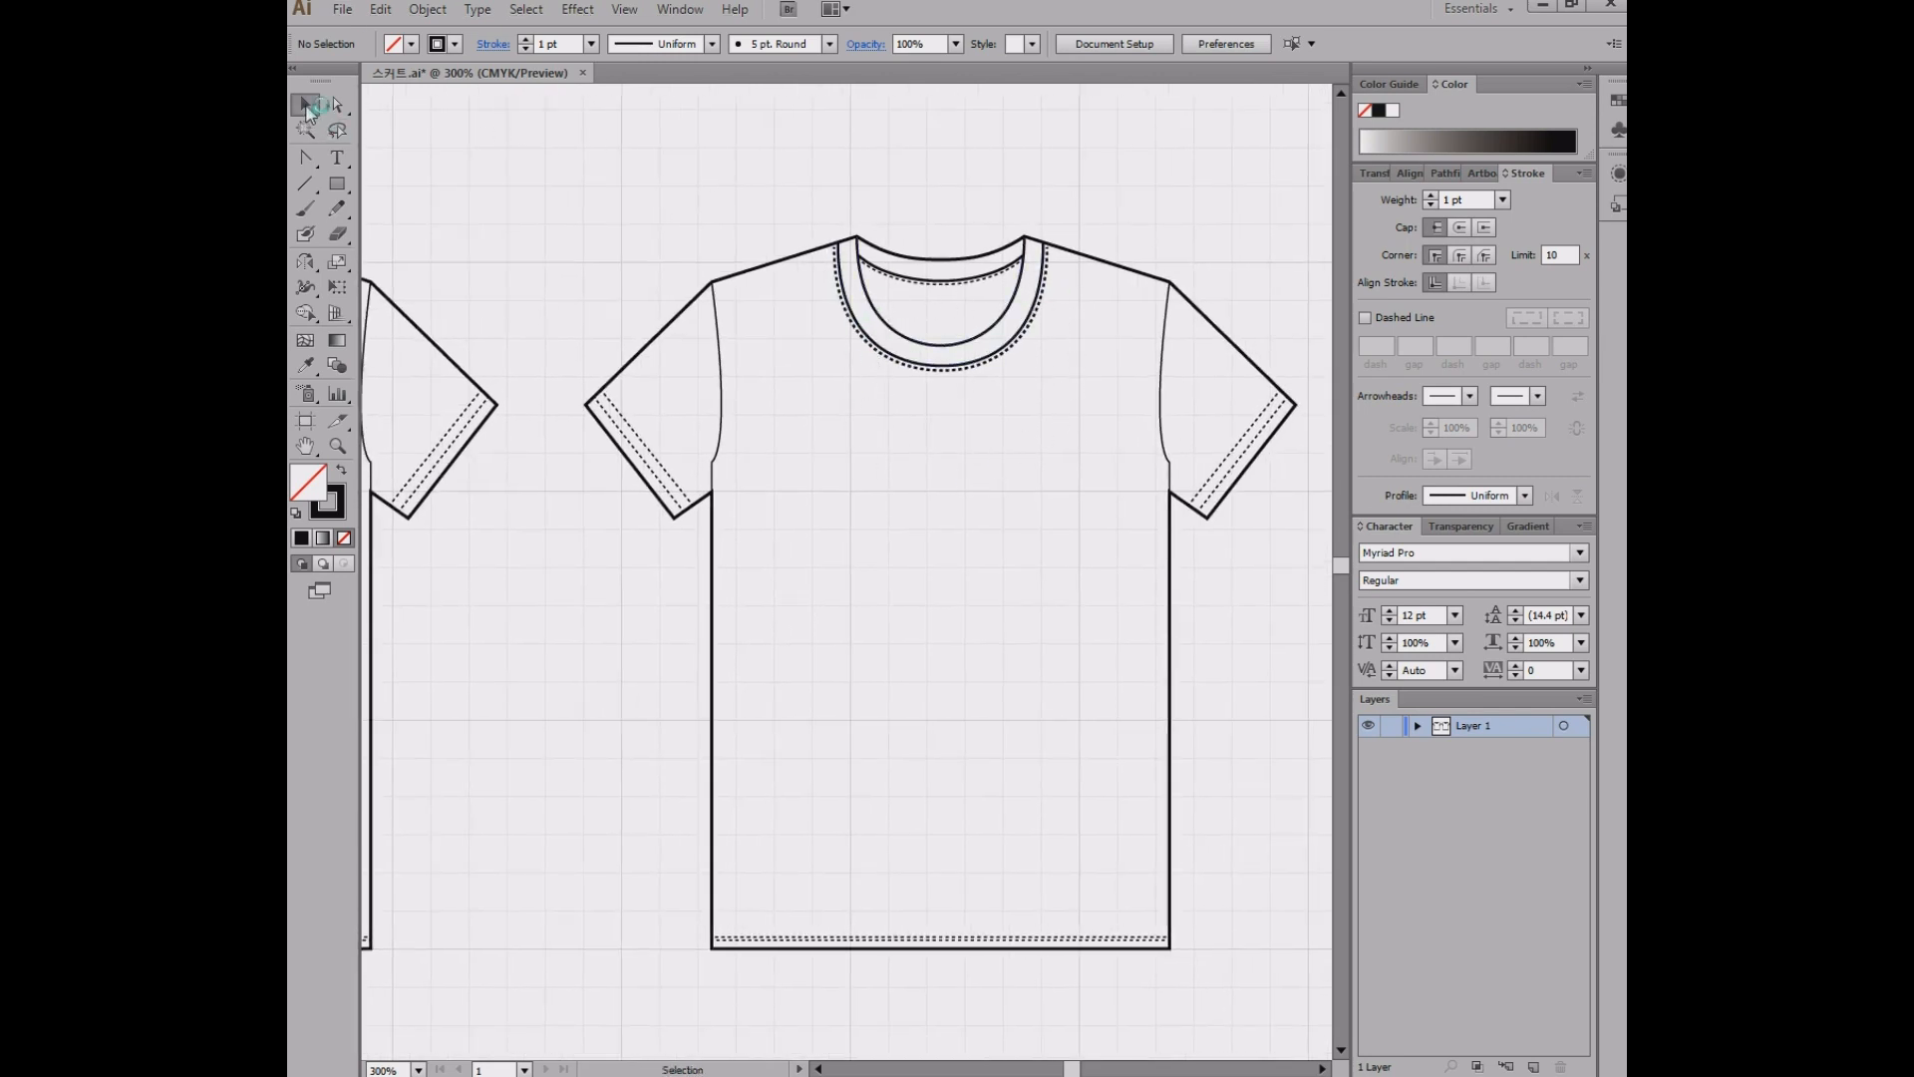
pyautogui.click(1007, 321)
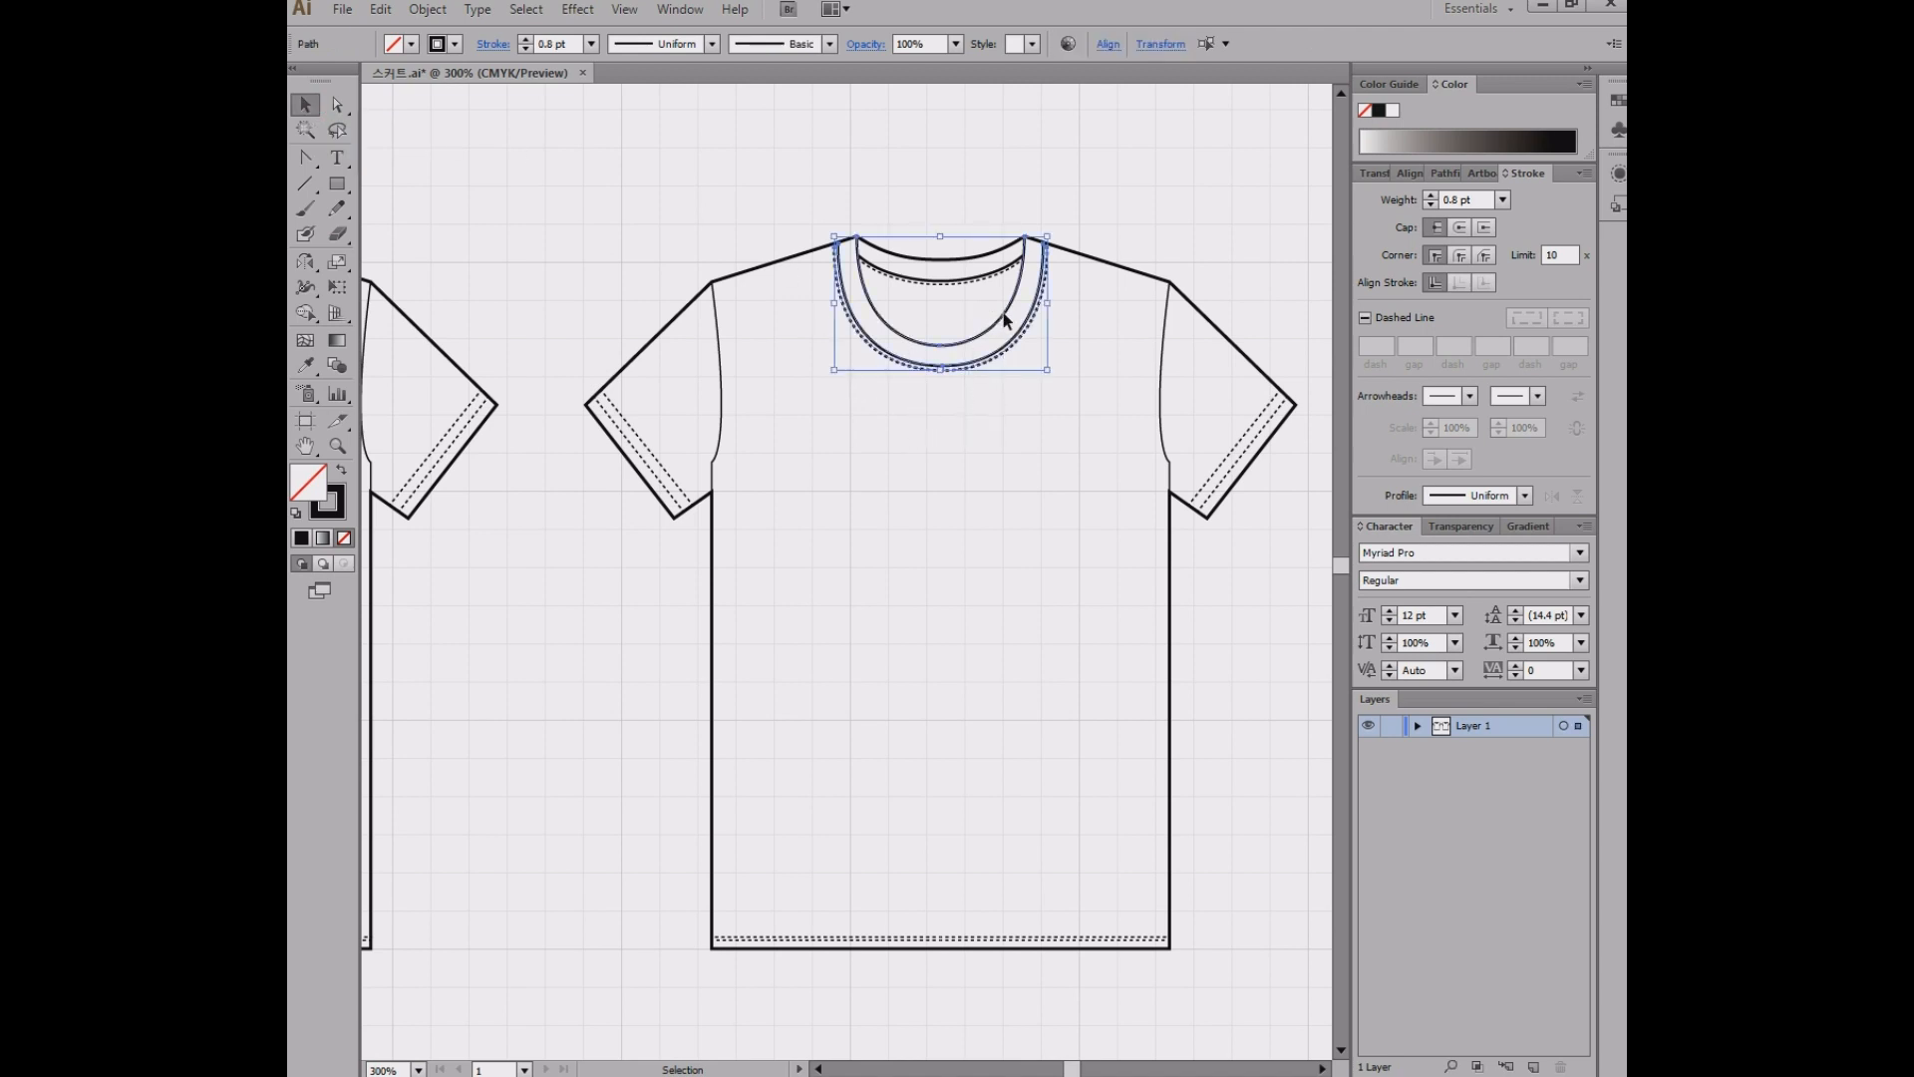
pyautogui.press('Delete')
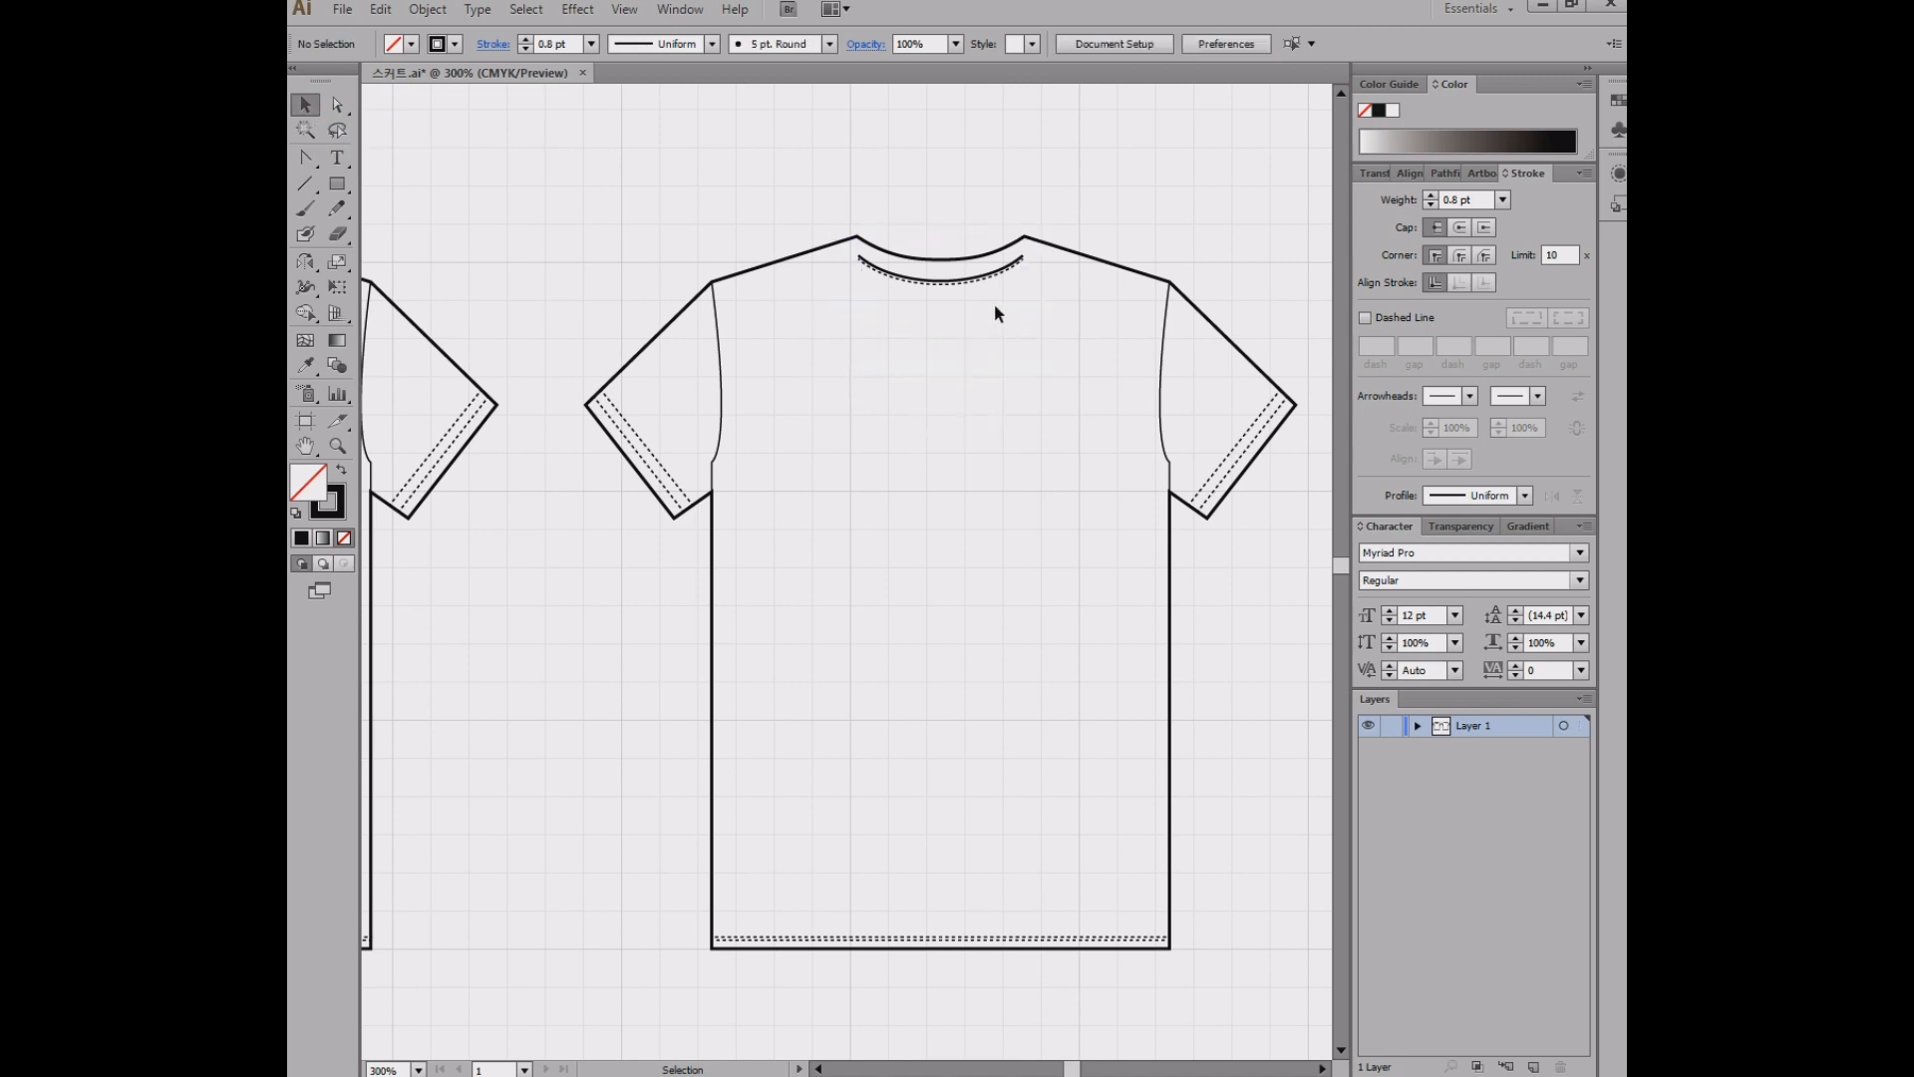
# - Extend both end anchors of the copied shirt's 0.8 pt back neckband line outward and up onto the shoulder lines
pyautogui.scroll(3, 1007, 339)
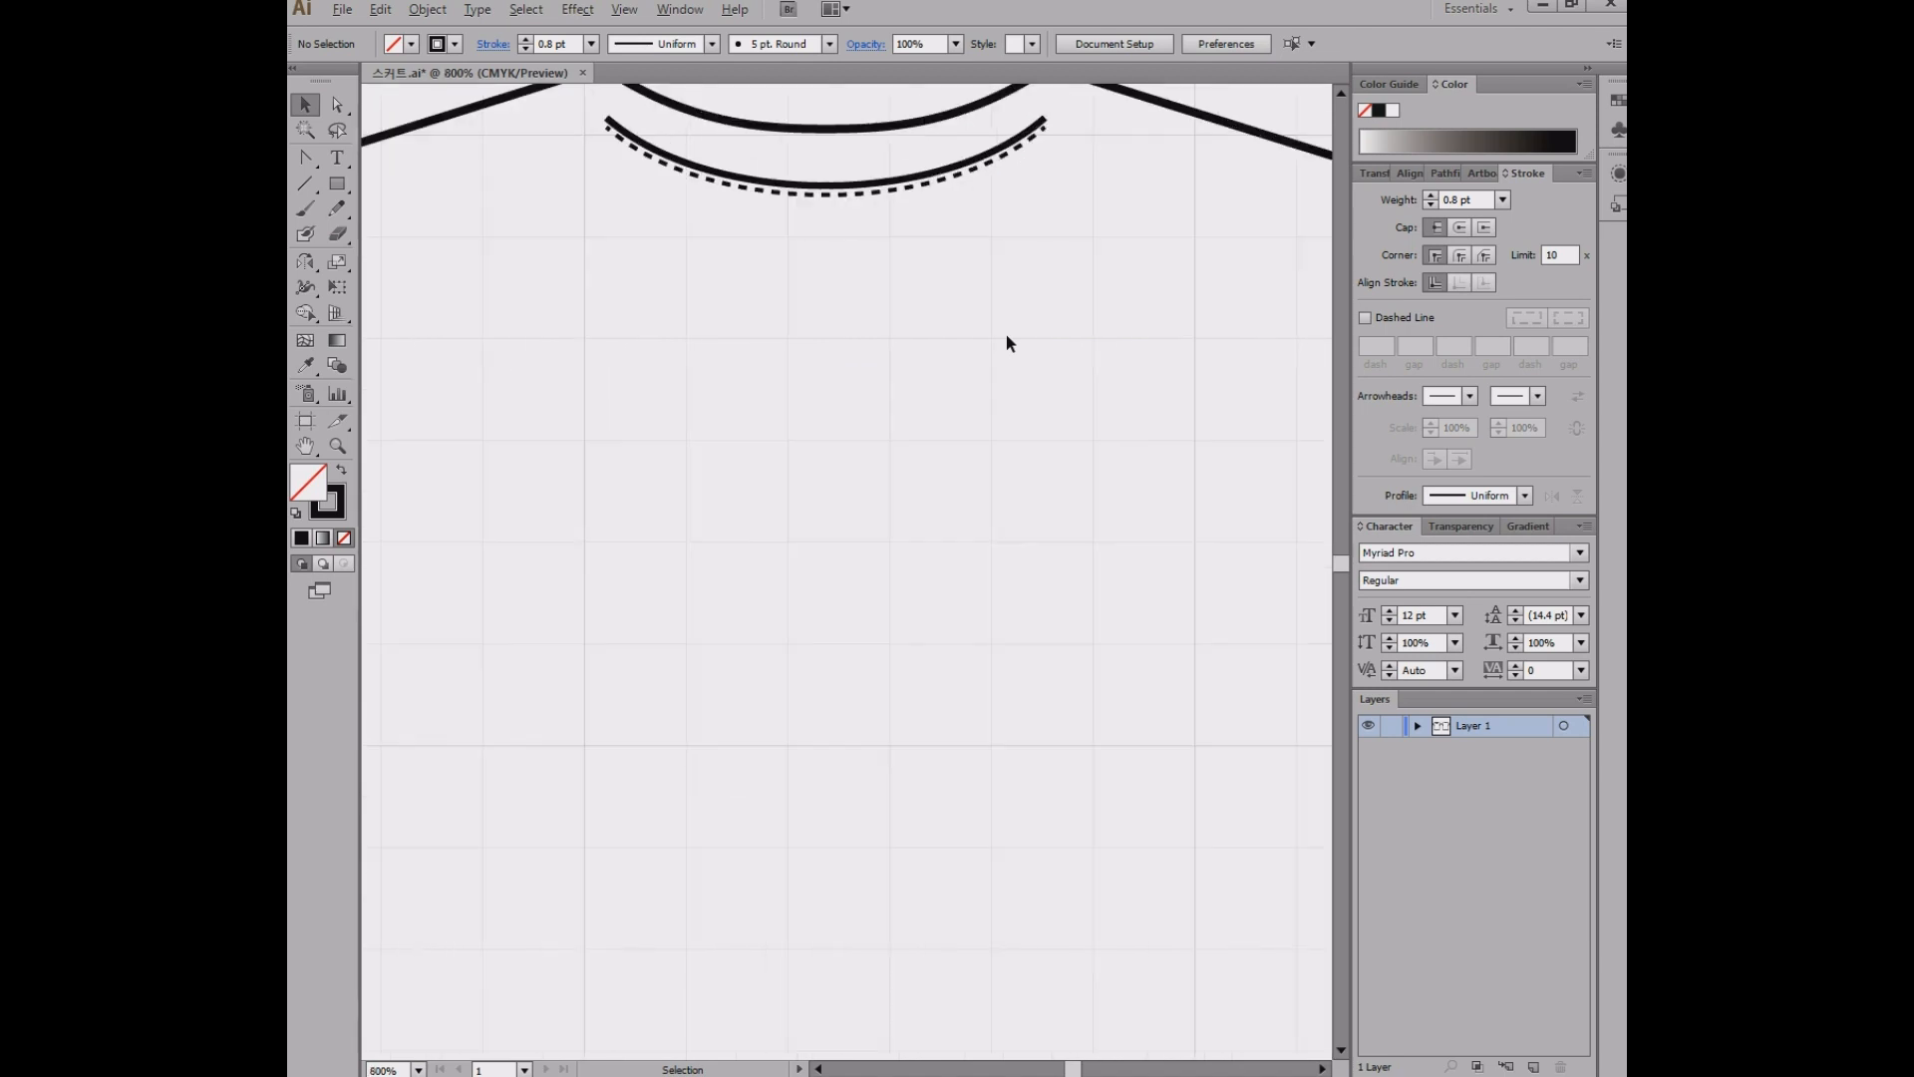
pyautogui.moveTo(860, 239); pyautogui.dragTo(946, 458)
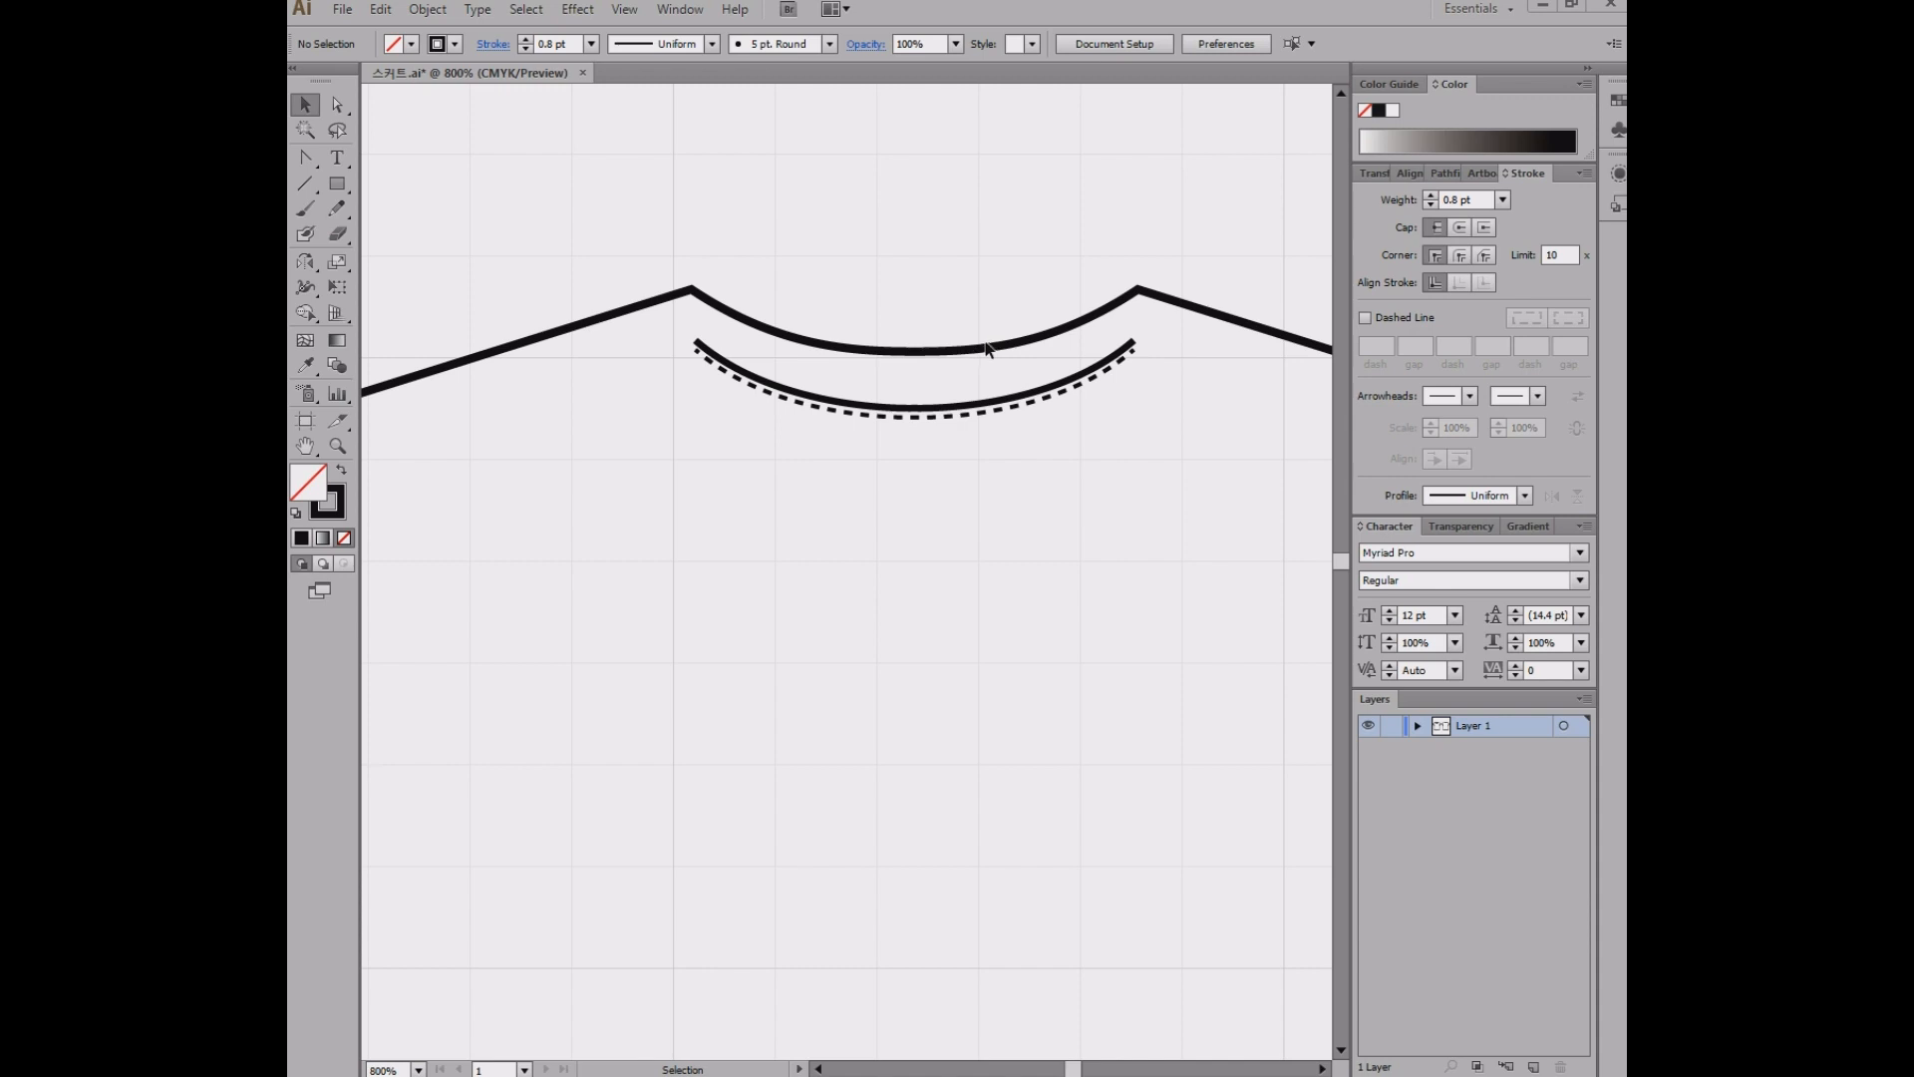
pyautogui.click(339, 106)
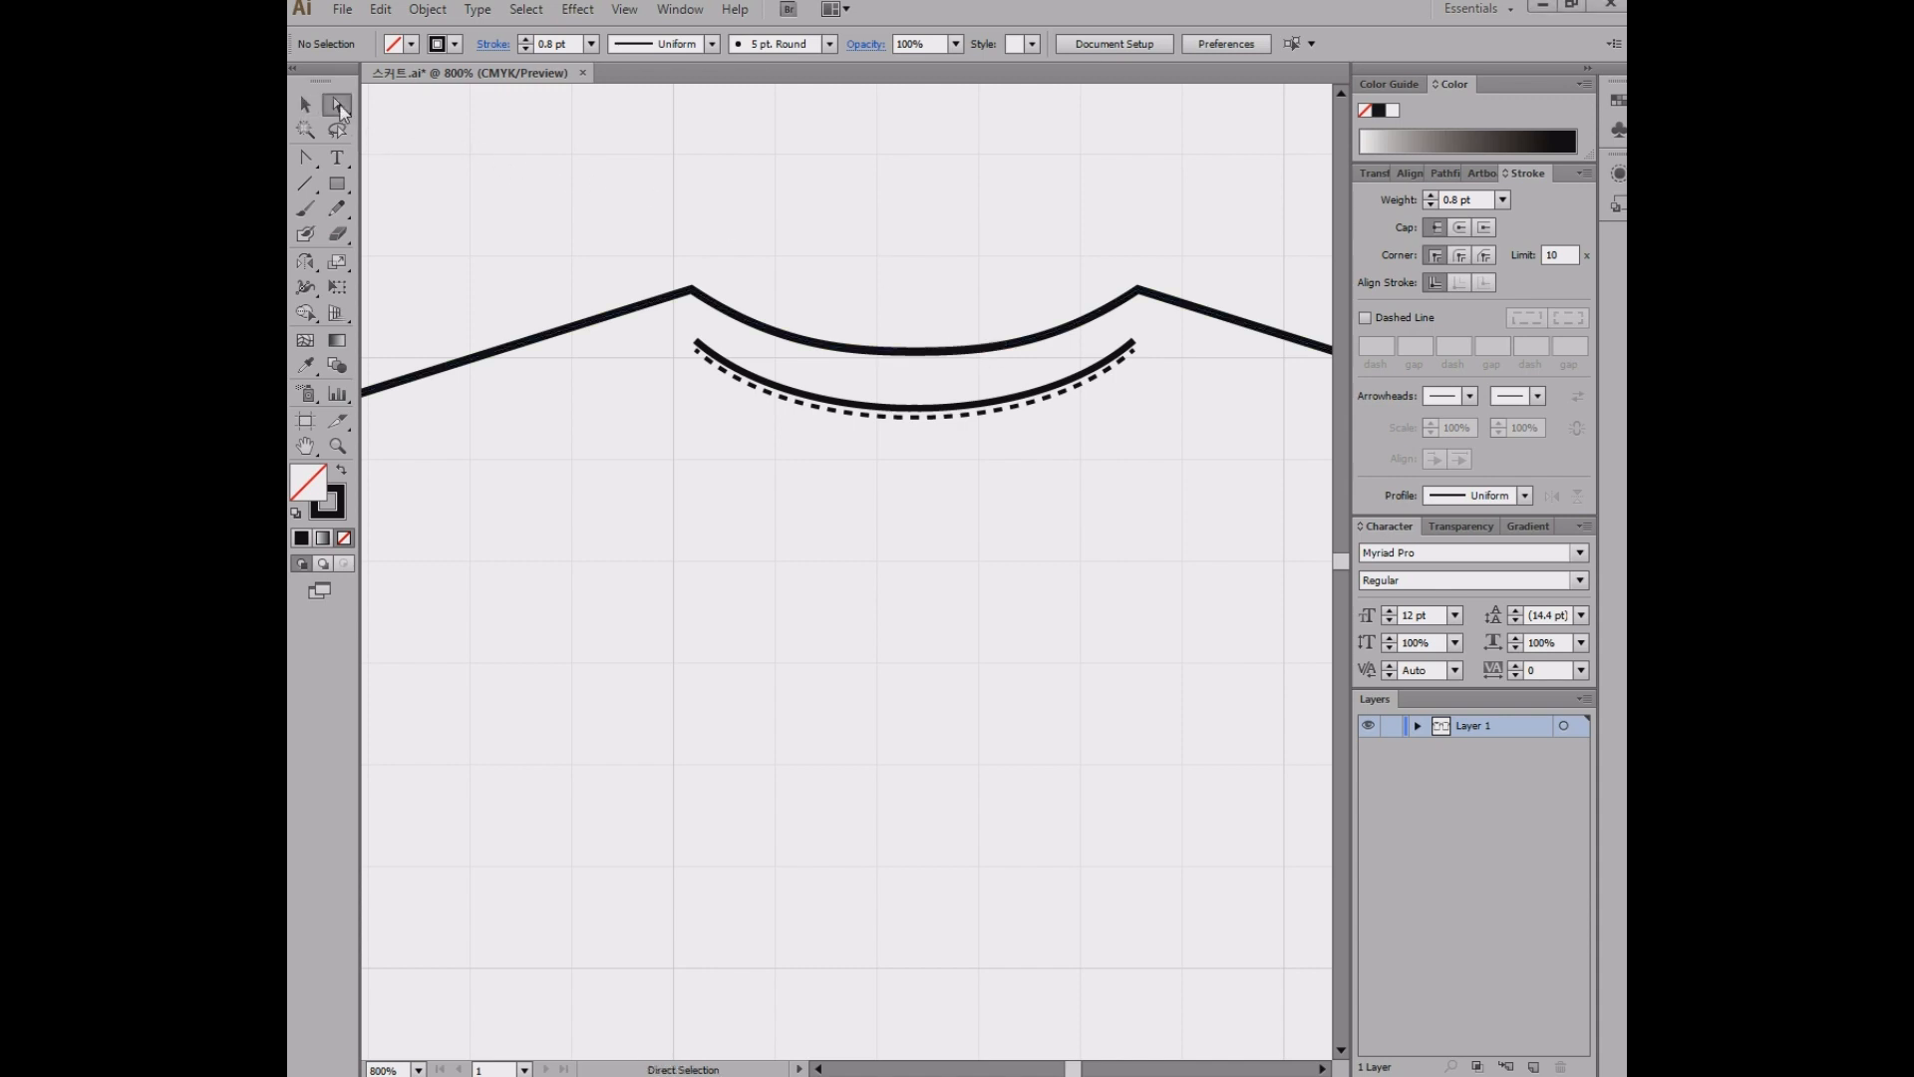
pyautogui.click(1134, 344)
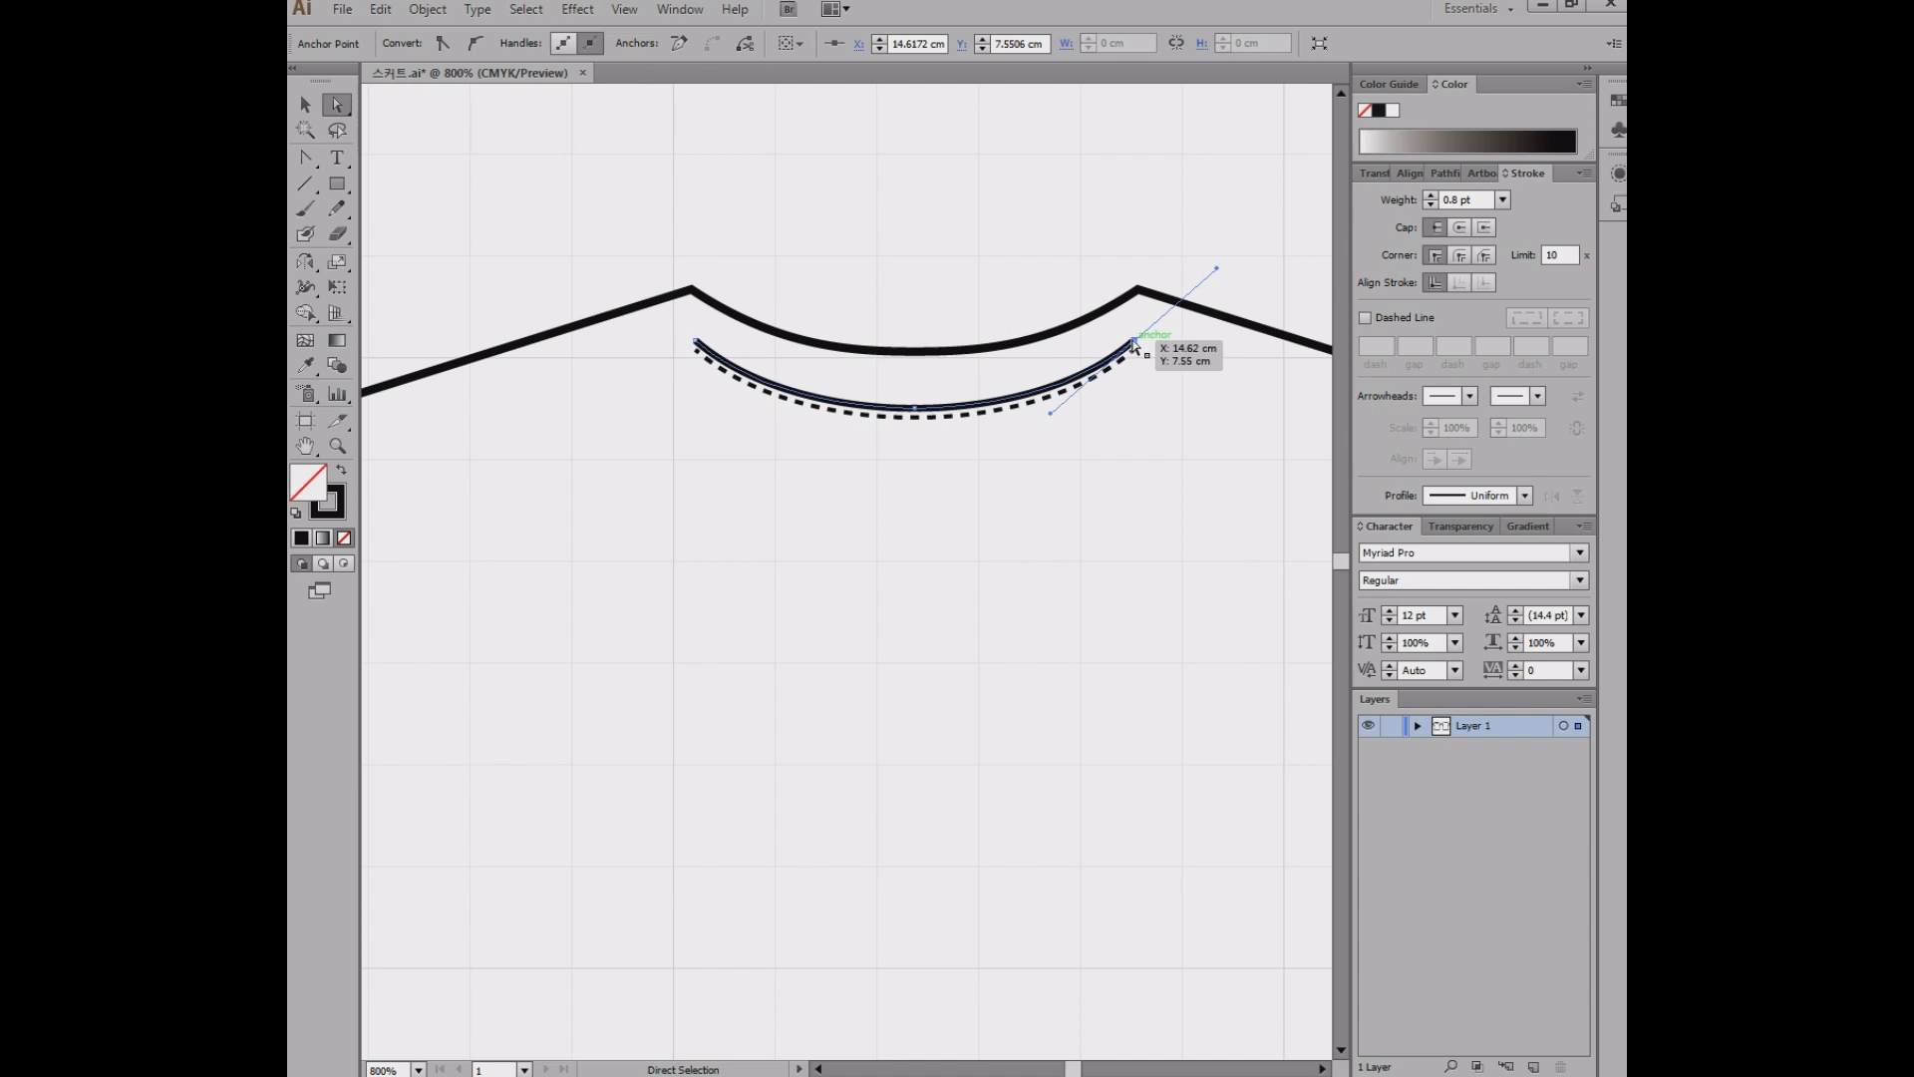
pyautogui.moveTo(1134, 344); pyautogui.dragTo(1192, 307)
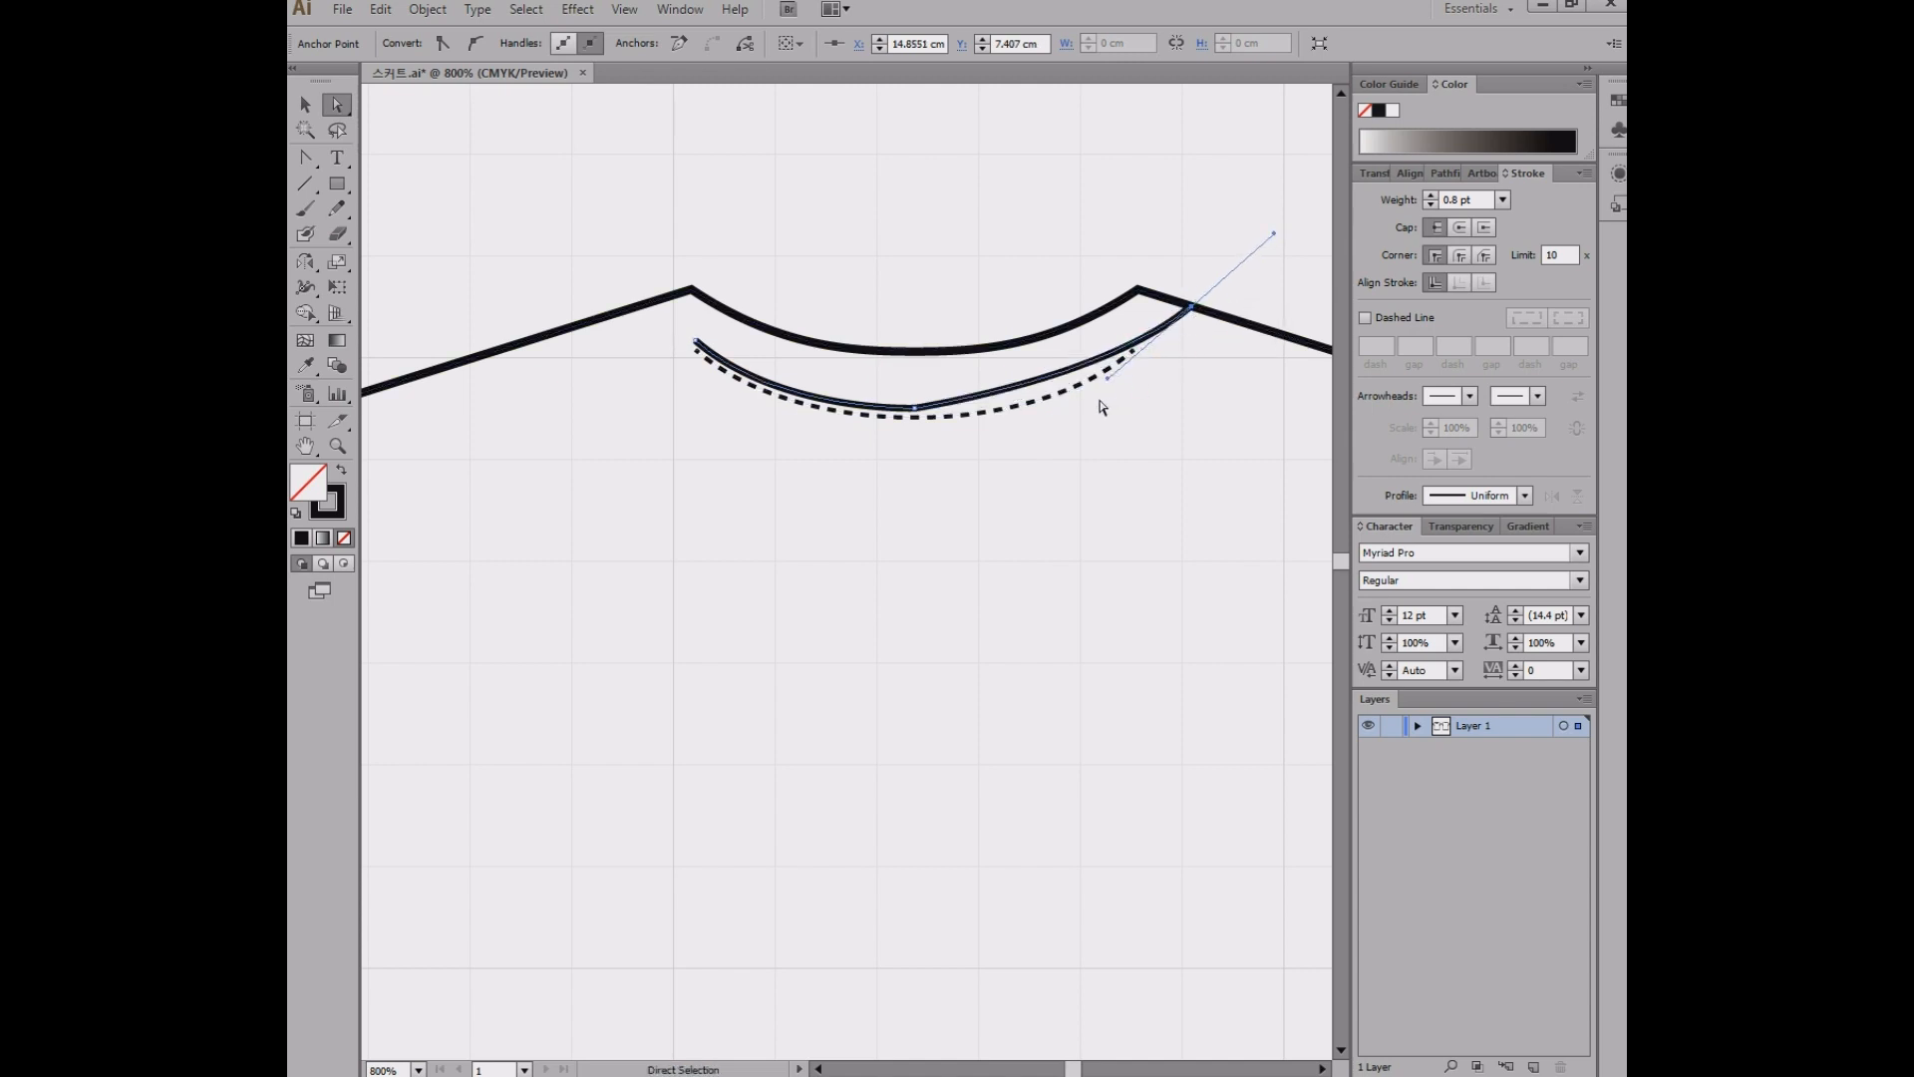
pyautogui.moveTo(696, 341); pyautogui.dragTo(648, 306)
# - Try reshaping the centre anchor of the copied shirt's neckband line, and undo this together with the end-anchor extensions
pyautogui.scroll(2, 921, 446)
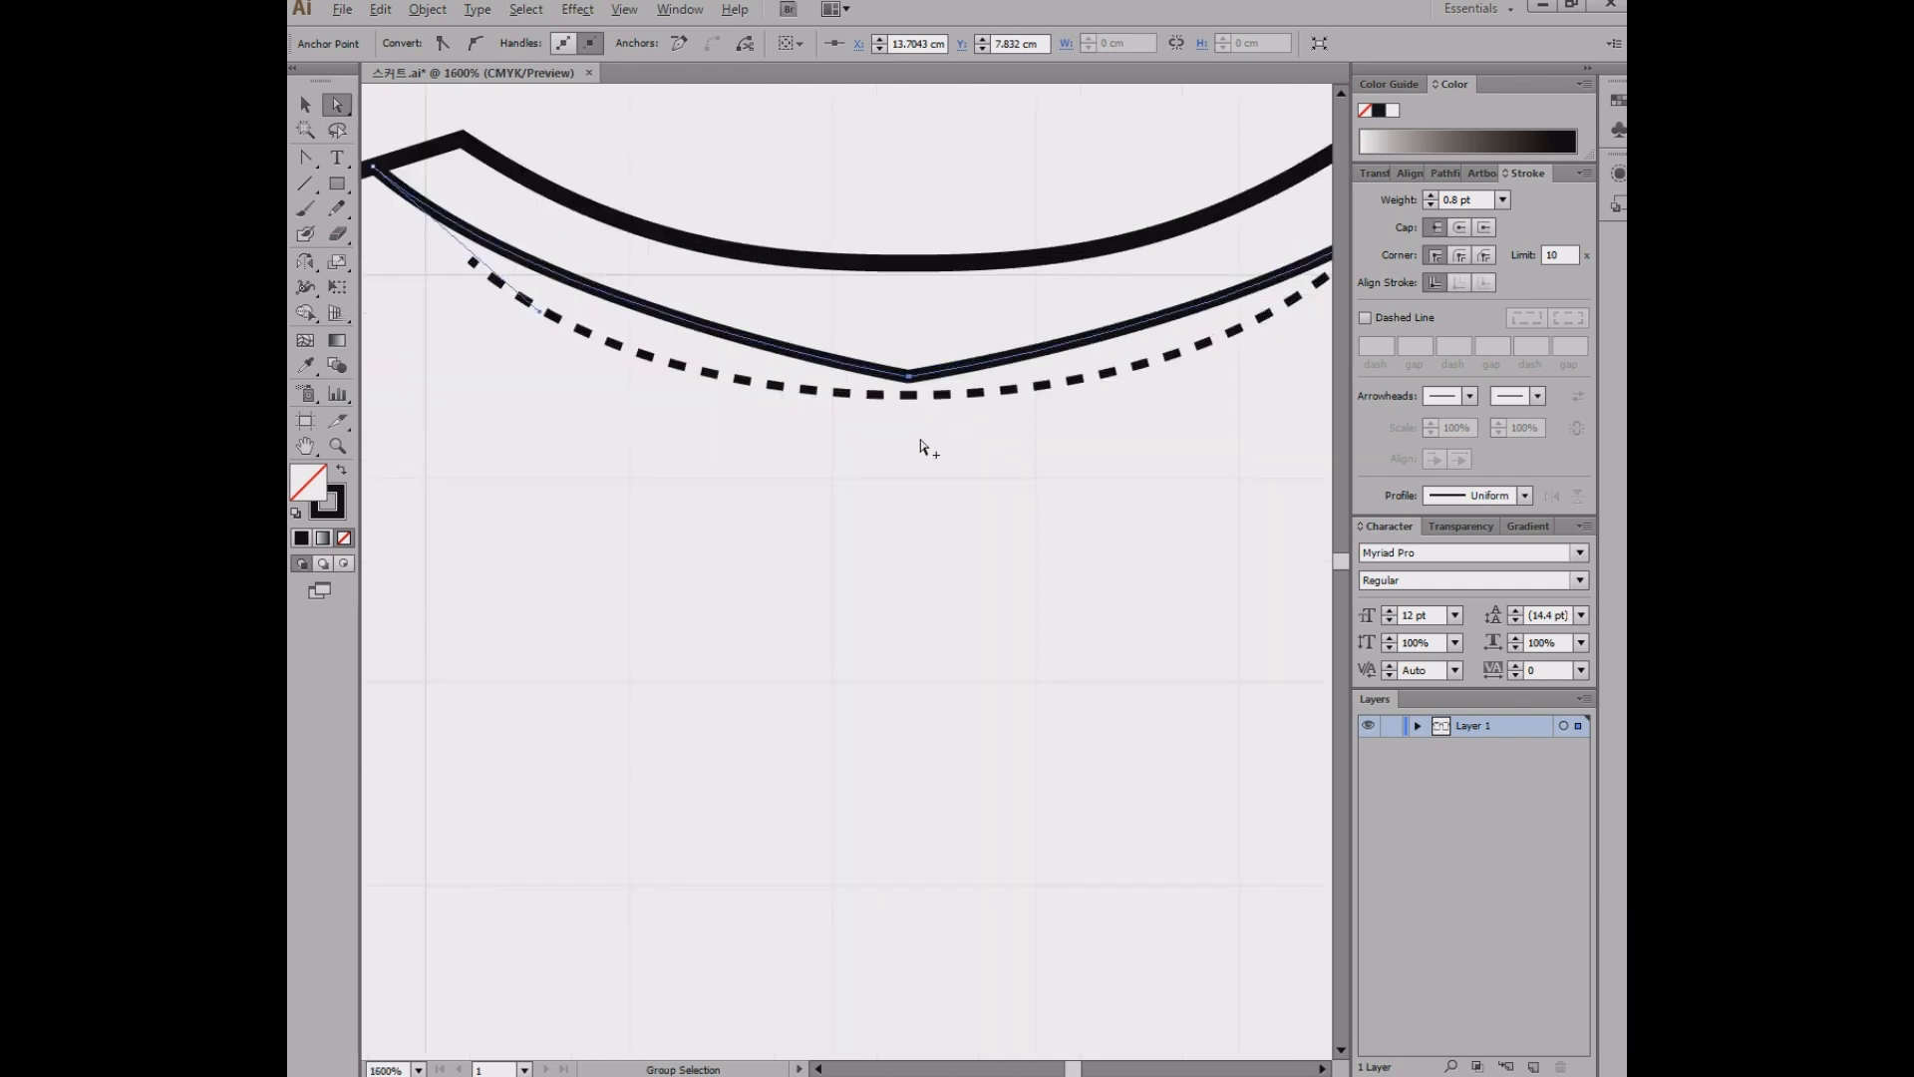
pyautogui.scroll(2, 921, 446)
pyautogui.moveTo(919, 313); pyautogui.dragTo(969, 348)
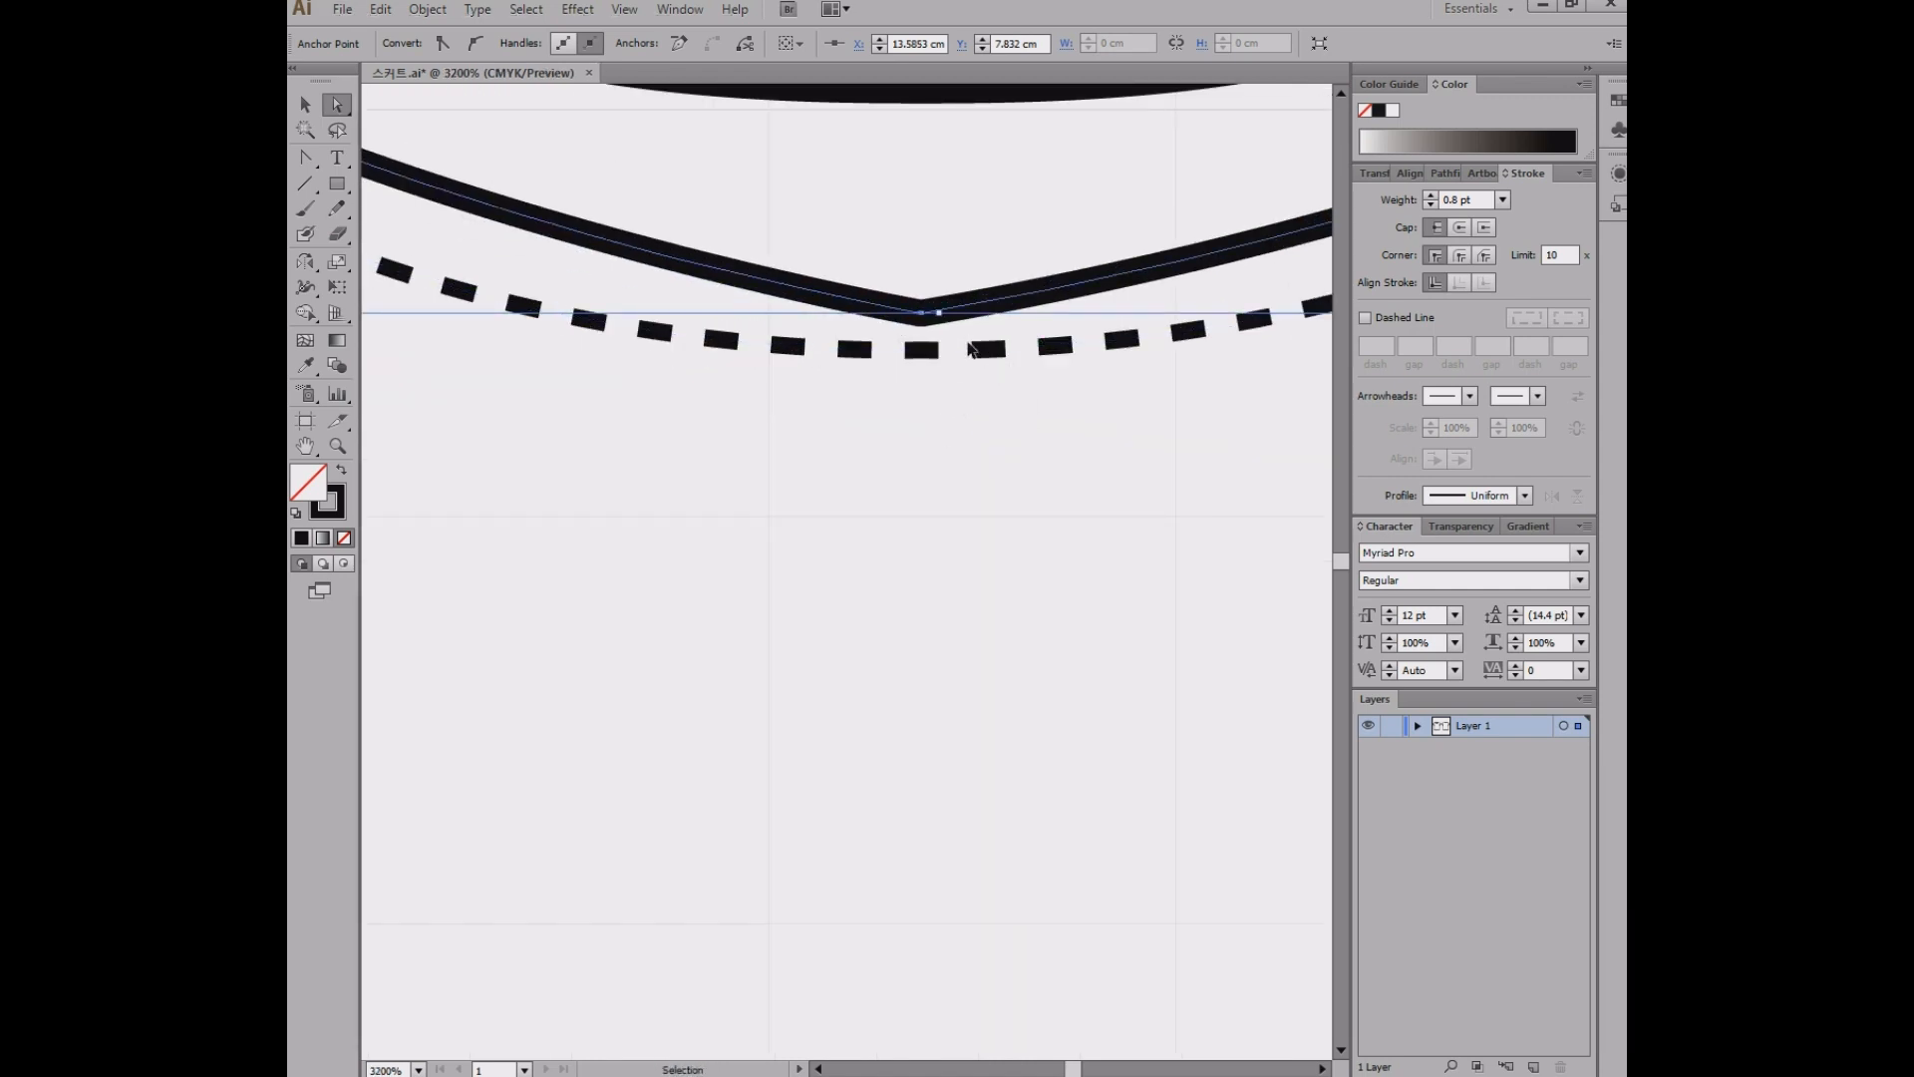
pyautogui.hotkey('ctrl', 'z')
pyautogui.hotkey('ctrl', 'z')
pyautogui.hotkey('ctrl', 'z')
pyautogui.hotkey('ctrl', 'z')
pyautogui.hotkey('ctrl', 'z')
pyautogui.scroll(-3, 992, 443)
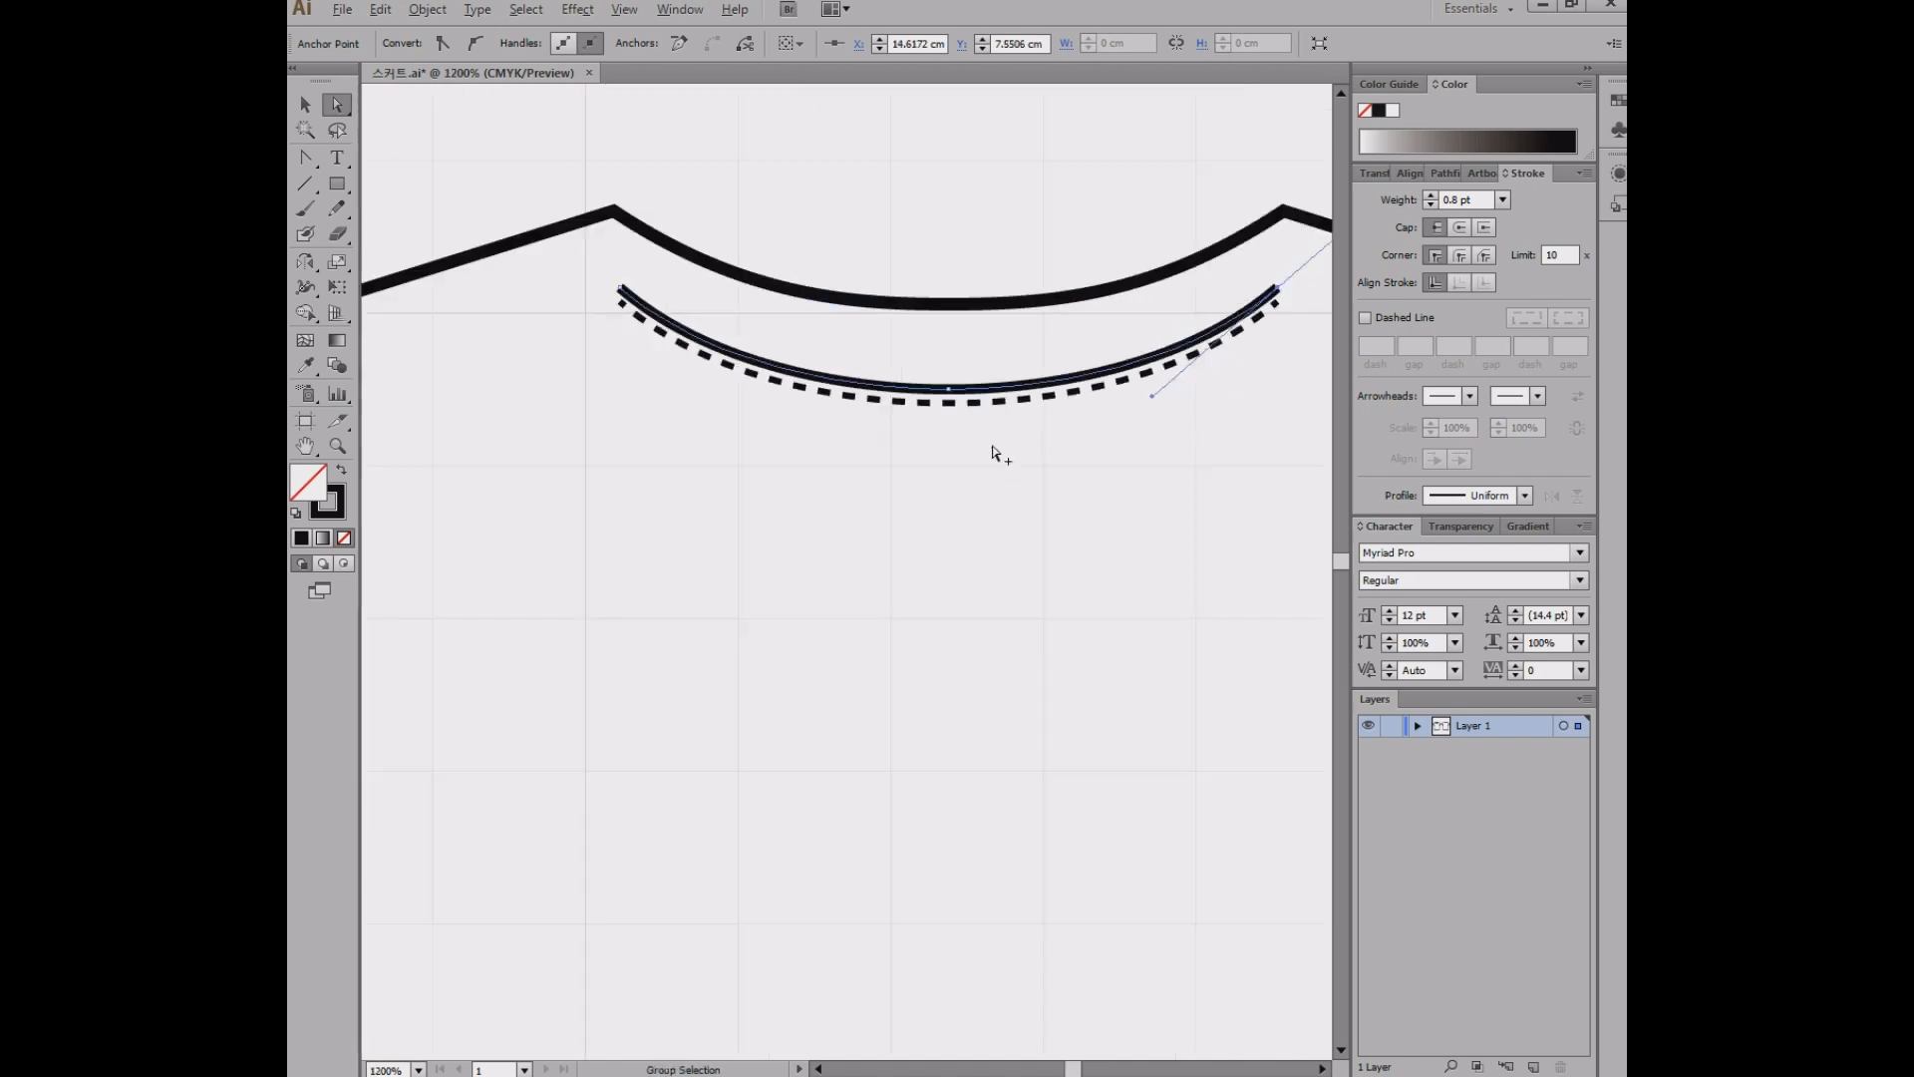
# - Extend both ends of the 0.8 pt back neckband line onto the shoulder lines, pulling their lower handles down to form a smooth curve
pyautogui.moveTo(1082, 438); pyautogui.dragTo(954, 471)
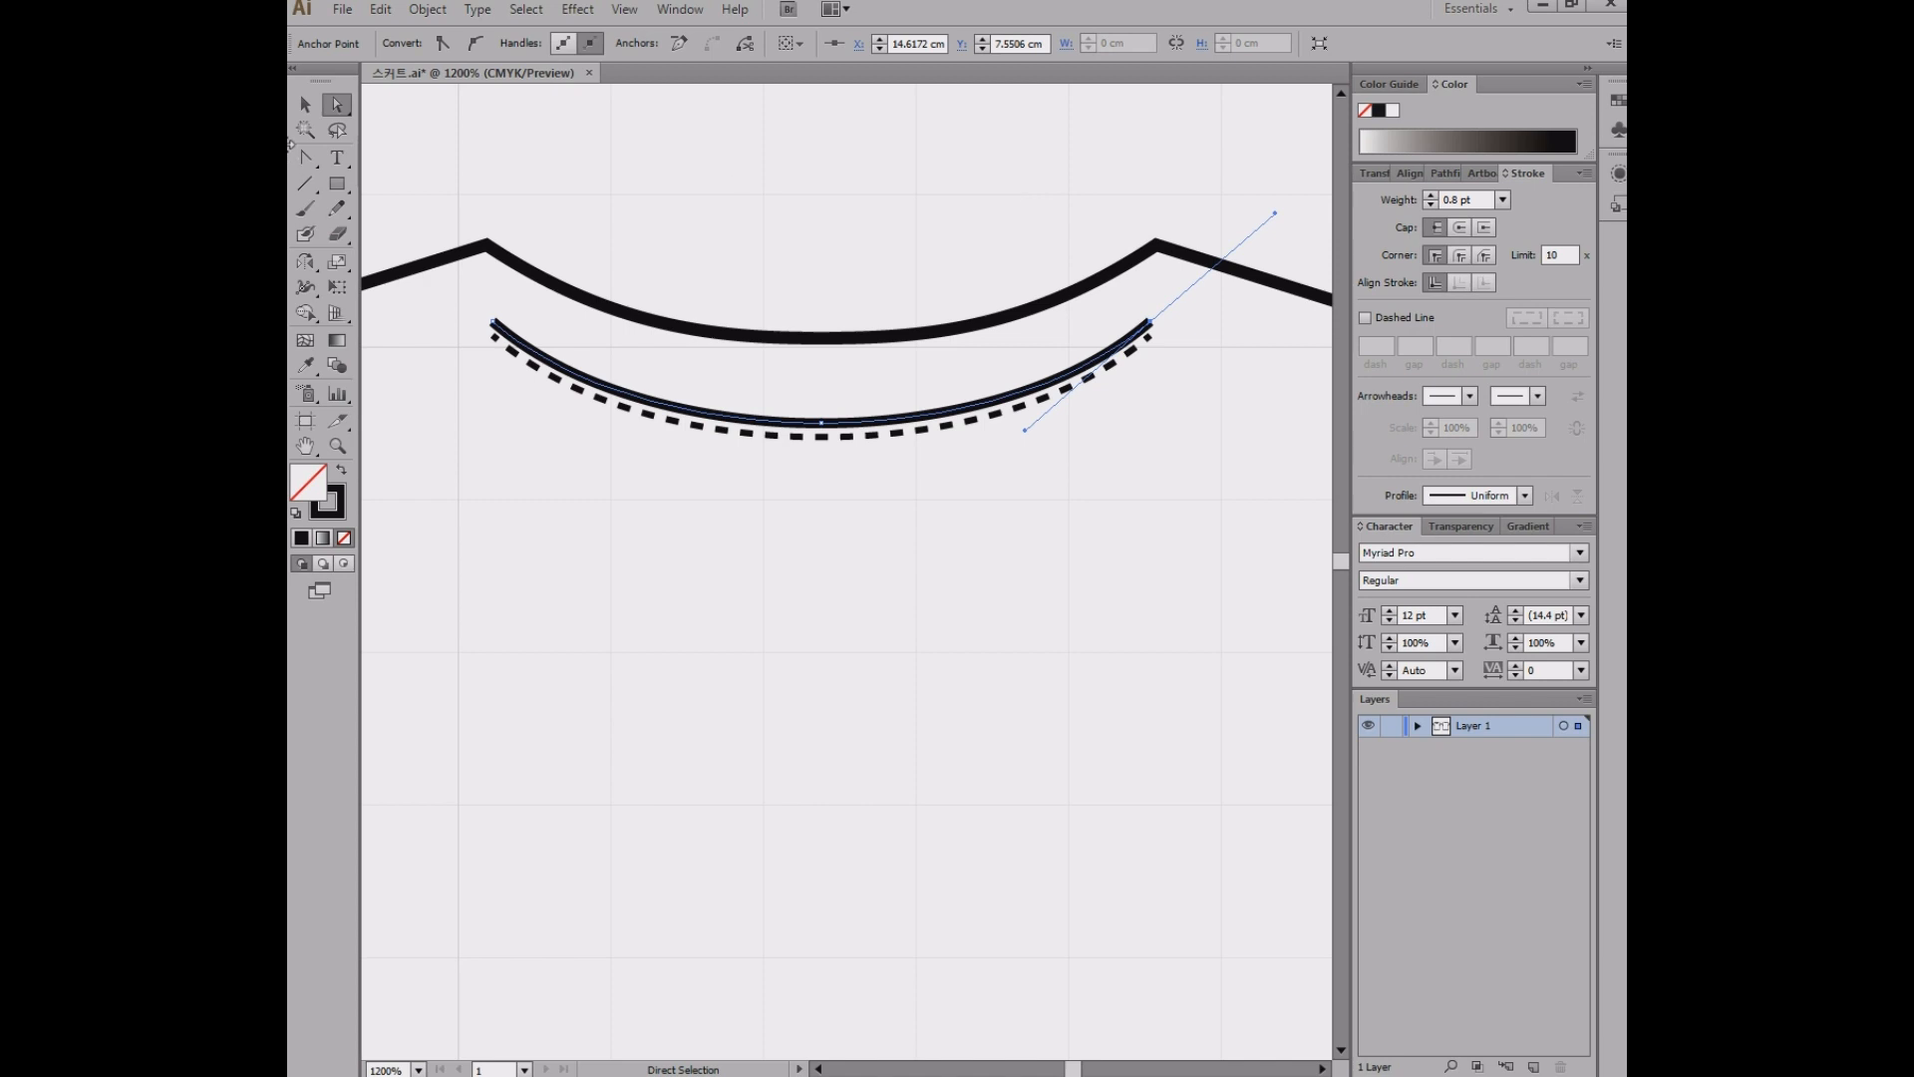
pyautogui.moveTo(1149, 321); pyautogui.dragTo(1222, 265)
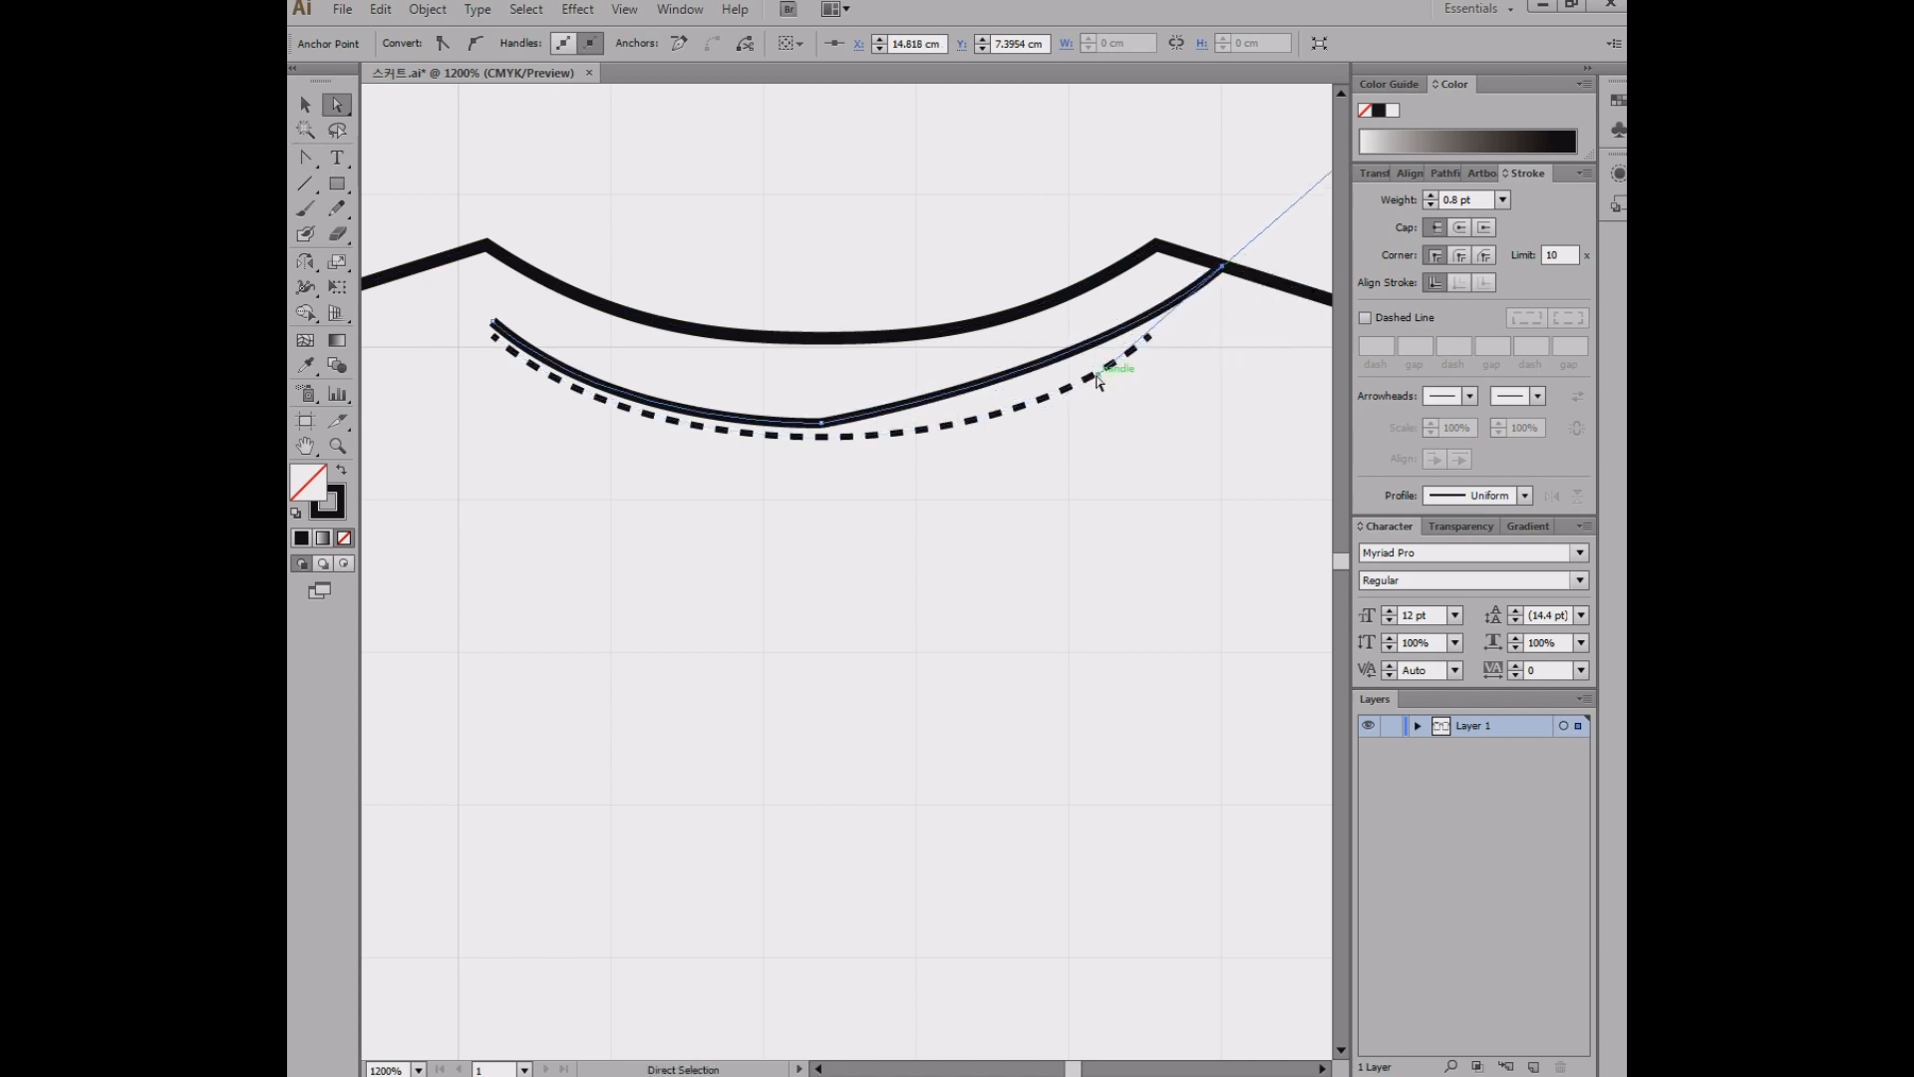
pyautogui.moveTo(1097, 377); pyautogui.dragTo(1094, 422)
pyautogui.moveTo(496, 327); pyautogui.dragTo(440, 265)
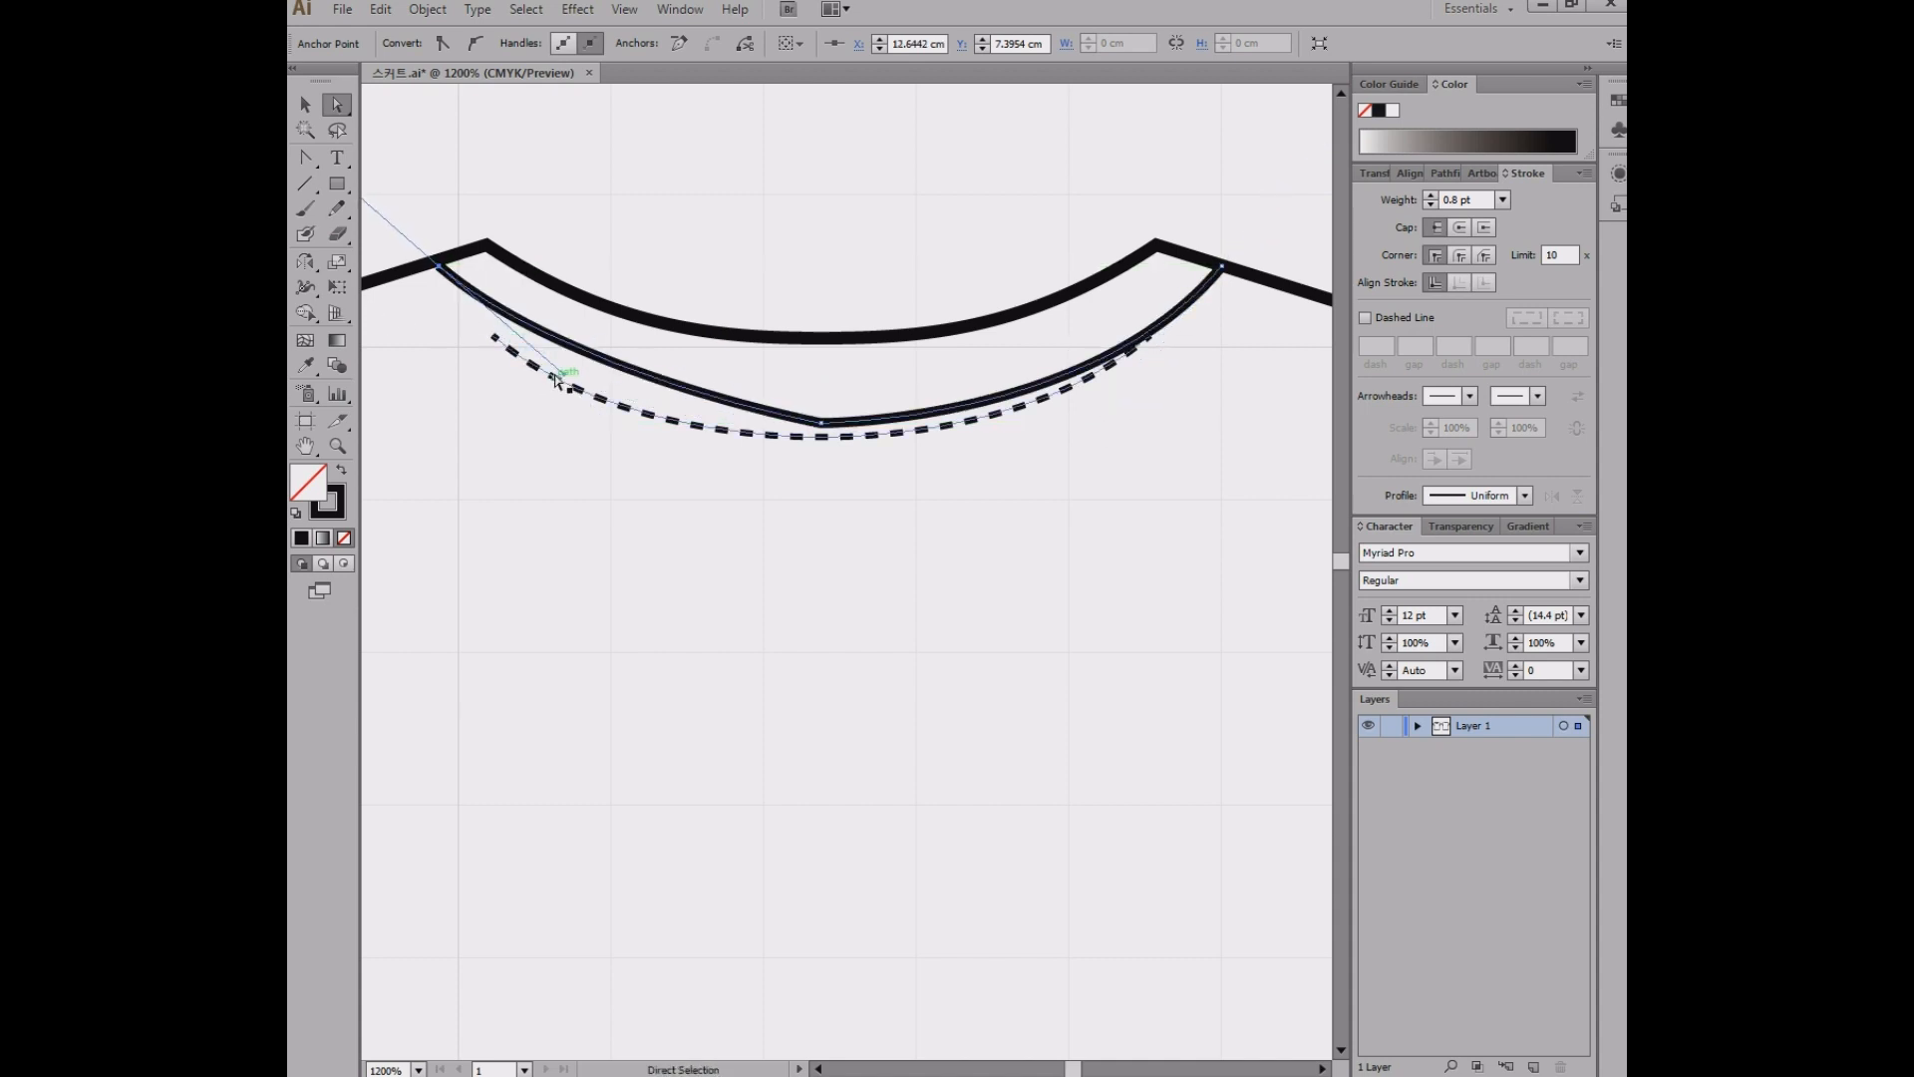
pyautogui.moveTo(564, 373); pyautogui.dragTo(549, 426)
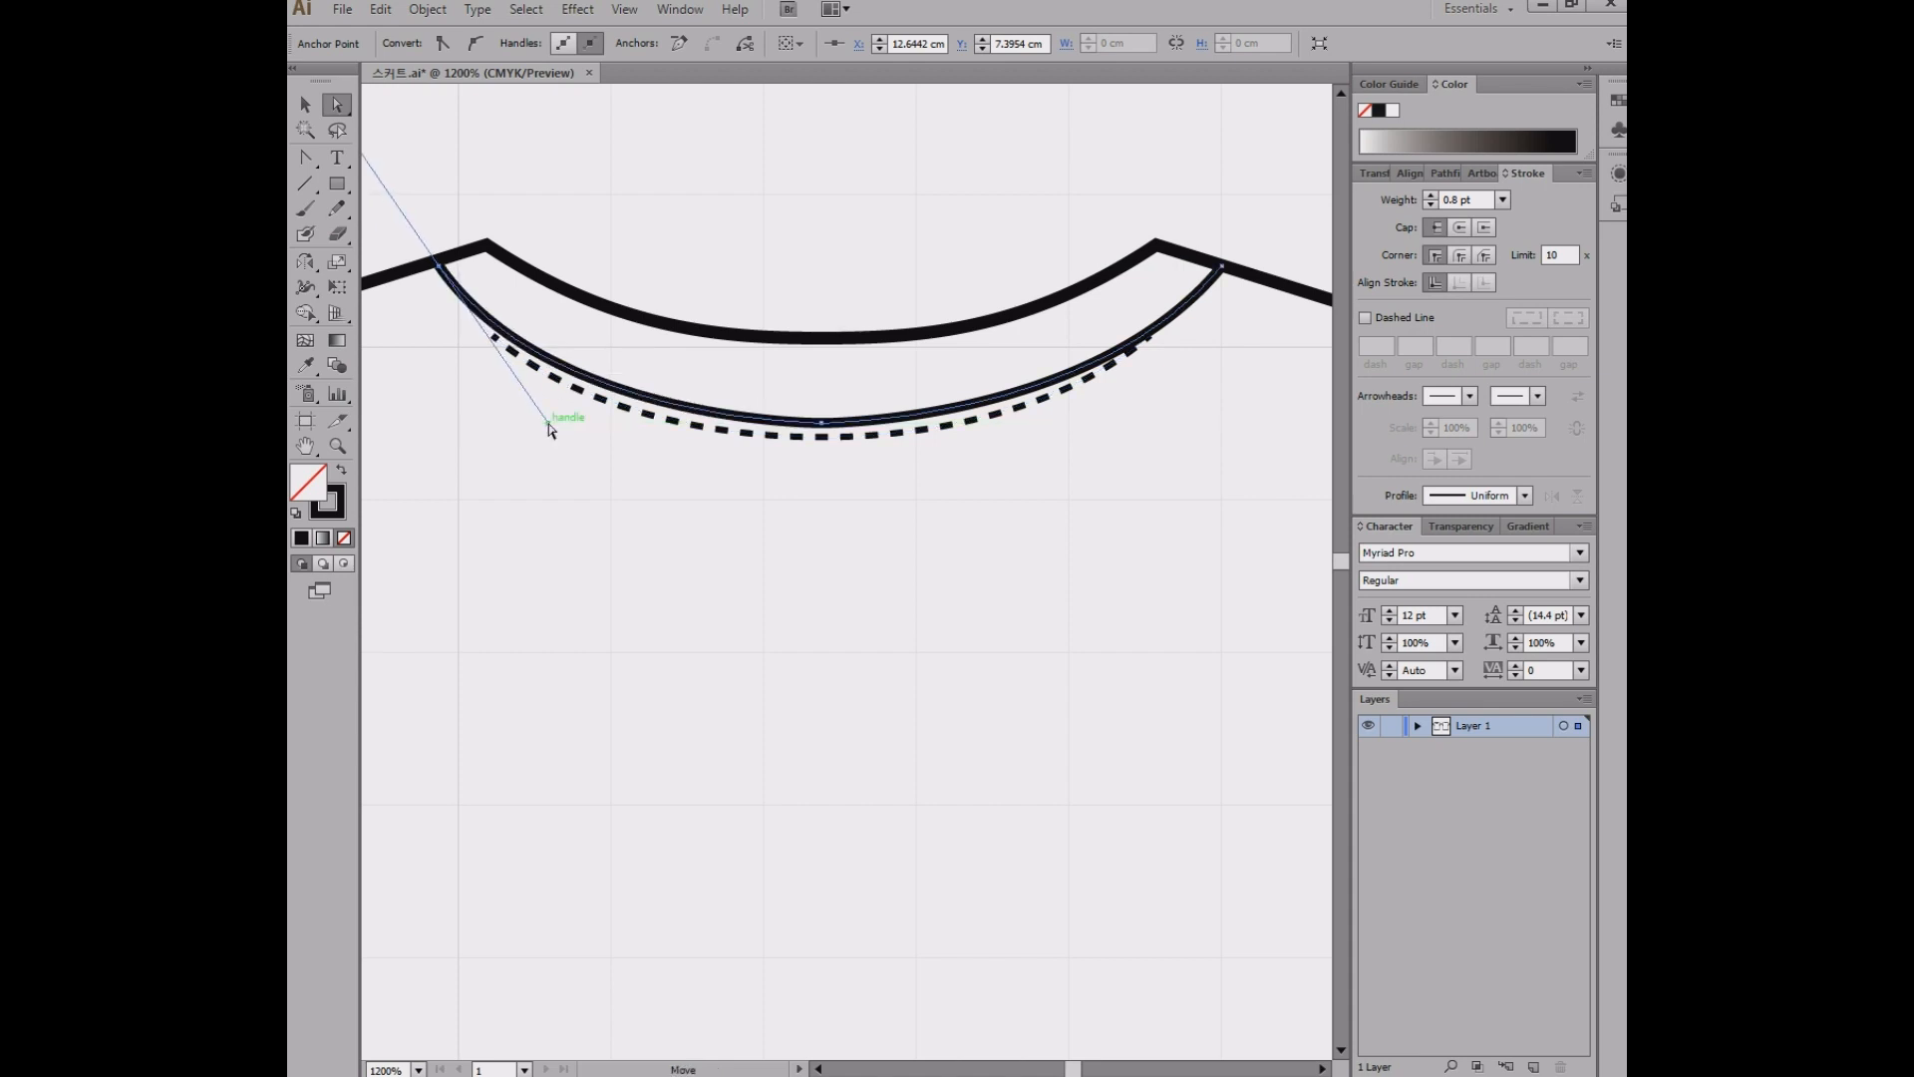
pyautogui.click(941, 492)
pyautogui.press('space')
pyautogui.moveTo(938, 517); pyautogui.dragTo(964, 517)
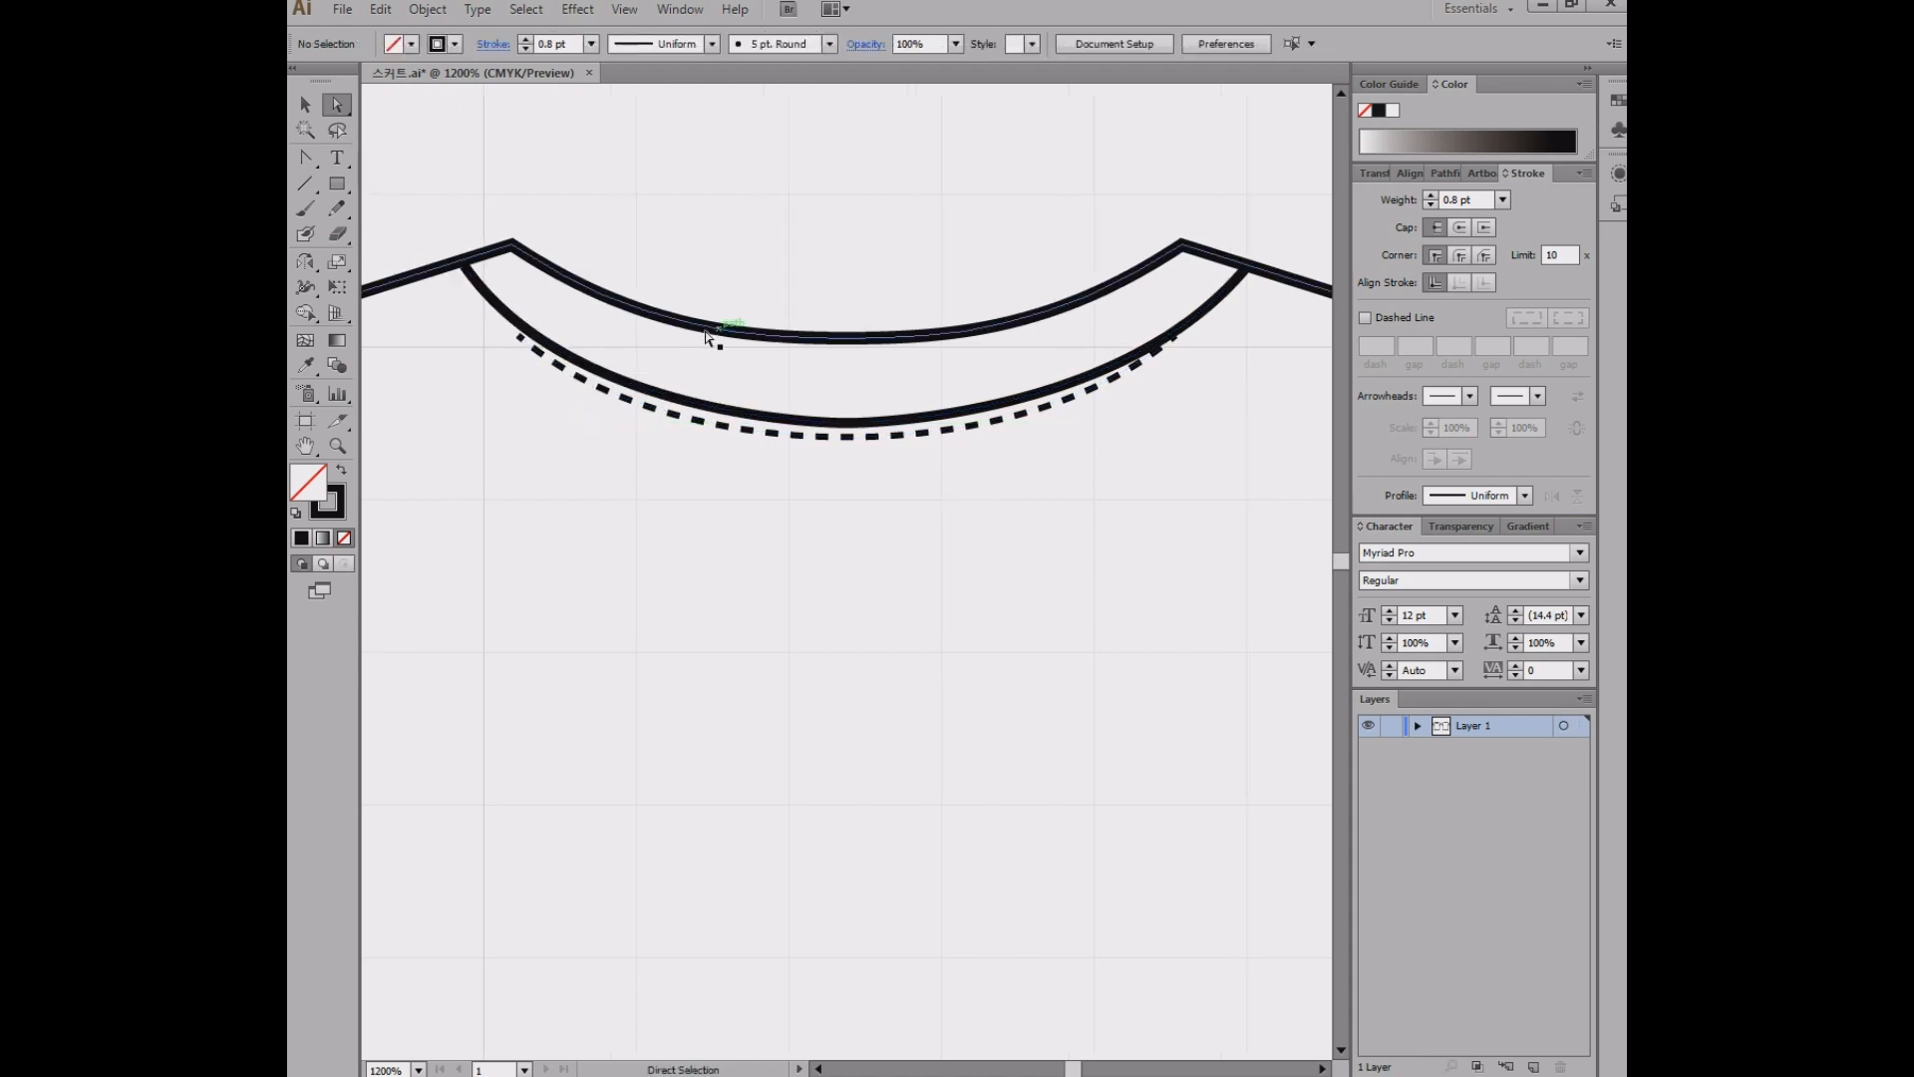
# - Move the neckband line's left end anchor slightly farther out along the shoulder line and adjust its handle to even out the curve
pyautogui.click(465, 266)
pyautogui.moveTo(554, 320); pyautogui.dragTo(672, 371)
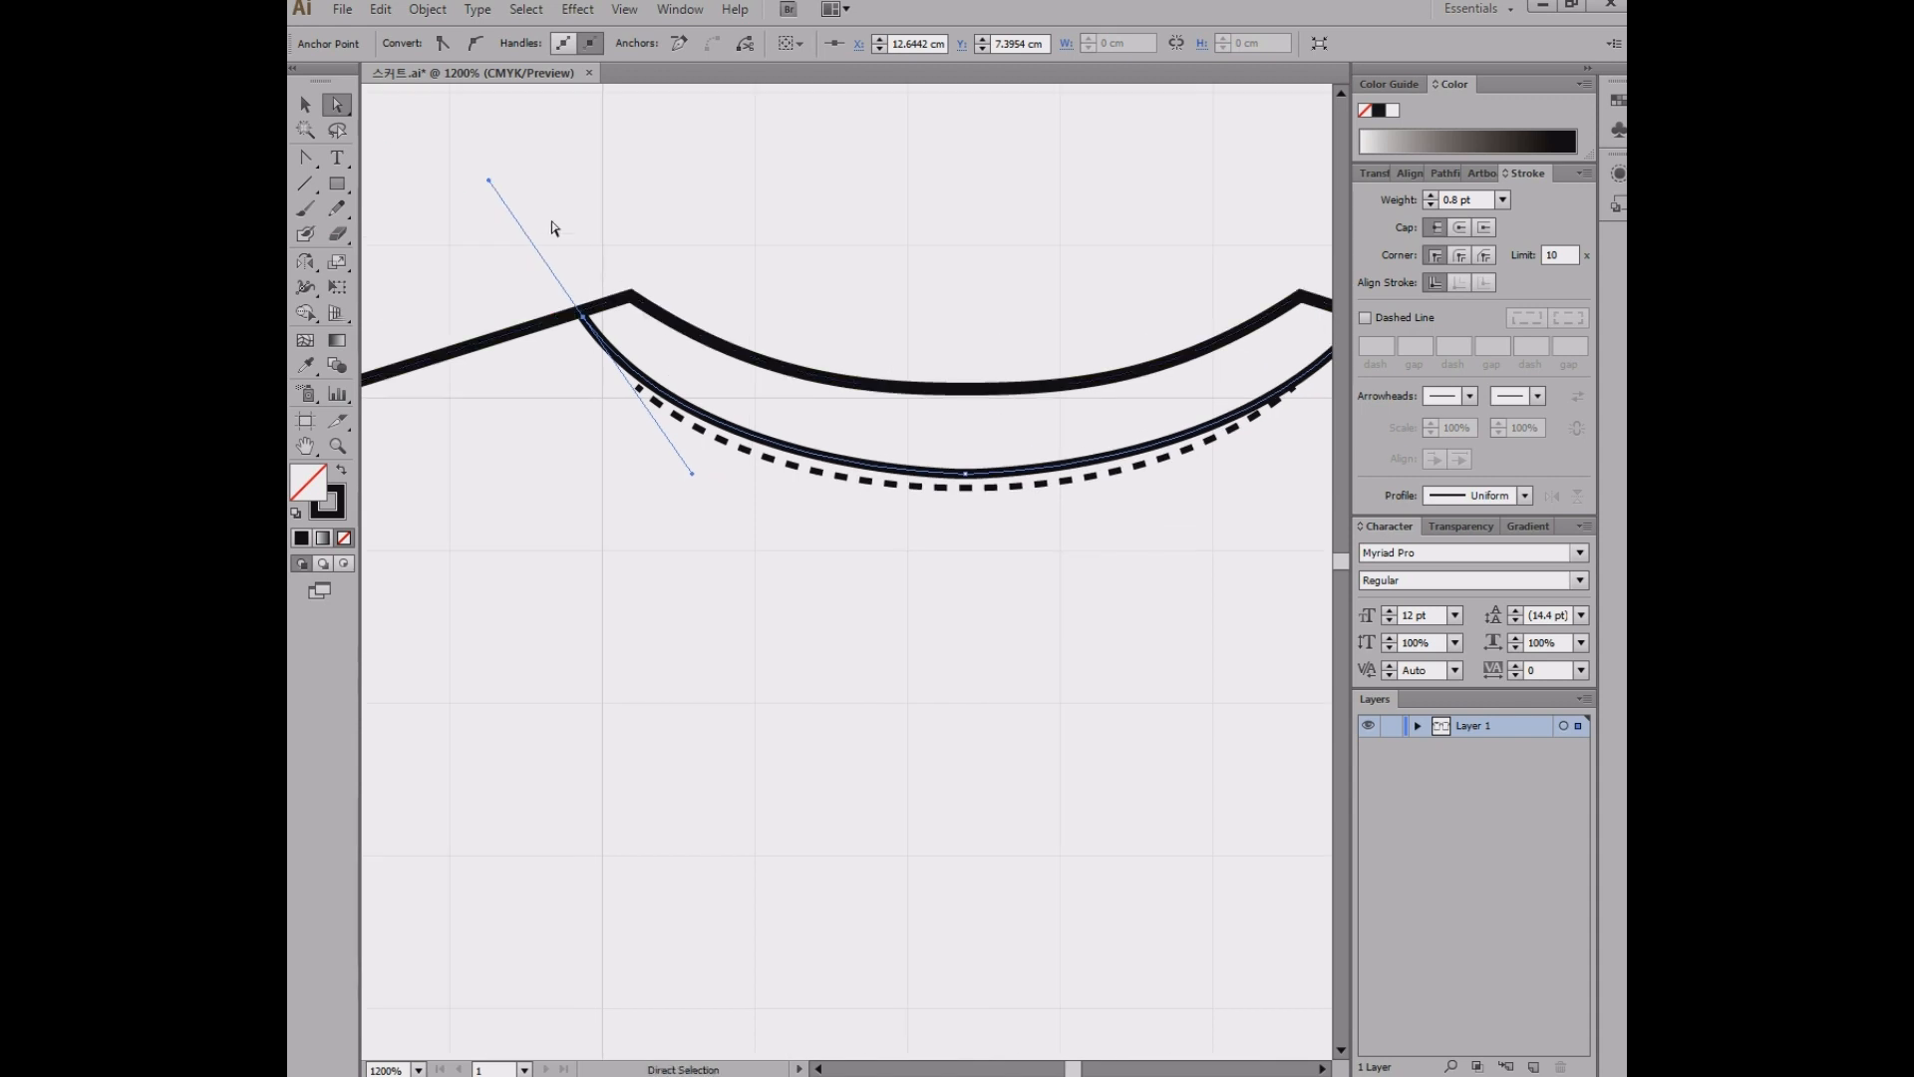
pyautogui.moveTo(583, 317); pyautogui.dragTo(560, 317)
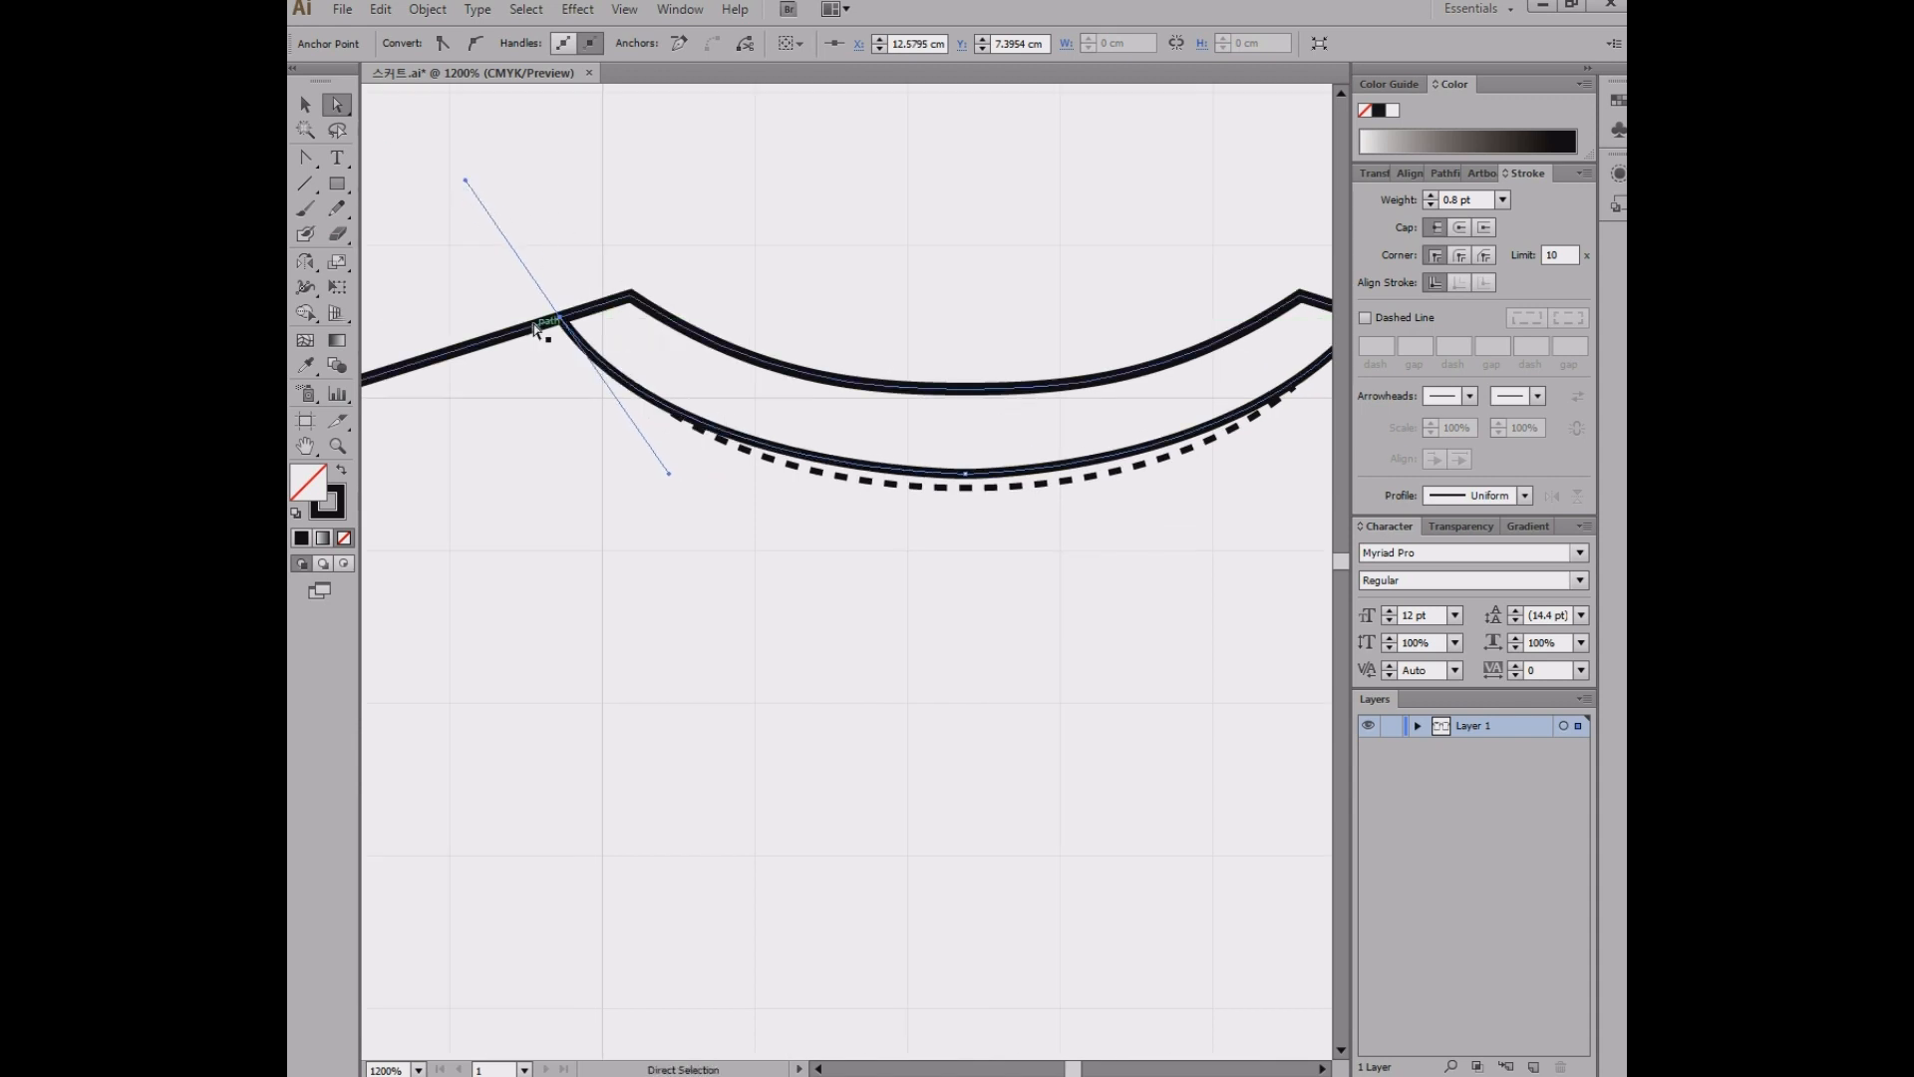
pyautogui.moveTo(669, 472); pyautogui.dragTo(685, 459)
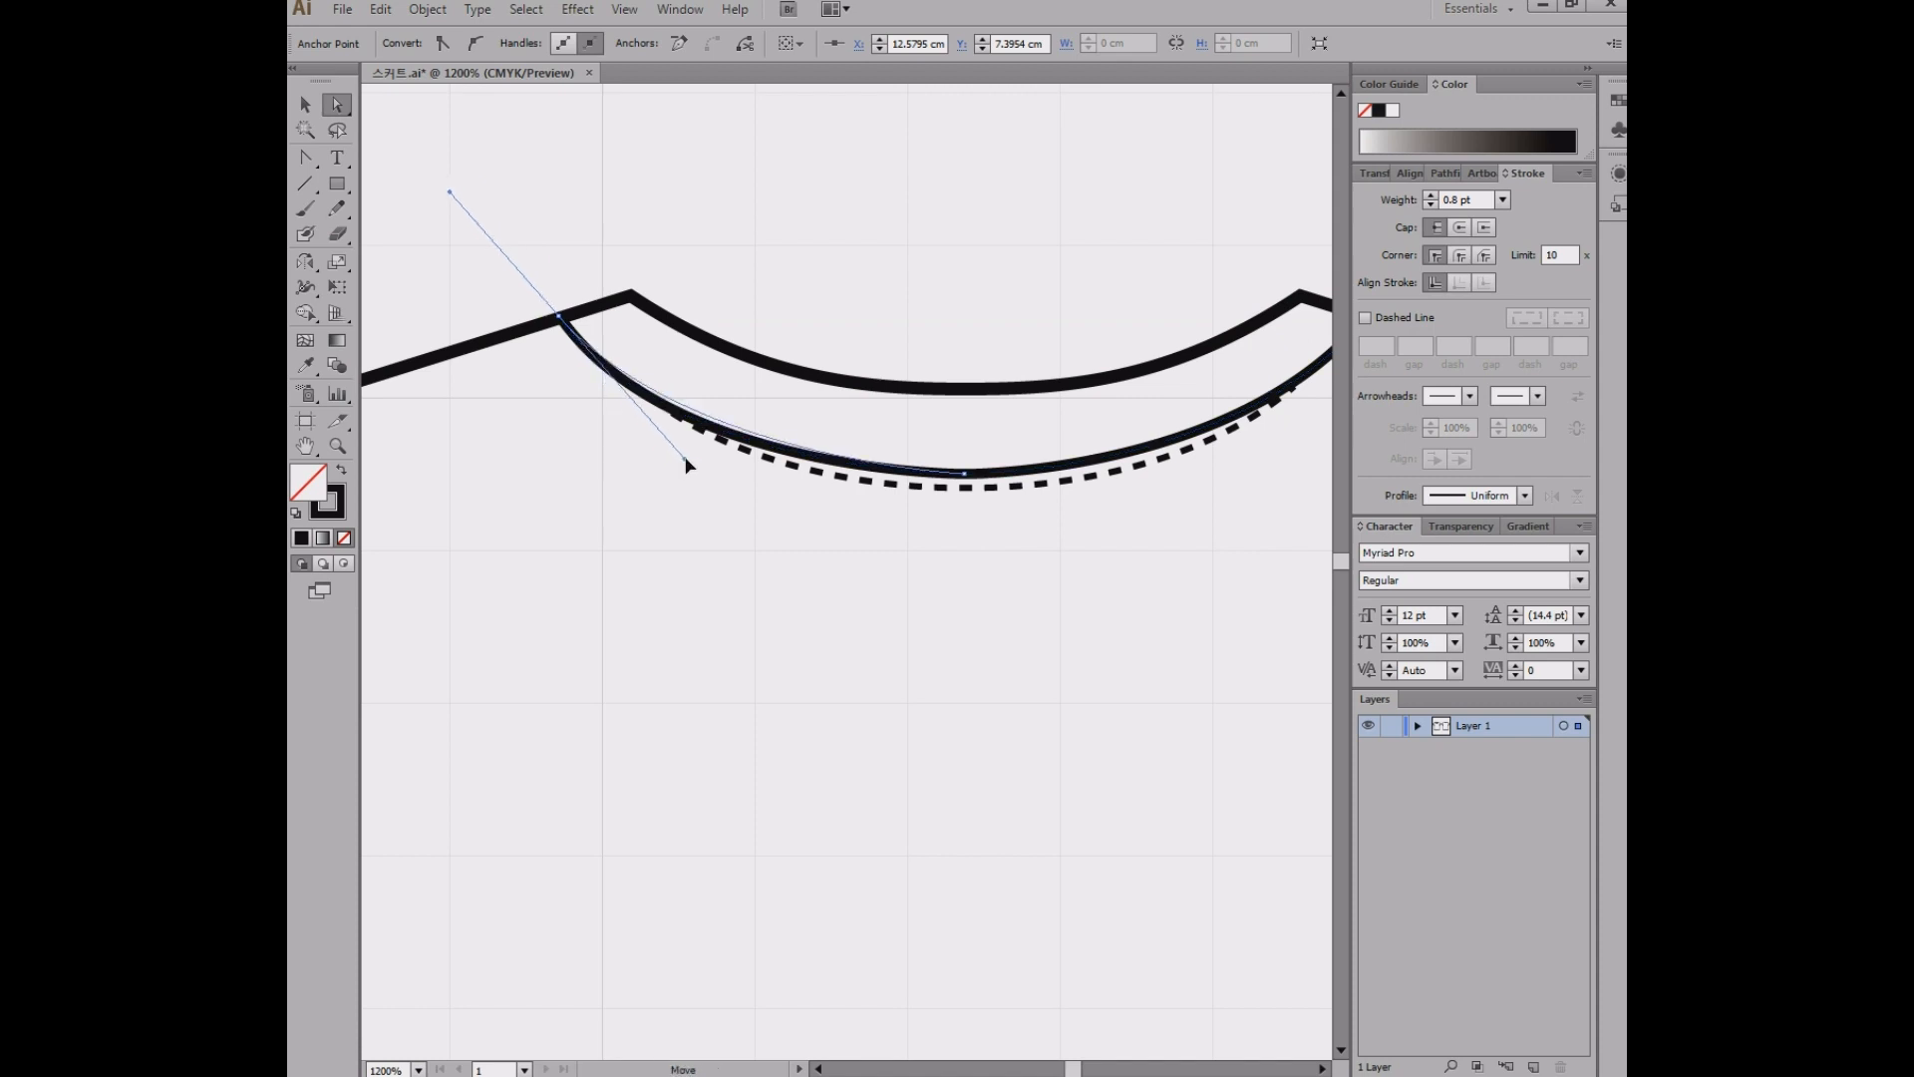
pyautogui.moveTo(1075, 540); pyautogui.dragTo(985, 517)
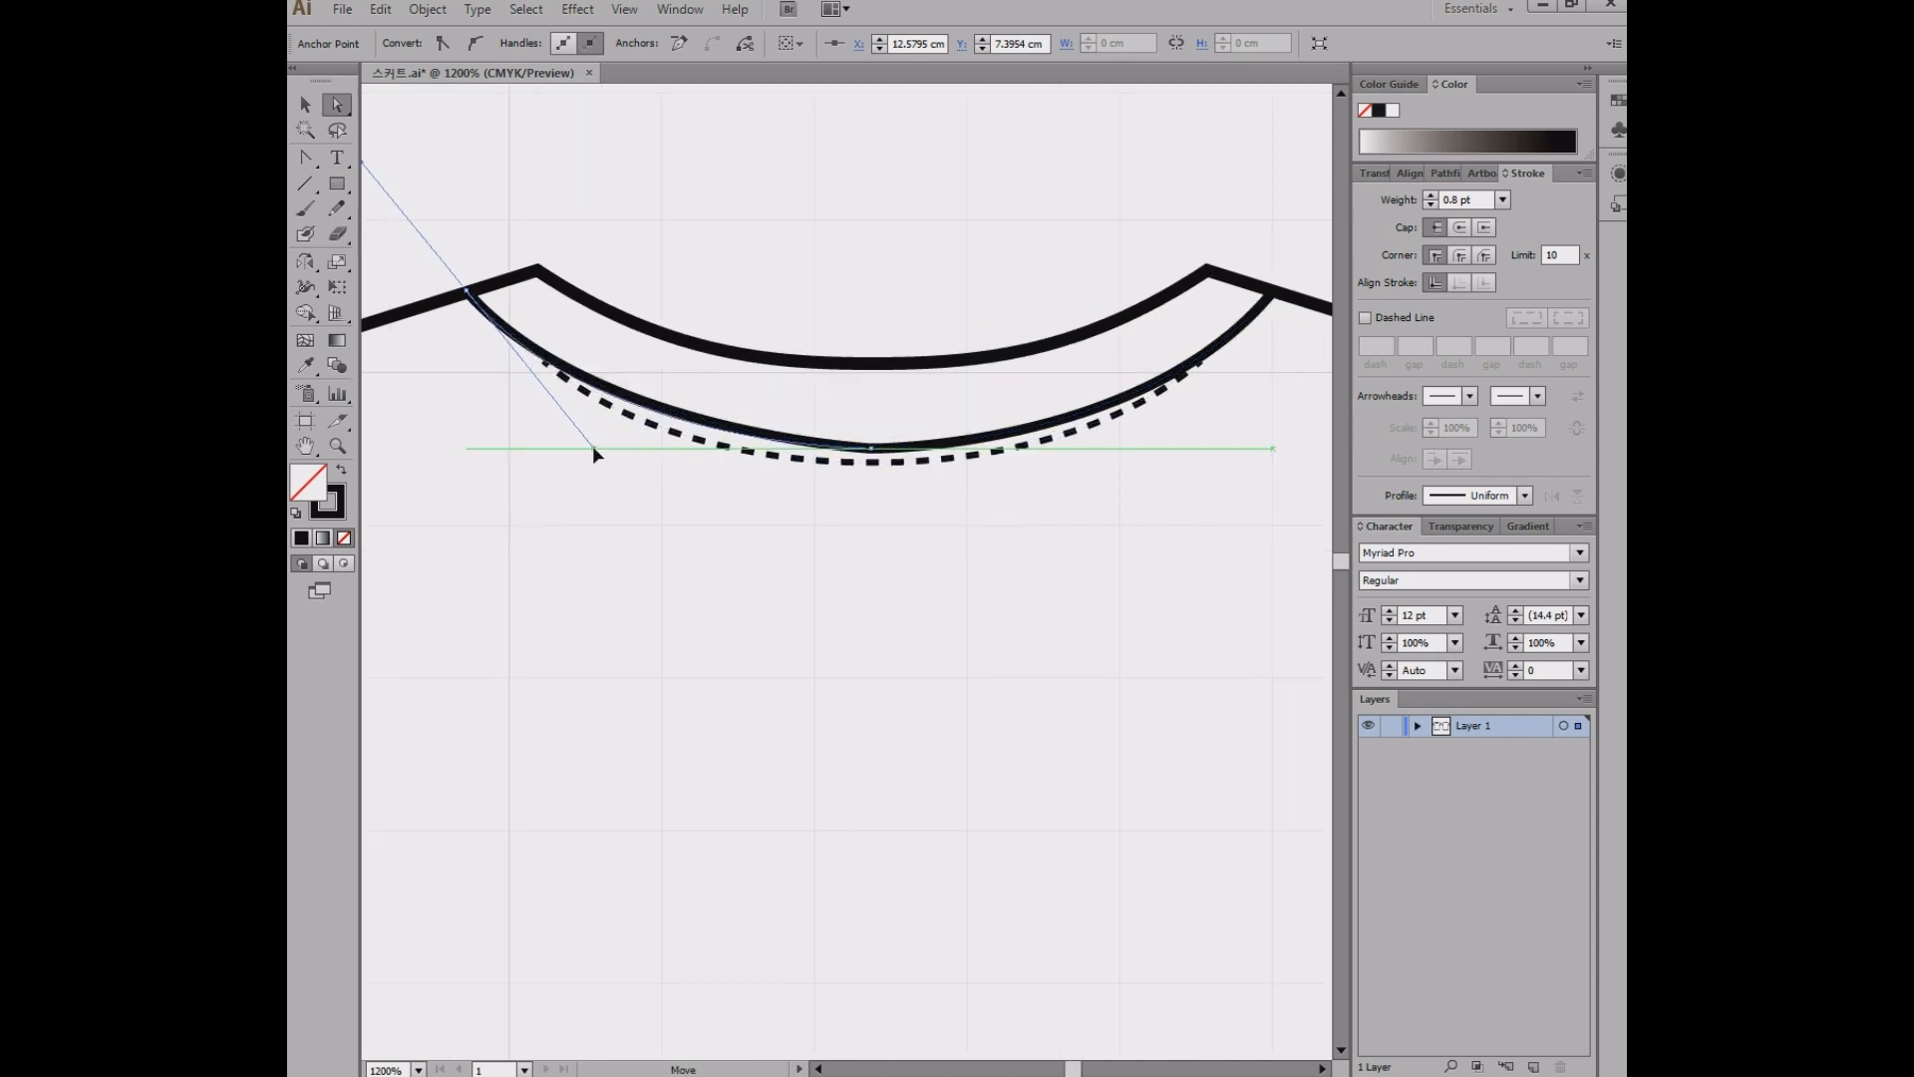
# - Extend both ends of the 0.5 pt dashed stitching to the shoulder lines and adjust their handles so it runs parallel to the neckband
pyautogui.click(884, 465)
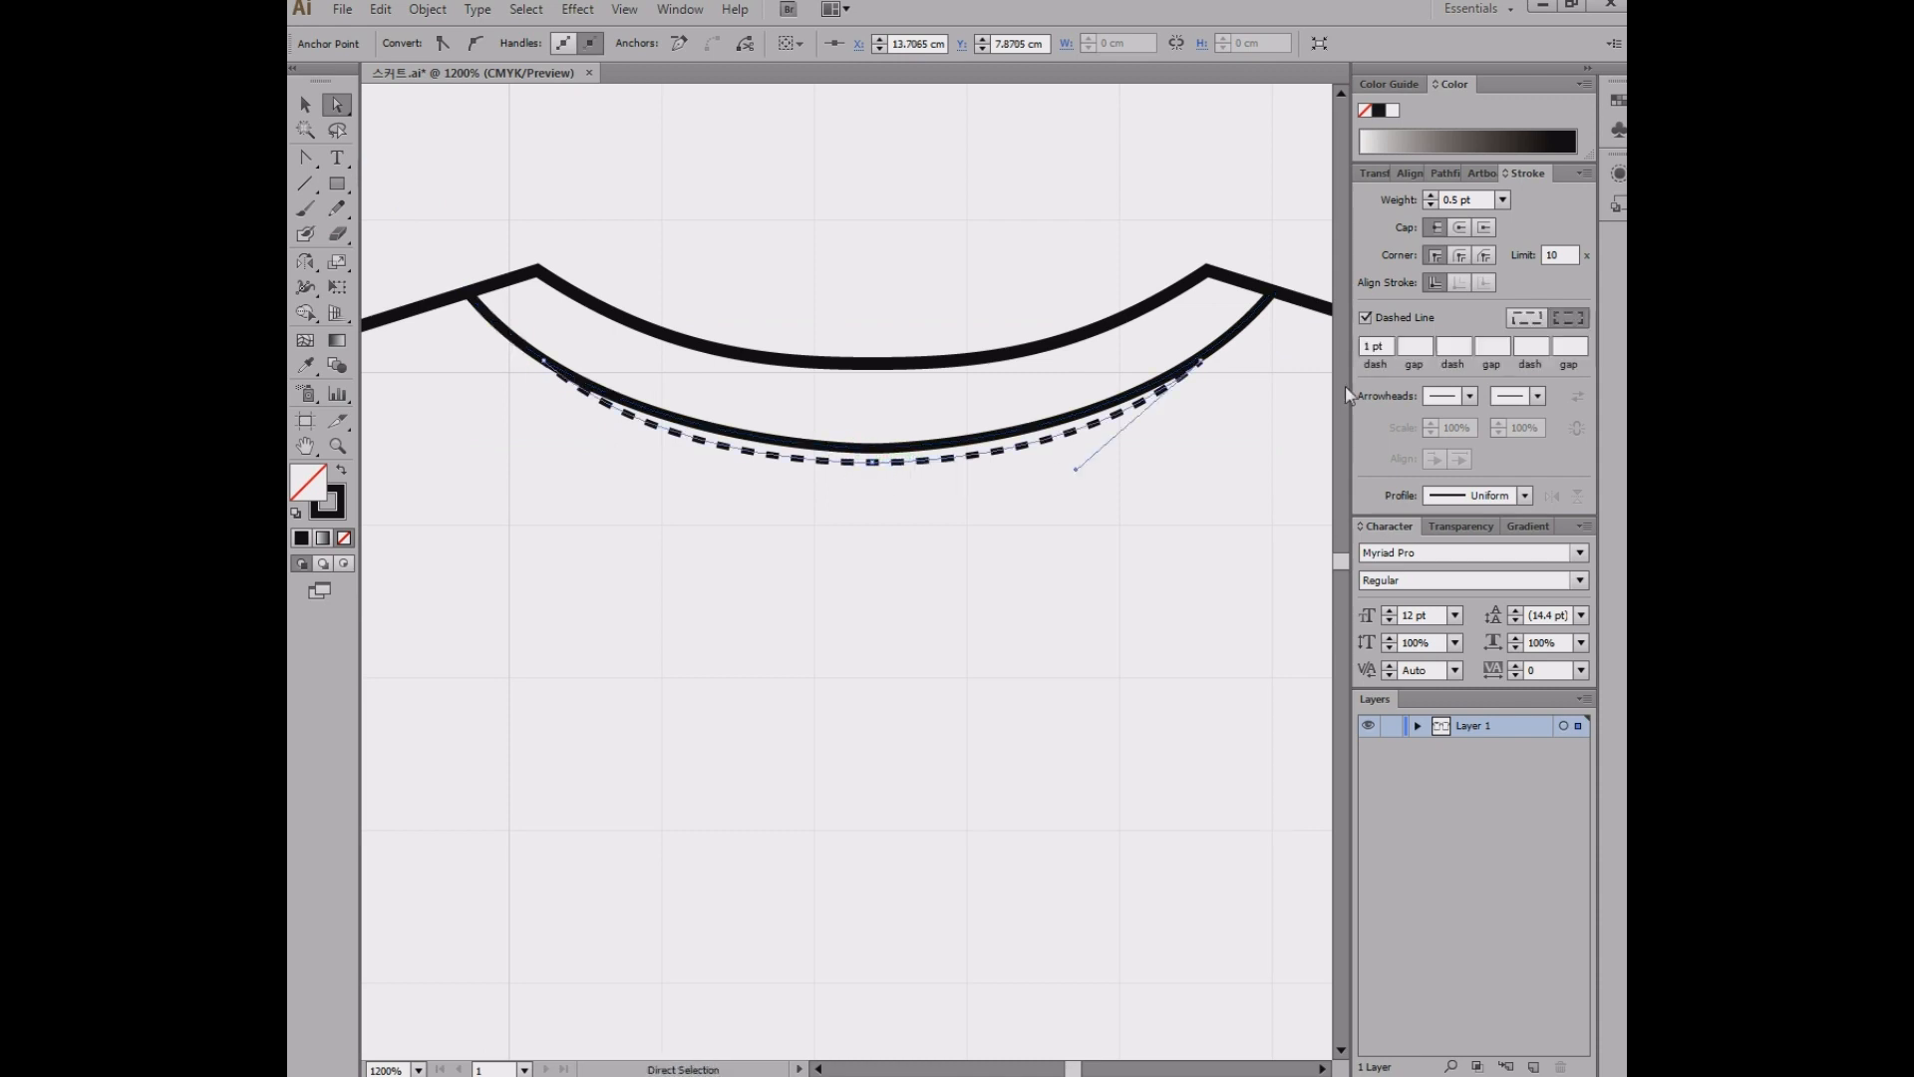
pyautogui.click(1201, 364)
pyautogui.moveTo(1202, 363); pyautogui.dragTo(1299, 307)
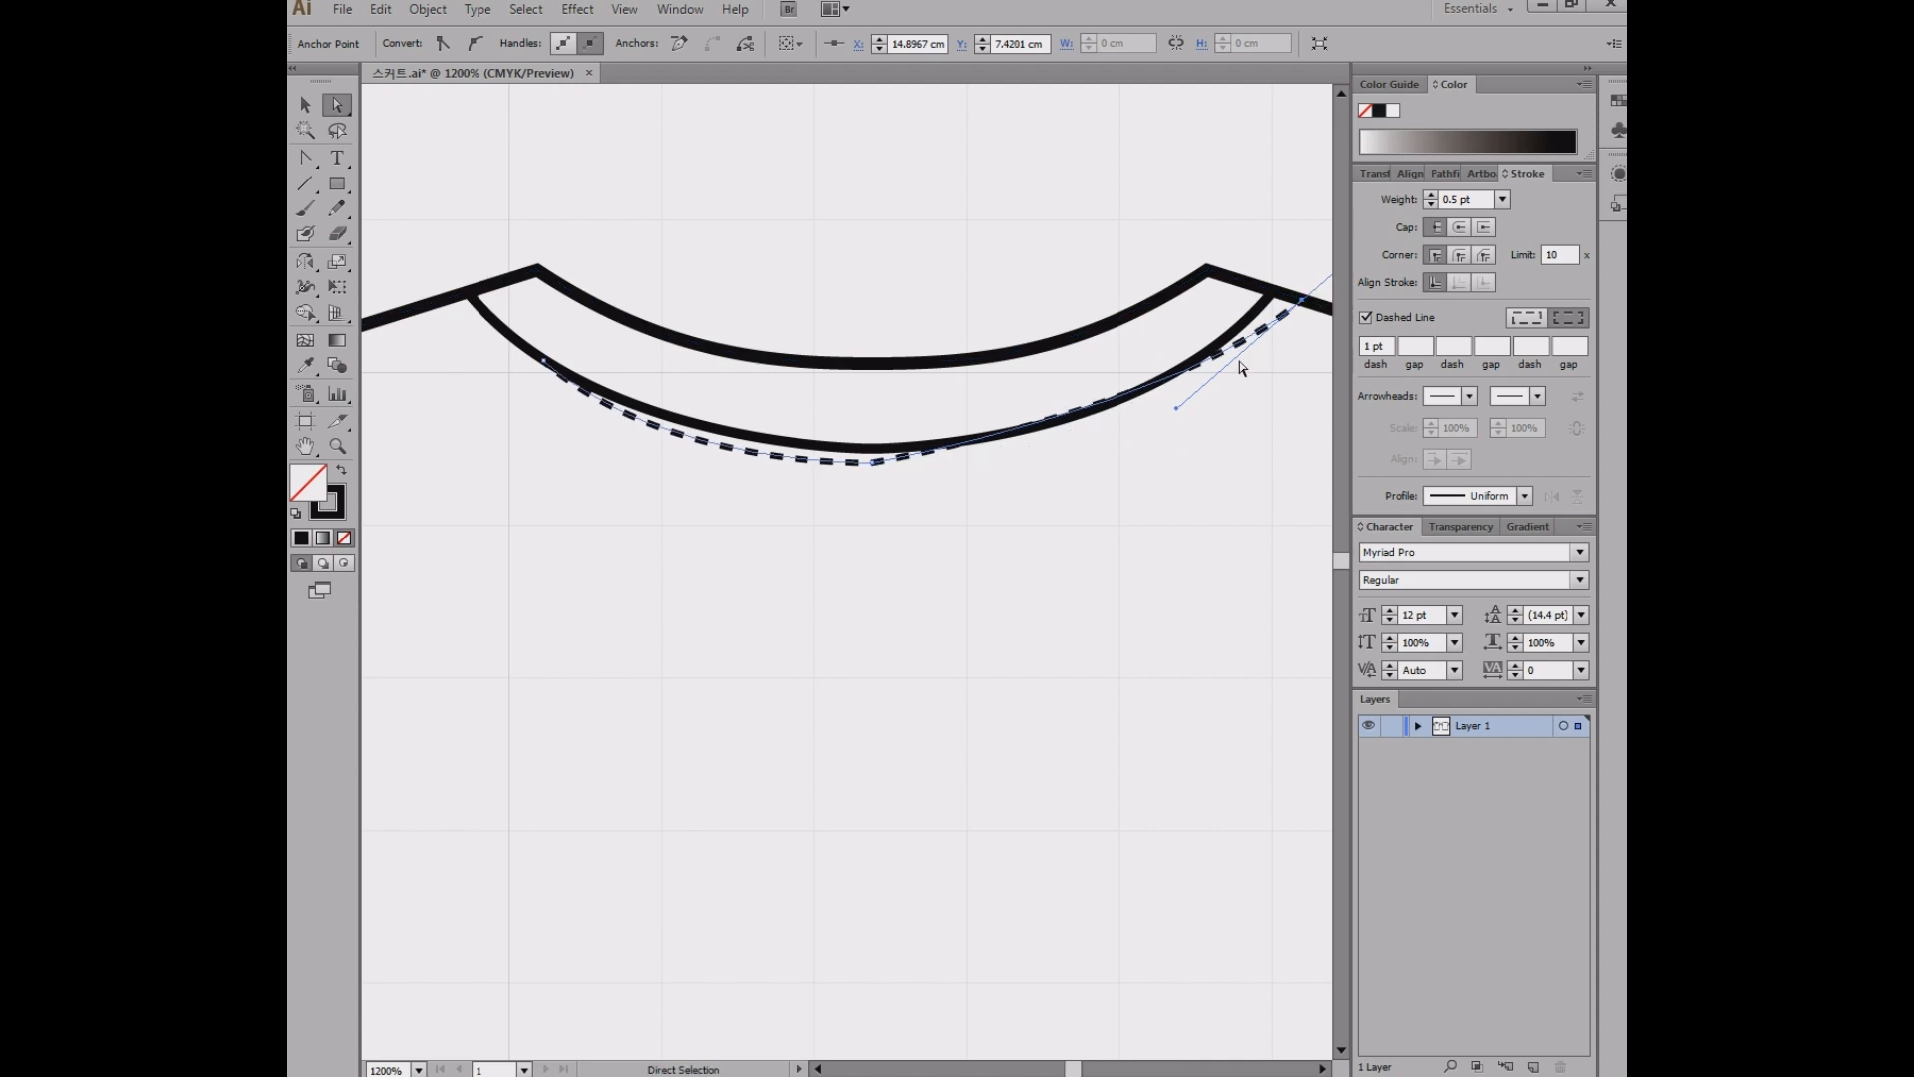
pyautogui.moveTo(1178, 408); pyautogui.dragTo(1148, 471)
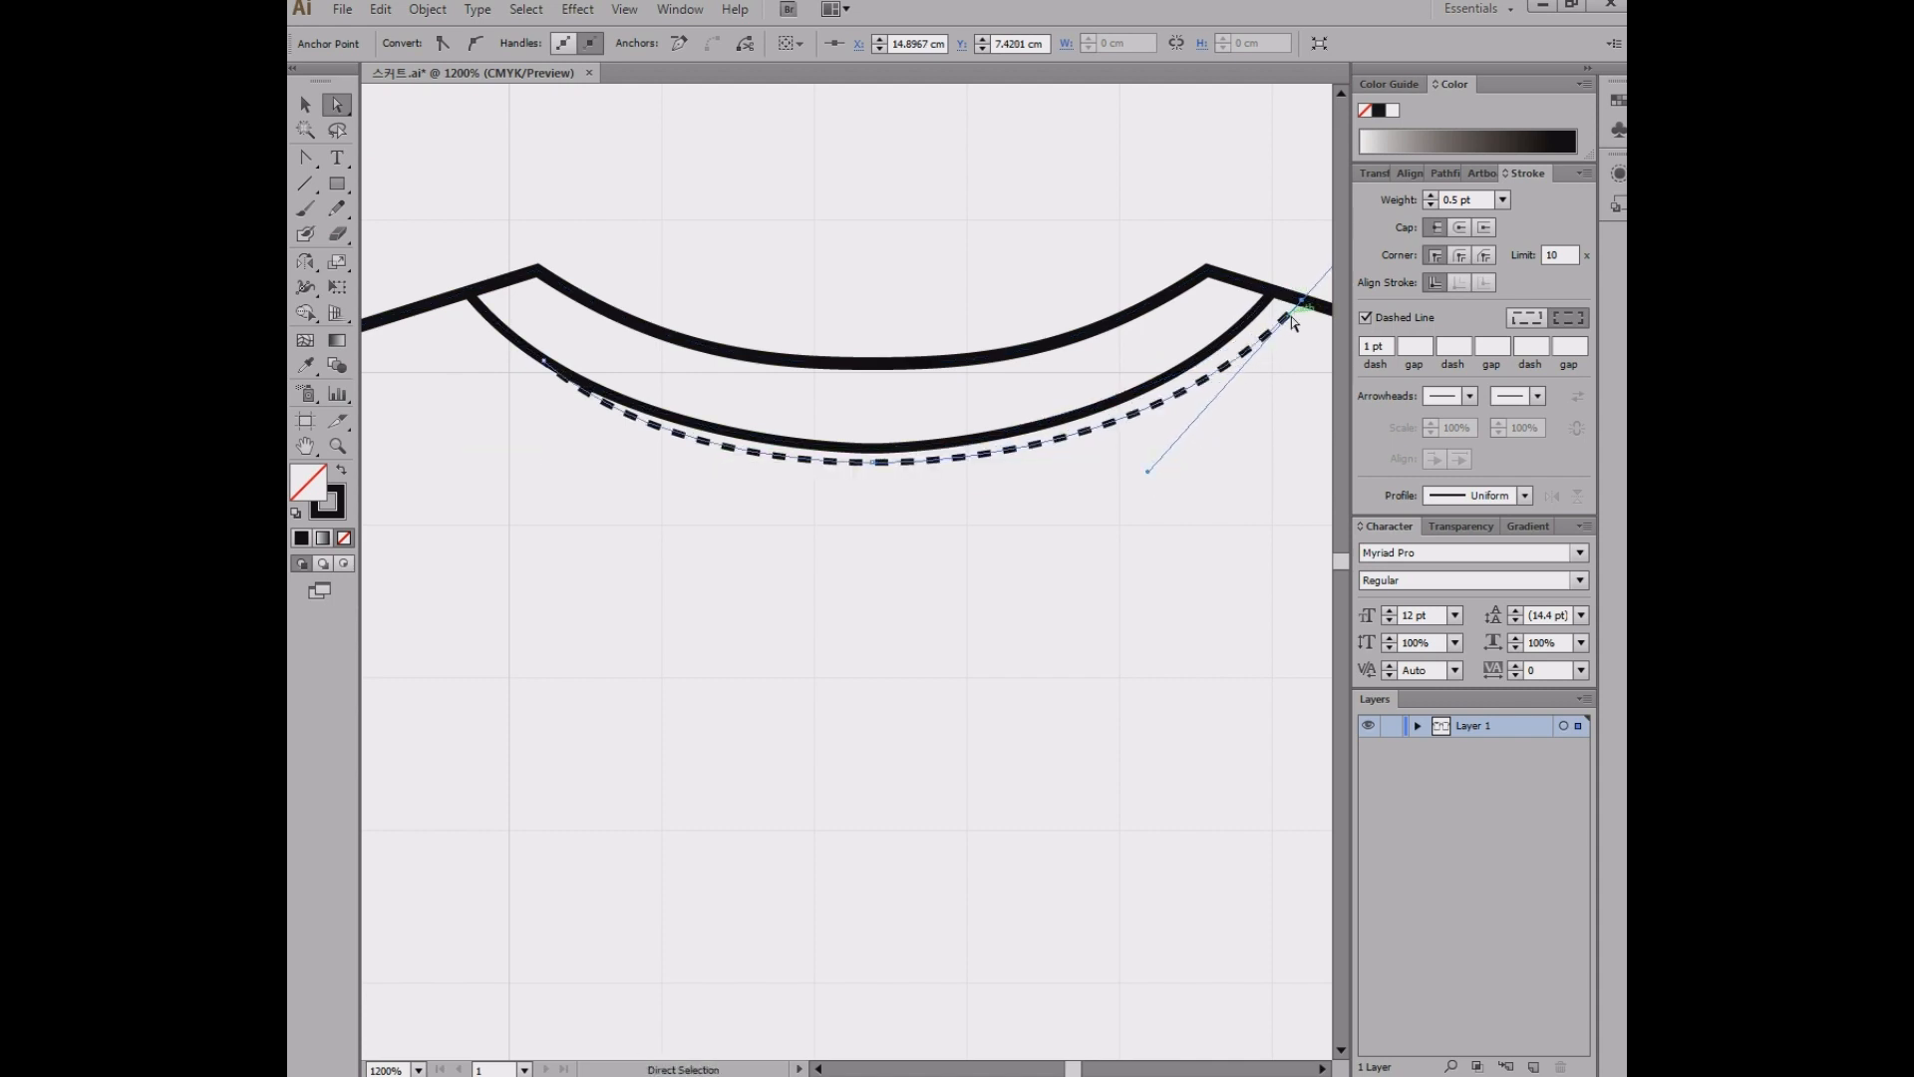
pyautogui.moveTo(1301, 309); pyautogui.dragTo(1301, 300)
pyautogui.moveTo(544, 363); pyautogui.dragTo(440, 299)
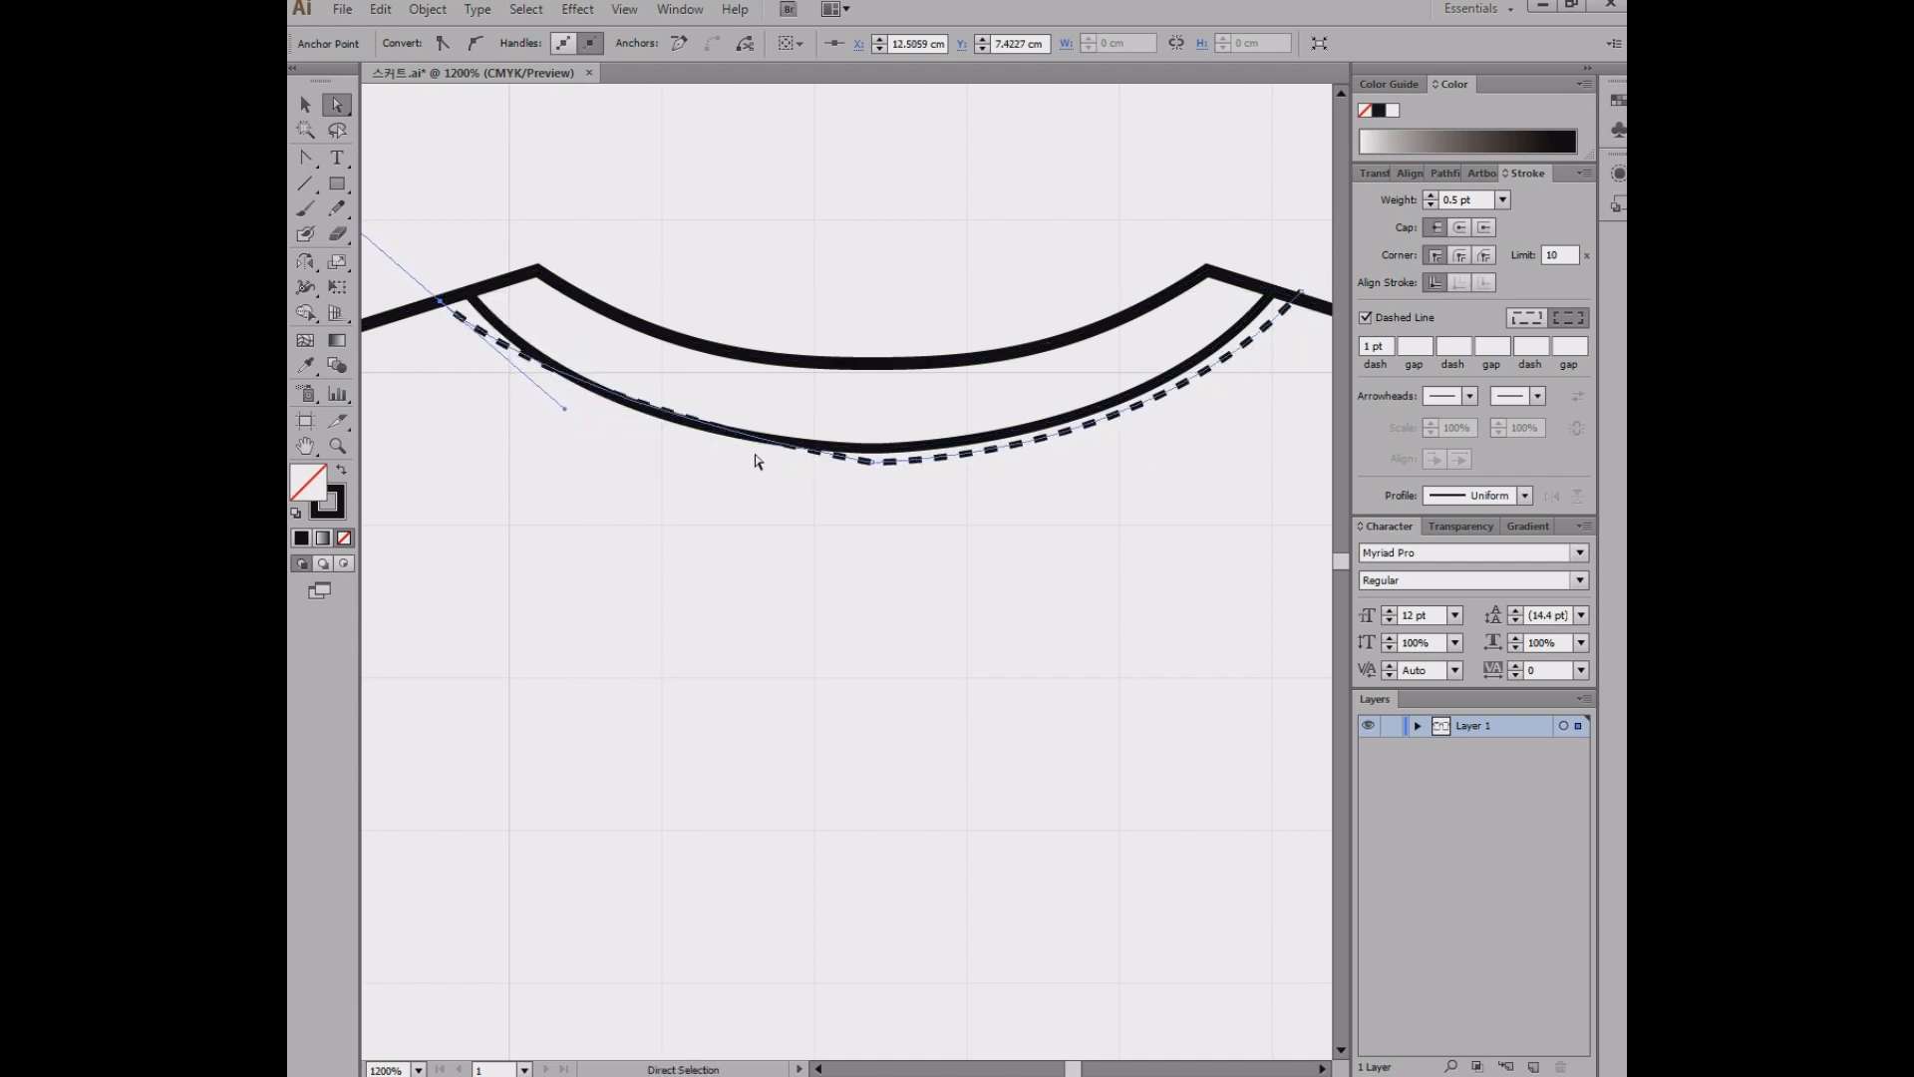
pyautogui.moveTo(564, 407); pyautogui.dragTo(568, 464)
pyautogui.click(1037, 582)
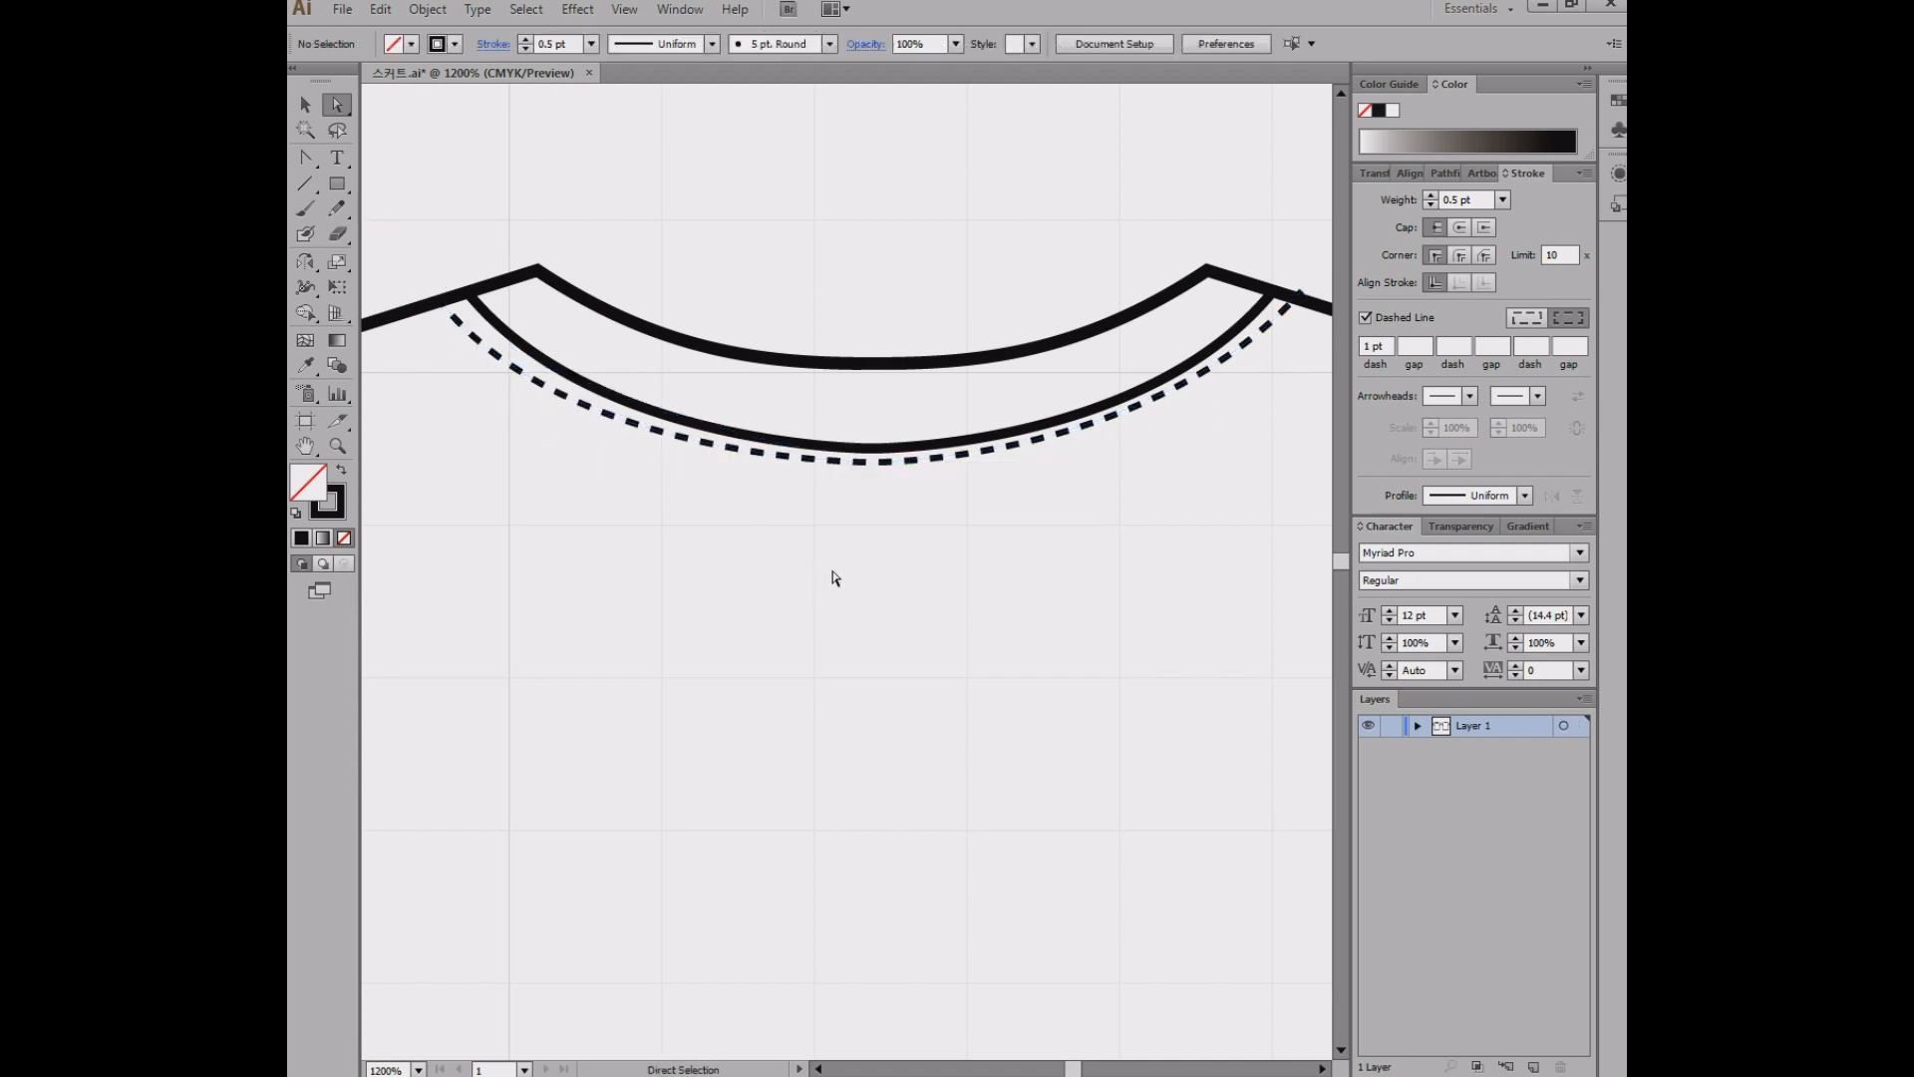
# - Fill the front T-shirt's outer outline with yellow, keeping its 1 pt black stroke
pyautogui.scroll(-3, 977, 560)
pyautogui.moveTo(983, 705); pyautogui.dragTo(918, 480)
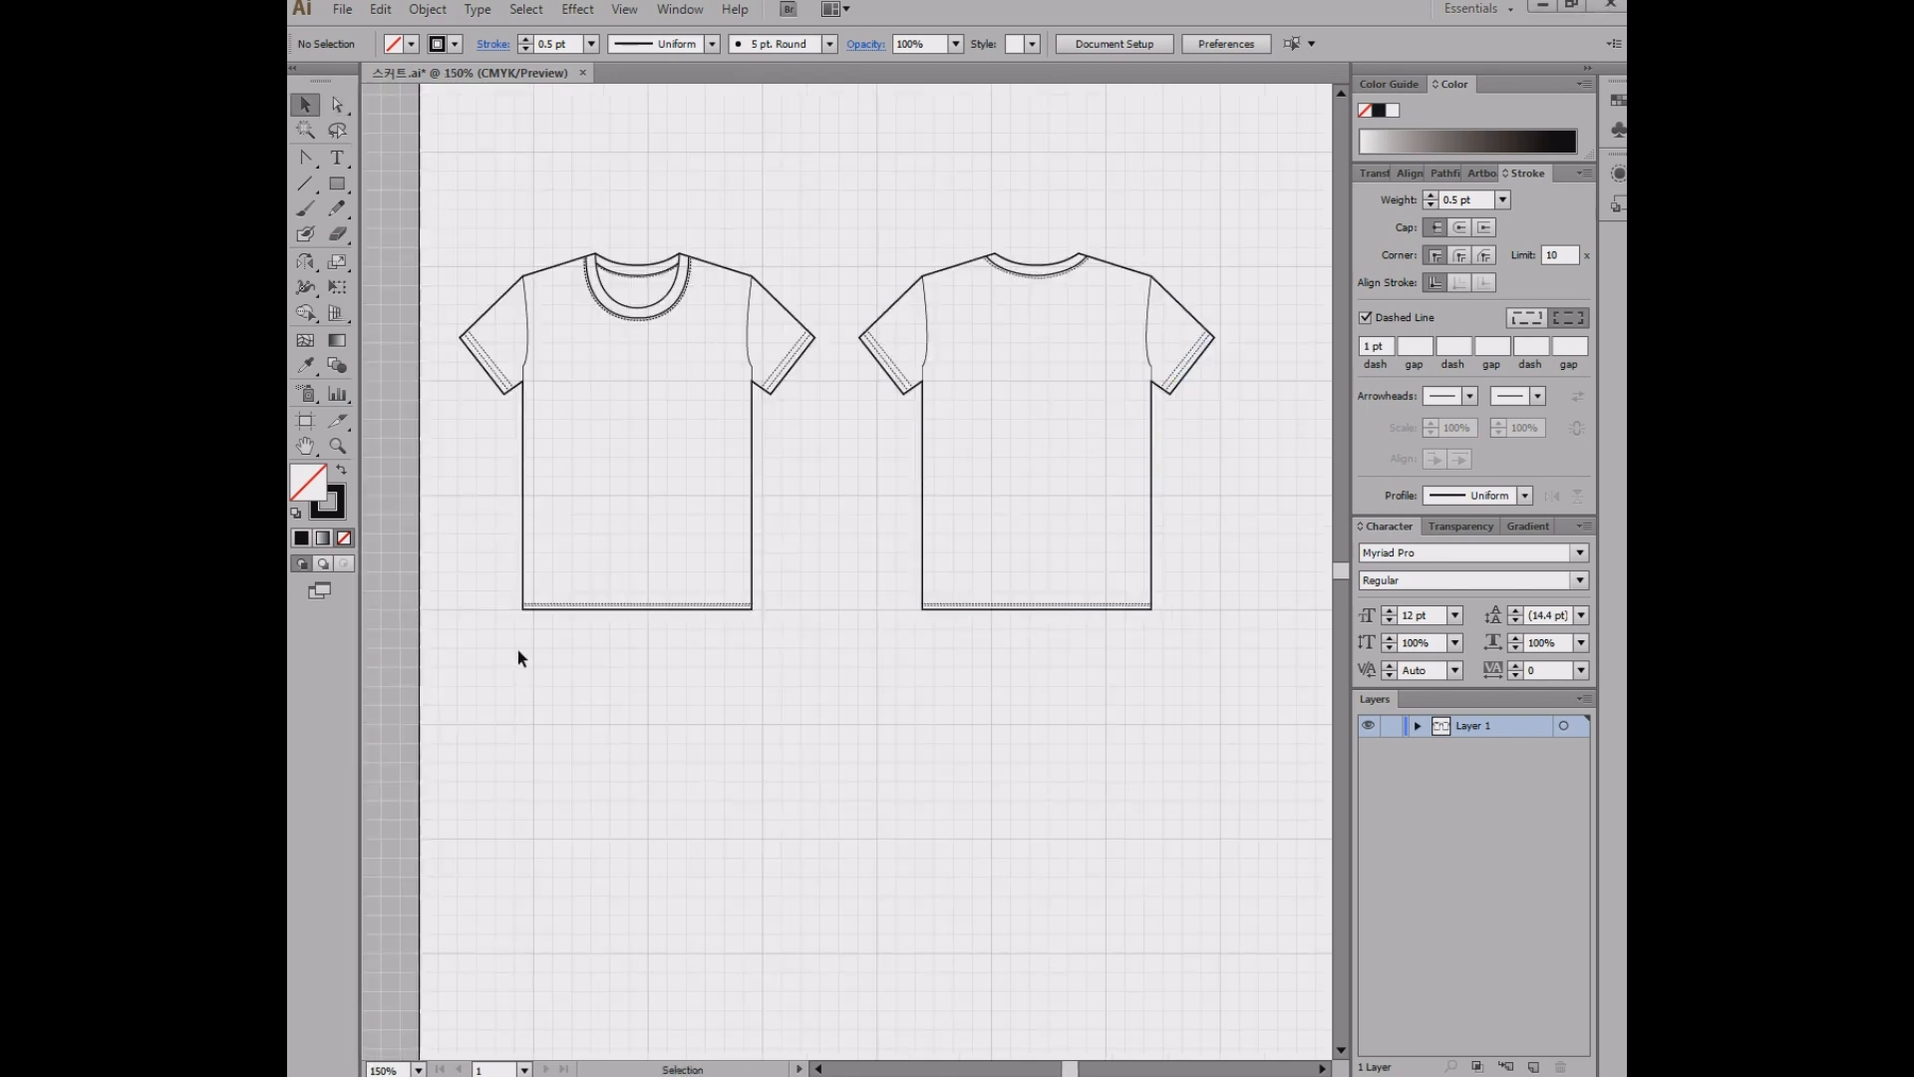
pyautogui.scroll(1, 746, 548)
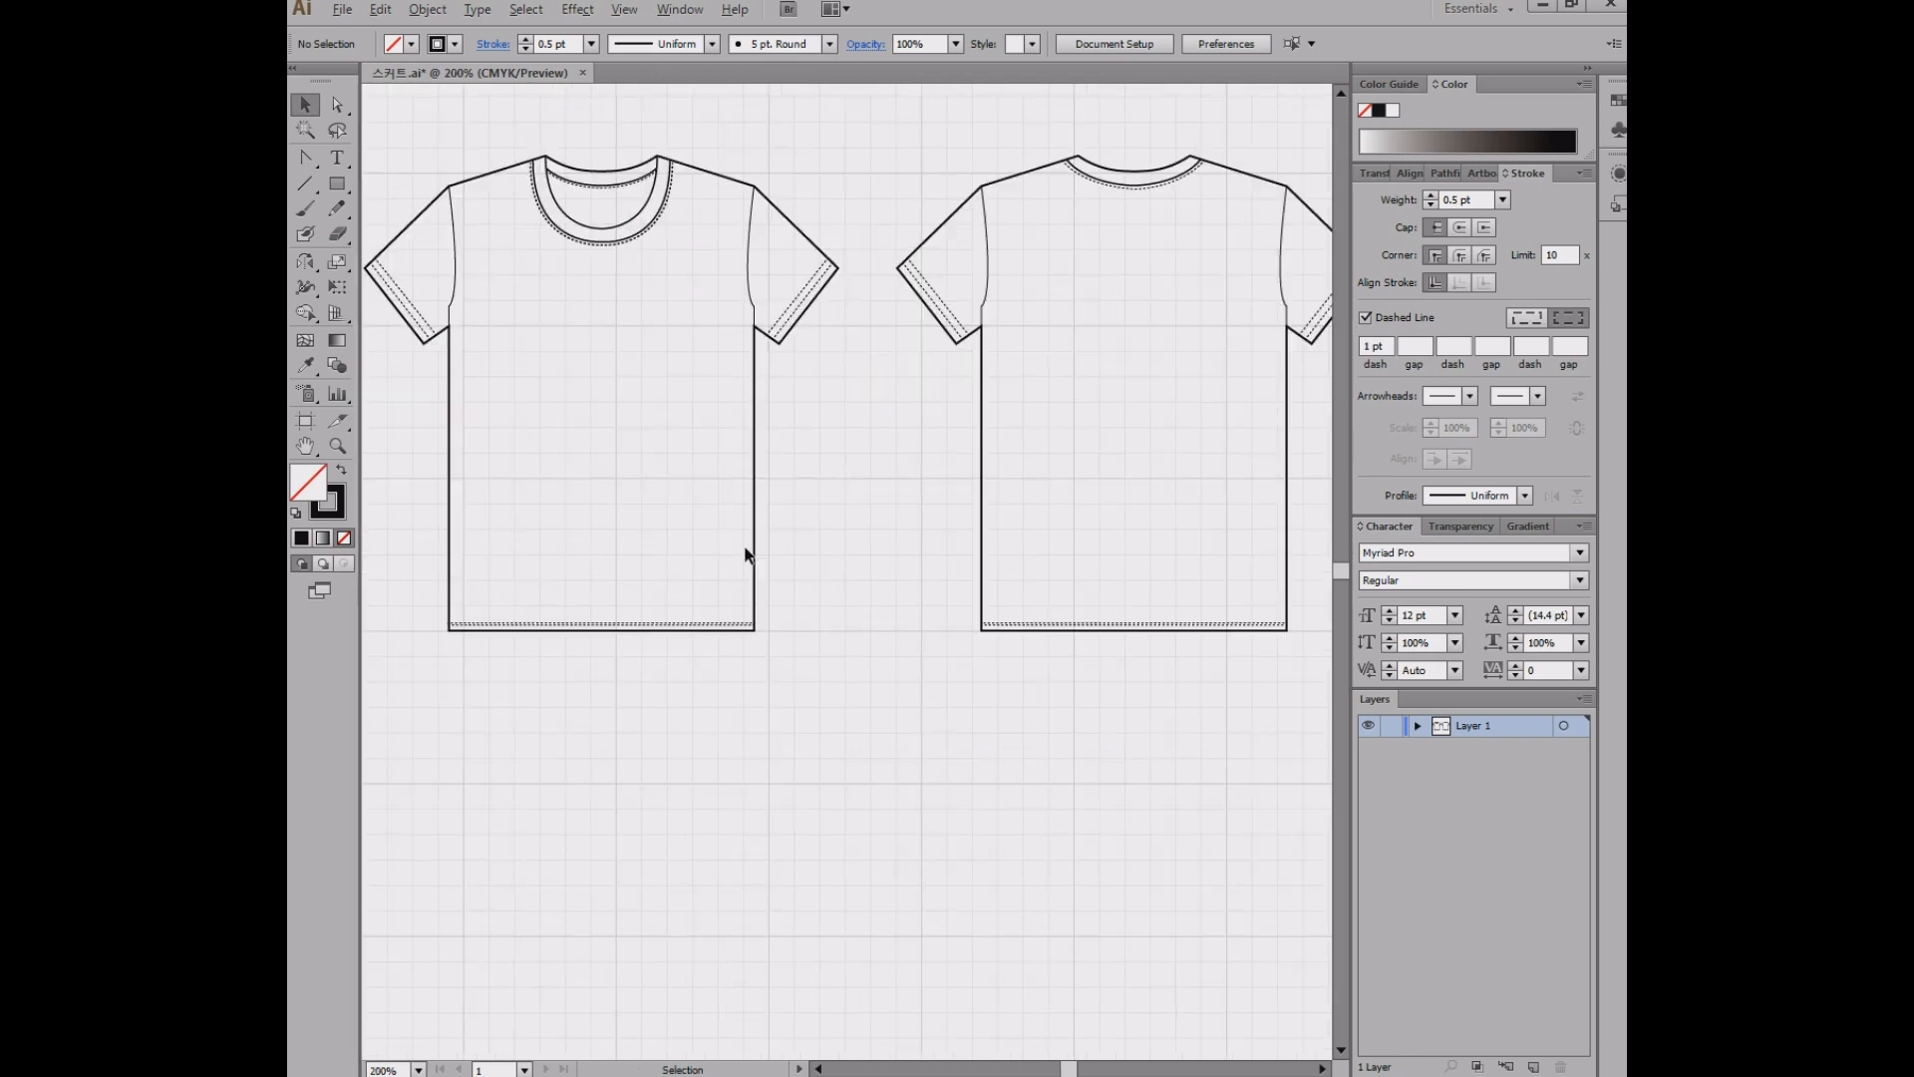
pyautogui.moveTo(768, 354); pyautogui.dragTo(963, 416)
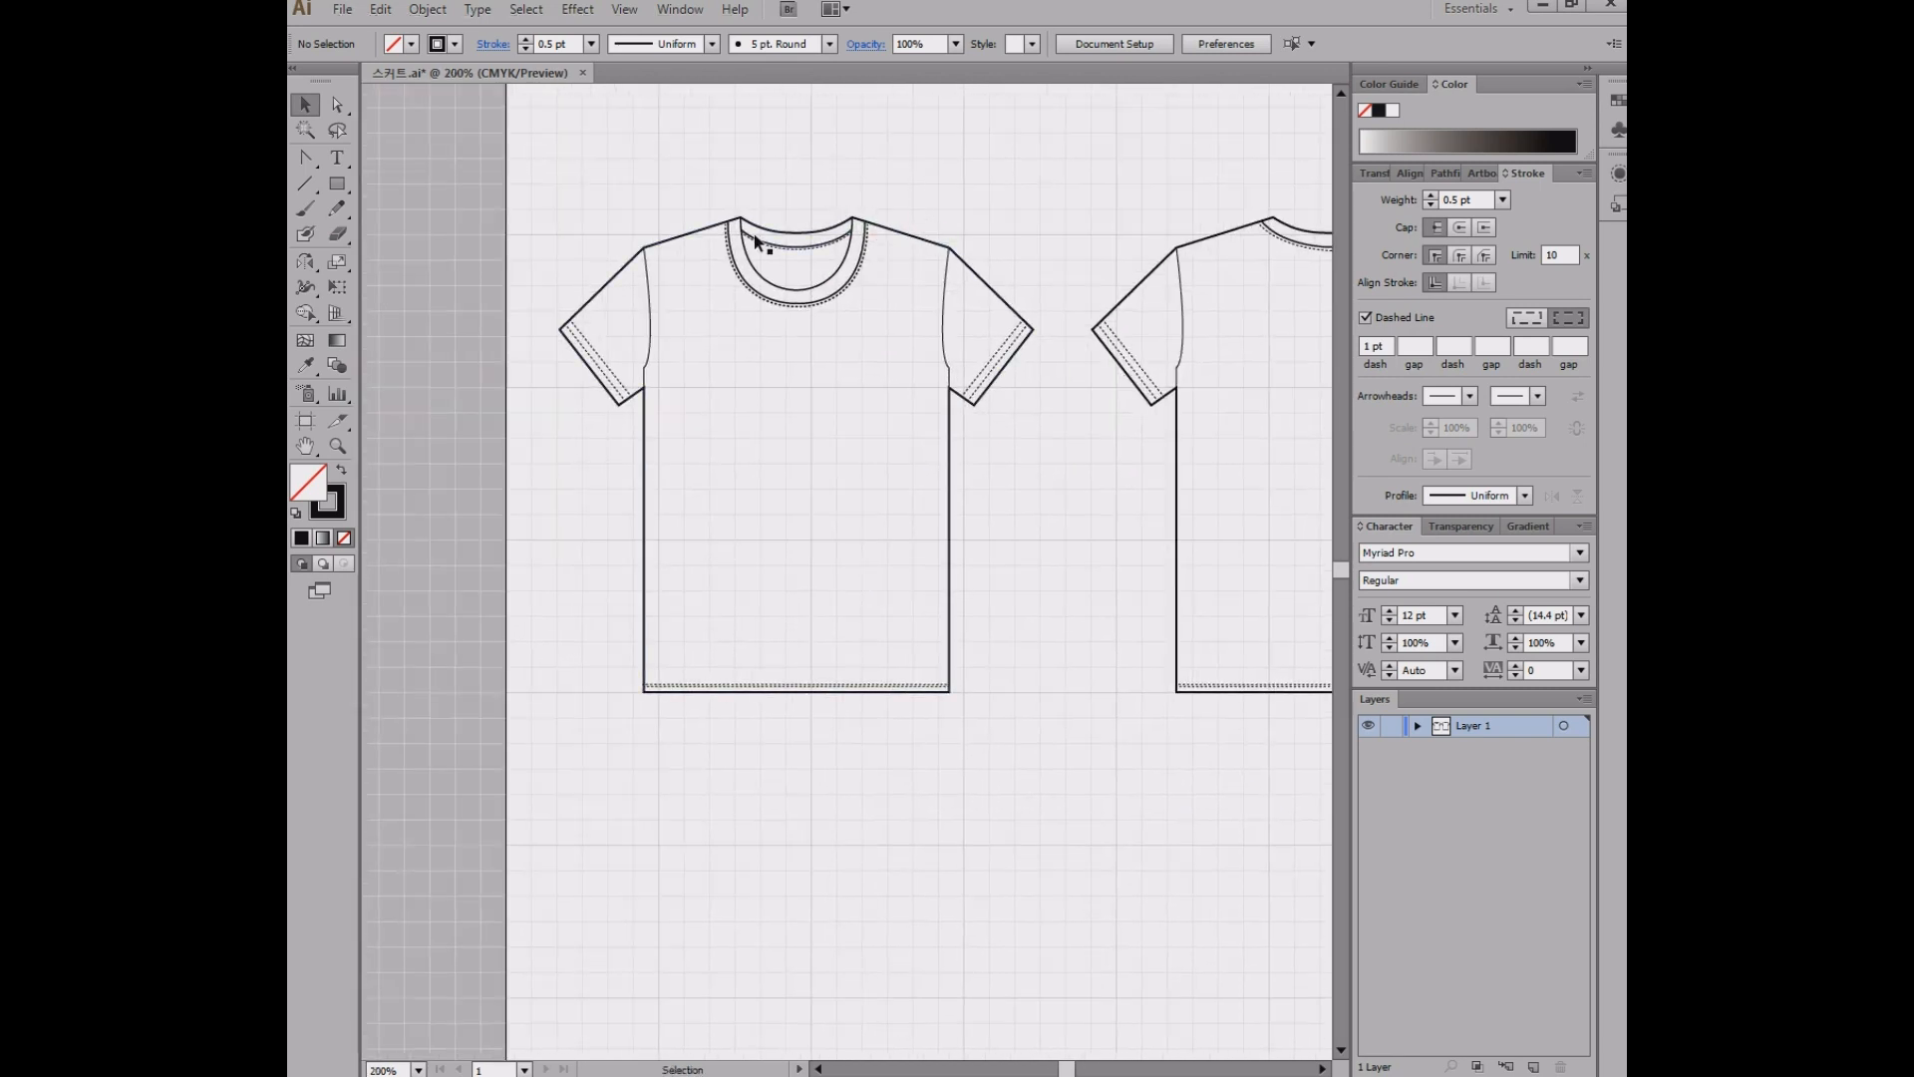
pyautogui.click(870, 242)
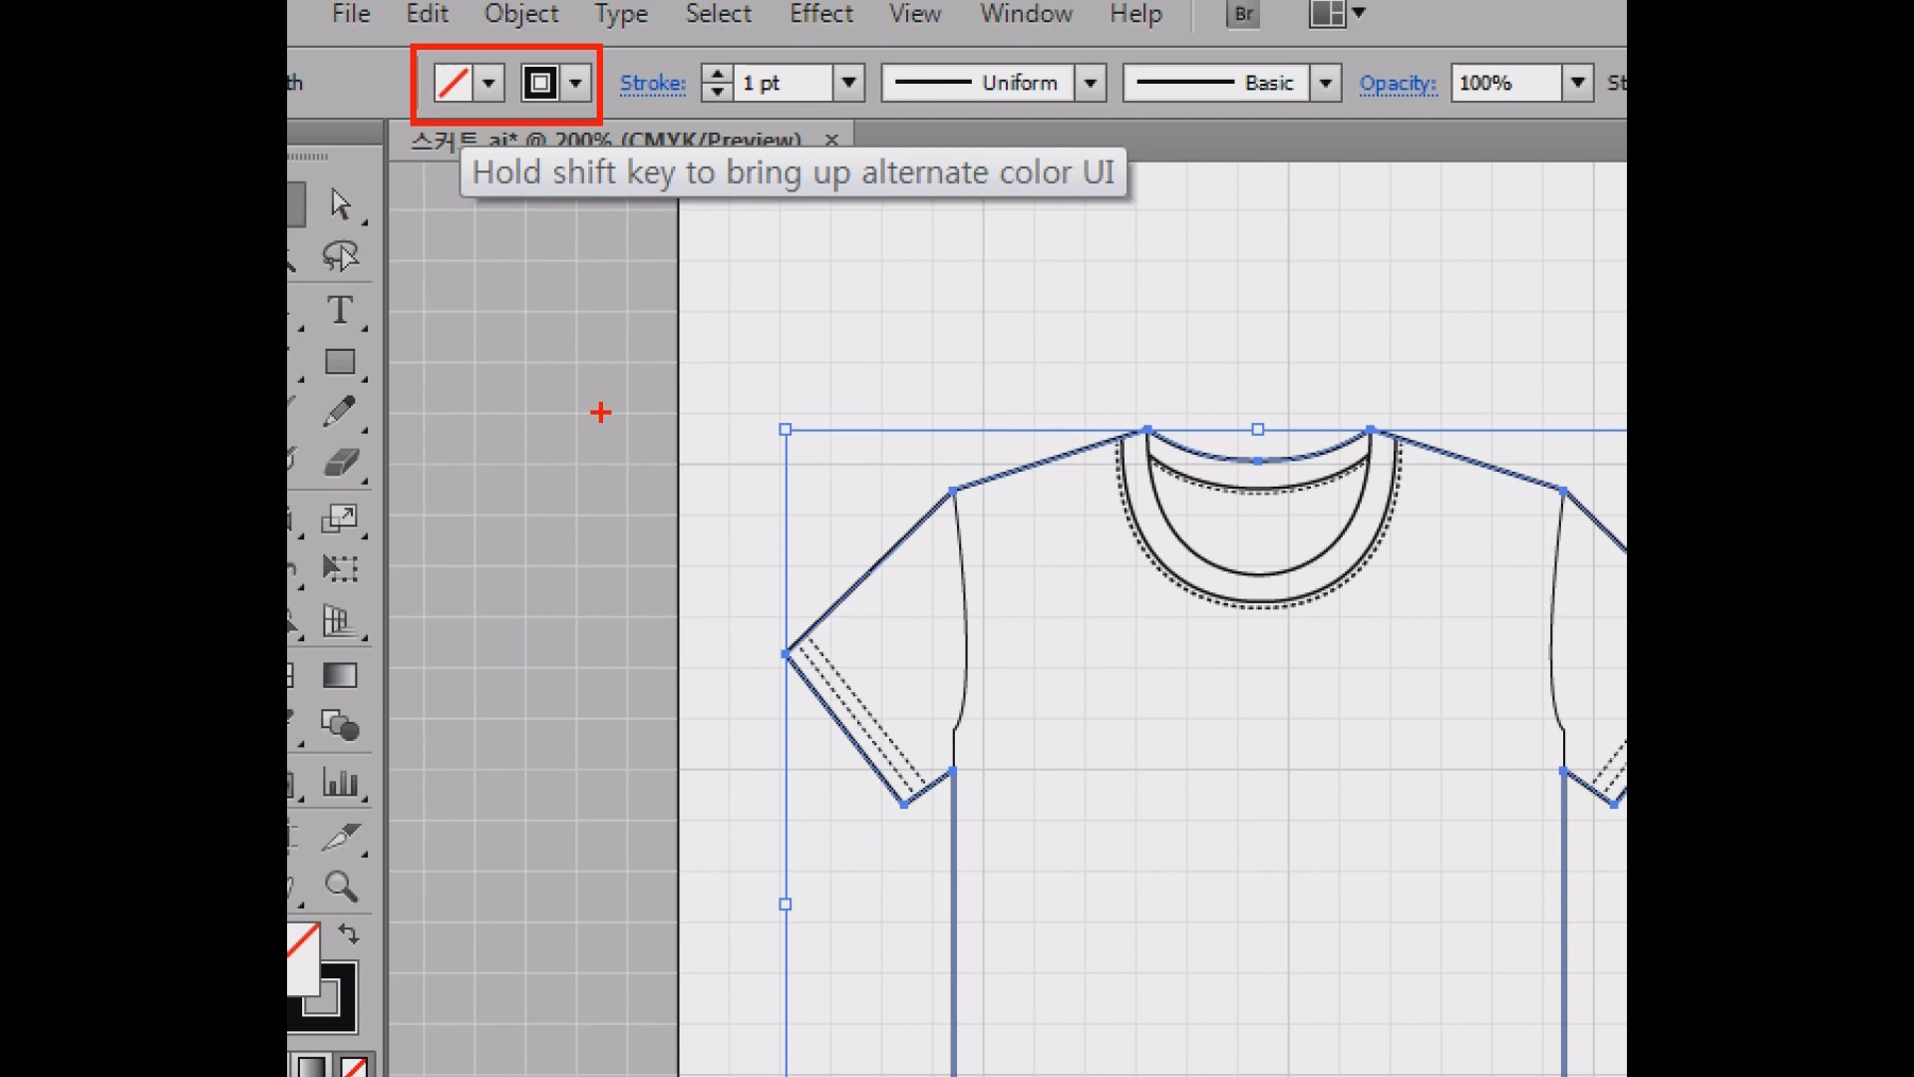
pyautogui.click(488, 83)
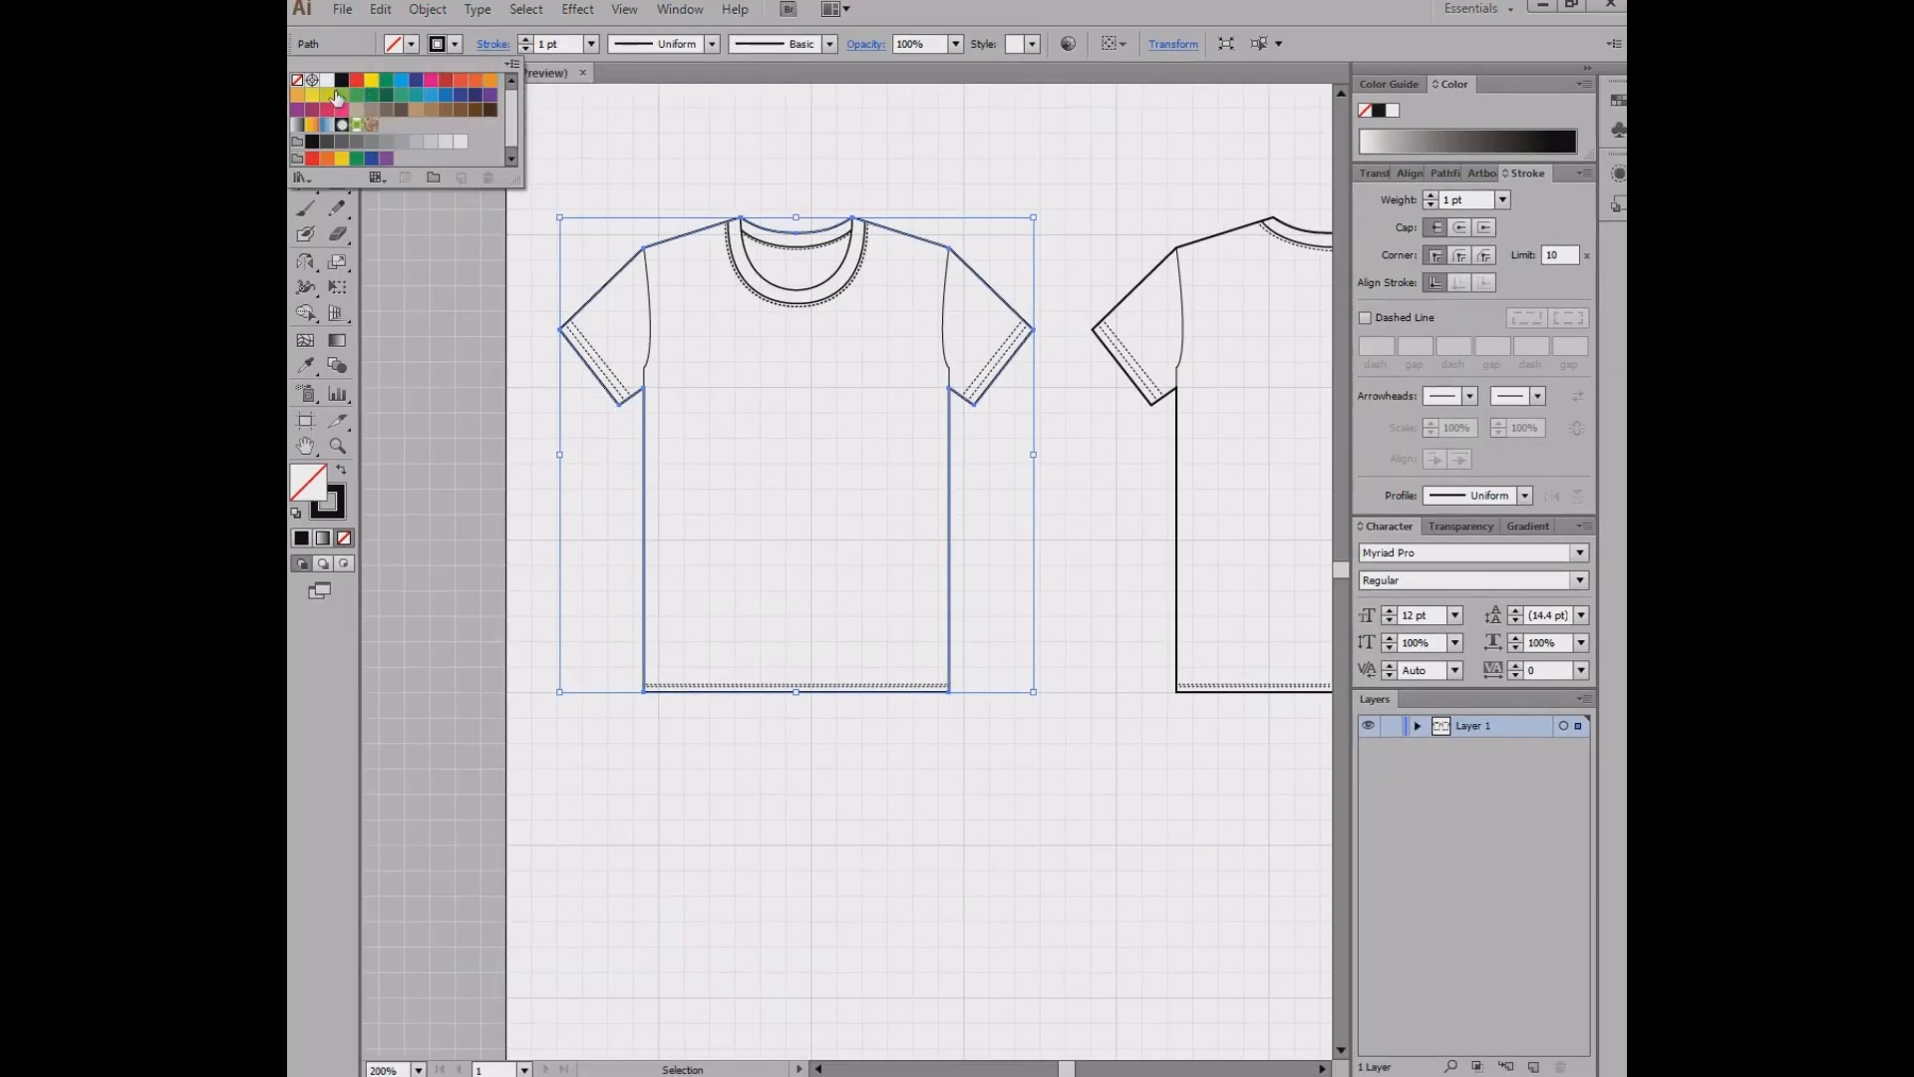
pyautogui.click(312, 94)
pyautogui.click(876, 134)
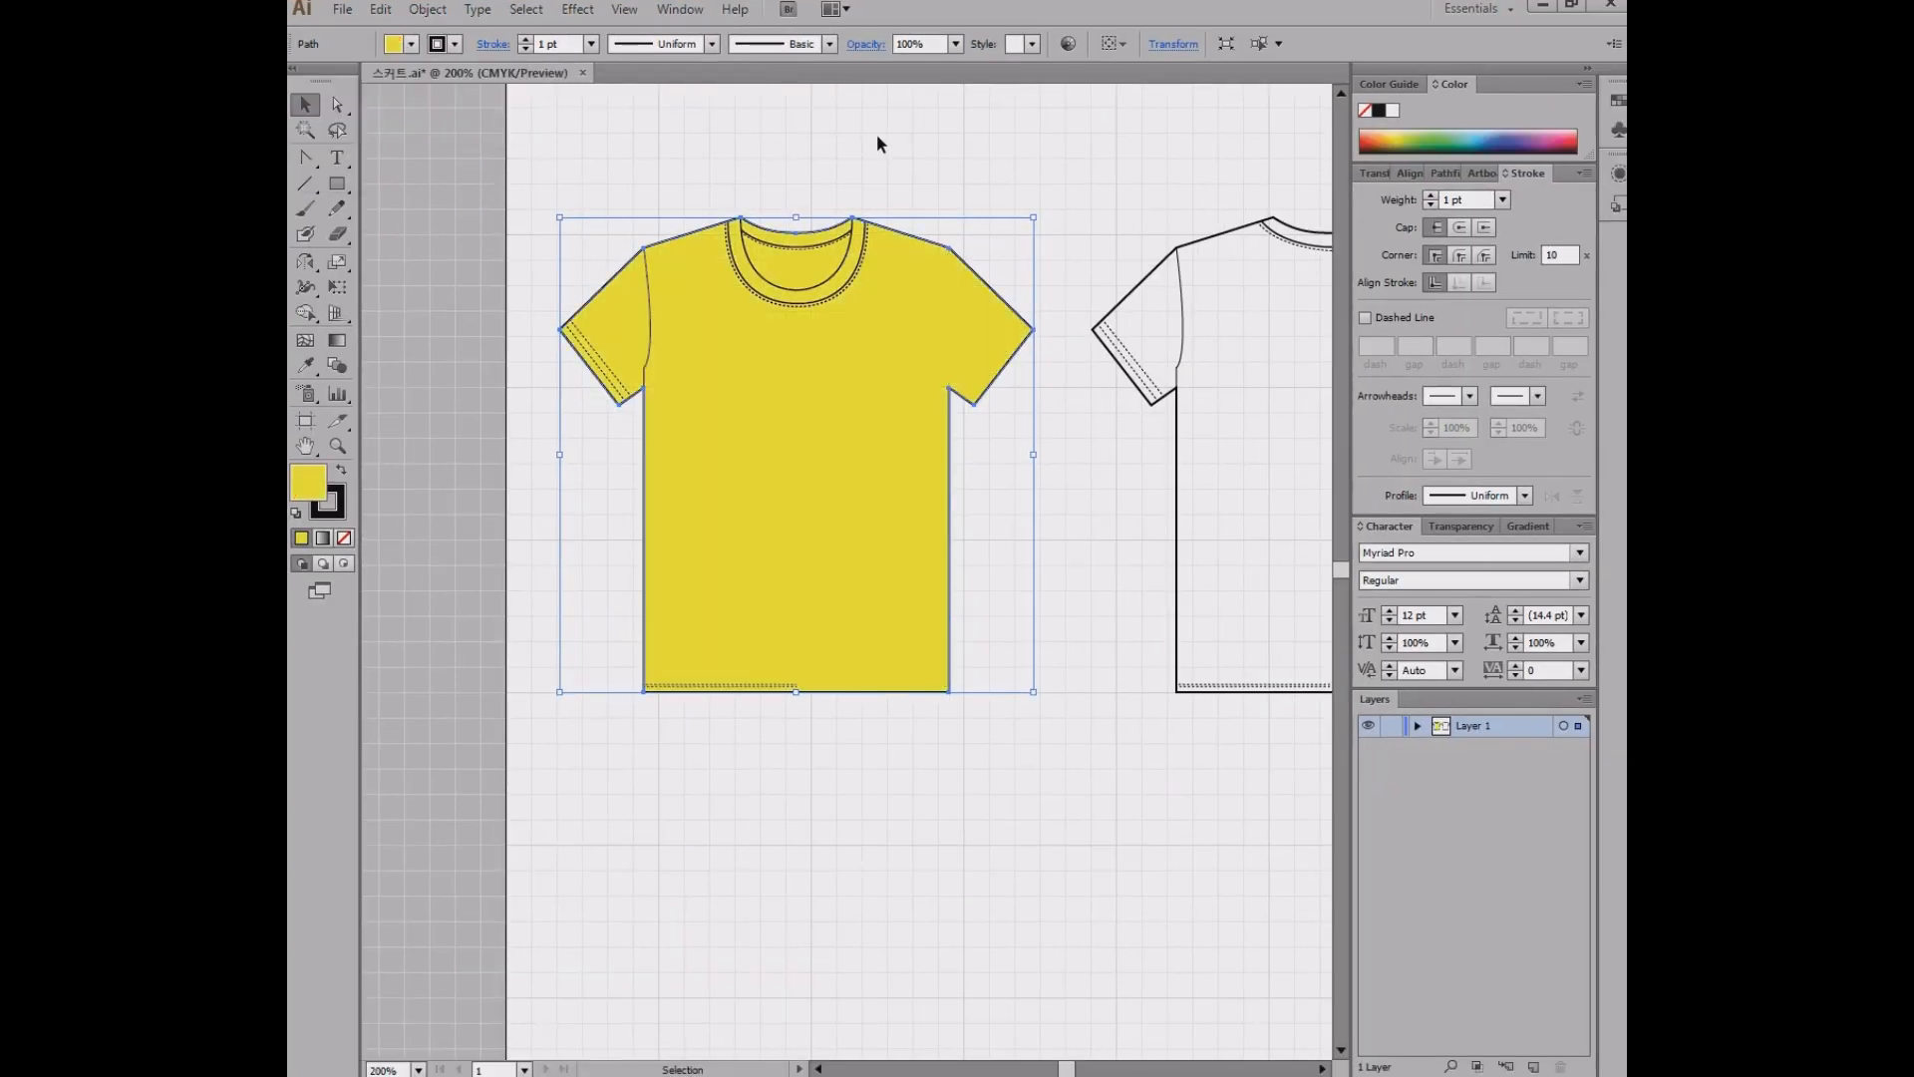
pyautogui.click(1065, 164)
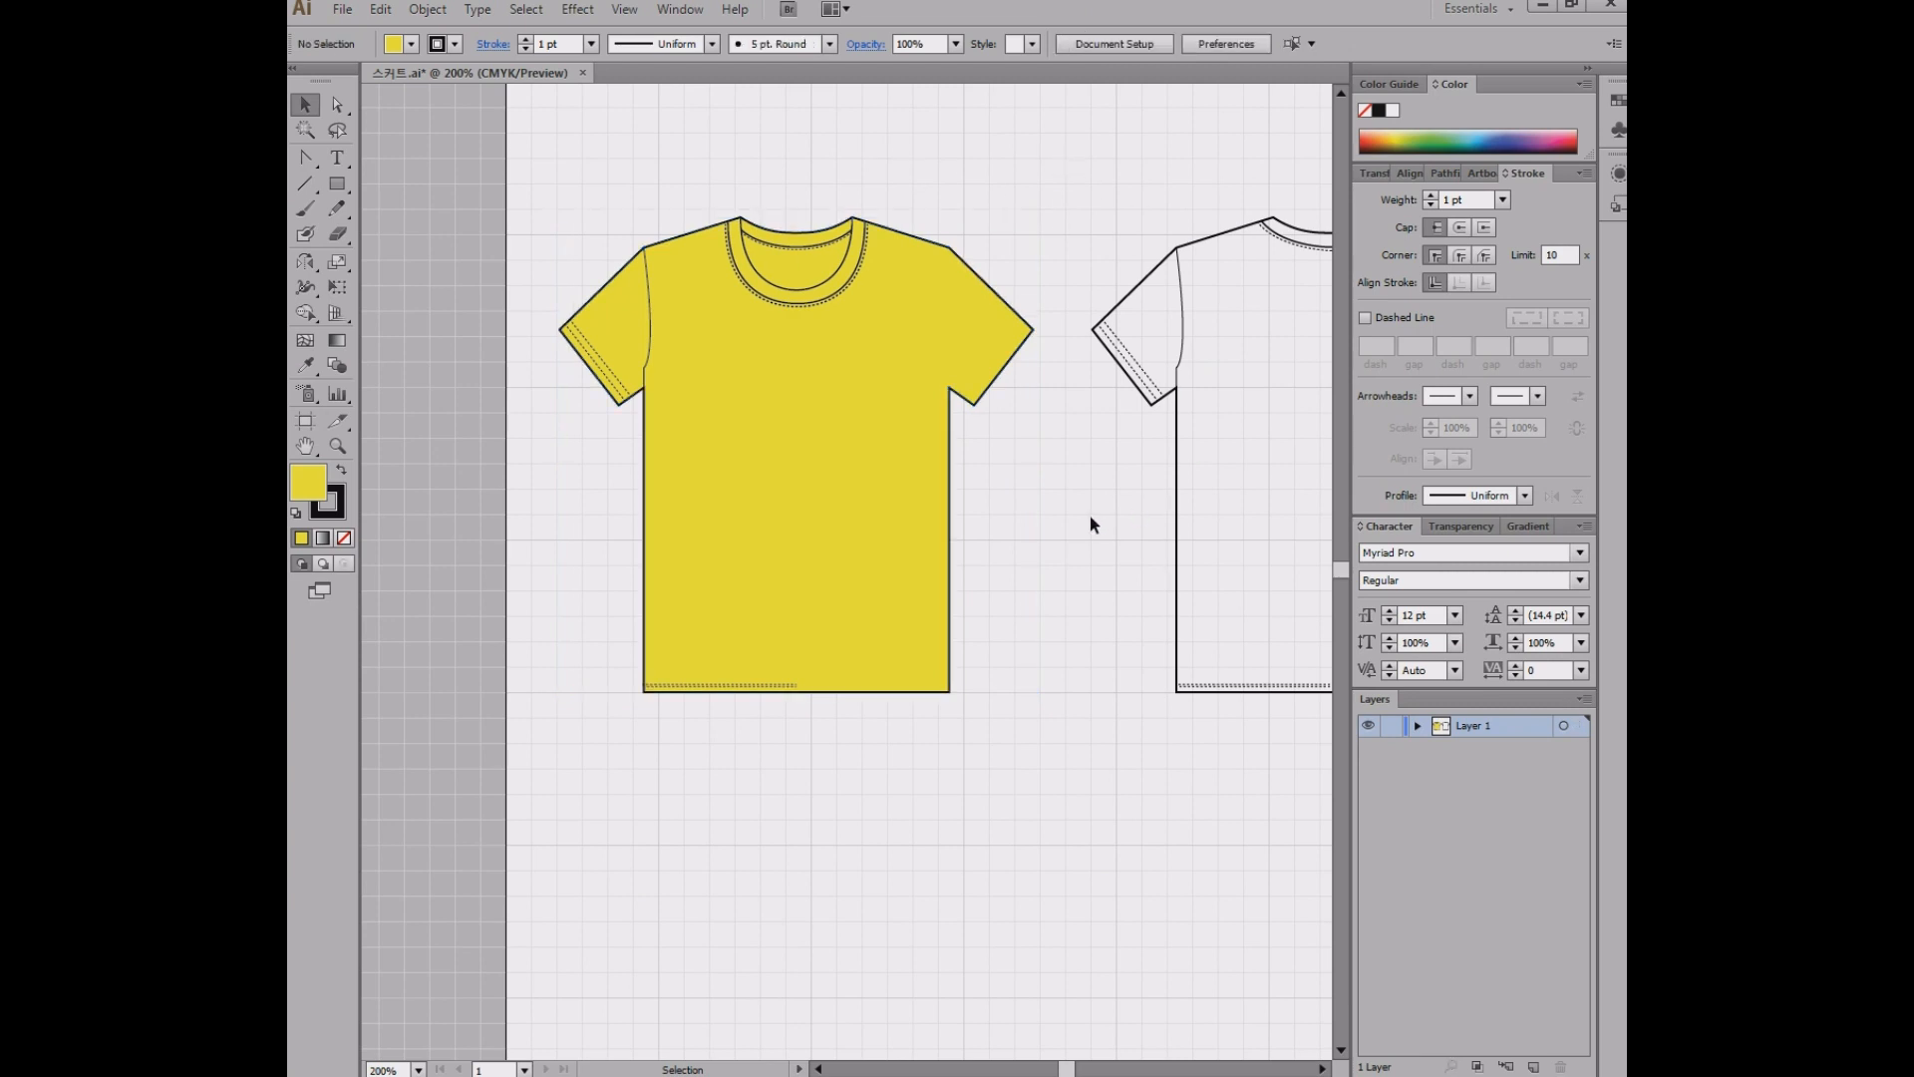
# - Send the yellow-filled front T-shirt outline behind its seam and stitching lines
pyautogui.click(914, 429)
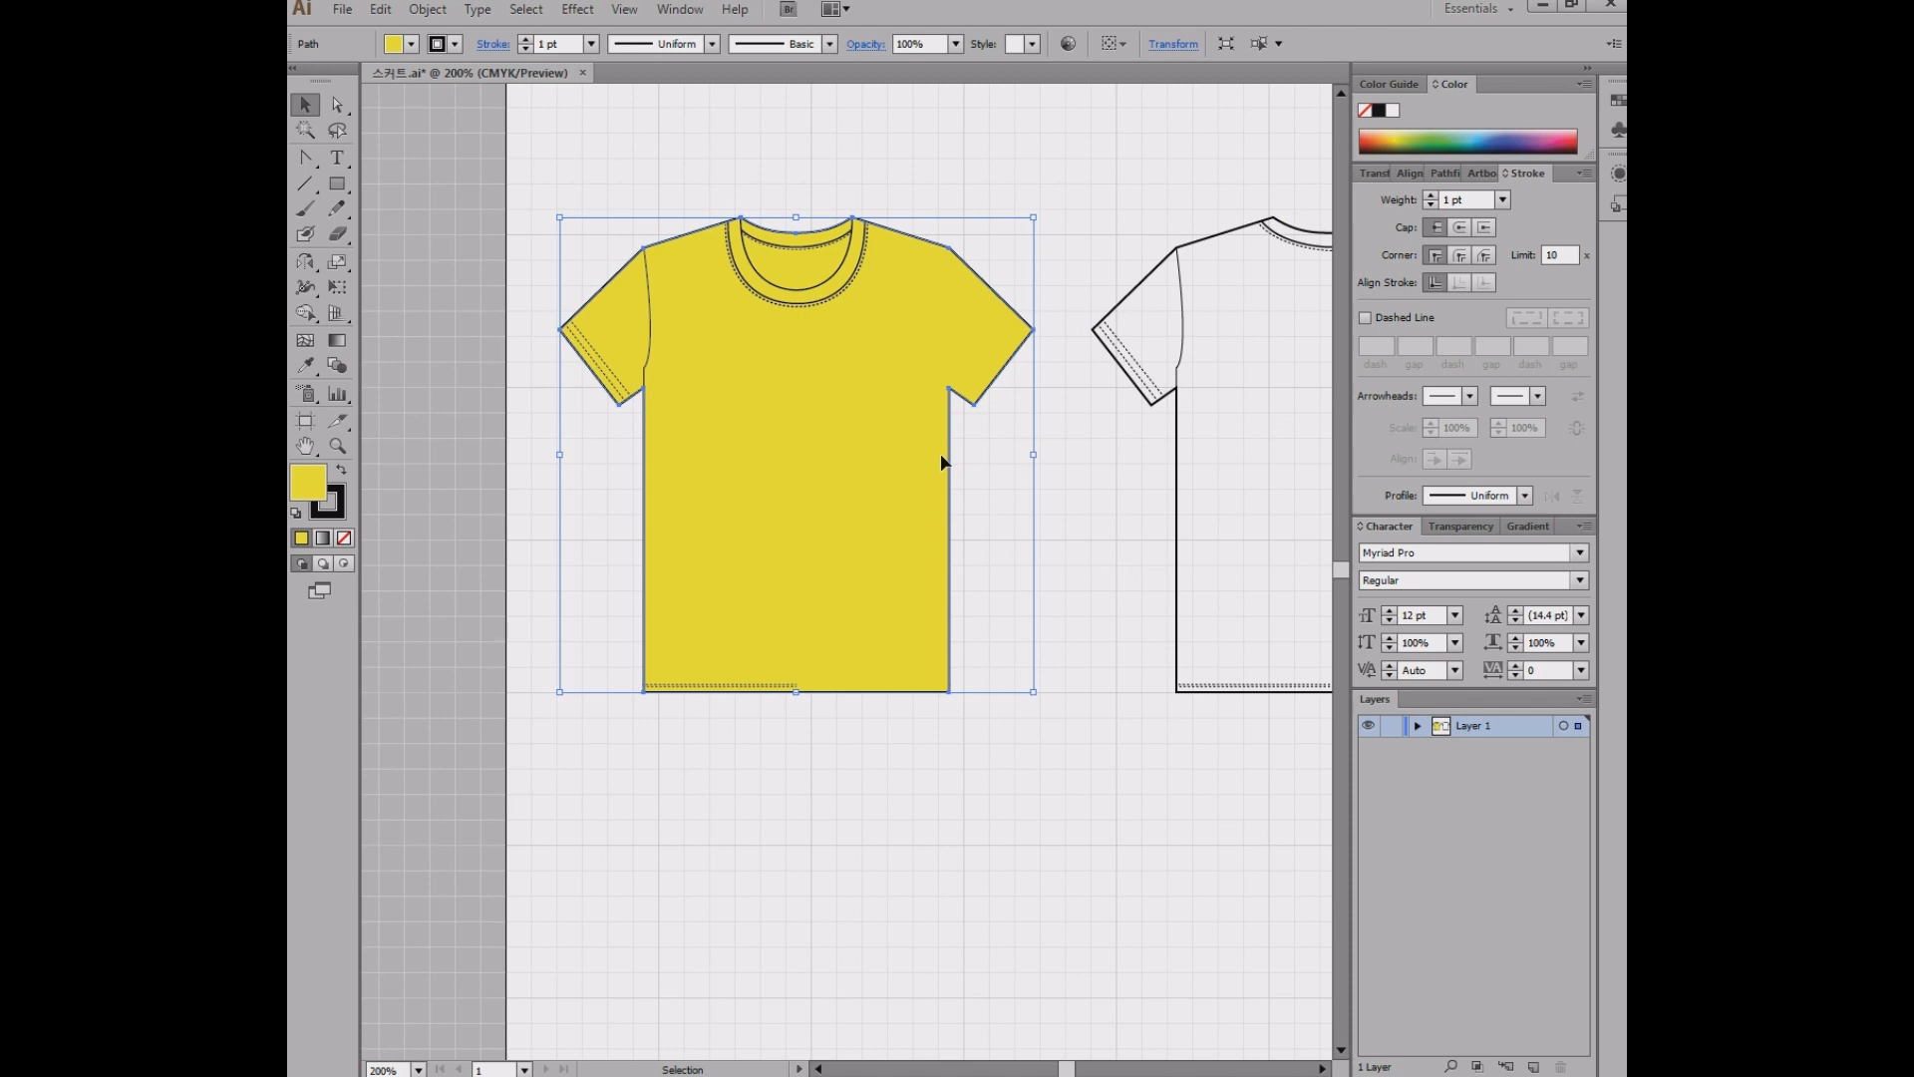
pyautogui.press('ctrl')
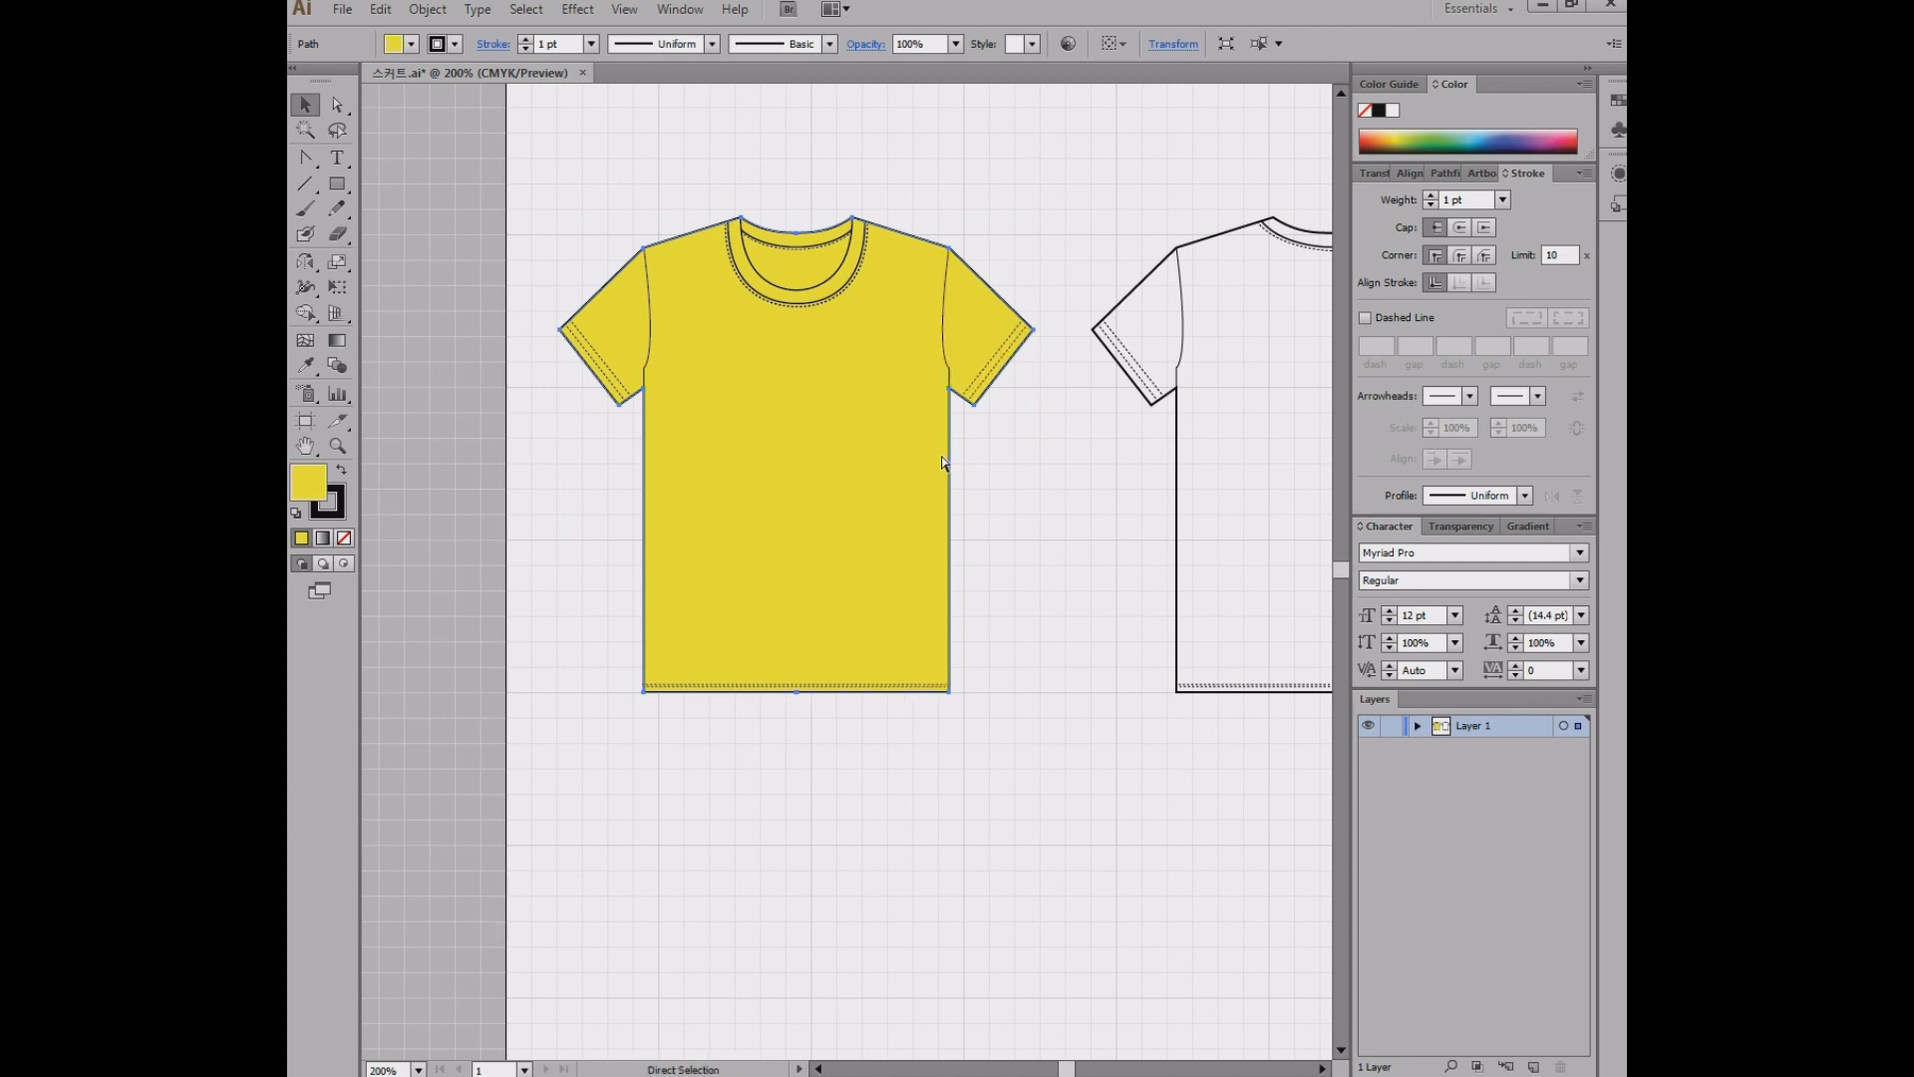
pyautogui.click(1017, 486)
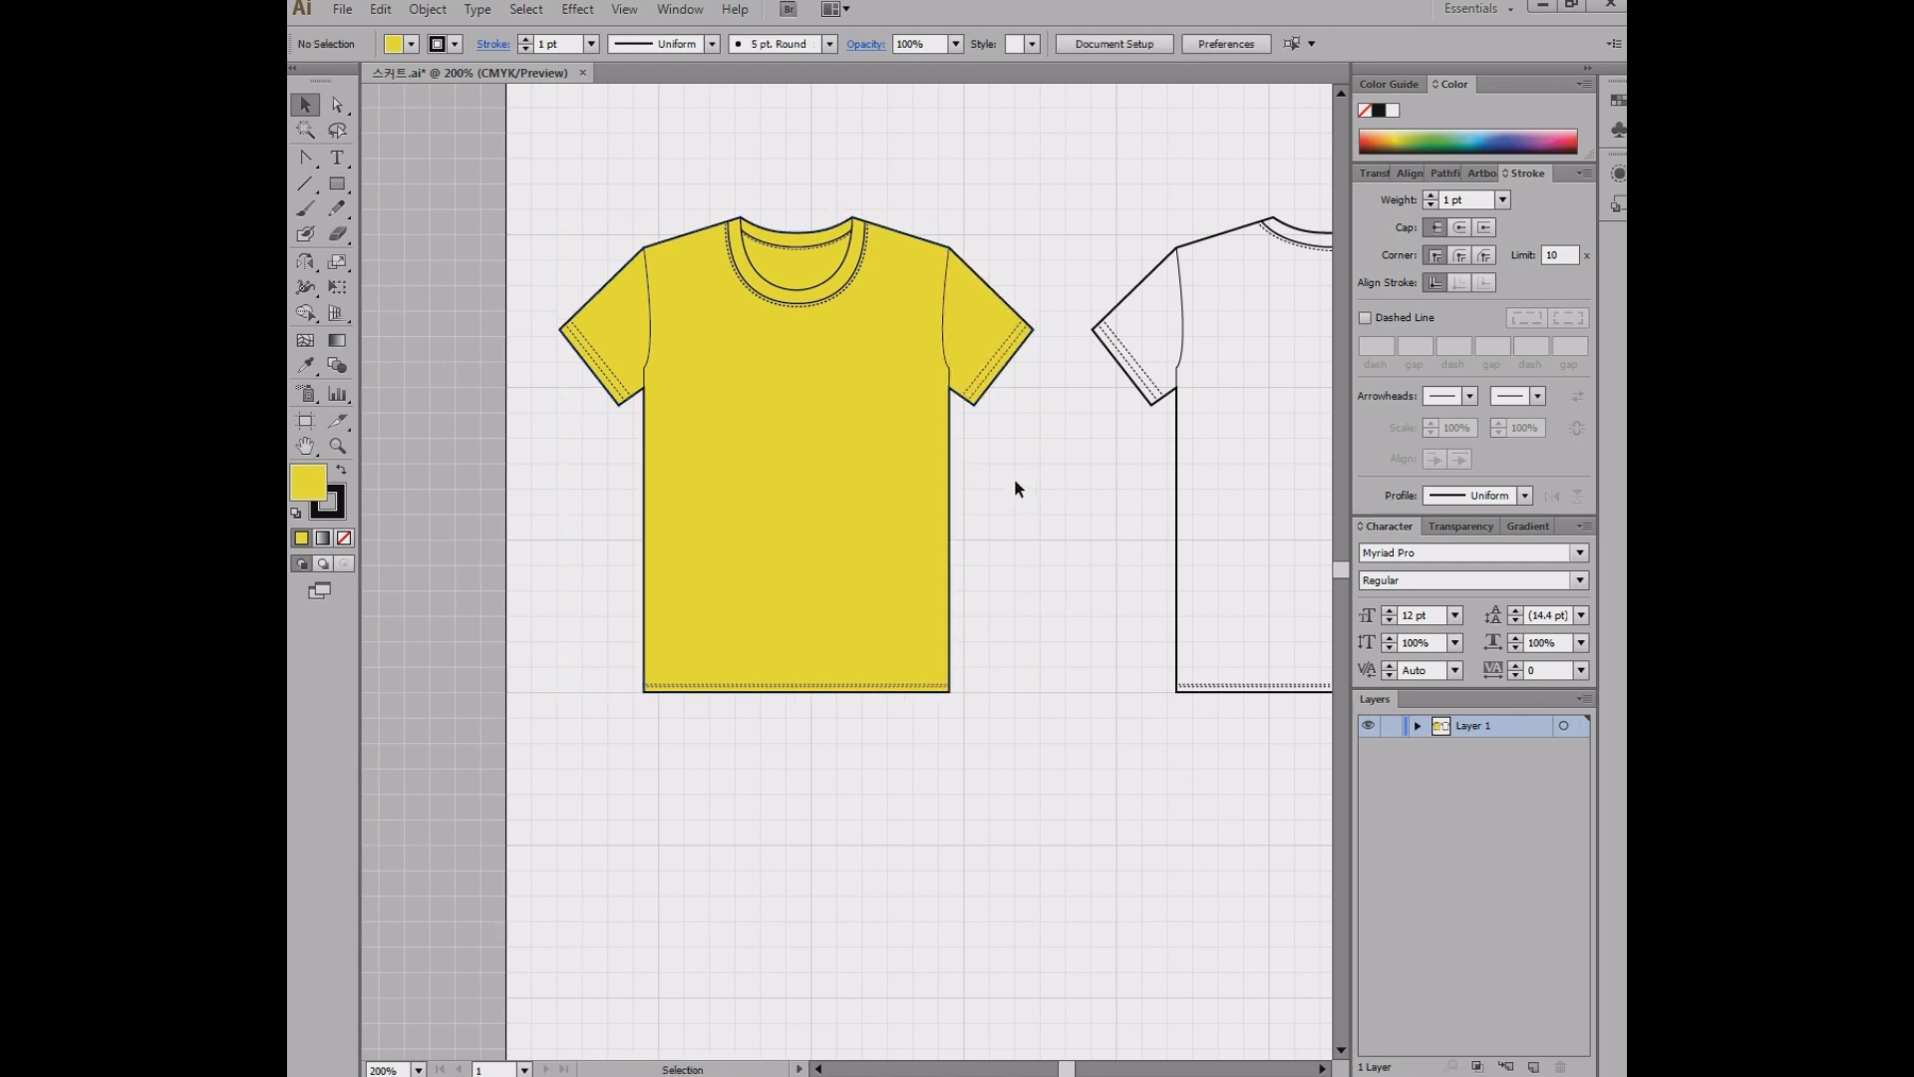